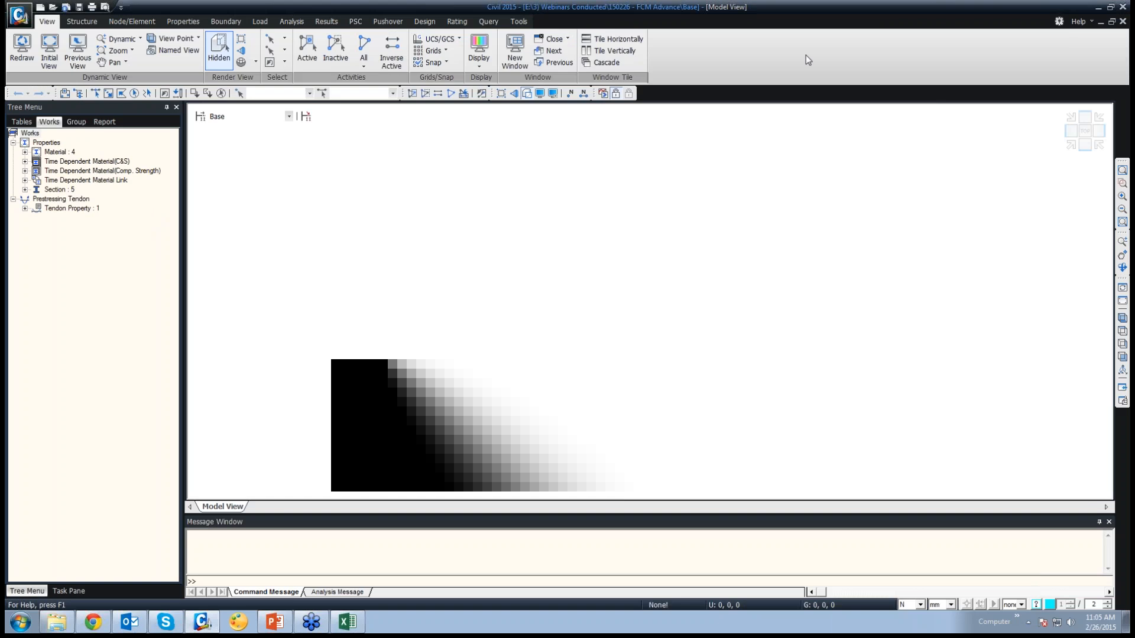
Step: Expand the section and material lists in the works tree to review the defined entries
click(24, 190)
click(25, 152)
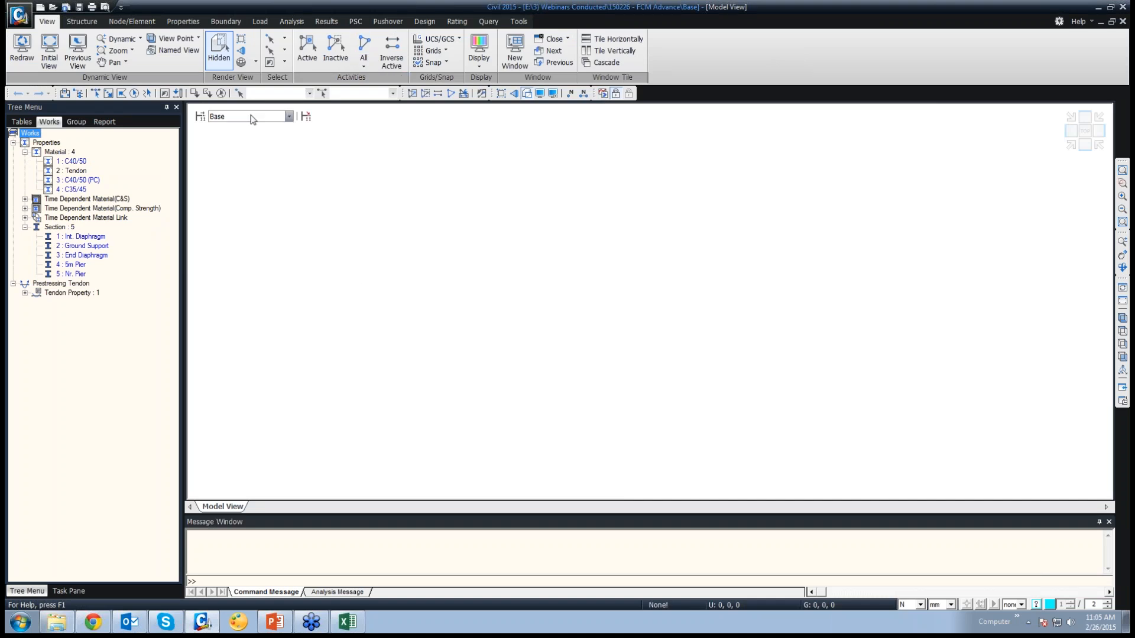
Step: Open the FCM Bridge wizard and assign C35/45 as the pier material and 5m Pier as the pier section
click(83, 22)
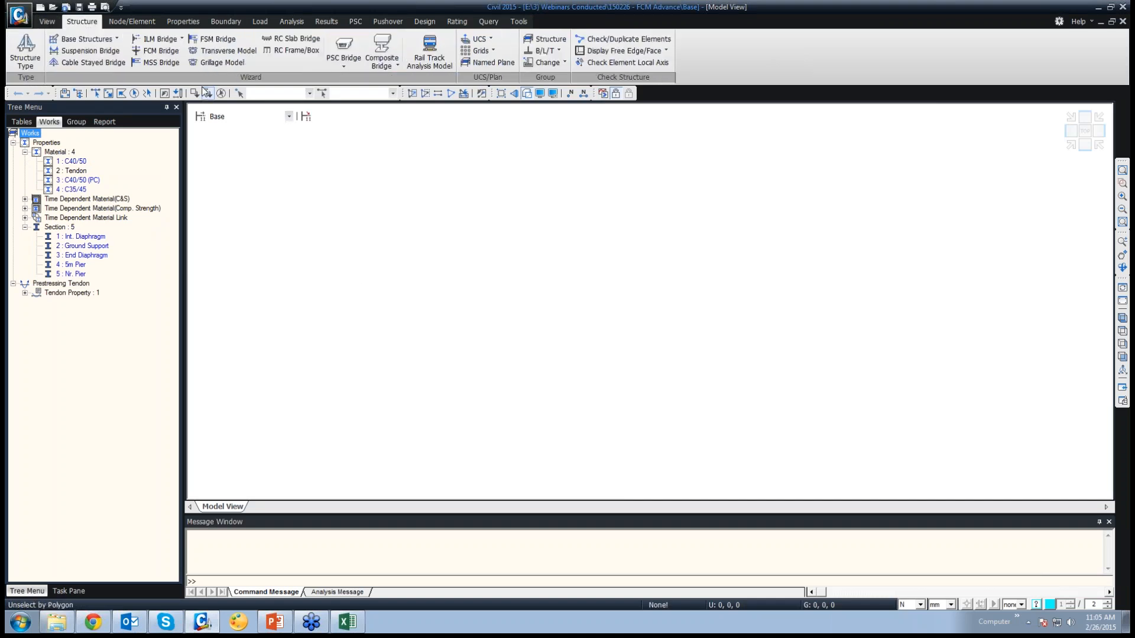
click(169, 57)
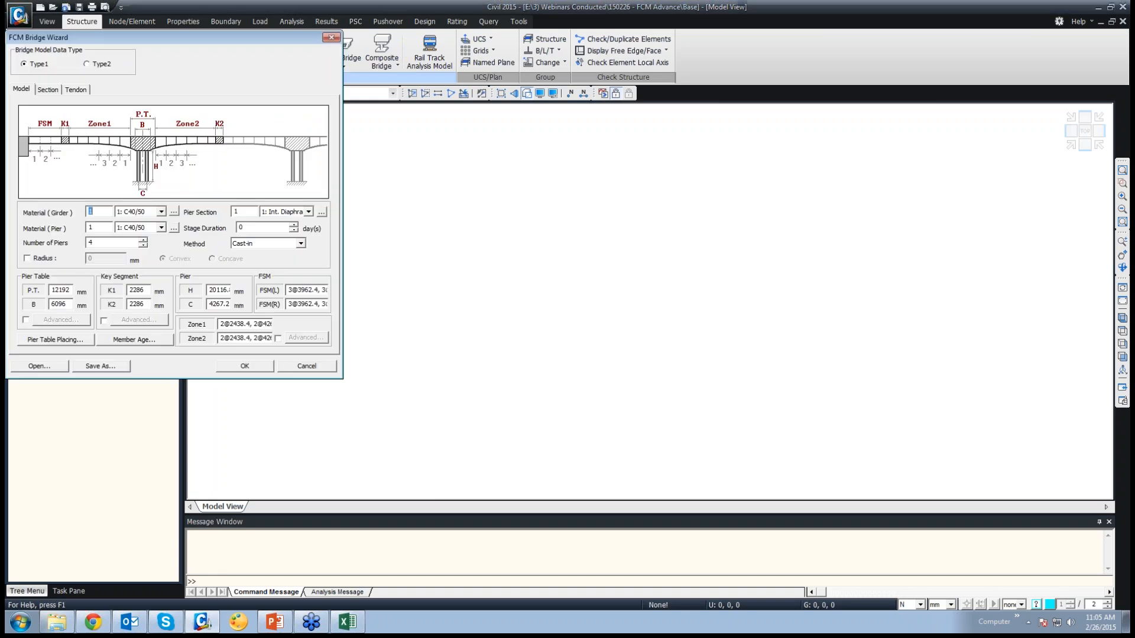
drag(166, 42, 470, 71)
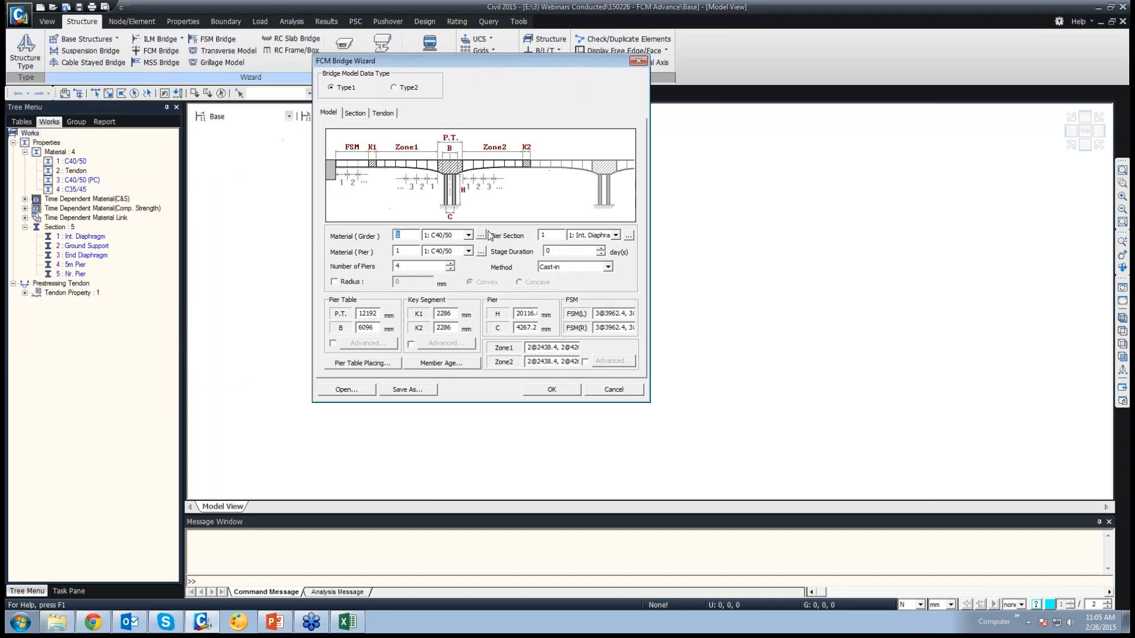
click(466, 253)
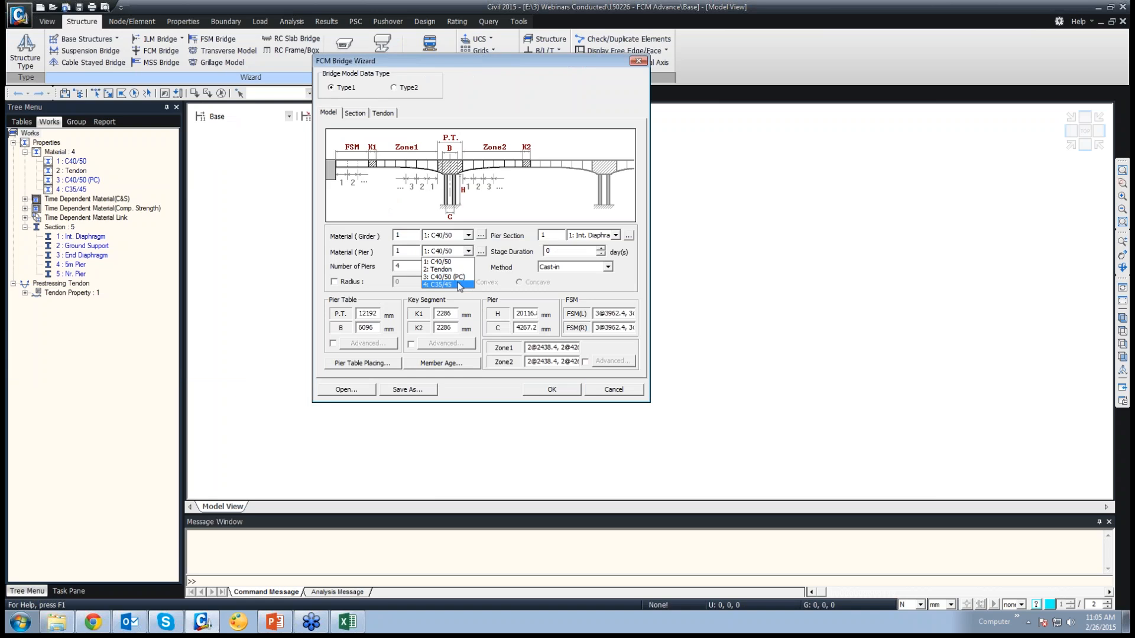
click(460, 285)
click(615, 236)
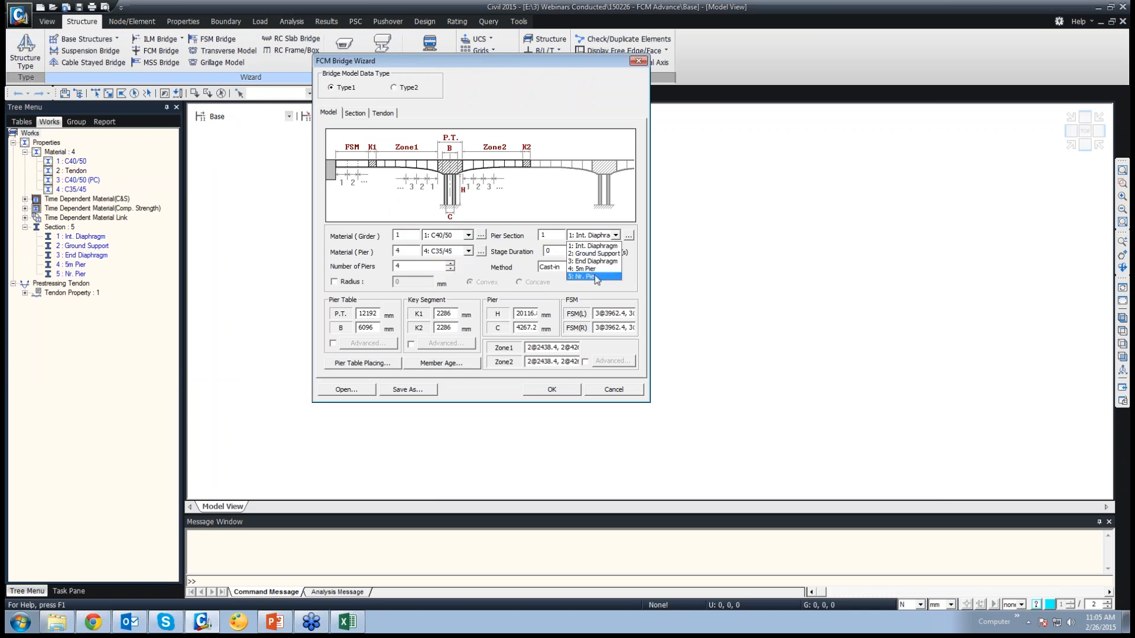
click(597, 269)
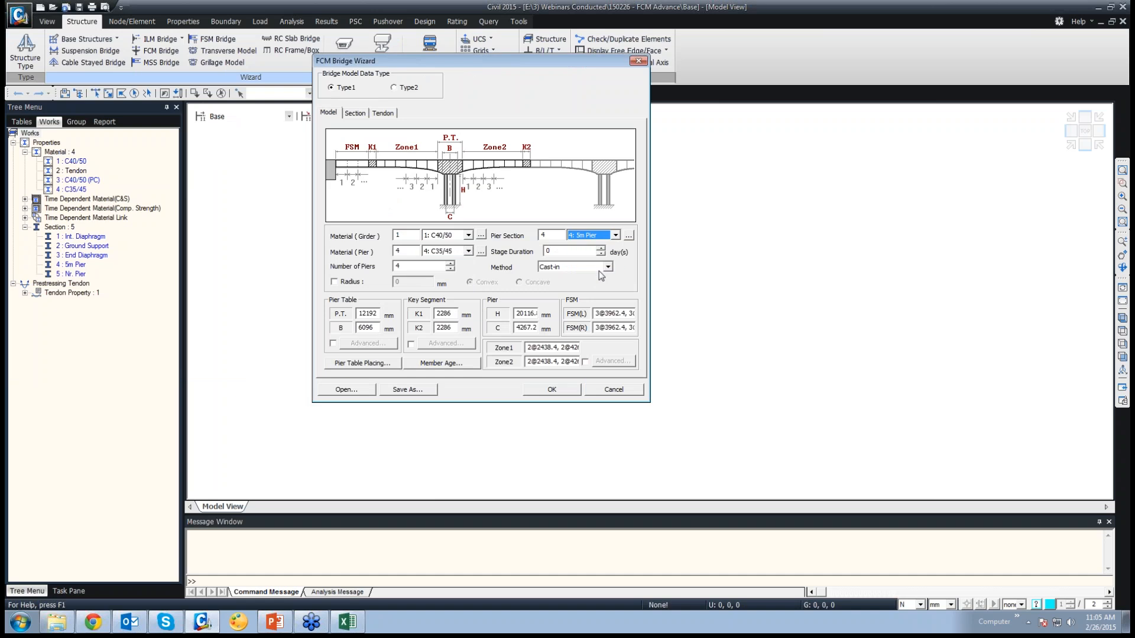
Step: Set the stage duration to 10 days, the number of piers to 2 and a concave radius of 182000 mm
click(547, 251)
text(10)
click(450, 269)
click(341, 283)
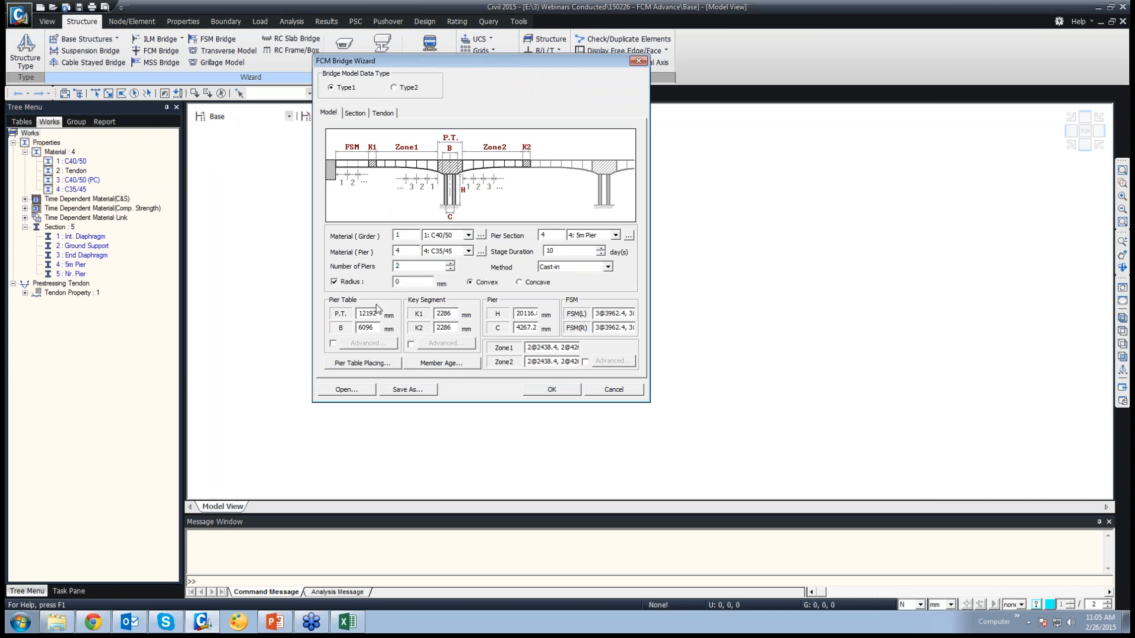
click(519, 283)
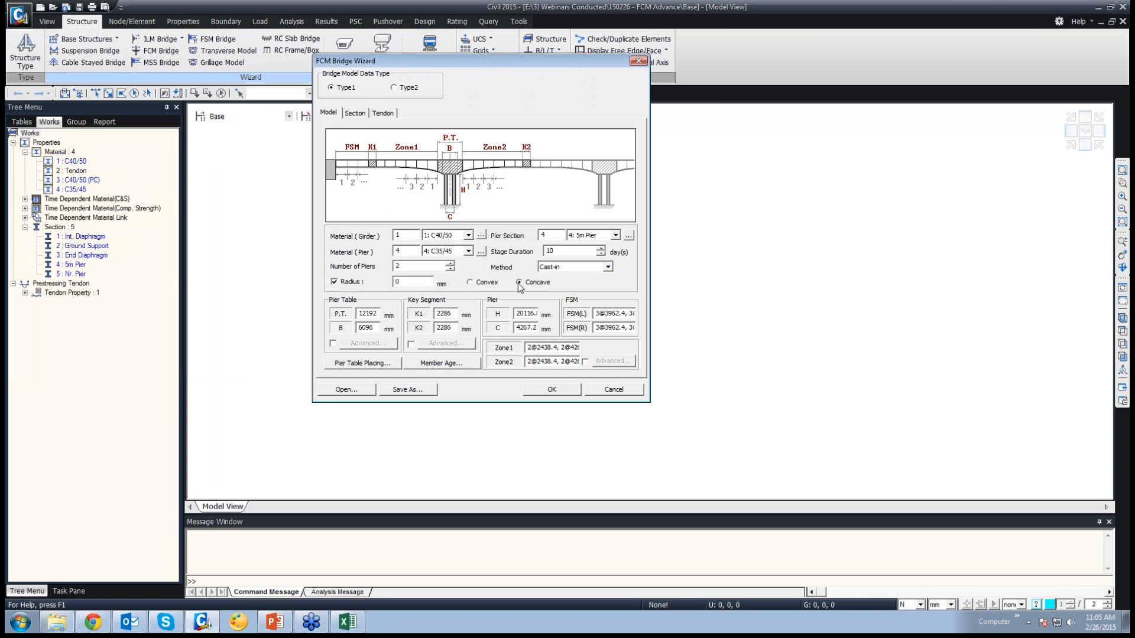
double_click(404, 282)
text(180)
Step: Enable the advanced pier table and define PT1 with T1 2500, T2 5000, T3 2500 and B 5000 mm
click(333, 344)
click(368, 343)
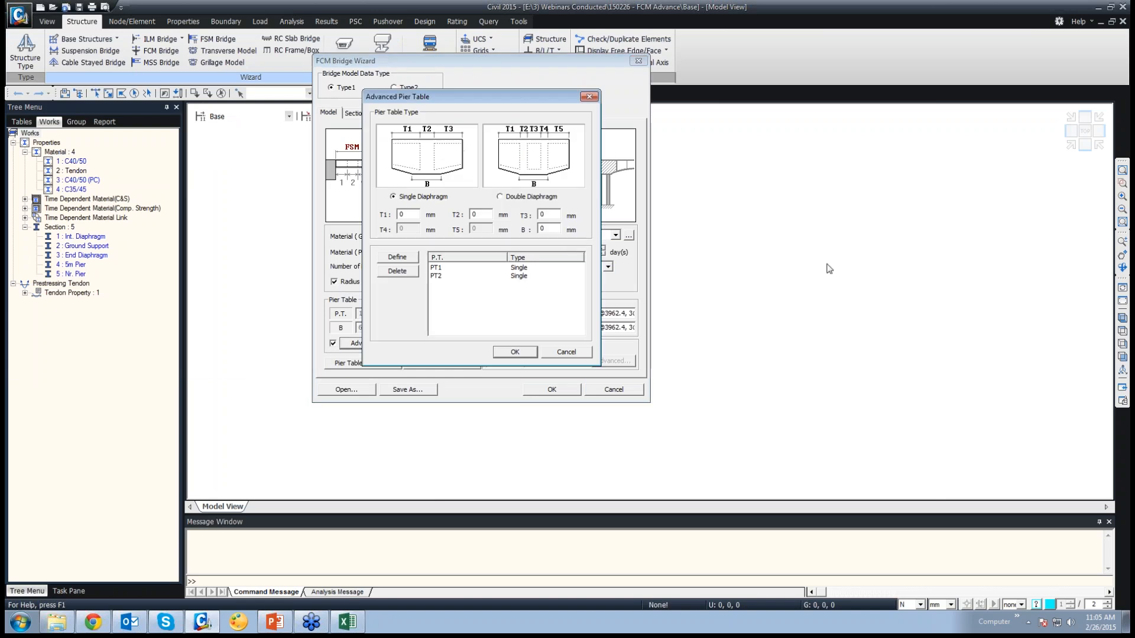
click(440, 270)
click(409, 214)
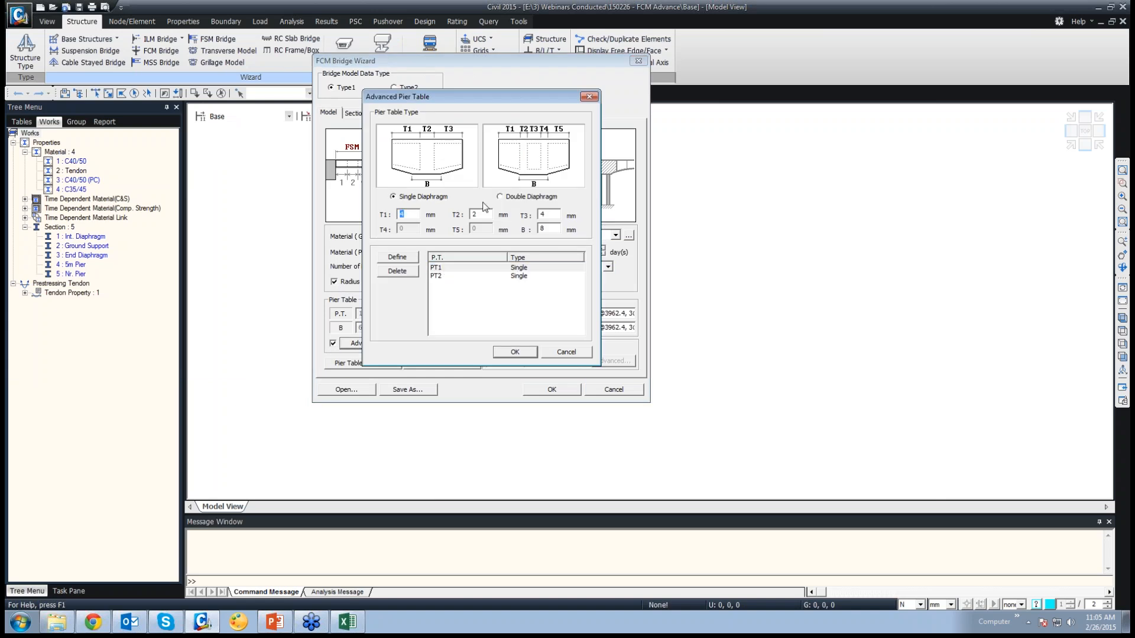
text(2)
text(2)
text(5000)
click(397, 258)
Step: Define PT2 with T1 2500, T2 5000, T3 2500 and B 5000 mm, and accept the advanced pier table
click(444, 275)
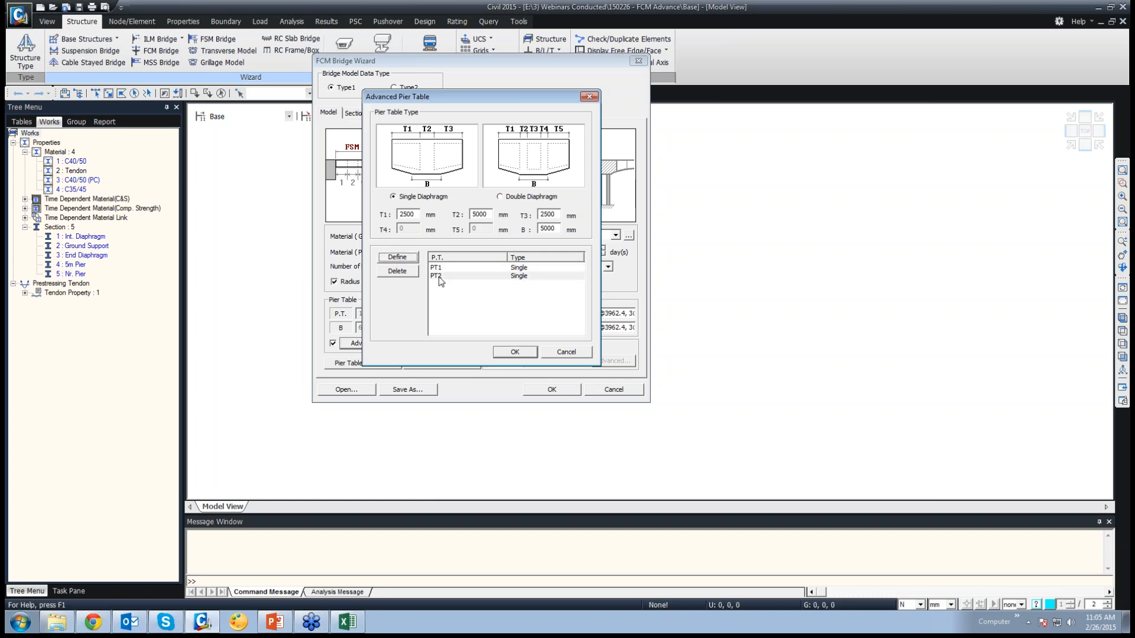
double_click(410, 214)
key(Tab)
text(250)
text(500)
click(398, 256)
click(515, 351)
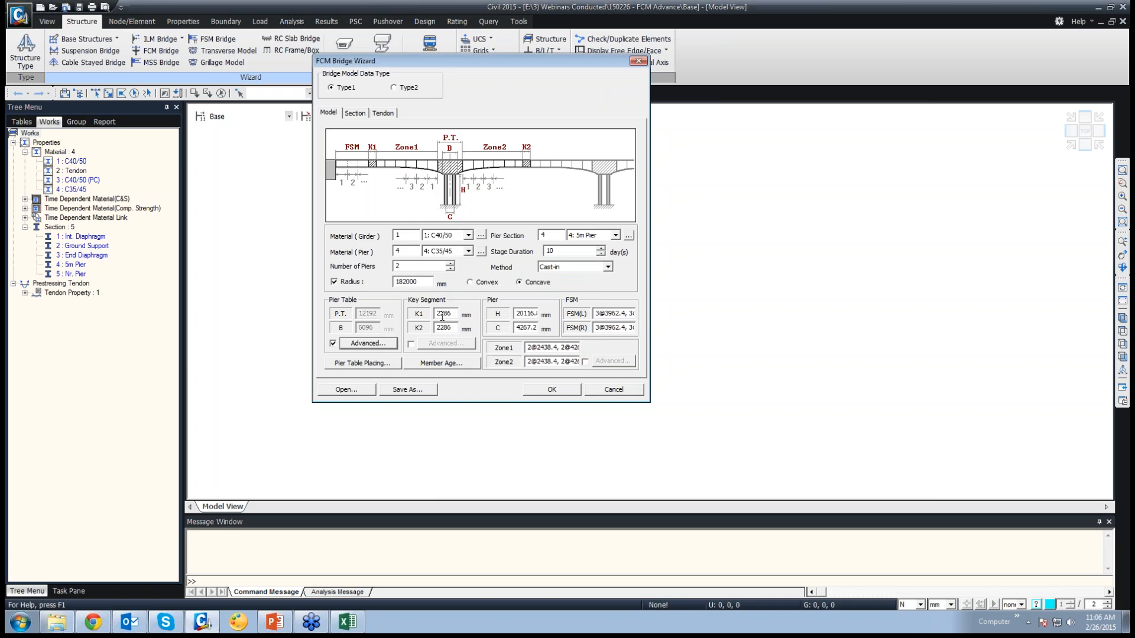
Step: Set the key segment lengths to 2000 mm for K1 and 3000 mm for K2
drag(440, 313, 497, 303)
text(000)
key(Tab)
text(3)
Step: Set the pier height H to 20000 mm and enter the pier dimension C
drag(514, 314, 768, 312)
text(2)
drag(516, 328, 692, 320)
text(1)
Step: Set the FSM segments to 2@600,1375,2@3000 for FSM(L) and 2@600,1375,3000,4500 for FSM(R)
drag(596, 314, 933, 283)
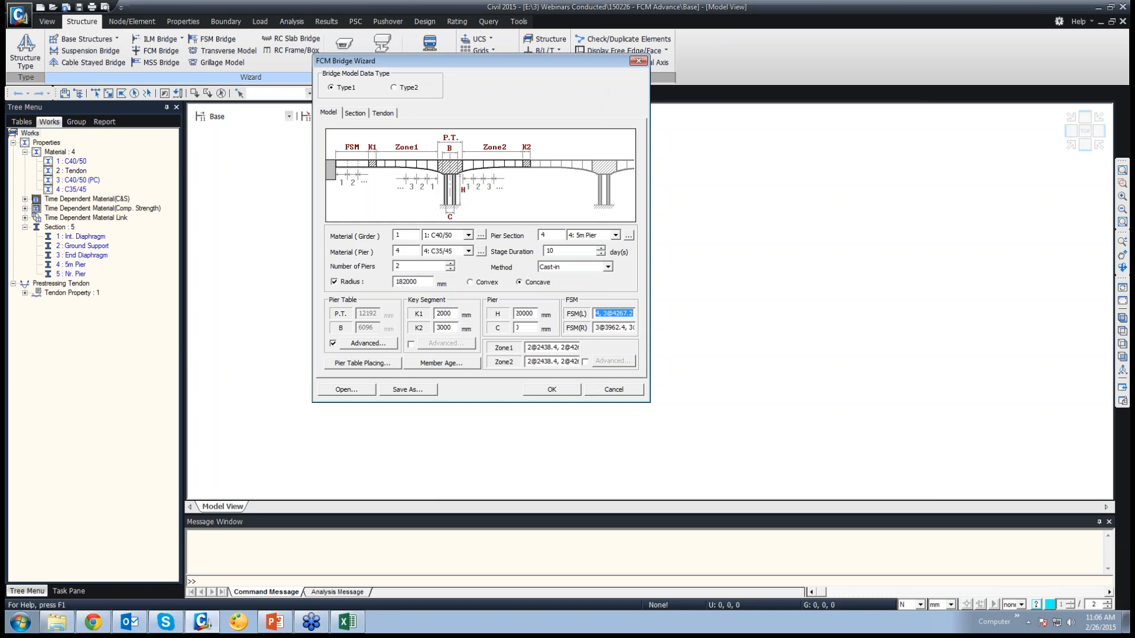
text(2)
text(@)
text(600,1375,2)
text(@3000)
double_click(595, 329)
text(2@)
text(600,1375,3000)
text(,4500)
Step: Enter the segment lengths for Zone1 and Zone2, beginning the Zone2 list with 4@3000
key(Tab)
text(4)
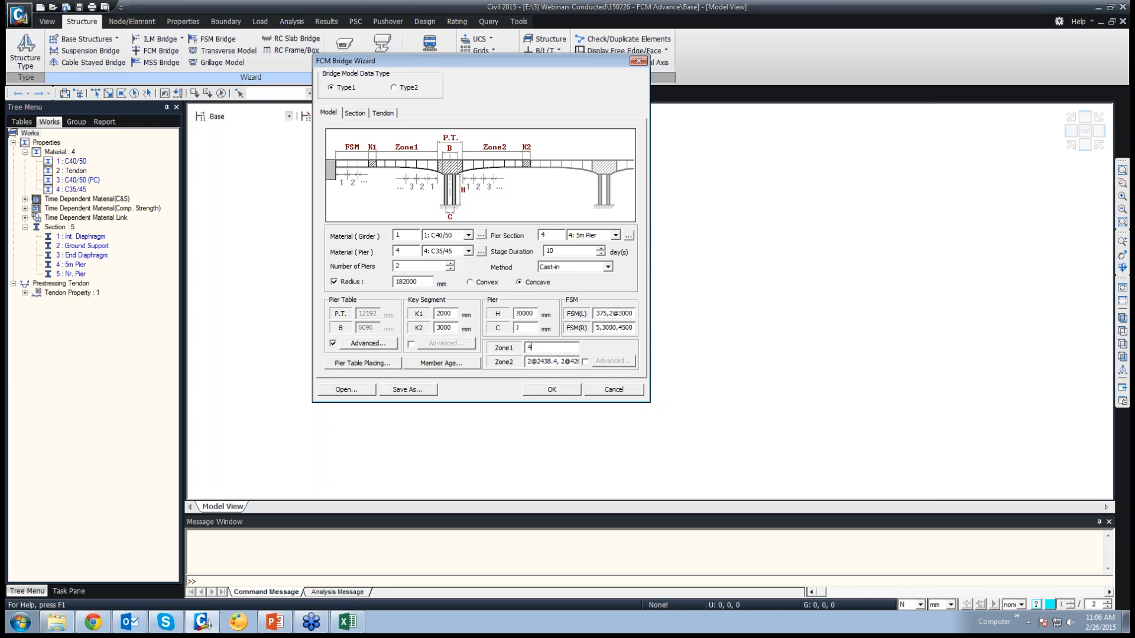
text(@)
key(Tab)
text(4@3000,5@40)
Step: Compare the wizard's Type1 and Type2 section inputs, view the 2 Cell section type and check the tendon settings
click(355, 116)
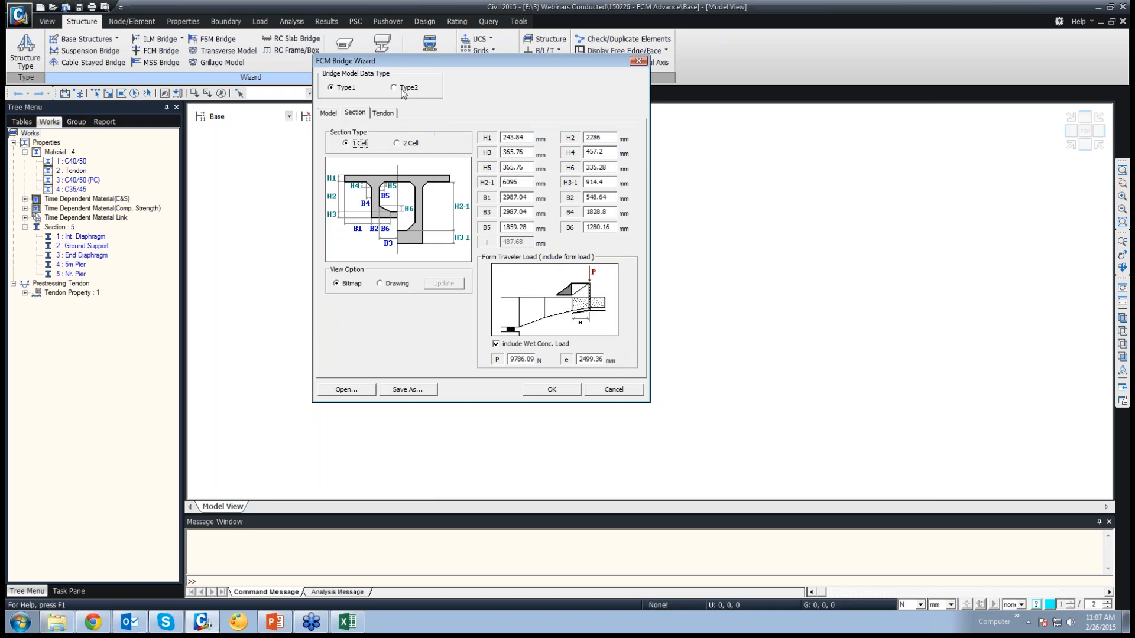
click(402, 89)
click(347, 89)
click(396, 144)
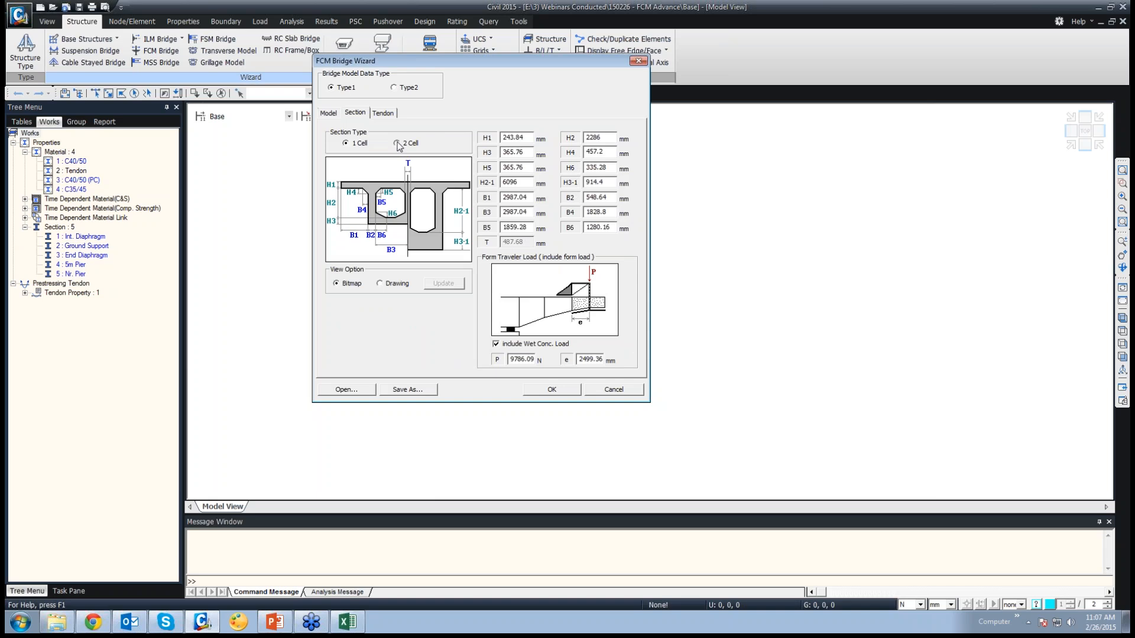
click(383, 114)
click(357, 113)
Step: Try to set up Type2 user-defined sections with Ground Support as the center section, and cancel the wizard
click(405, 89)
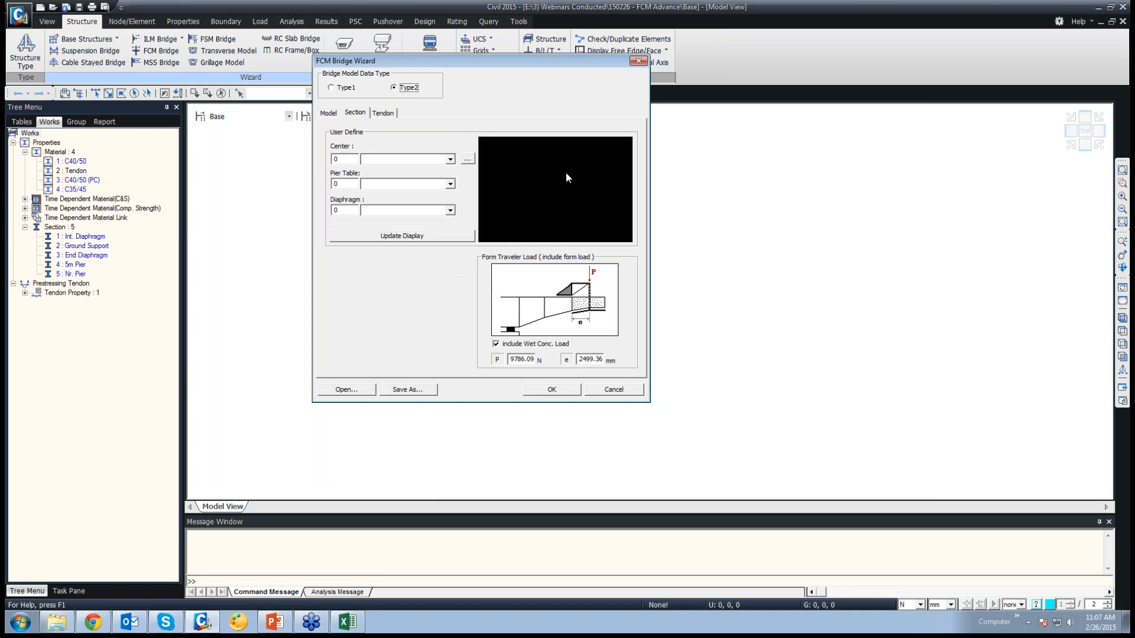
click(449, 160)
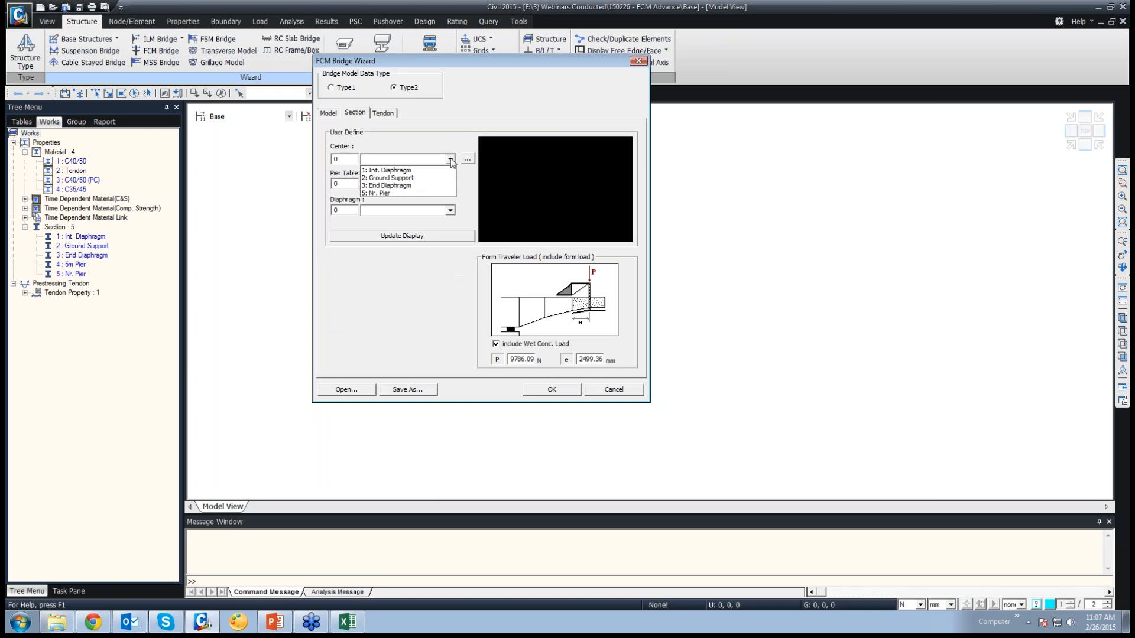
click(424, 177)
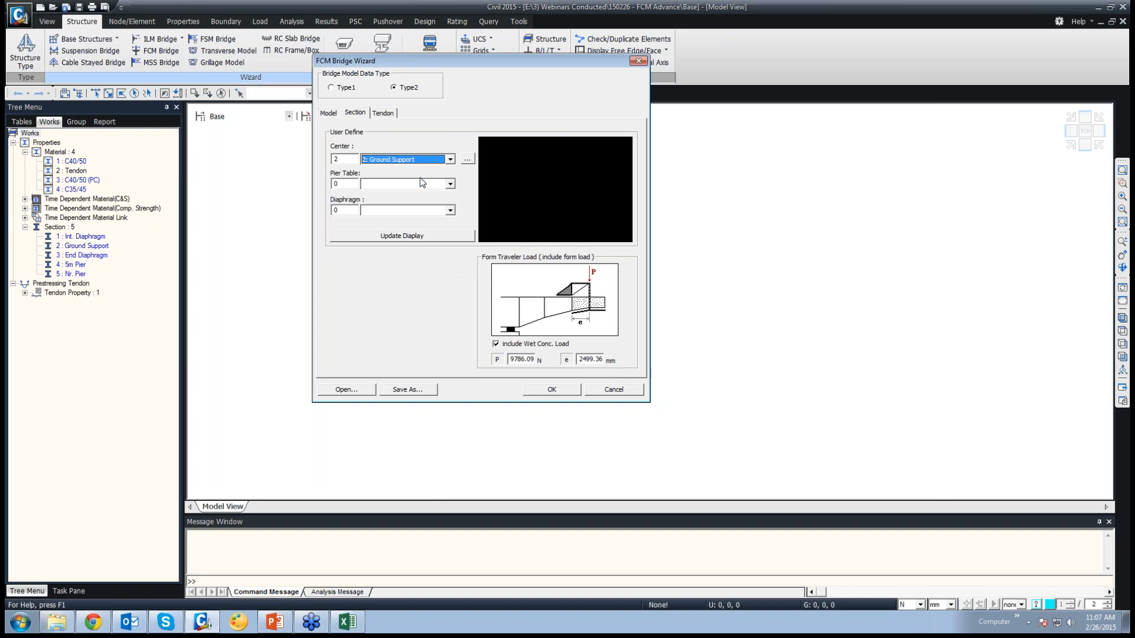
click(415, 186)
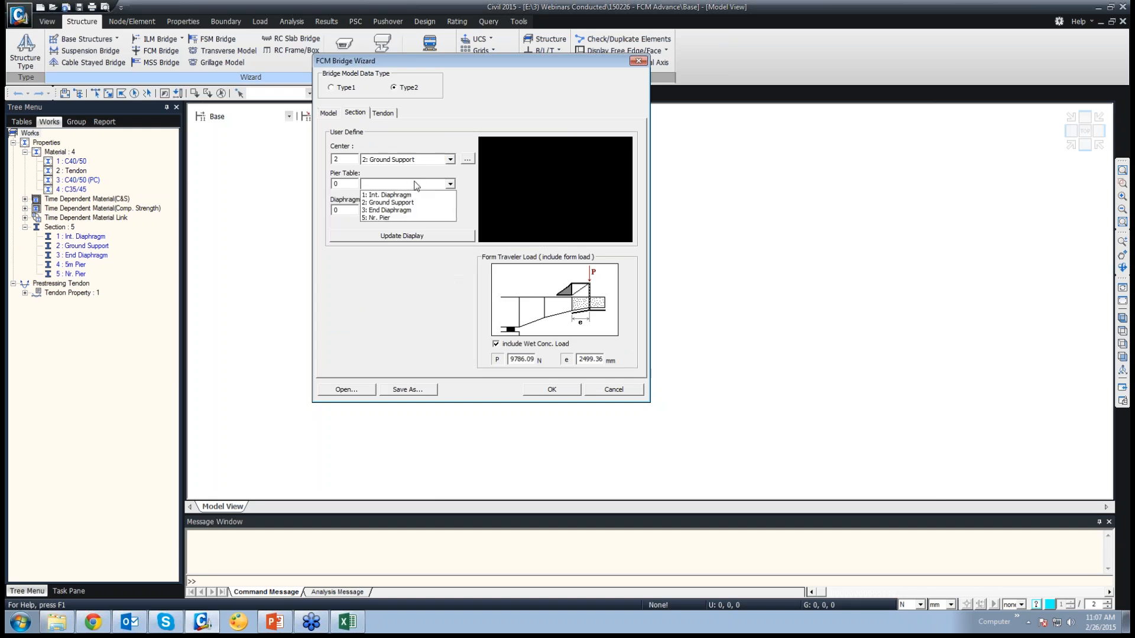
click(416, 186)
click(431, 188)
click(452, 184)
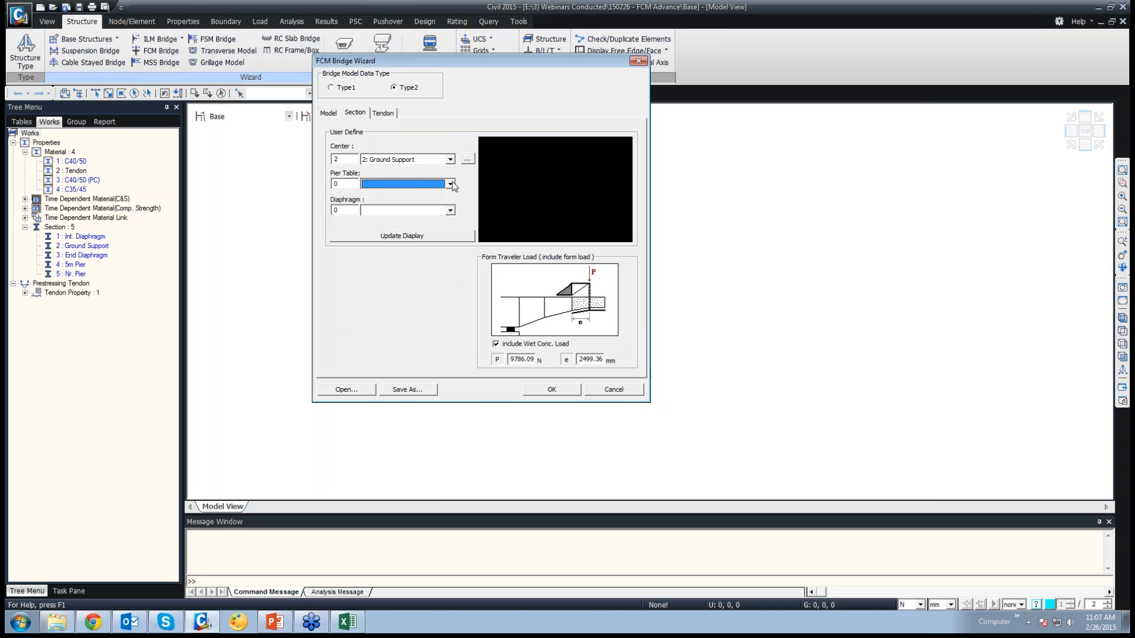
click(626, 389)
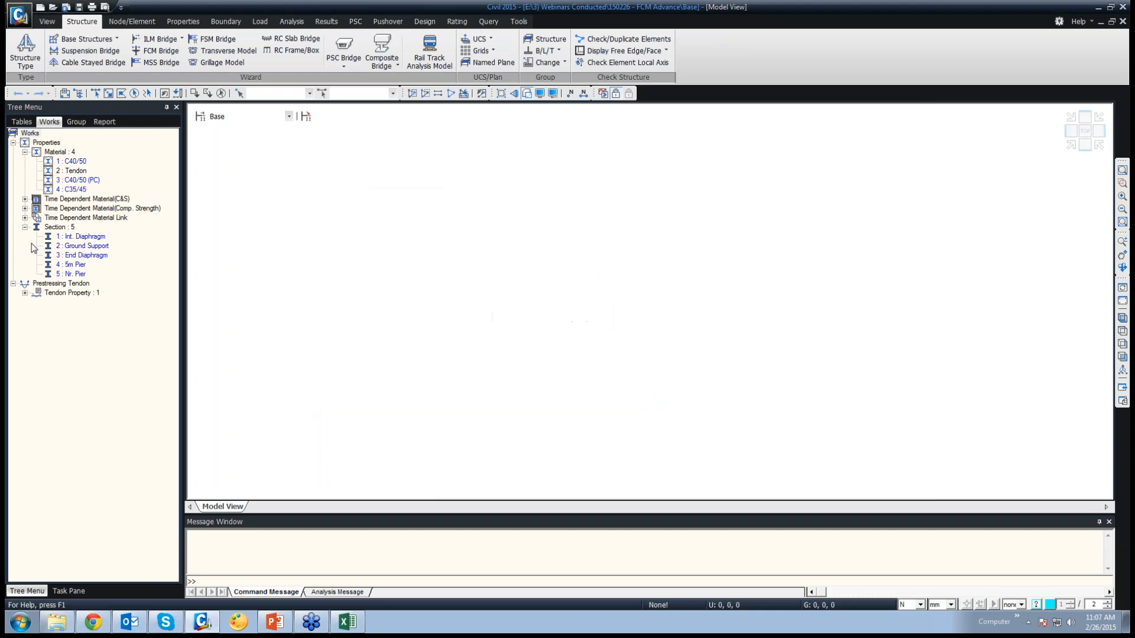
Step: Review the section data of the Nr. Pier section and close it by accepting
click(72, 275)
right_click(82, 279)
click(116, 432)
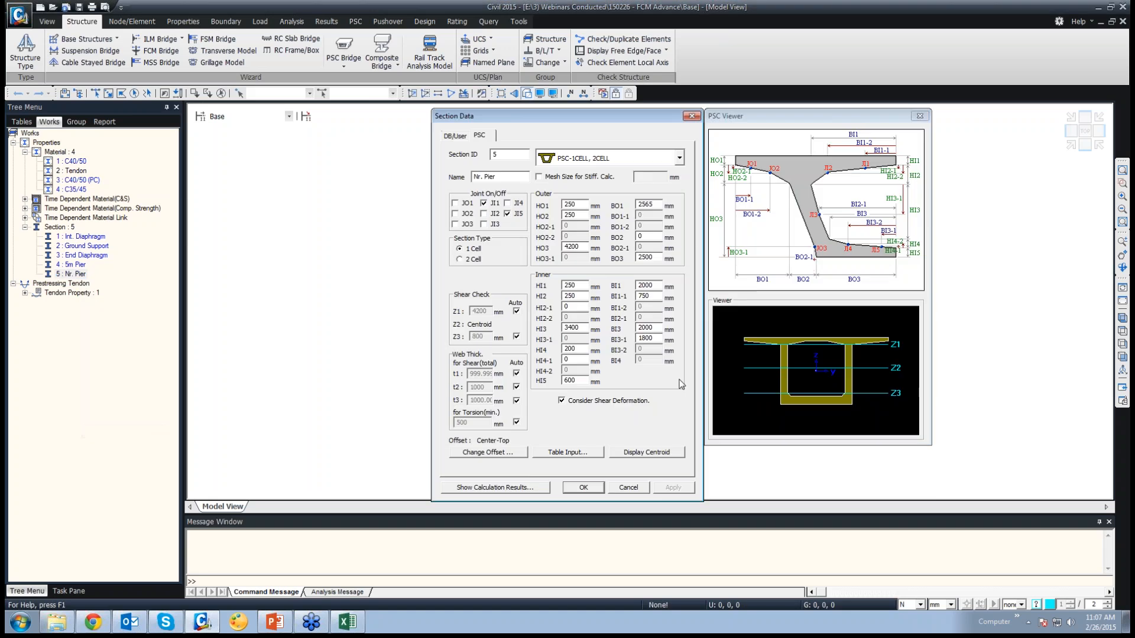
click(583, 488)
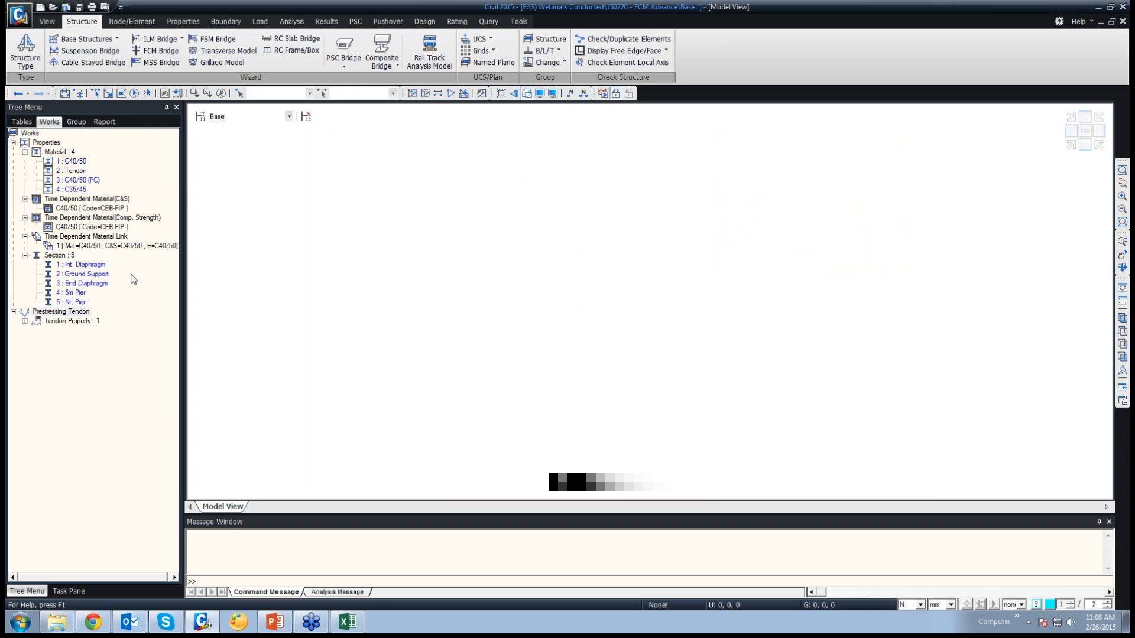
Step: Reopen the FCM Bridge wizard, switch the model data to Type2 and choose the pier table section
click(157, 50)
click(49, 90)
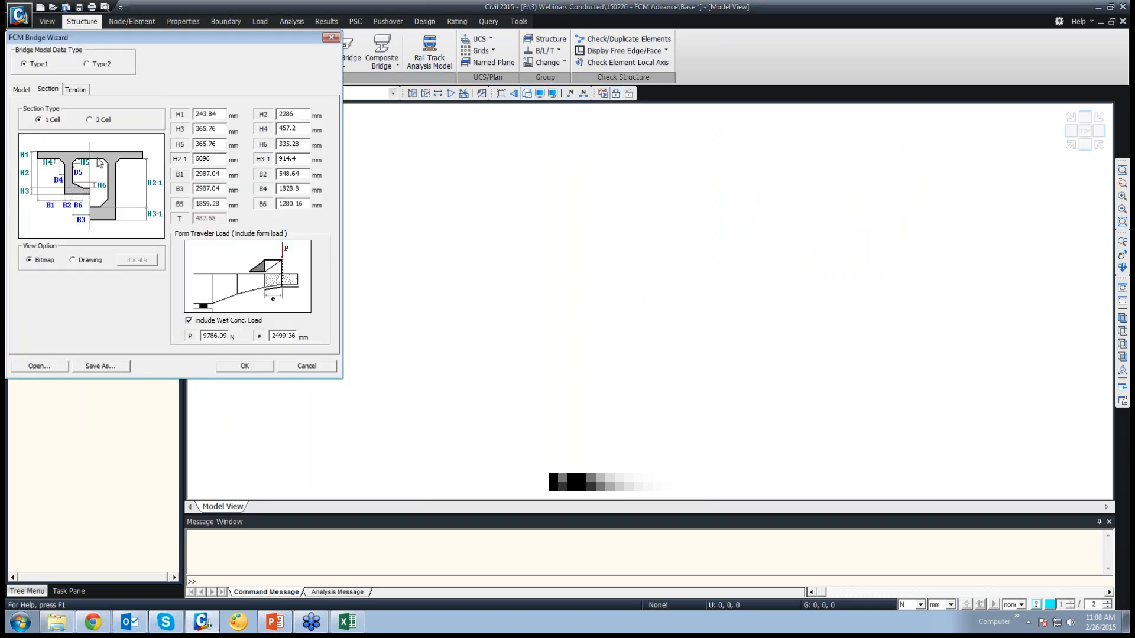
click(100, 65)
click(143, 160)
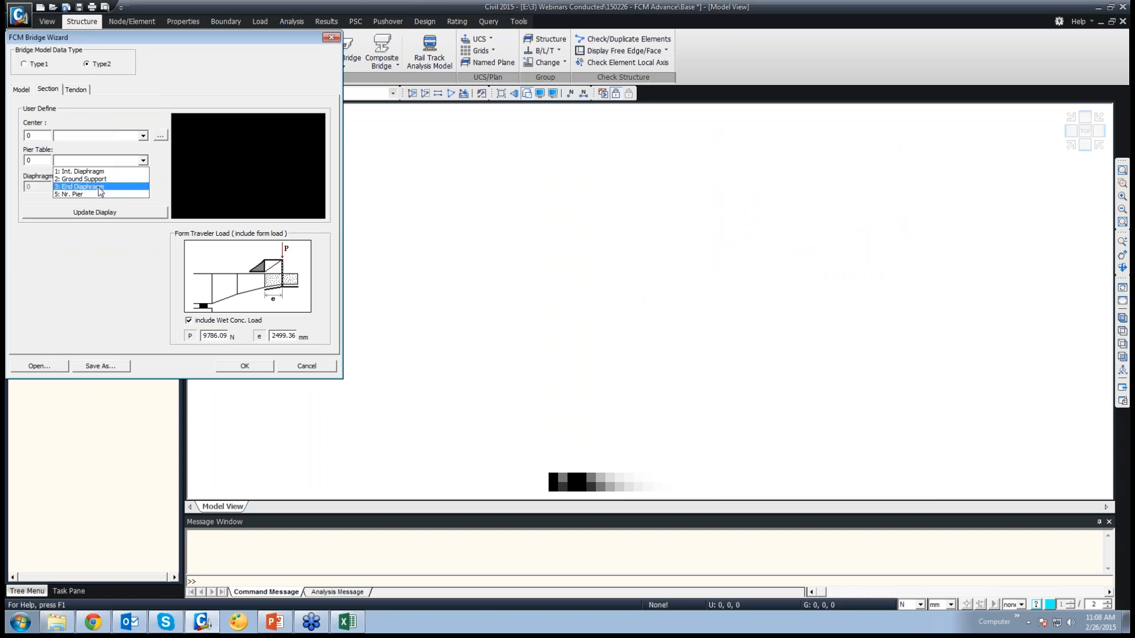
click(76, 183)
Step: Assign C35/45 as the pier material and 5m Pier as the pier section in the Type2 model data
click(22, 90)
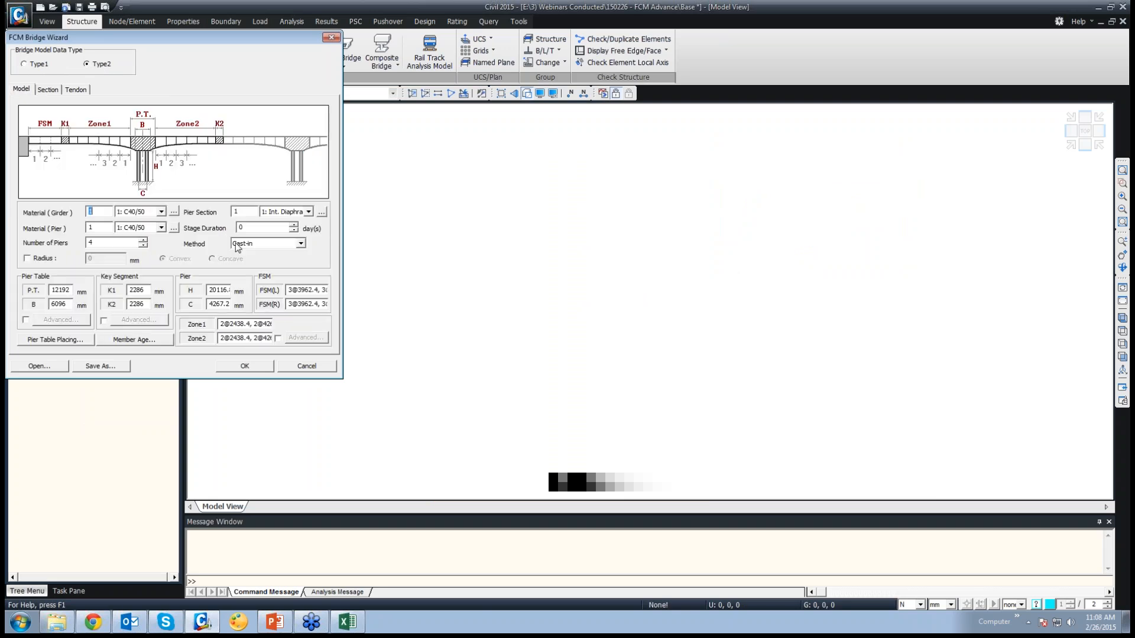
click(162, 228)
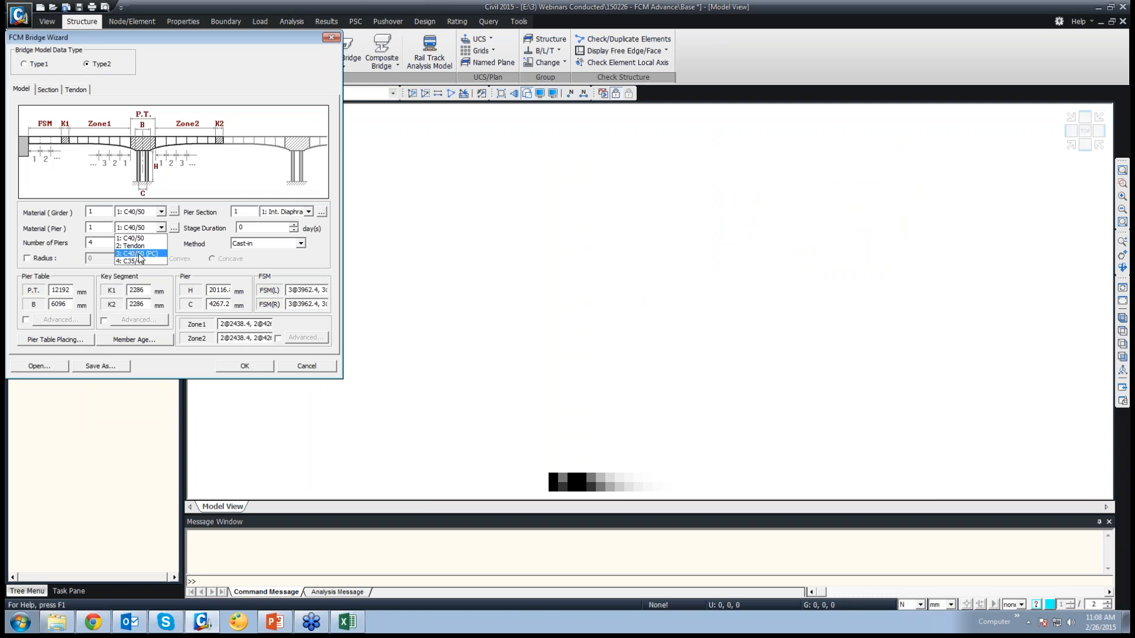
click(137, 260)
click(297, 214)
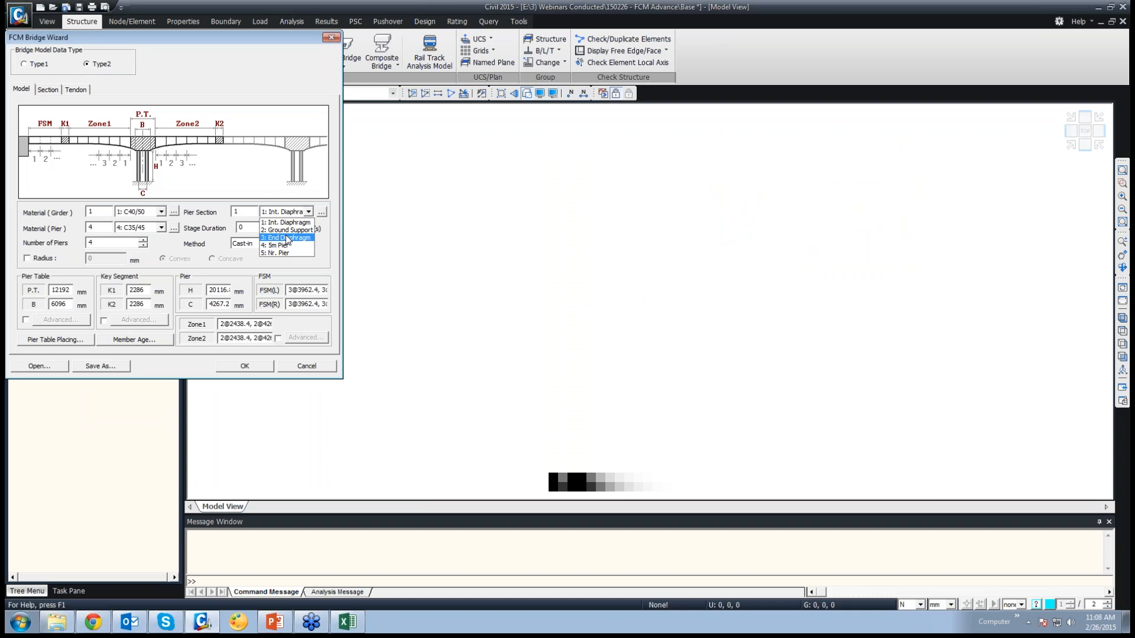
click(277, 245)
Step: Set a stage duration of 10 days, 2 piers and a radius of 182000 mm for the Type2 model
click(241, 229)
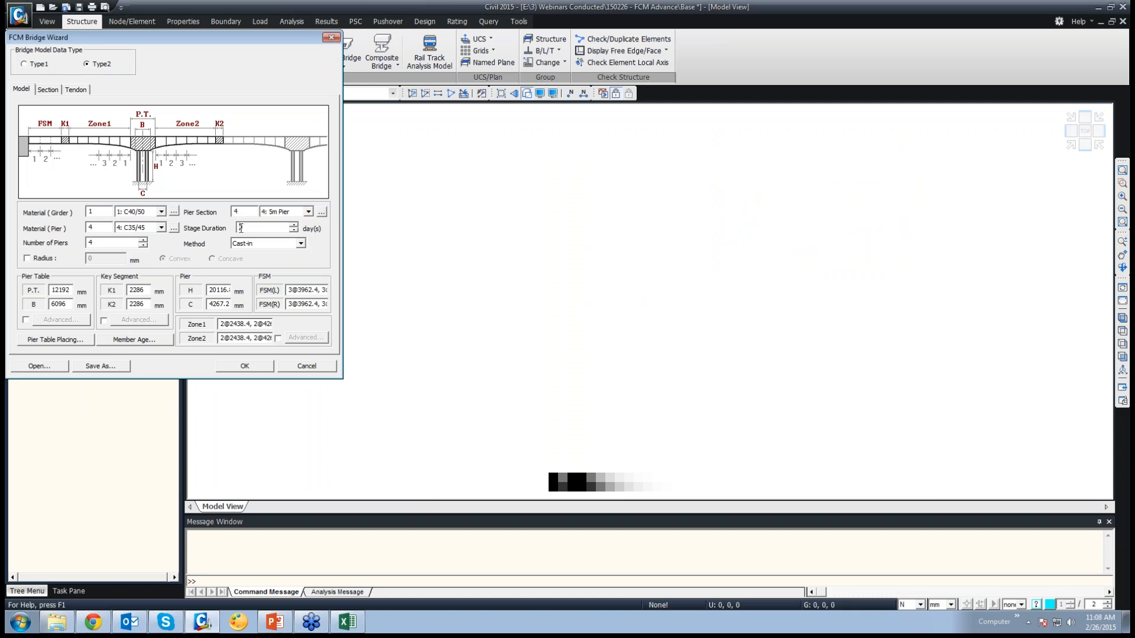
text(10)
click(43, 260)
text(82000)
click(72, 290)
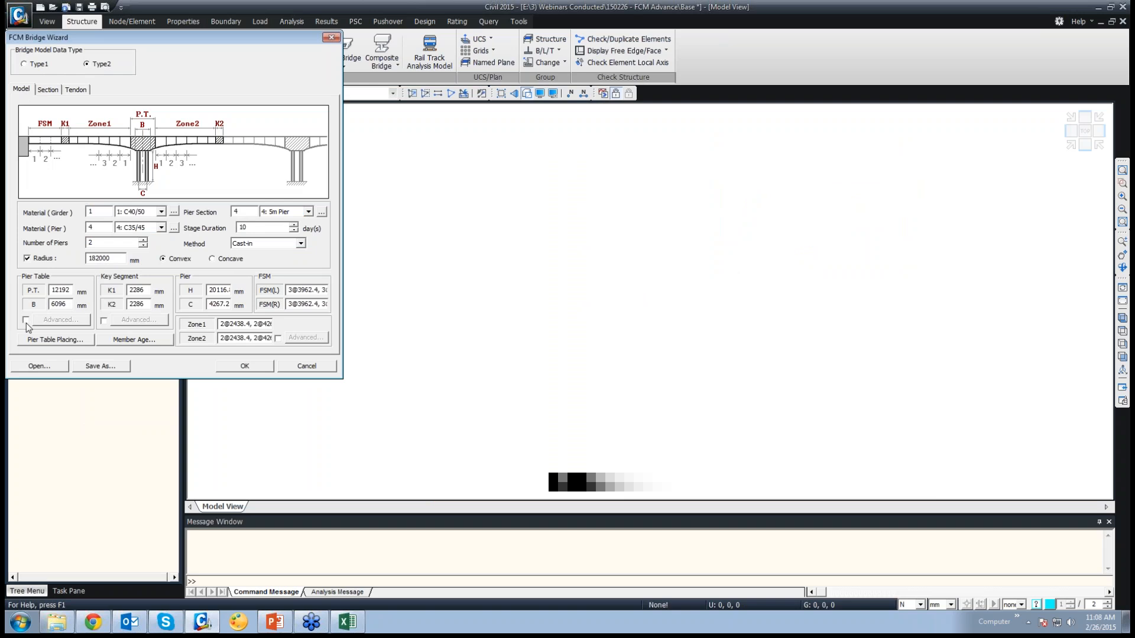
Step: Enable the advanced pier table and enter T1 2500, T2 5000, T3 2500 and B 5000 mm for PT1
click(26, 320)
click(54, 320)
click(156, 249)
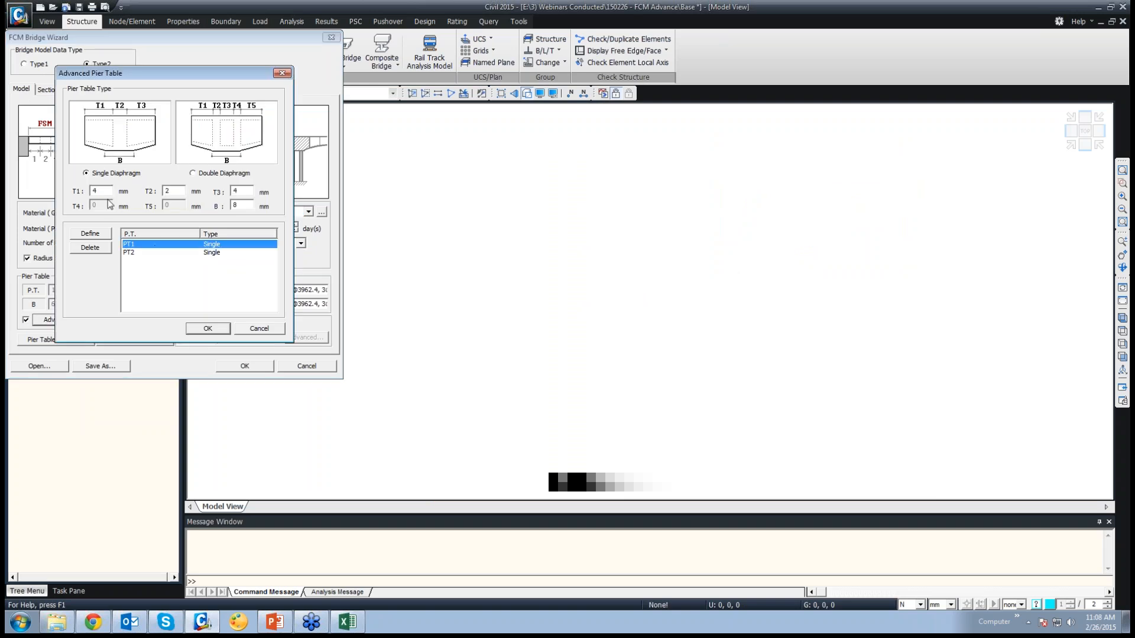
drag(107, 190, 54, 187)
text(2500)
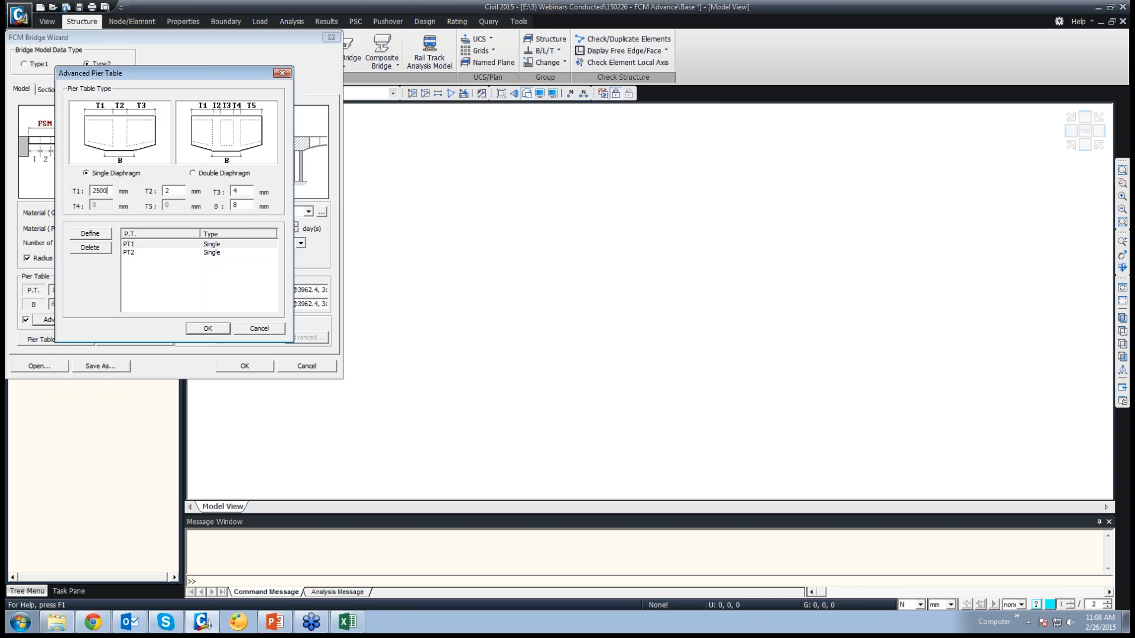
key(Tab)
text(5000)
key(Tab)
text(25005000)
Step: Give PT2 the same advanced pier table dimensions as PT1, starting with T1 2500 and T2 5000 mm, and accept the table
click(127, 253)
drag(103, 191, 79, 188)
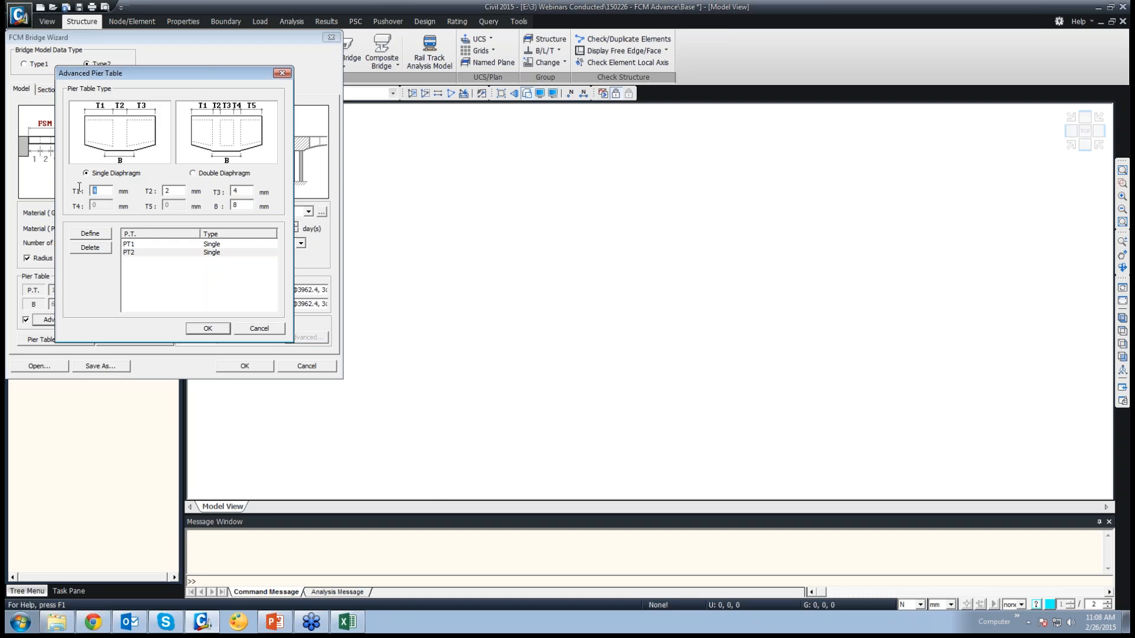
text(2500)
key(Tab)
text(5000)
key(Tab)
text(25050)
click(215, 328)
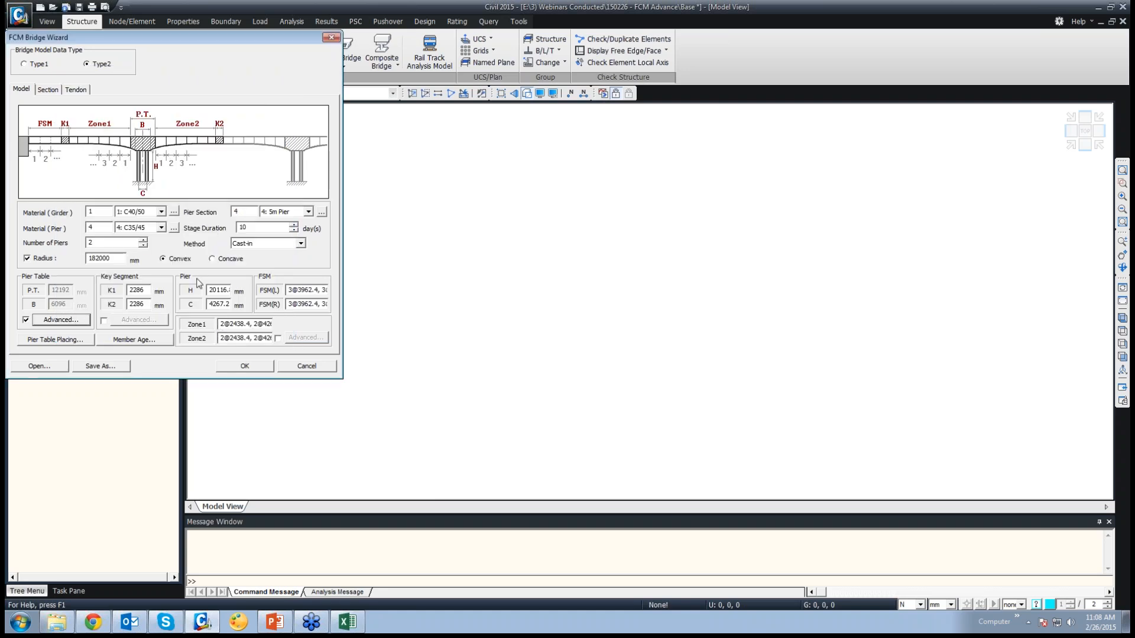
Step: Set key segments K1 to 2000 and K2 to 3000 mm, pier height H to 20000 mm and C to 0
key(Tab)
text(2000)
key(Tab)
text(3)
key(Tab)
text(2000)
key(Tab)
text(0)
key(Tab)
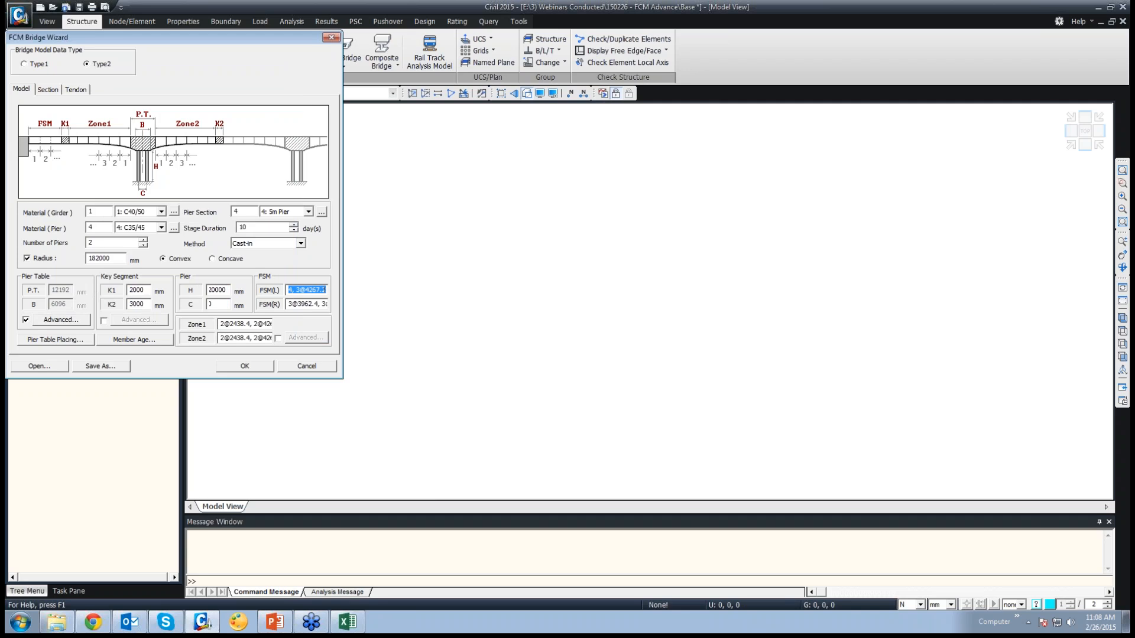
Step: Enter the left FSM segment lengths as 2@600,1375,2@3000
text(2@600,)
text(1374)
text(5,)
text(2#300)
text(0)
key(Tab)
Step: Enter the right FSM segment lengths as 2@600,1374,3000,4500
text(2@600)
text(,)
text(137)
text(4)
text(,3000,45)
text(00)
Step: Set the segment lengths of both Zone1 and Zone2 to 4@3000,5@4000
drag(220, 324, 484, 340)
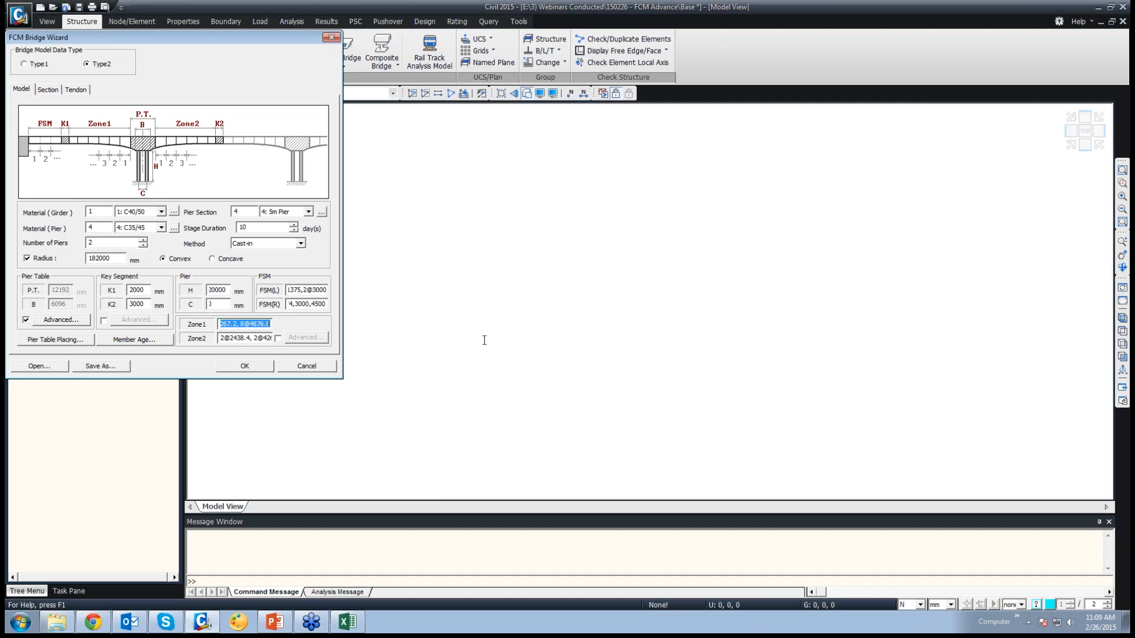
text(4@3000,5@4000)
key(Tab)
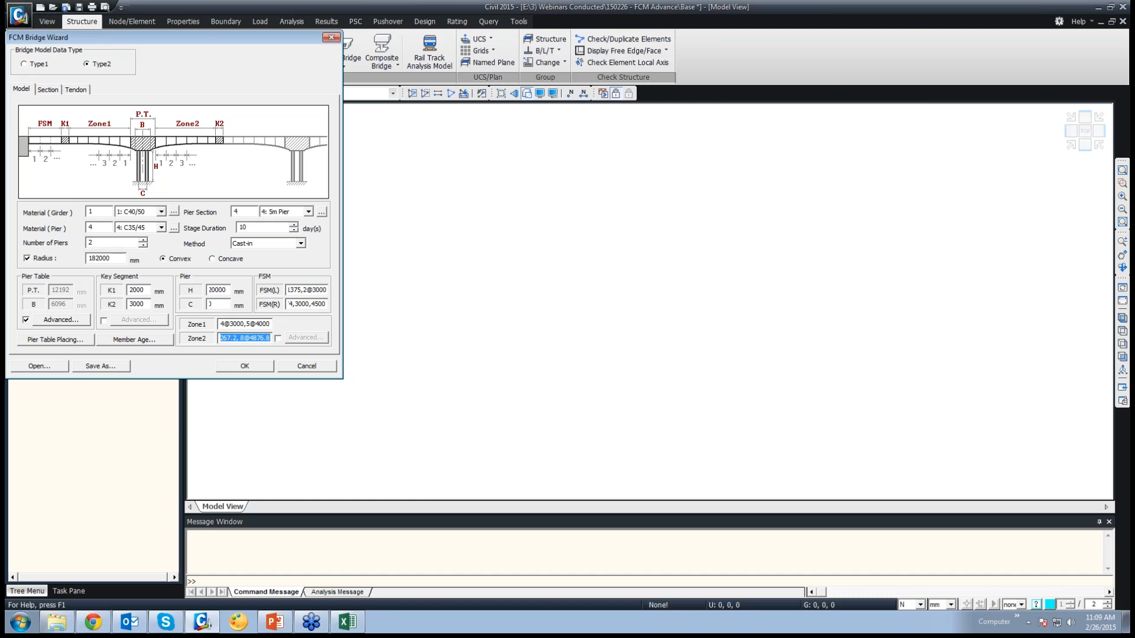
text(4@3000,5@4000)
Step: Assign Ground Support as the center section and Int. Diaphragm as the diaphragm section, and update the section display
click(44, 89)
click(140, 139)
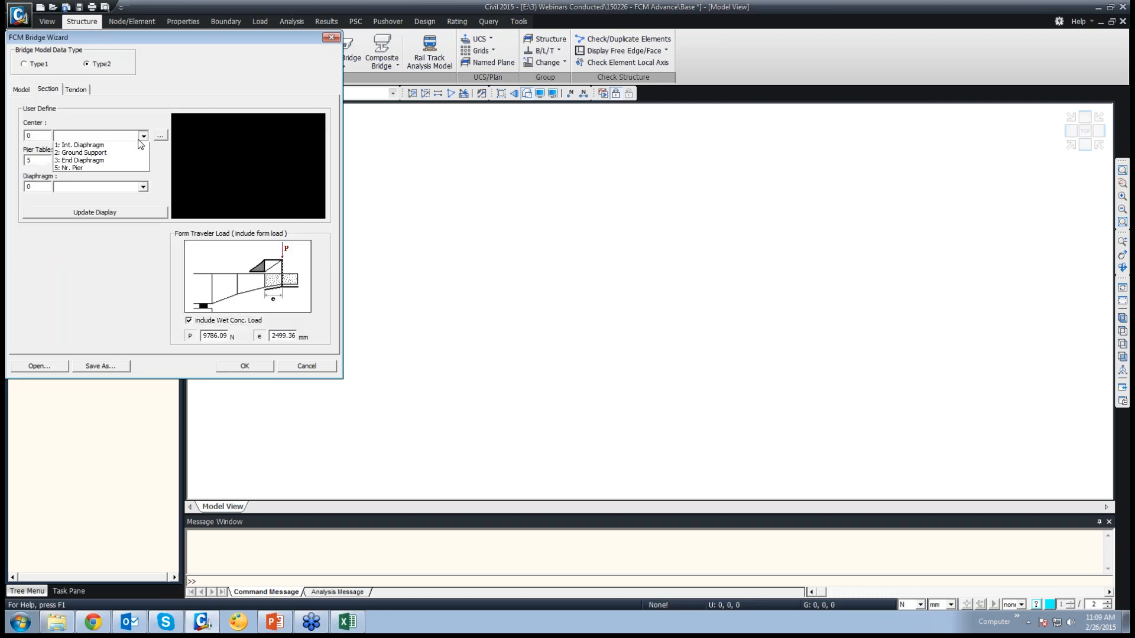
click(116, 155)
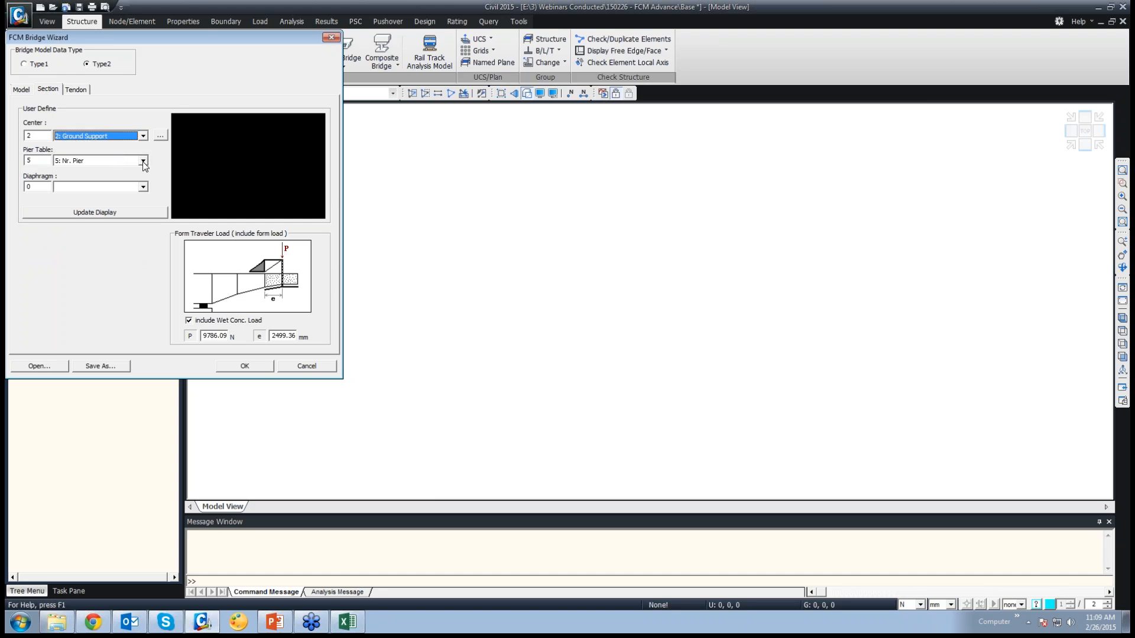
click(143, 187)
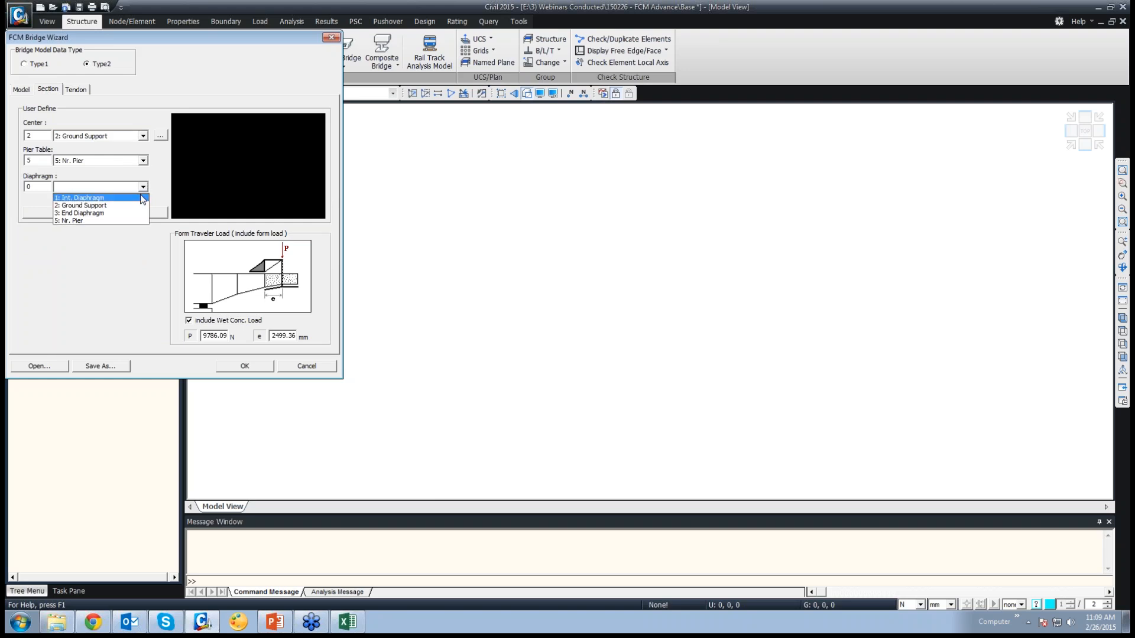
click(143, 198)
click(149, 211)
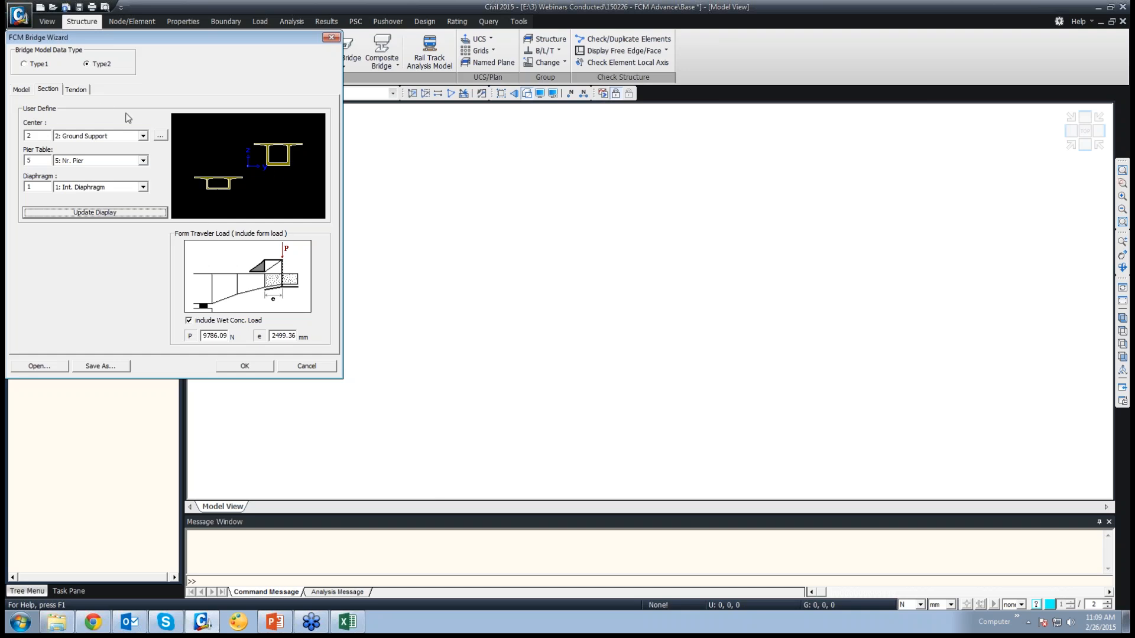
Step: Open the tendon number settings of the wizard's tendon data and set the PSTG group to 4 tendons
click(82, 93)
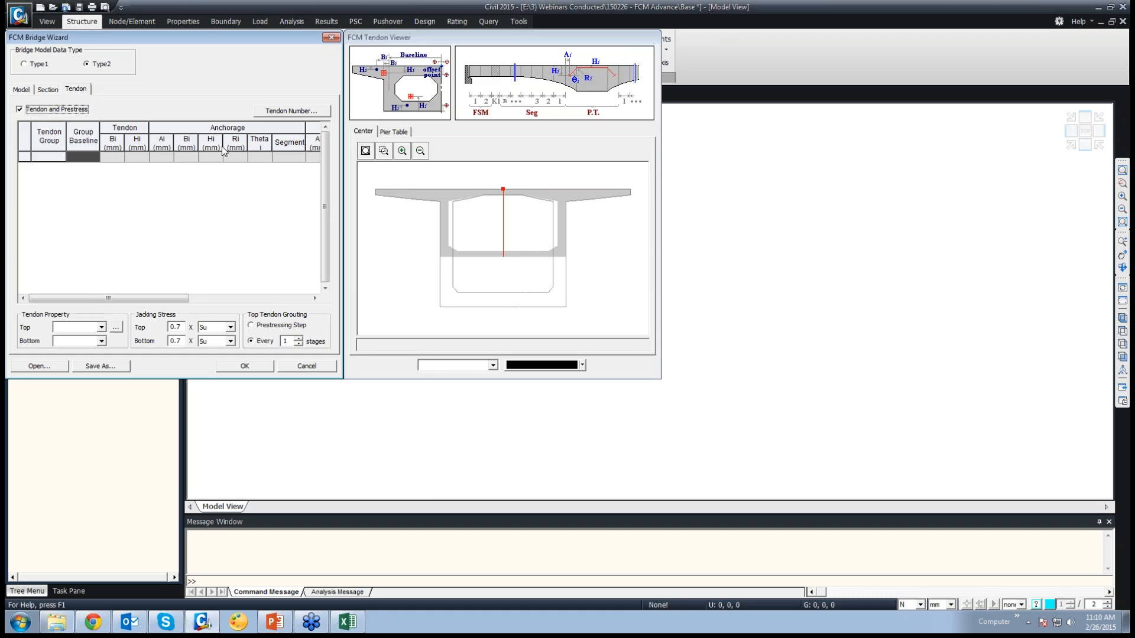
click(289, 111)
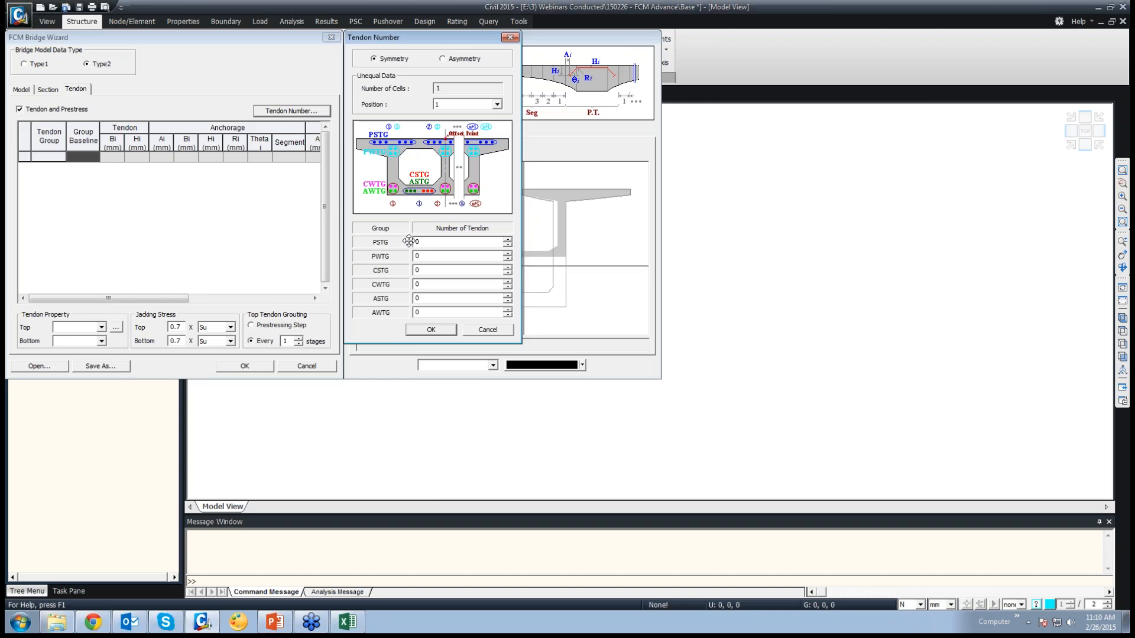
click(507, 240)
click(507, 239)
click(507, 240)
click(507, 240)
Step: Set PWTG, CSTG, CWTG, ASTG and AWTG to 2 tendons each for position 1 and accept the tendon numbers
click(507, 254)
click(507, 254)
click(507, 268)
click(507, 268)
click(507, 282)
click(507, 282)
click(507, 296)
click(507, 296)
click(507, 310)
click(507, 310)
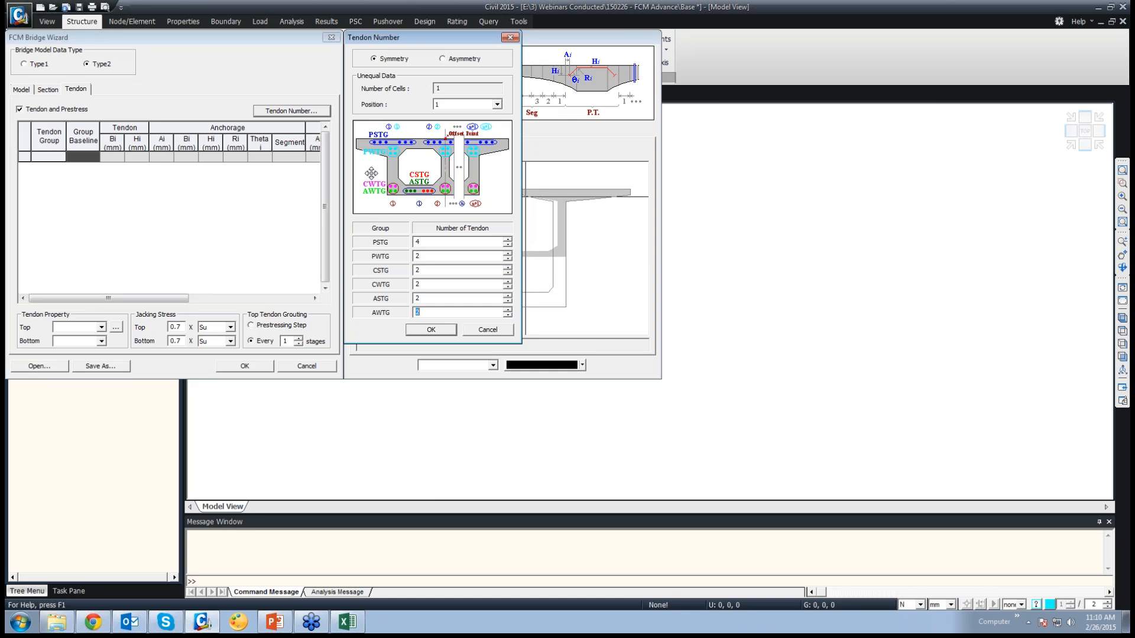
click(459, 105)
click(459, 106)
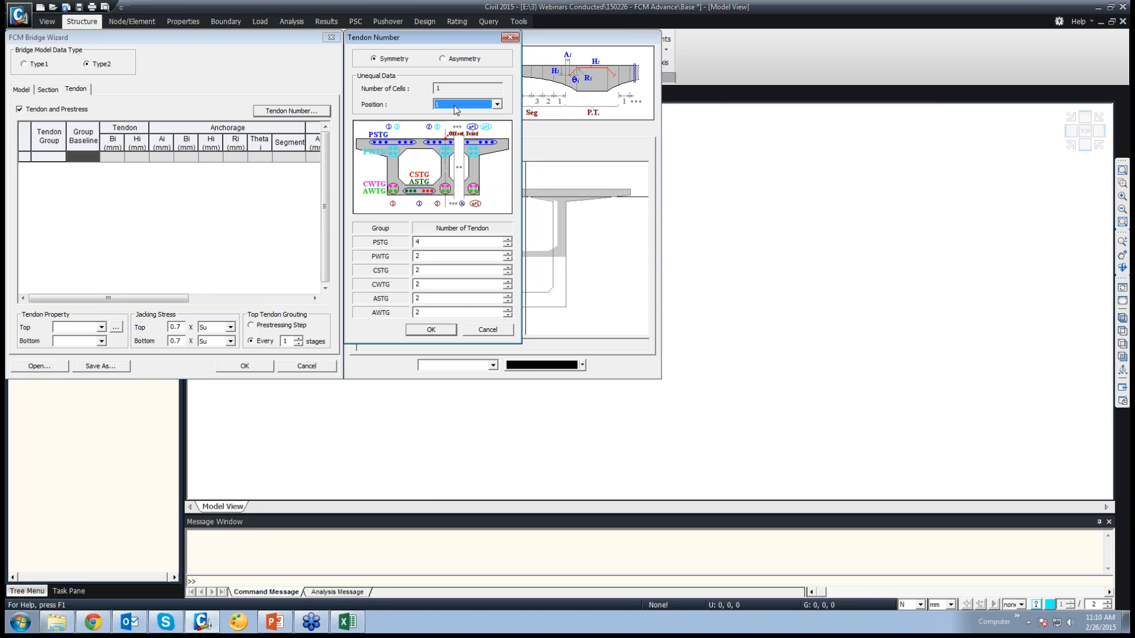
click(442, 332)
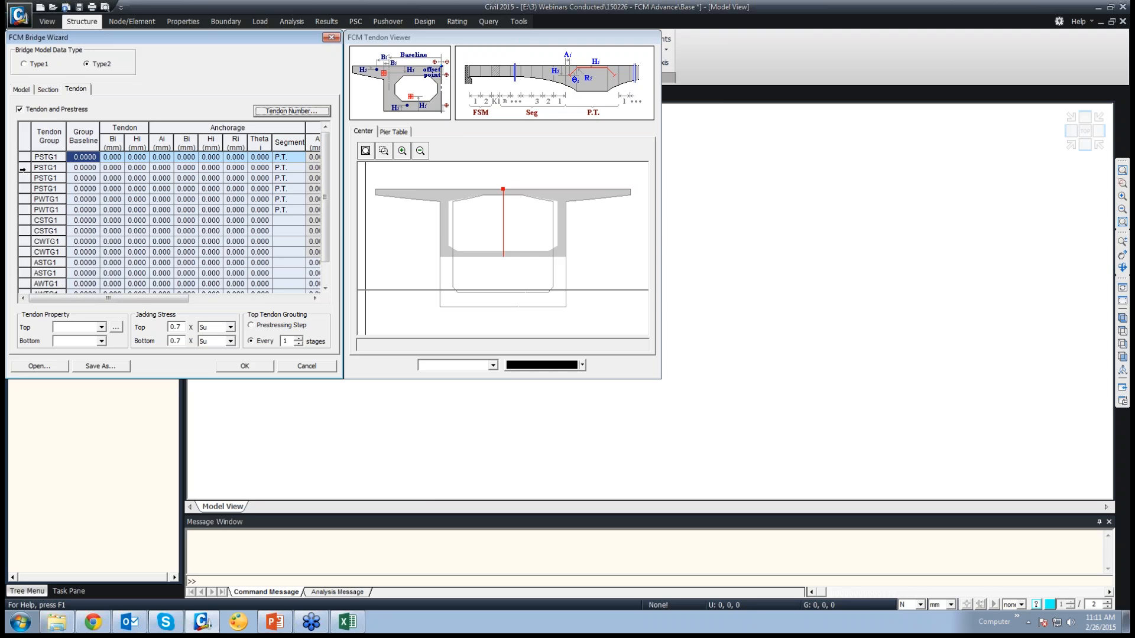
Step: Delete all PWTG, CSTG, CWTG, ASTG and AWTG rows from the tendon table, keeping only the four PSTG1 rows
drag(25, 195, 36, 314)
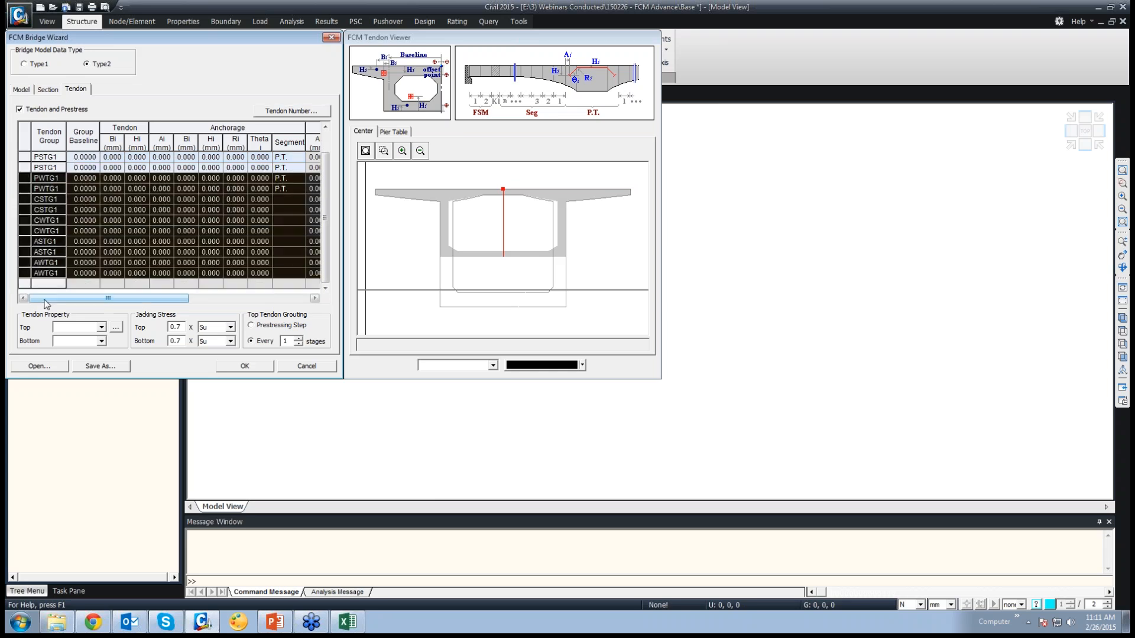
key(Delete)
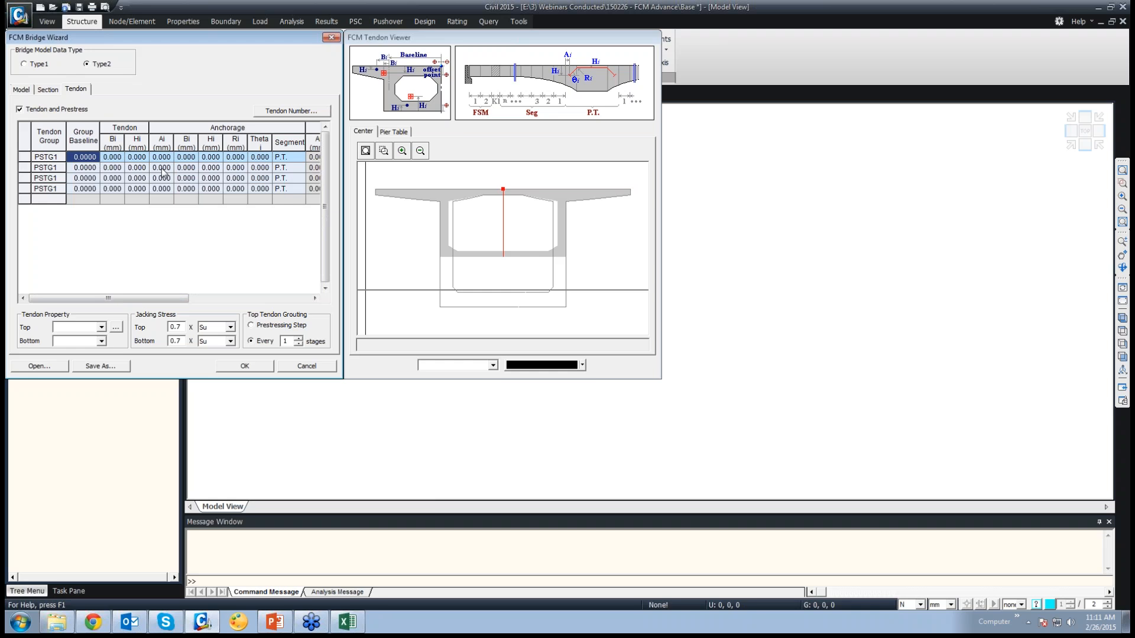
Step: Enter group baseline 3500, tendon Bi 1000 and tendon Hi 150 mm for the first PSTG1 tendon
text(3500)
click(111, 159)
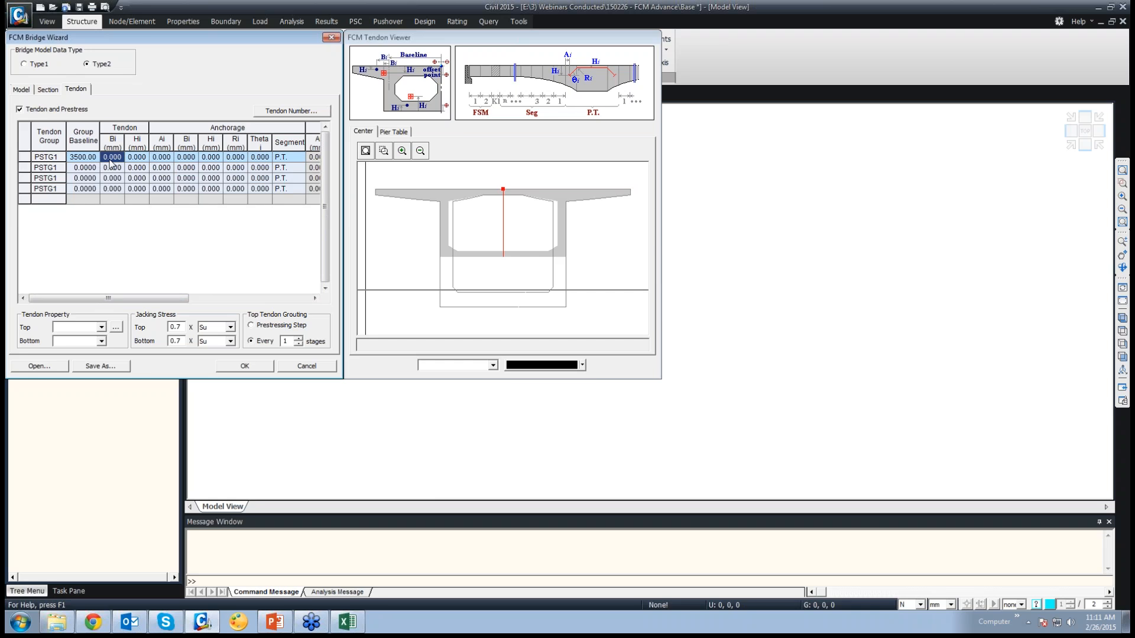
text(1000)
click(137, 158)
text(150)
Step: Enter the first PSTG1 tendon's anchorage values: Ai 150, Bi 1000, Hi 400, Ri 20 and Theta 30
click(169, 159)
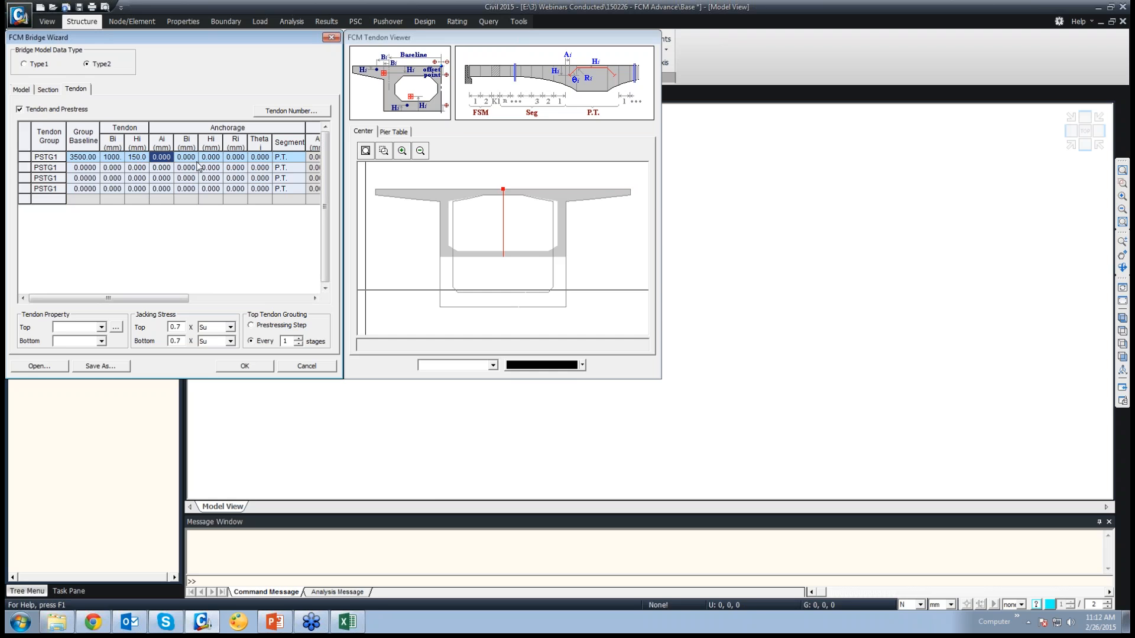
text(150)
click(187, 157)
text(1000)
click(212, 159)
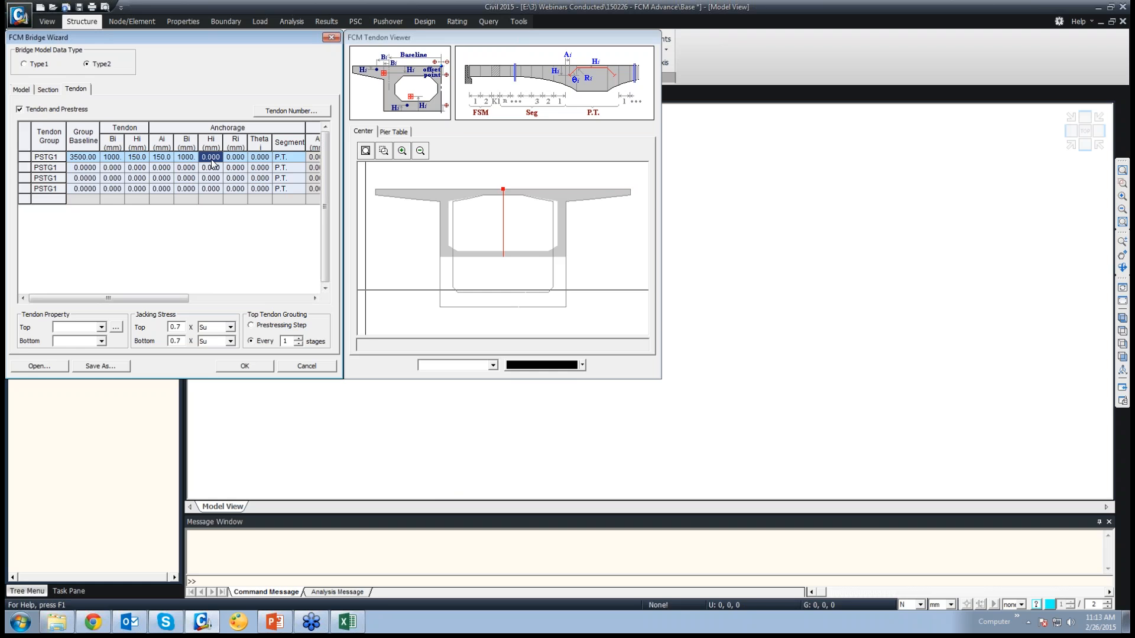
text(400)
key(Return)
click(241, 159)
text(20)
click(260, 159)
text(30)
click(252, 189)
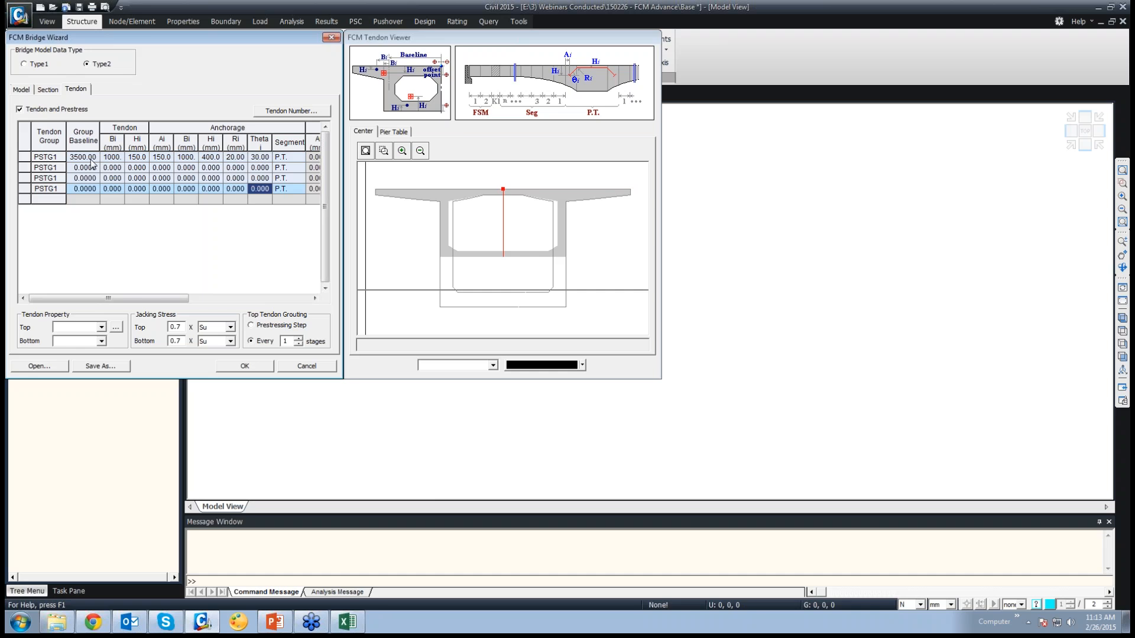
Step: Copy the first PSTG1 tendon's baseline, tendon and anchorage values into the other three PSTG1 rows
drag(91, 161, 259, 157)
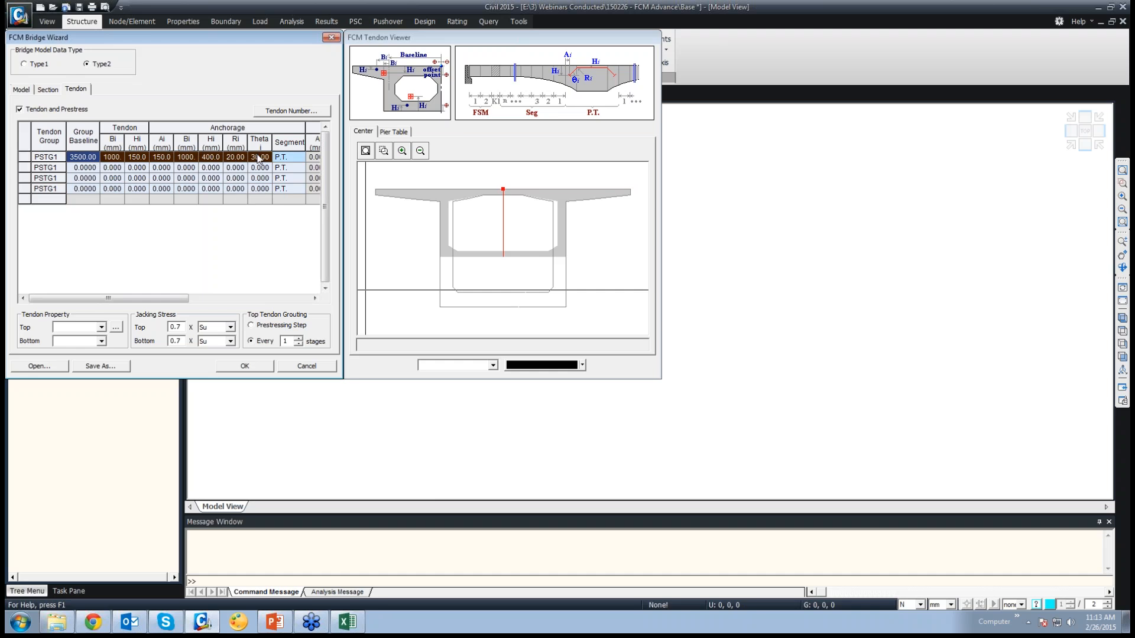
click(91, 169)
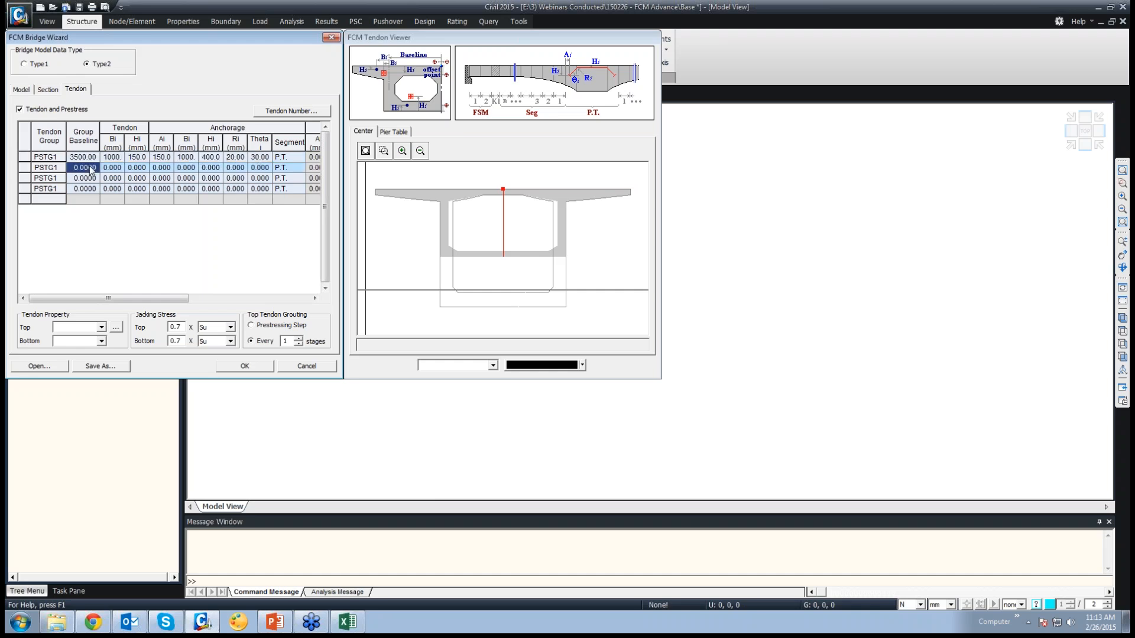
drag(91, 170, 261, 192)
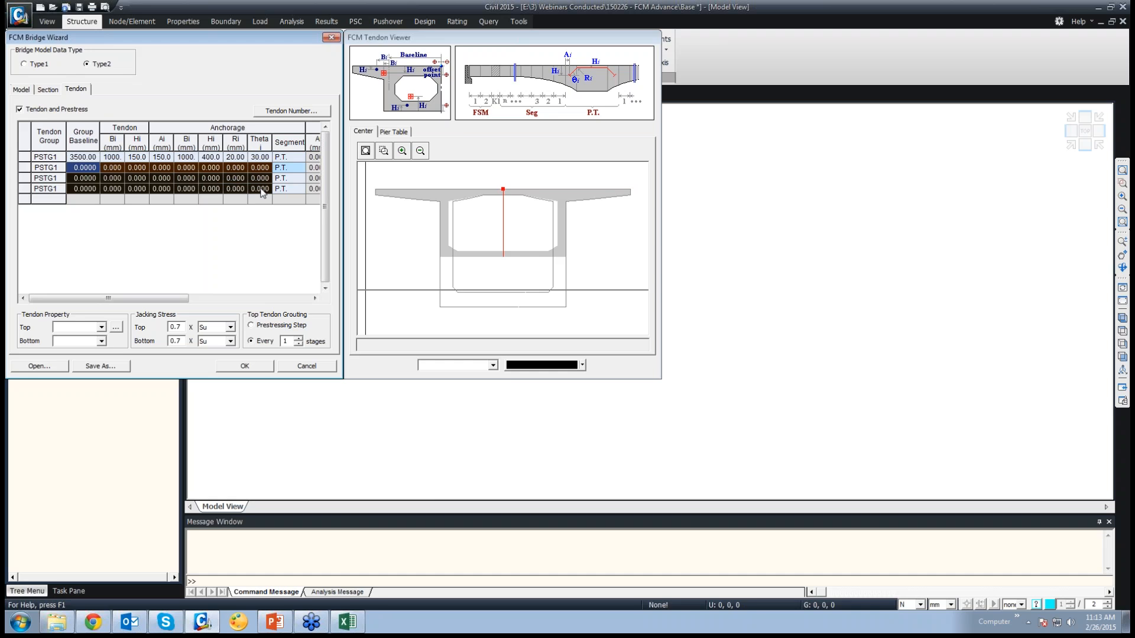
text(3500.00	1000.	150.0	150.0	1000.	400.0	20.00	30.00 3500.00	1000.	150.0	150.0	1000.	400.0	20.00	30.00 3500.00	1000.	150.0	150.0	1000.	400.0	20.00	30.00)
Step: Set the tendon and anchorage Bi to 750 mm for the second PSTG1 tendon and 500 mm for the third
click(117, 168)
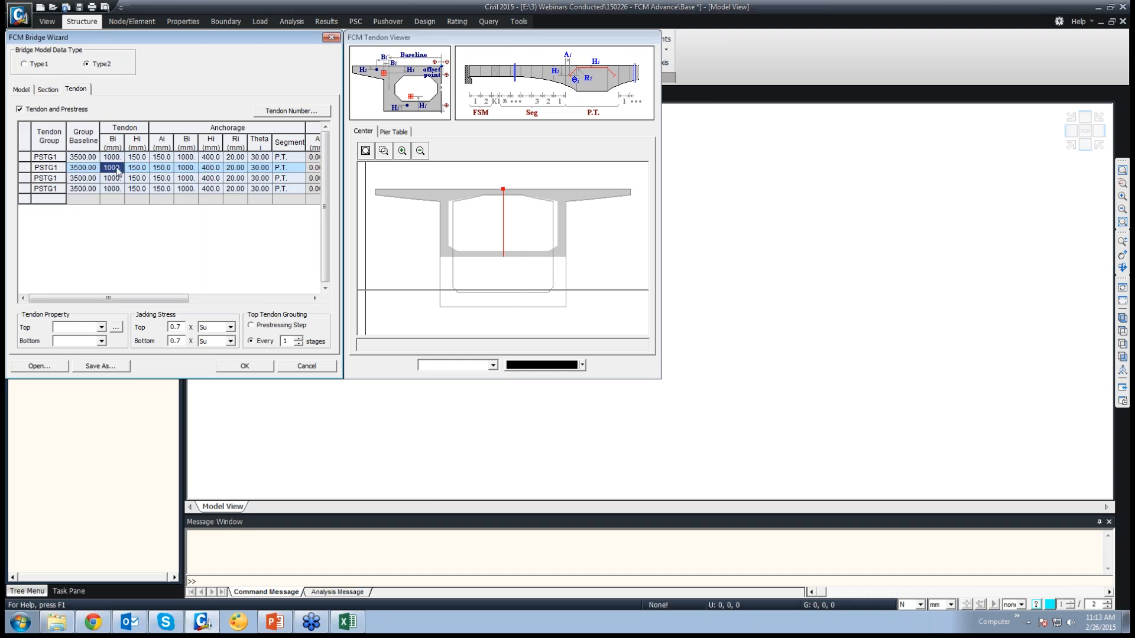
text(750)
click(188, 168)
text(750)
click(111, 178)
text(500)
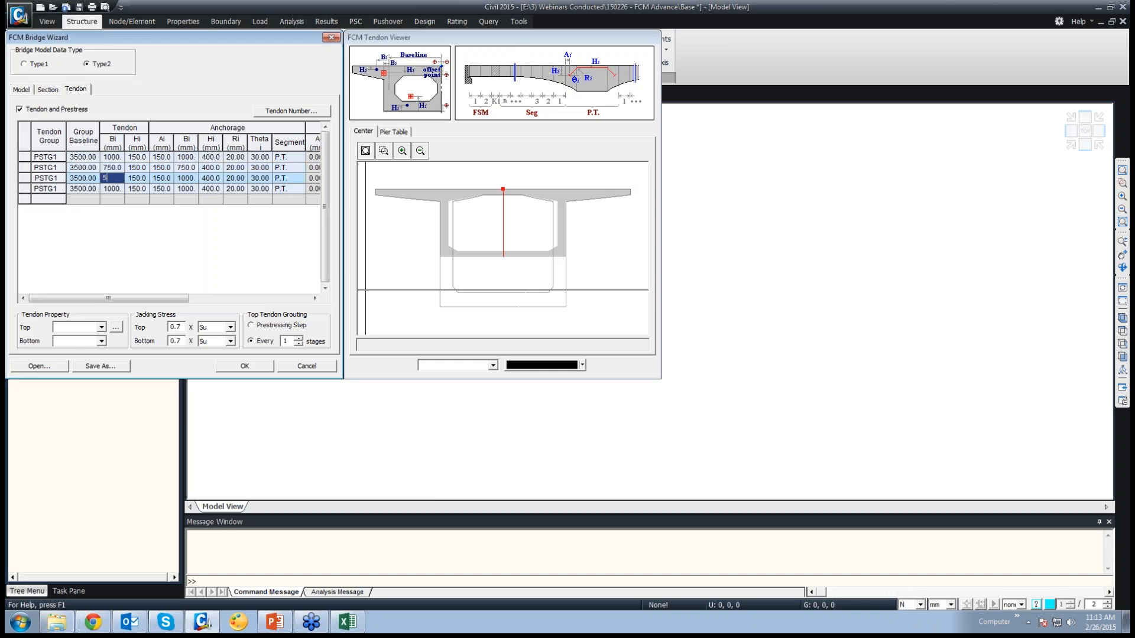
click(186, 179)
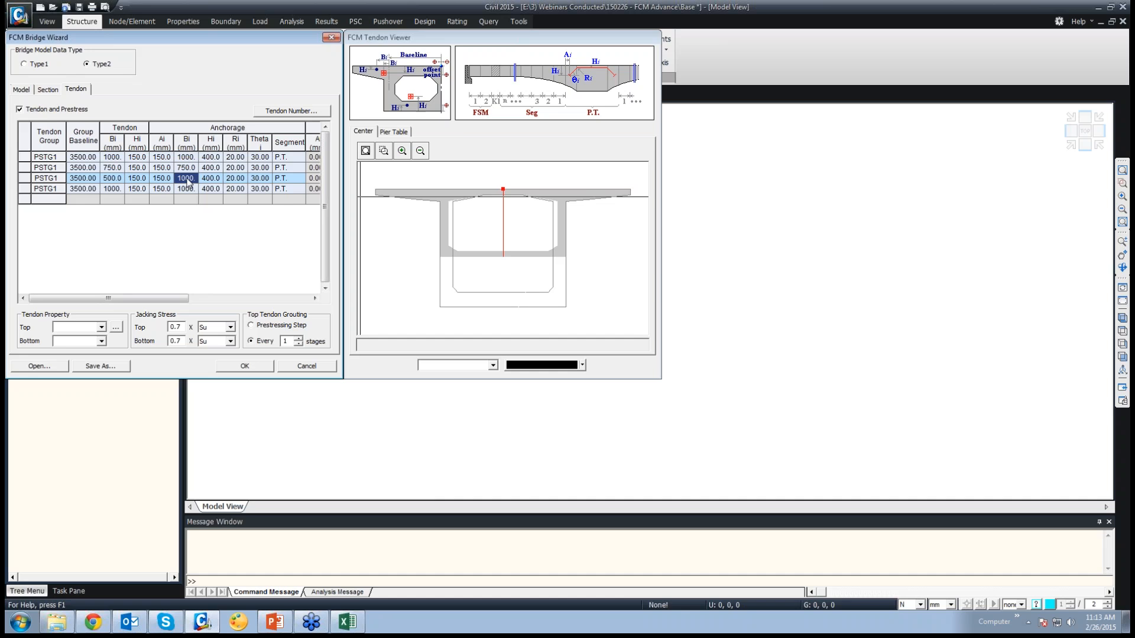
text(500)
Step: Set the tendon and anchorage Bi of the fourth PSTG1 tendon to 250 mm
click(112, 188)
text(25)
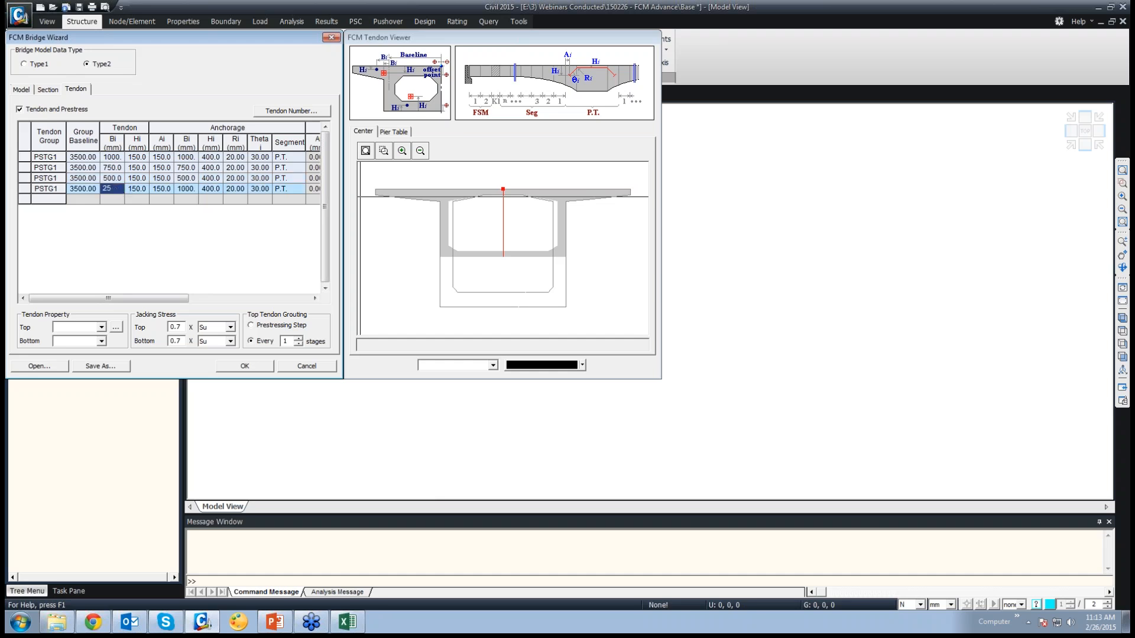
text(0)
click(188, 190)
text(250)
Step: Assign 17T15 as the top and bottom tendon property and try to generate the bridge model
click(101, 327)
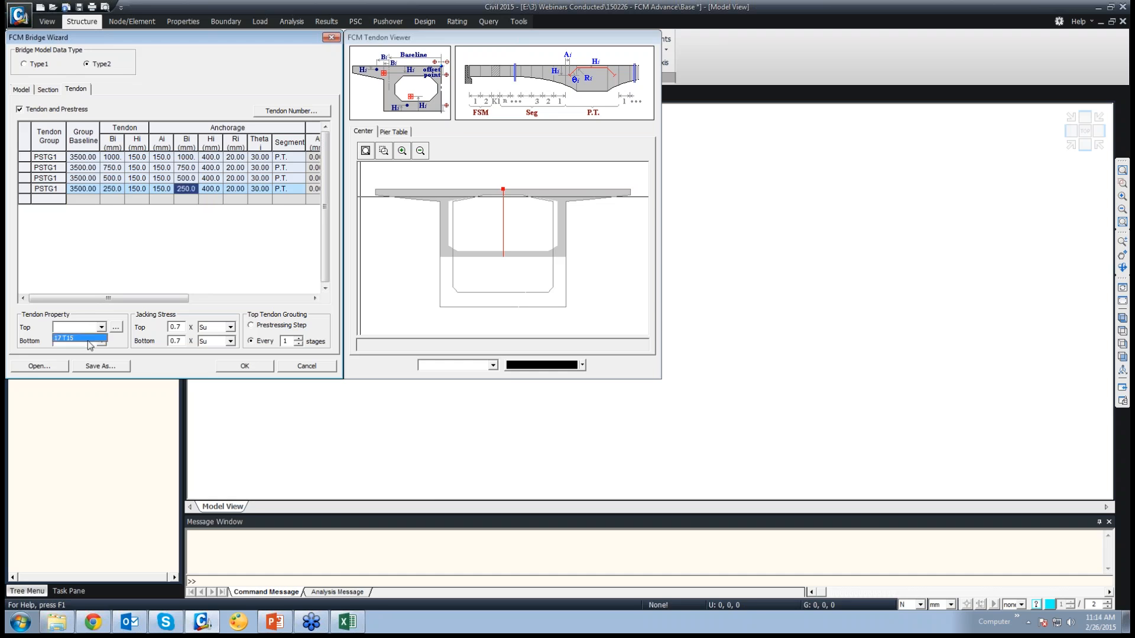
click(99, 345)
click(101, 341)
click(91, 355)
click(234, 368)
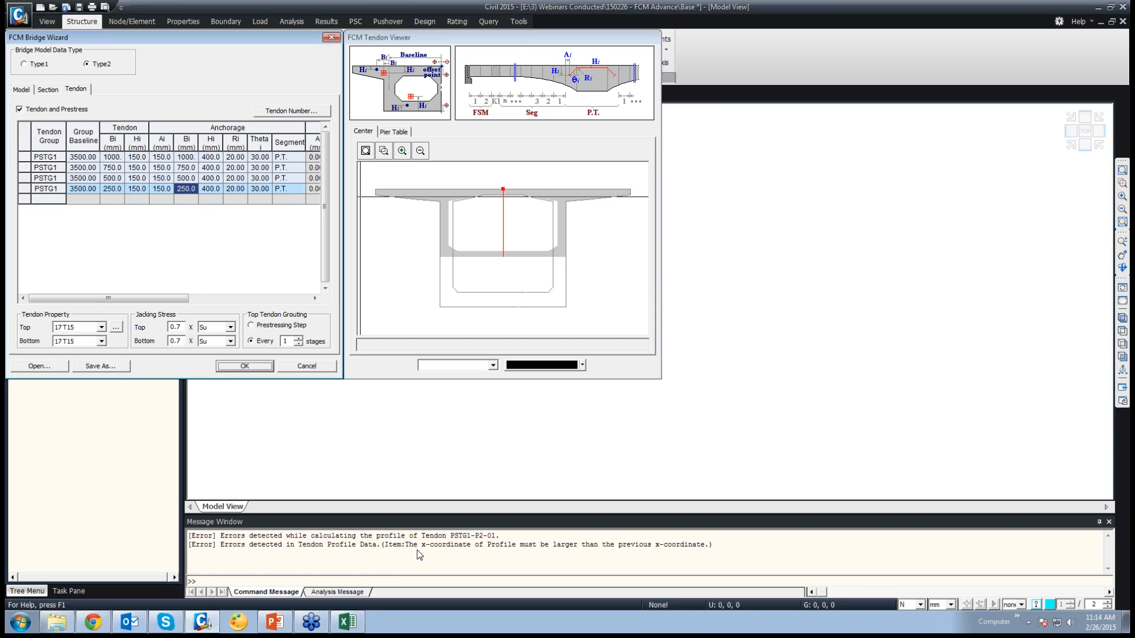
Step: Set the anchorage Hi of all four PSTG1 tendons to 250 mm
click(112, 157)
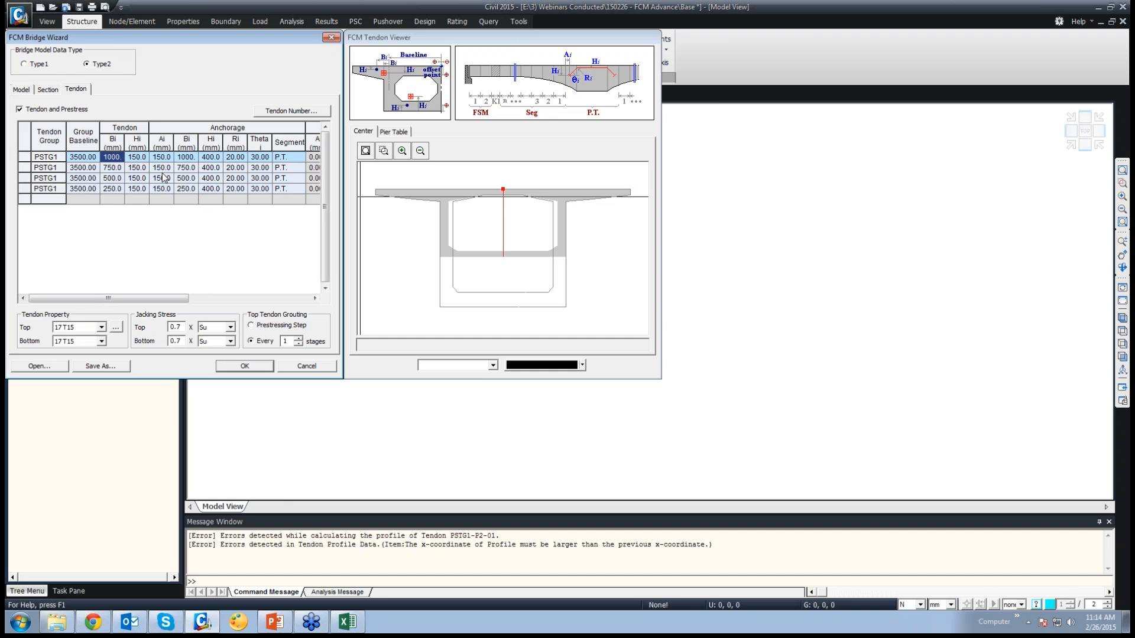
click(208, 158)
text(250)
click(218, 166)
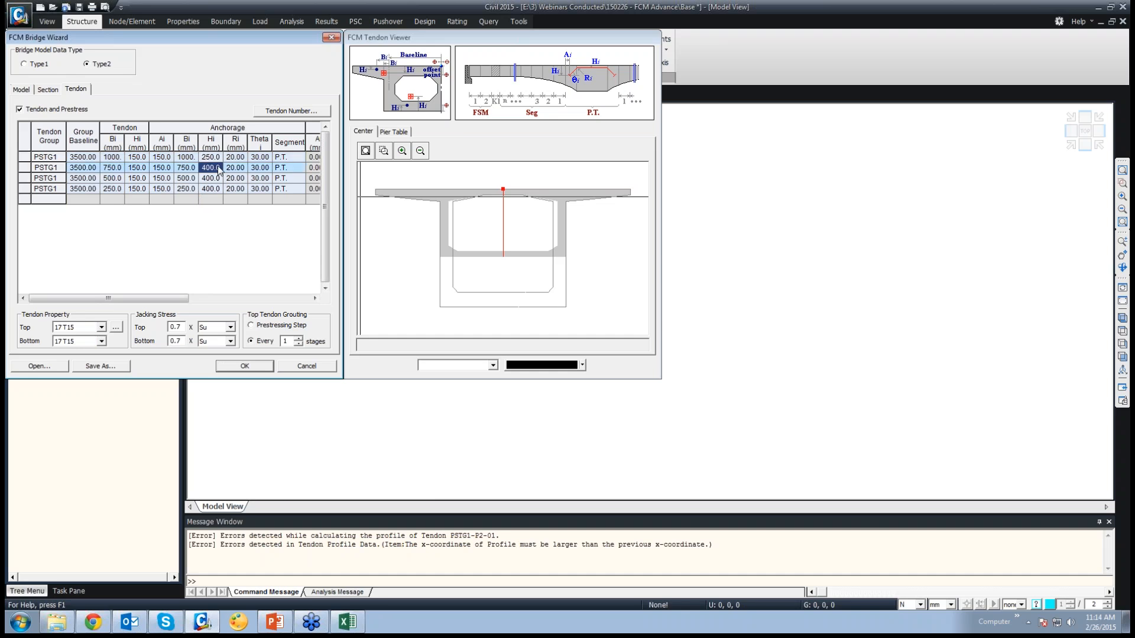
text(250)
click(215, 180)
text(250)
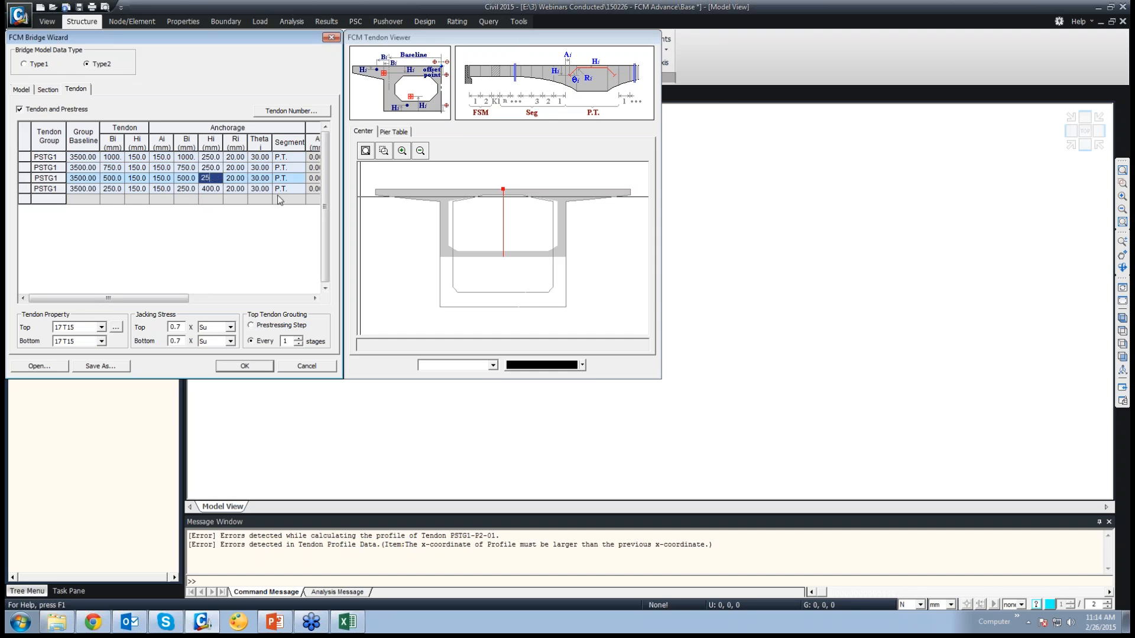
click(214, 189)
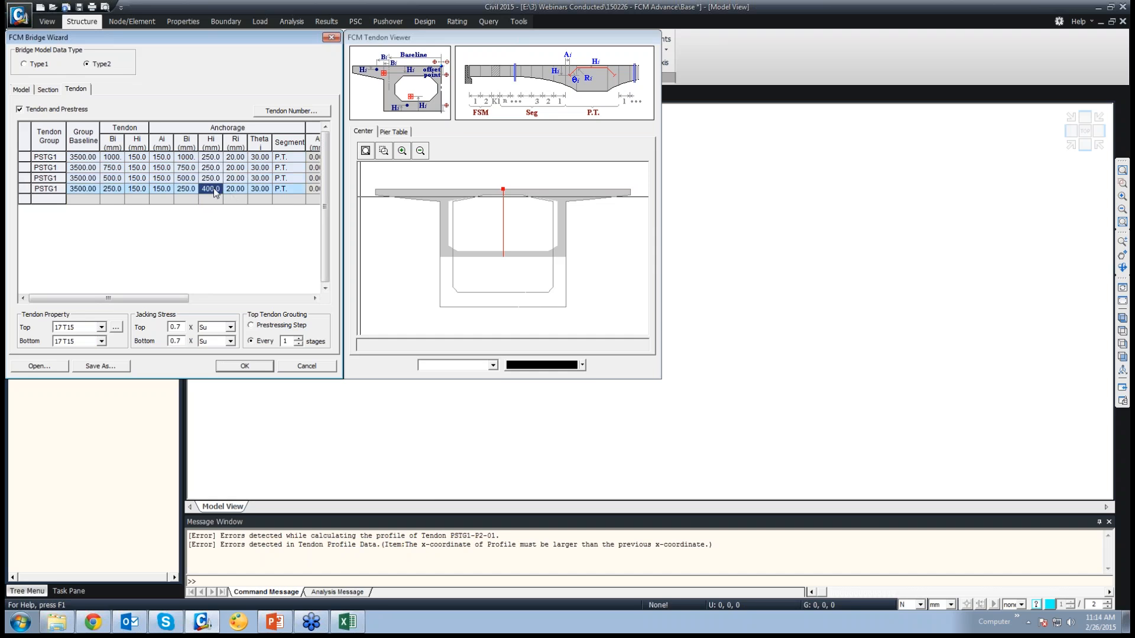
text(250)
key(Return)
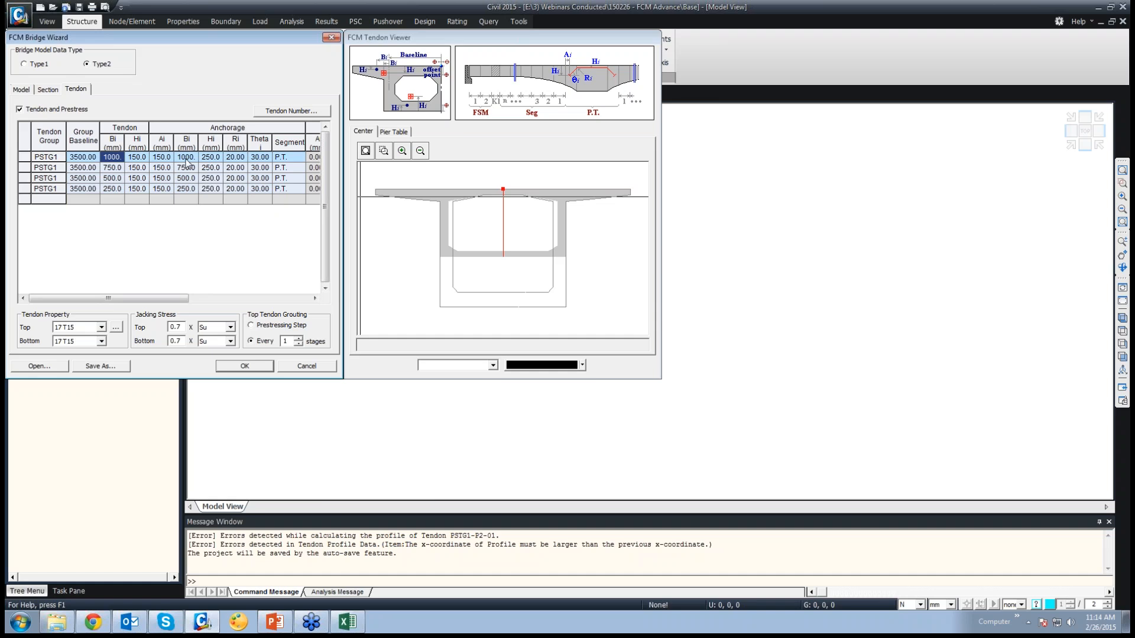
Step: Set the group baseline of all four PSTG1 tendons to 2500 mm, try to generate the bridge model, and close the wizard
click(186, 158)
click(90, 158)
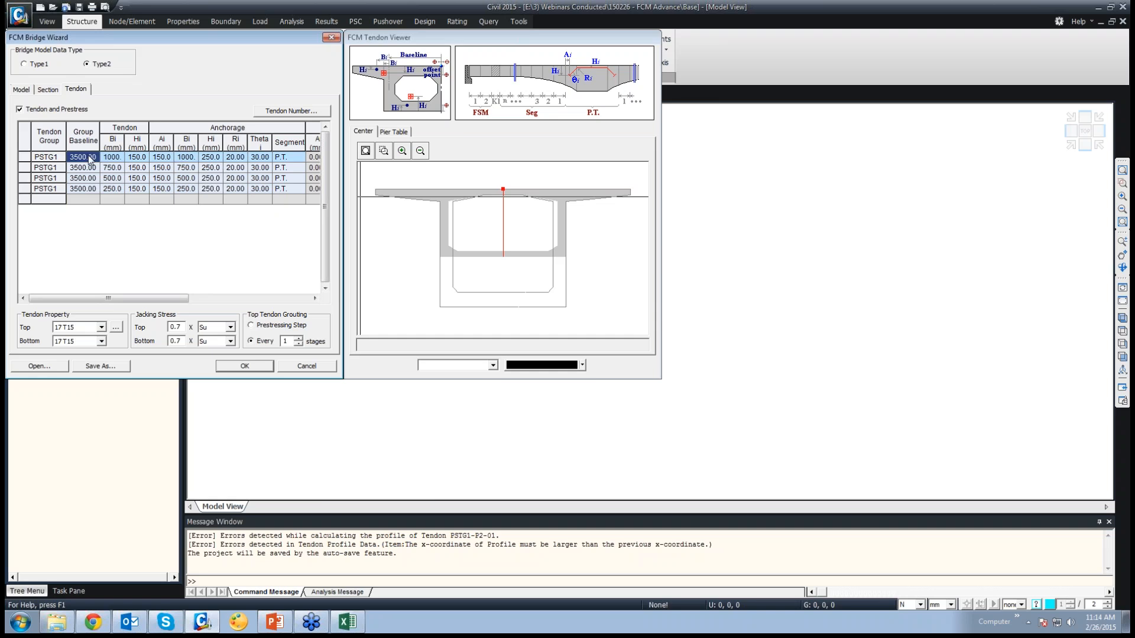
text(2500)
click(84, 167)
click(93, 158)
drag(86, 169, 84, 192)
text(2500.00)
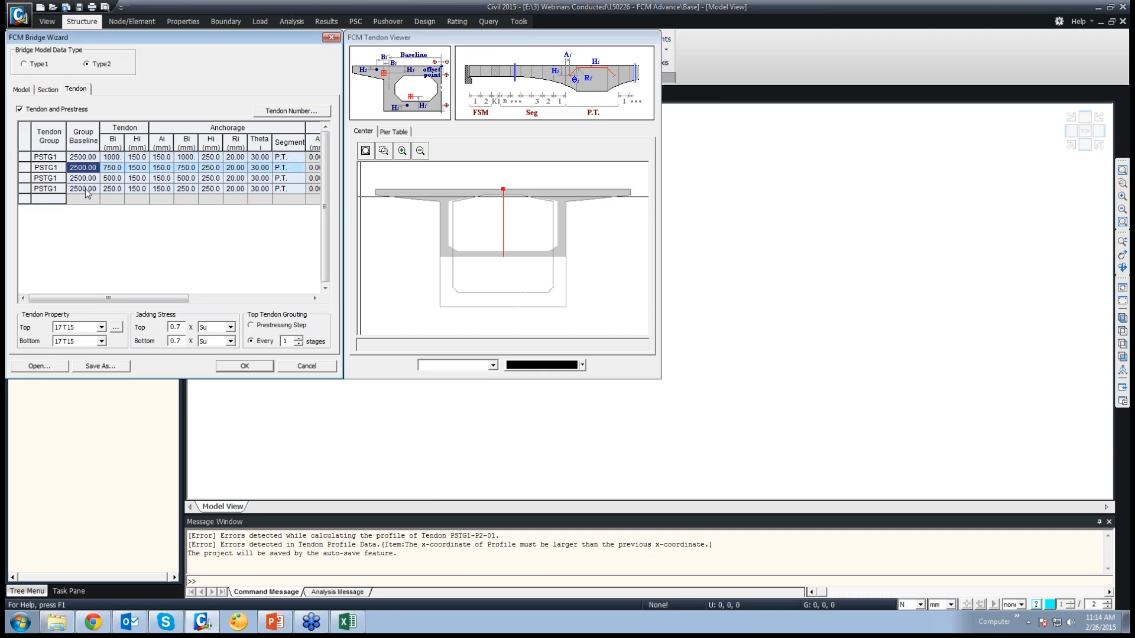
click(244, 366)
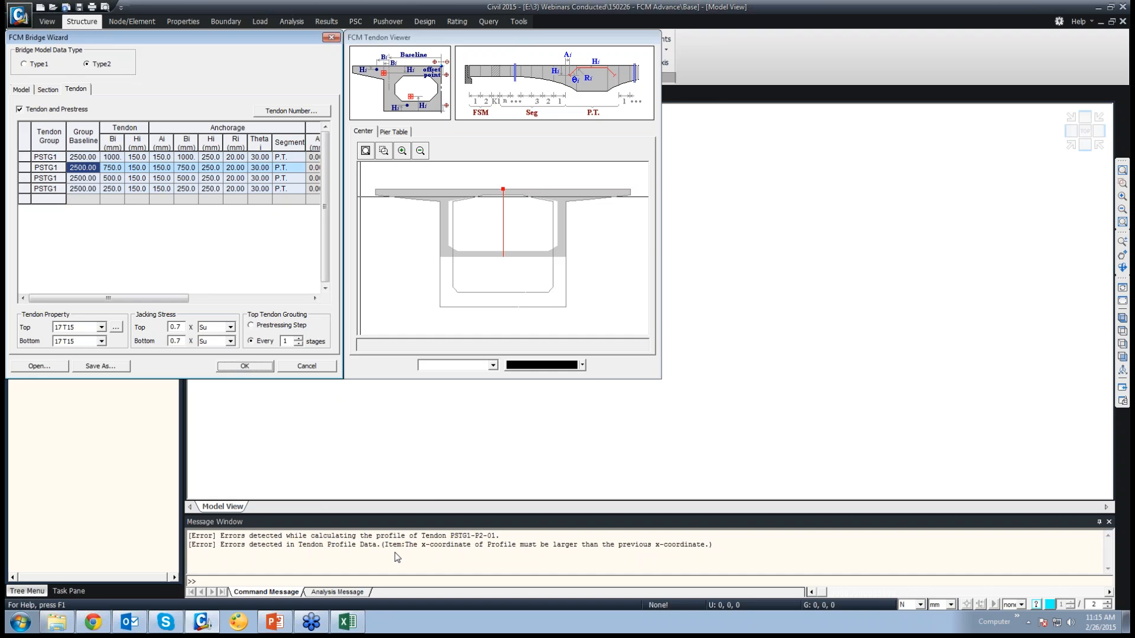
click(306, 366)
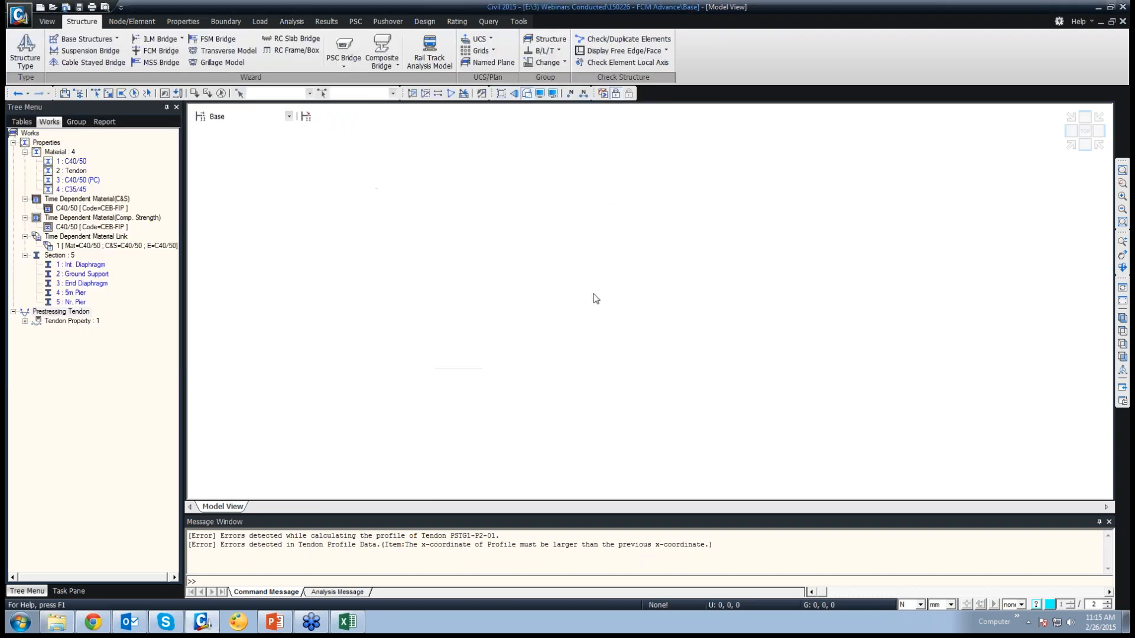
Step: Check the 17T15 tendon property and open the prepared bridge file Model 2
click(25, 321)
click(84, 331)
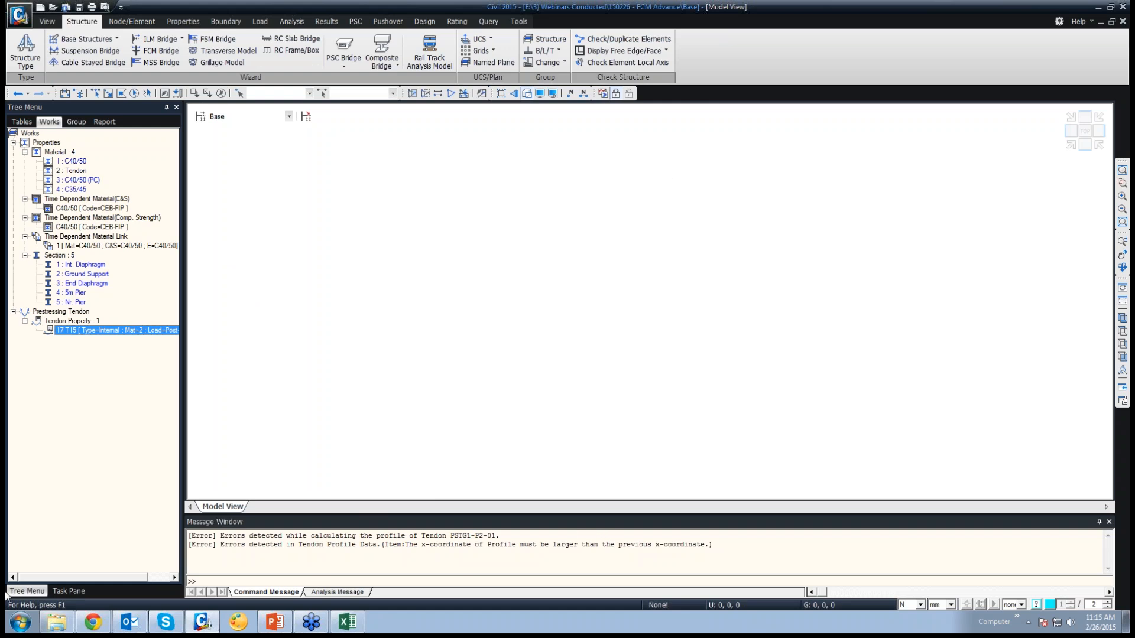
click(56, 624)
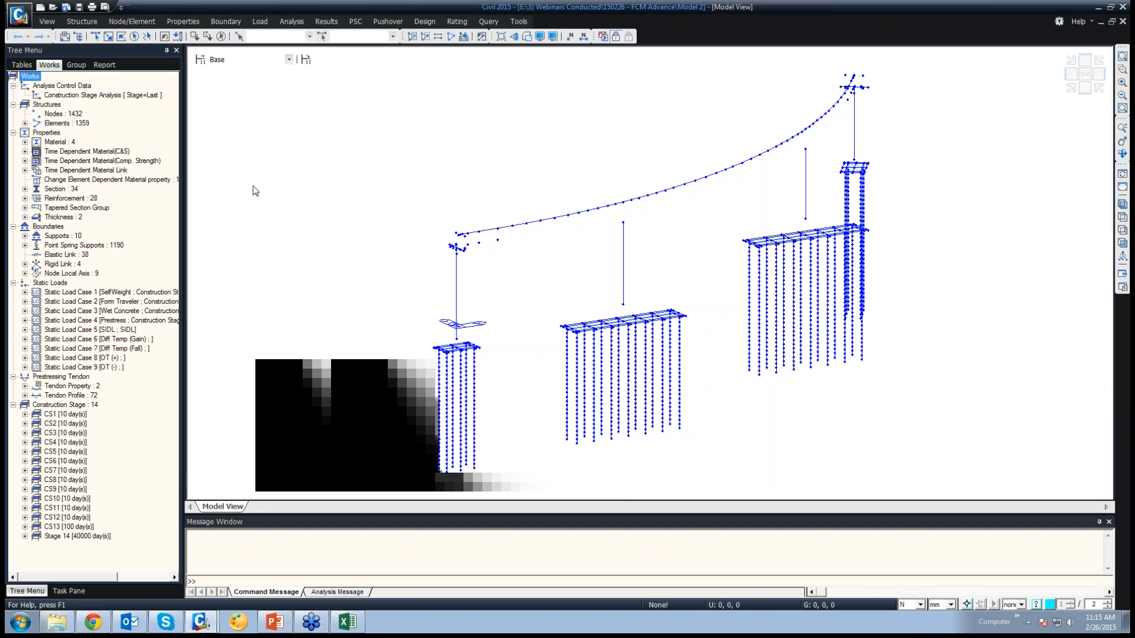
Step: Turn off the minimized display of the ribbon
right_click(771, 34)
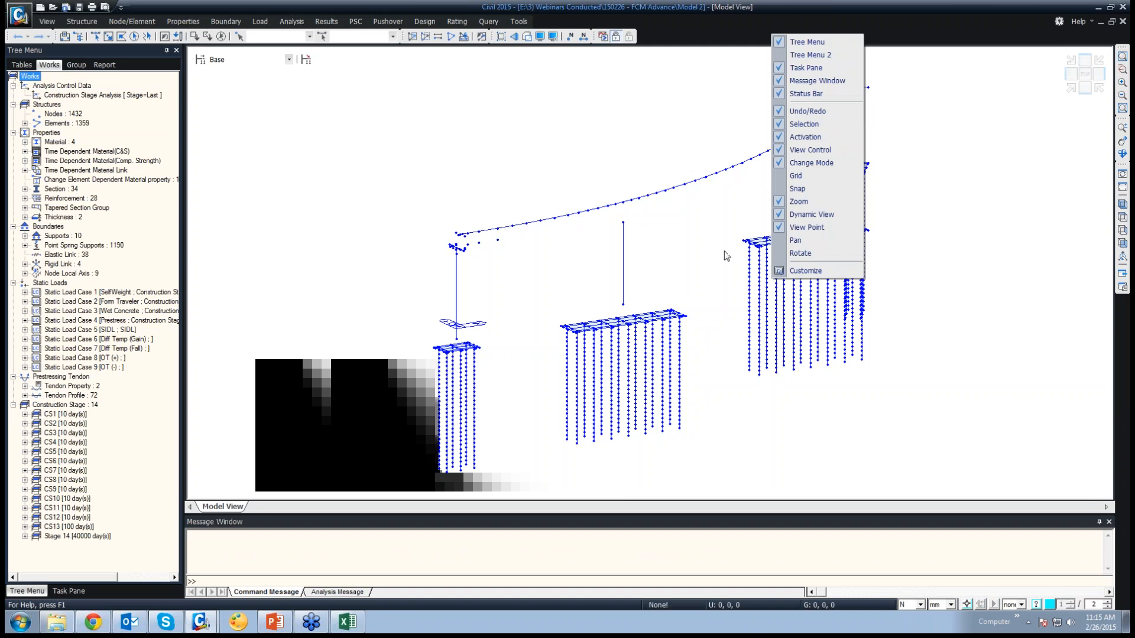
click(703, 21)
right_click(703, 24)
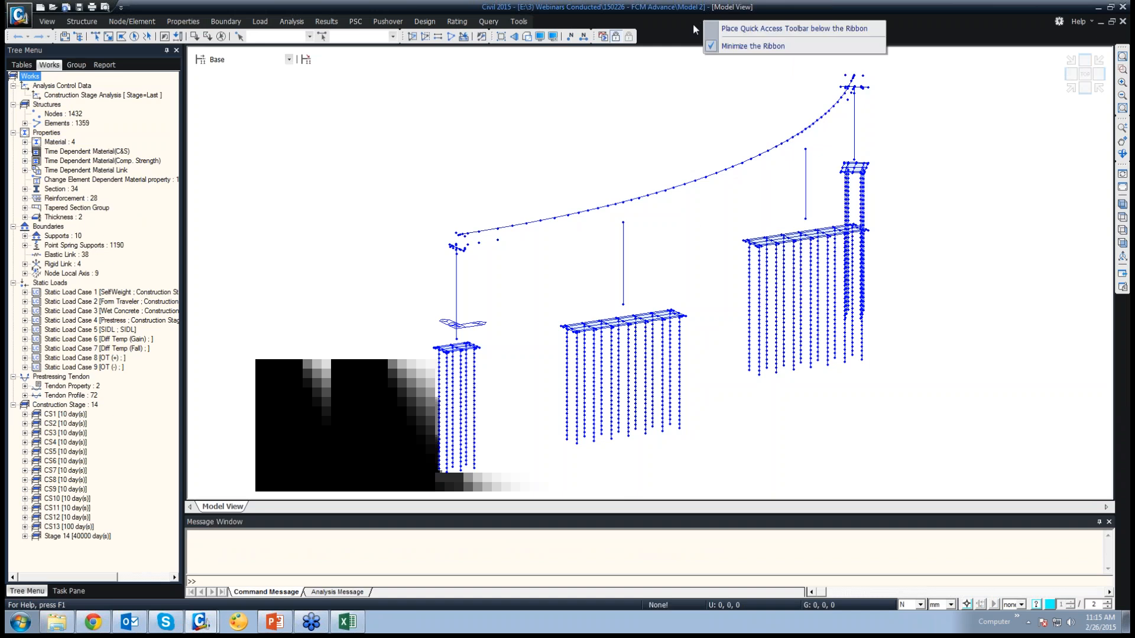
click(724, 44)
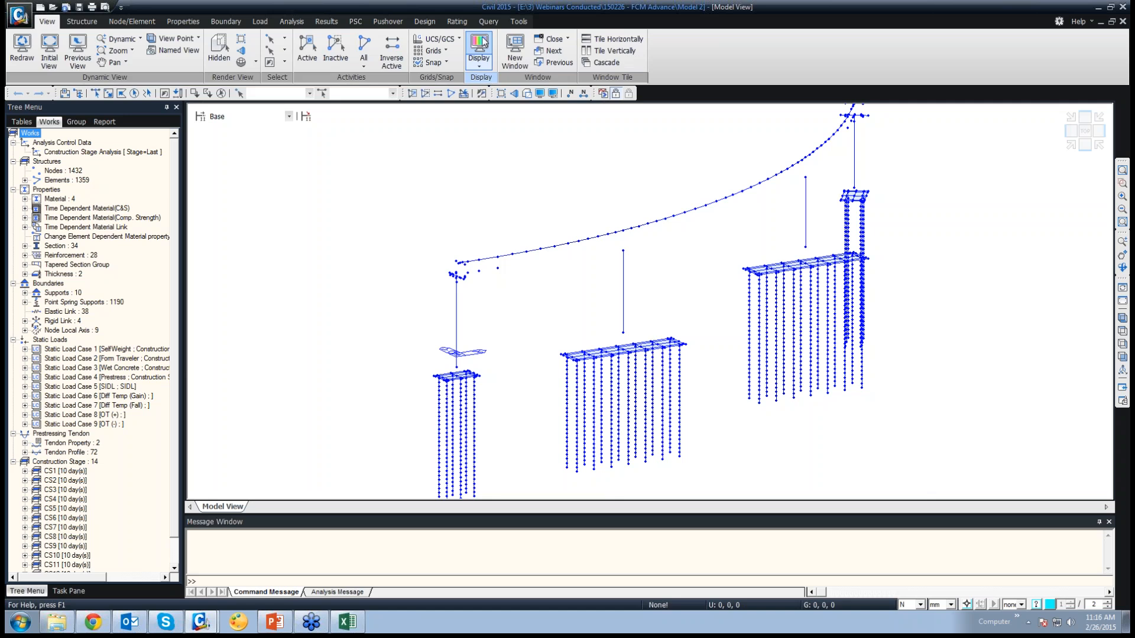
Step: Open the reinforcement data of section 3-4 in the Section Manager and delete all its longitudinal rebars at the I end
click(25, 255)
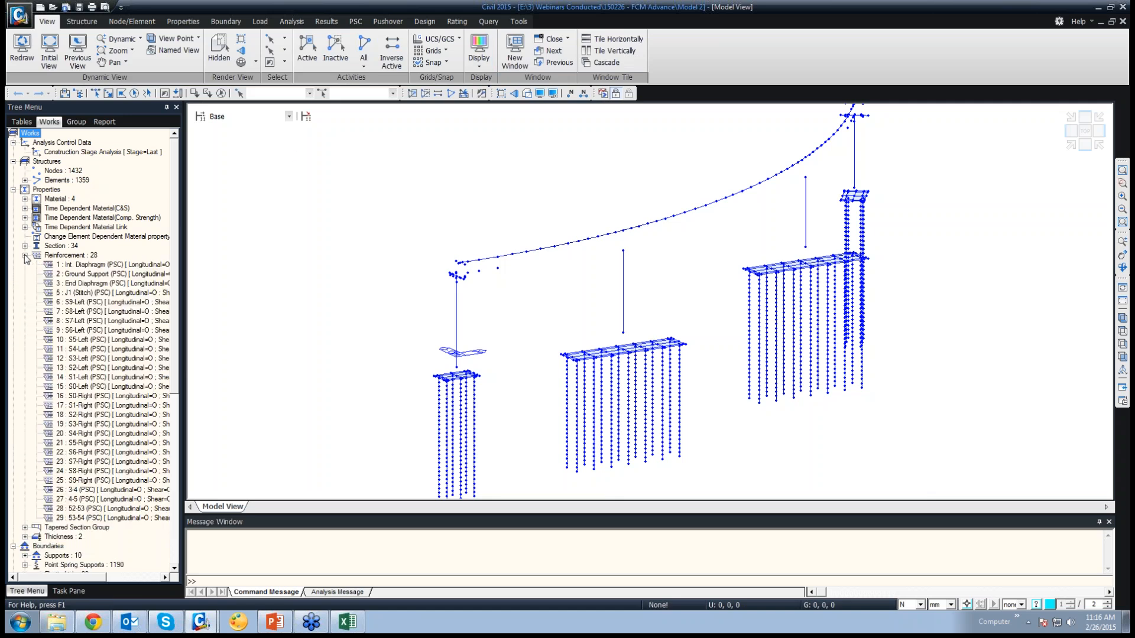
click(25, 255)
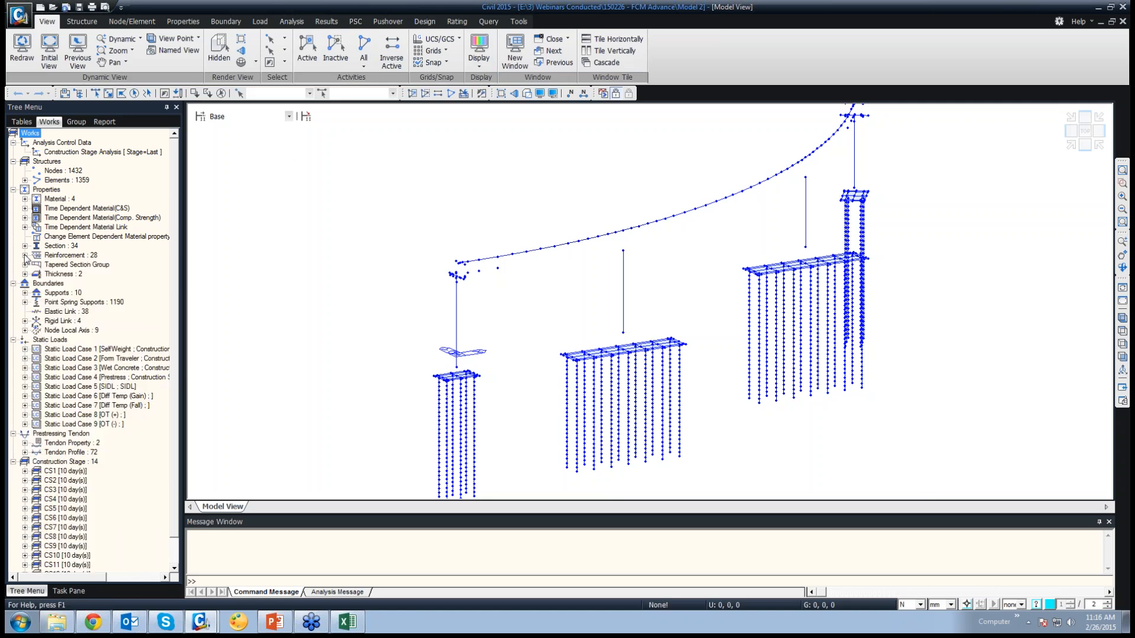
click(184, 22)
click(288, 58)
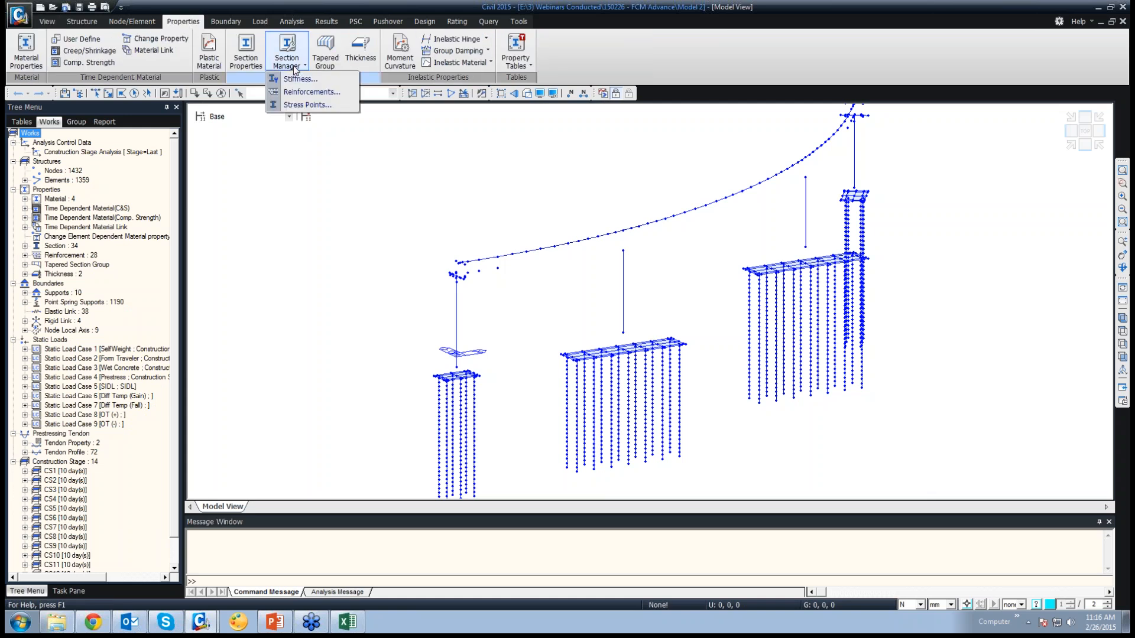
click(304, 96)
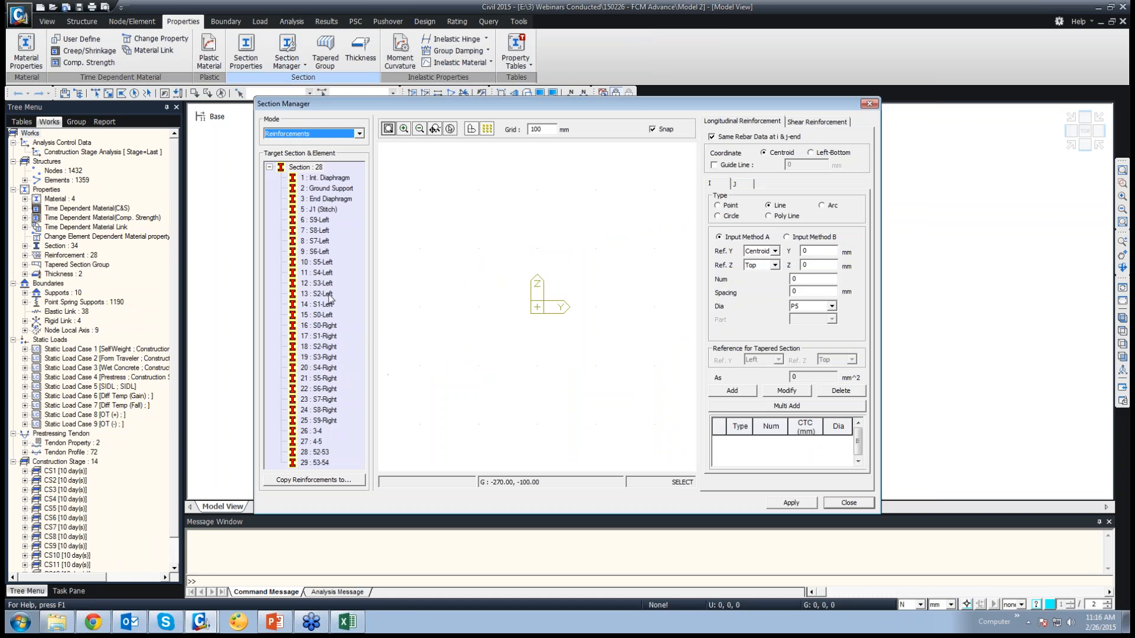
click(314, 431)
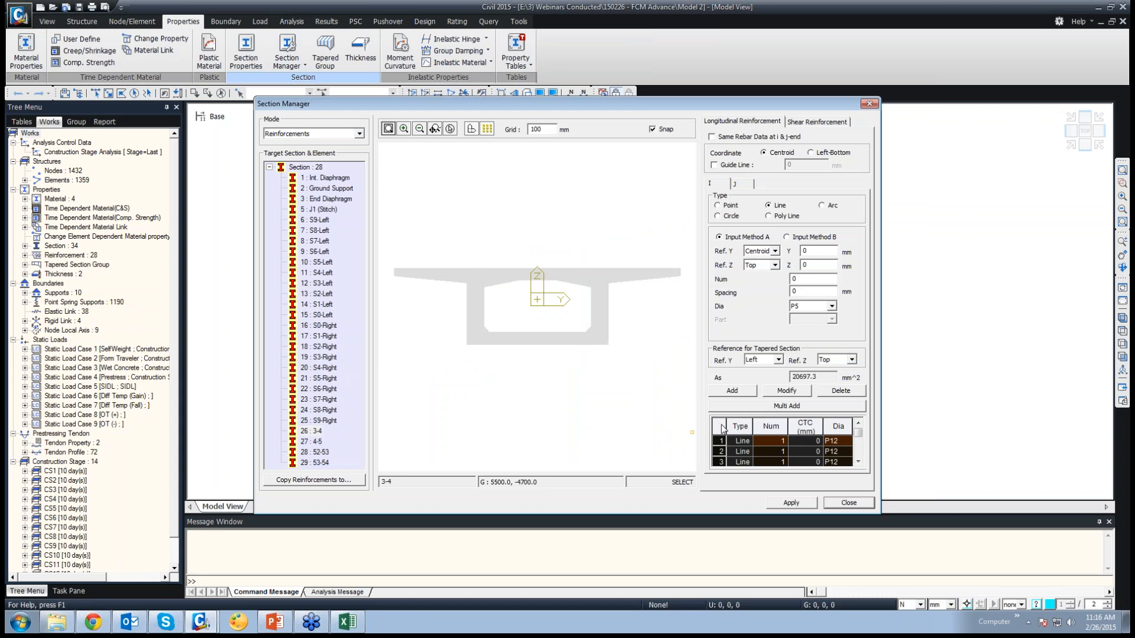
key(Delete)
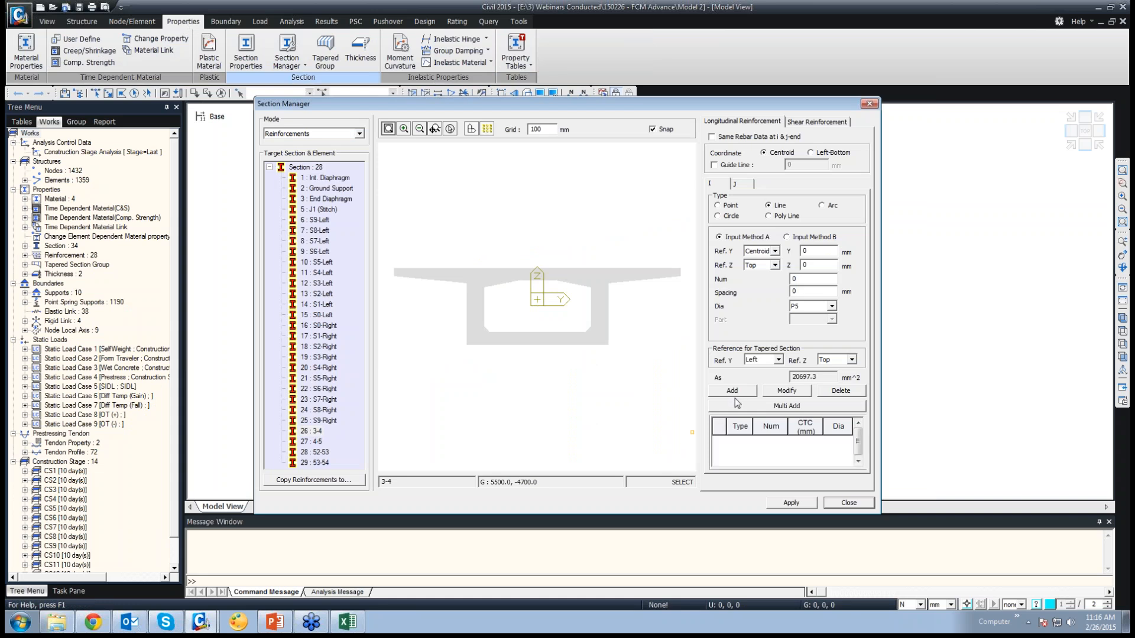
Step: Show a 50 mm guide line and, with Input Method B, draw a rebar line along the deck top from y -5015 to 5015 mm
click(723, 166)
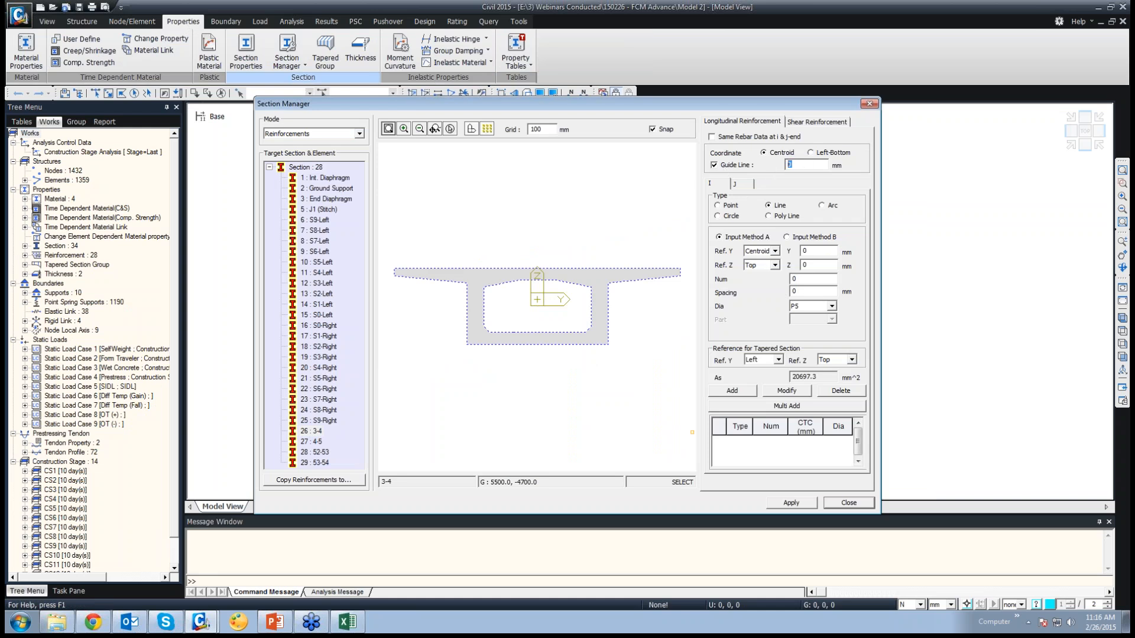
text(50)
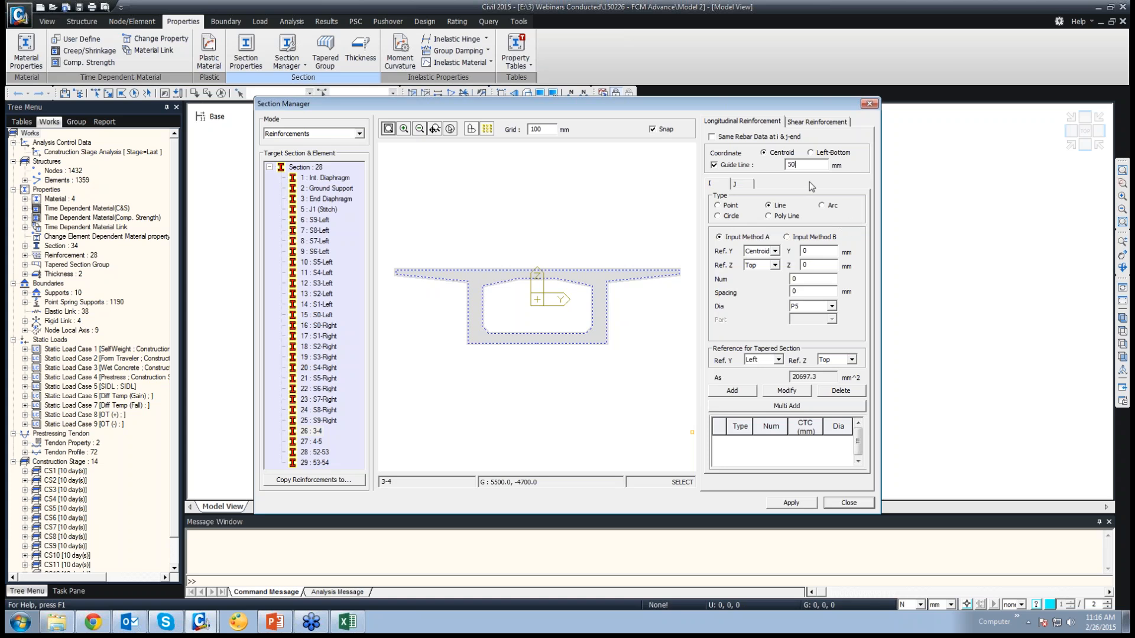
click(797, 238)
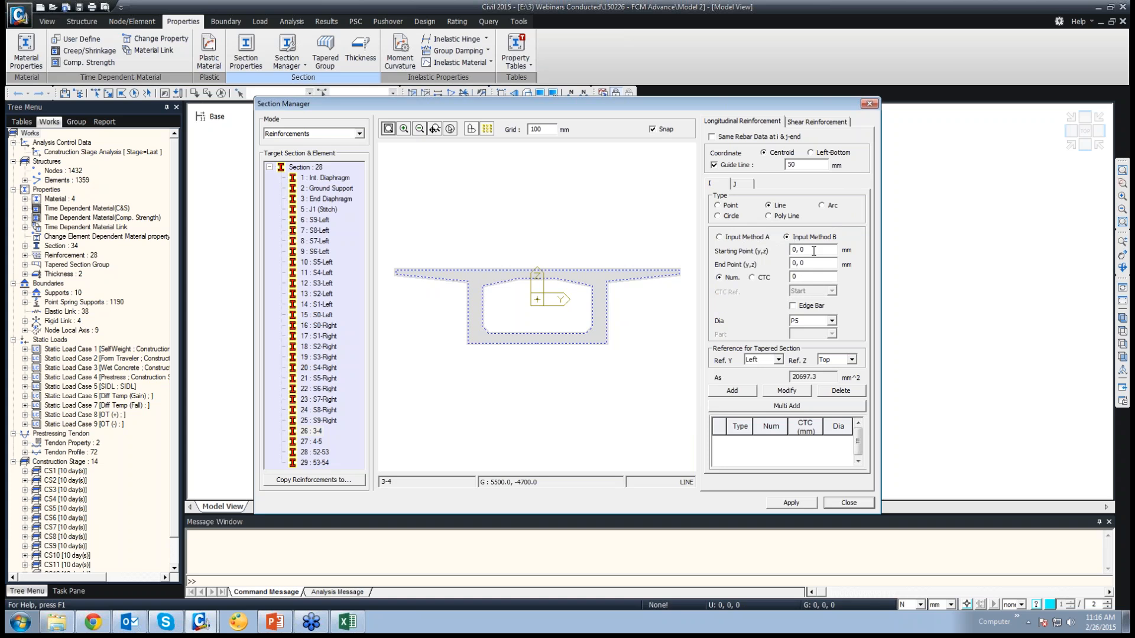
click(398, 275)
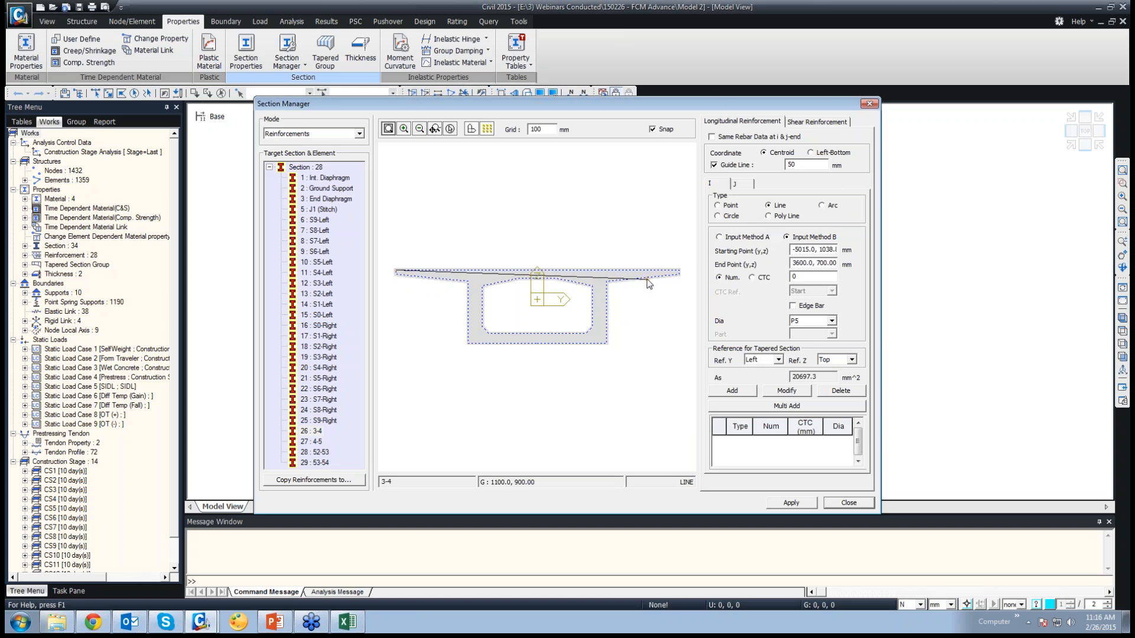
click(680, 269)
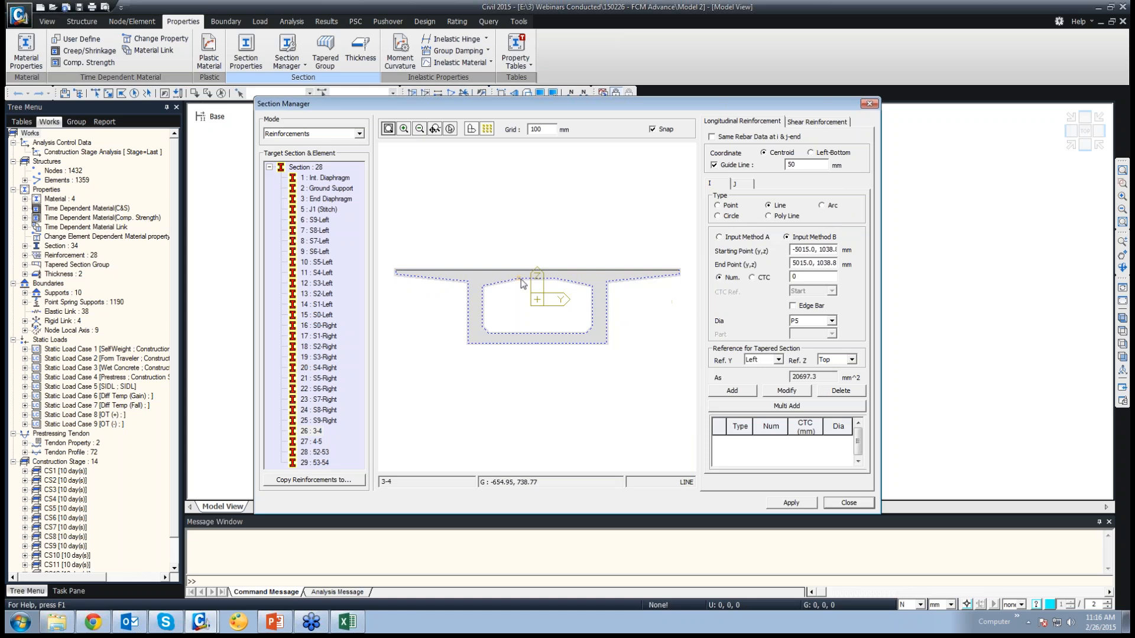
Step: Give the deck top rebar line 200 mm CTC spacing, edge bars and diameter P12, and add it to the section
click(753, 277)
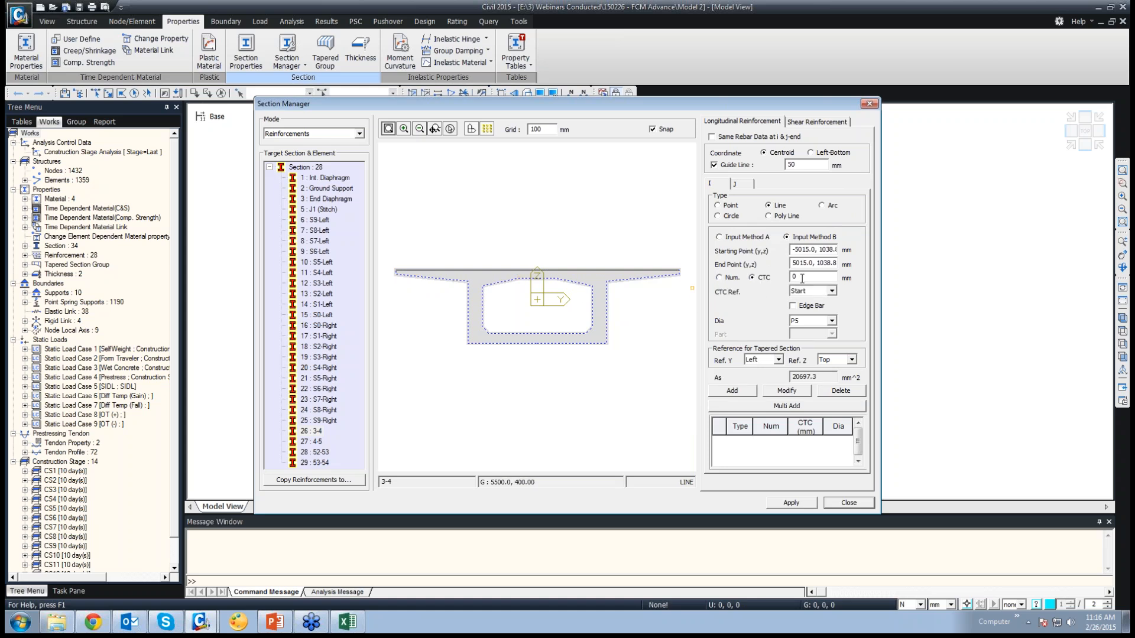
text(200)
click(806, 306)
click(826, 321)
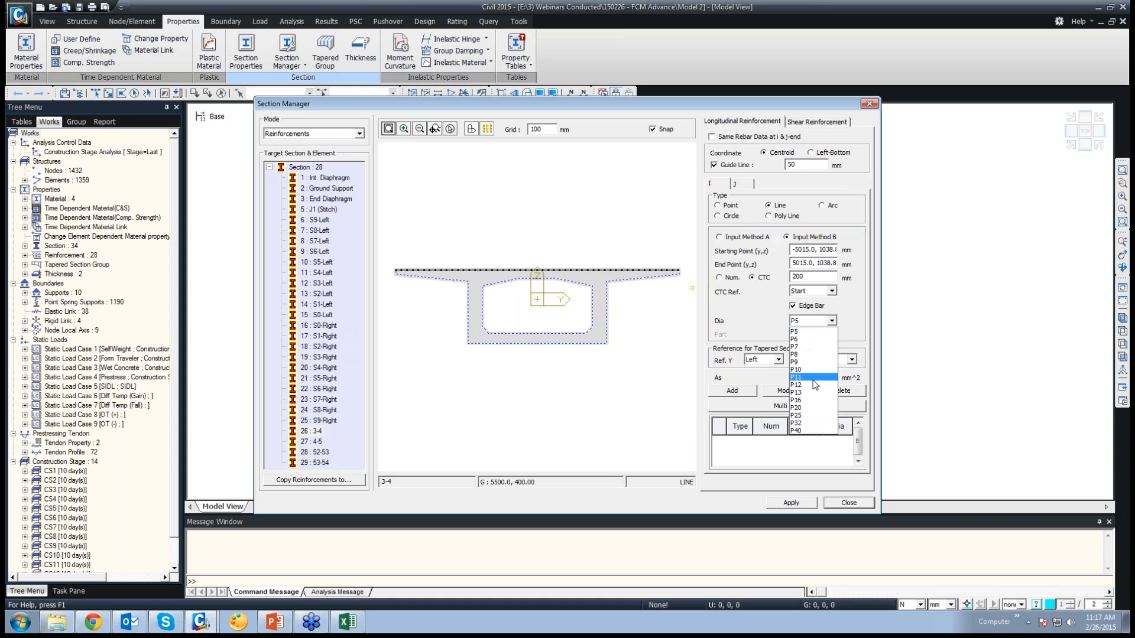
click(814, 385)
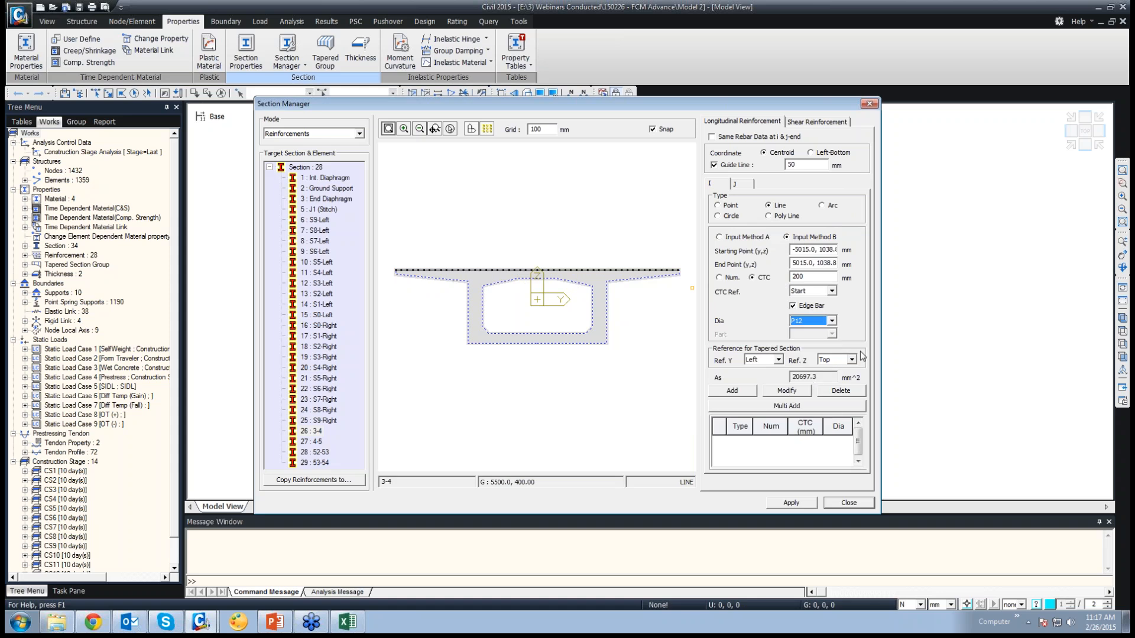
click(733, 391)
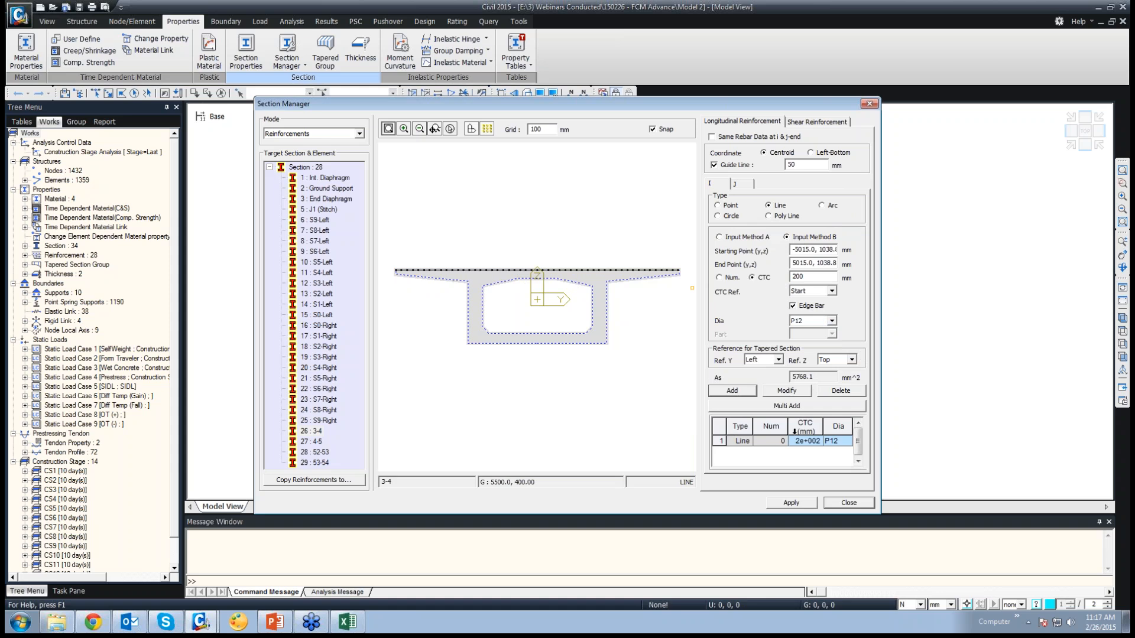
Step: Add P12 rebar lines at 200 mm spacing along the right cantilever's underside and the right web's outer face
click(679, 275)
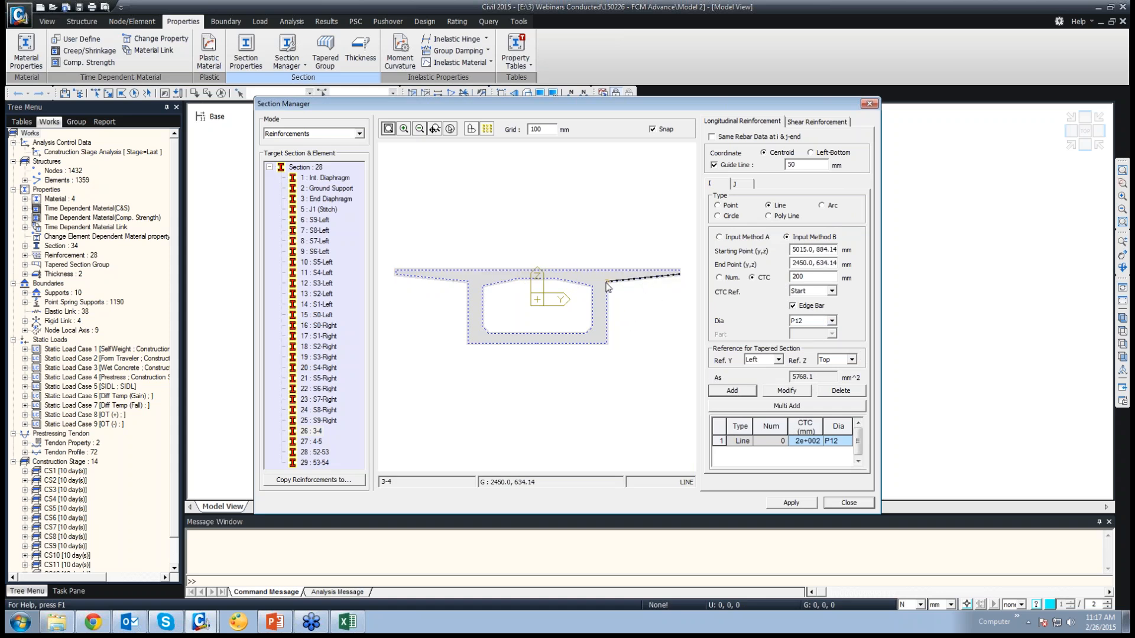
click(730, 391)
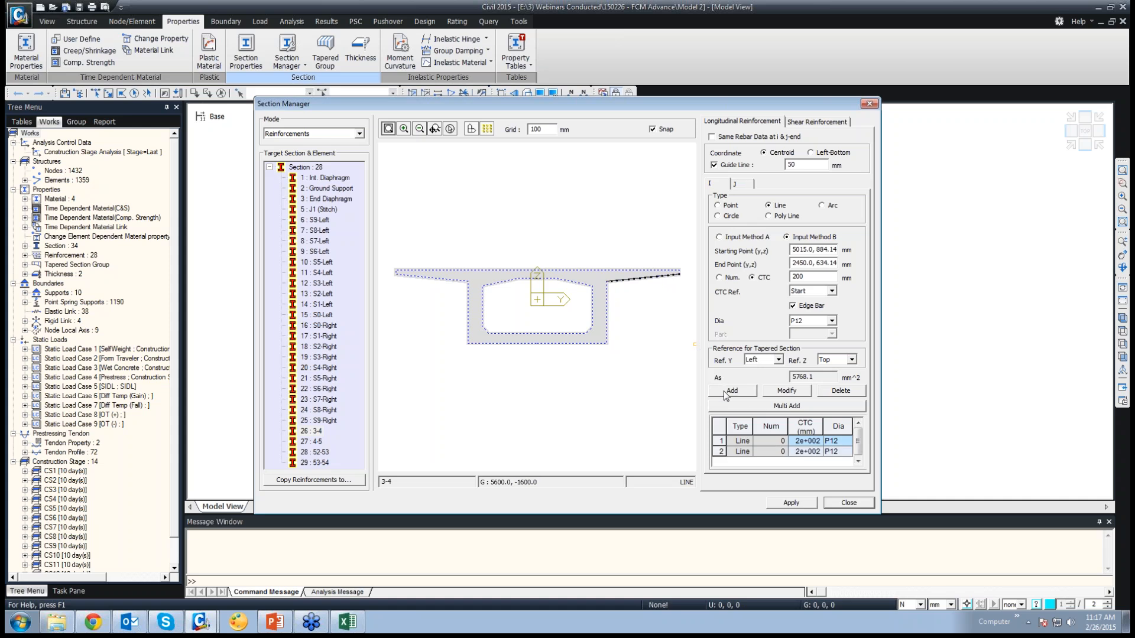
click(606, 282)
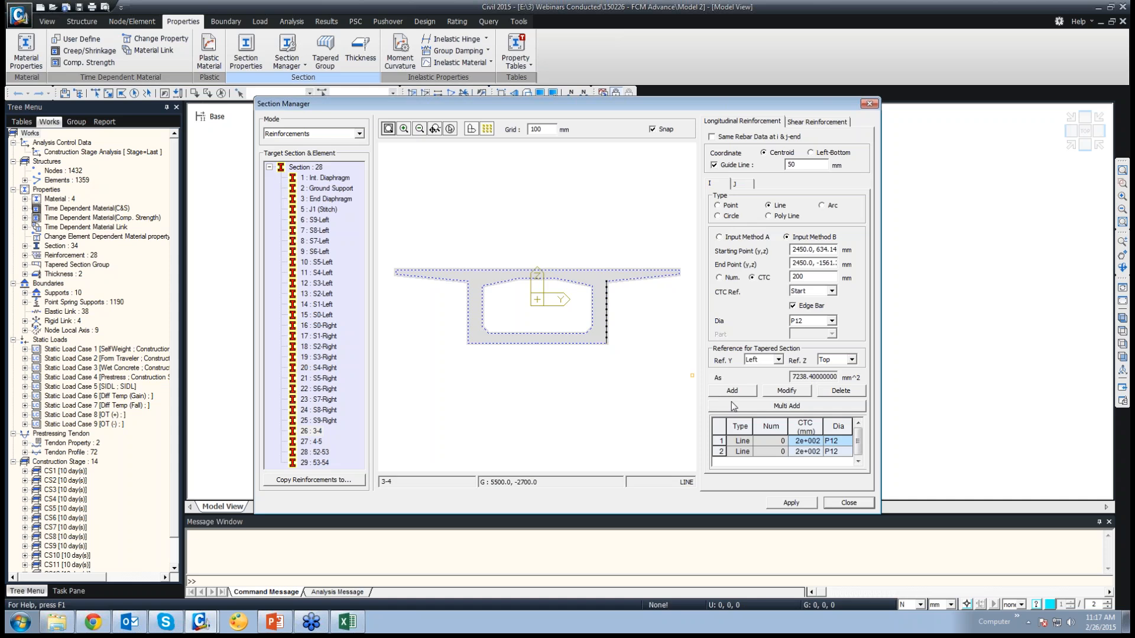
click(733, 392)
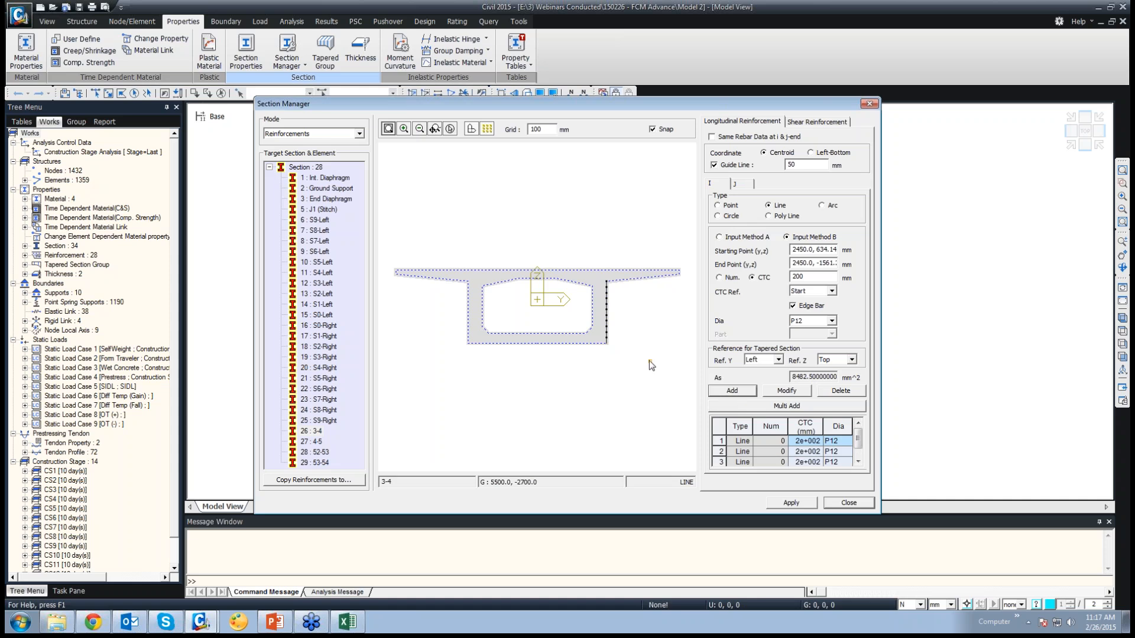
Step: Add P12 rebar lines at 200 mm spacing along the bottom slab's outer face and the left web's outer face
click(606, 343)
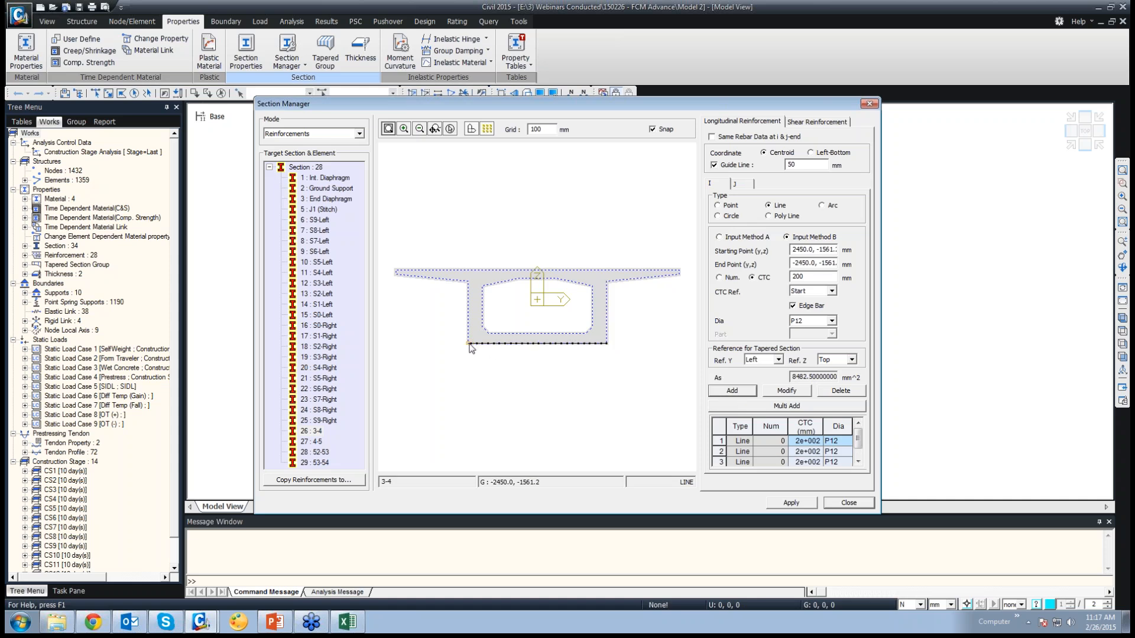
click(471, 348)
click(732, 391)
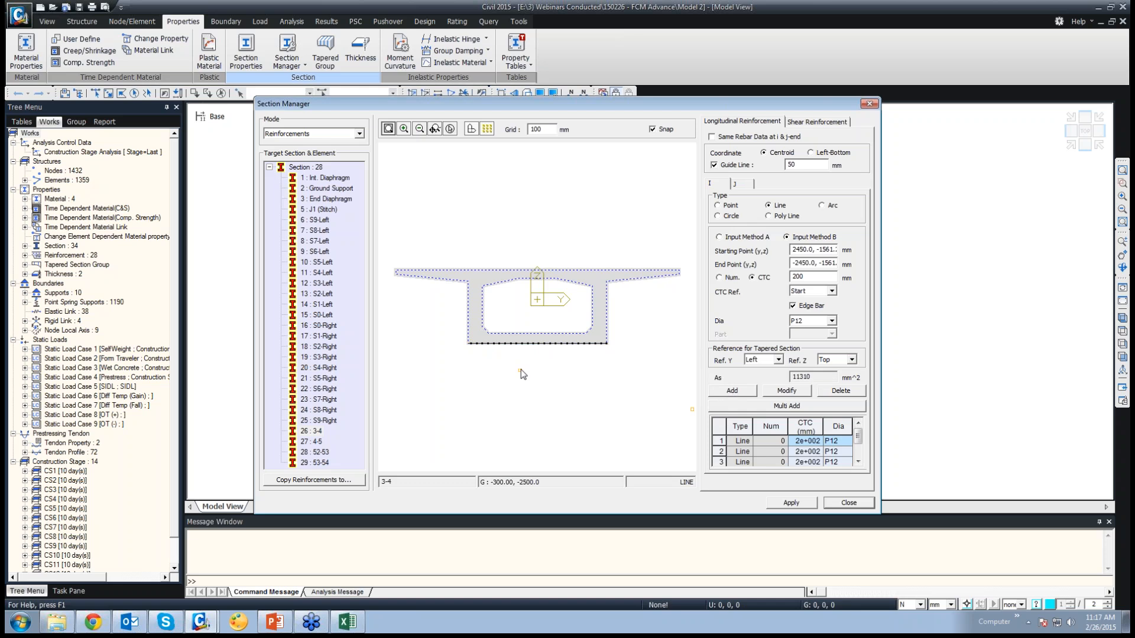
click(468, 344)
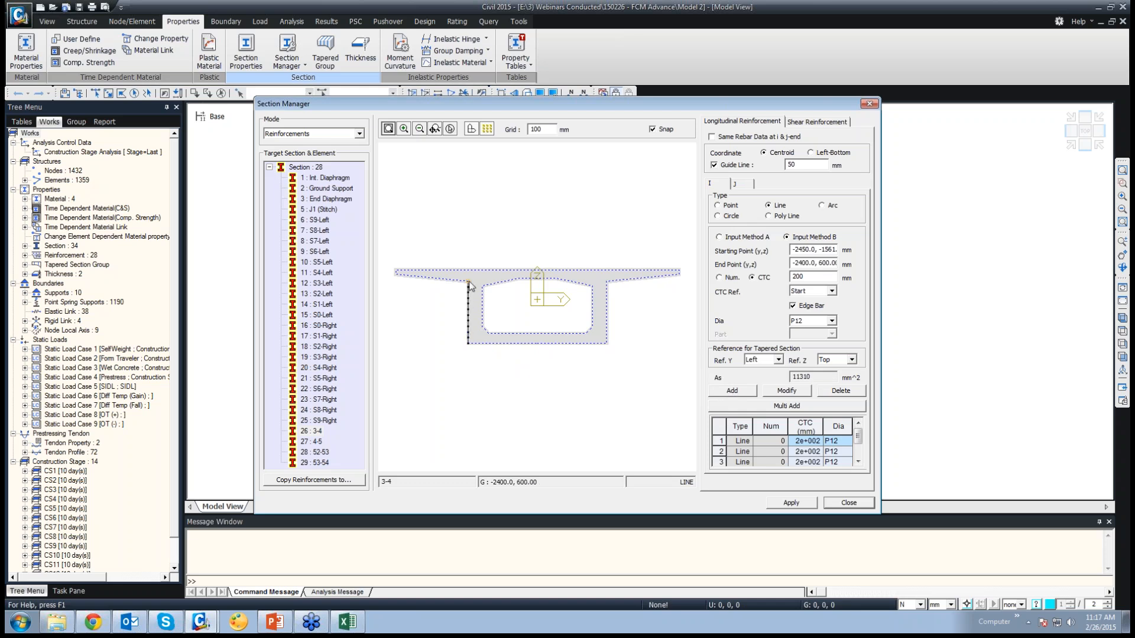
click(469, 283)
click(731, 391)
click(466, 283)
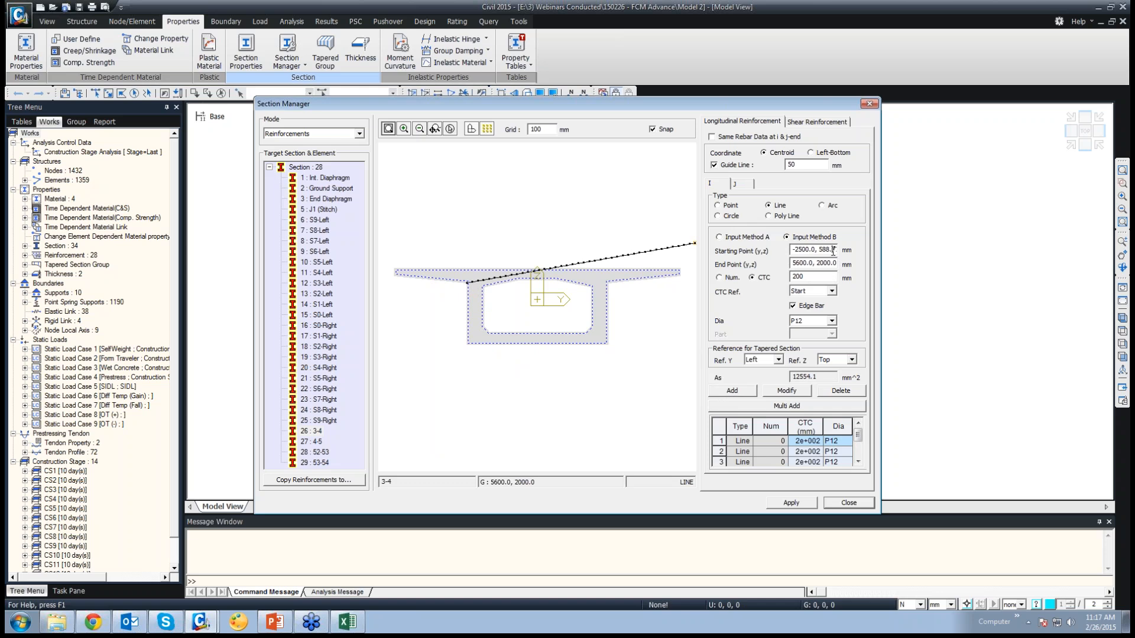
drag(792, 249, 836, 249)
key(BackSpace)
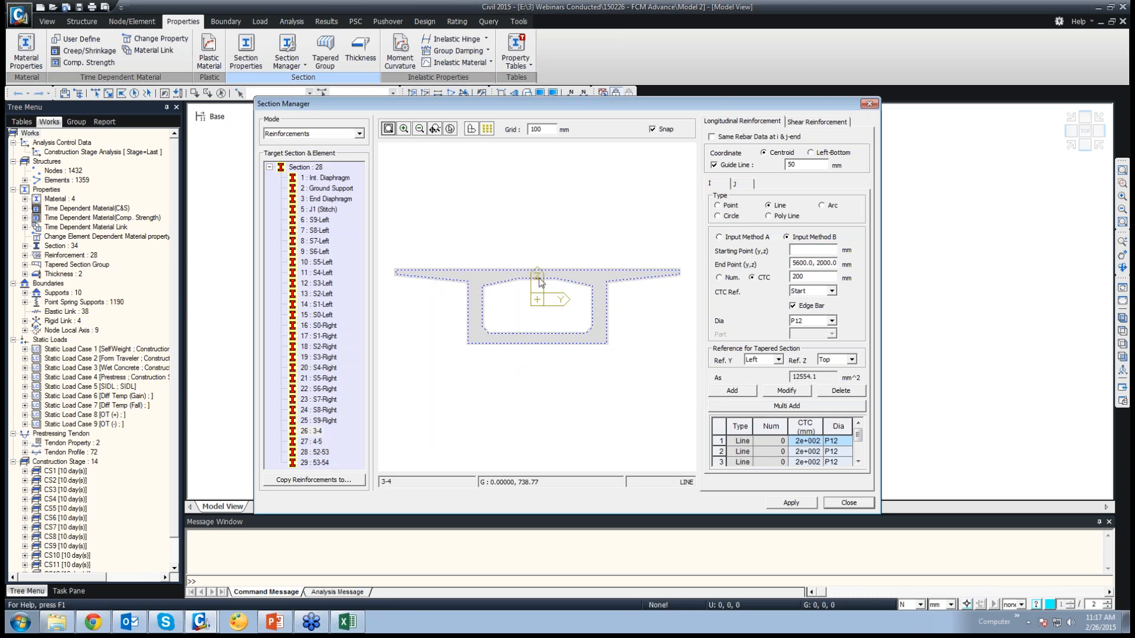
Step: Add P12 rebar lines at 200 mm spacing along the left cantilever's underside and the left sloped part of the cell's inner top face
drag(470, 281, 396, 275)
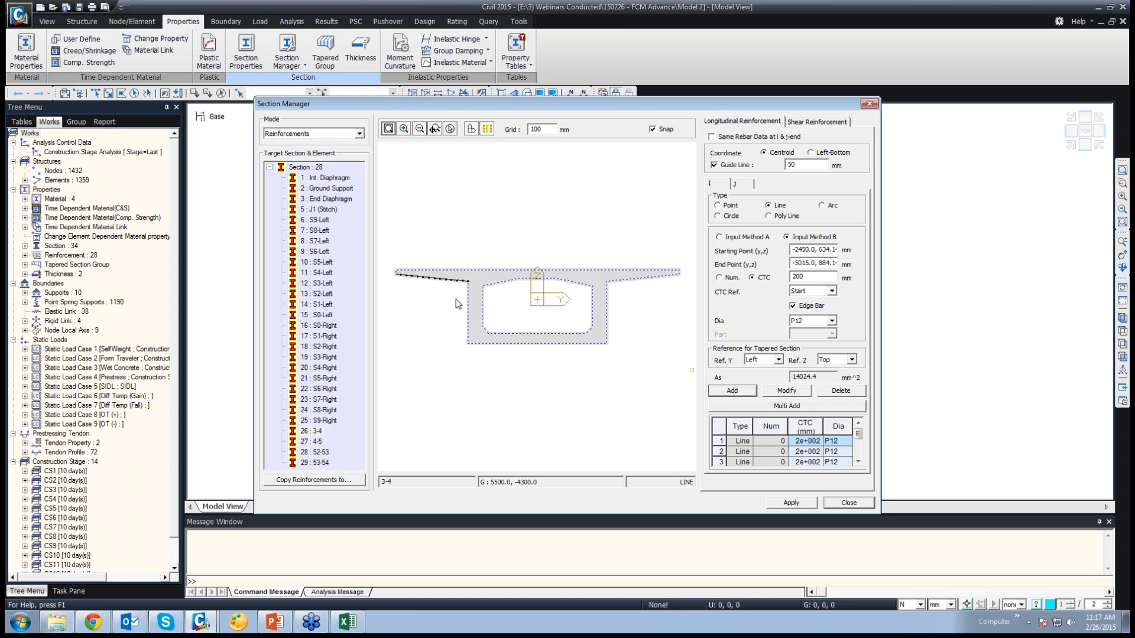
drag(482, 288, 513, 279)
click(733, 391)
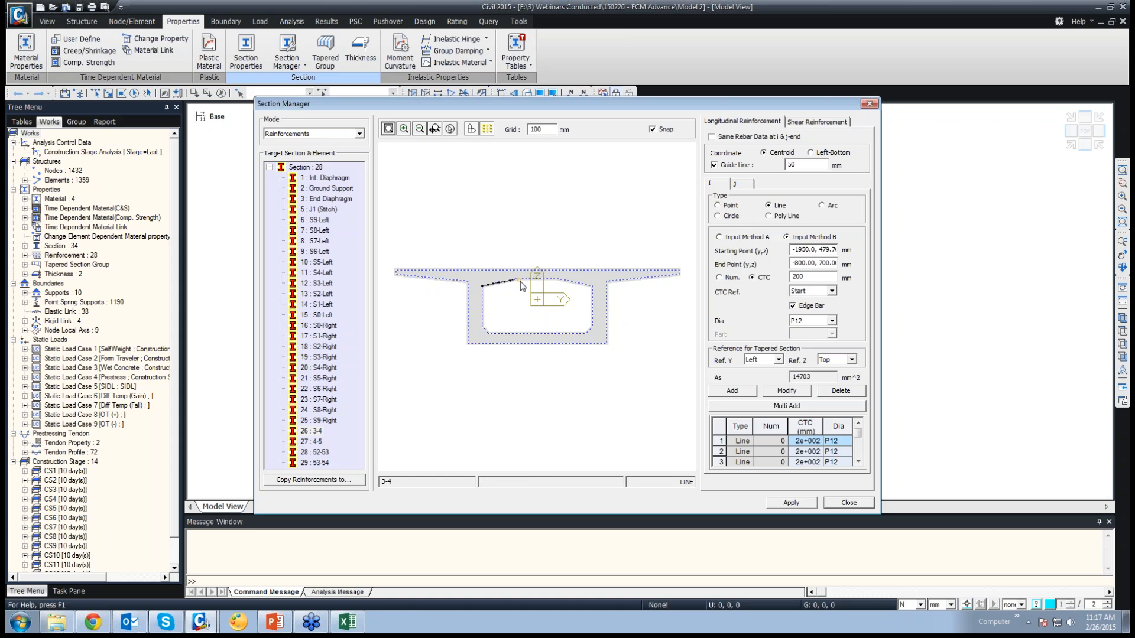
drag(516, 279, 555, 278)
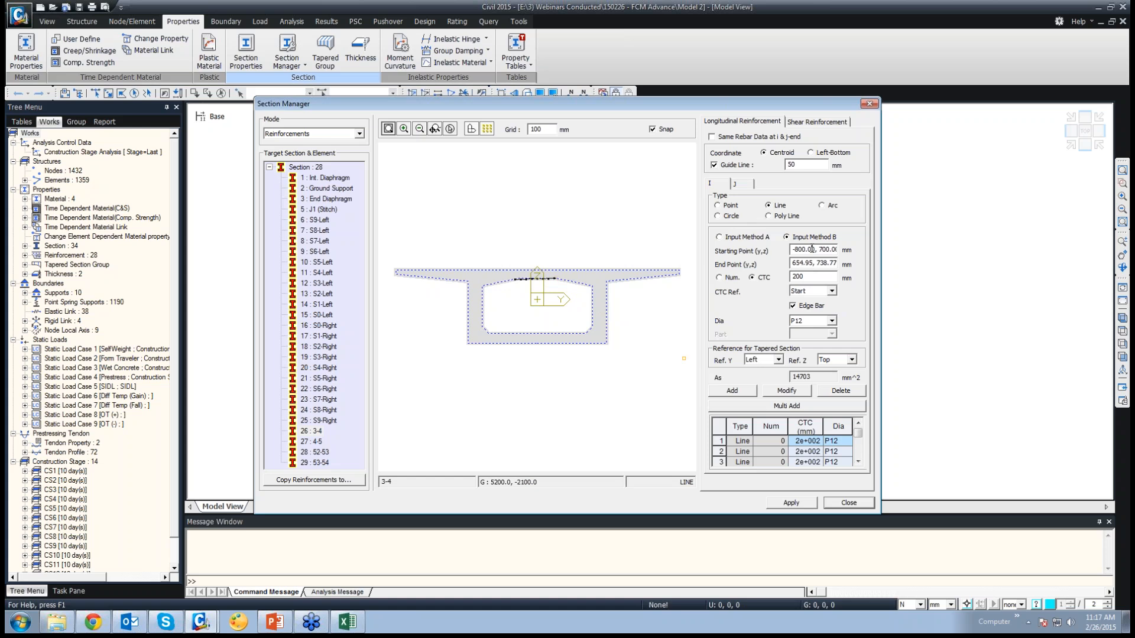
drag(793, 249, 944, 245)
key(Delete)
Step: Add P12 rebar lines at 200 mm spacing along the flat middle and right sloped parts of the cell's inner top face
click(515, 280)
click(554, 278)
click(731, 391)
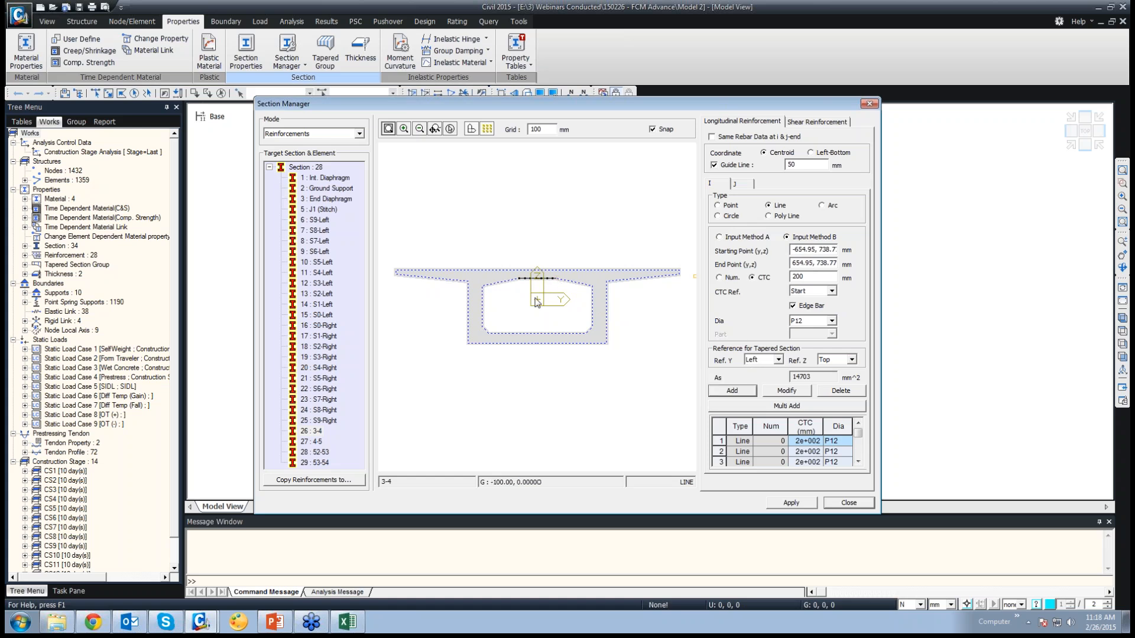
click(558, 280)
click(591, 286)
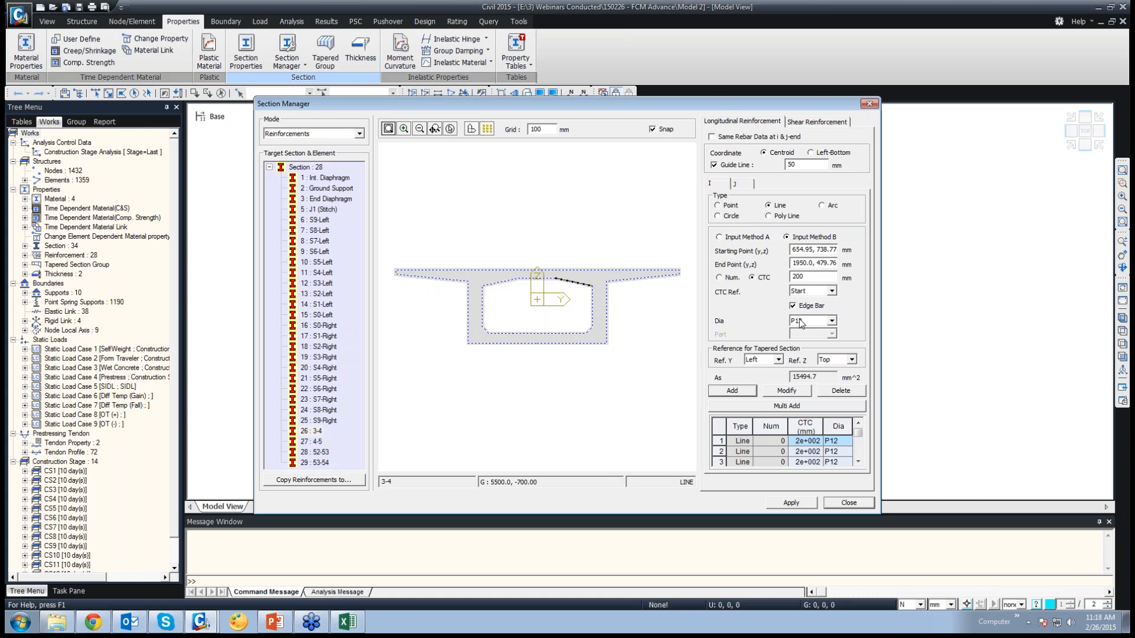
click(746, 391)
click(591, 286)
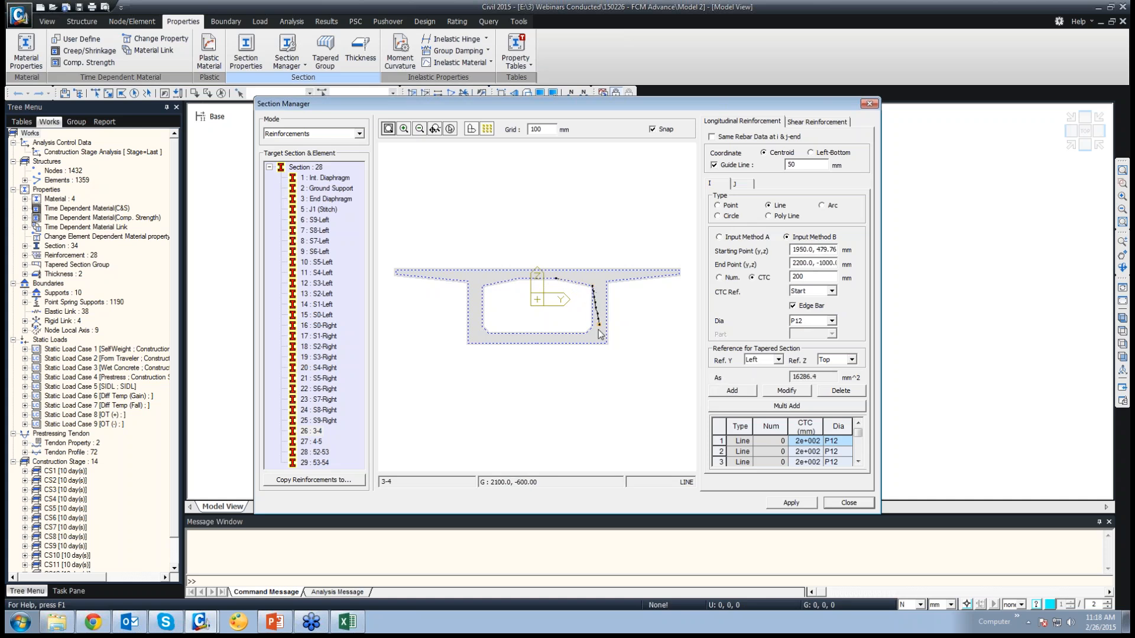
click(593, 326)
click(809, 253)
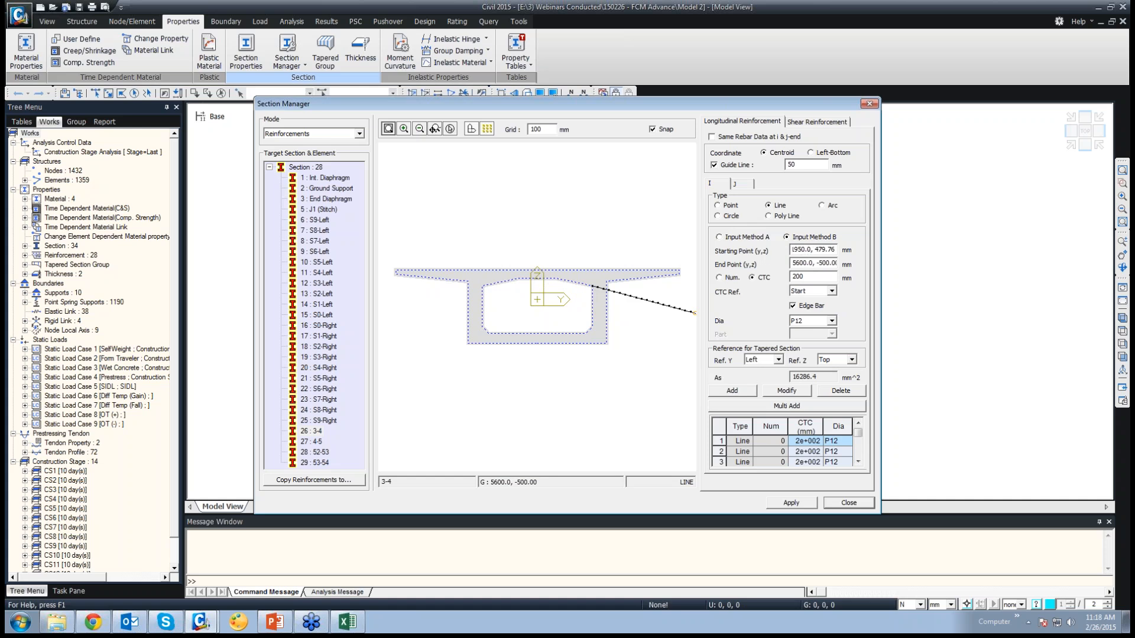
key(BackSpace)
key(BackSpace)
key(BackSpace)
key(BackSpace)
key(BackSpace)
key(BackSpace)
key(BackSpace)
key(BackSpace)
key(BackSpace)
Step: Add P12 rebar lines at 200 mm spacing along the right web's inner face and the cell's lower-right corner chamfer
click(593, 289)
click(593, 325)
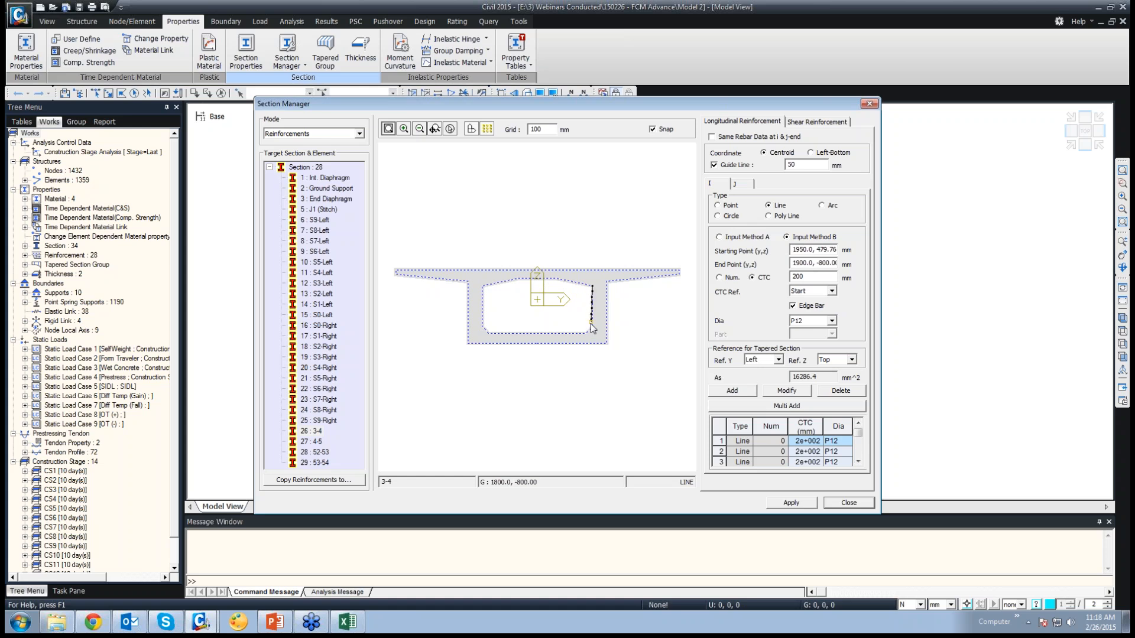
click(732, 390)
click(593, 328)
click(586, 333)
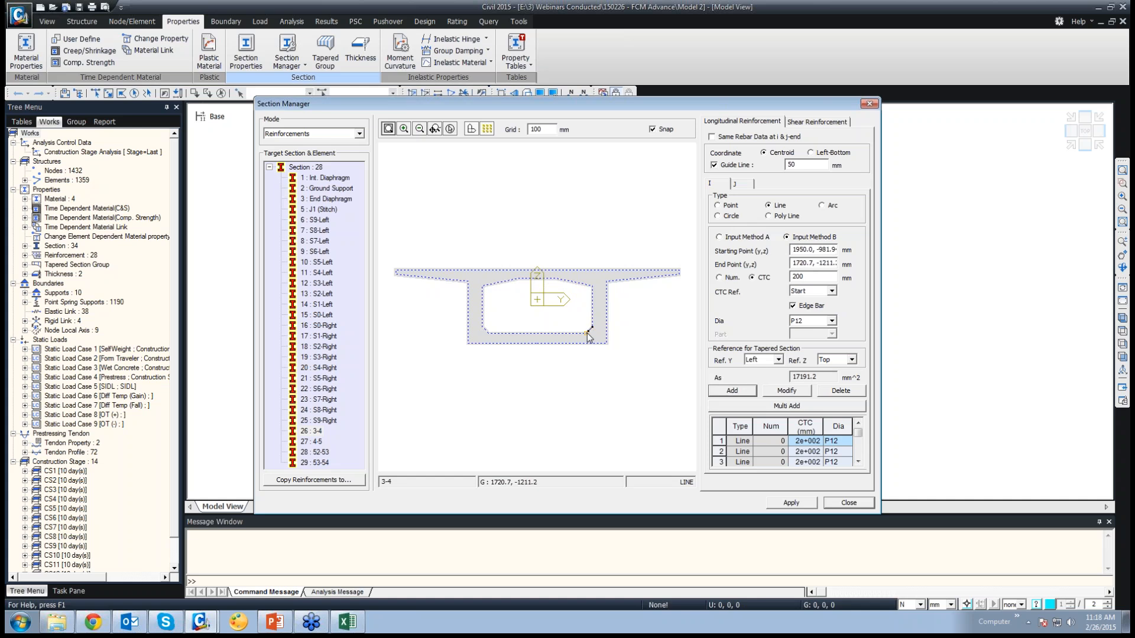
click(735, 391)
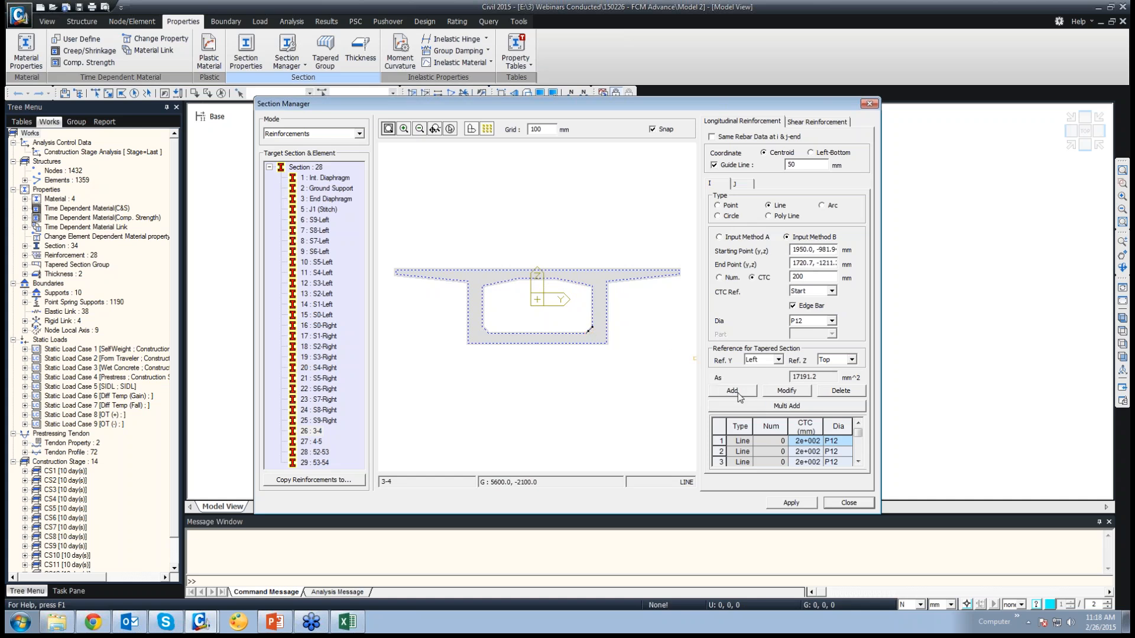
Step: Add a P12 rebar line at 200 mm spacing along the bottom slab's inner face
click(587, 333)
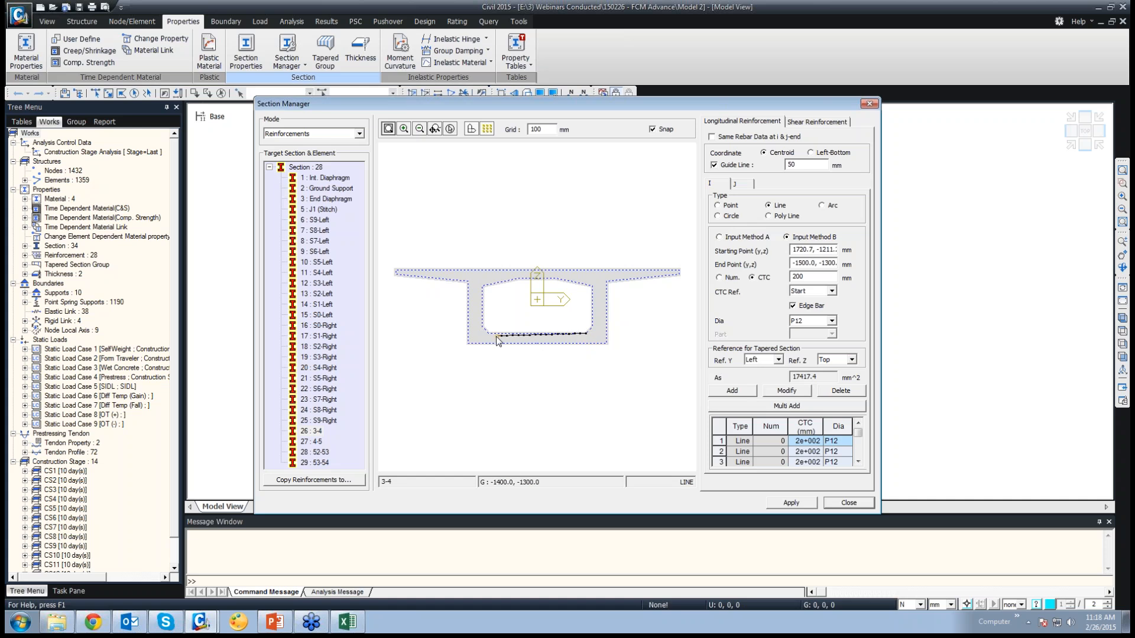
click(490, 333)
click(731, 391)
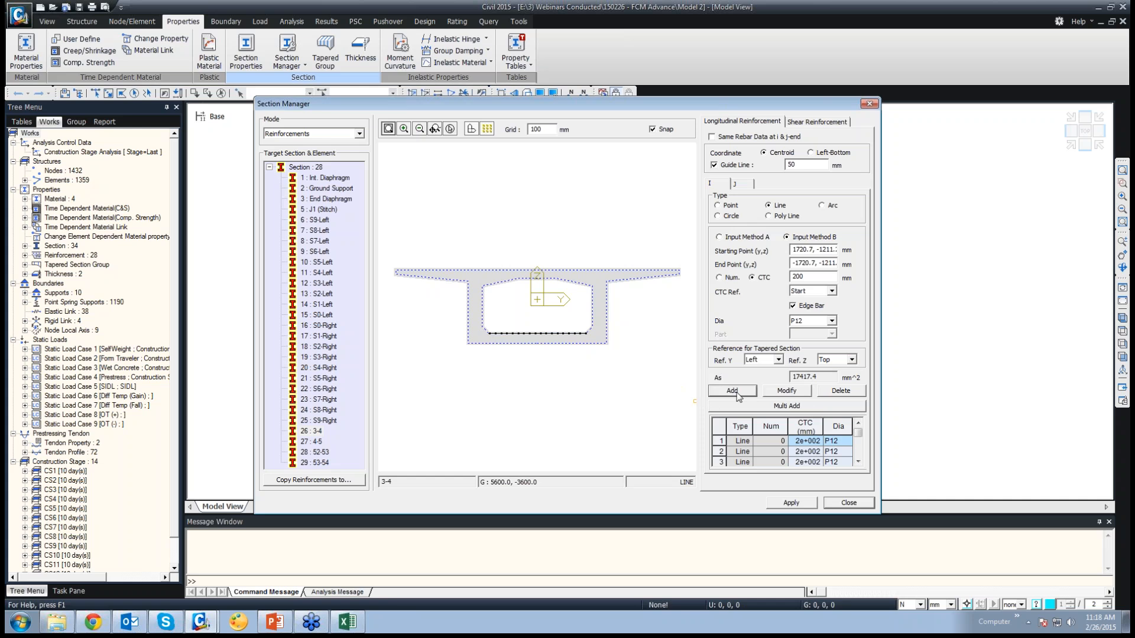
click(483, 329)
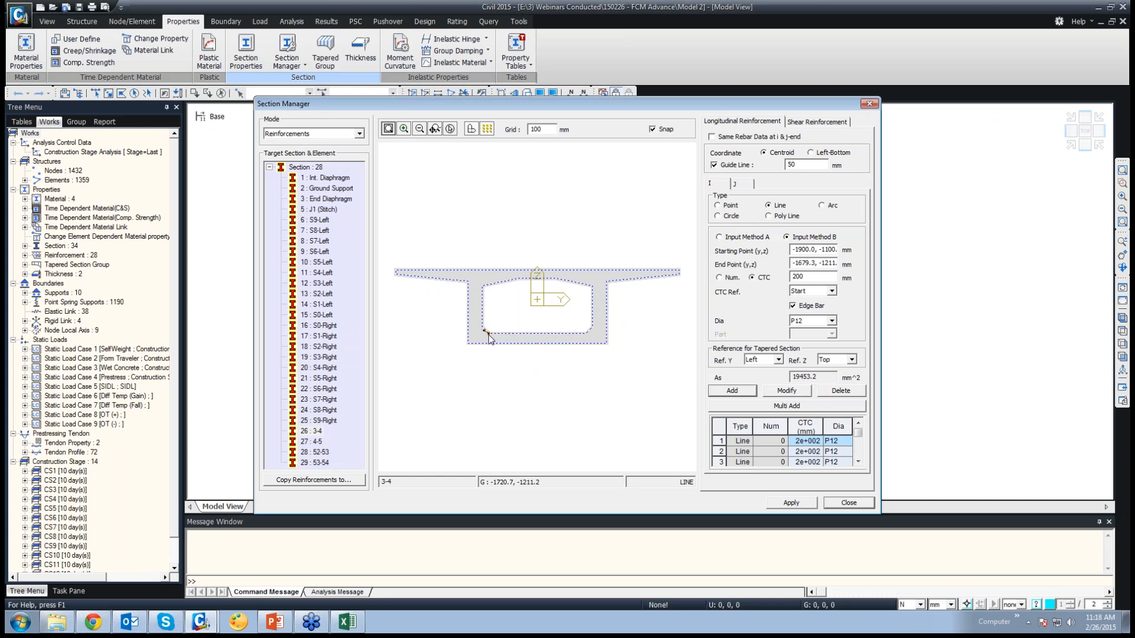
click(695, 271)
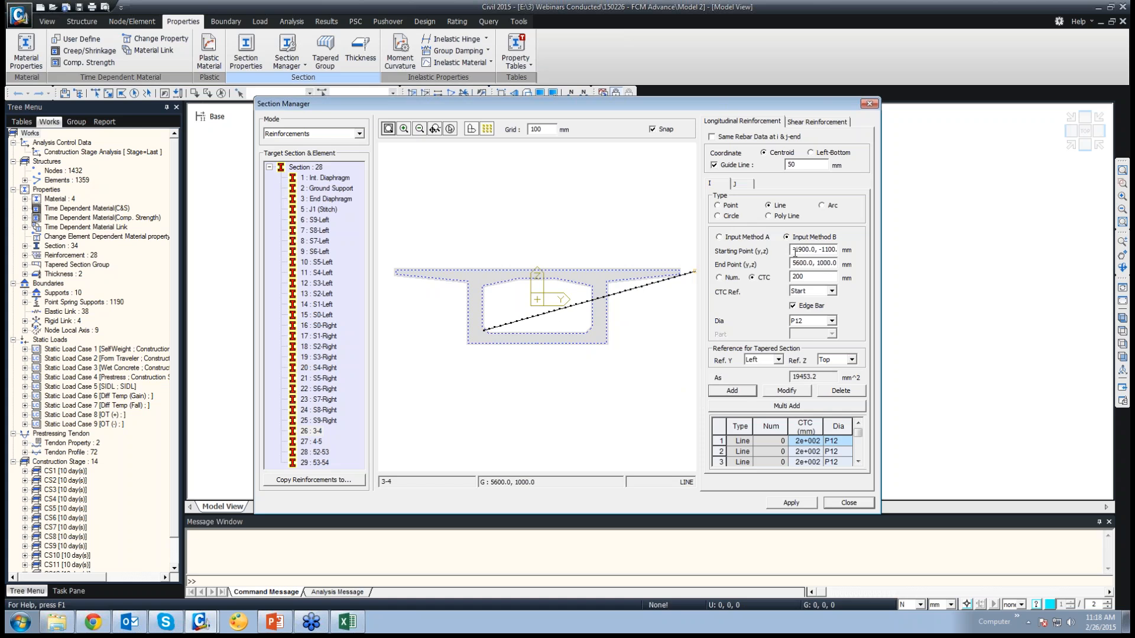
key(BackSpace)
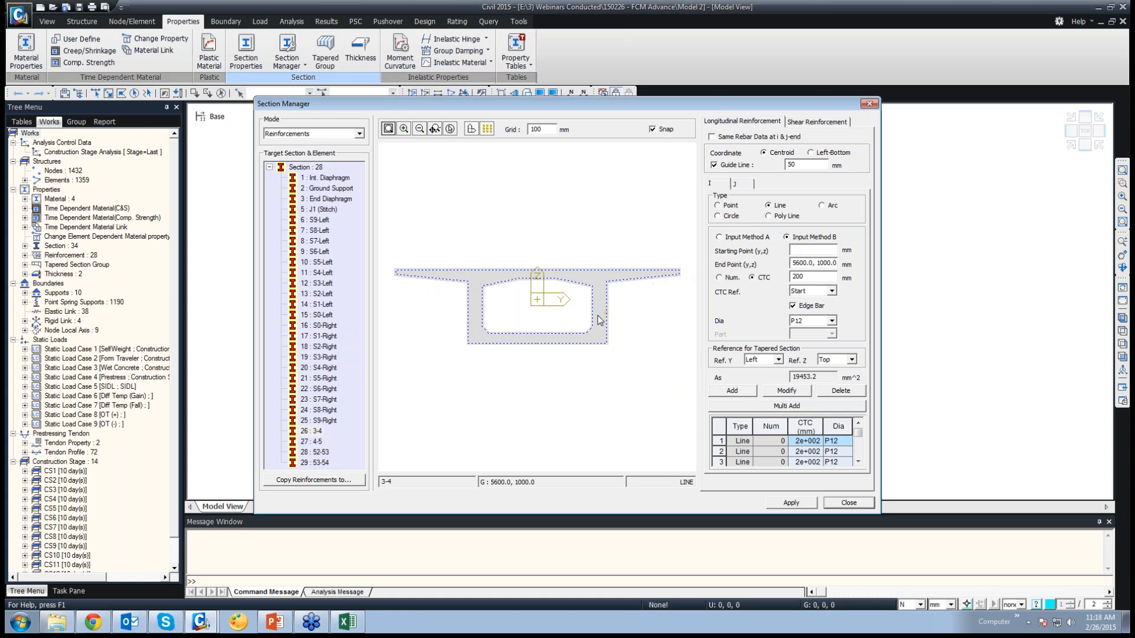
Step: Add P12 rebar lines at 200 mm spacing along the lower-left corner chamfer and the left web's inner face, and apply the reinforcement
click(481, 328)
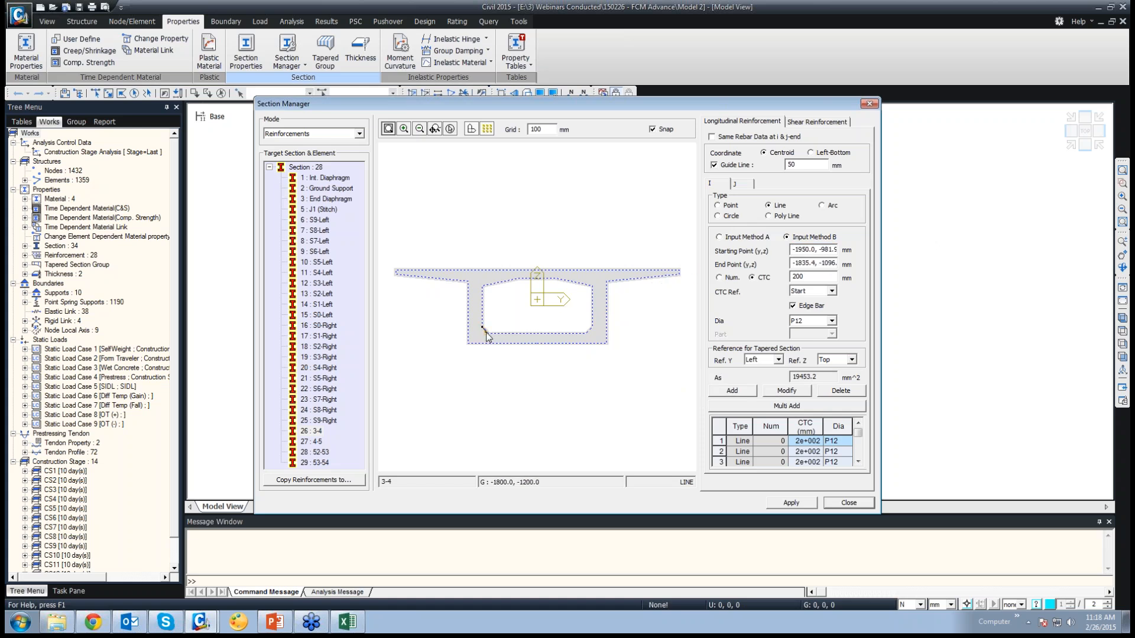
click(488, 335)
click(728, 392)
click(482, 286)
click(481, 328)
click(733, 391)
click(792, 502)
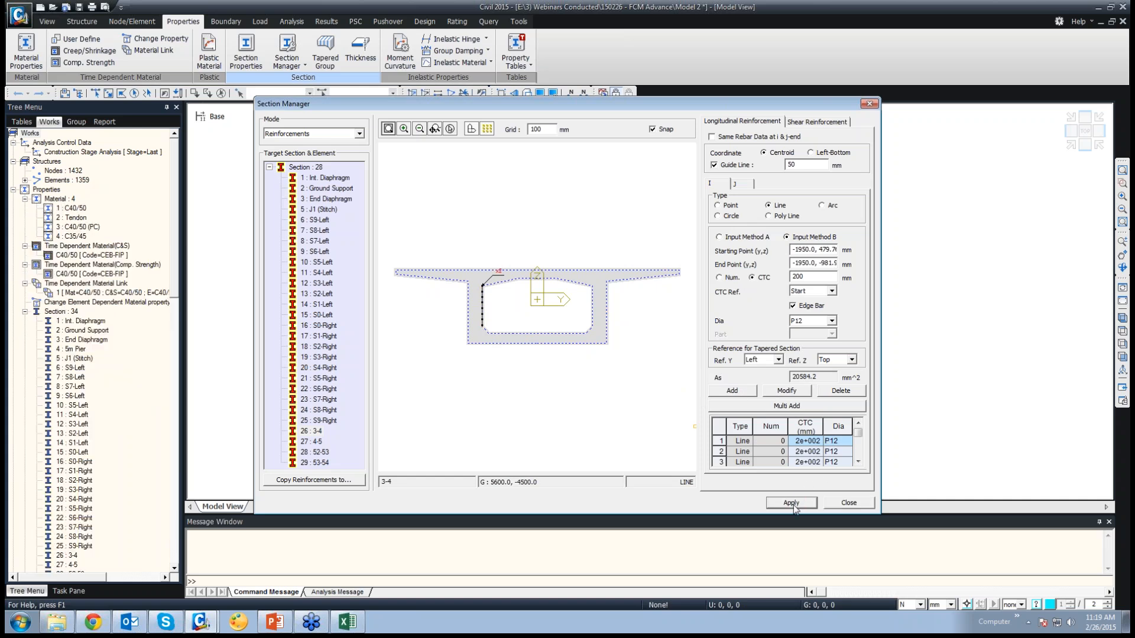
Step: Set the section's diagonal shear reinforcement area Aw to 804.24 mm², using four P16 bars
click(808, 123)
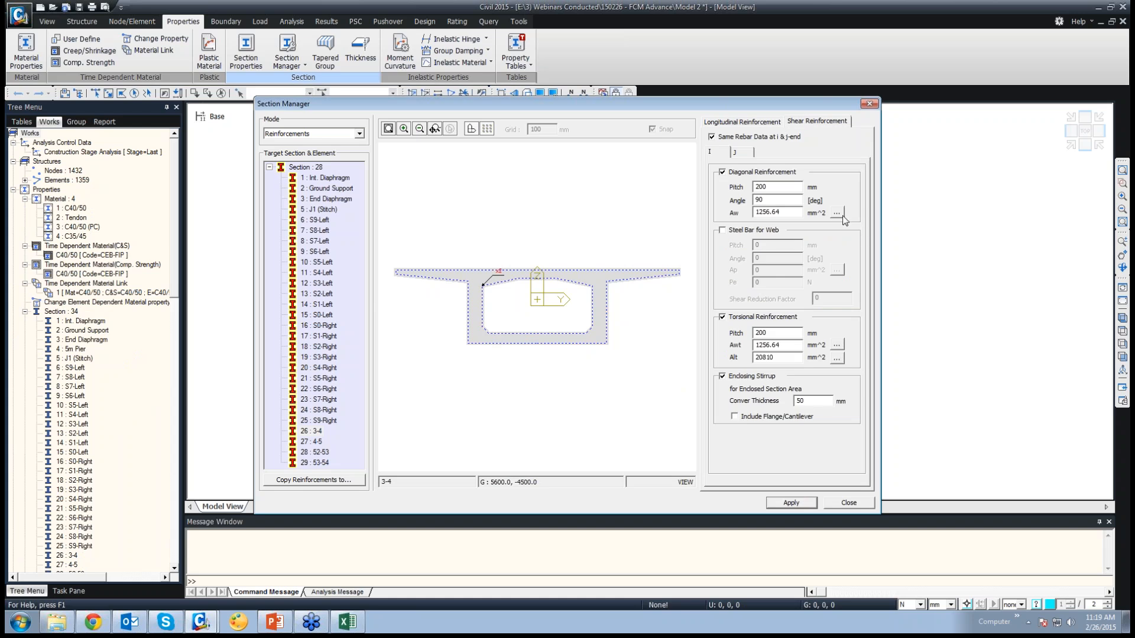
double_click(791, 186)
drag(791, 213, 744, 213)
text(804.24)
click(836, 213)
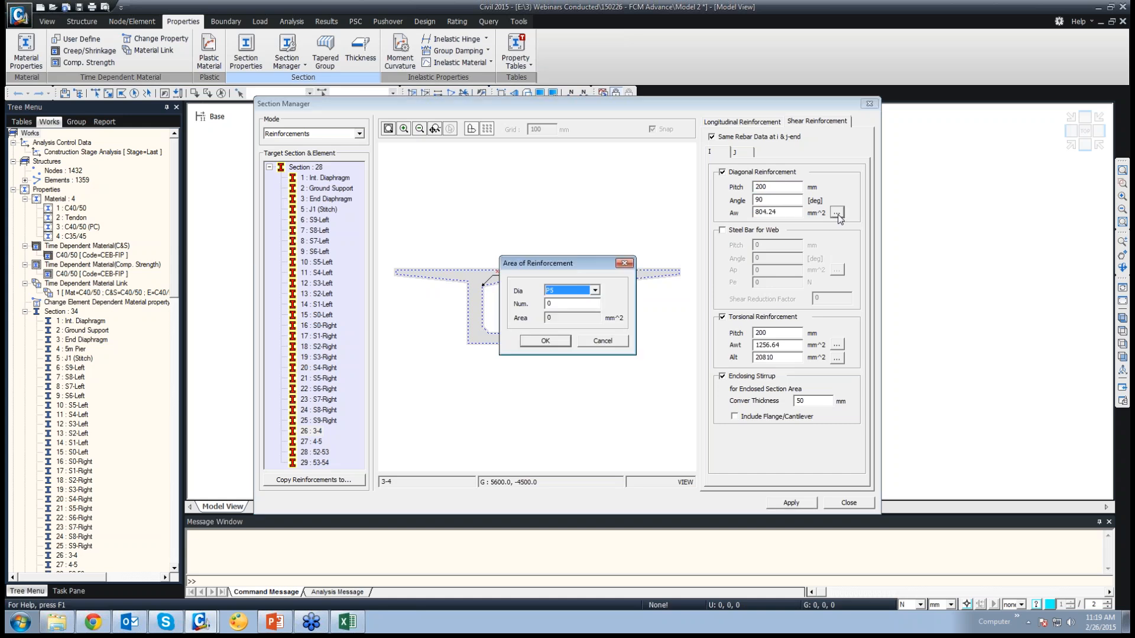
click(595, 290)
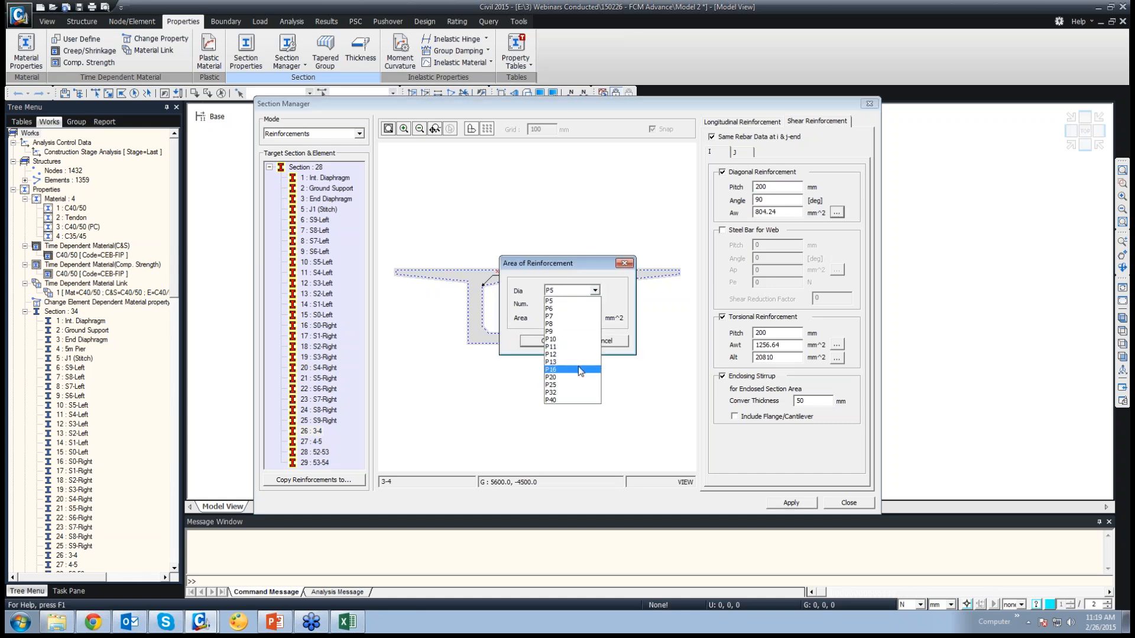
click(567, 371)
click(559, 303)
text(4)
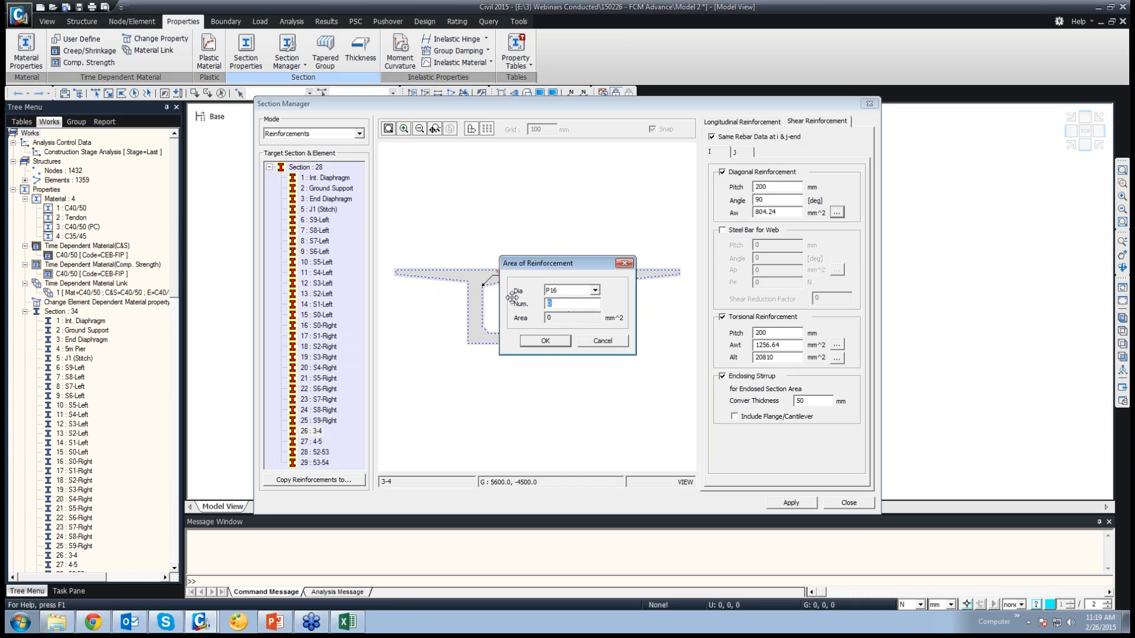
click(562, 343)
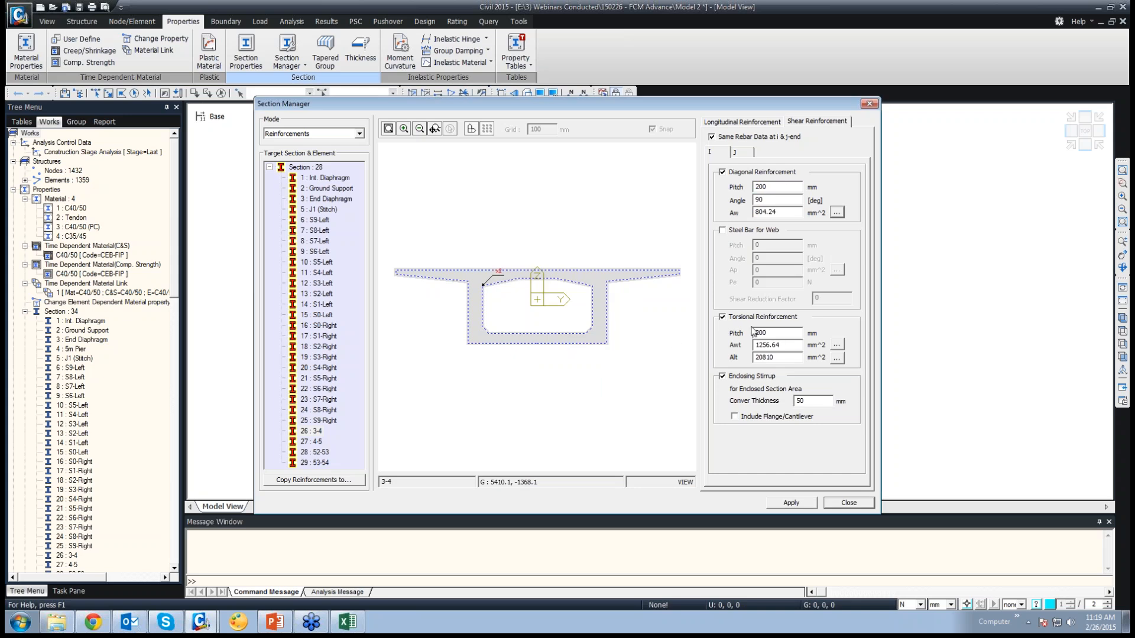
Step: Set the torsional reinforcement area Awt to 804.24 mm²
click(835, 345)
click(601, 342)
double_click(769, 346)
text(804.24)
Step: Set the torsional reinforcement area Alt to 20584 mm², matching the section's longitudinal steel area, and apply the shear reinforcement
click(737, 122)
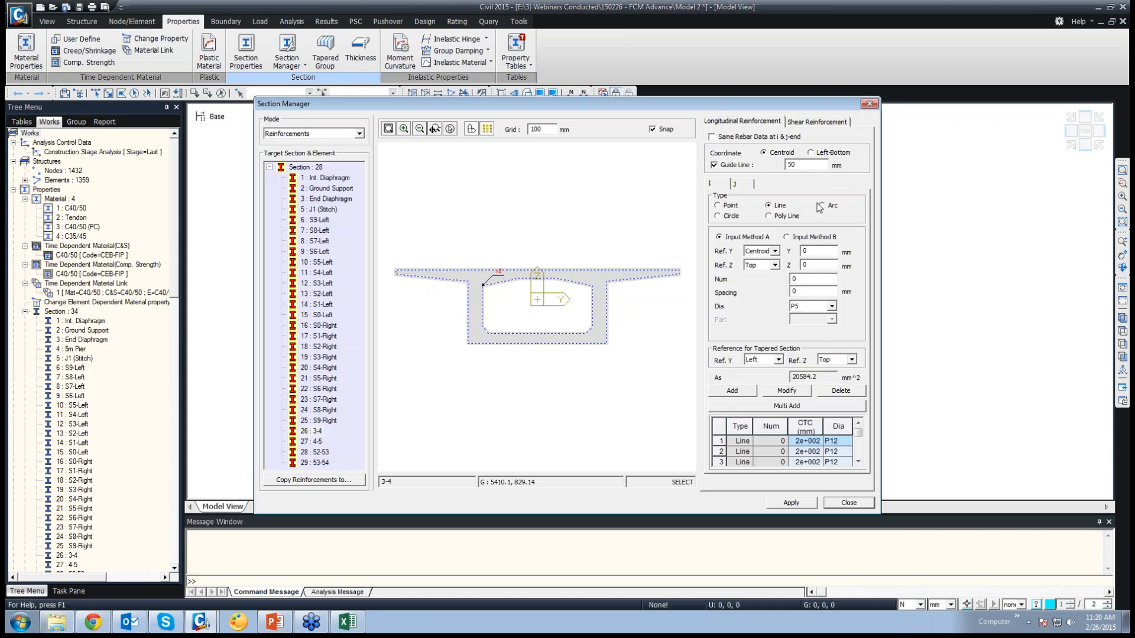
click(802, 123)
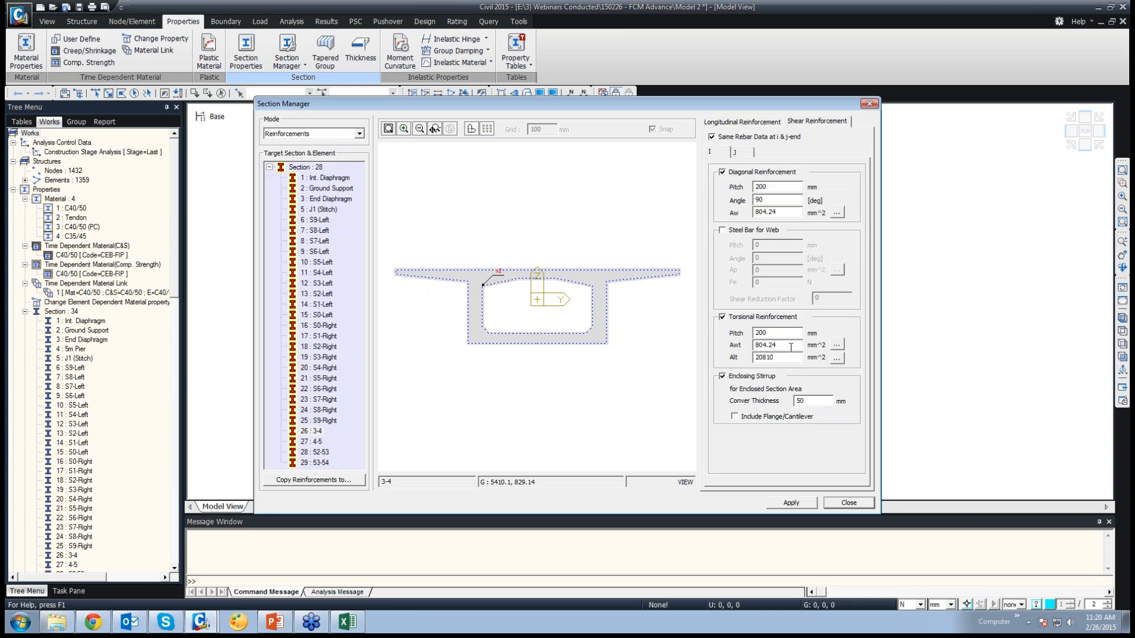
drag(763, 357, 774, 357)
text(584)
click(743, 418)
click(799, 503)
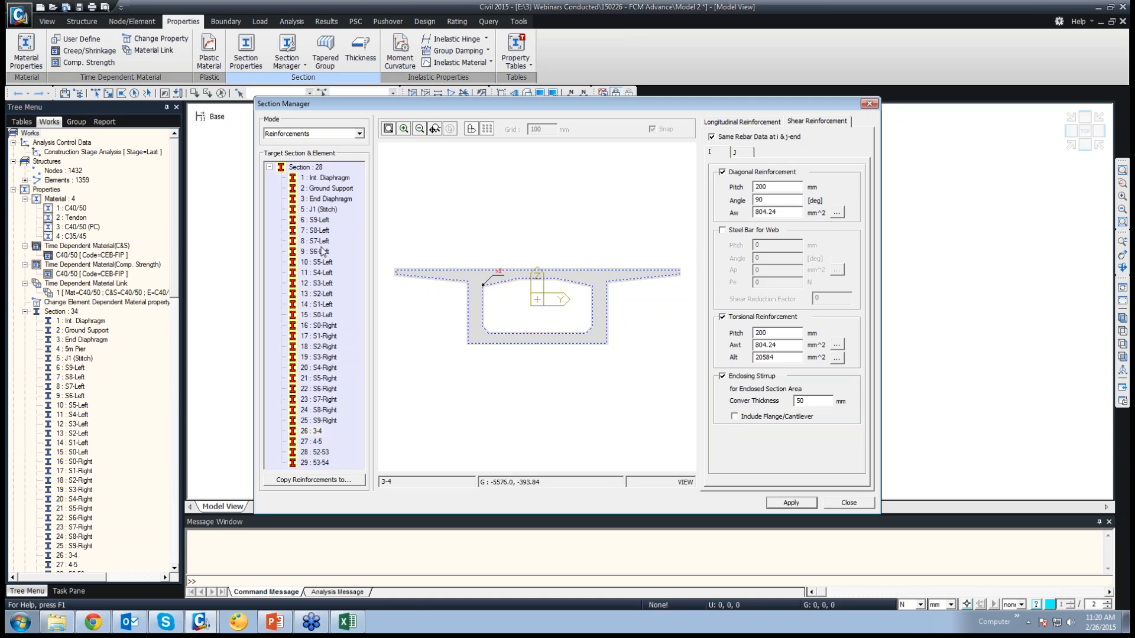
Step: Review the shear reinforcement defined for the other left and right segment sections, and close the section manager
click(310, 211)
click(314, 274)
click(313, 315)
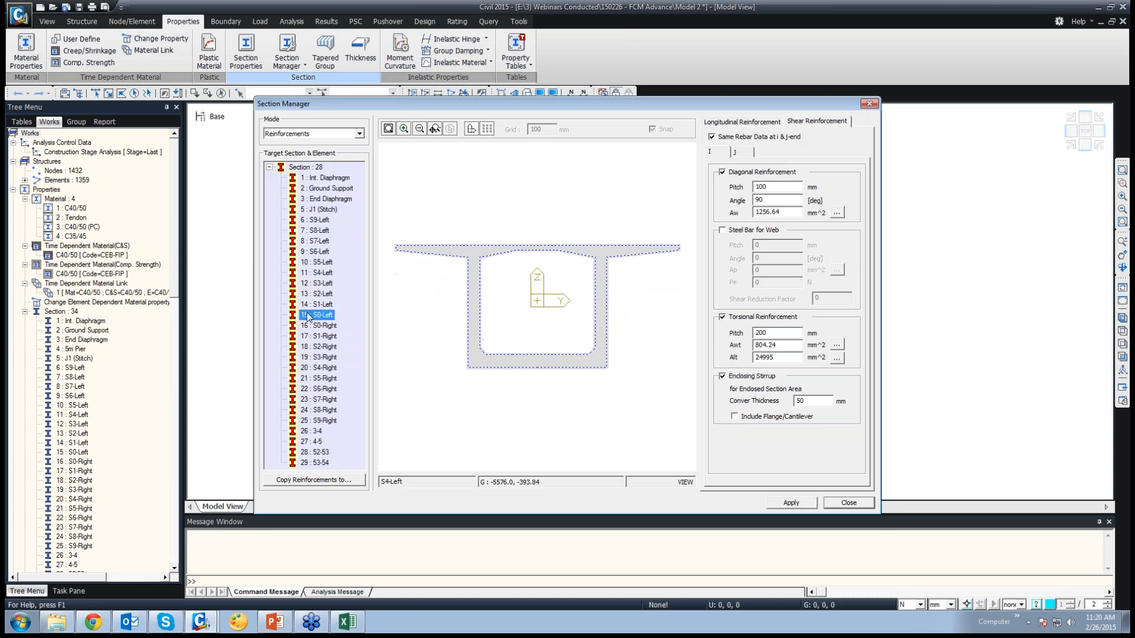
click(315, 357)
click(319, 388)
click(314, 368)
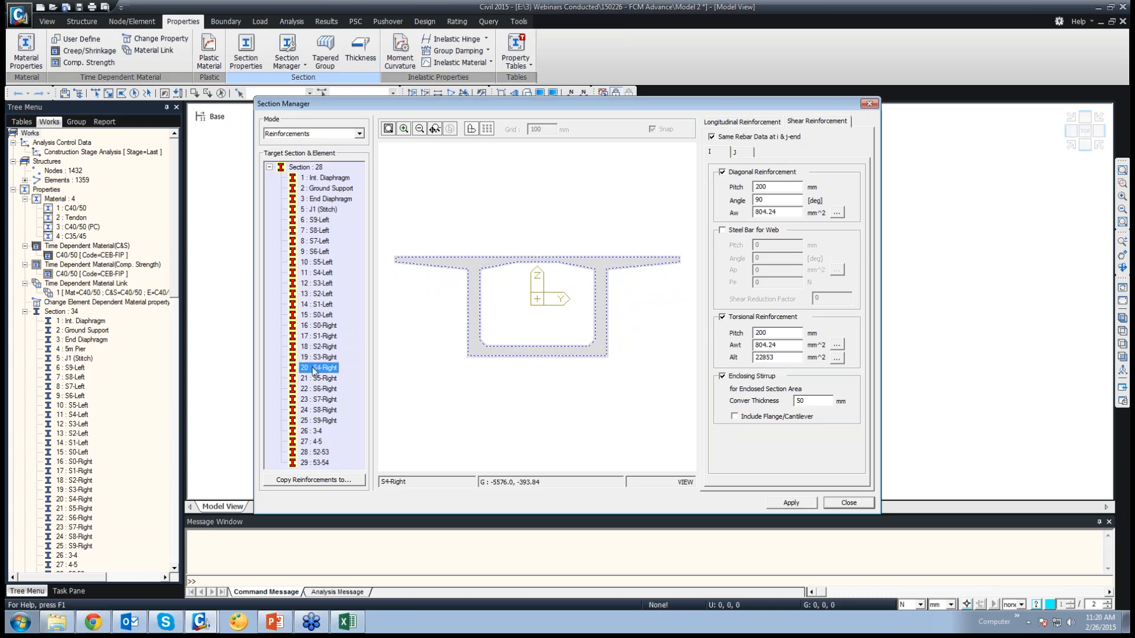
click(308, 326)
click(315, 283)
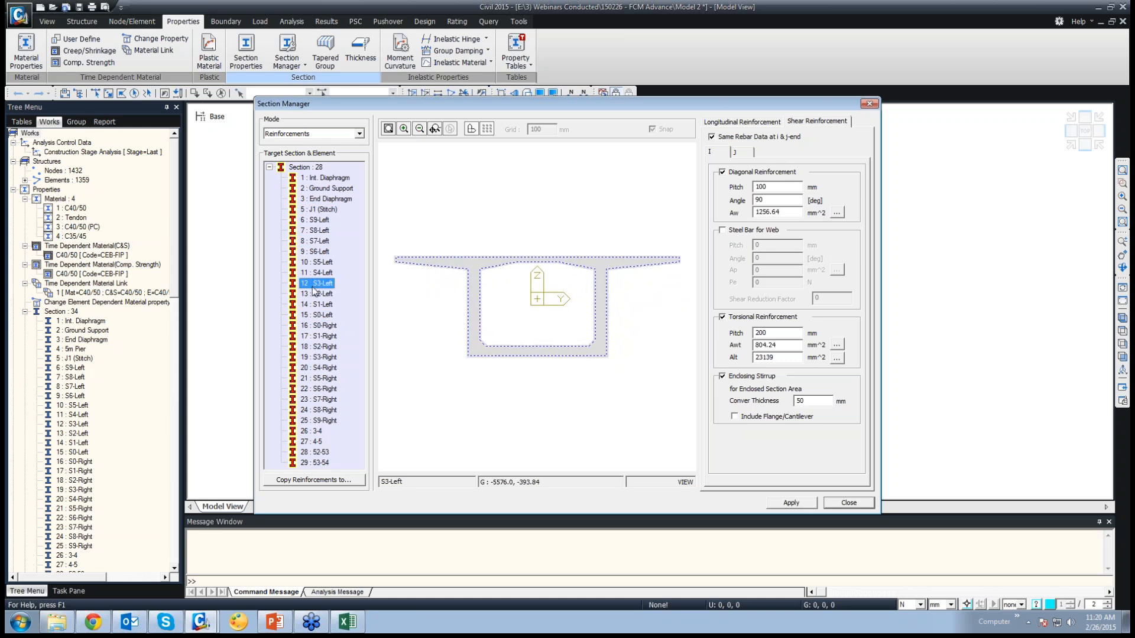
click(855, 506)
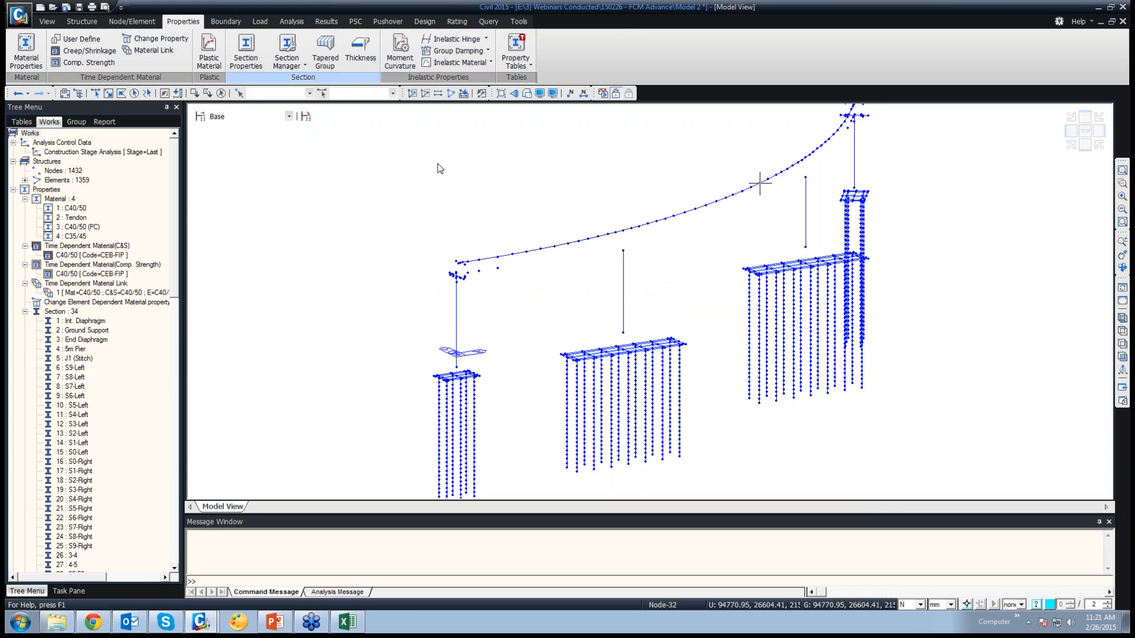
Step: Open the list of response spectrum functions for the seismic loads
click(260, 22)
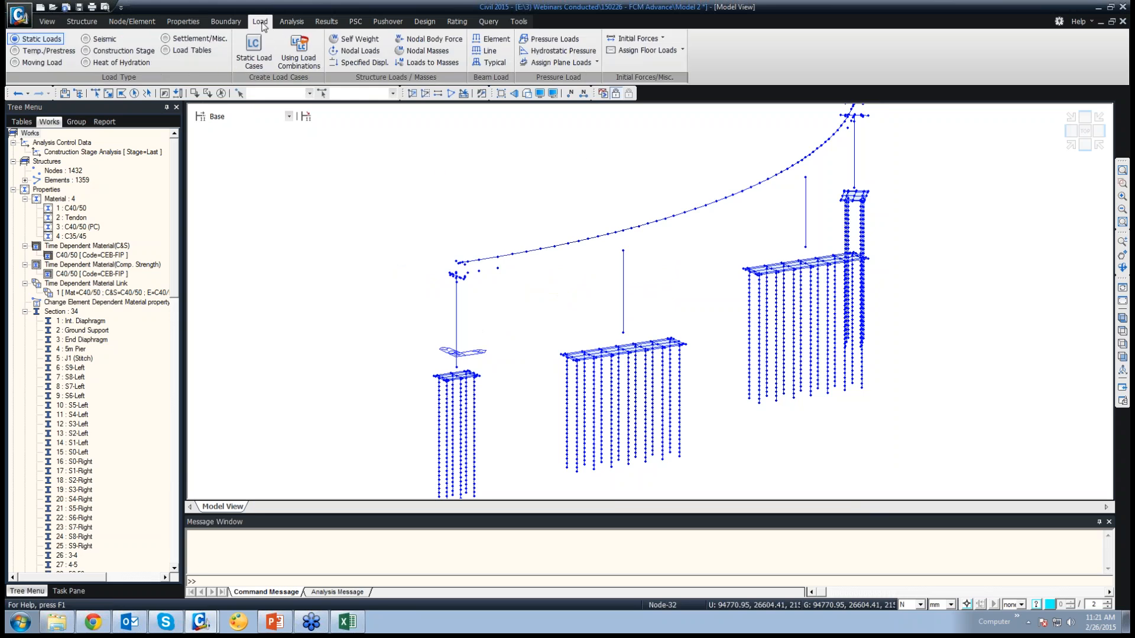
click(86, 39)
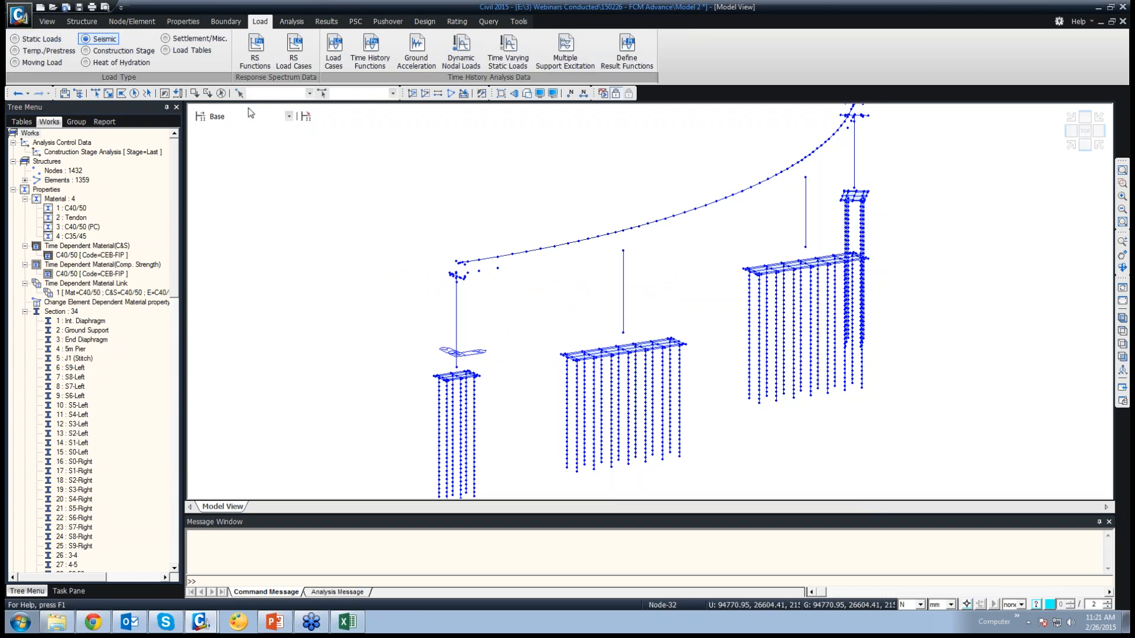
click(255, 63)
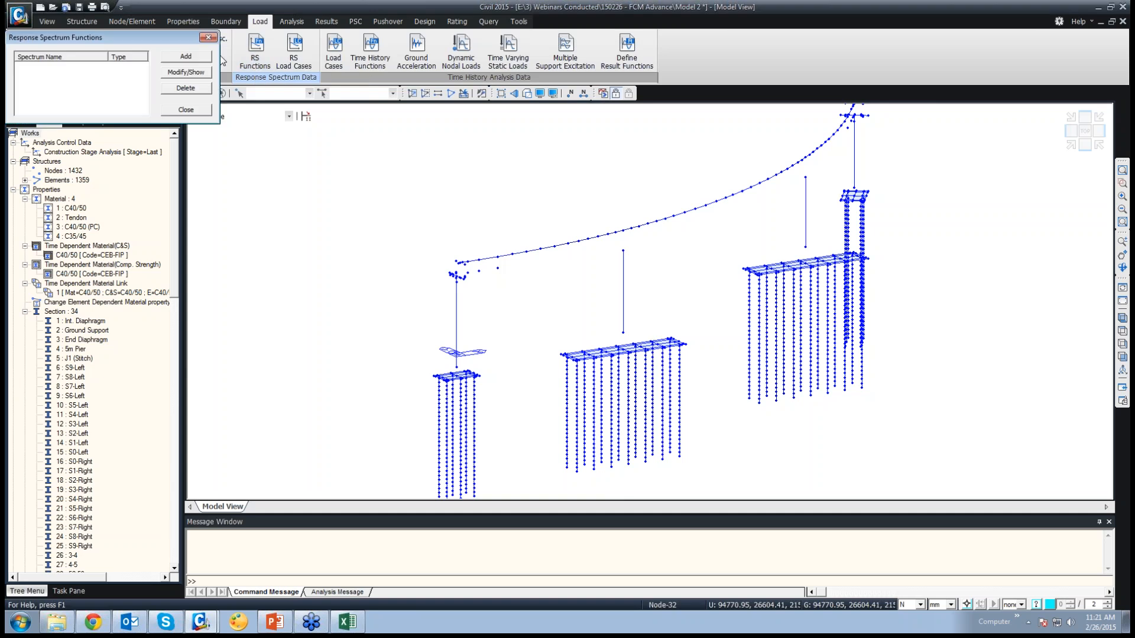
Step: Try generating a design spectrum function to Eurocode-8(2004), clear its spectral data, and discard the function
click(187, 59)
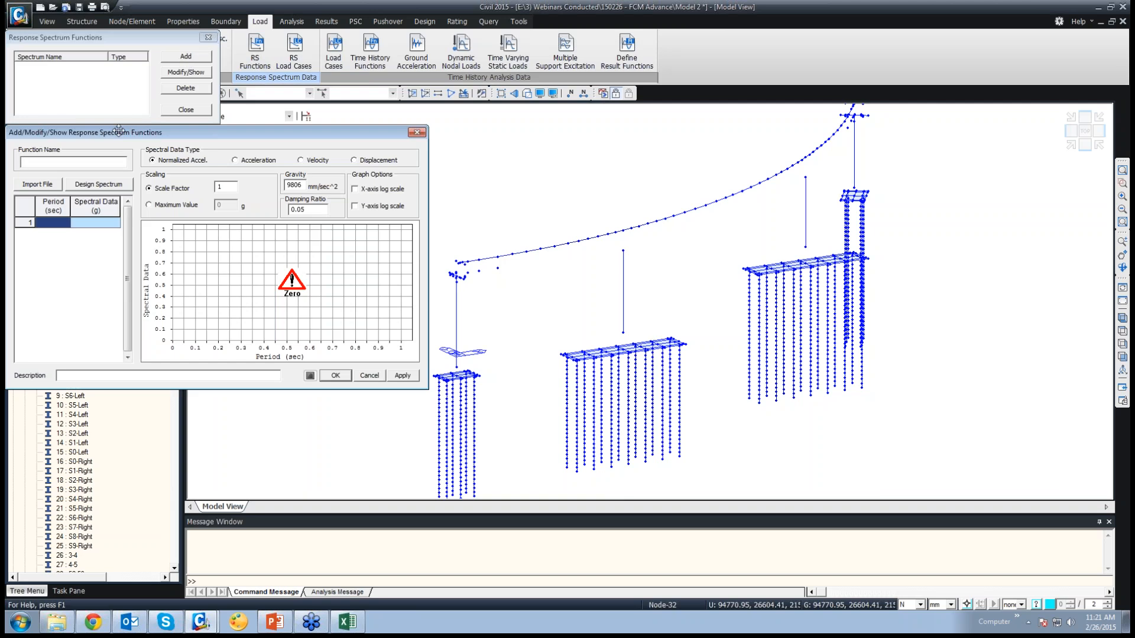
drag(119, 130, 194, 121)
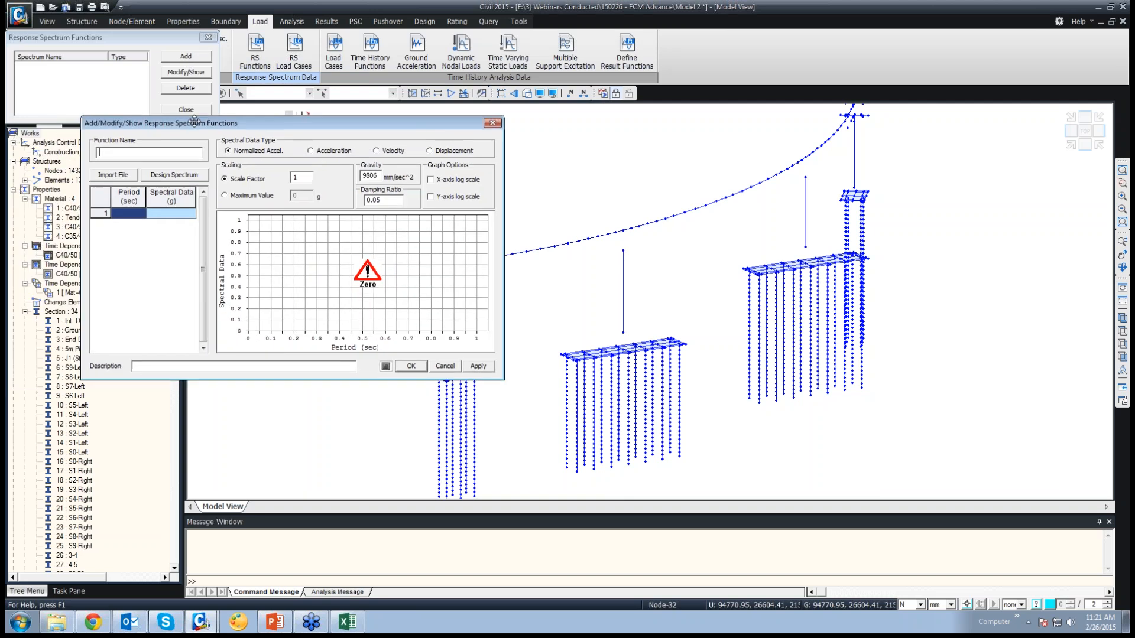
click(180, 178)
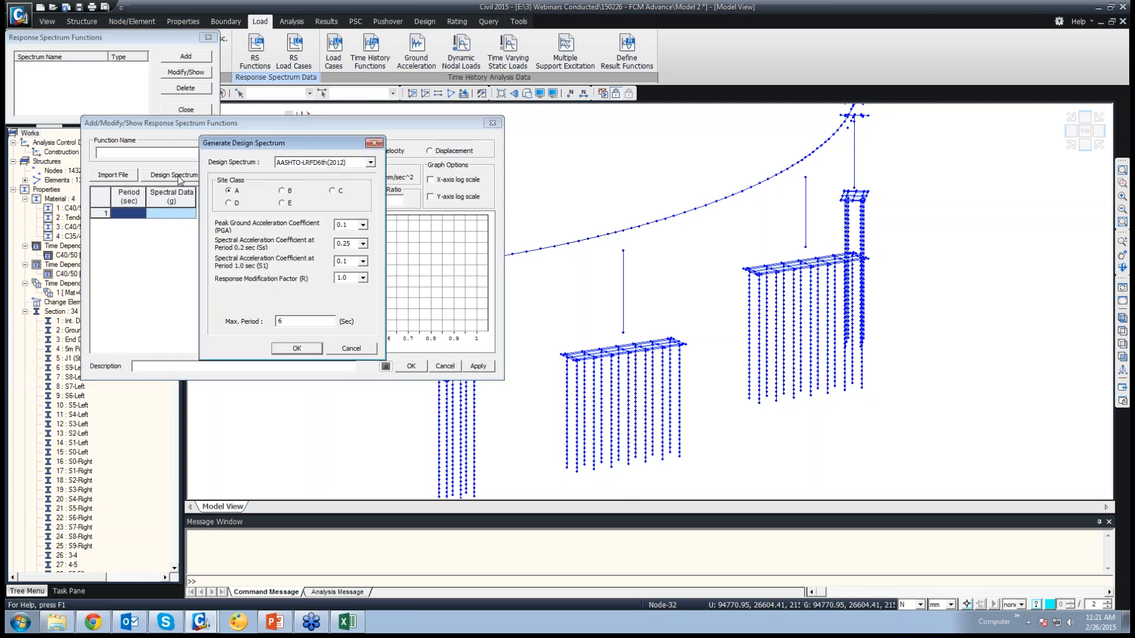
click(321, 166)
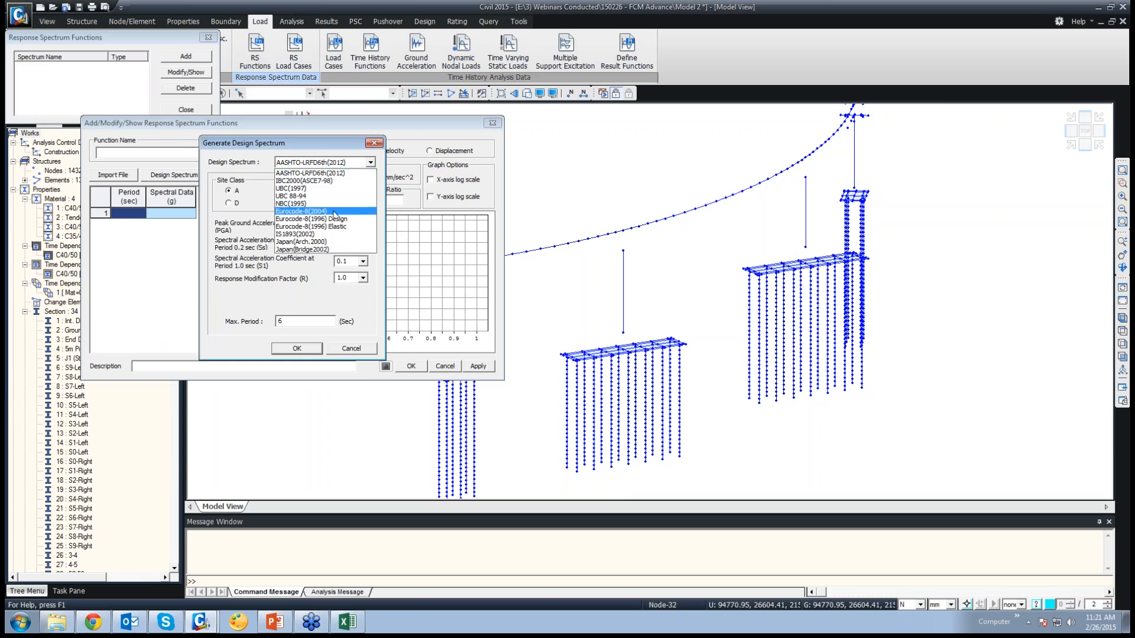
click(335, 217)
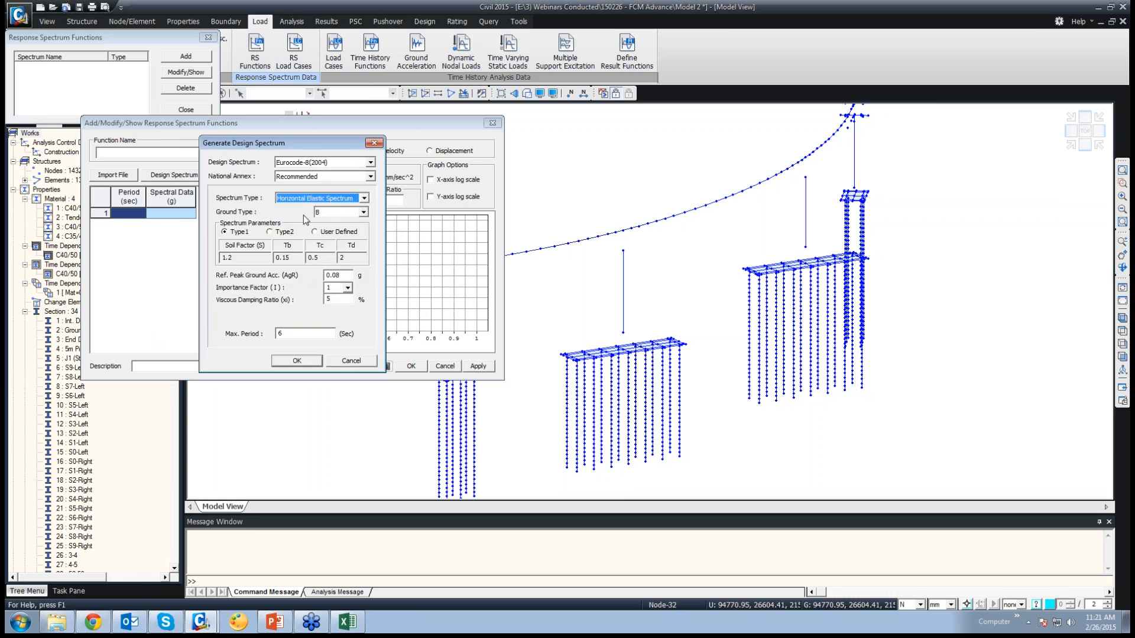
click(297, 361)
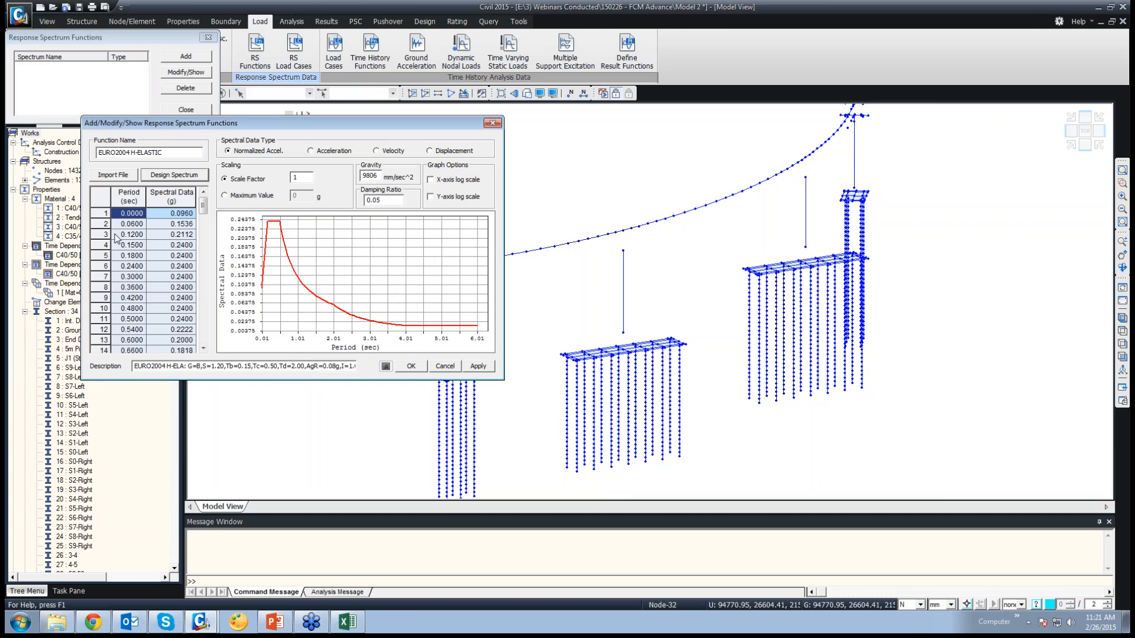
click(100, 205)
key(Delete)
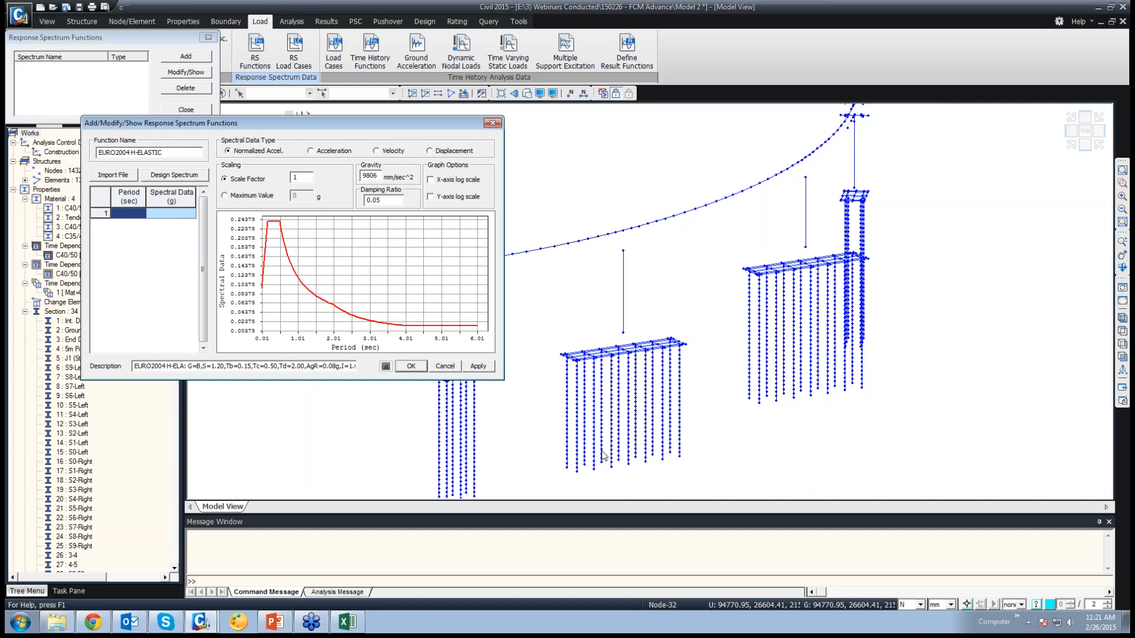
click(445, 366)
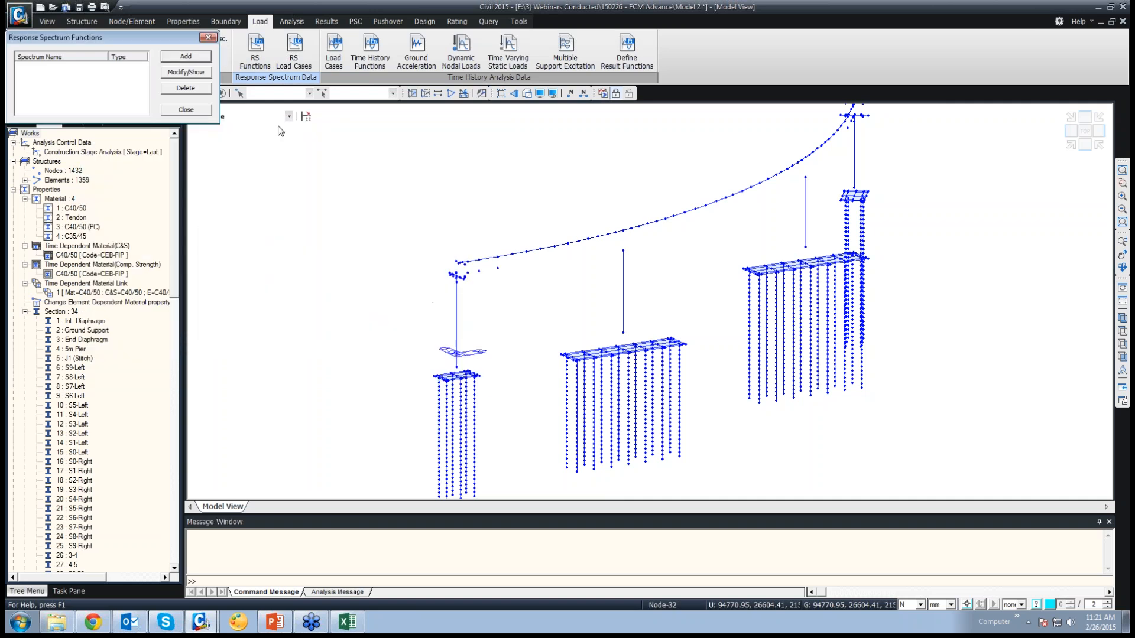
Step: Start a new response spectrum function and fill its period and spectral data table with cells A2:B49 from RS.xlsx
click(185, 57)
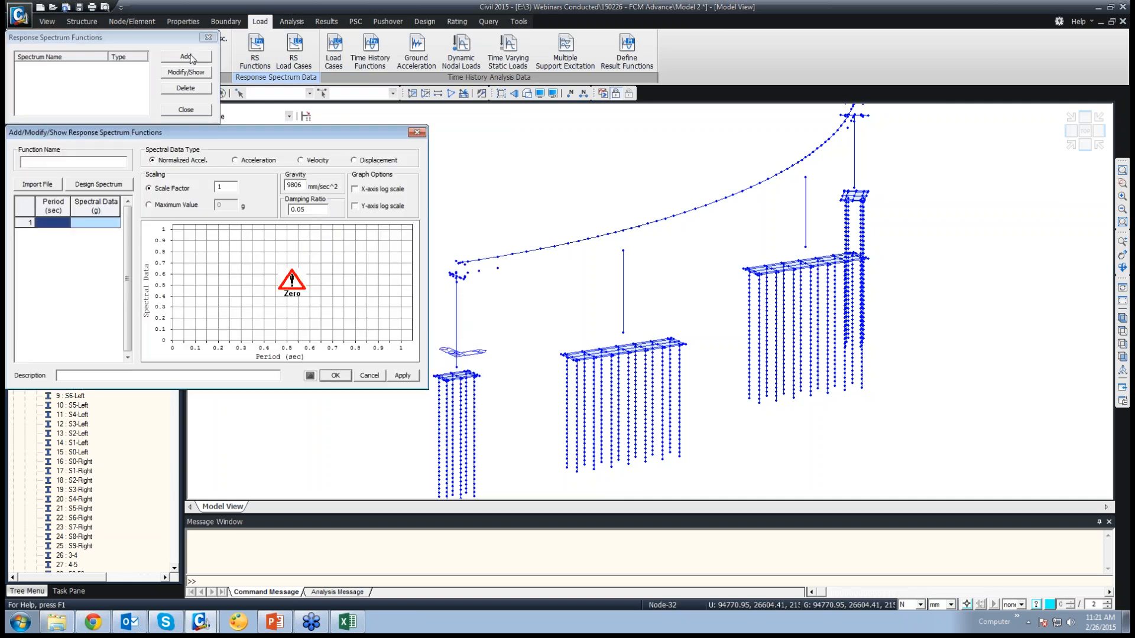
click(355, 630)
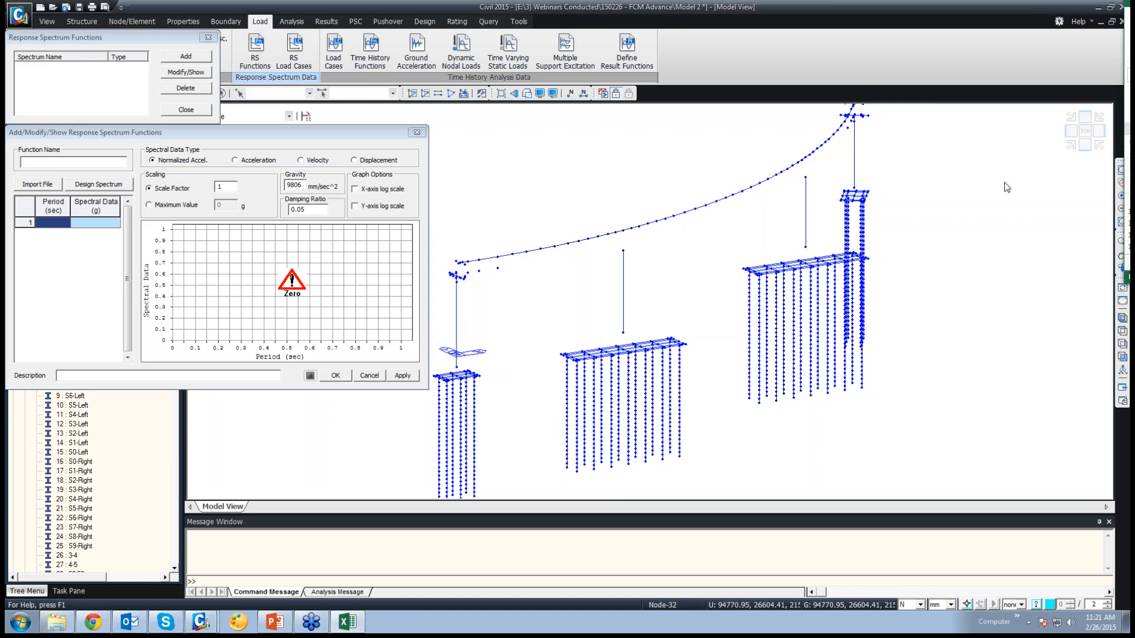
drag(1134, 1, 823, 53)
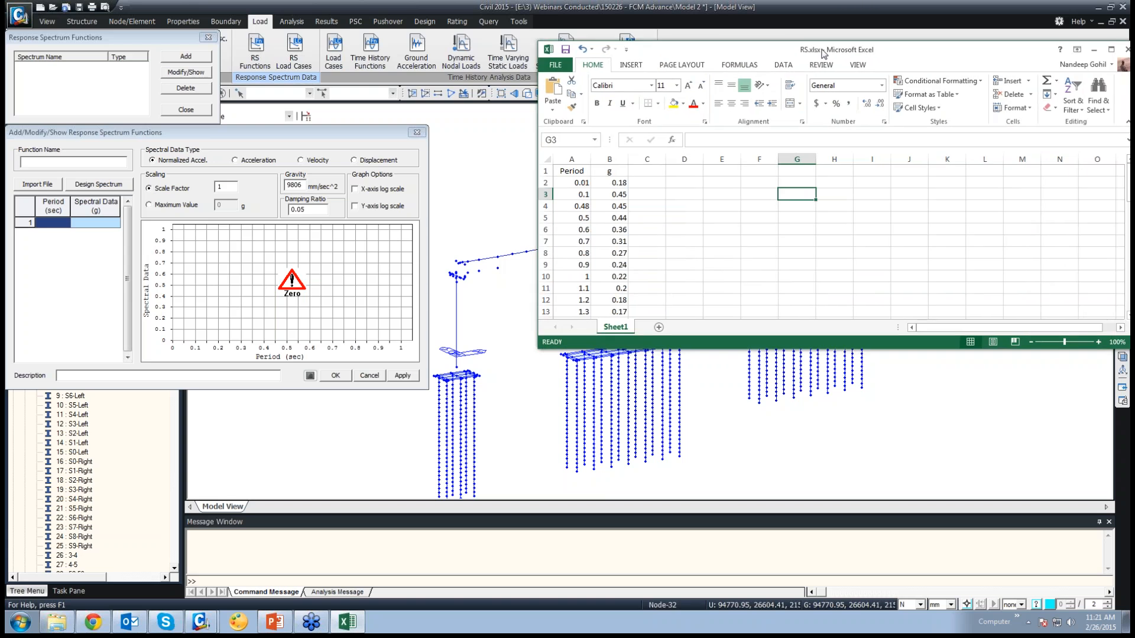
drag(585, 183, 612, 288)
key(ctrl+c)
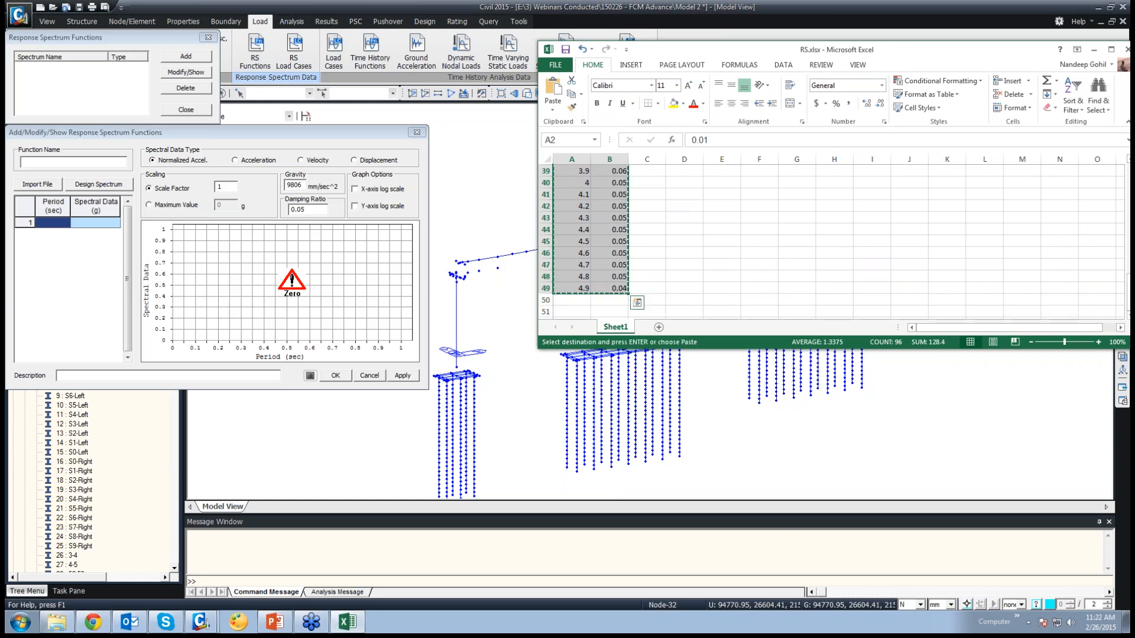
click(54, 225)
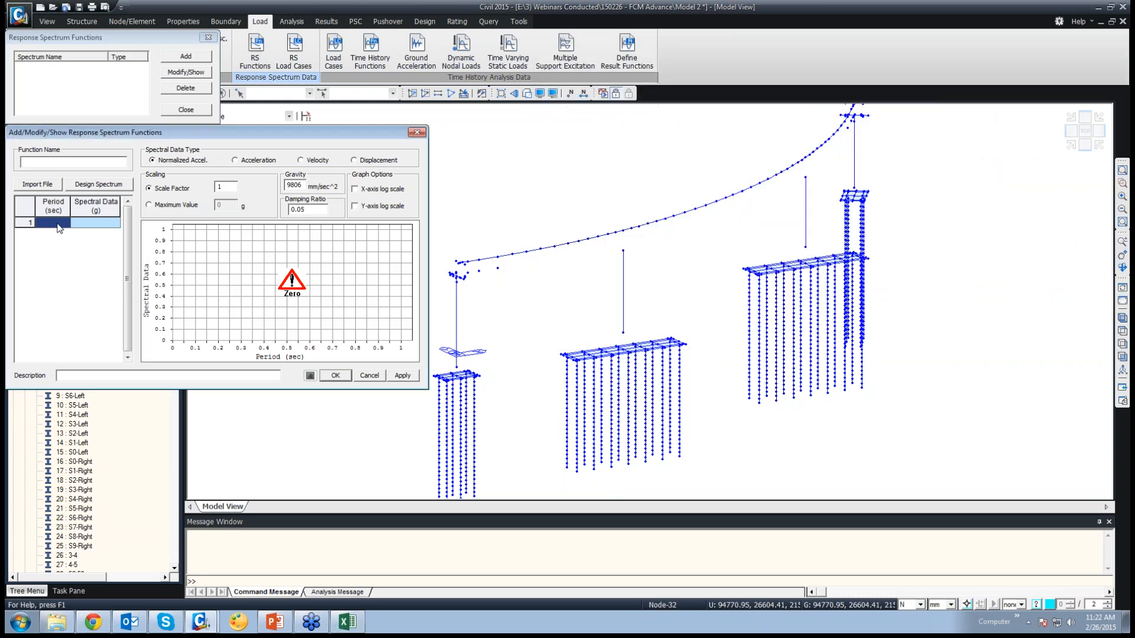
key(ctrl+v)
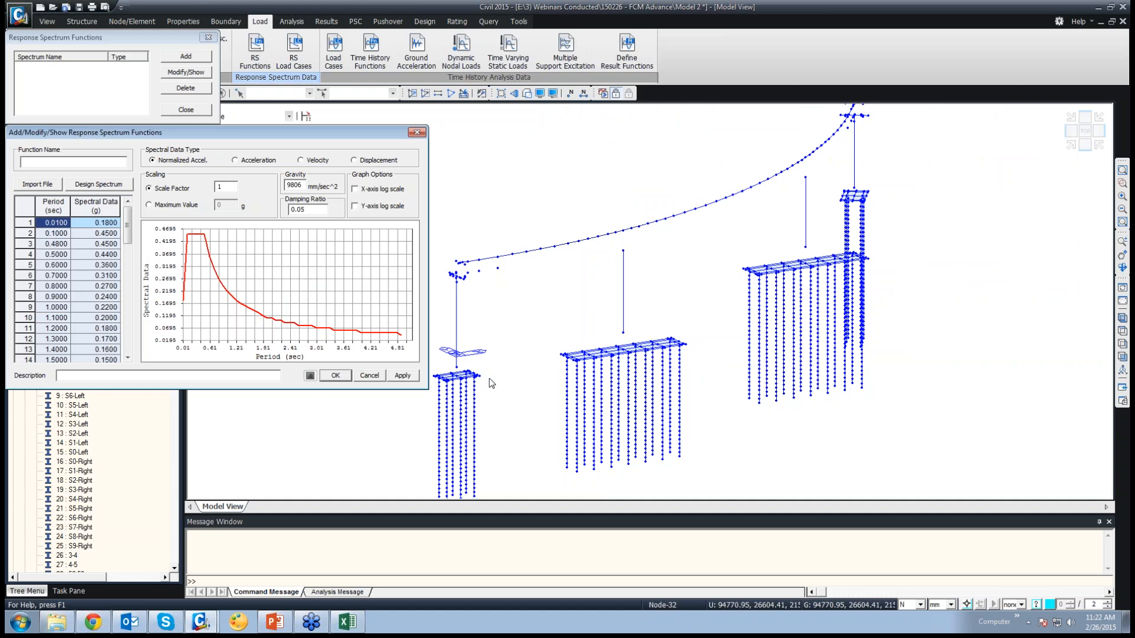
Step: Name the response spectrum function User Defined, save it, and close the functions list
click(42, 161)
text(User Defined)
click(334, 376)
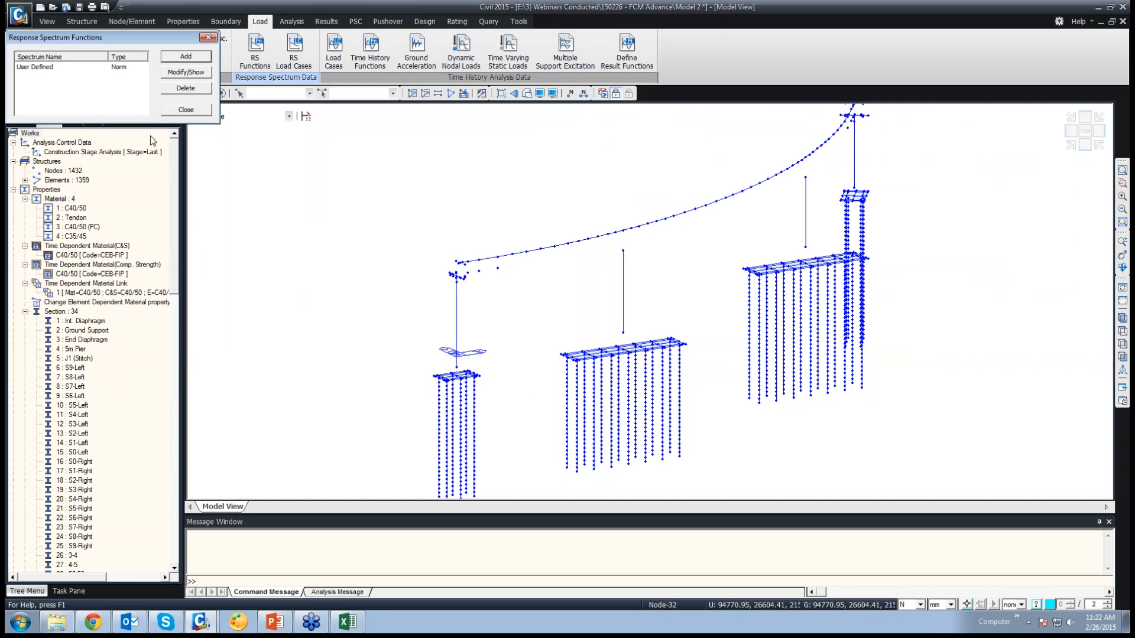
click(178, 111)
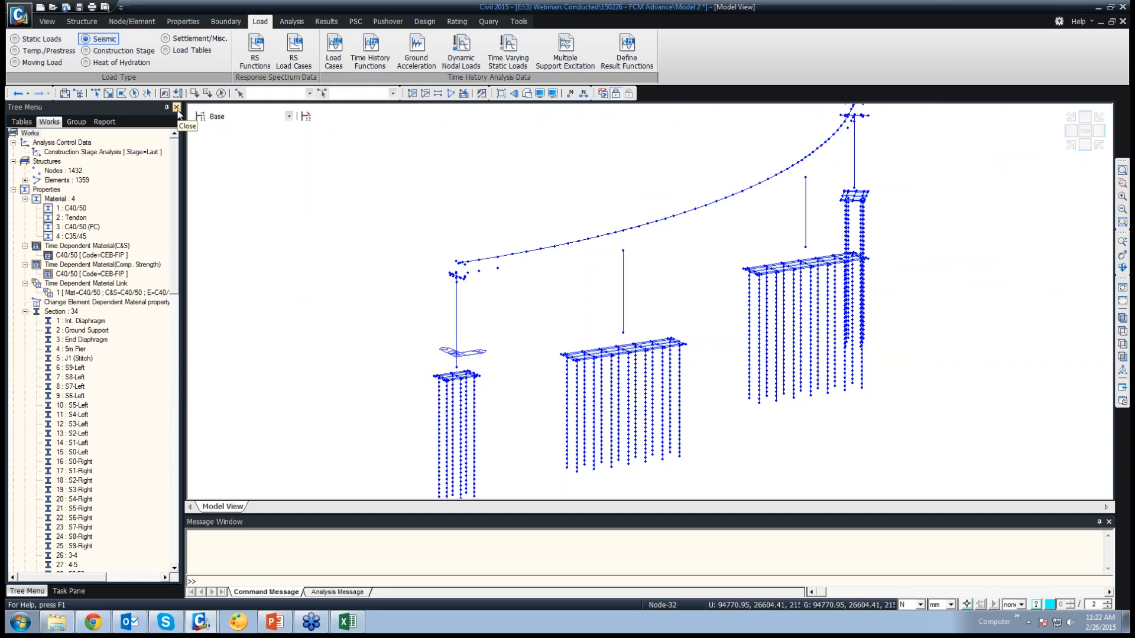
Step: Add response spectrum load case RS - UDF in the X-Y direction, using the User Defined function and the description Global X
click(293, 52)
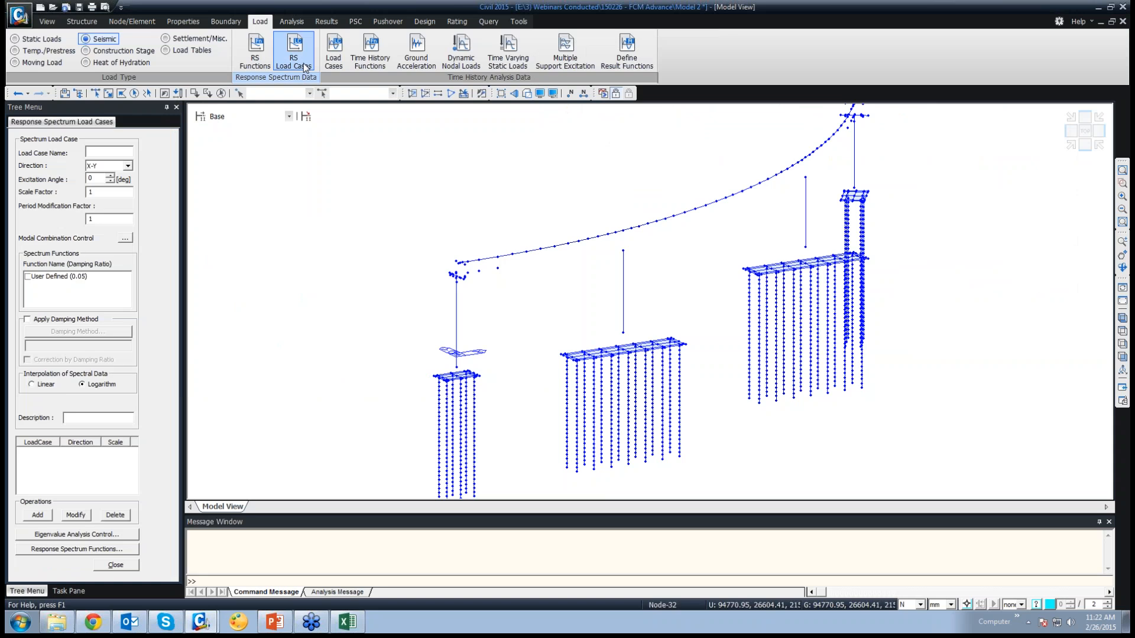
click(113, 153)
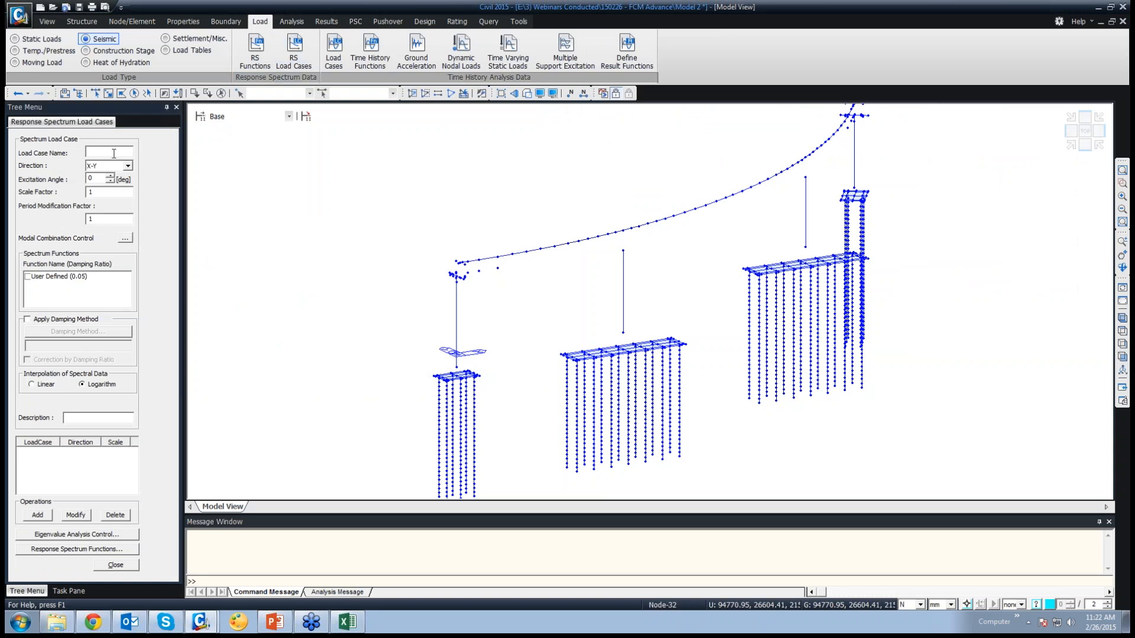
text(RS - UDF)
click(118, 166)
click(27, 276)
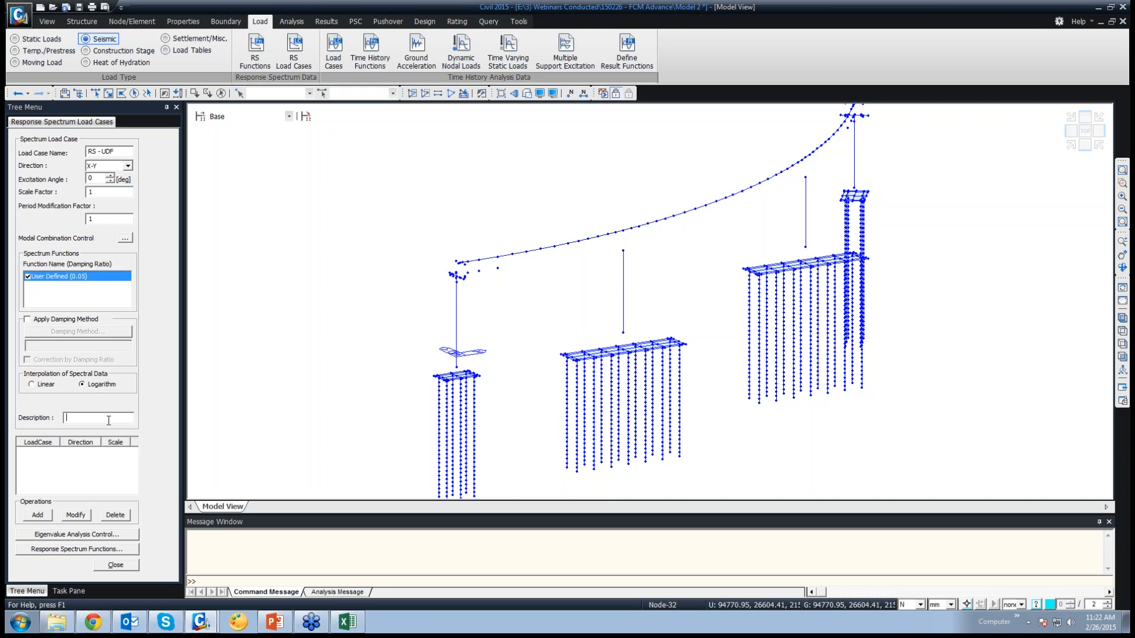
text(Global X)
click(38, 515)
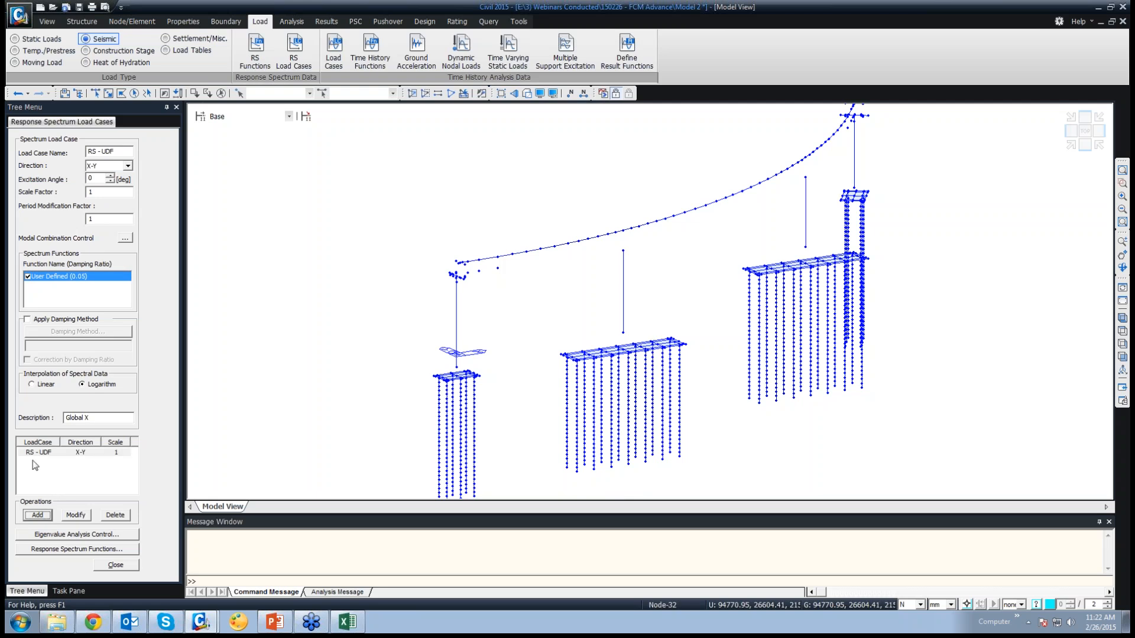
Step: Add response spectrum load case RS Y - UDF with a 90° excitation angle and the description Global Y
click(90, 178)
text(9)
drag(84, 419, 104, 419)
text(Y)
click(37, 515)
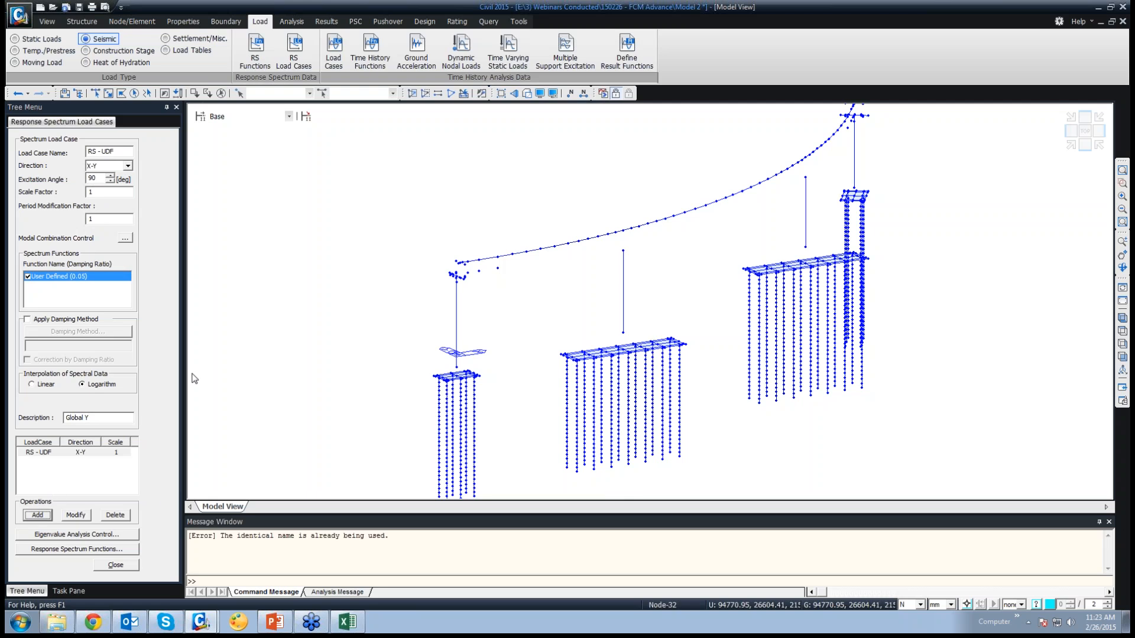
click(99, 151)
text(Y)
click(44, 516)
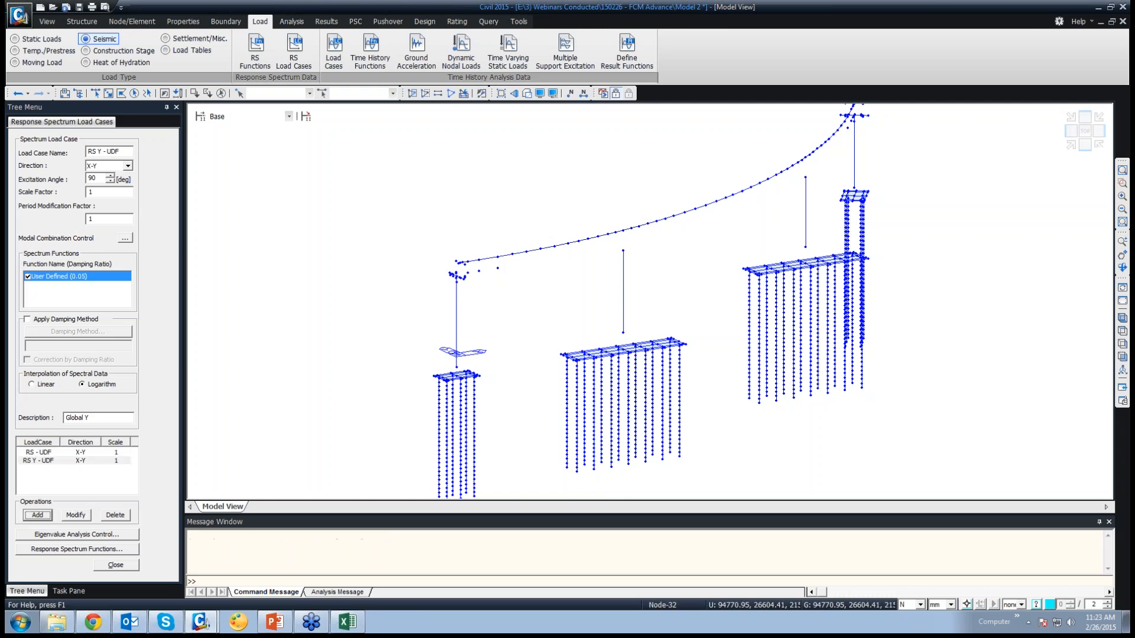
Step: Rename the Global X response spectrum load case as RS X - UDF
click(43, 453)
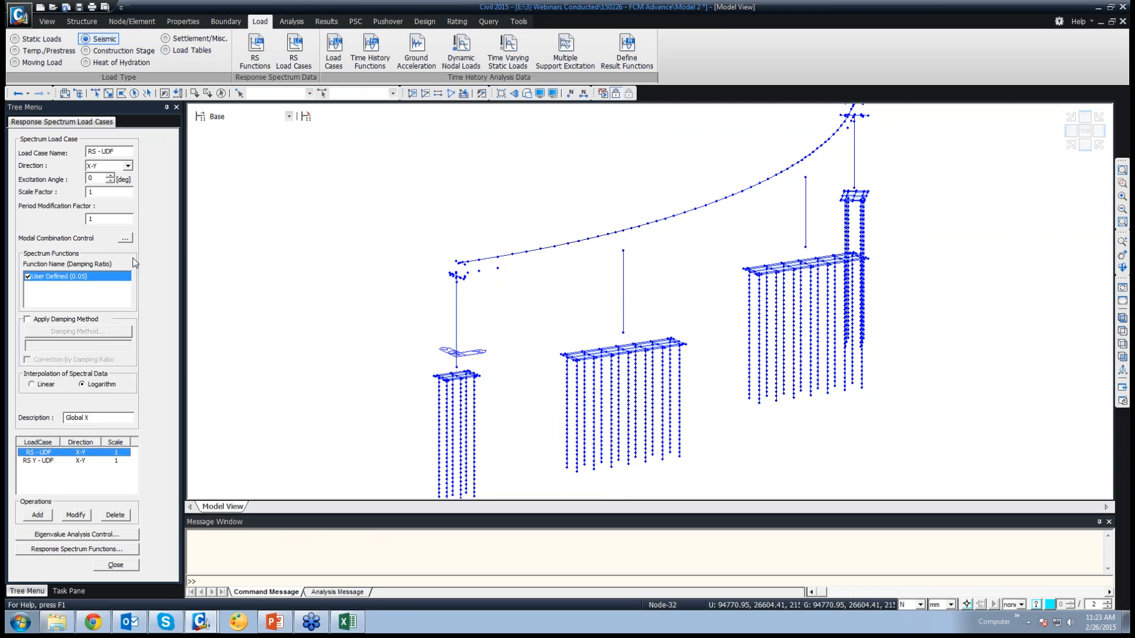
click(97, 149)
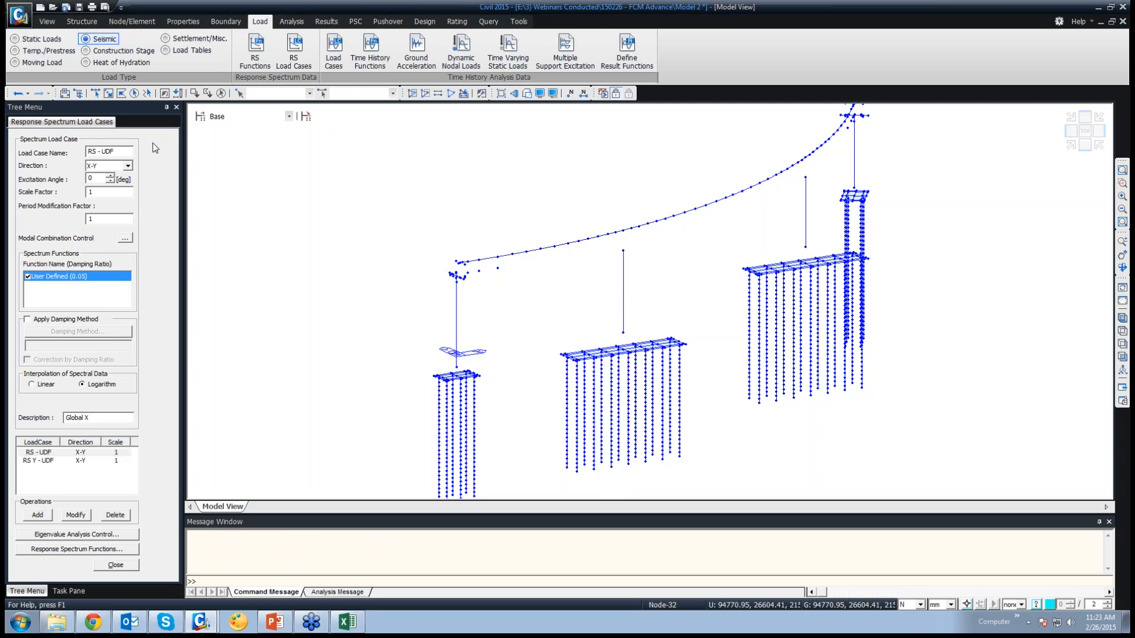
text(X)
click(77, 516)
Step: Add response spectrum load case RS Z - UDF in the Z direction with a scale factor of 0.67
double_click(100, 152)
text(Z)
click(128, 166)
click(111, 185)
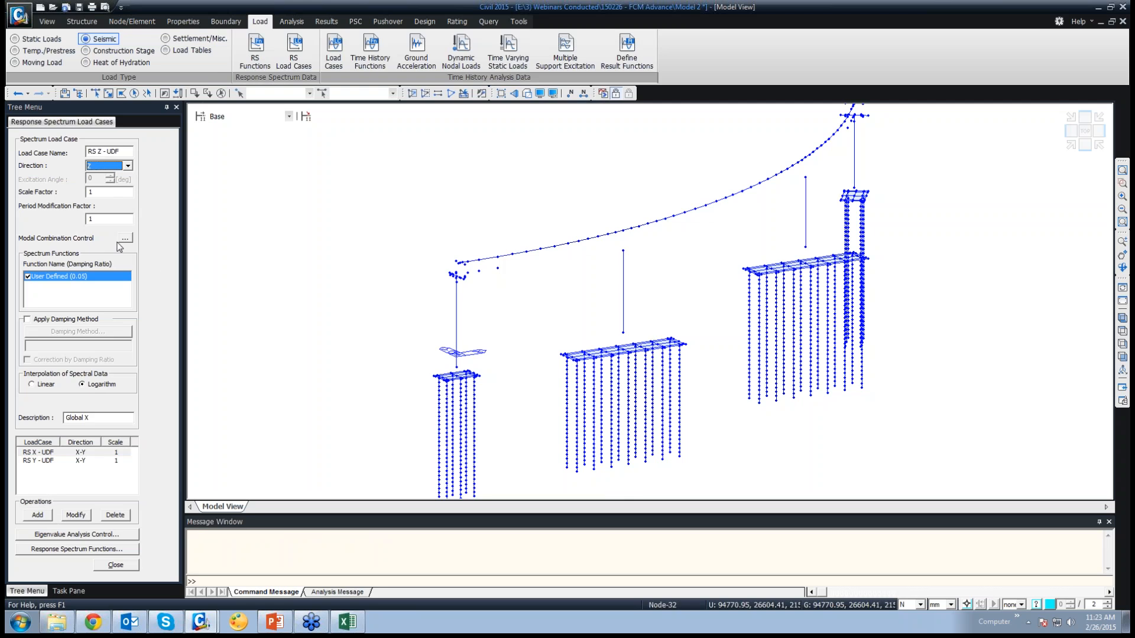
drag(96, 192, 81, 191)
text(0.67)
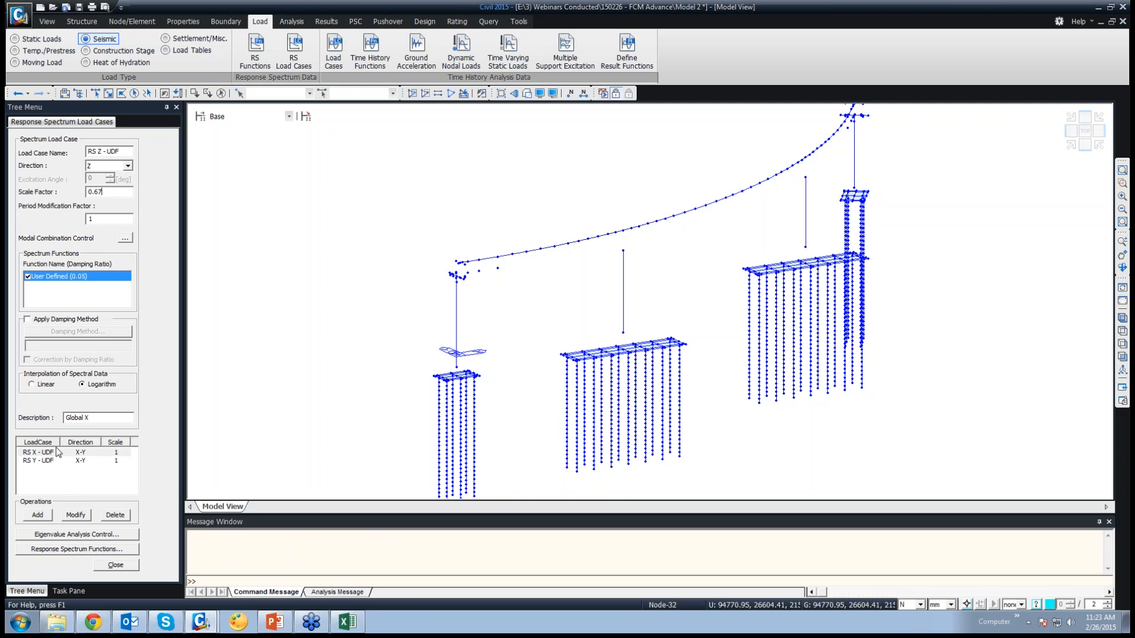
click(50, 519)
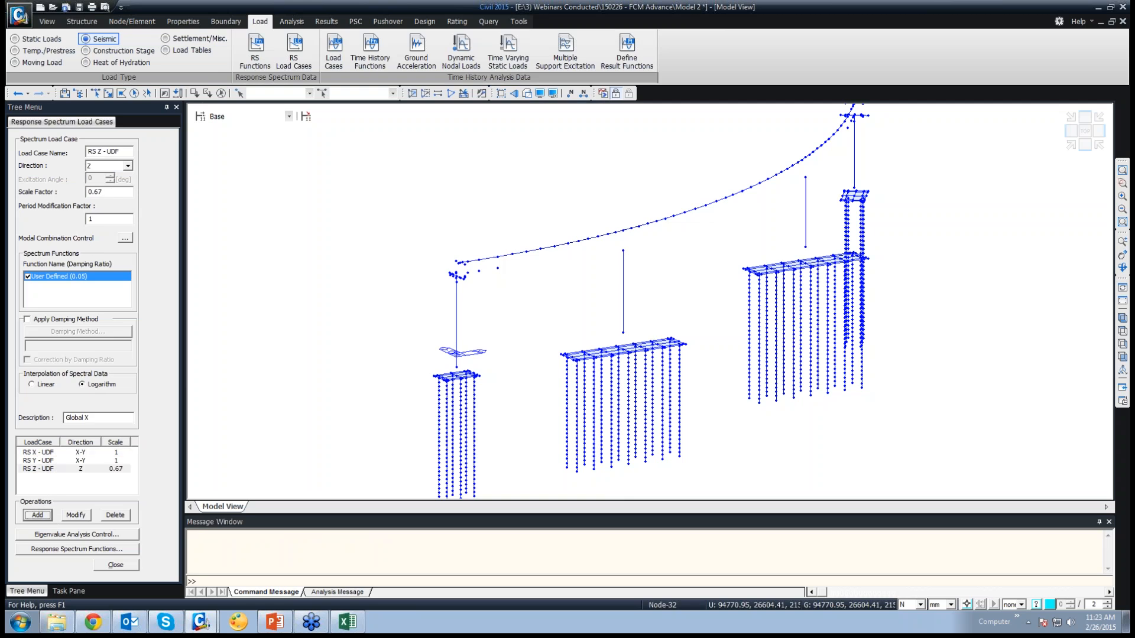
Step: Set the eigenvalue analysis to 20 frequencies and close the response spectrum load case settings
click(122, 534)
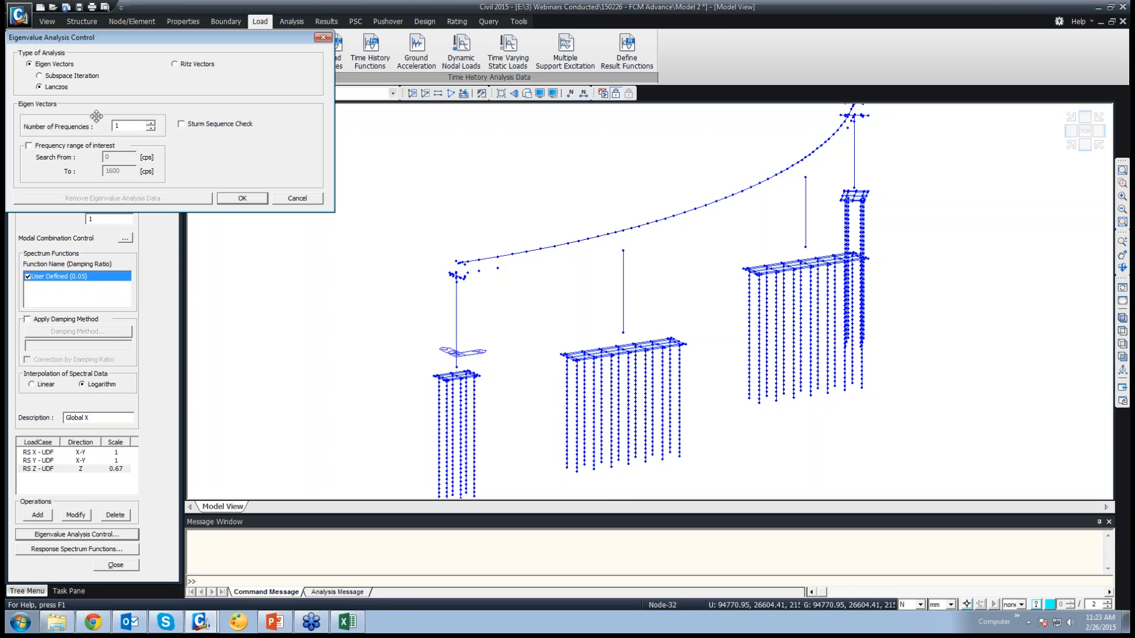
double_click(119, 127)
text(20)
click(239, 199)
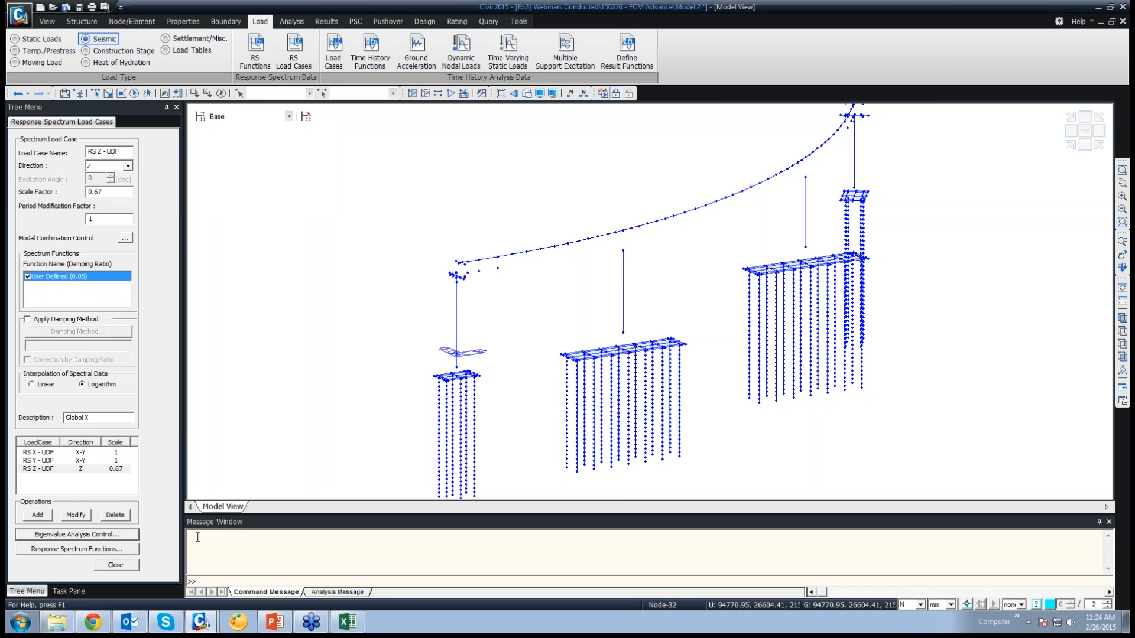
click(115, 565)
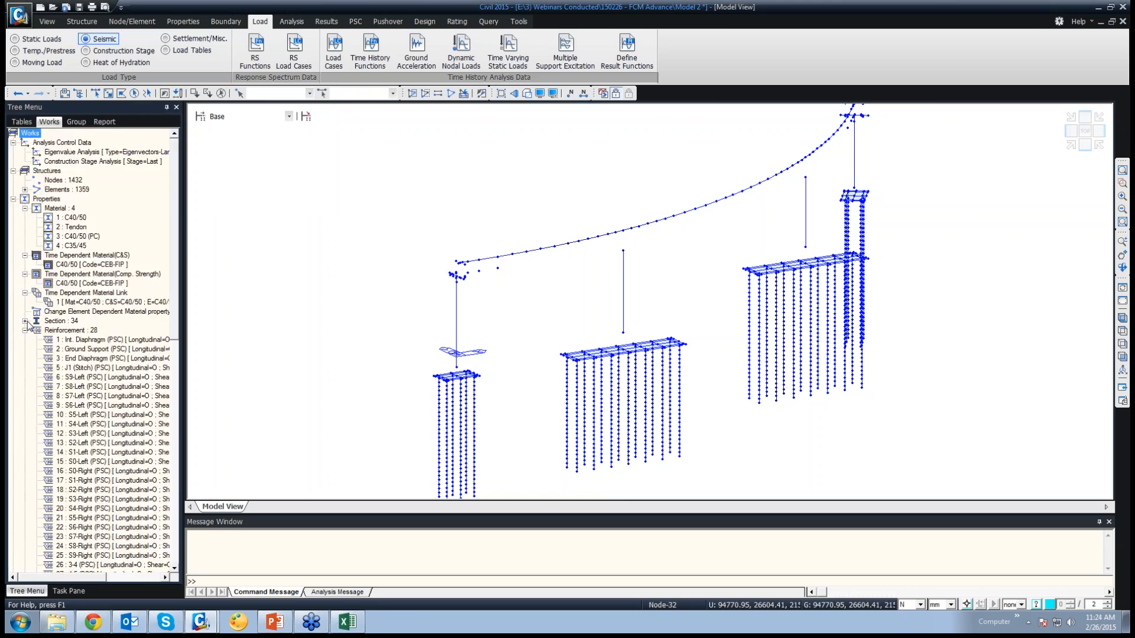
Step: Collapse the Reinforcement, Thickness and Properties branches of the works tree to inspect the response spectrum data
click(25, 330)
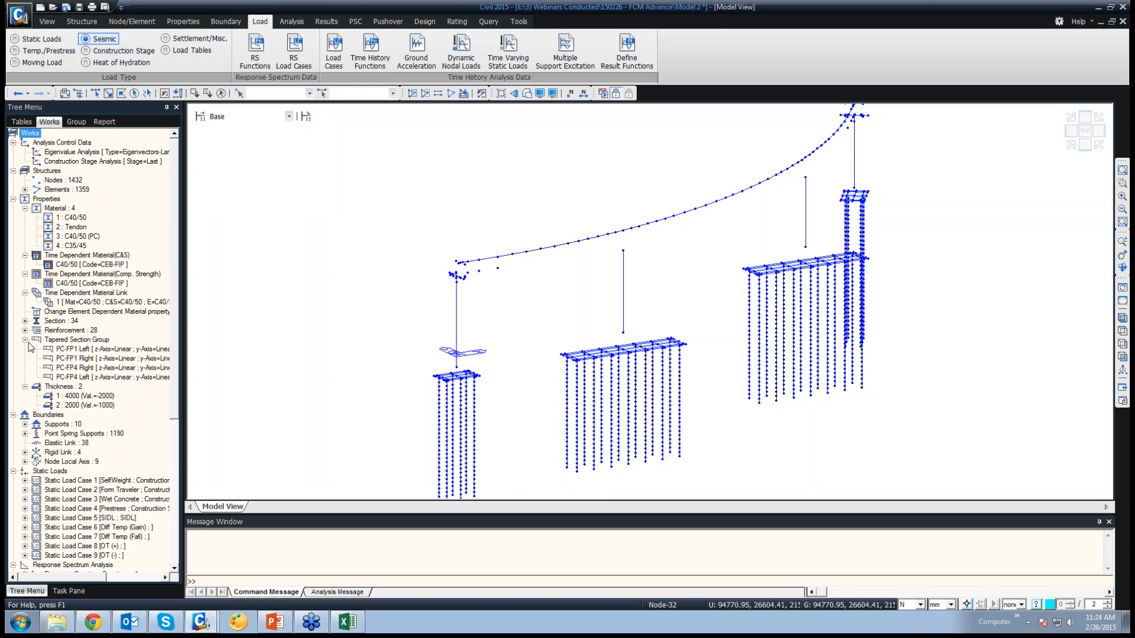
click(25, 387)
click(13, 200)
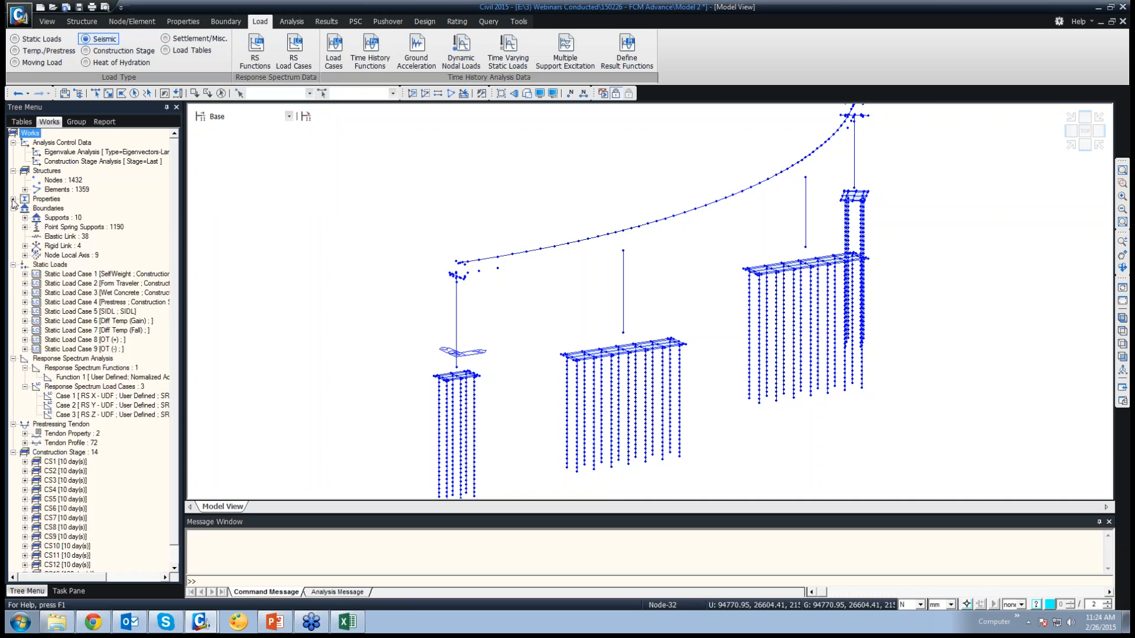
Step: Examine the response spectrum load cases RS X - UDF, RS Y - UDF and RS Z - UDF in the works tree
click(82, 377)
click(97, 396)
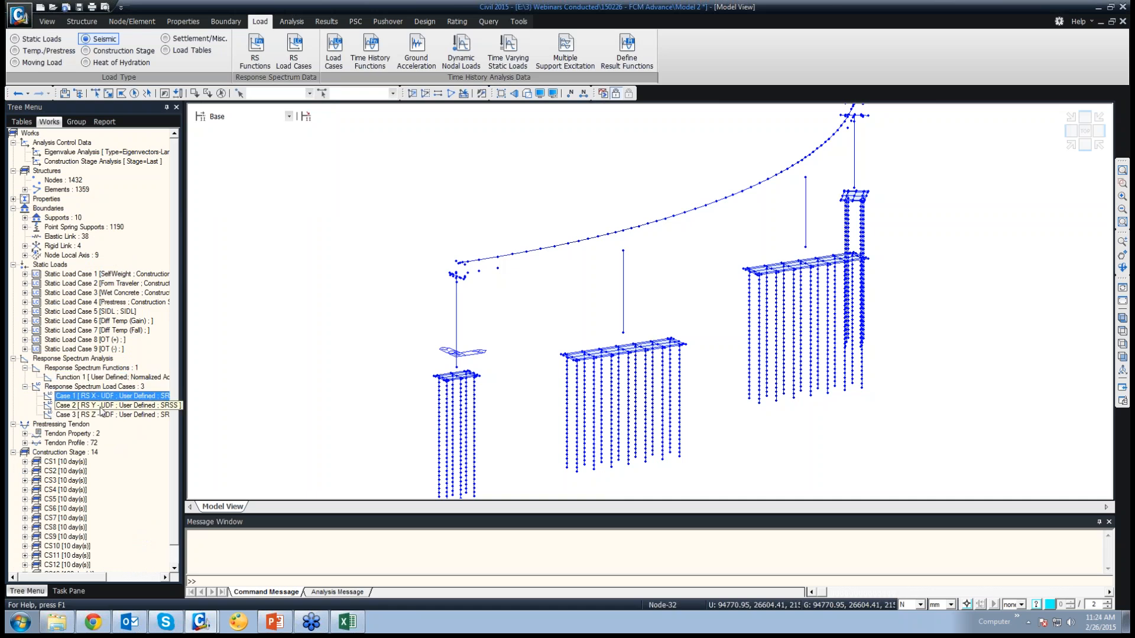
click(102, 406)
click(102, 415)
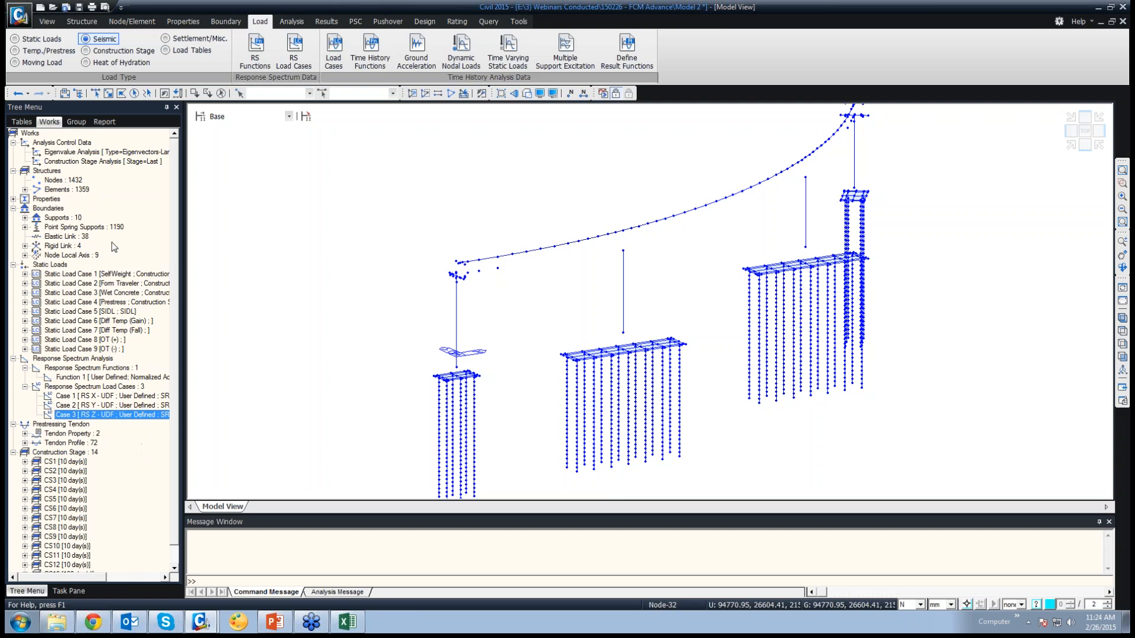
Step: Add settlement group P1 with a displacement of -10 mm at node 803, the base of the first pier
click(181, 40)
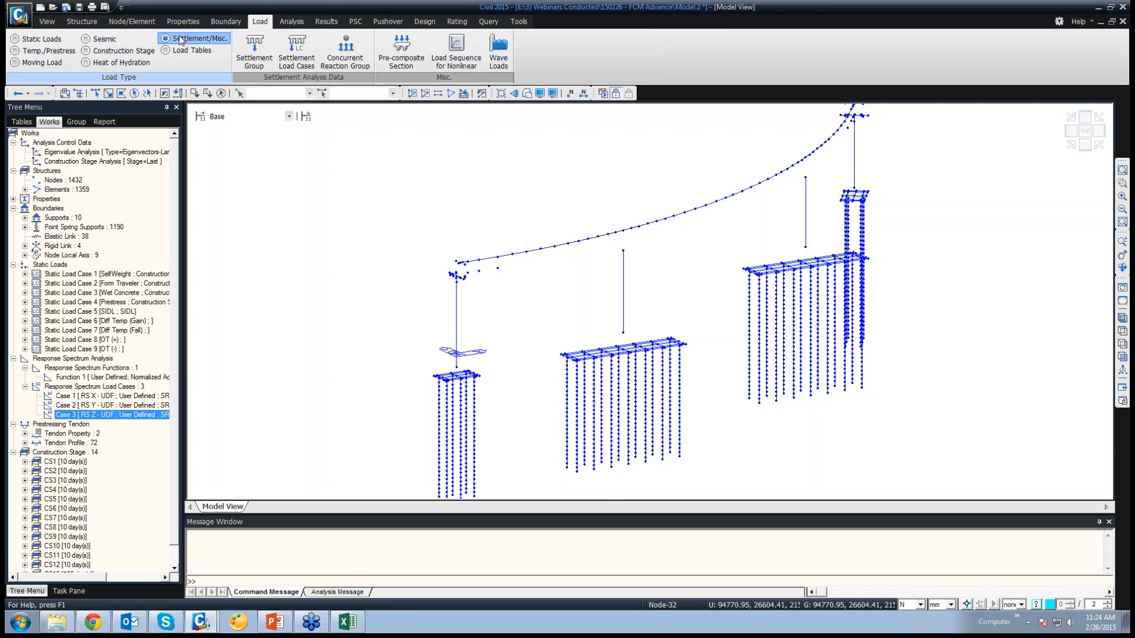
click(259, 66)
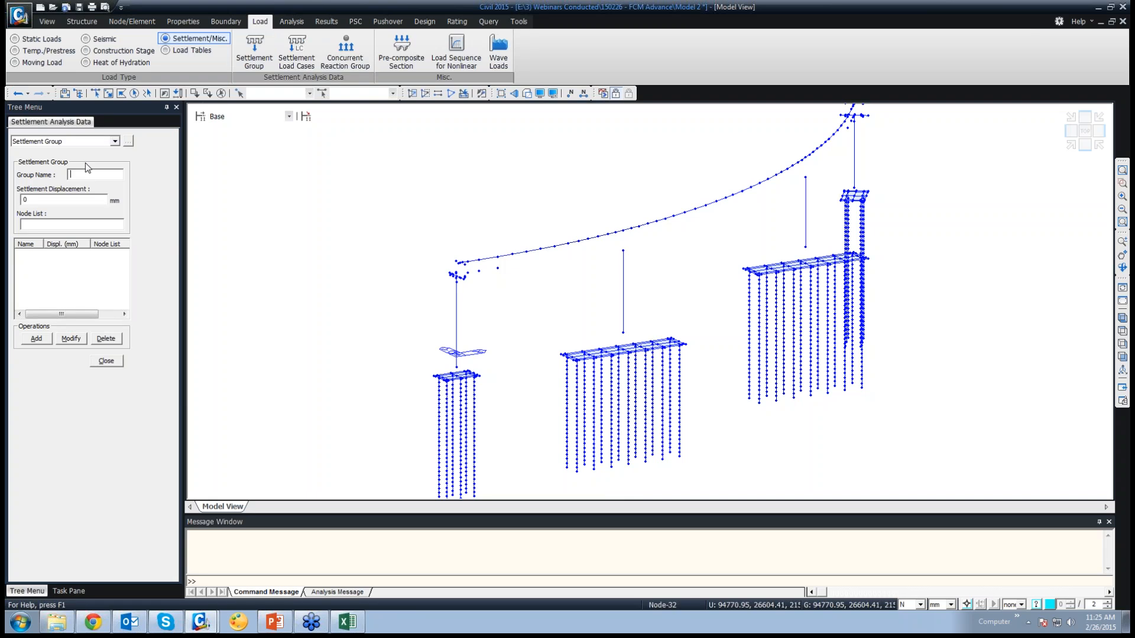
text(P1)
click(23, 201)
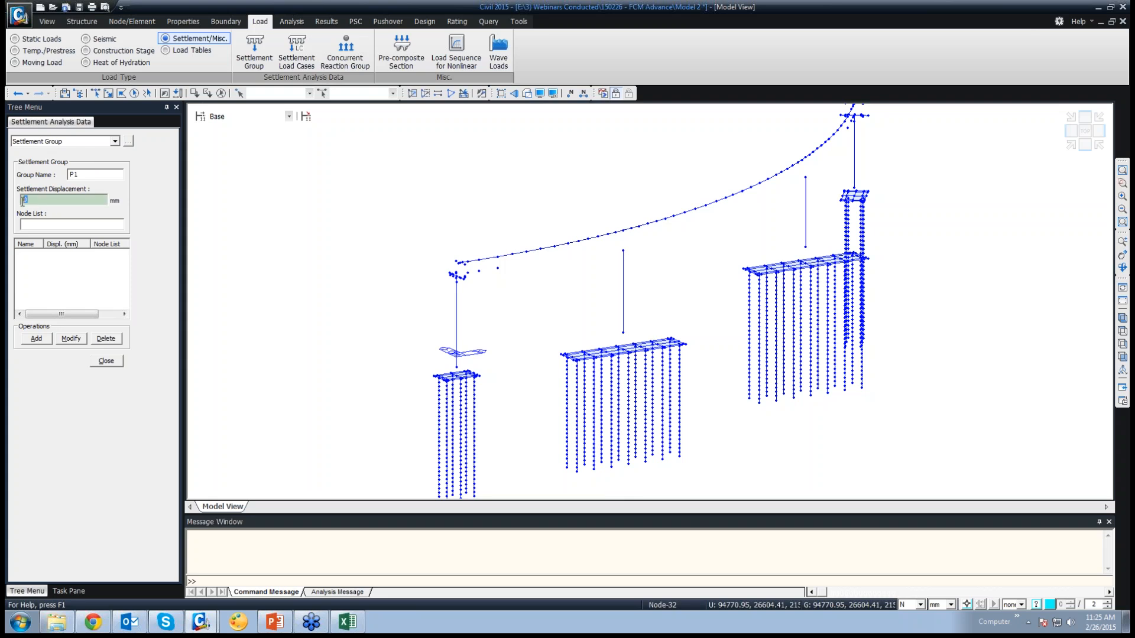
text(-1)
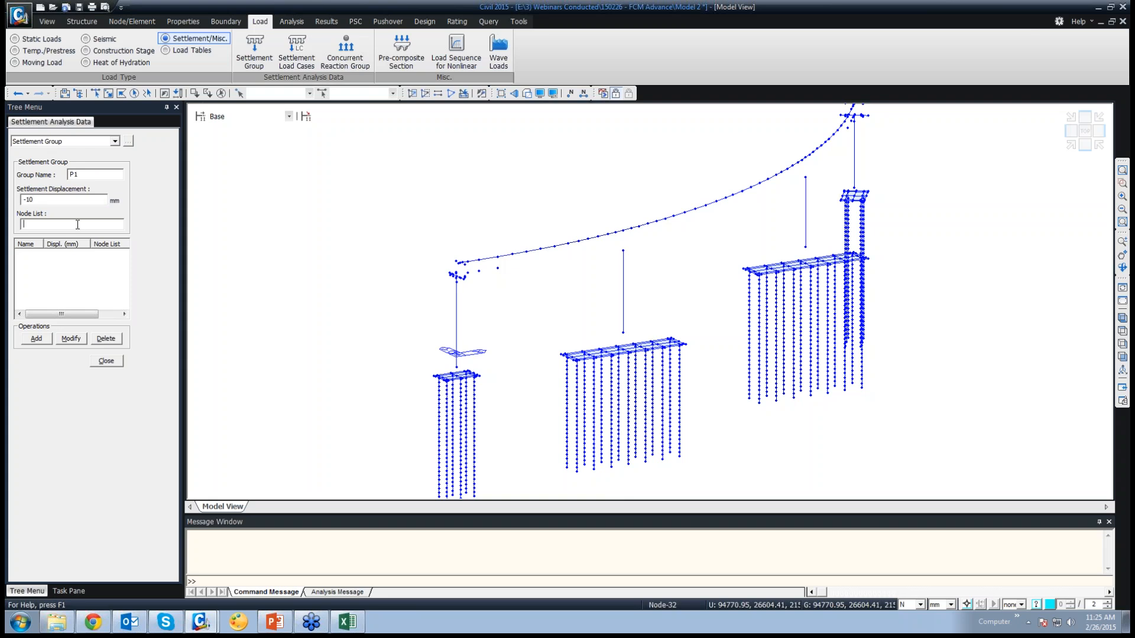
click(109, 94)
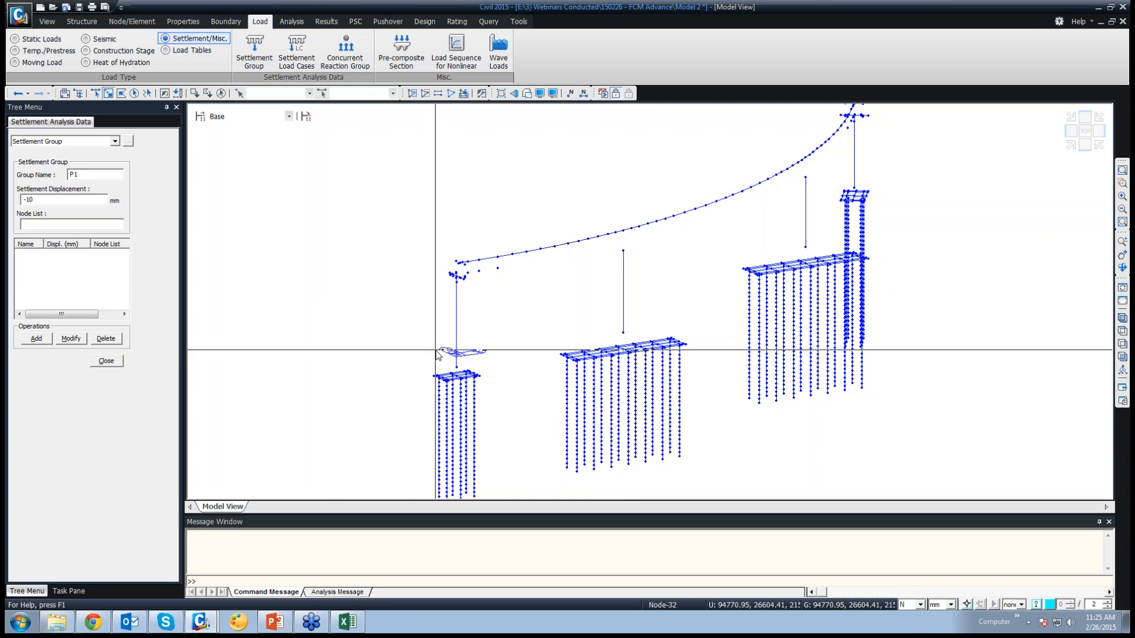
drag(452, 361, 461, 369)
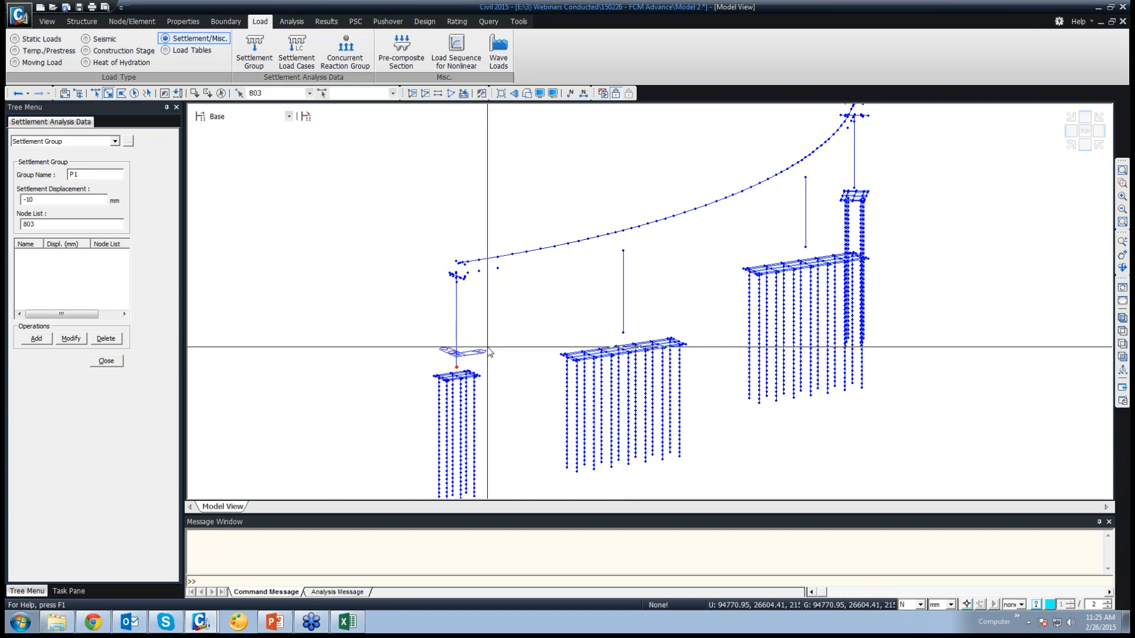
click(32, 342)
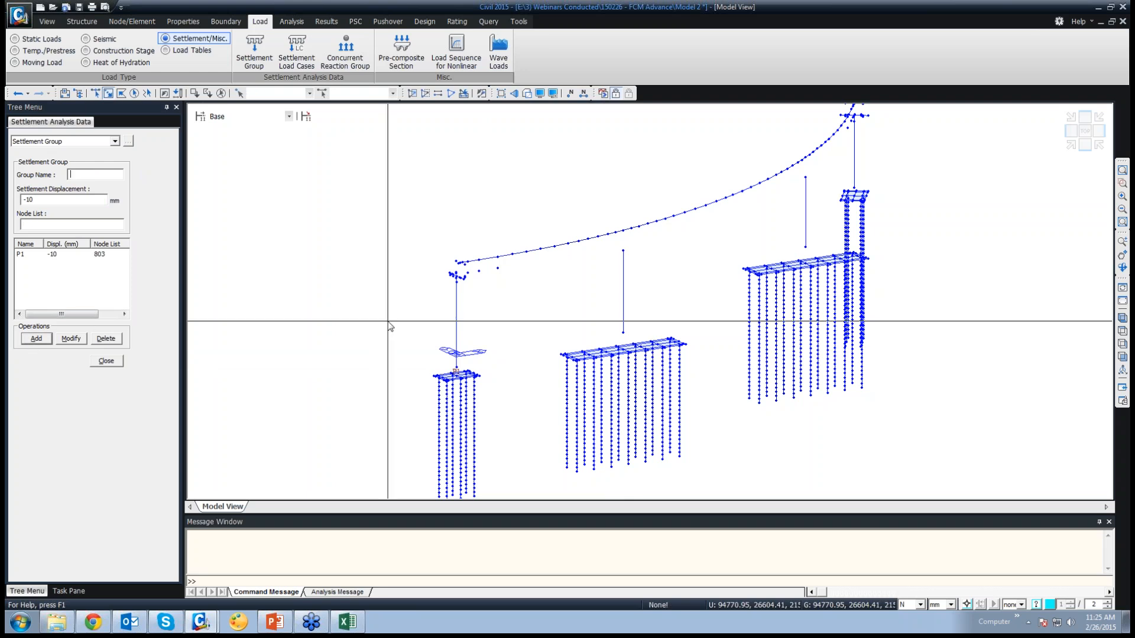
Step: Add settlement group P2 with a displacement of -10 mm at node 59, the base of the second pier
click(76, 174)
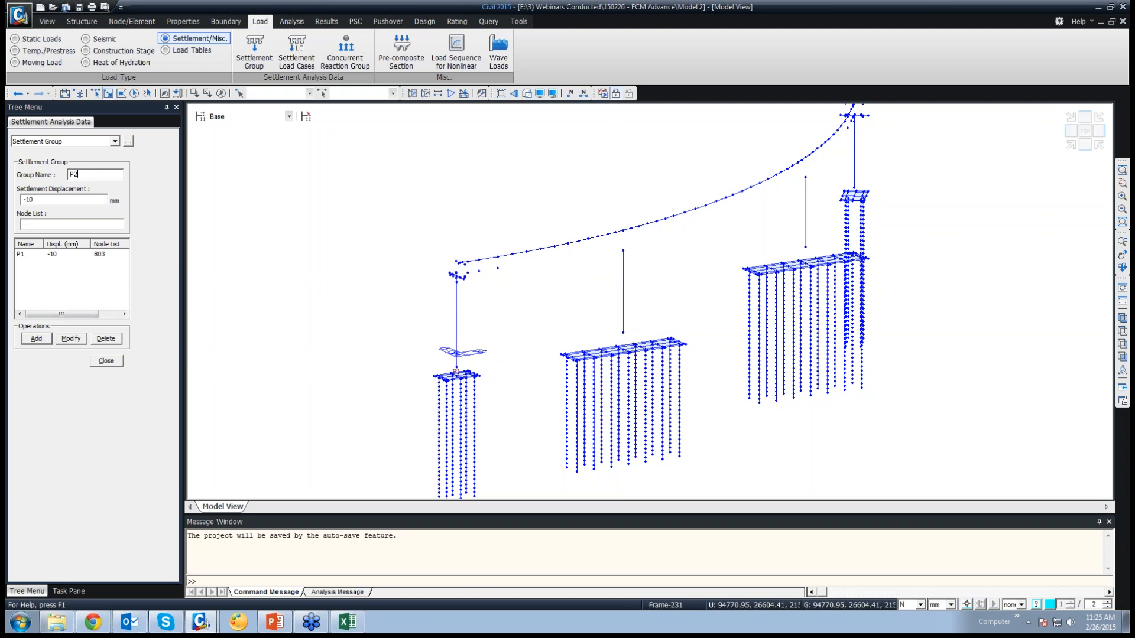
click(624, 333)
click(35, 339)
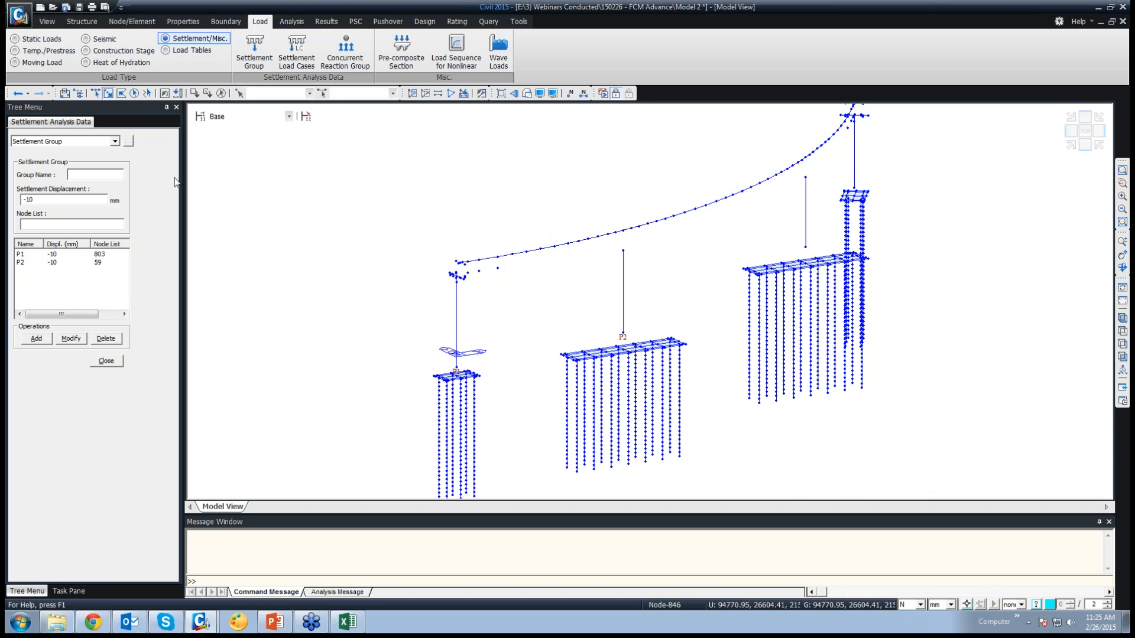
Step: Add settlement group P4 with a displacement of -10 mm at the base node of the far end pier and close the group settings
click(93, 178)
click(853, 188)
click(36, 340)
click(106, 361)
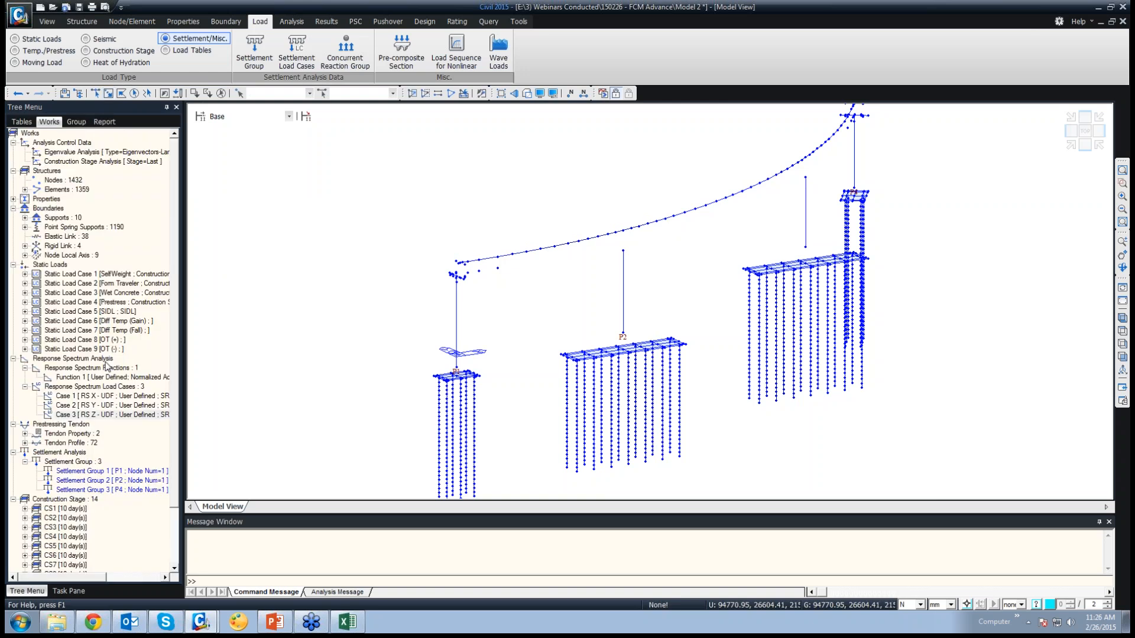
Step: Add a settlement load case named Settlement containing groups P1, P2 and P4, with Smin 1, Smax 3 and scale factor 1
click(297, 58)
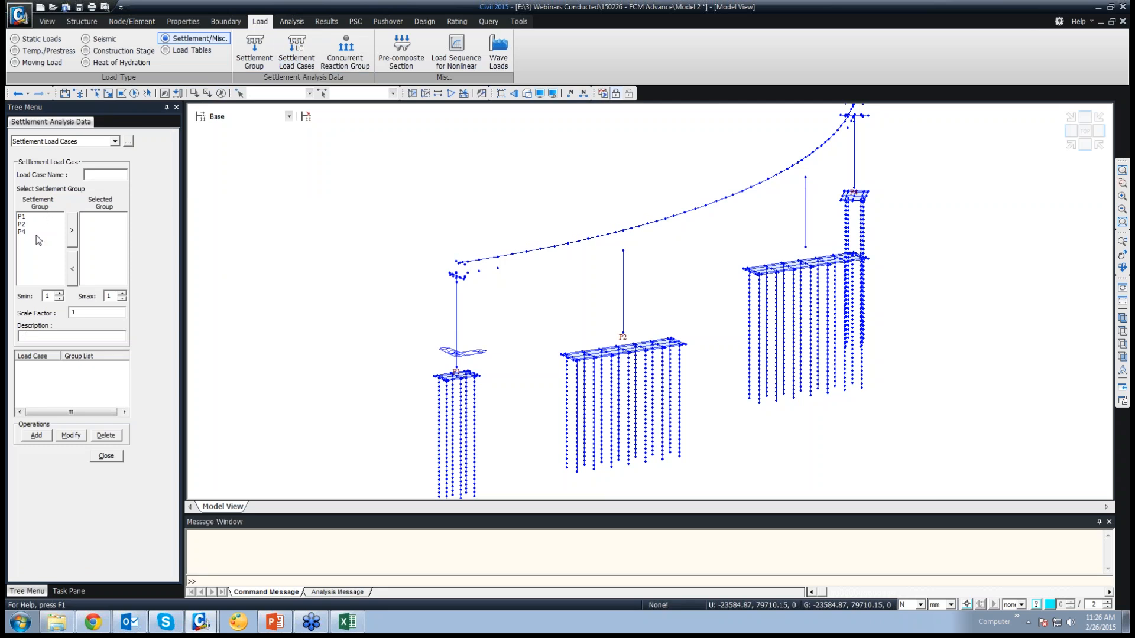
click(23, 217)
shift+click(22, 233)
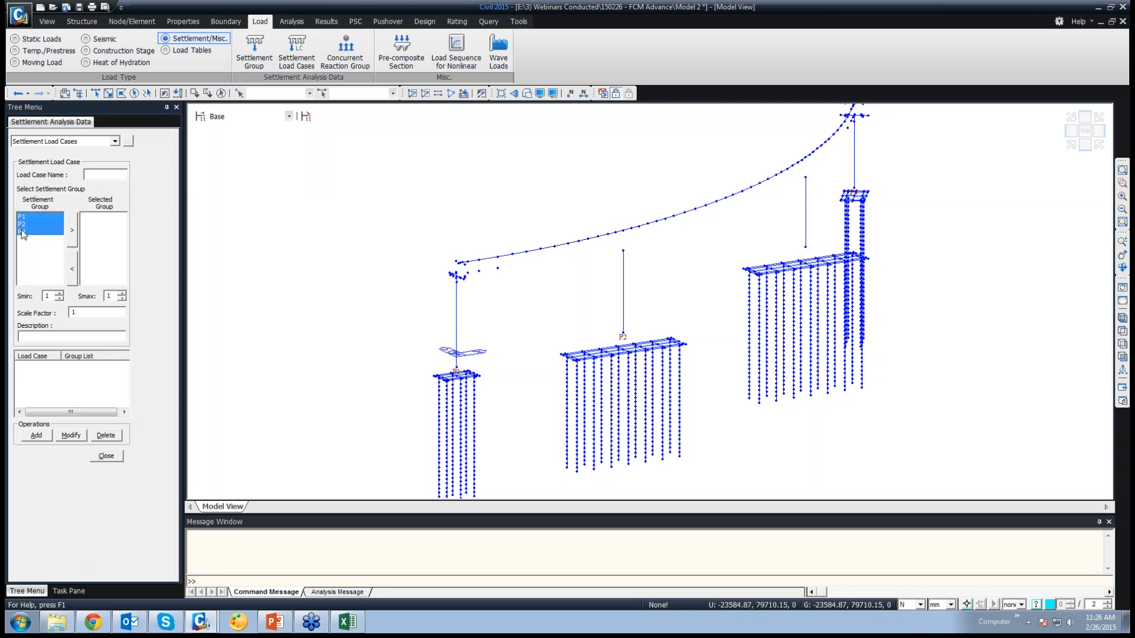
click(72, 230)
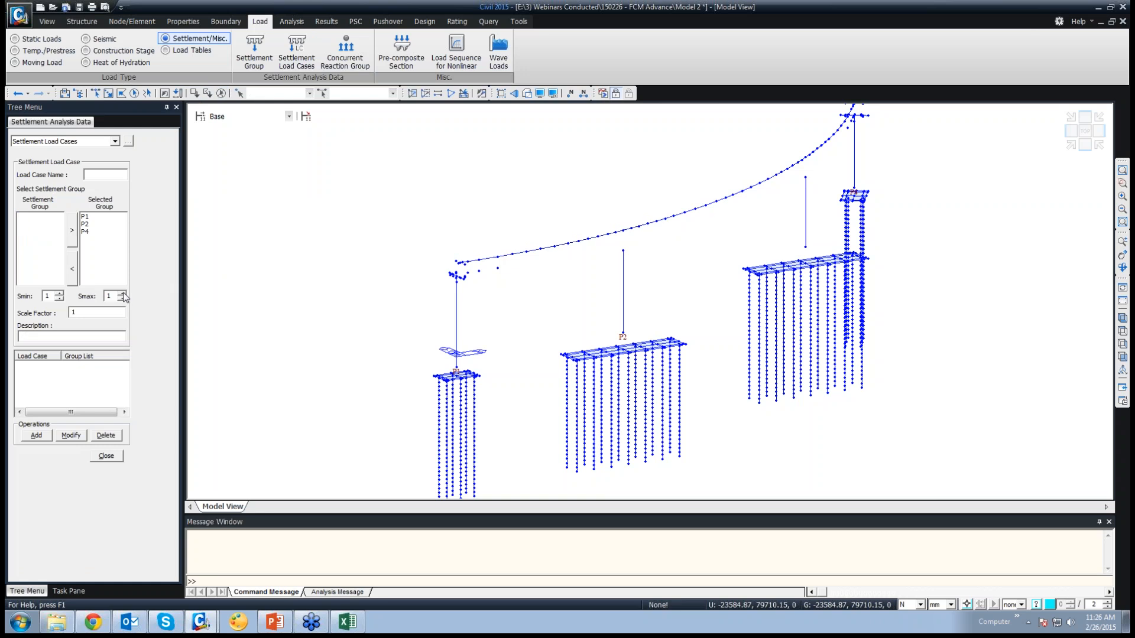
click(123, 297)
text(3)
click(96, 176)
text(SEttlement)
click(36, 435)
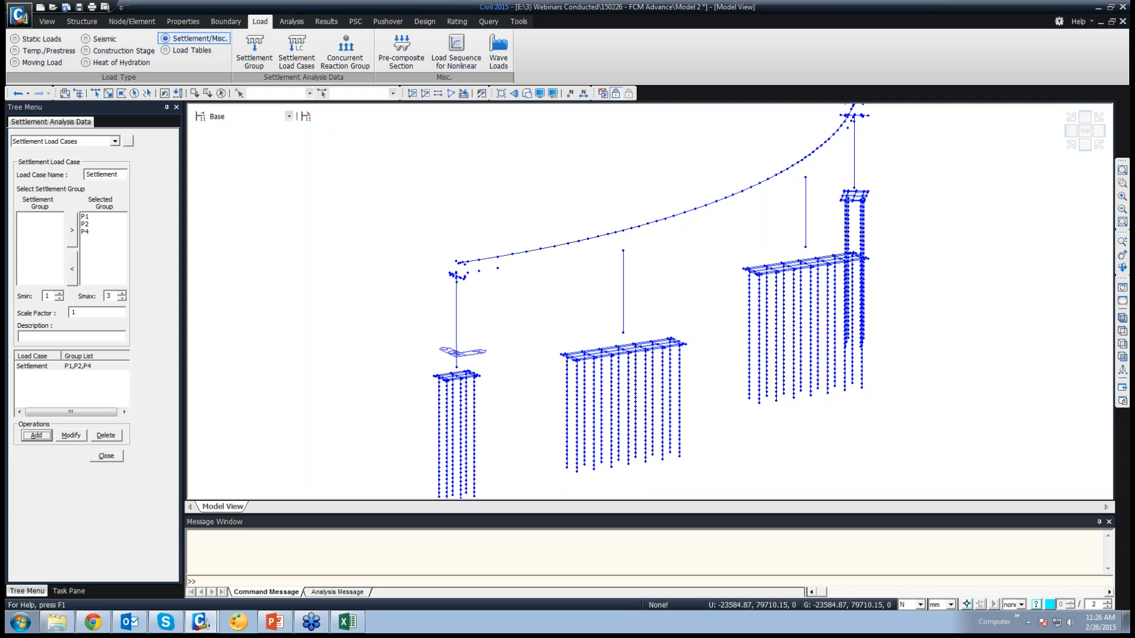
click(112, 459)
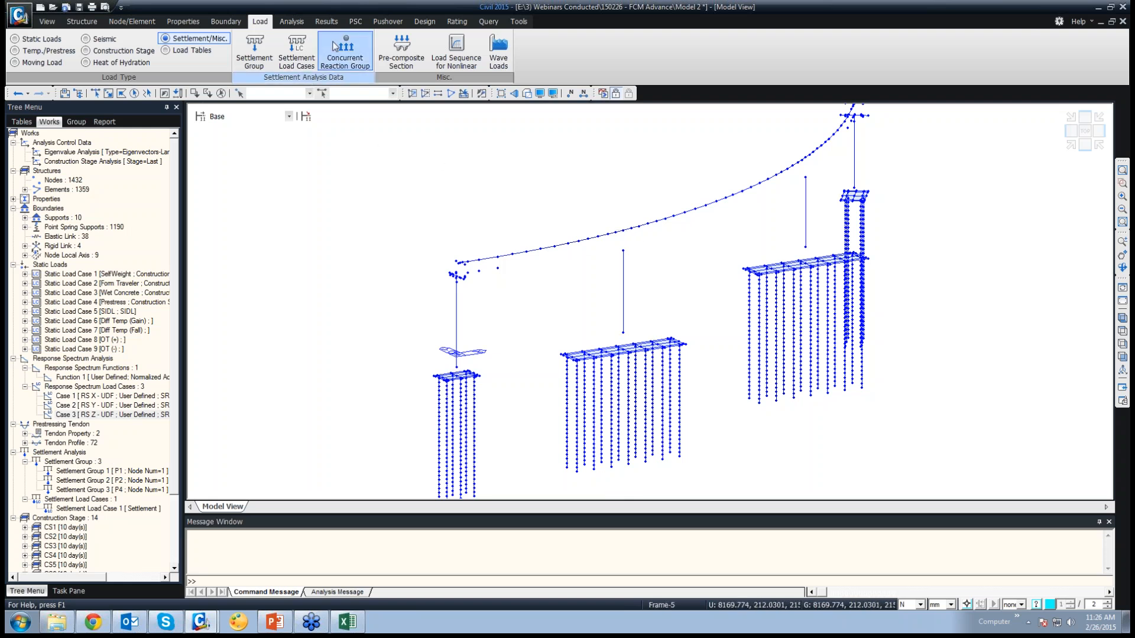
Step: Auto-generate the concrete design load combinations to Eurocode 0, using both load factors for permanent, prestress and settlement loads
click(322, 22)
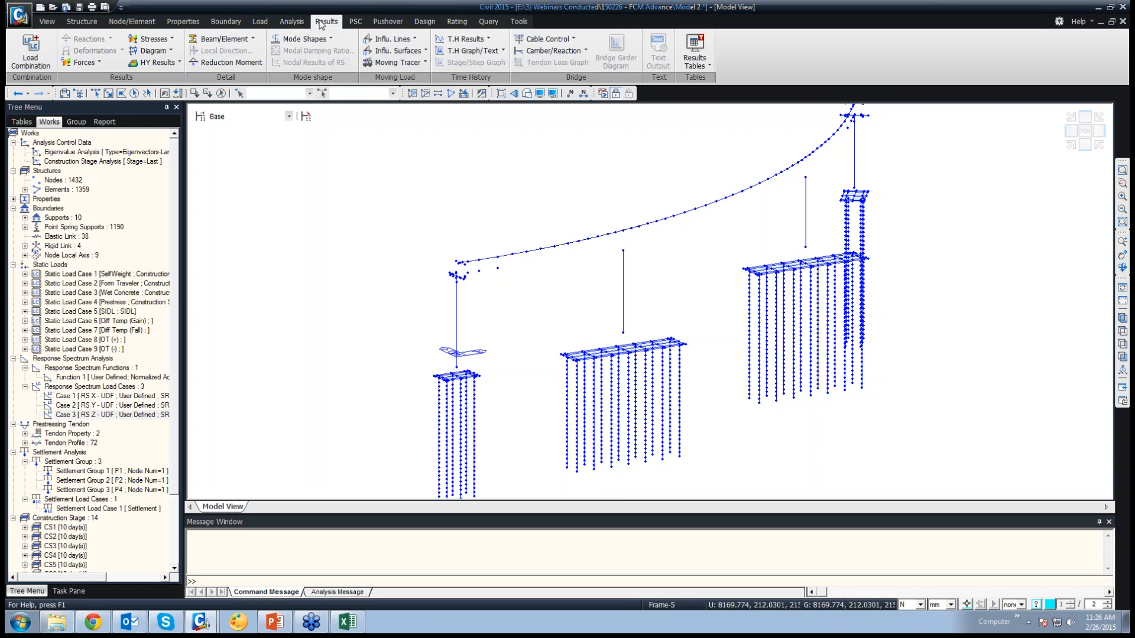
click(50, 52)
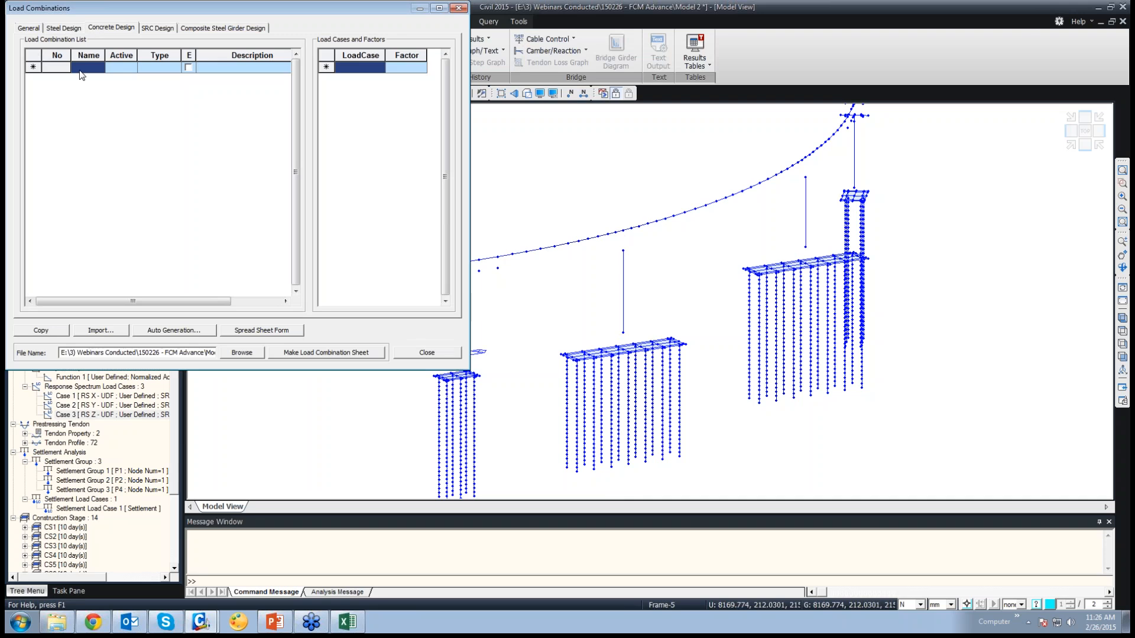
click(178, 331)
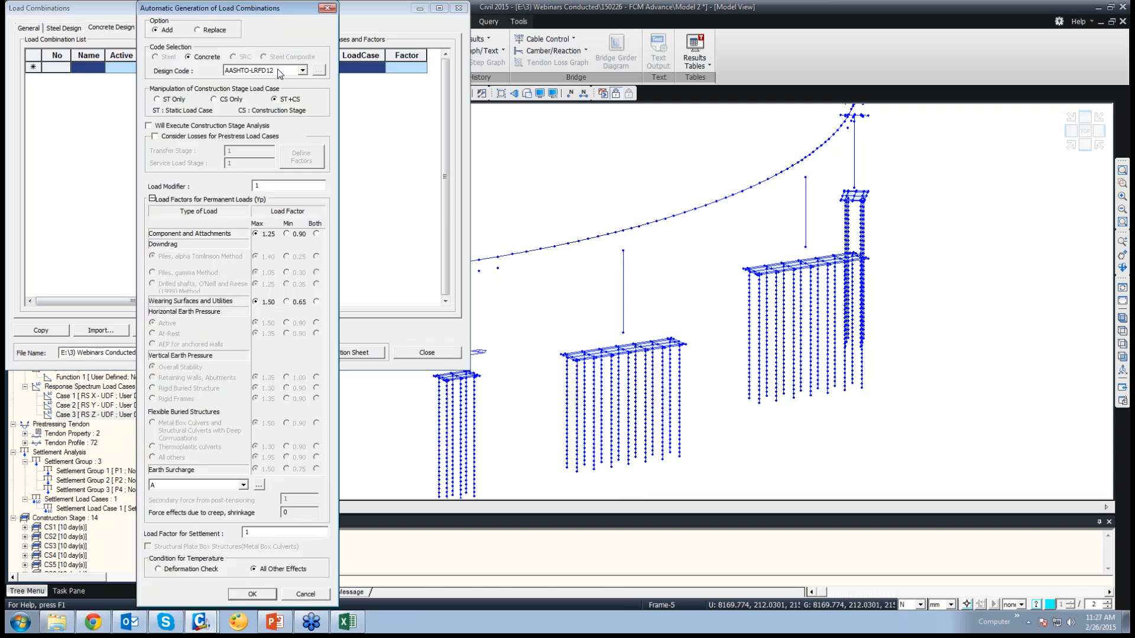
click(280, 71)
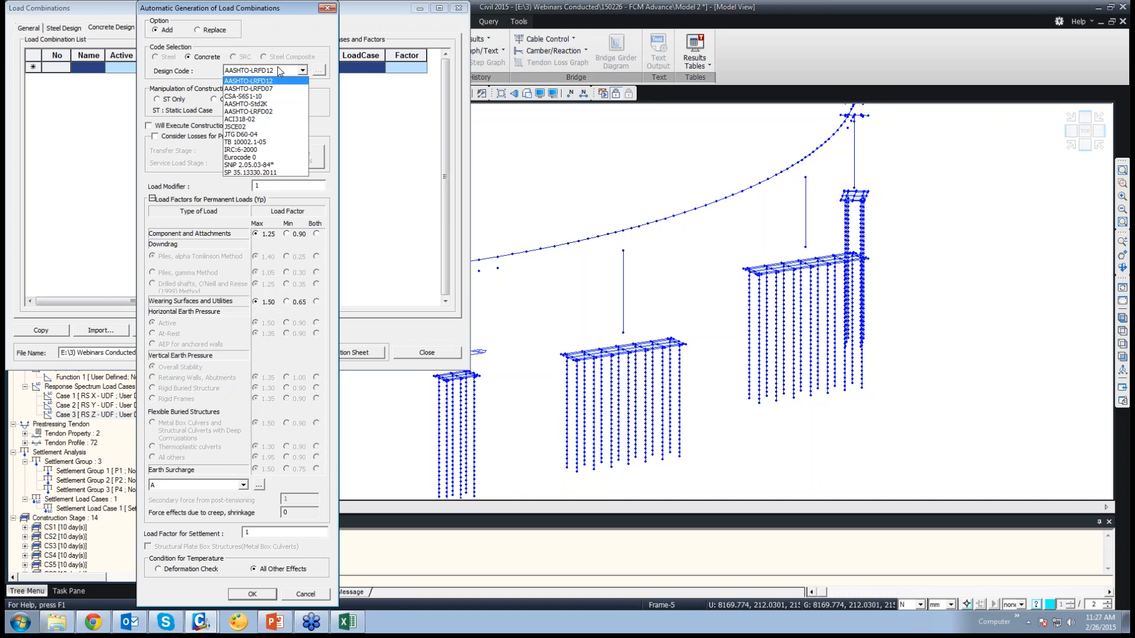
click(294, 158)
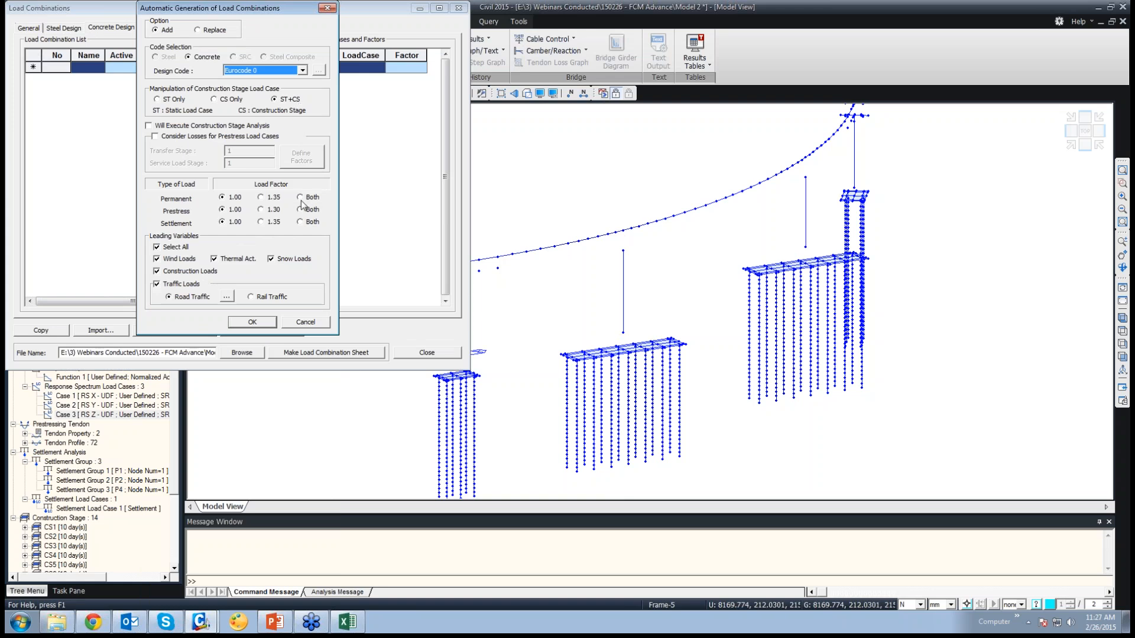
click(300, 197)
click(301, 210)
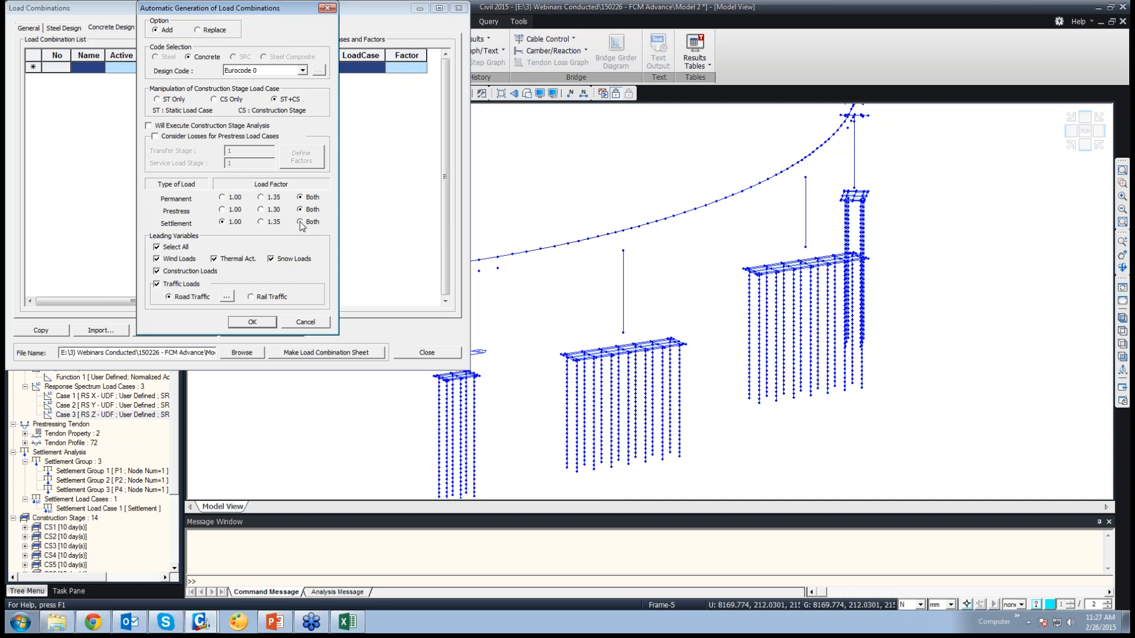
click(301, 222)
click(252, 322)
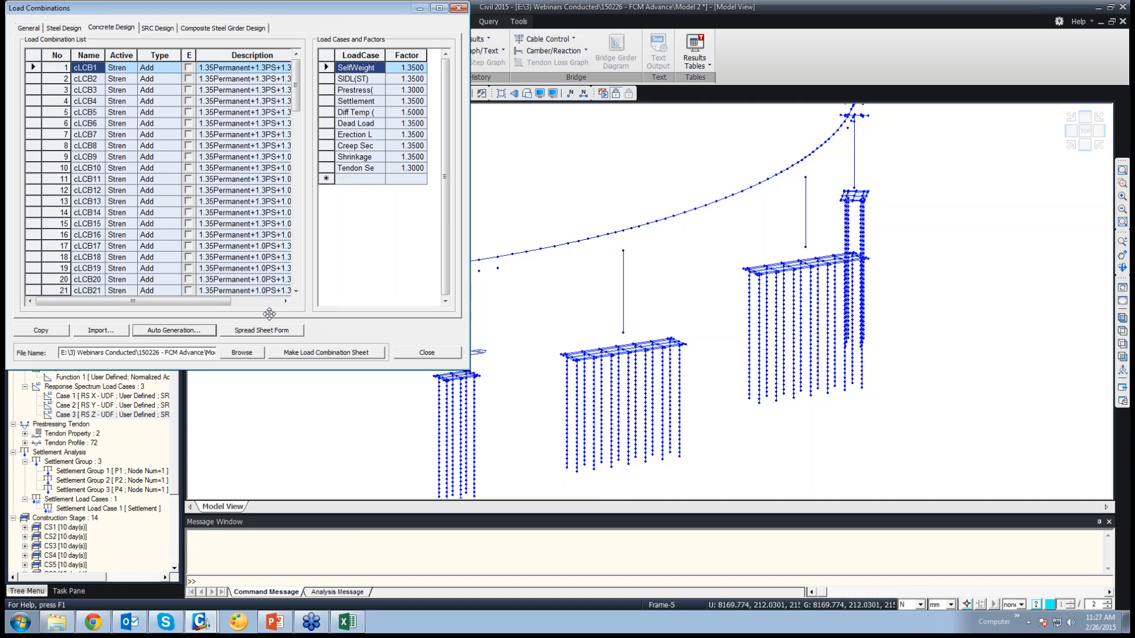
drag(298, 96, 303, 278)
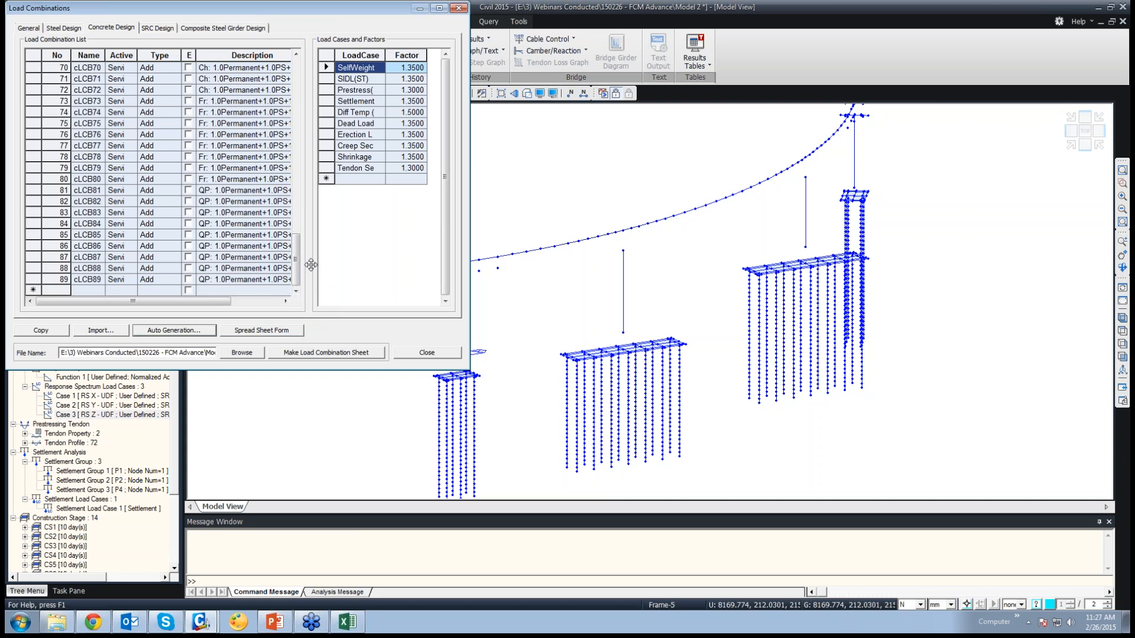
click(427, 352)
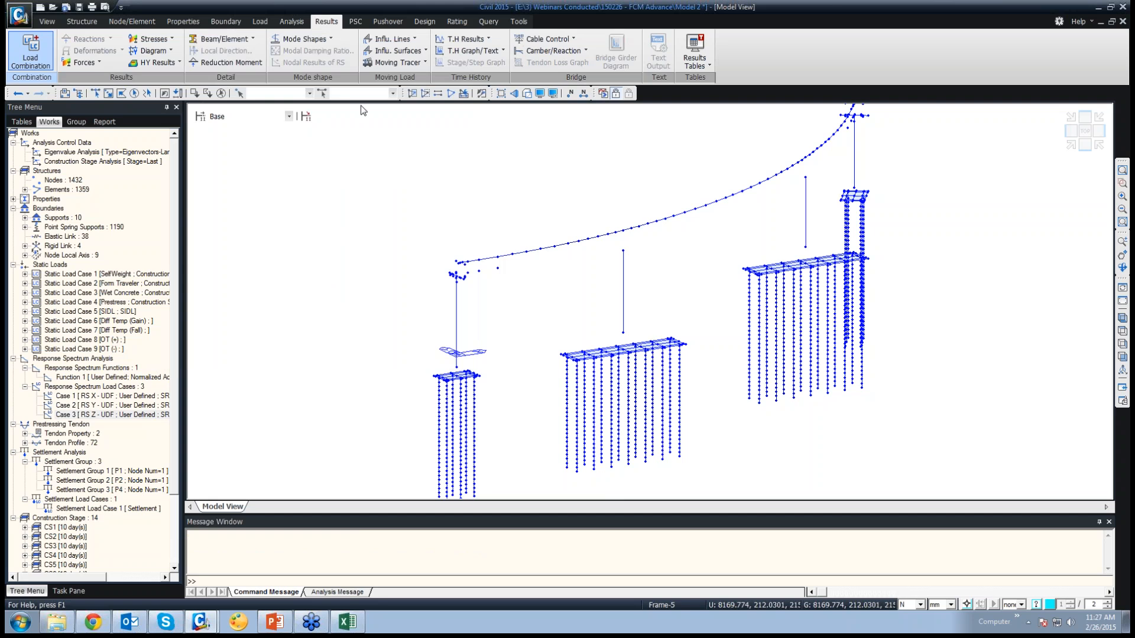
Step: Set the PSC design parameters to Eurocode2-2:05 with the Recommended national annex and all output parameters selected
click(356, 22)
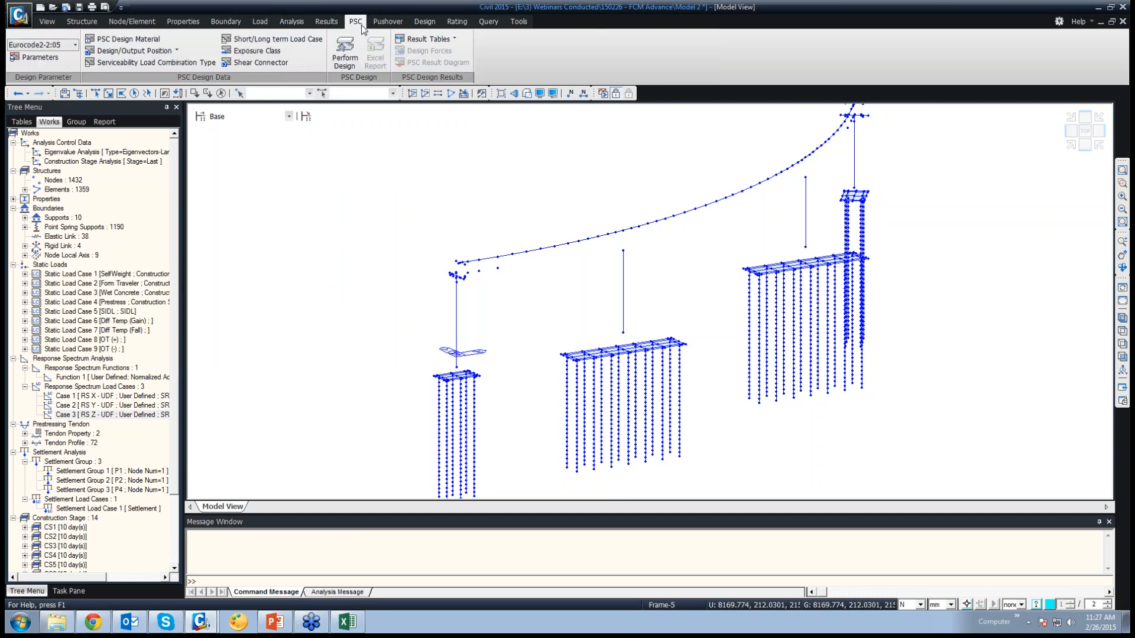
click(40, 57)
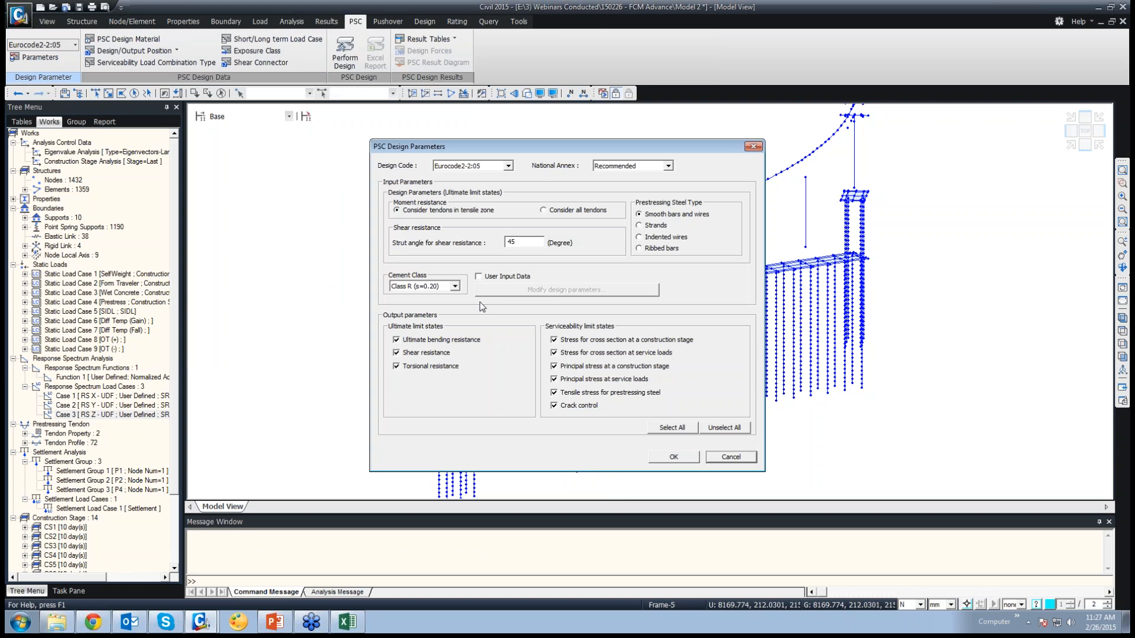
click(670, 428)
click(613, 167)
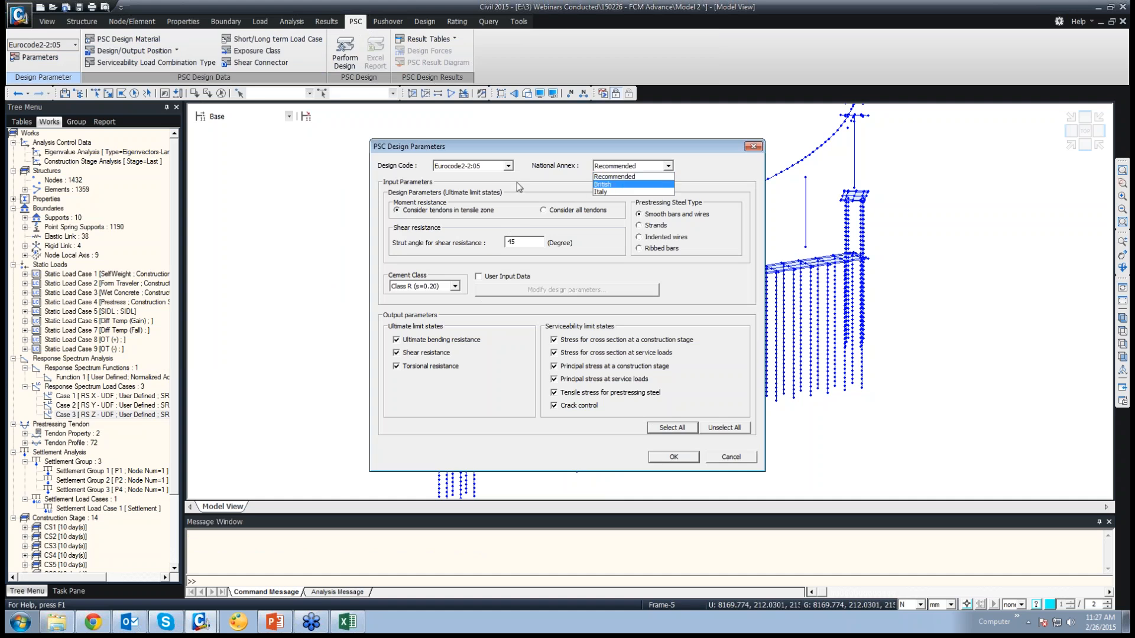
click(550, 190)
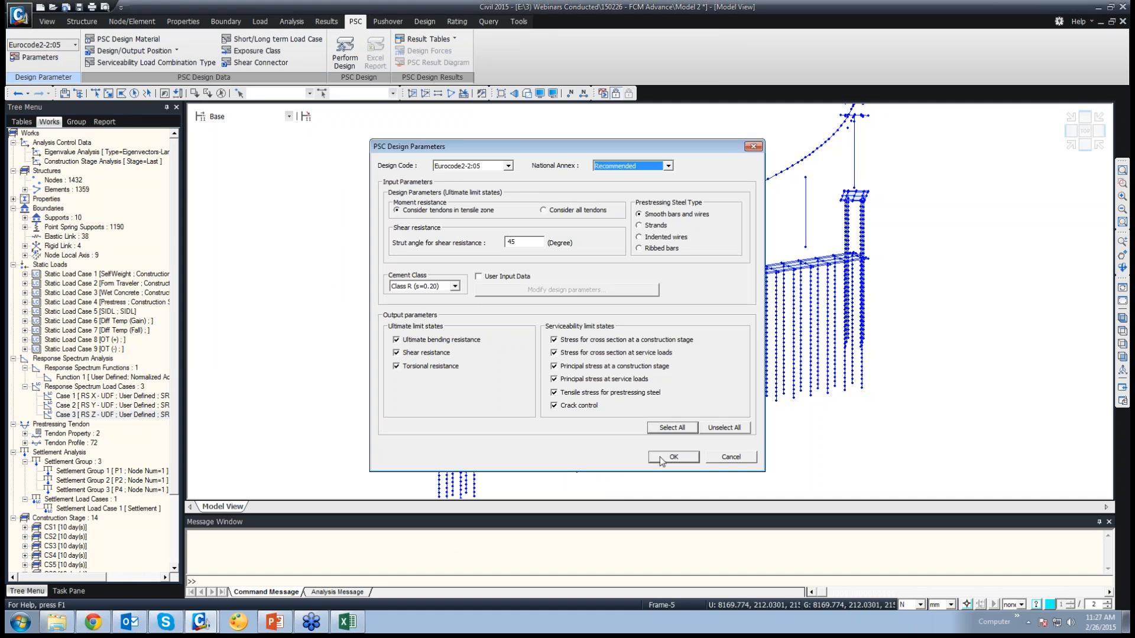
click(677, 458)
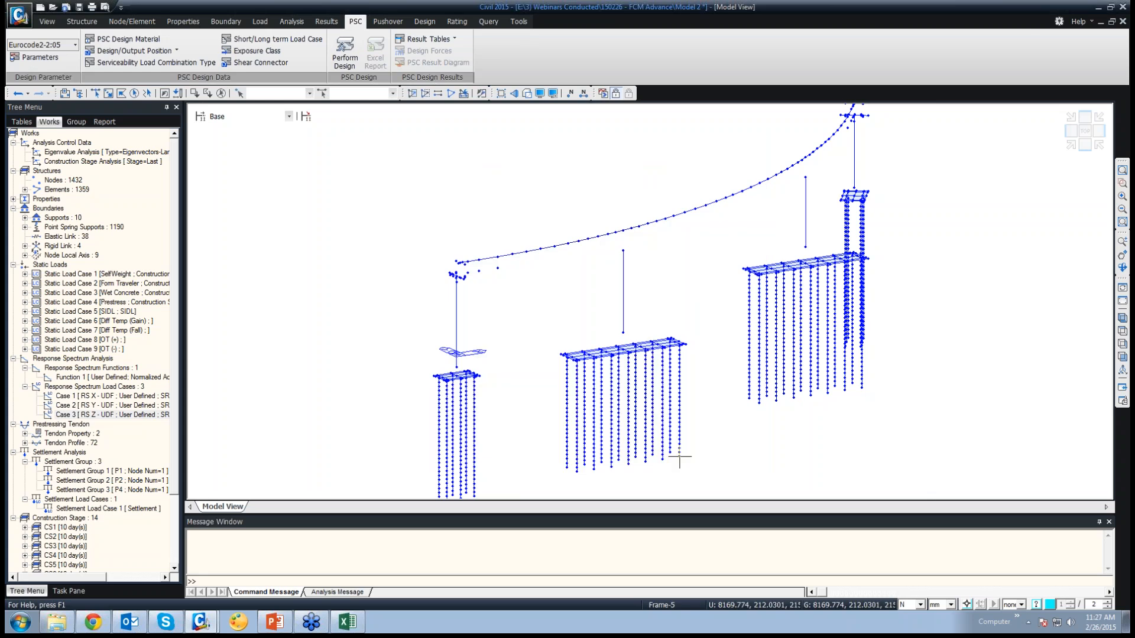
Step: In the PSC design materials, set the C40/50 concrete's rebar code to EN04(RC) with Class C main and sub-rebar
click(158, 41)
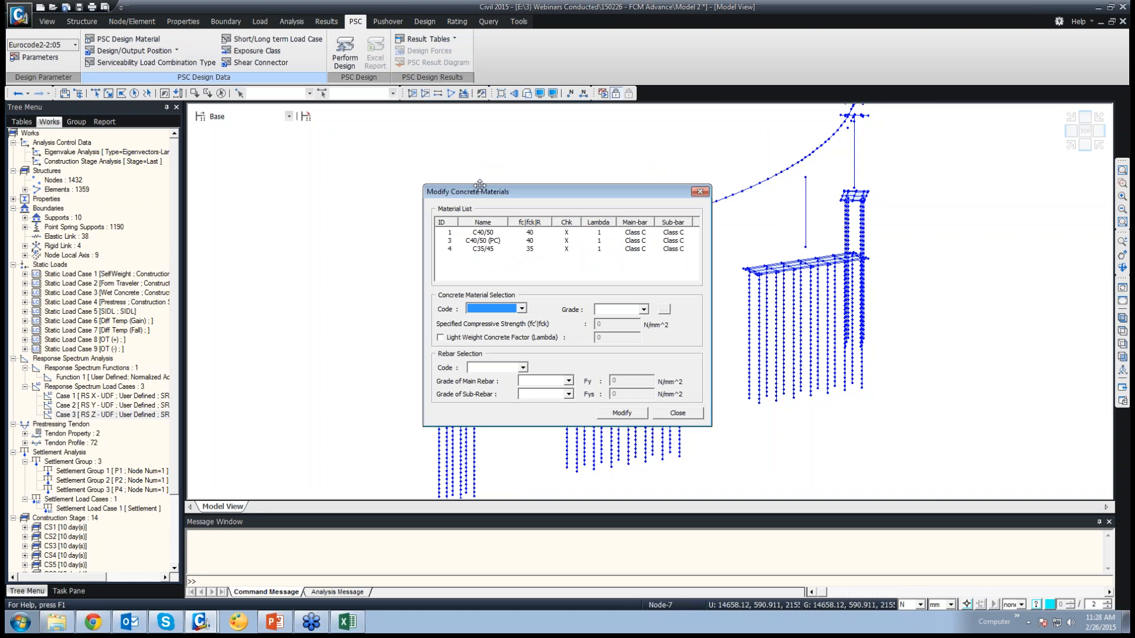
click(511, 234)
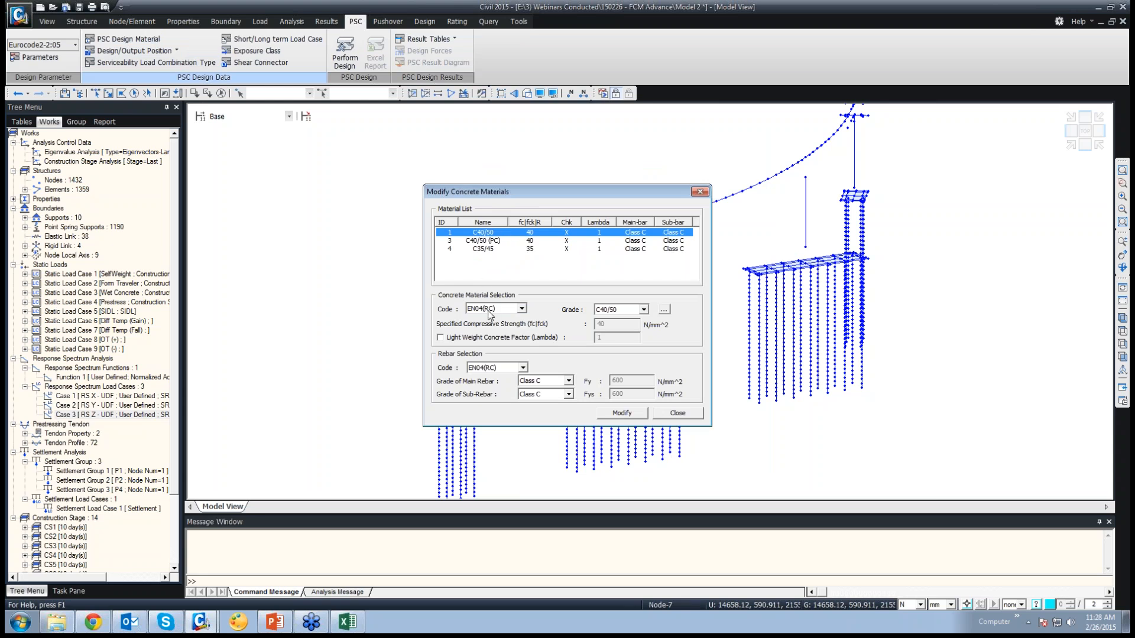
click(505, 368)
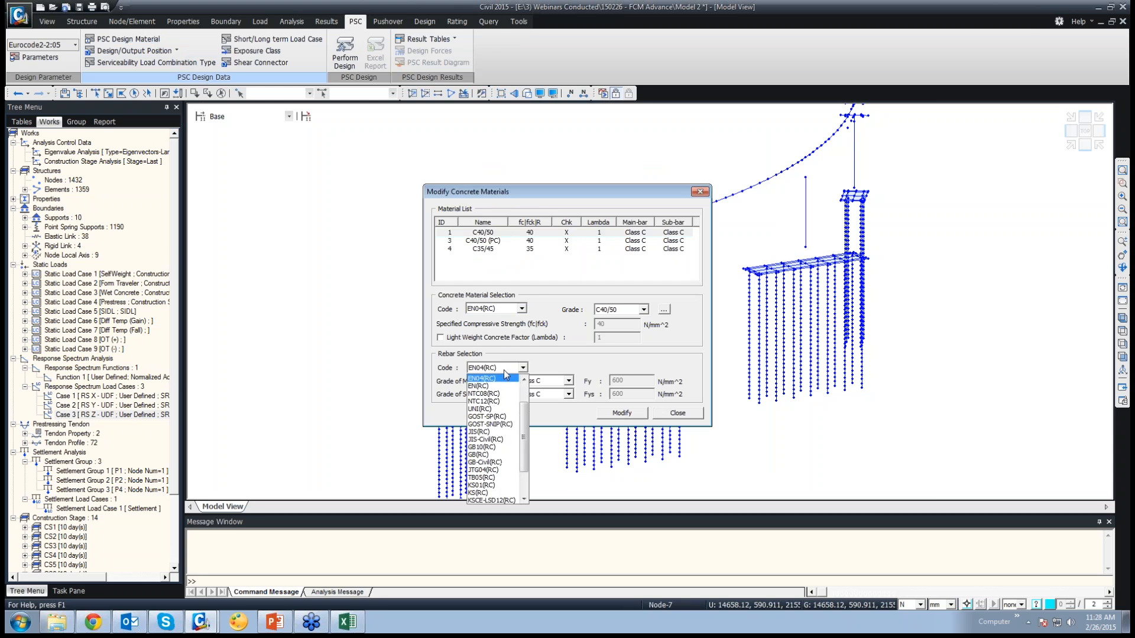
click(502, 383)
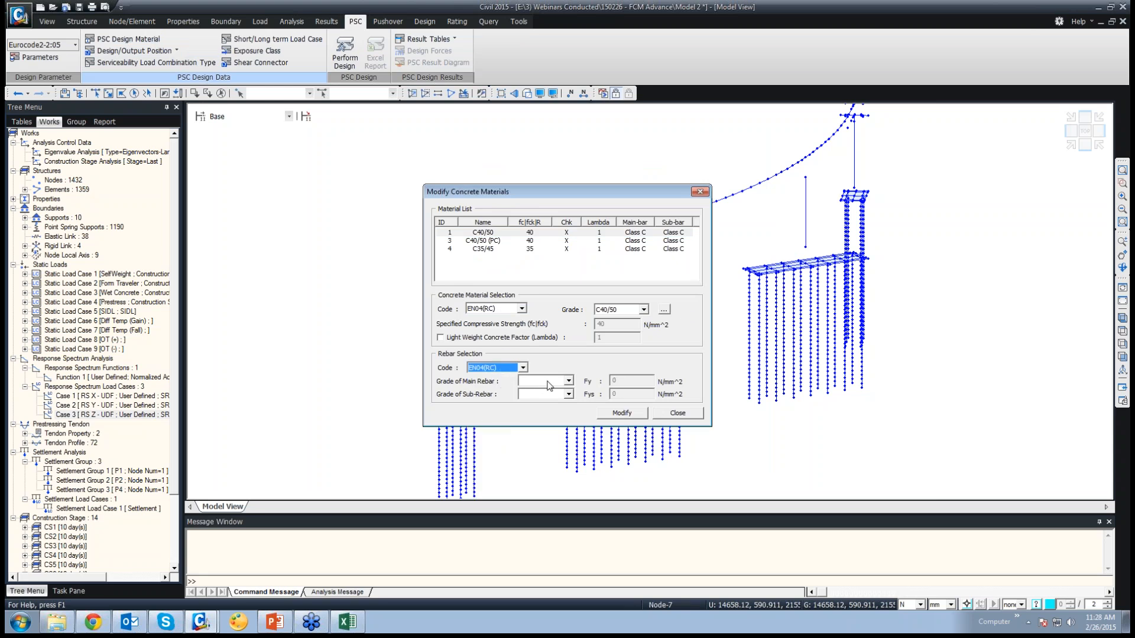
click(569, 381)
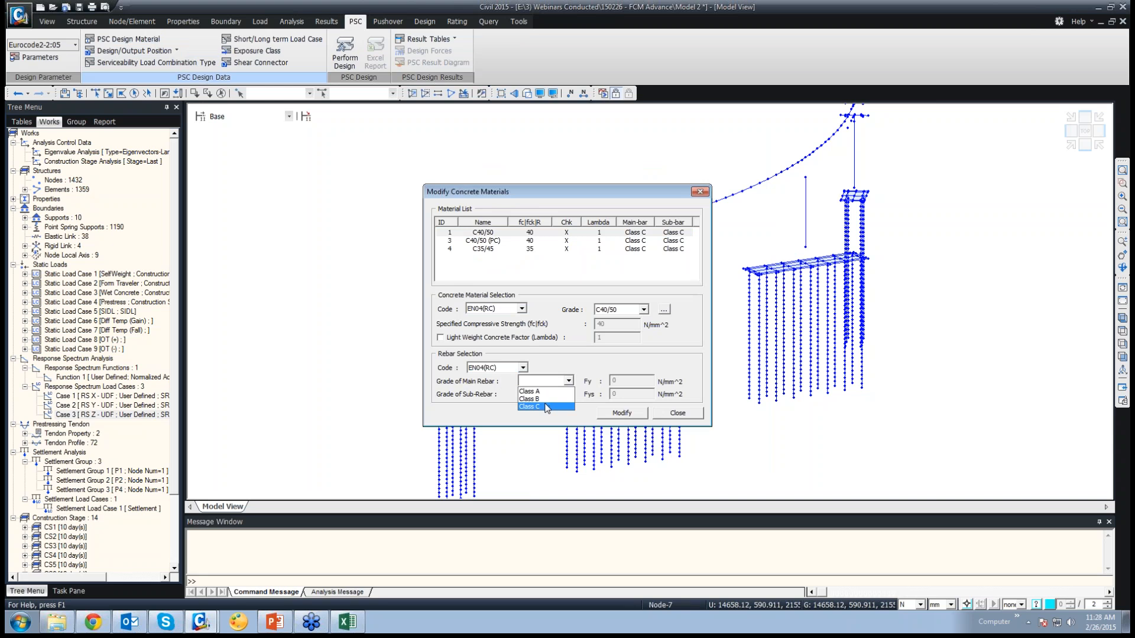
click(546, 407)
click(568, 394)
click(541, 419)
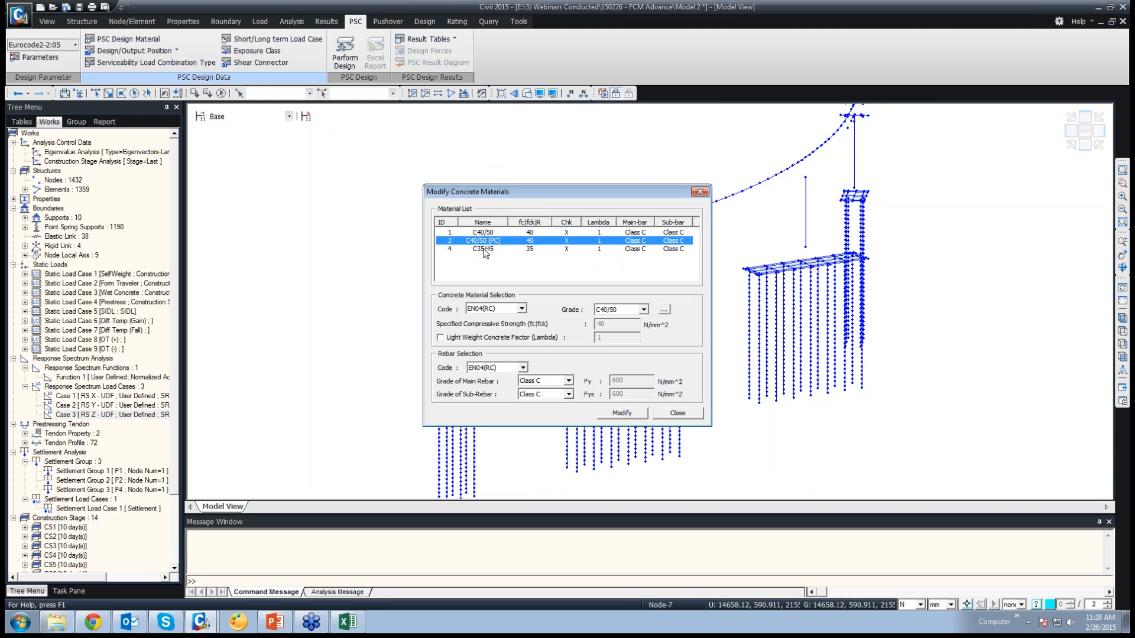
Step: Update the C35/45 concrete material with EN04(RC) Class C rebar and close the material settings
click(485, 249)
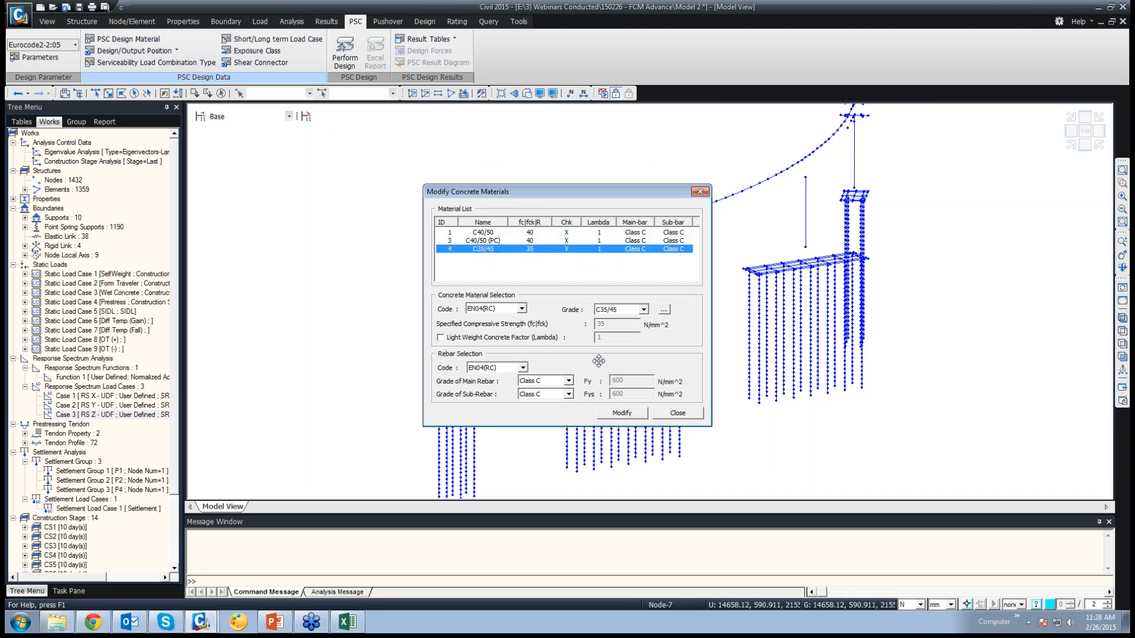
click(620, 413)
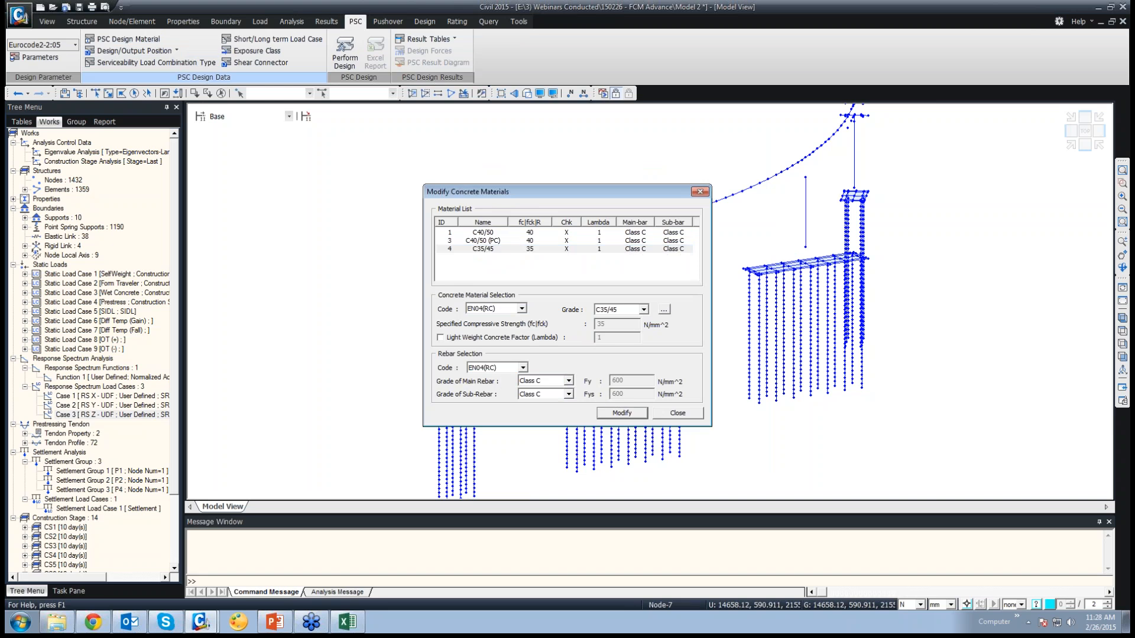
click(677, 413)
mouse_move(679, 421)
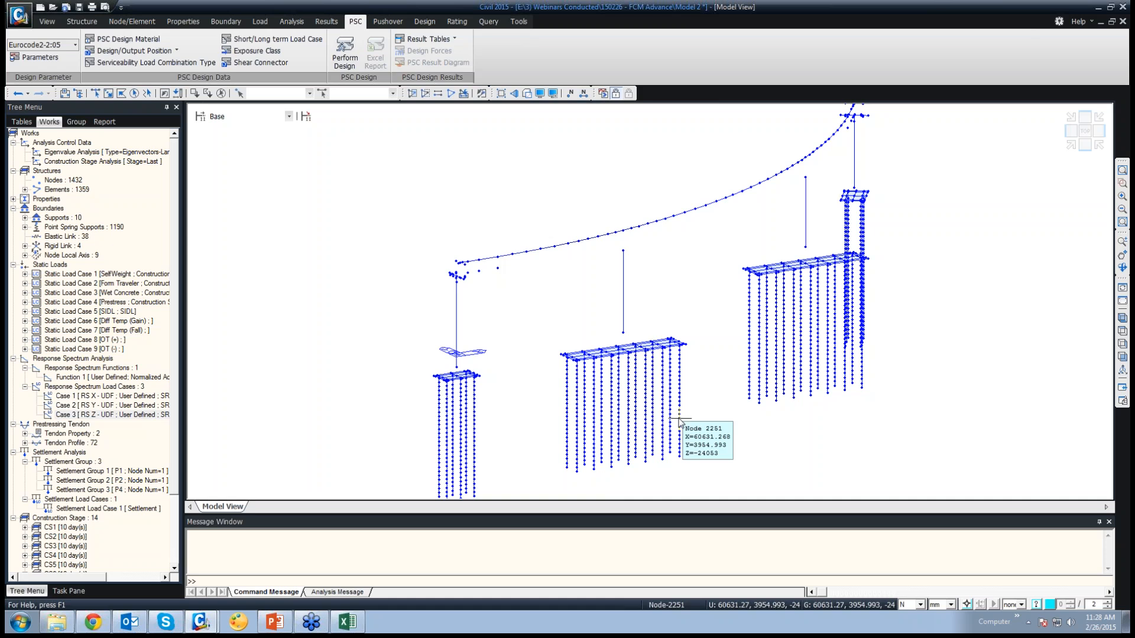
Step: Assign PSC design positions at I & J for moment and shear resistance to girder elements 17 and 27
click(173, 52)
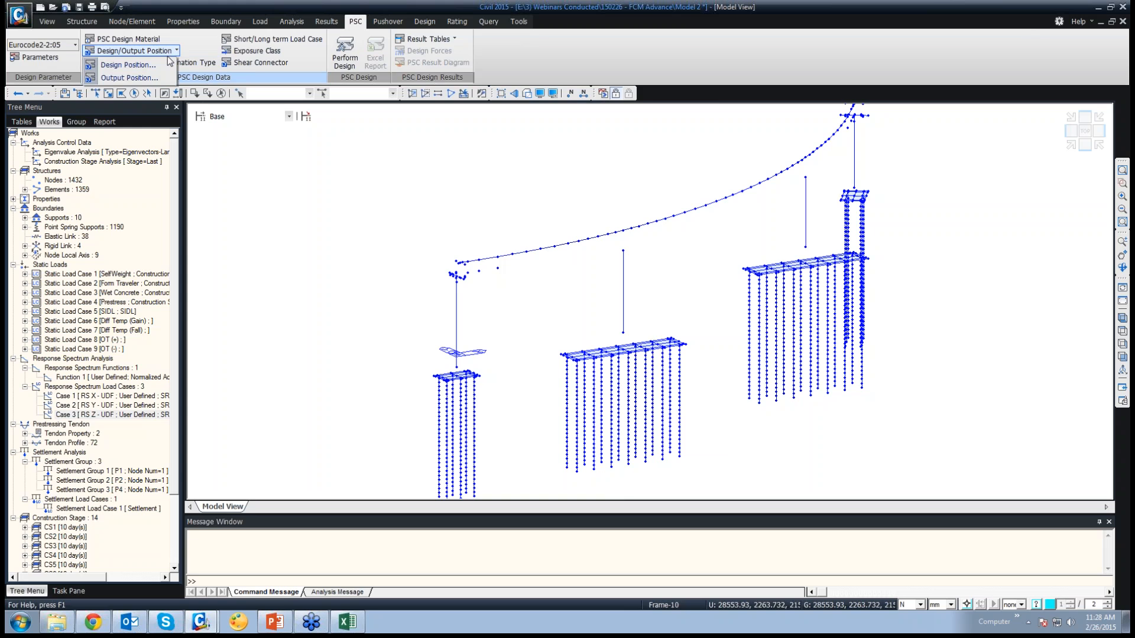
click(148, 65)
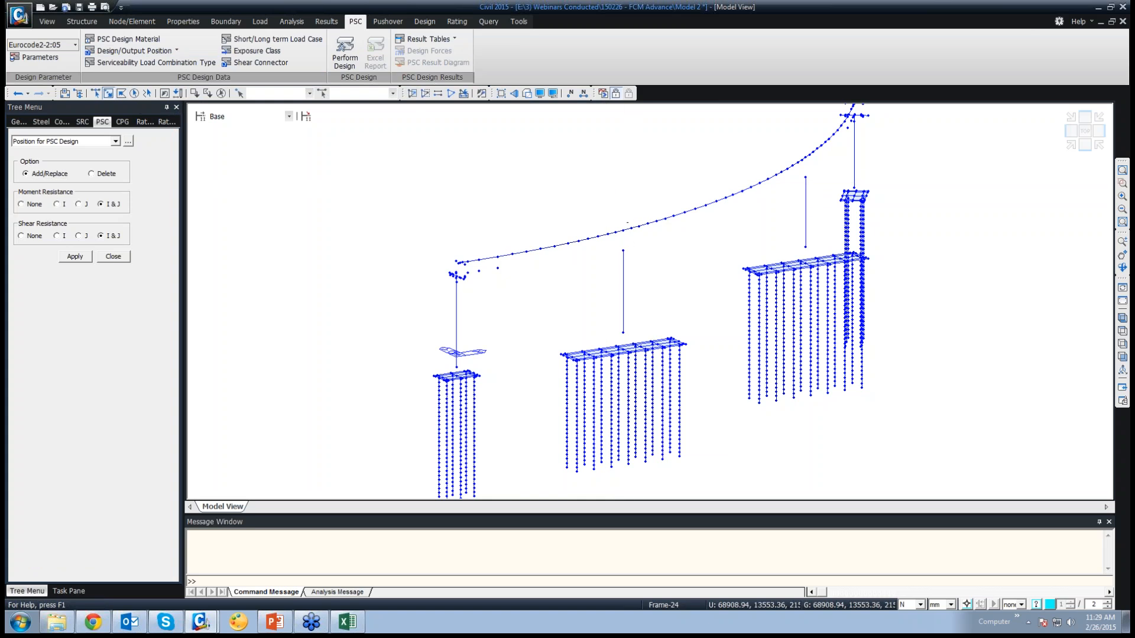
click(627, 229)
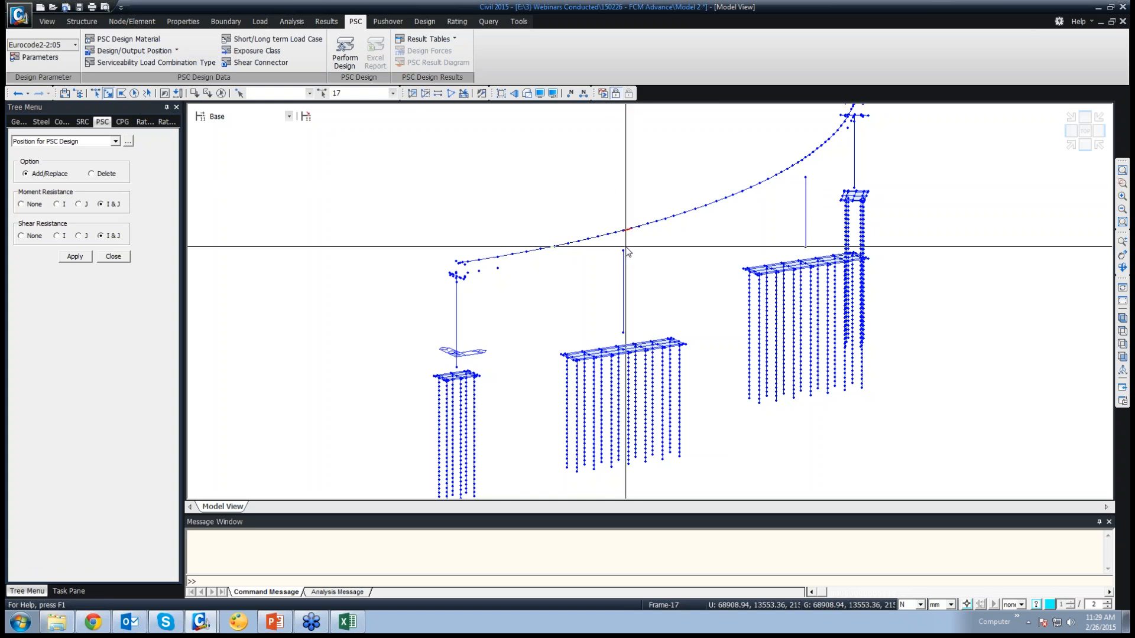
click(718, 205)
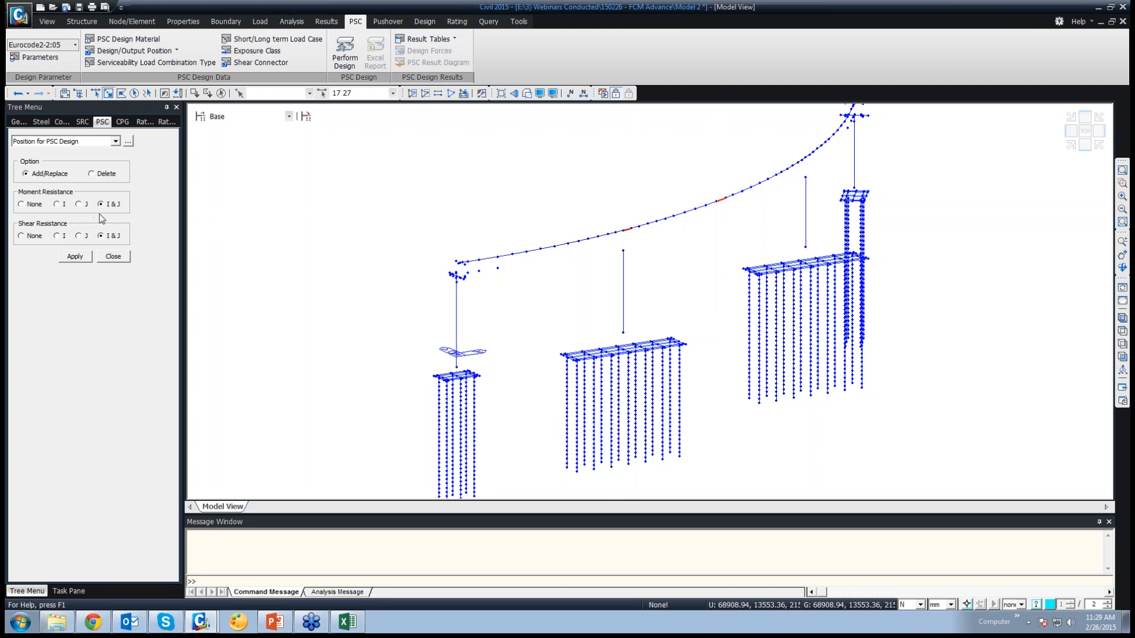
click(75, 257)
Step: Open the PSC design position table and delete the row for element 27
click(128, 141)
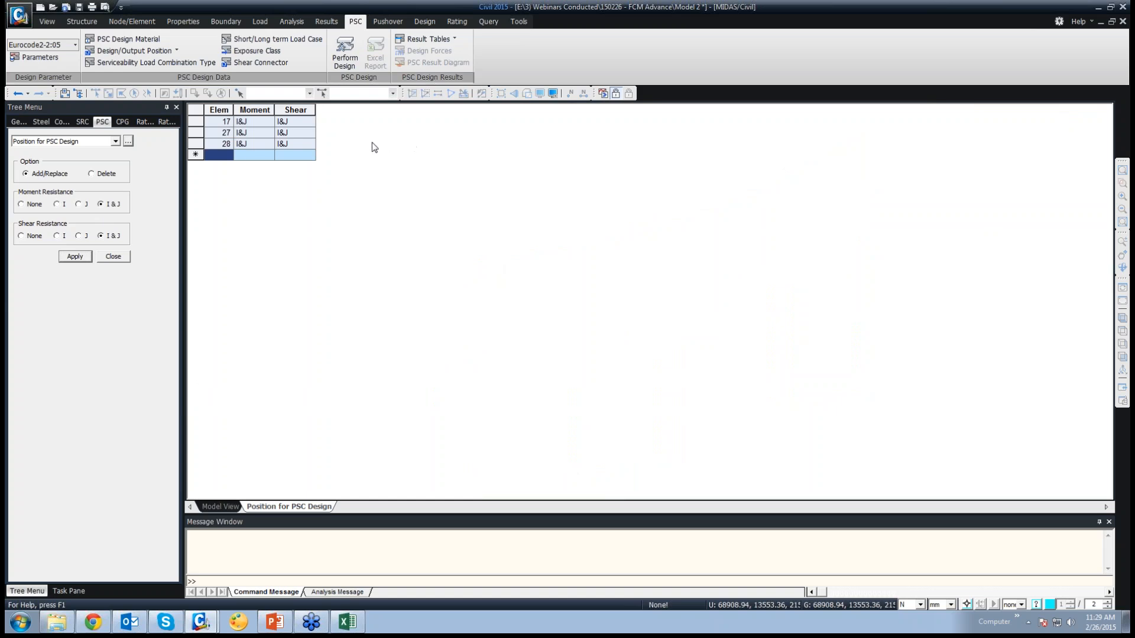
click(195, 133)
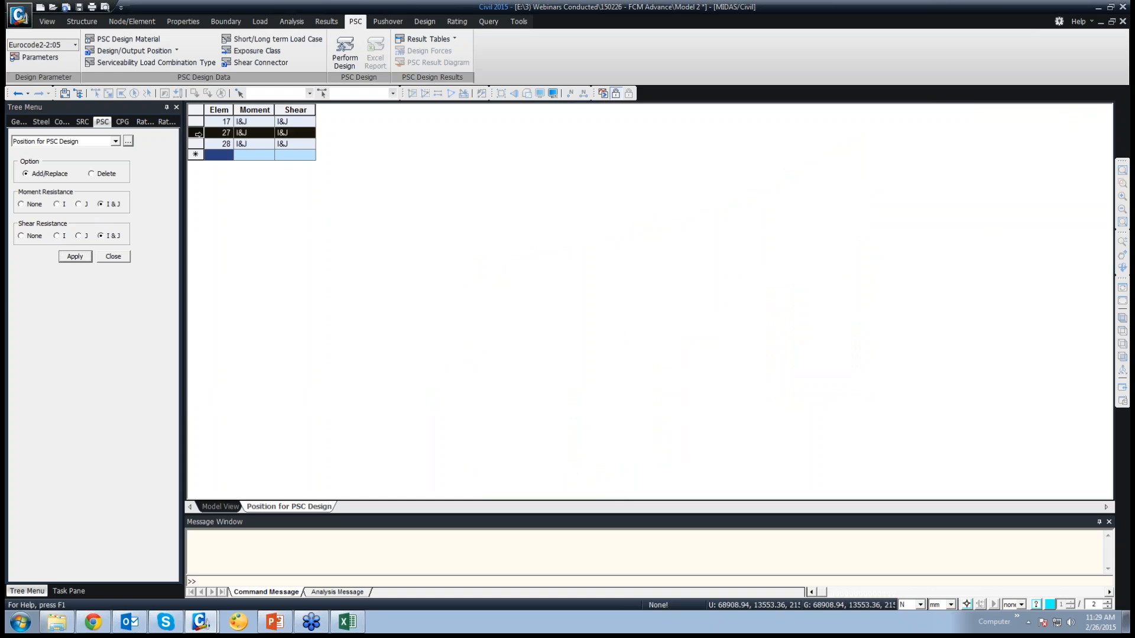
key(Delete)
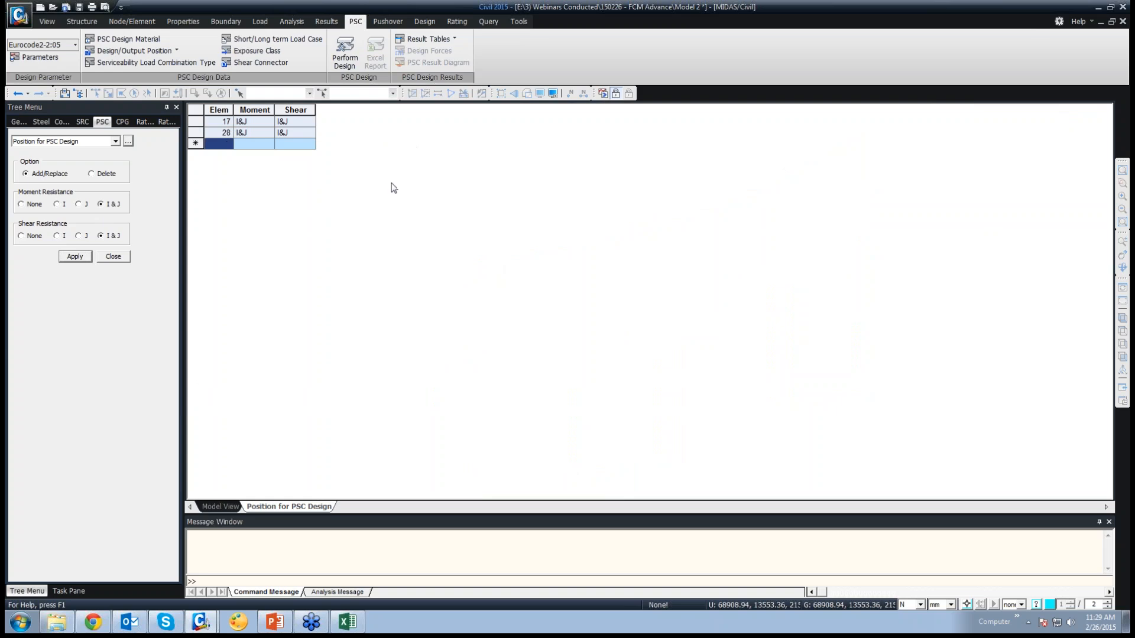
Step: Add element 27 with I&J positions directly in the design position table and remove the row again
text(2)
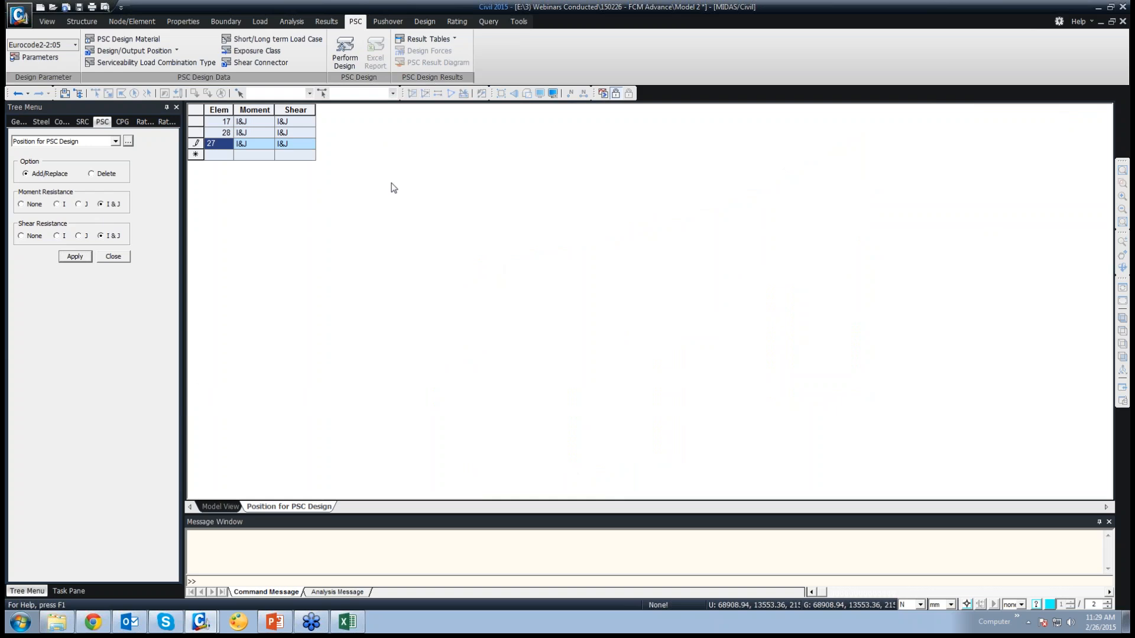
text(7)
key(Return)
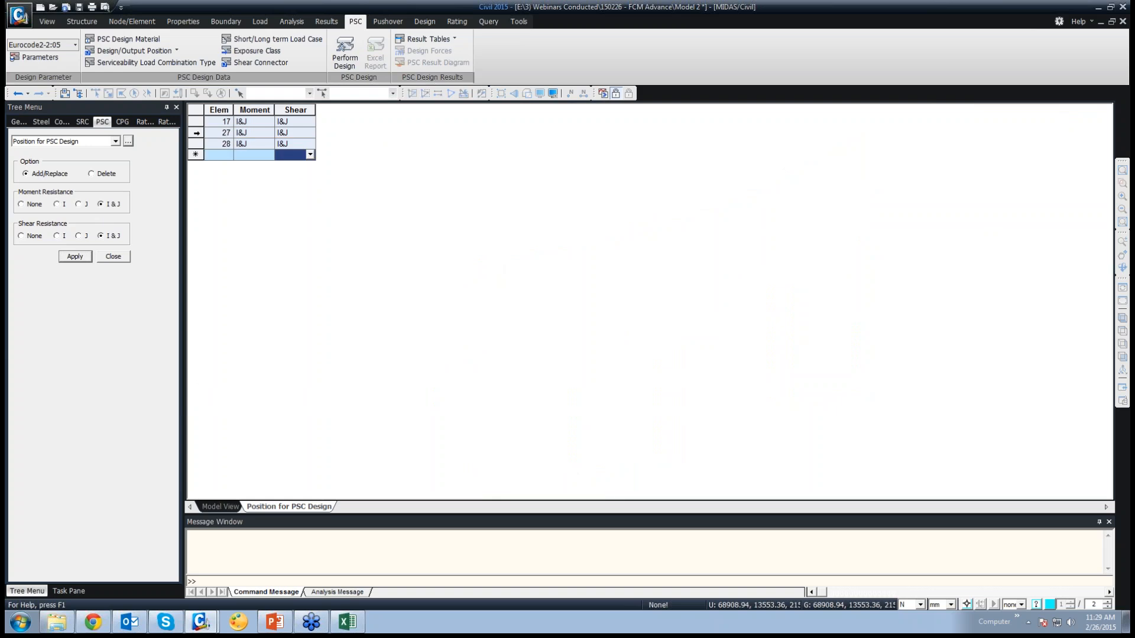
click(196, 133)
key(Delete)
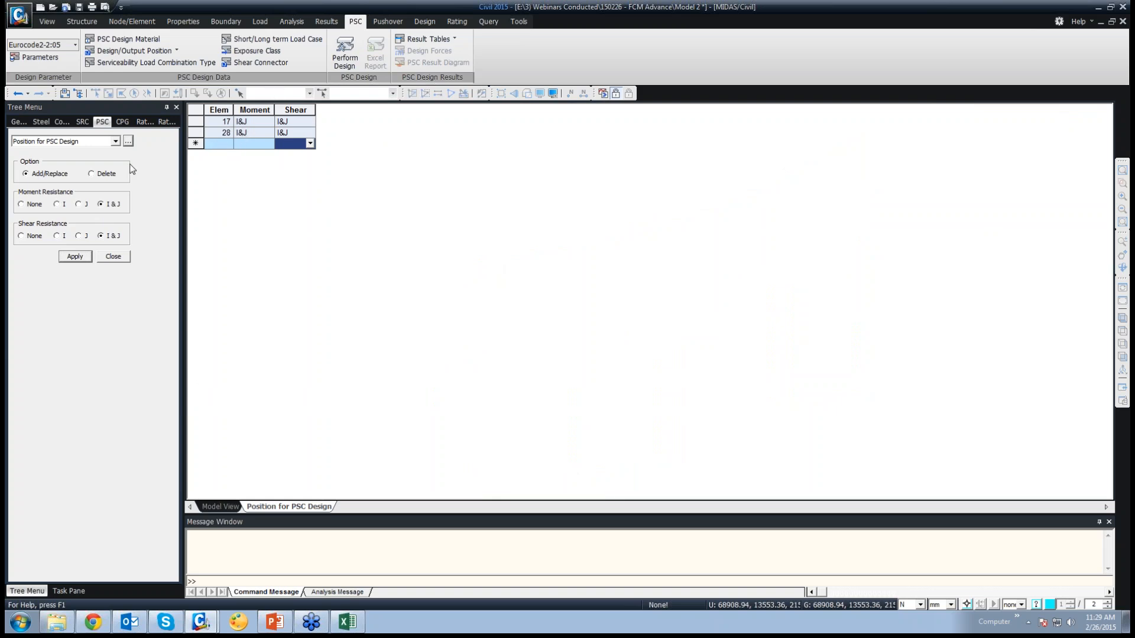
Step: Review the table of PSC output positions for moment, shear and torsion, and close the output position settings
click(115, 141)
click(95, 158)
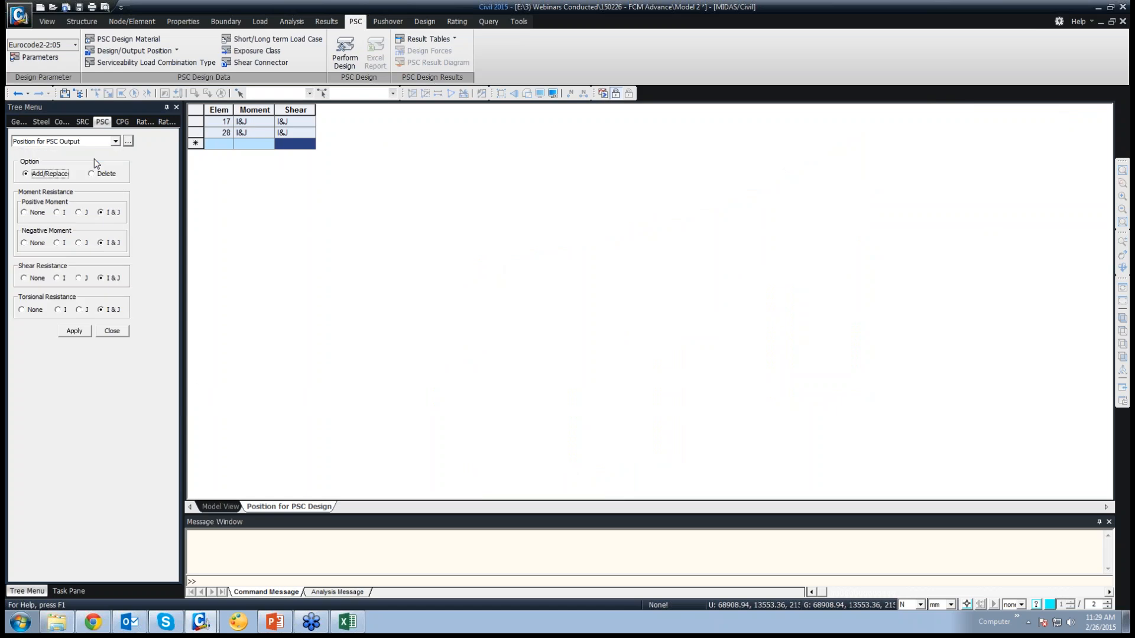
click(127, 141)
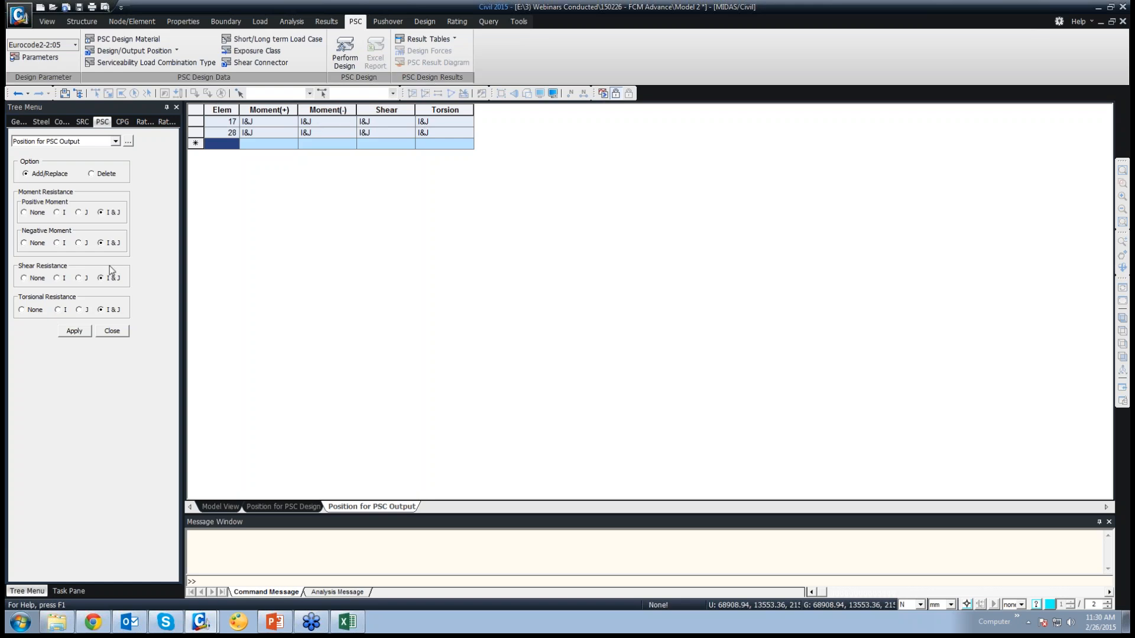
click(112, 332)
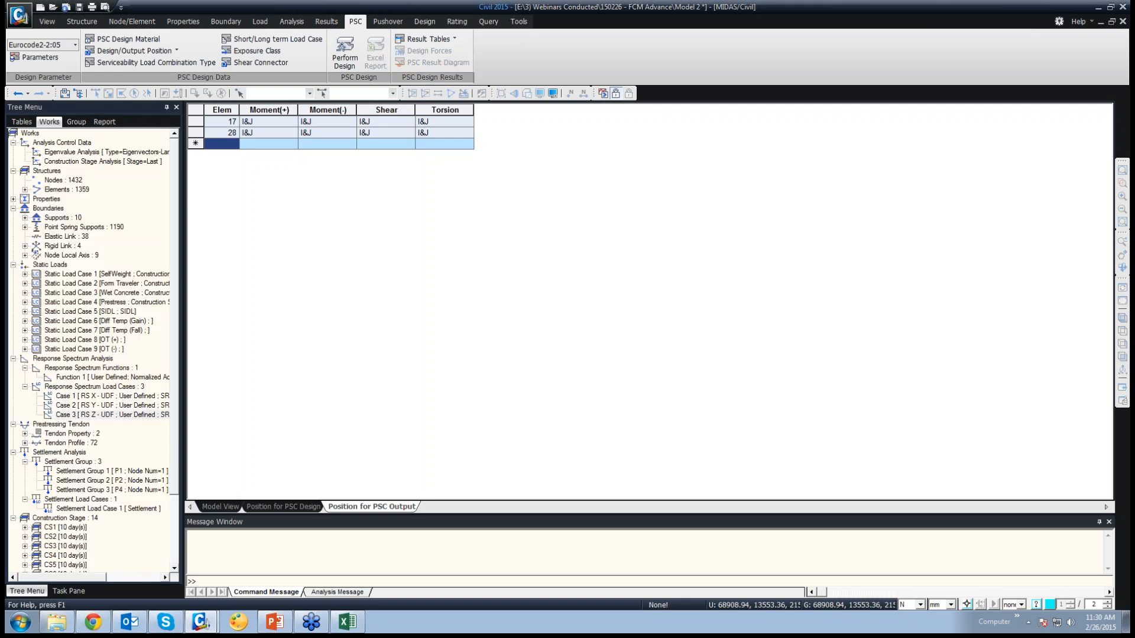
Step: Review the quasi-permanent, frequent and characteristic groups of the serviceability load combination types without changing them
click(184, 63)
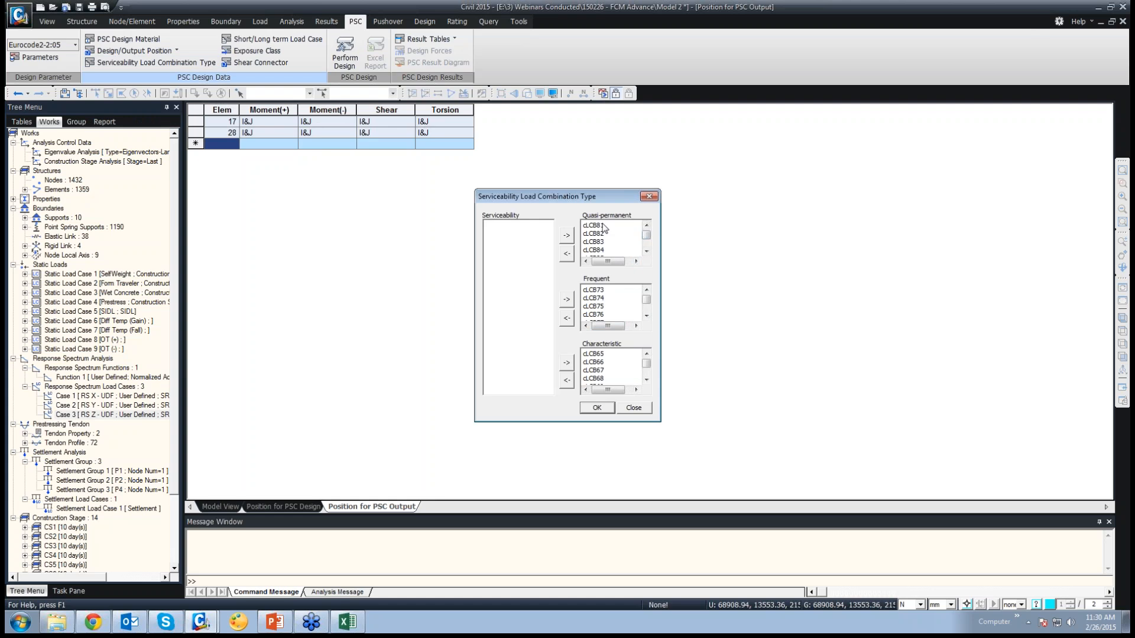
scroll(603, 236, down, 2)
click(605, 250)
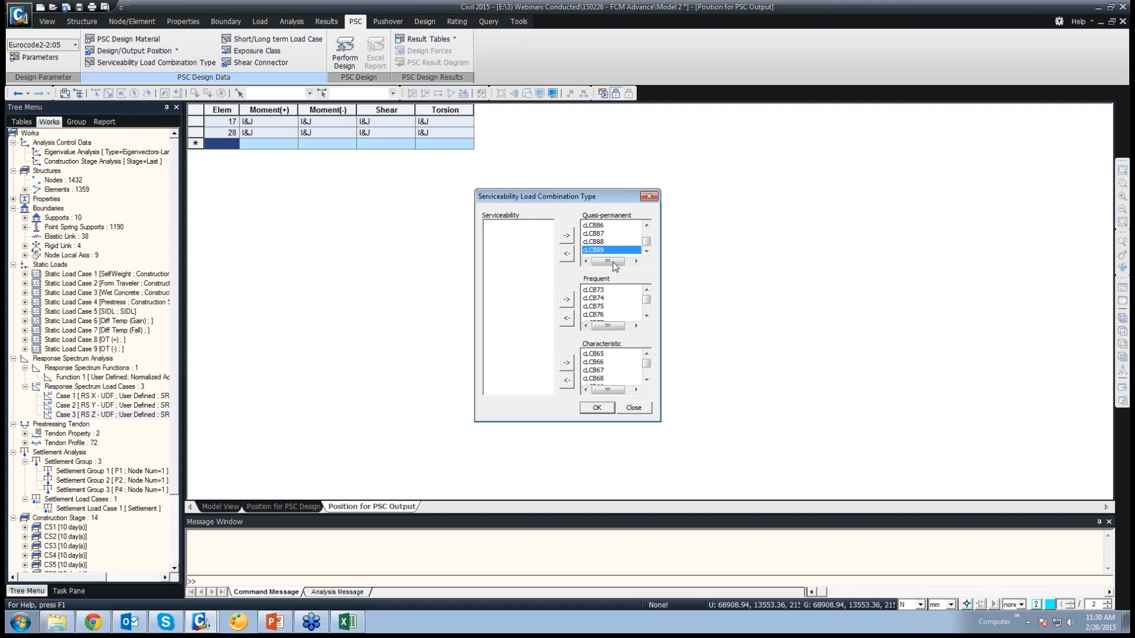
click(633, 408)
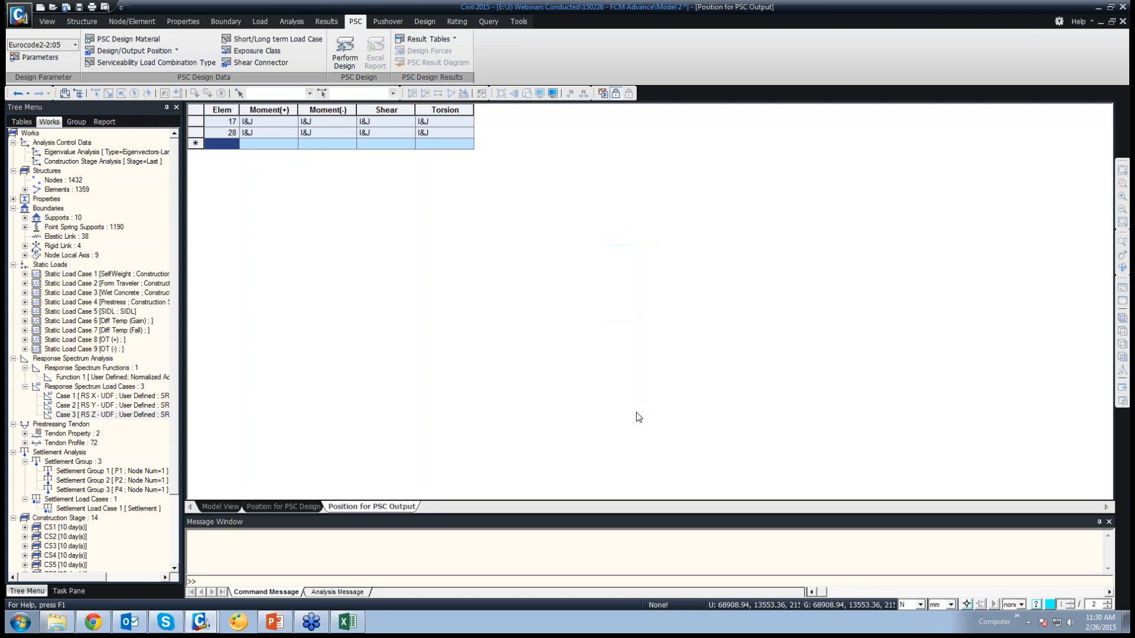
Step: Examine the quasi-permanent serviceability combinations cLCB81 to cLCB89 in the concrete design load combinations
click(327, 24)
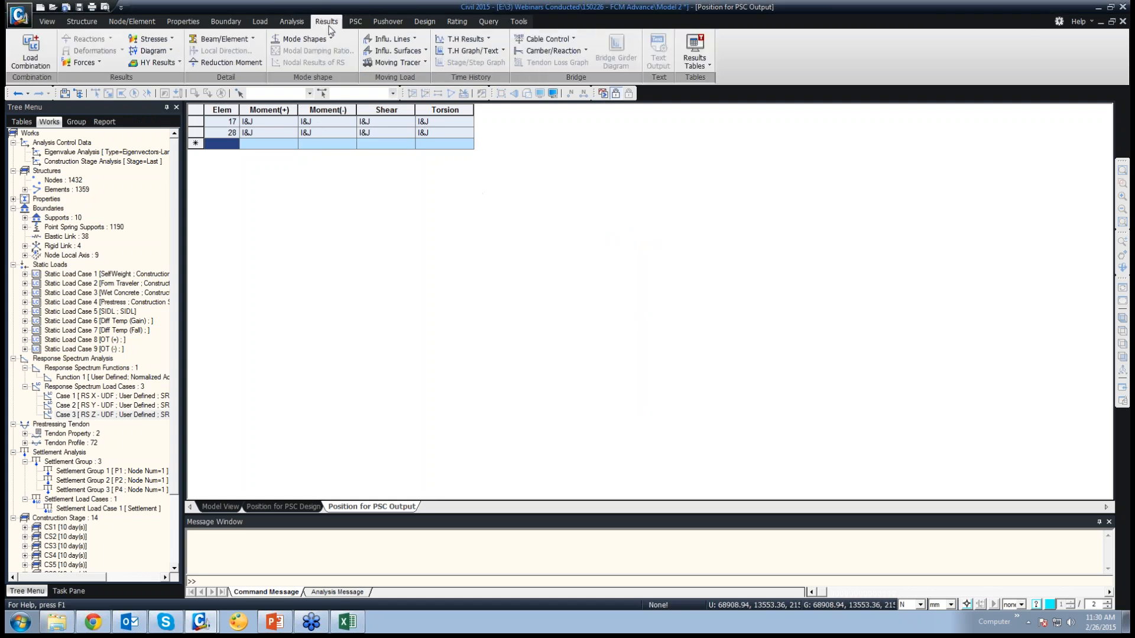
click(37, 59)
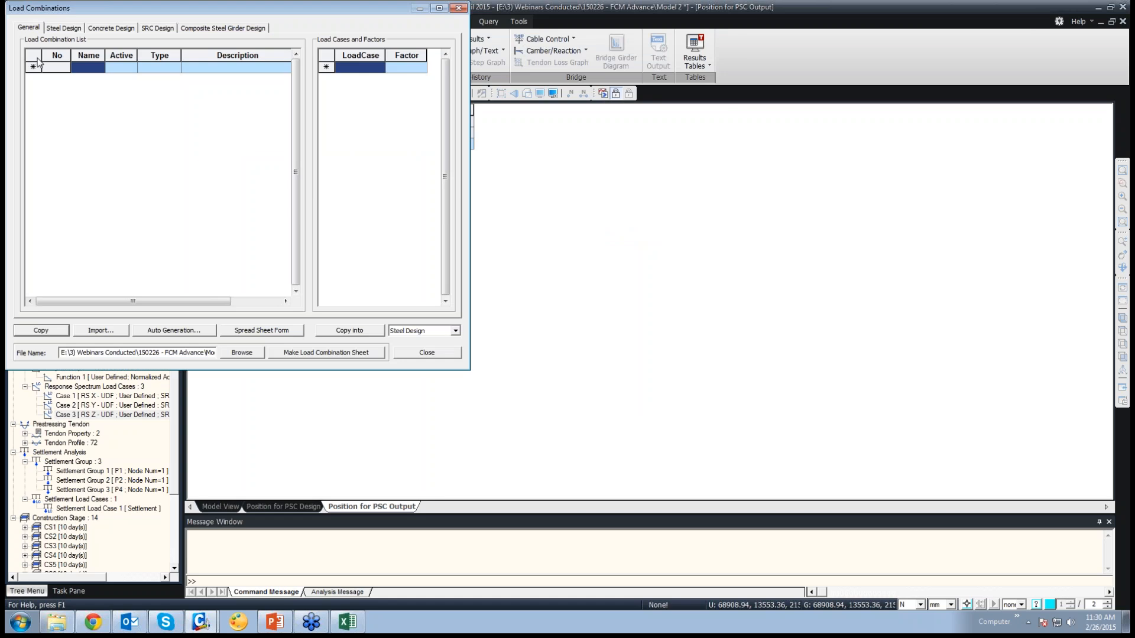
click(110, 29)
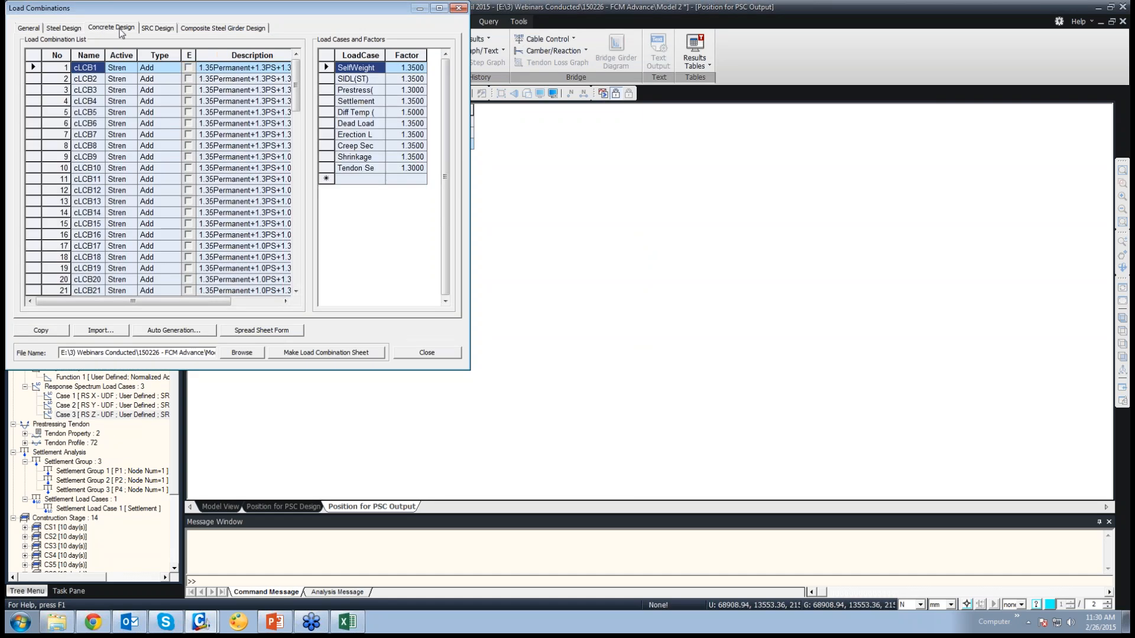
drag(297, 99, 299, 292)
click(48, 191)
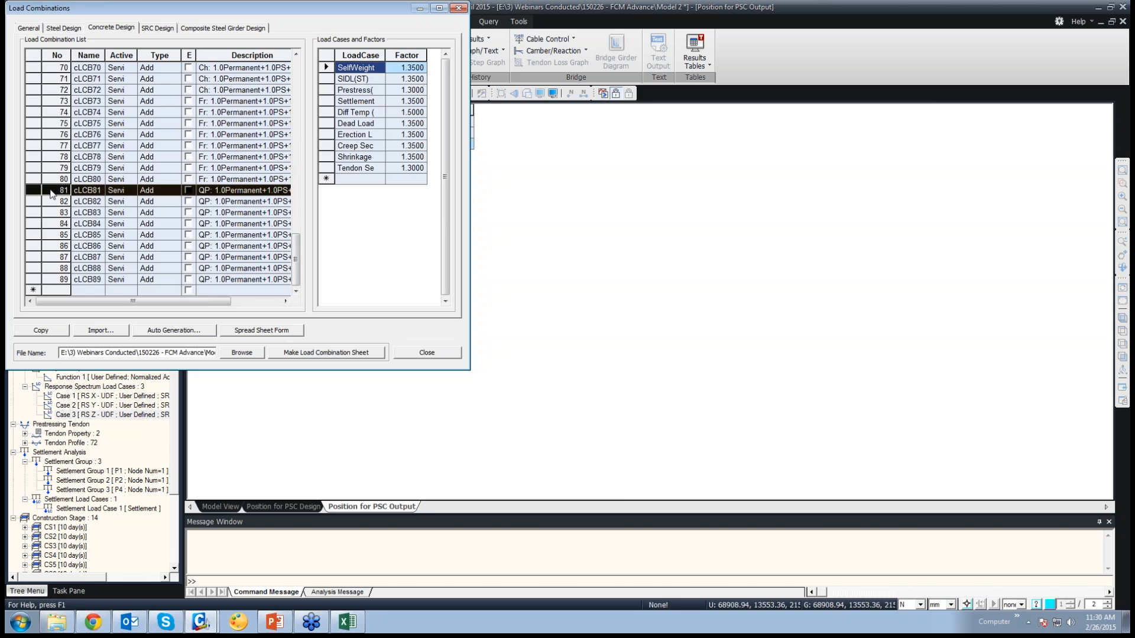
click(61, 280)
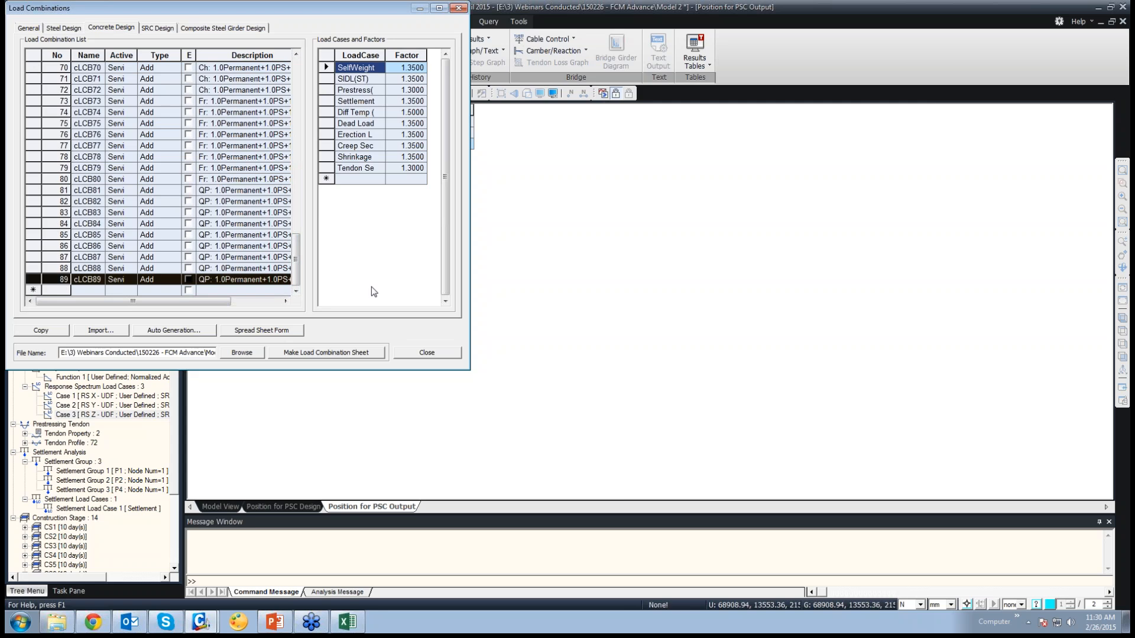
click(433, 356)
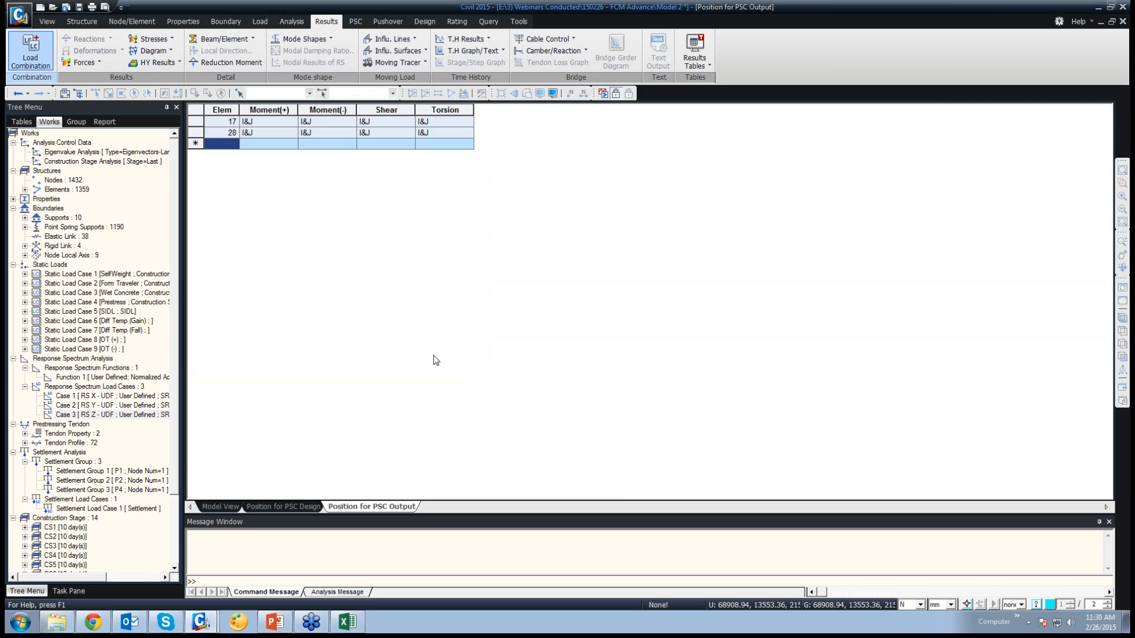
Step: Accept the short/long-term load case classification with SelfWeight and SIDL as long-term loads
click(355, 23)
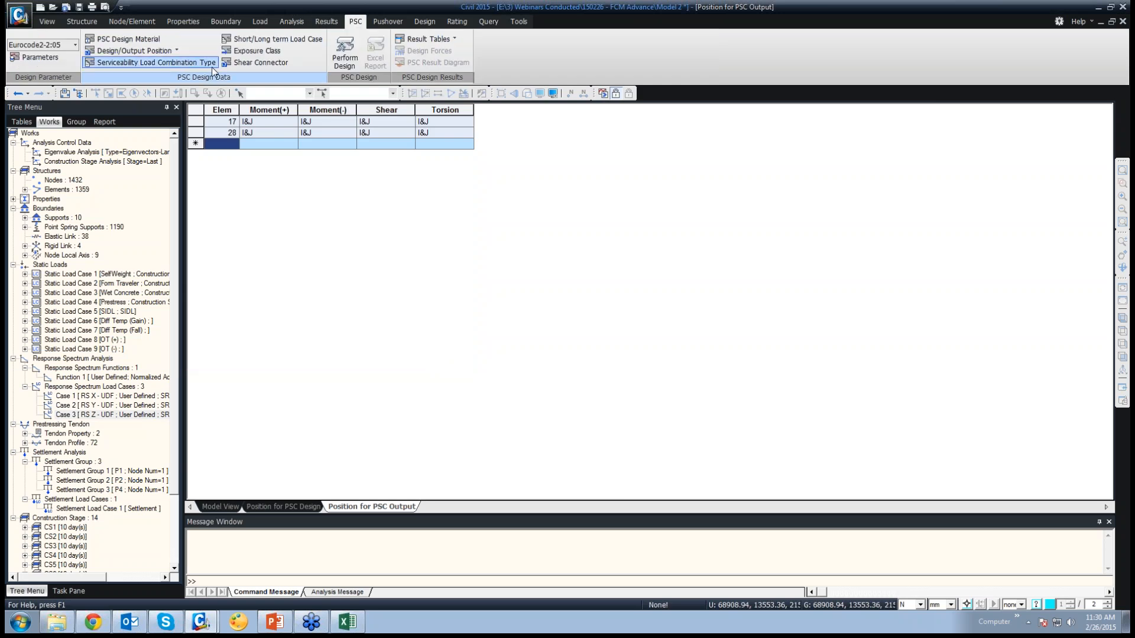
click(260, 41)
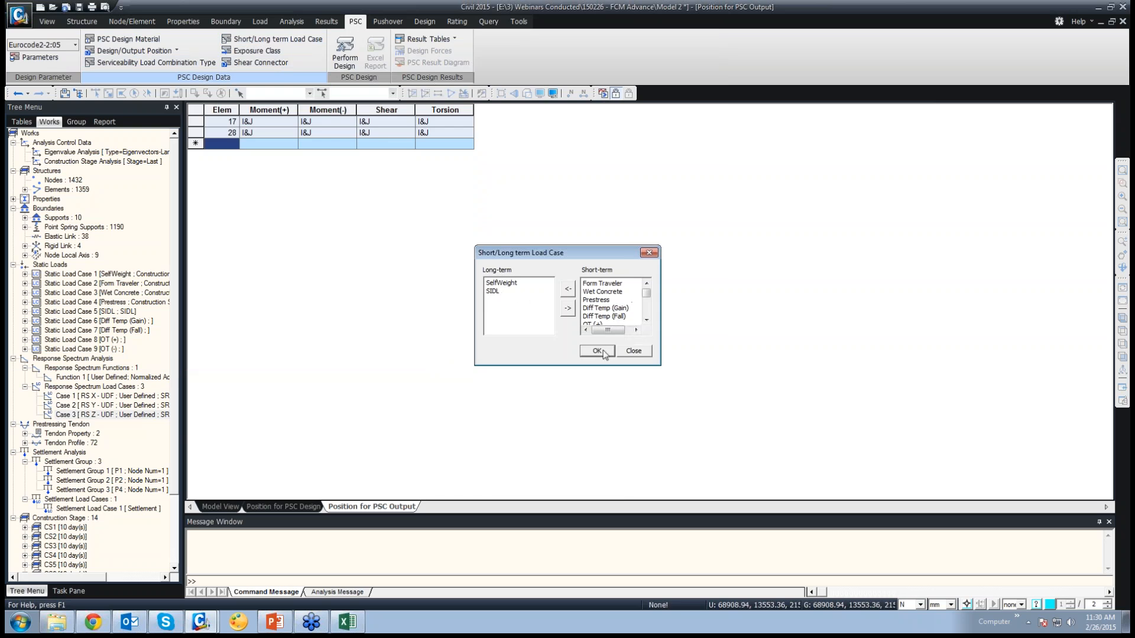
click(597, 351)
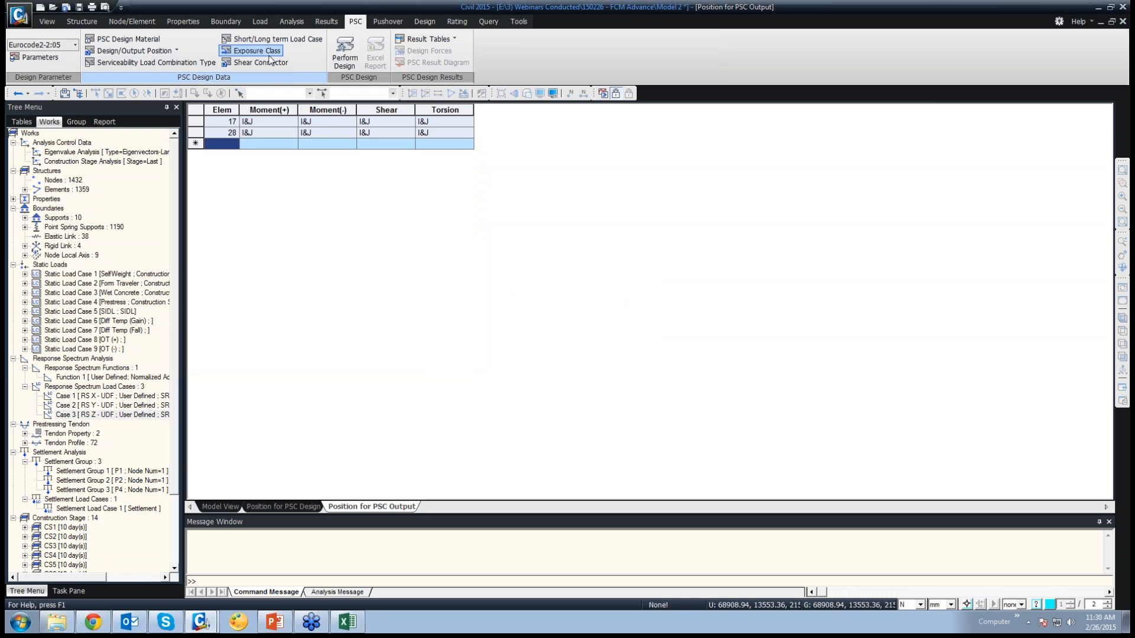
Step: Set the PSC exposure class to XC1 for both the top and bottom, with identical values at both element ends
click(269, 57)
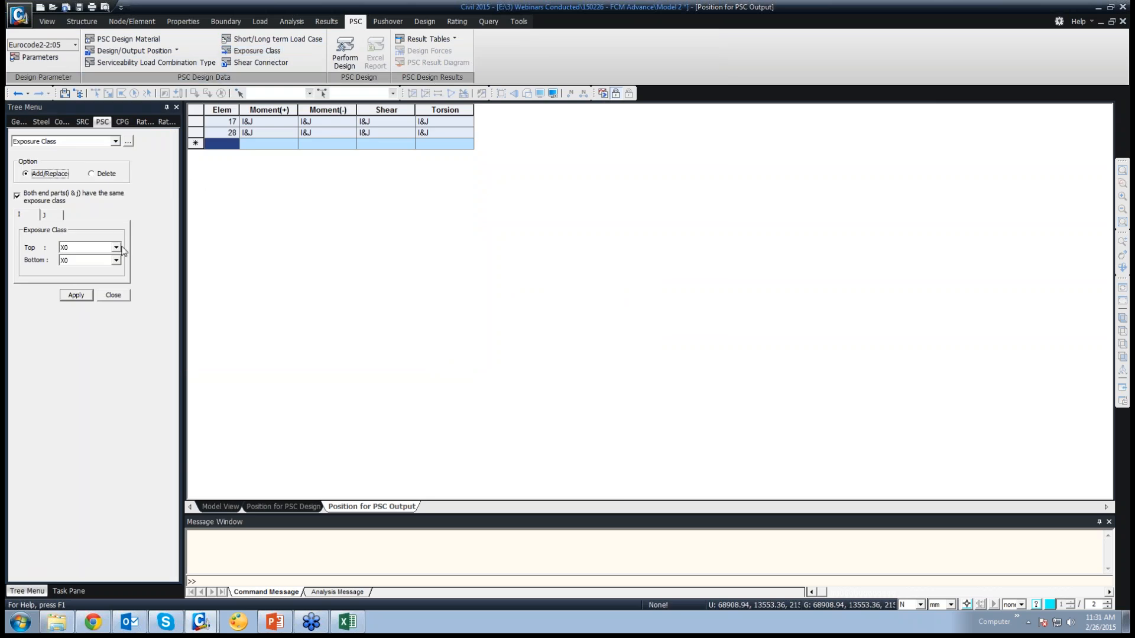
click(116, 247)
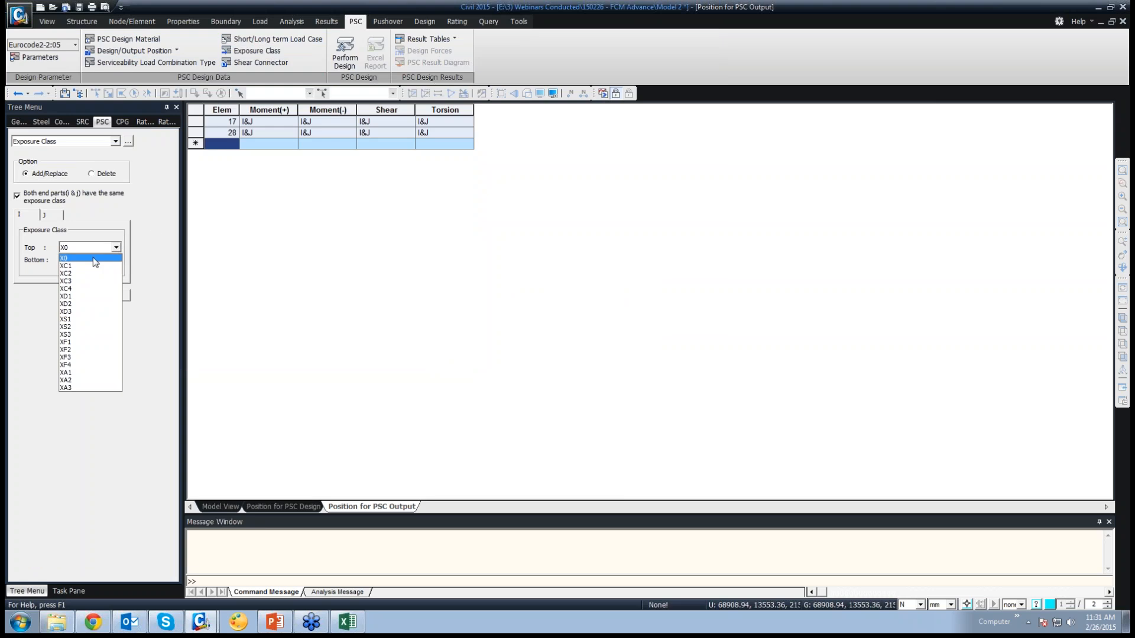
click(85, 265)
click(88, 261)
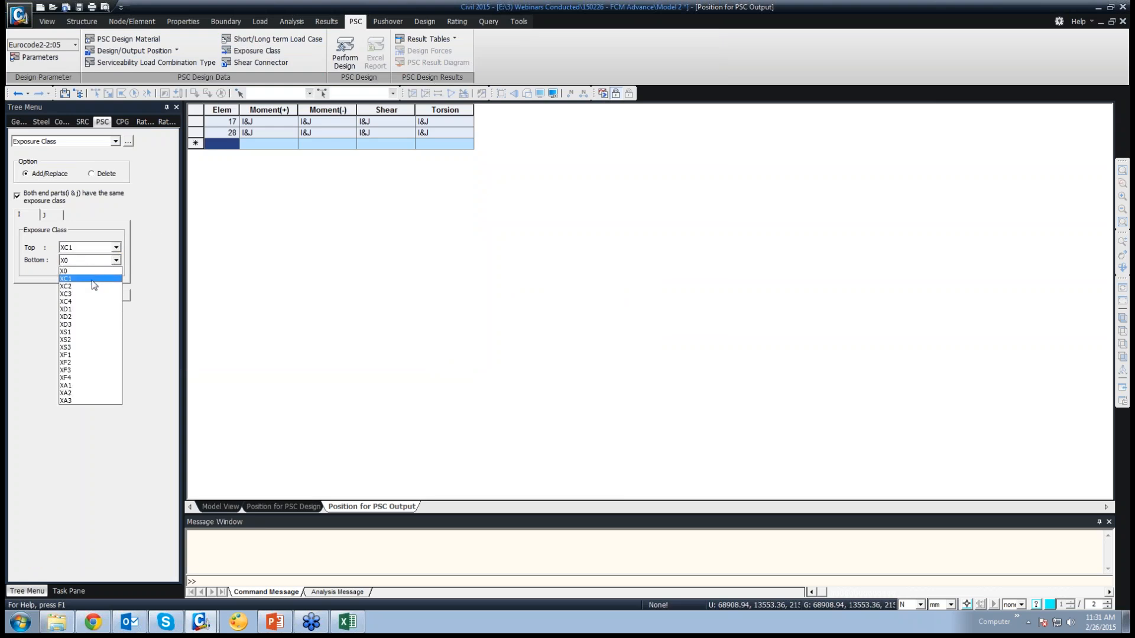
click(94, 280)
Step: Select girder elements 17 and 28 in the model and assign the XC1 exposure class to them
click(224, 507)
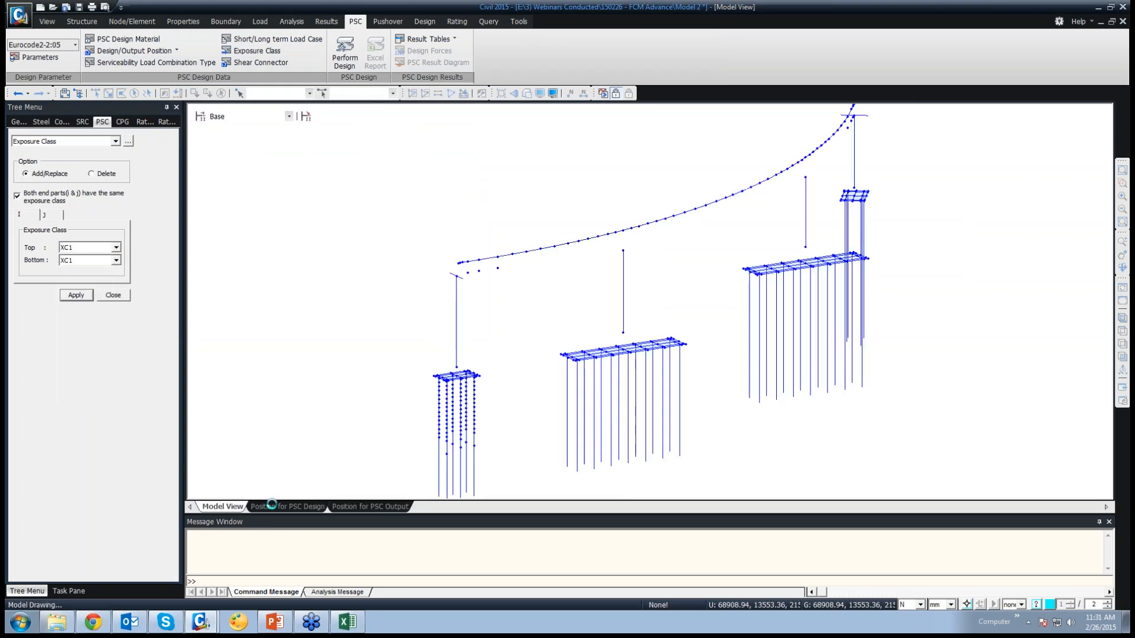
click(147, 93)
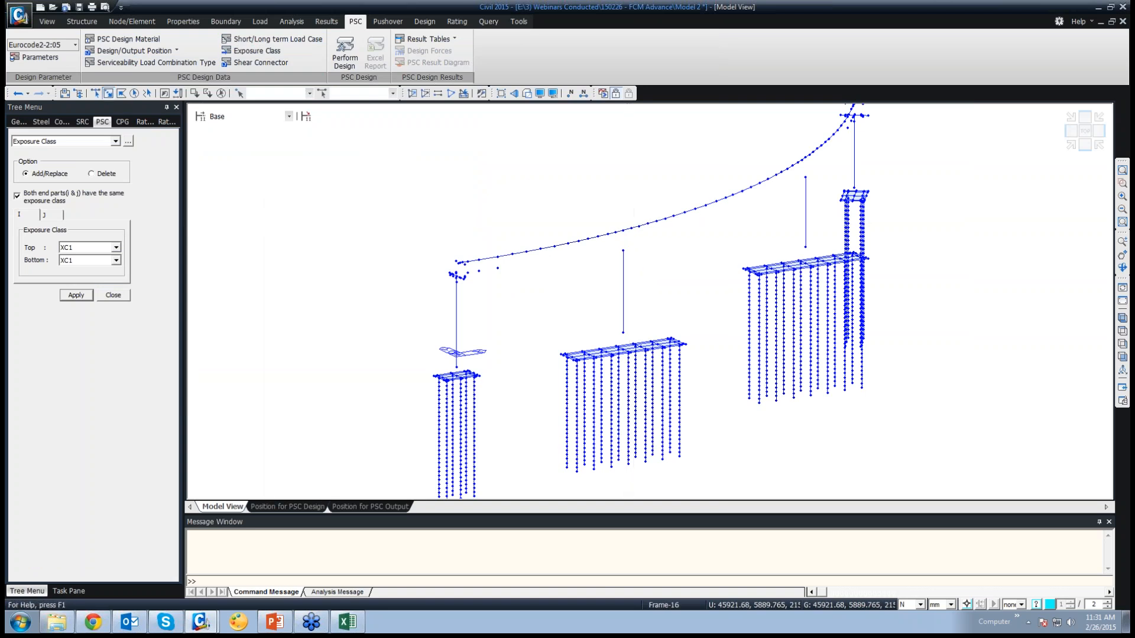
click(624, 229)
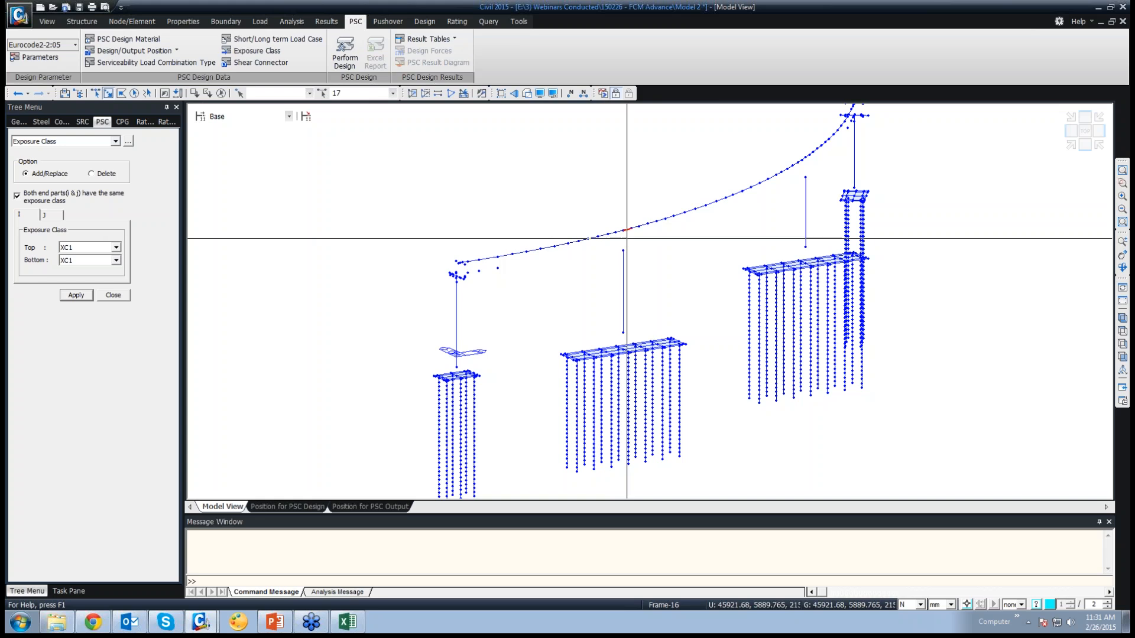
click(712, 203)
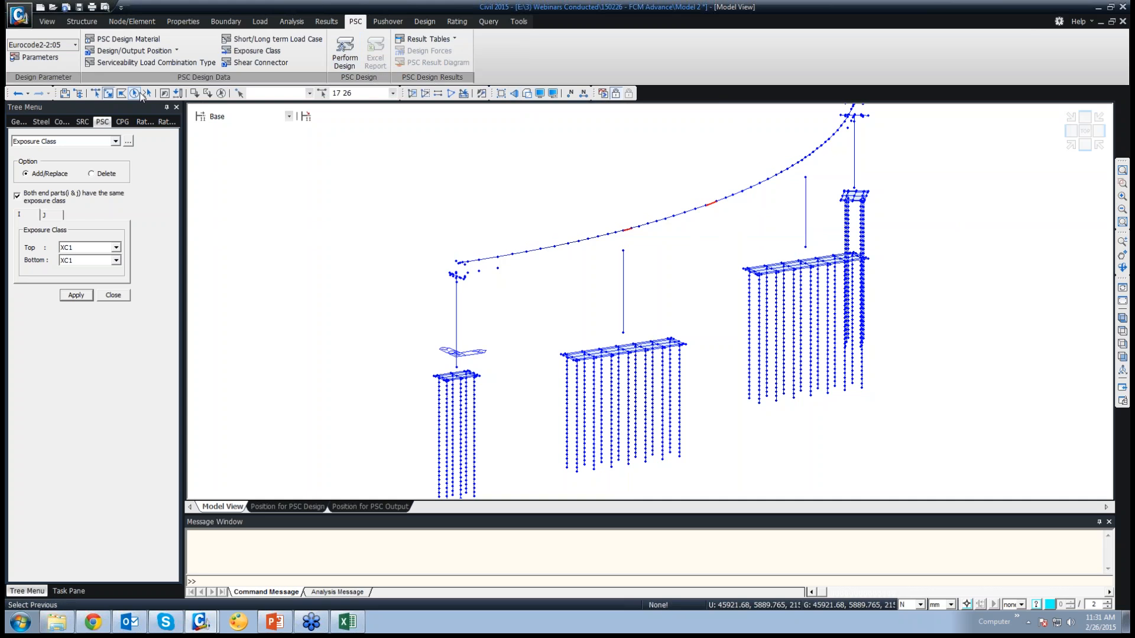
click(194, 93)
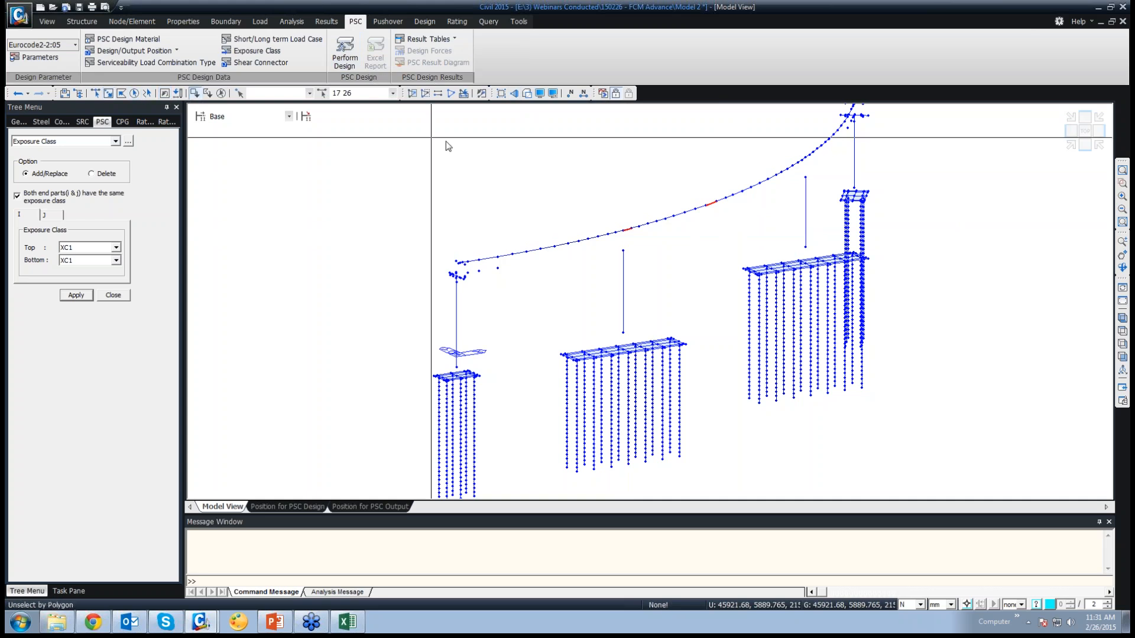
drag(714, 181, 703, 215)
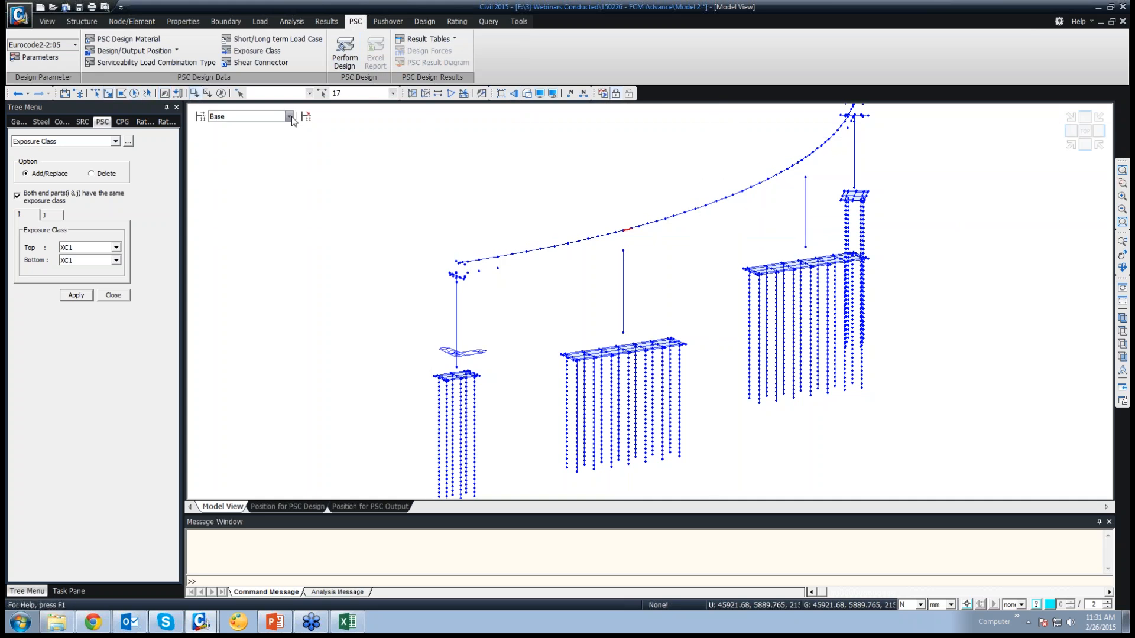
click(108, 92)
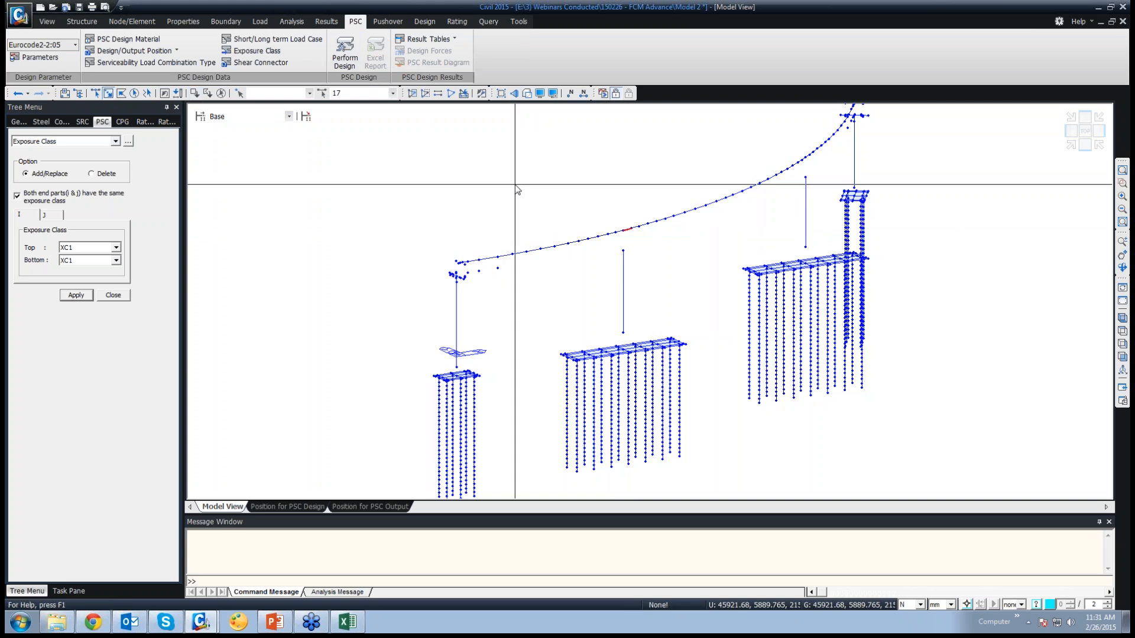
drag(728, 190, 731, 211)
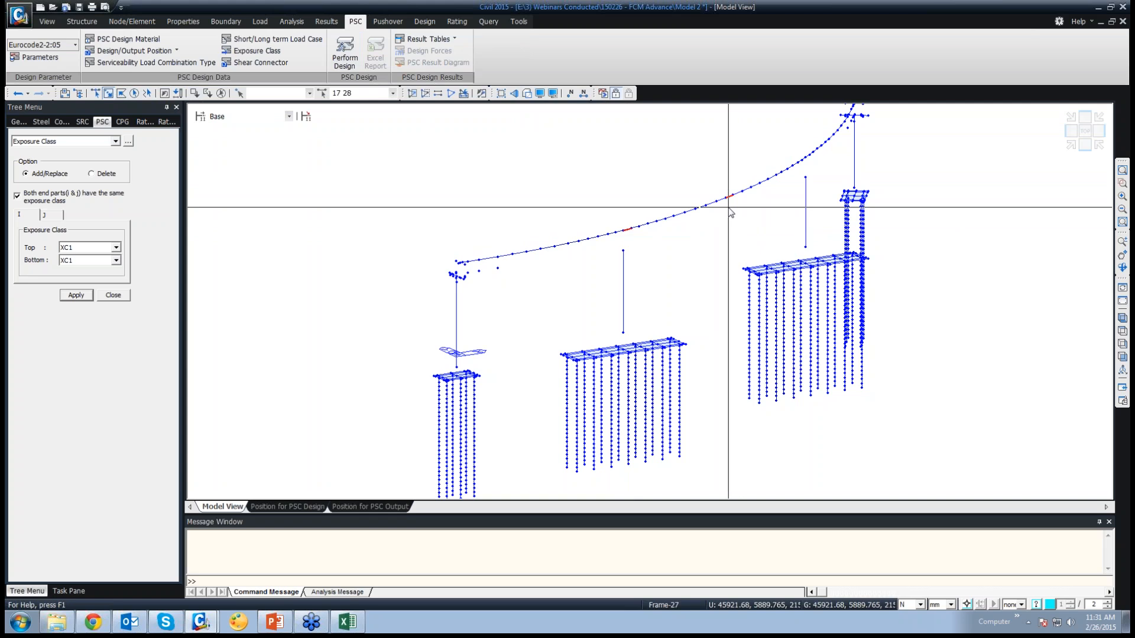
click(74, 302)
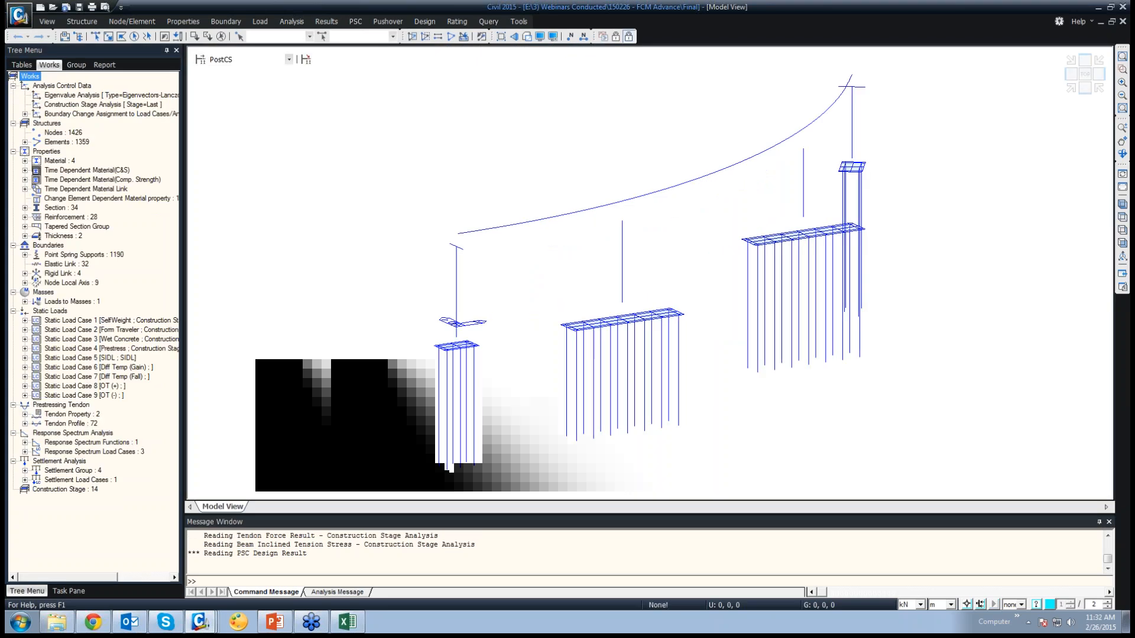
Step: Expand the minimized ribbon in the analysed Final model and display its group tree
right_click(708, 23)
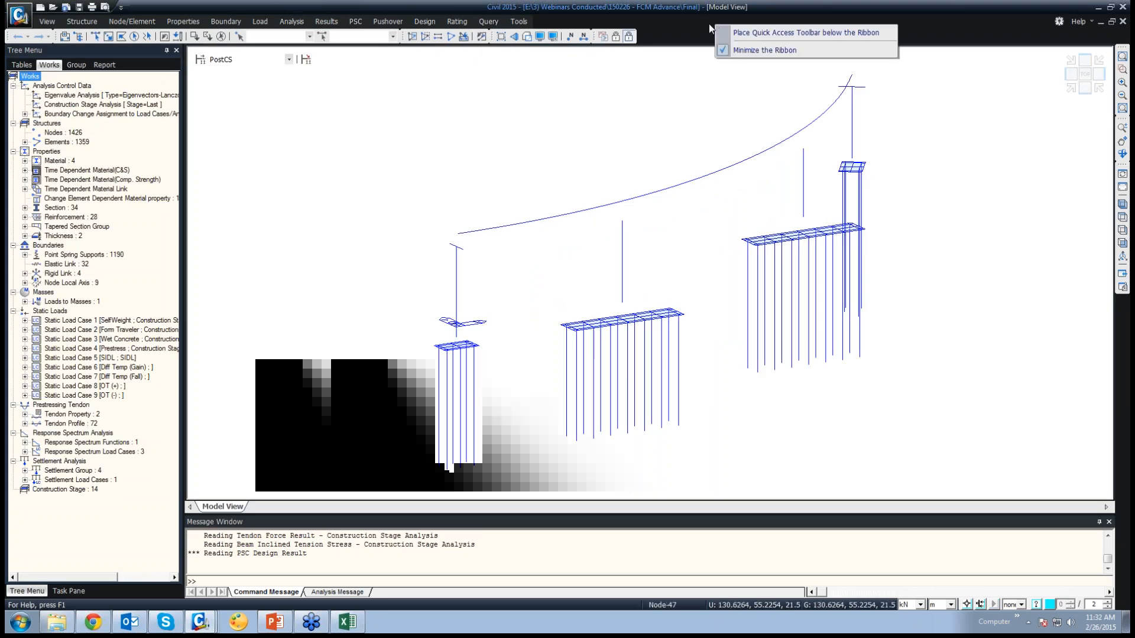
click(734, 50)
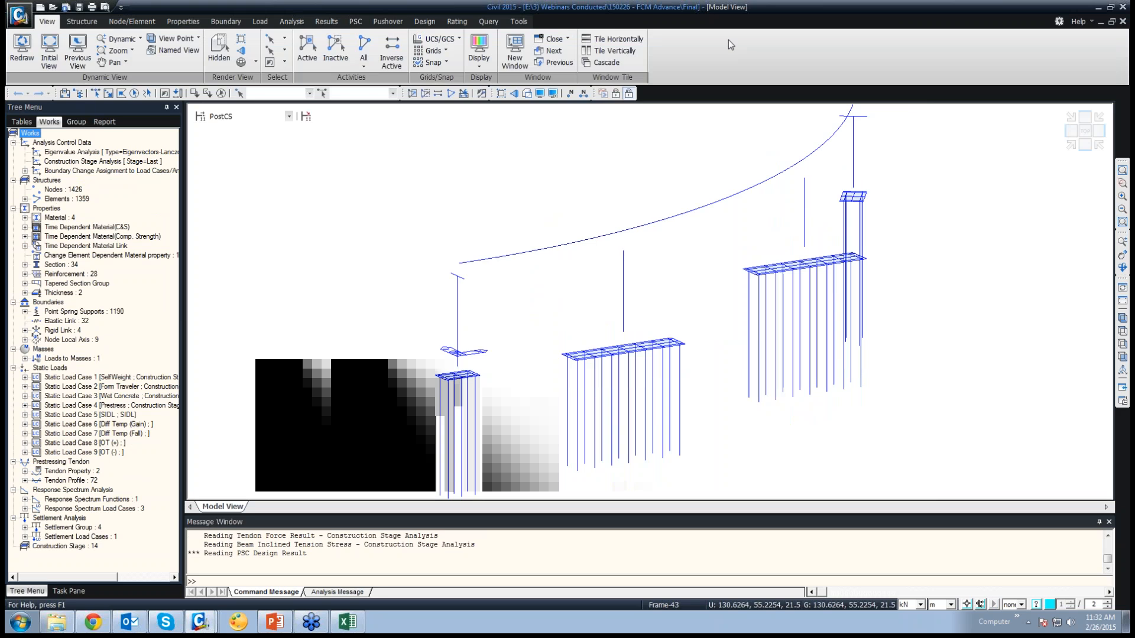
click(75, 121)
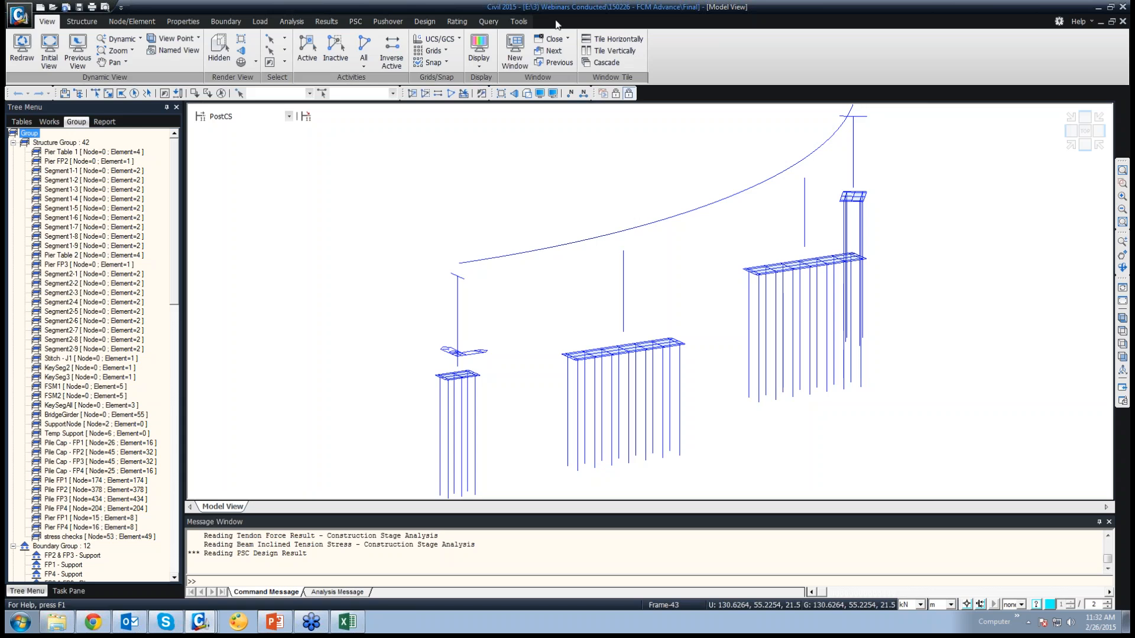
Step: Highlight the BridgeGirder, SupportNode and KeySegAll structure groups in front view to check their members, and return to the isometric view
click(325, 21)
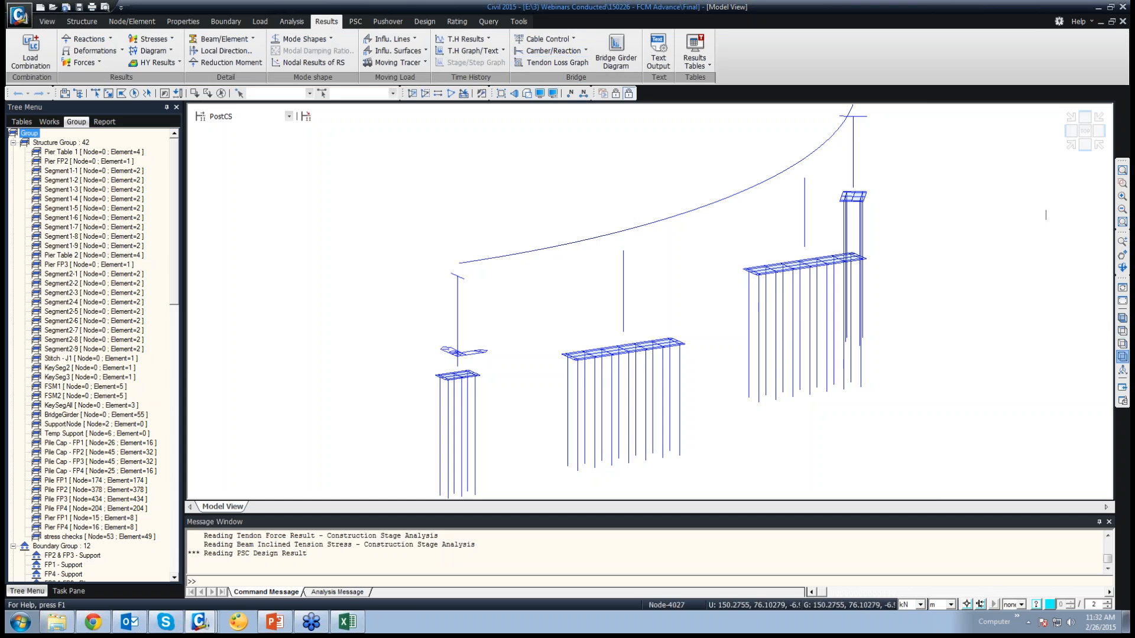
click(1122, 356)
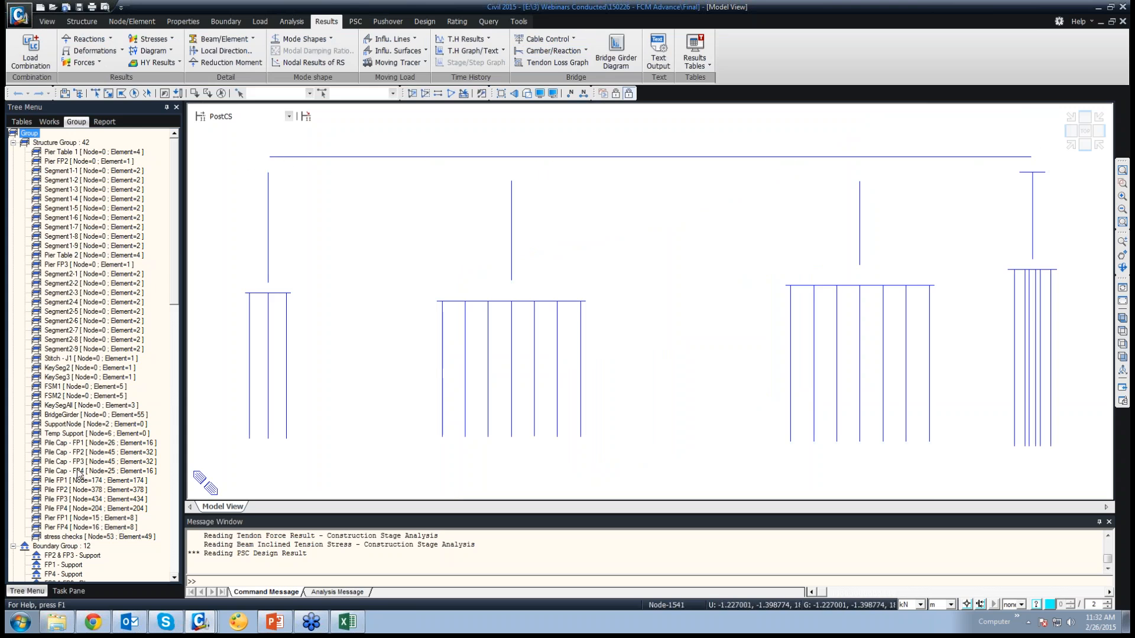
click(83, 416)
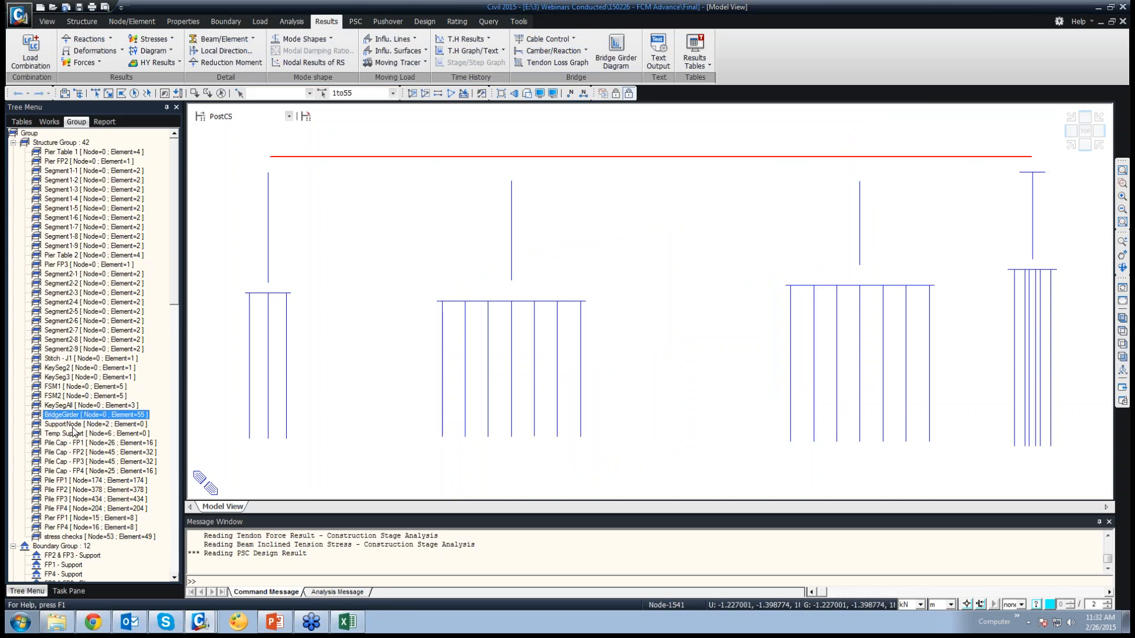
click(76, 425)
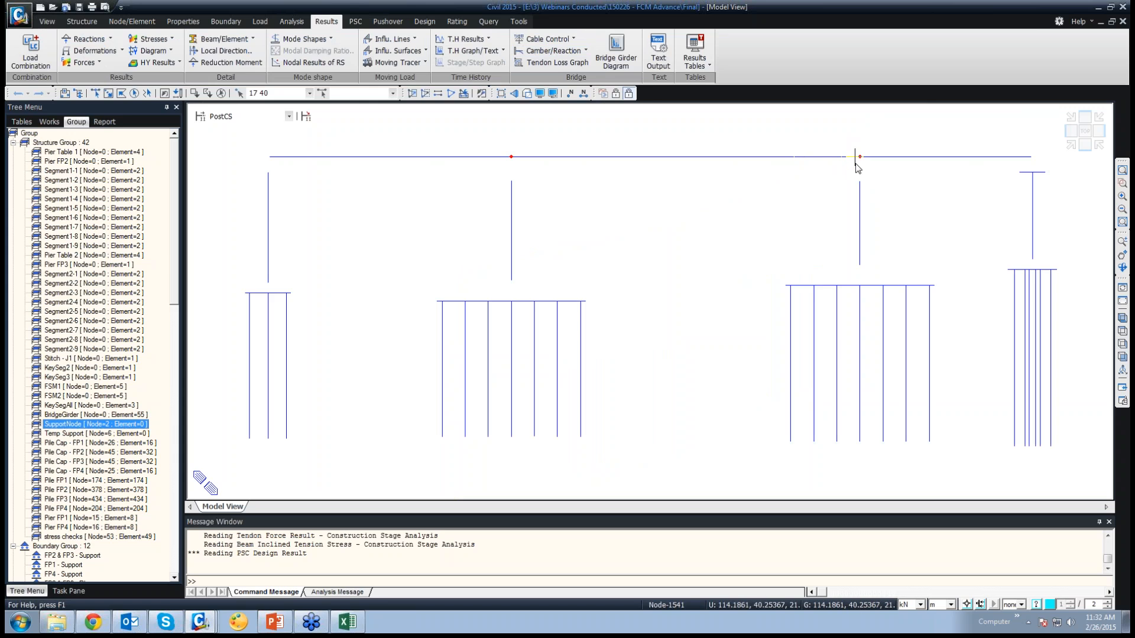
mouse_move(860, 168)
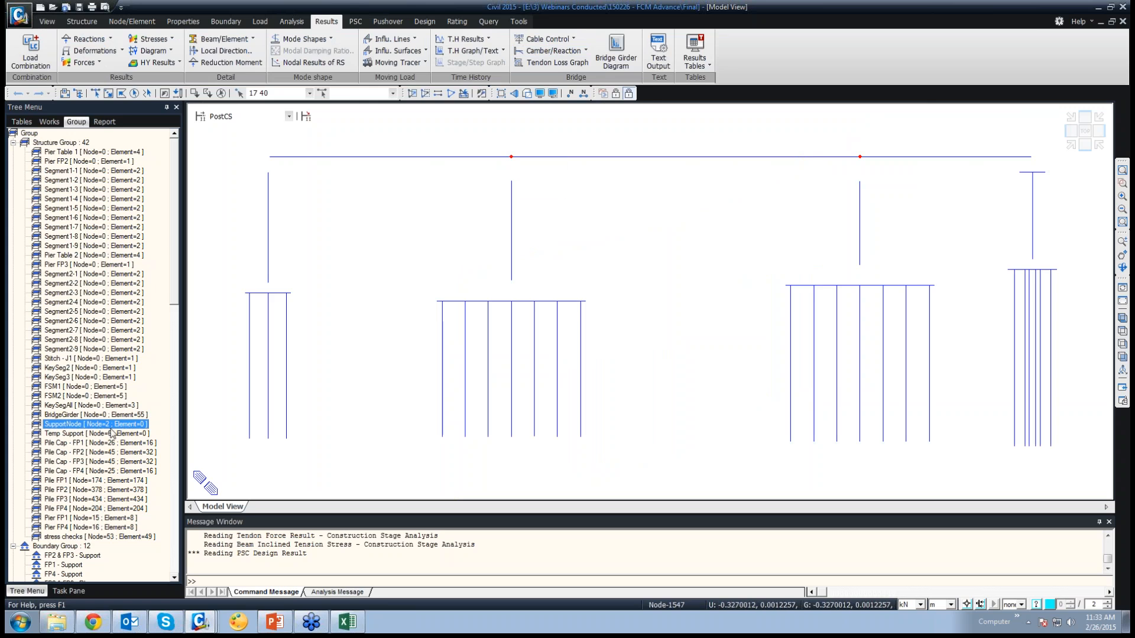
click(99, 406)
double_click(98, 407)
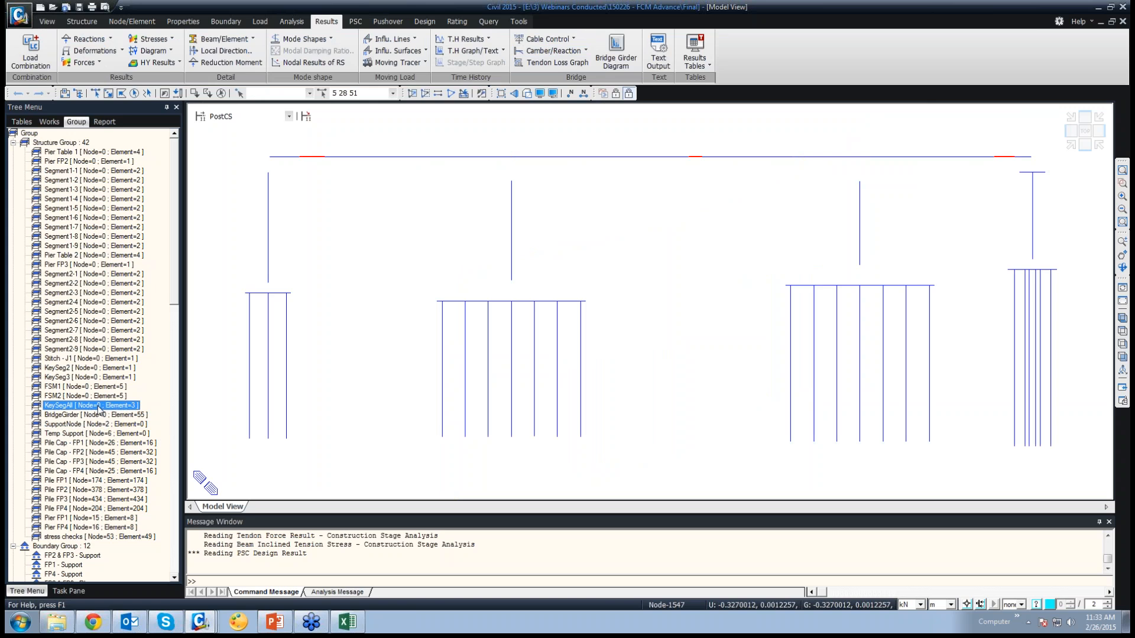
click(1122, 320)
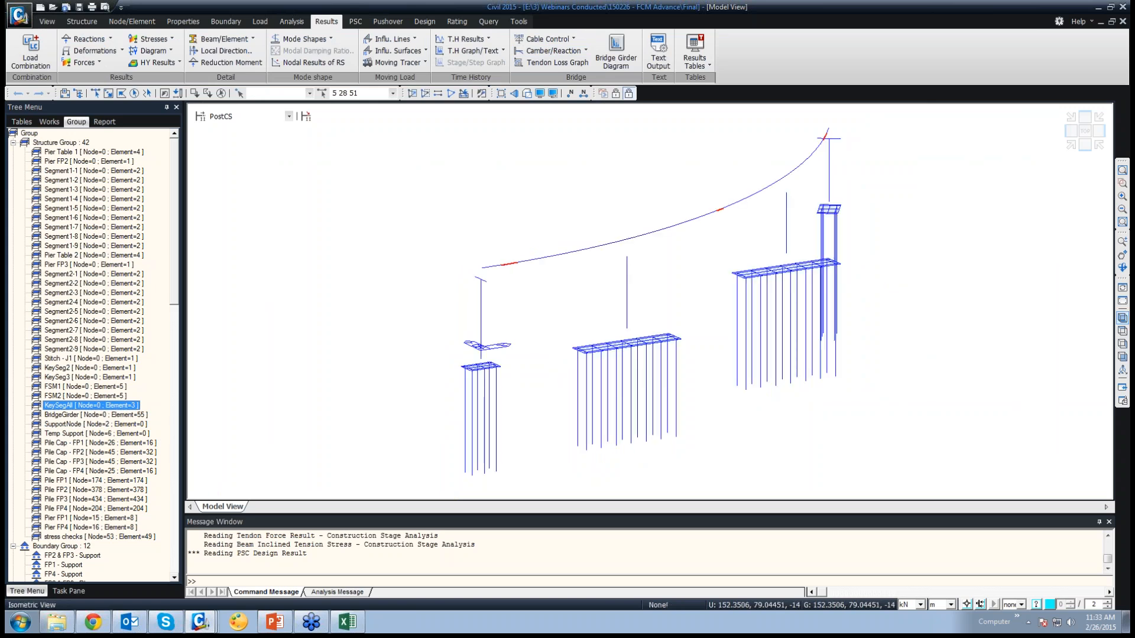
Step: Define the FCM camber control with BridgeGirder as girder group, SupportNode as support group and KeySegAll as key-segment group
click(581, 57)
mouse_move(589, 68)
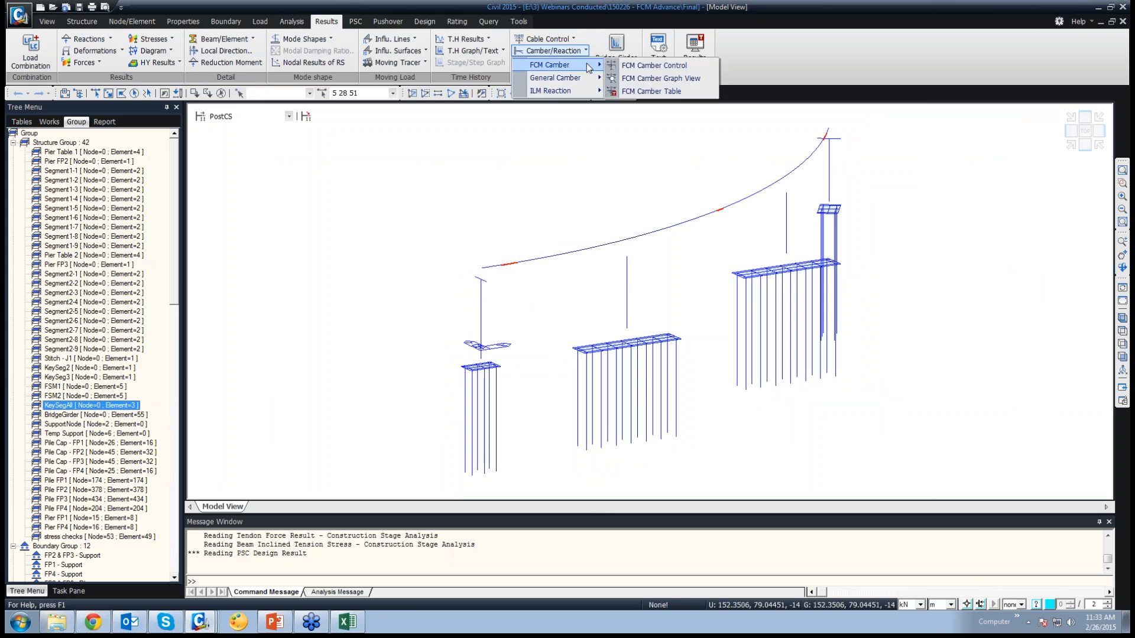
click(624, 67)
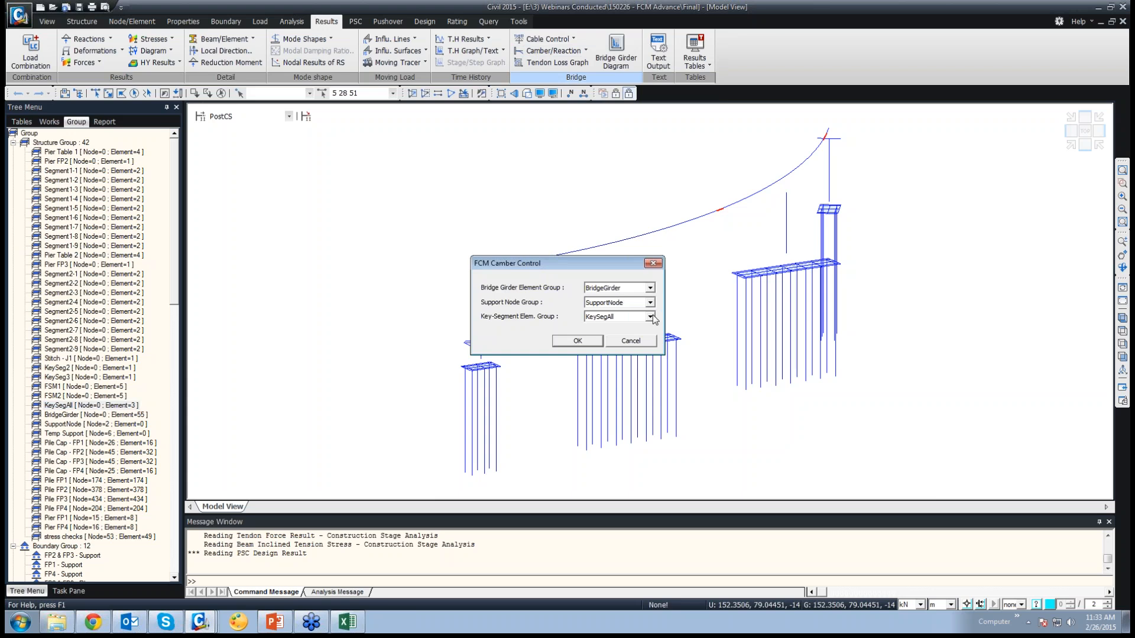
click(577, 341)
Step: Plot the FCM camber graph for the Summation load case and examine the camber curve along the girder
click(576, 55)
mouse_move(585, 68)
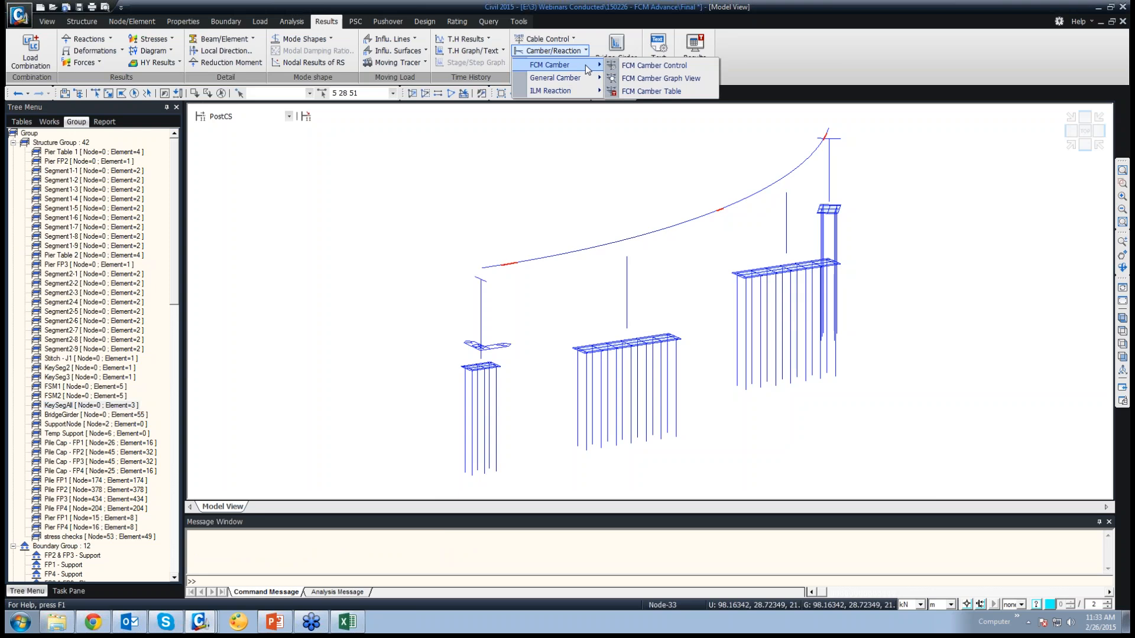
click(636, 84)
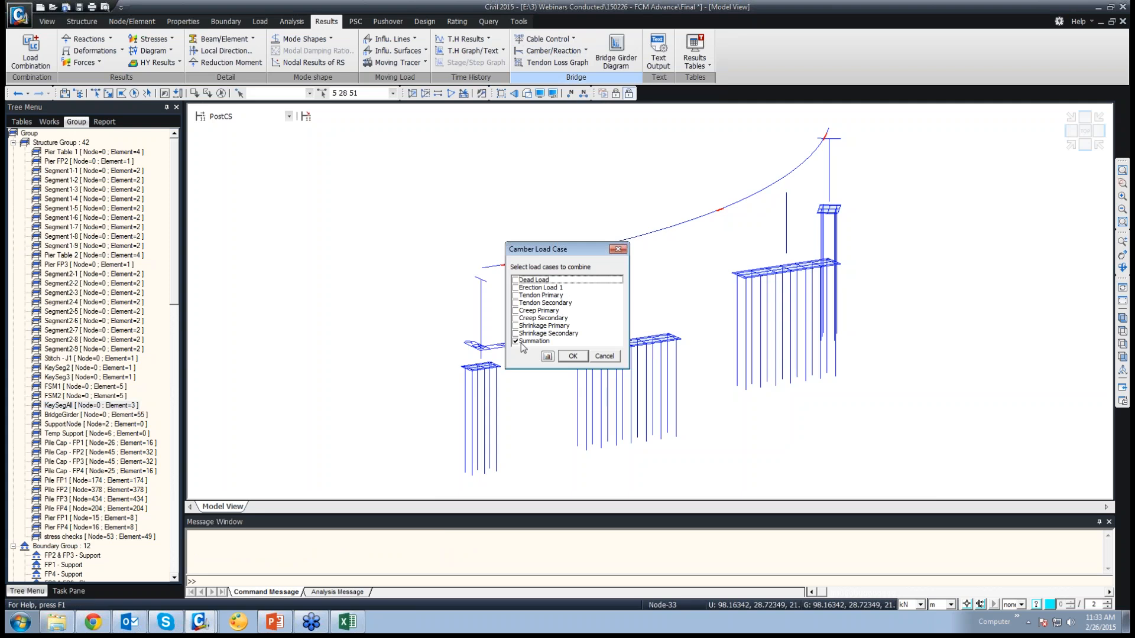
click(578, 358)
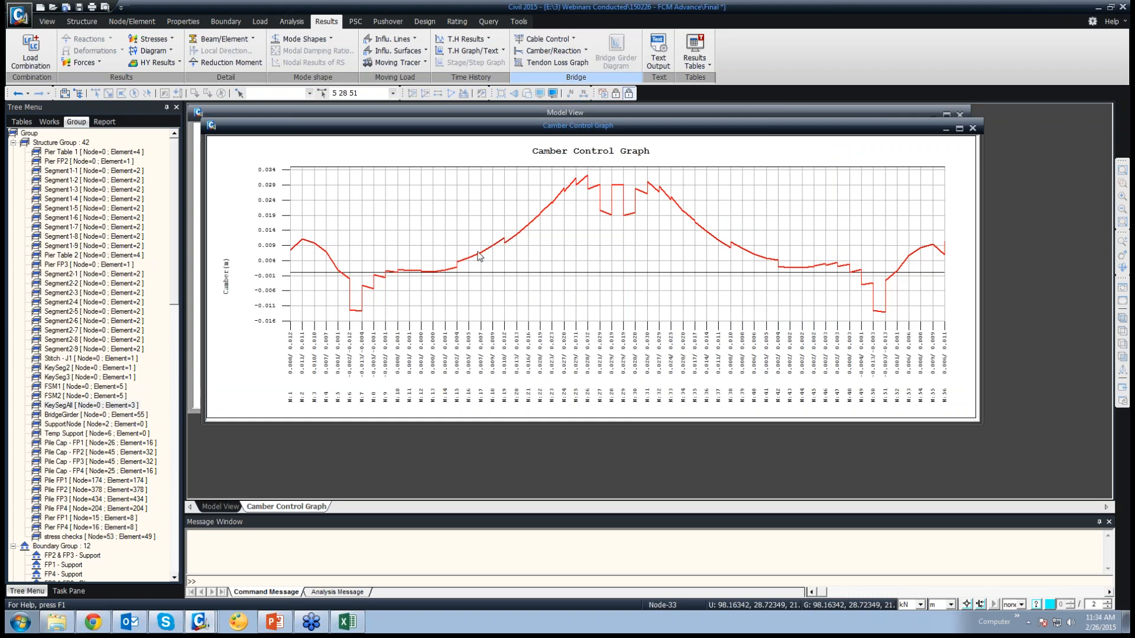
mouse_move(457, 270)
mouse_move(507, 244)
mouse_move(781, 273)
Step: Generate the FCM camber table by construction stage for the Summation load case
click(585, 52)
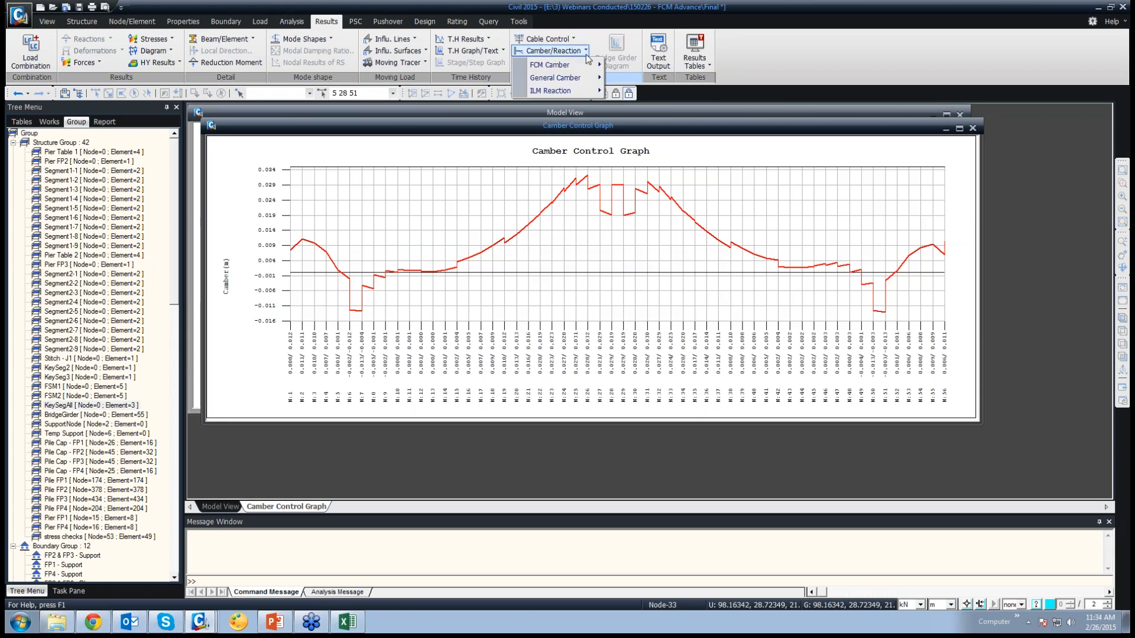
mouse_move(585, 67)
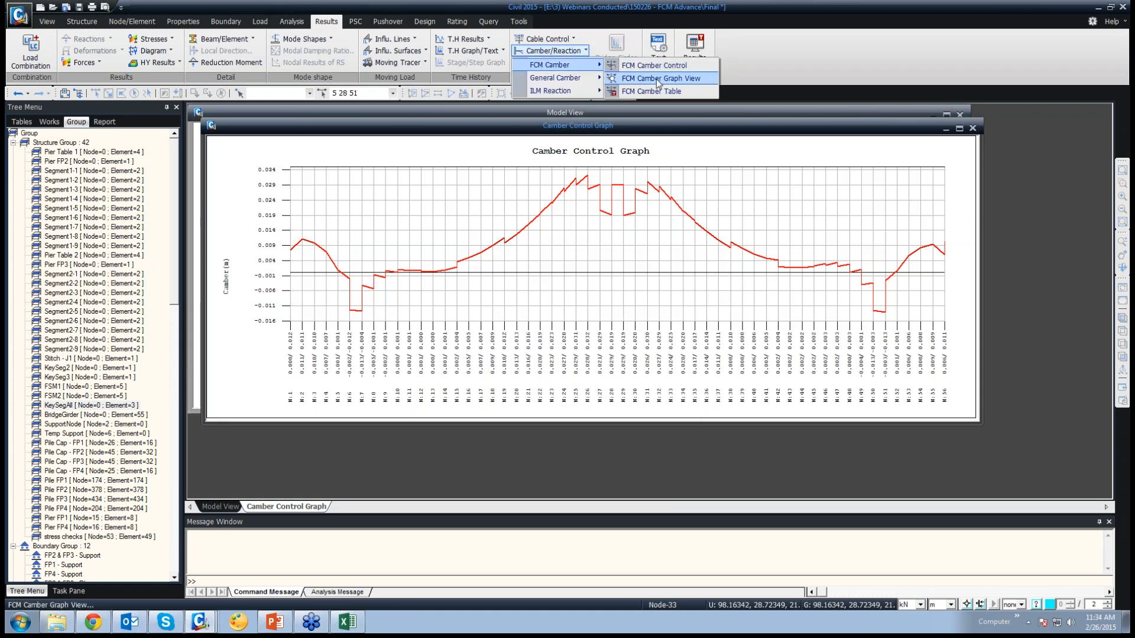
click(687, 92)
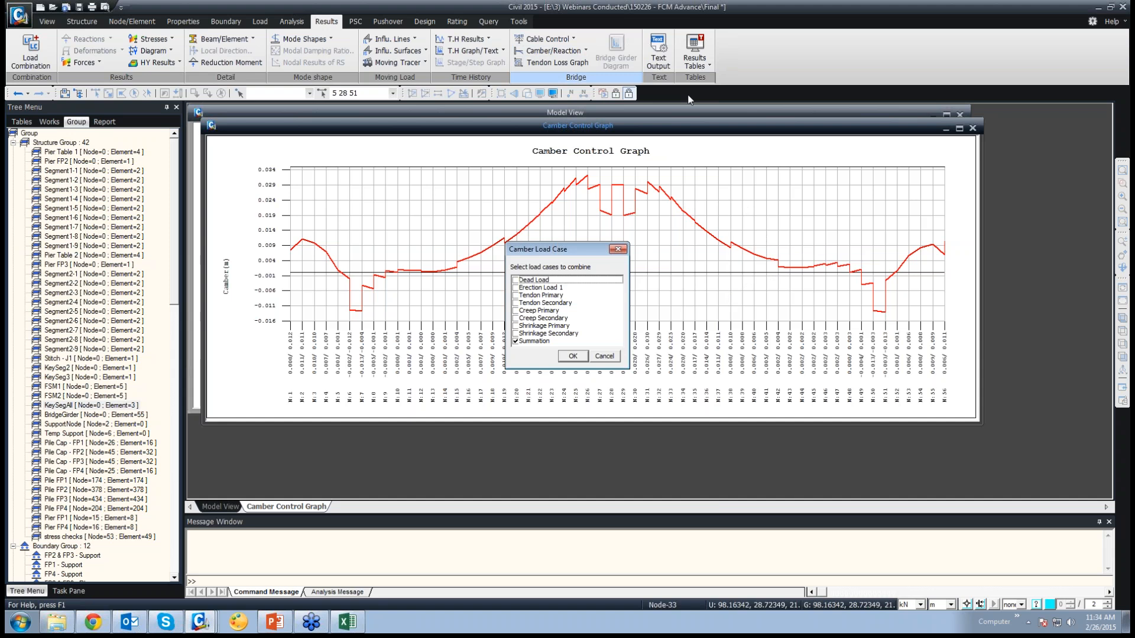
click(572, 356)
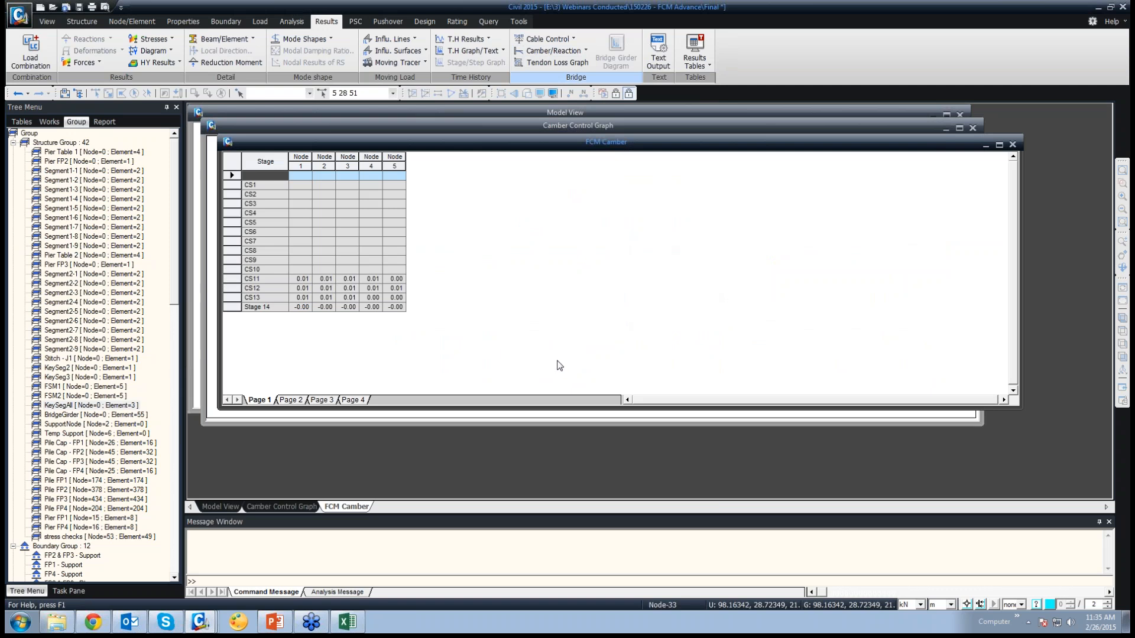
Step: Review pages 2 to 4 of the FCM camber table and switch the length unit to mm
click(304, 401)
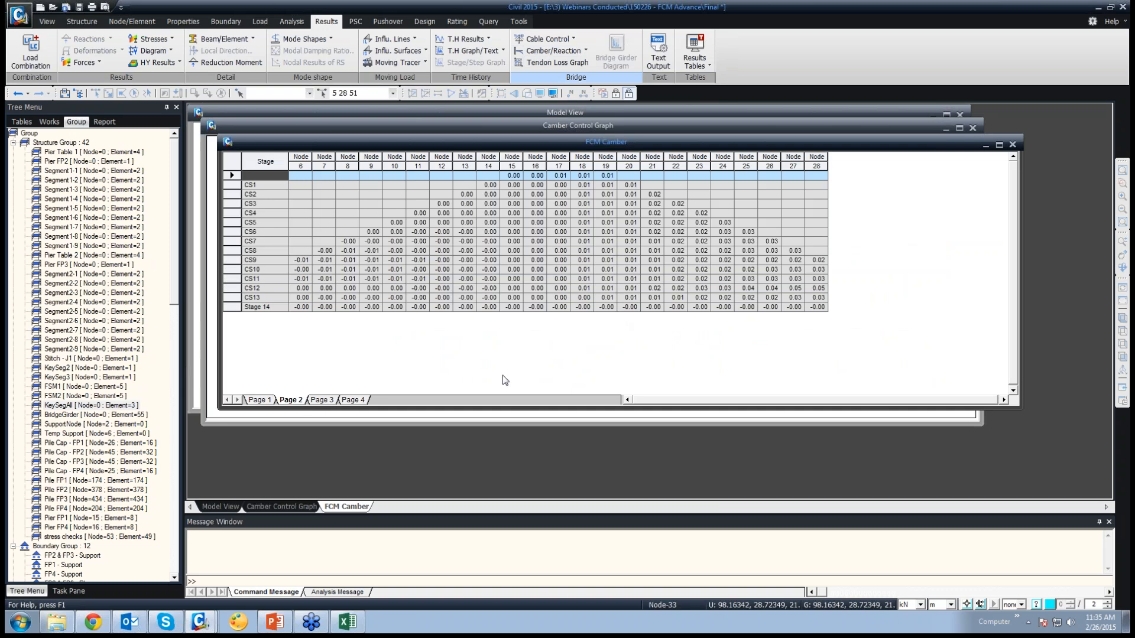
click(324, 401)
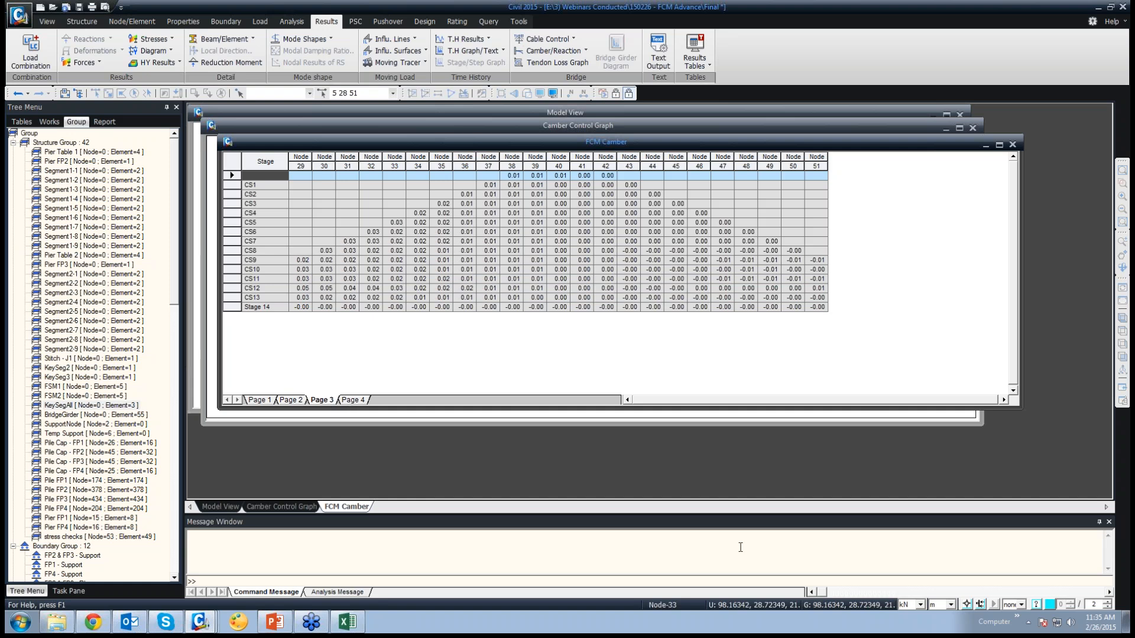
click(950, 604)
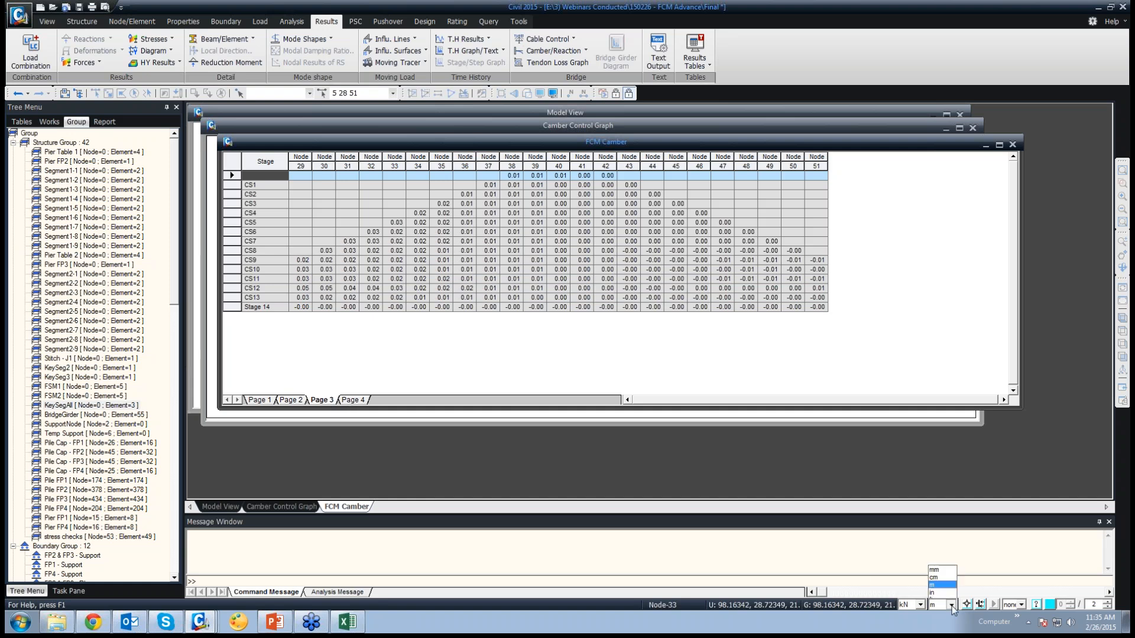
click(943, 564)
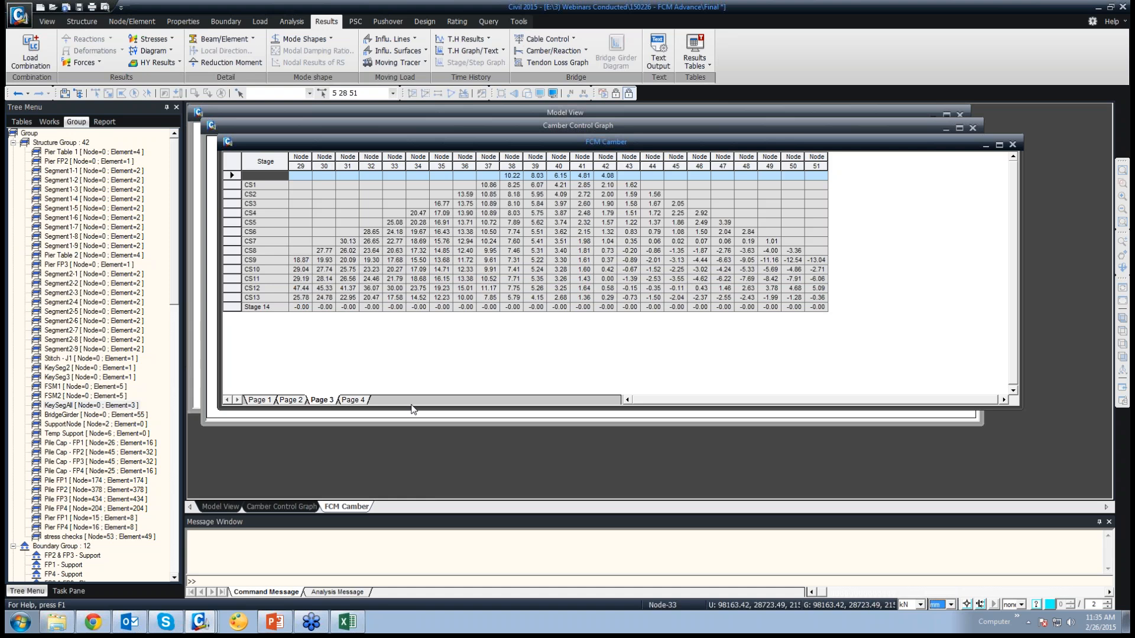
click(353, 400)
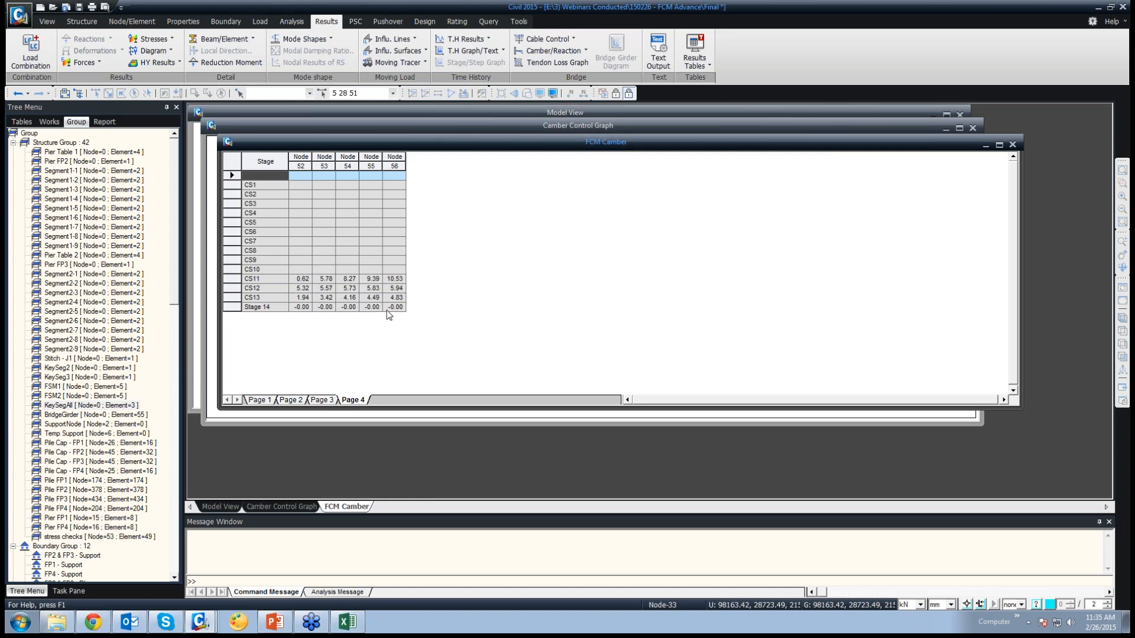
Step: Review the camber values by construction stage on Pages 1, 2 and 3 of the FCM Camber table
click(294, 400)
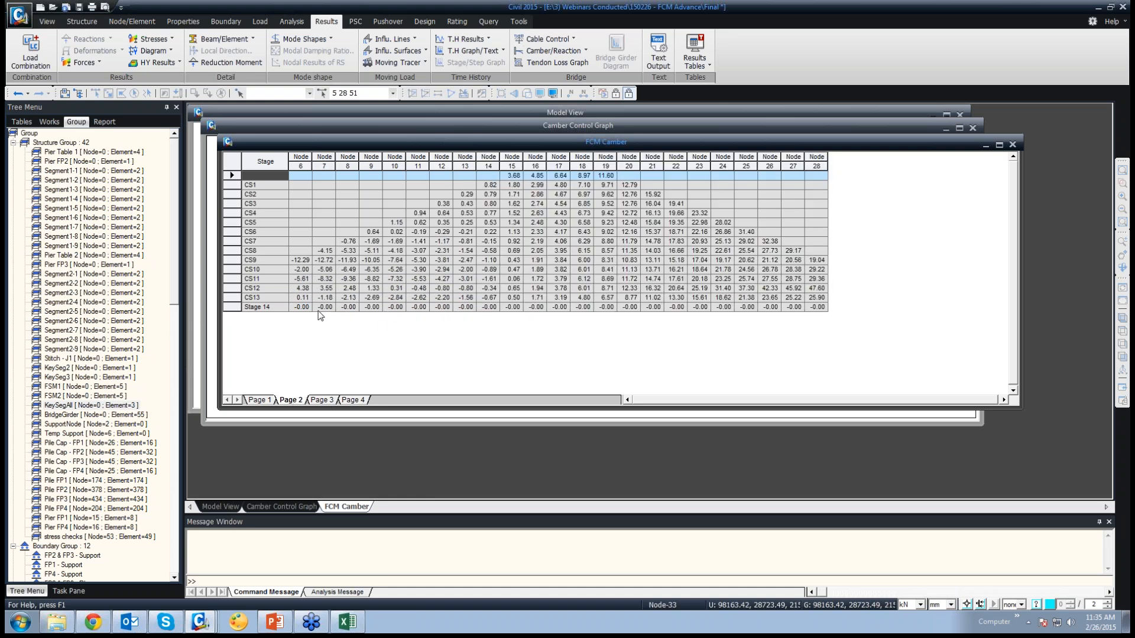
click(263, 402)
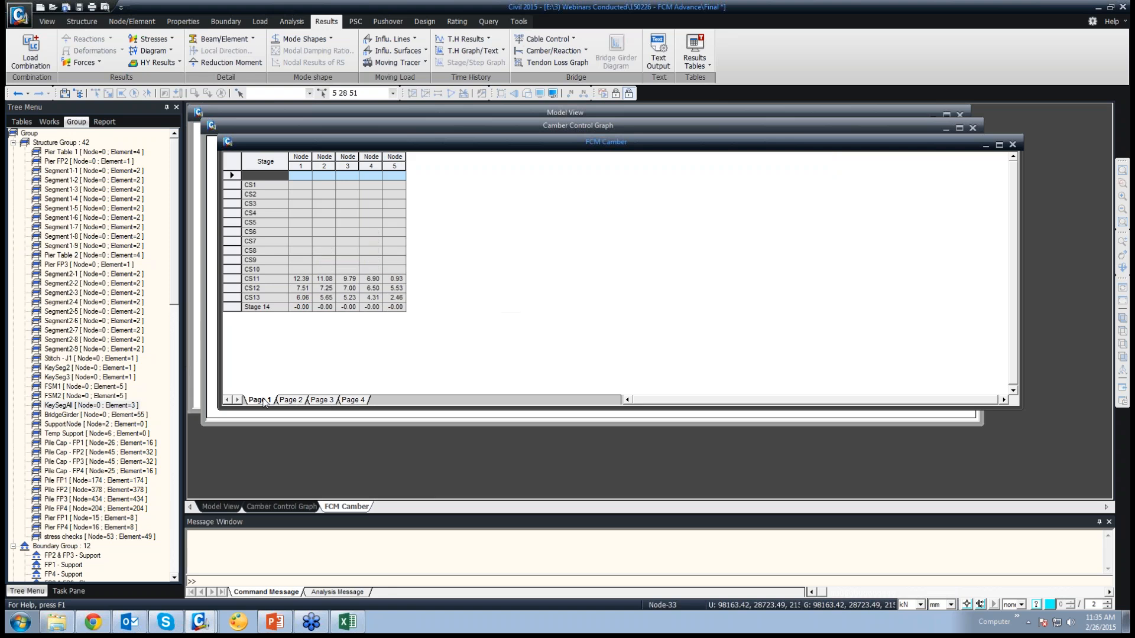
click(292, 400)
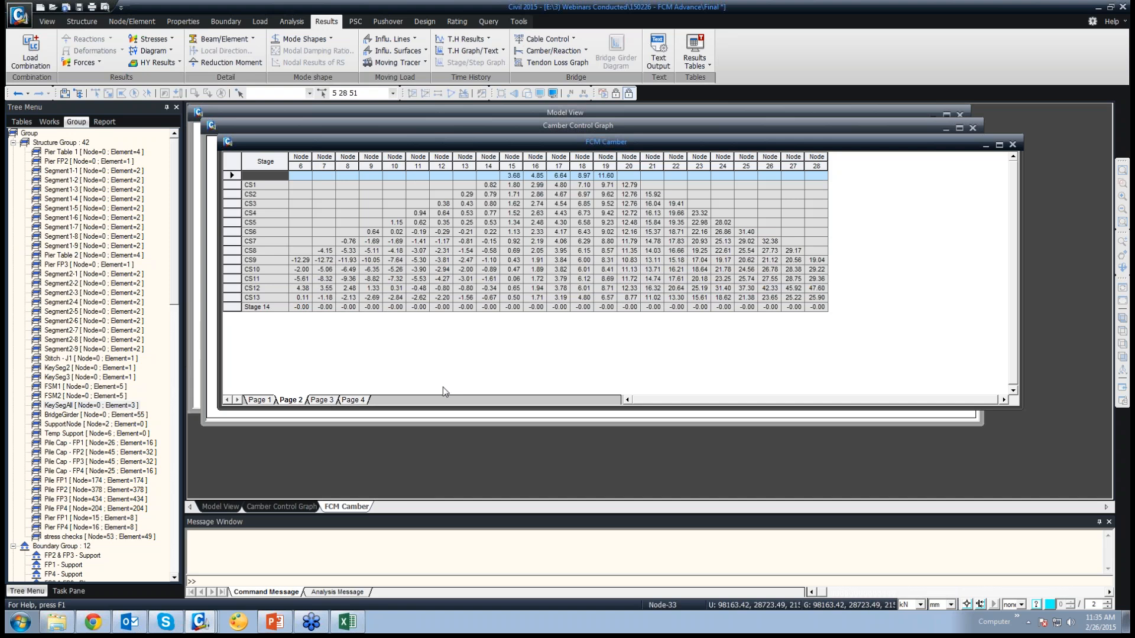
click(329, 400)
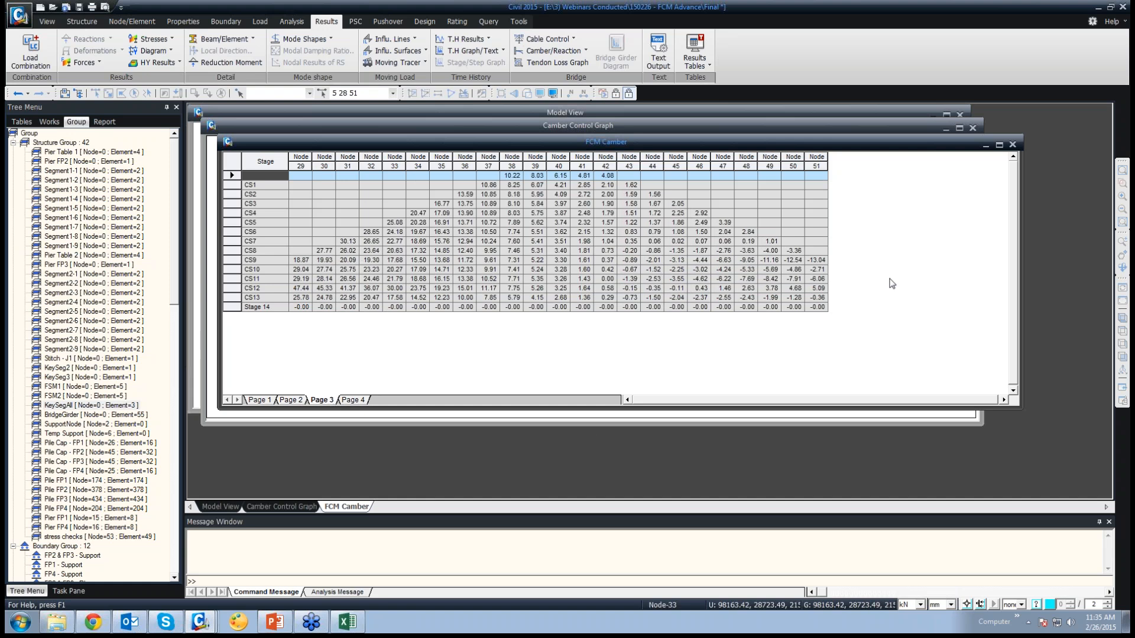
Step: Close the FCM Camber table and the Camber Control Graph, and maximize the model view
click(1011, 146)
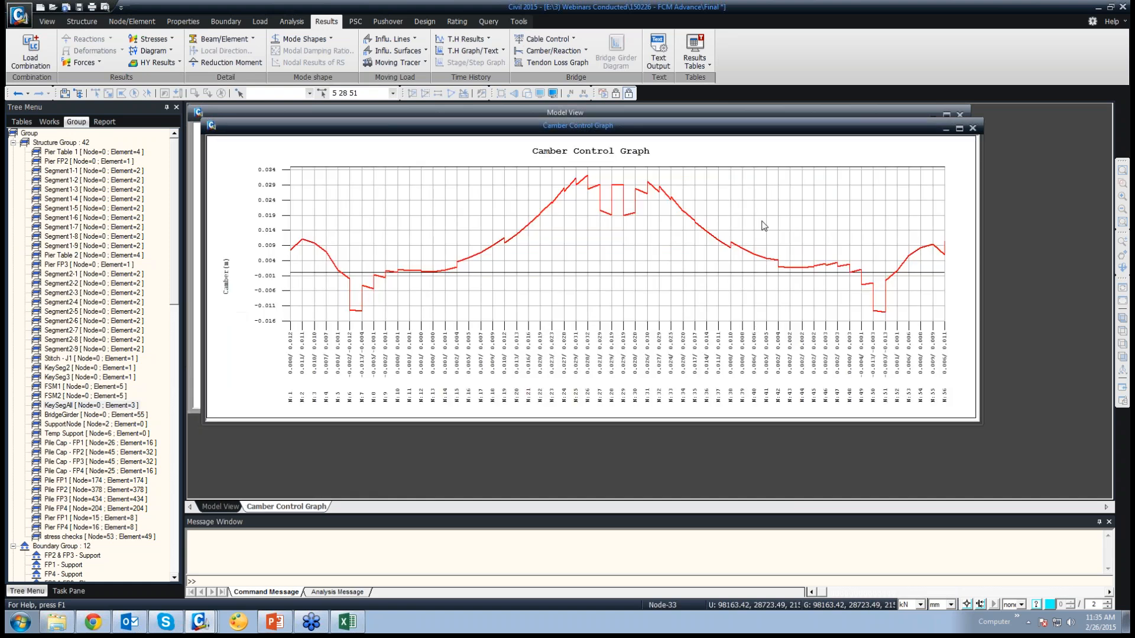
click(973, 128)
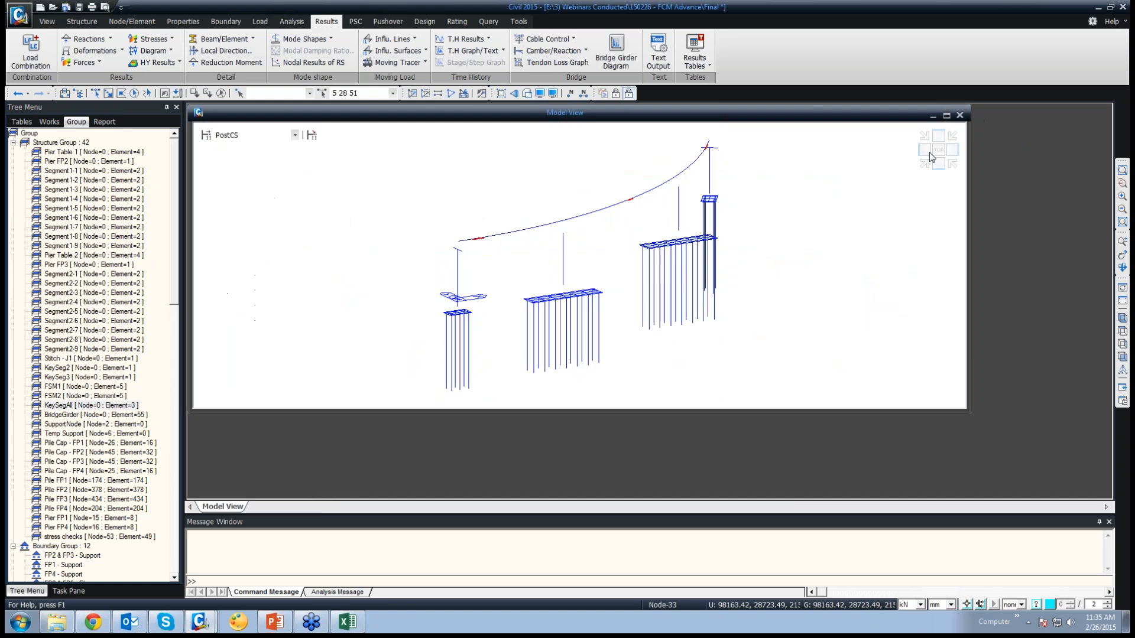
click(946, 114)
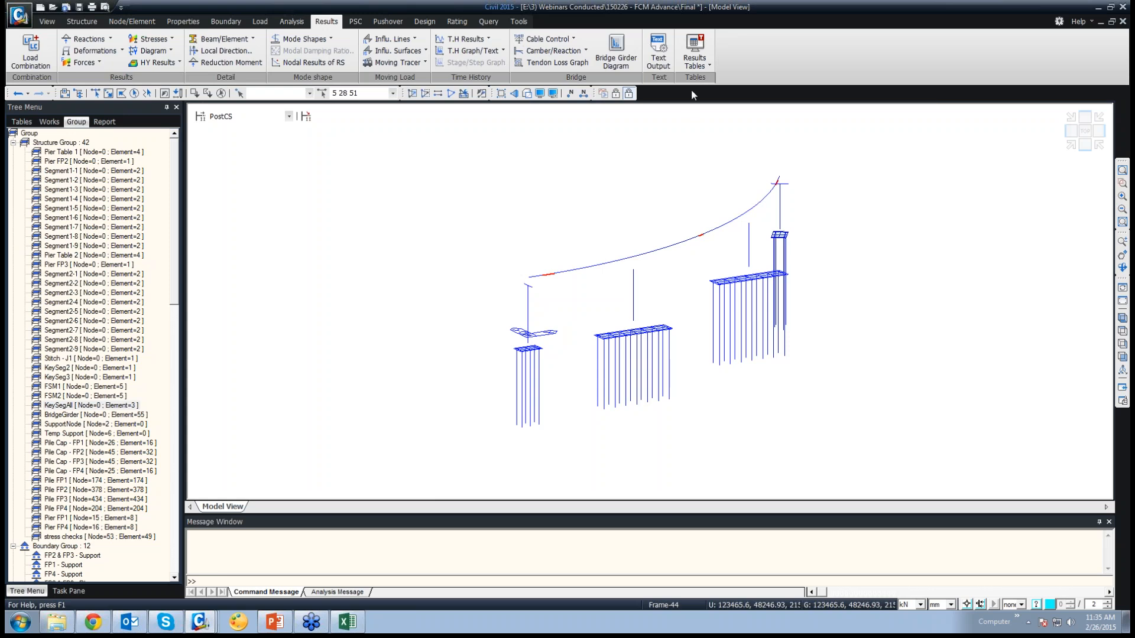
Step: Open the Tendon Loss results table and set the force unit to N so stresses read in N/mm^2
click(699, 68)
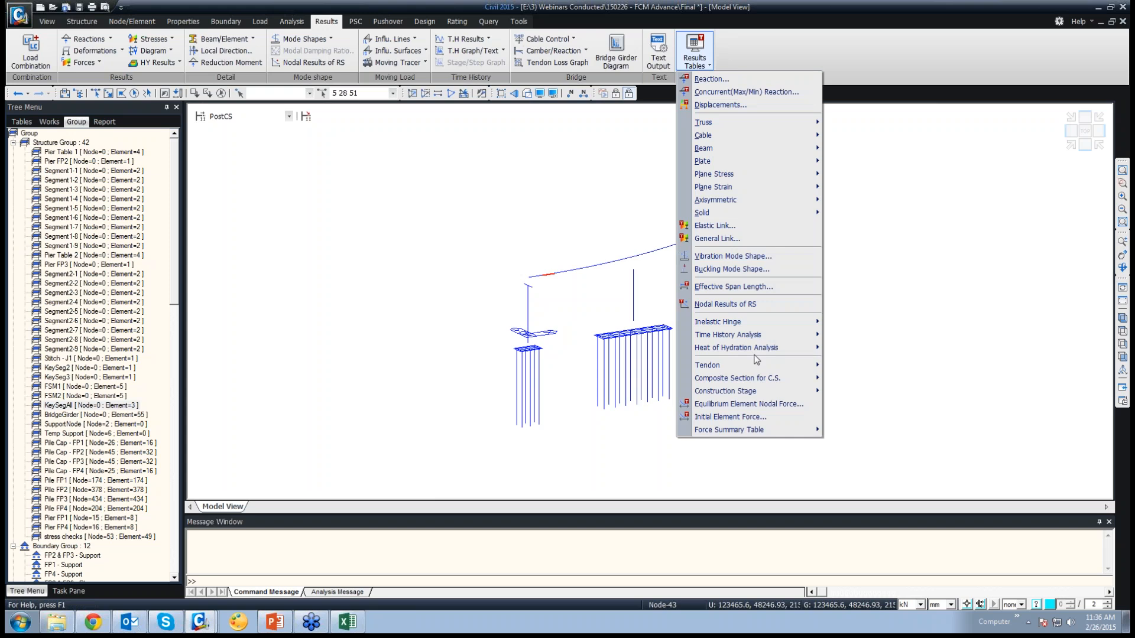
mouse_move(753, 367)
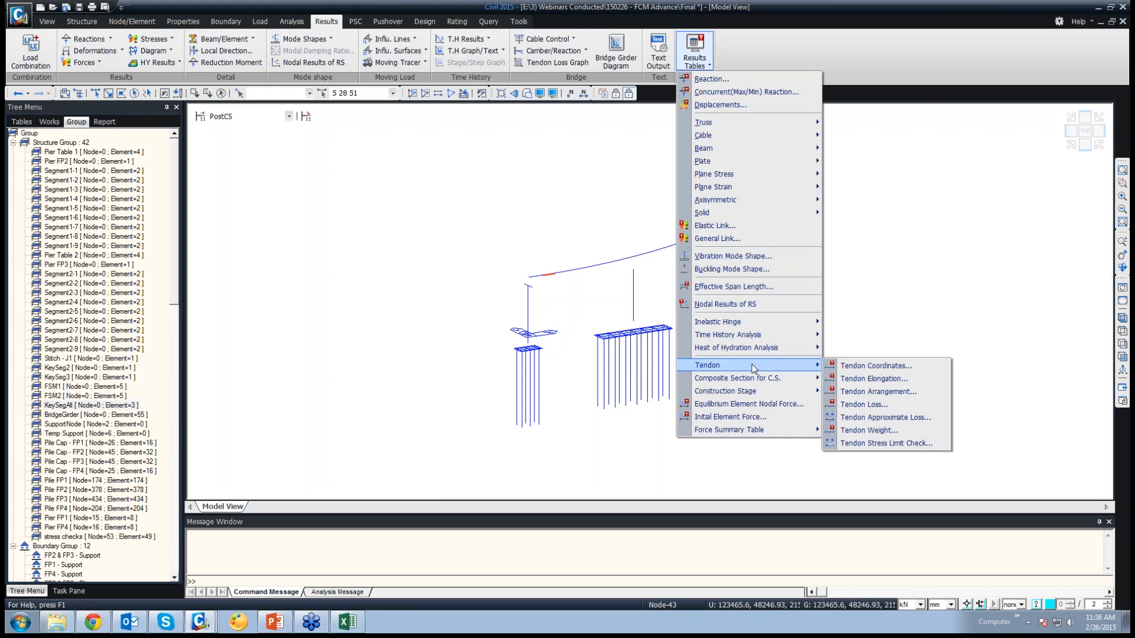
click(935, 407)
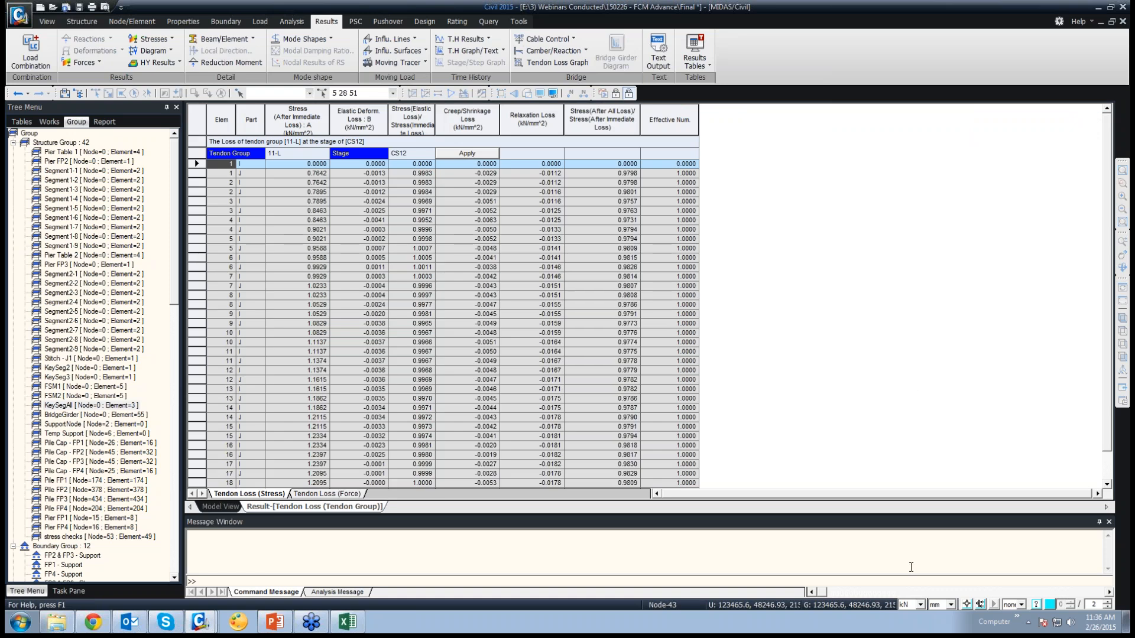
click(917, 604)
click(904, 571)
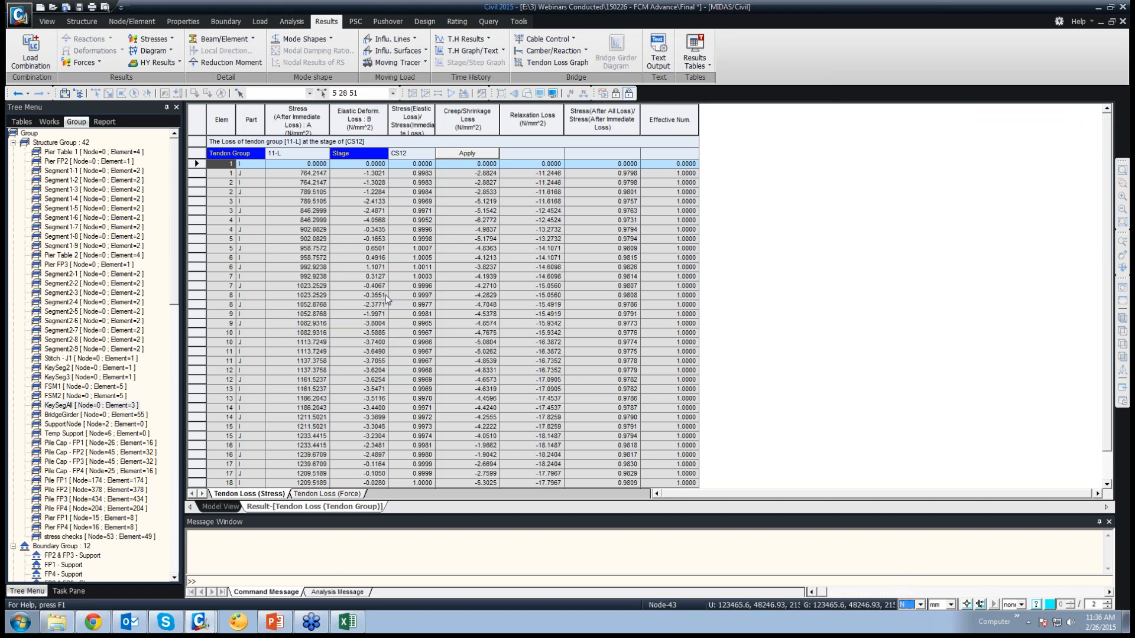
Step: Display the tendon stress losses for tendon group TP2-10 L at stage CS10
click(317, 157)
click(324, 153)
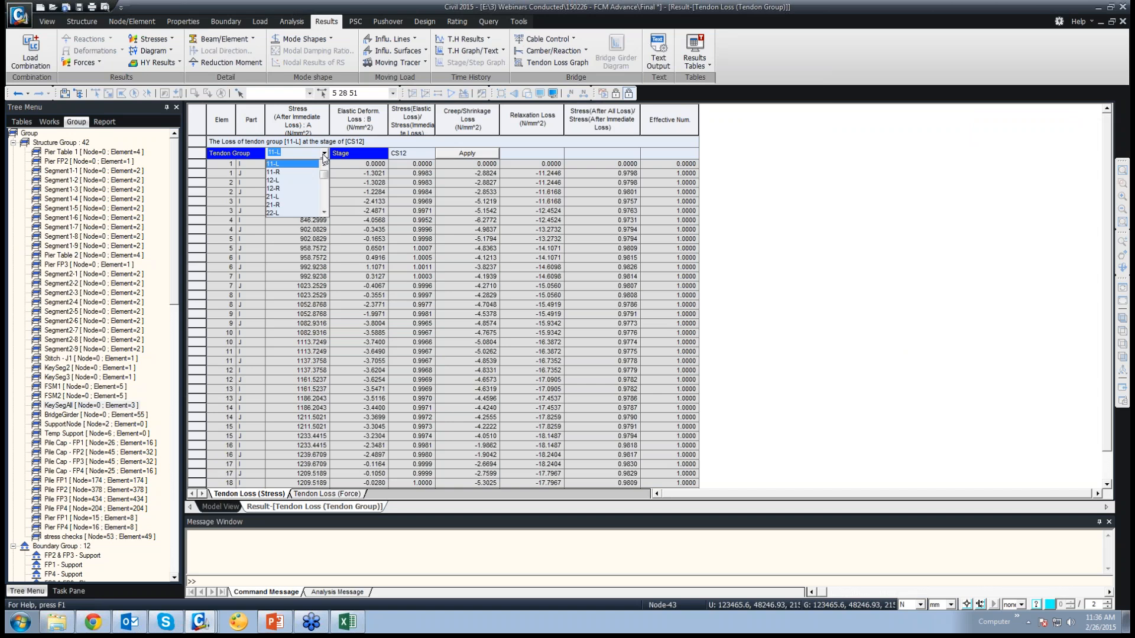
drag(324, 169, 326, 208)
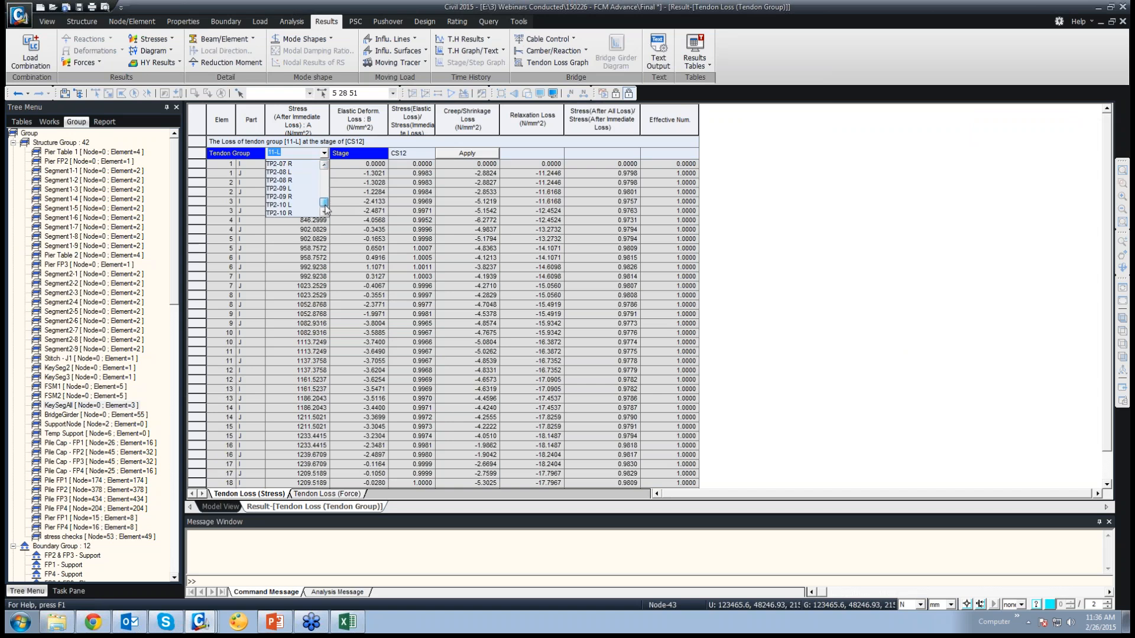
click(289, 204)
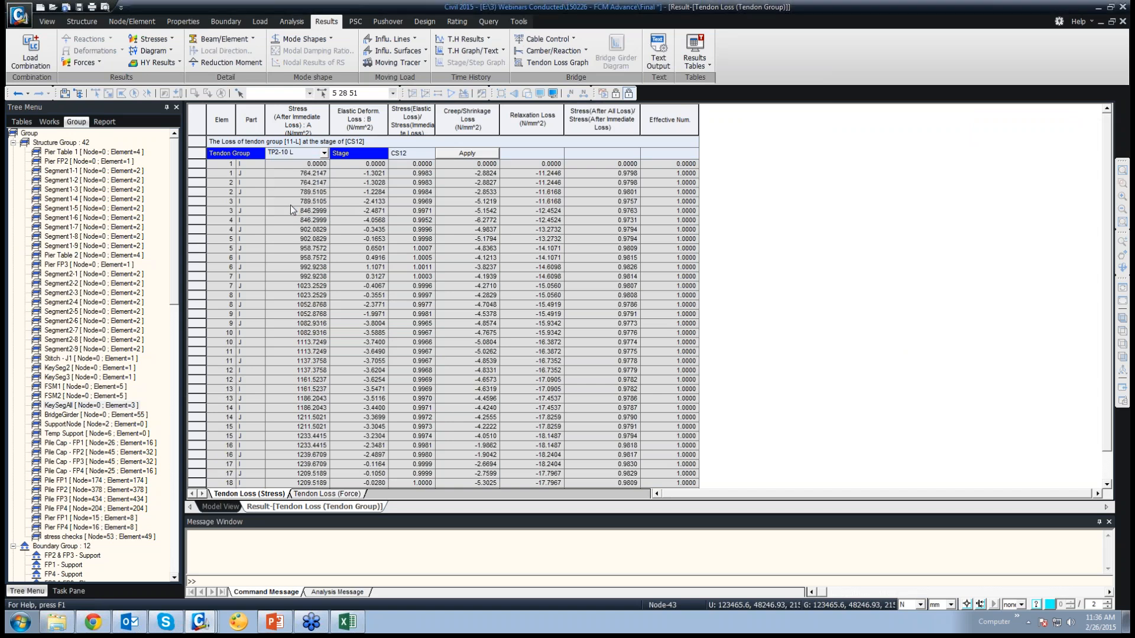
click(467, 155)
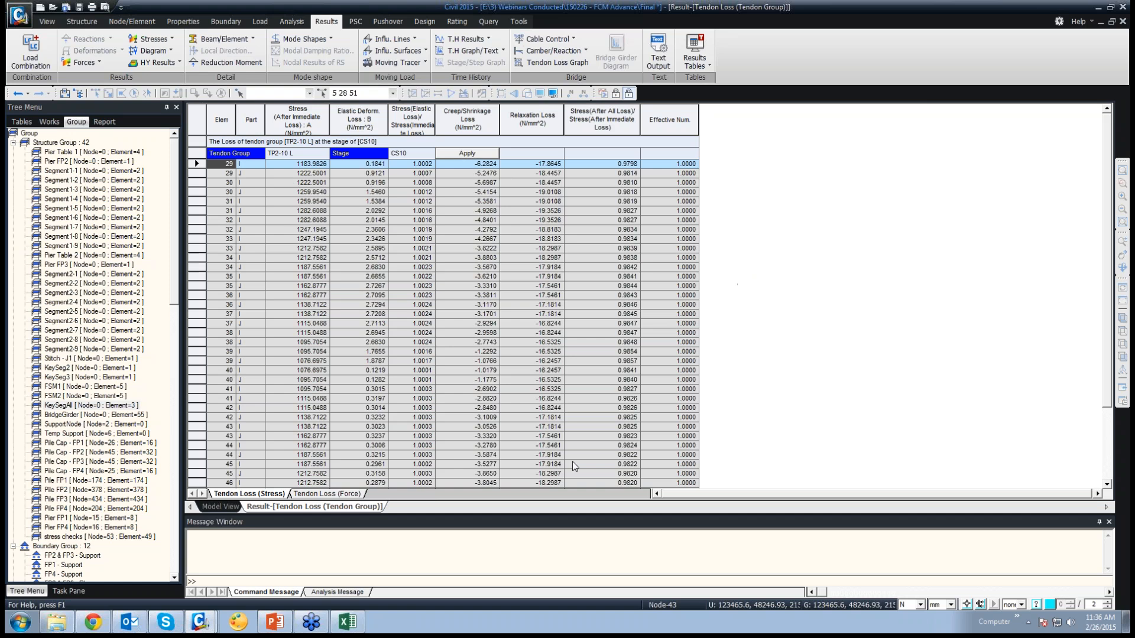
Step: Switch to the force-based tendon loss table and set the force unit to kN
click(320, 494)
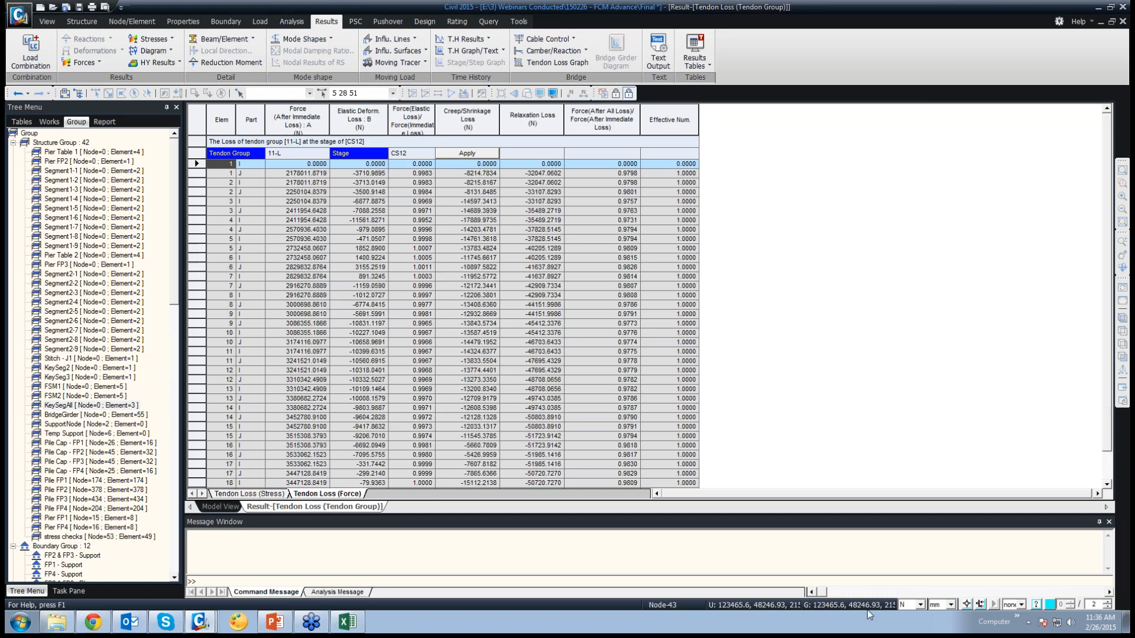
click(920, 605)
click(910, 587)
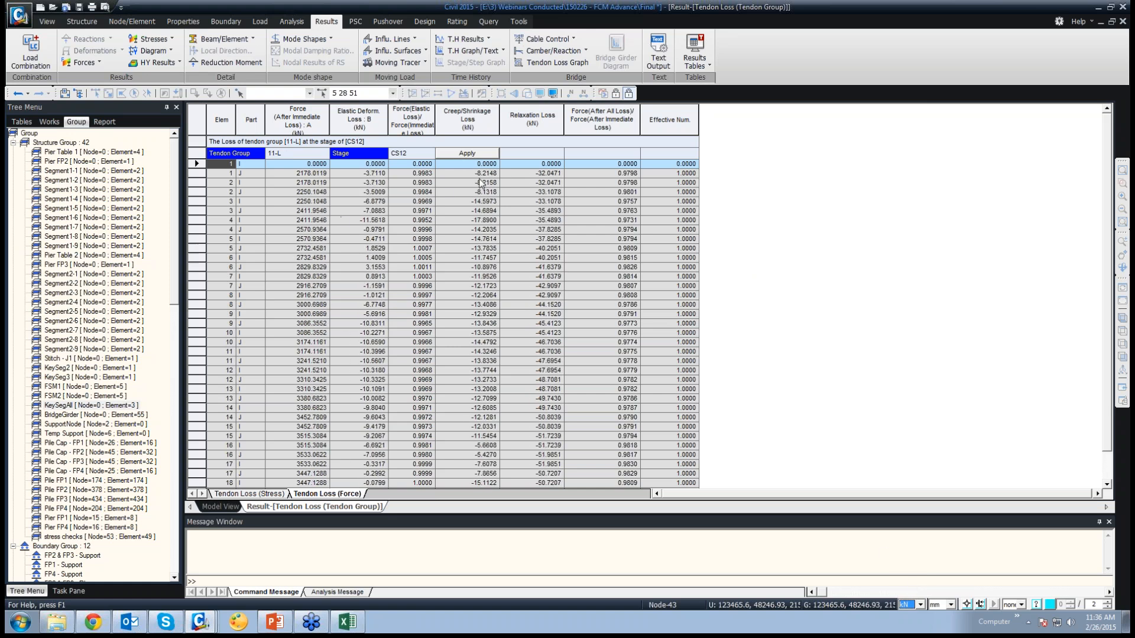
Step: Display the tendon force losses for tendon group TP2-10 R at Stage 14
click(429, 154)
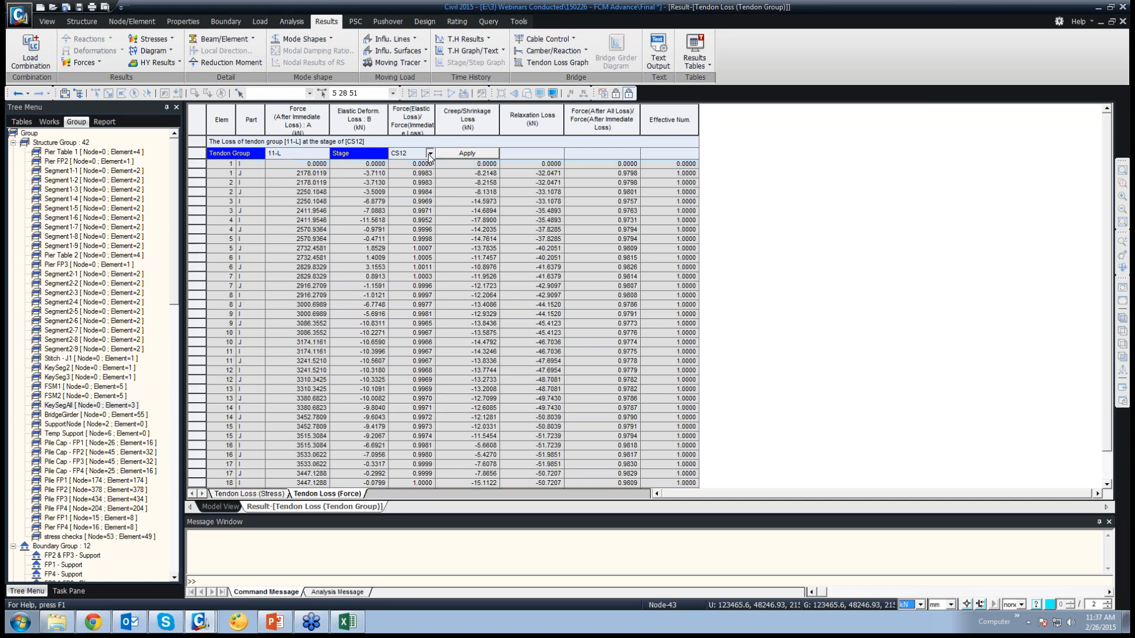
click(417, 181)
click(322, 154)
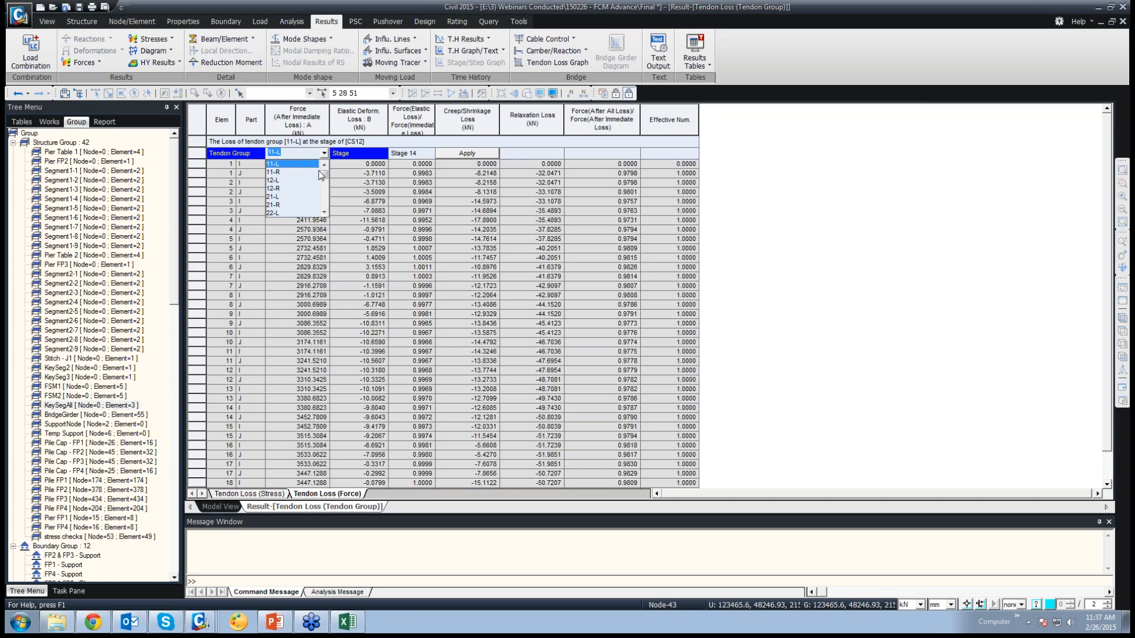
click(325, 212)
click(297, 212)
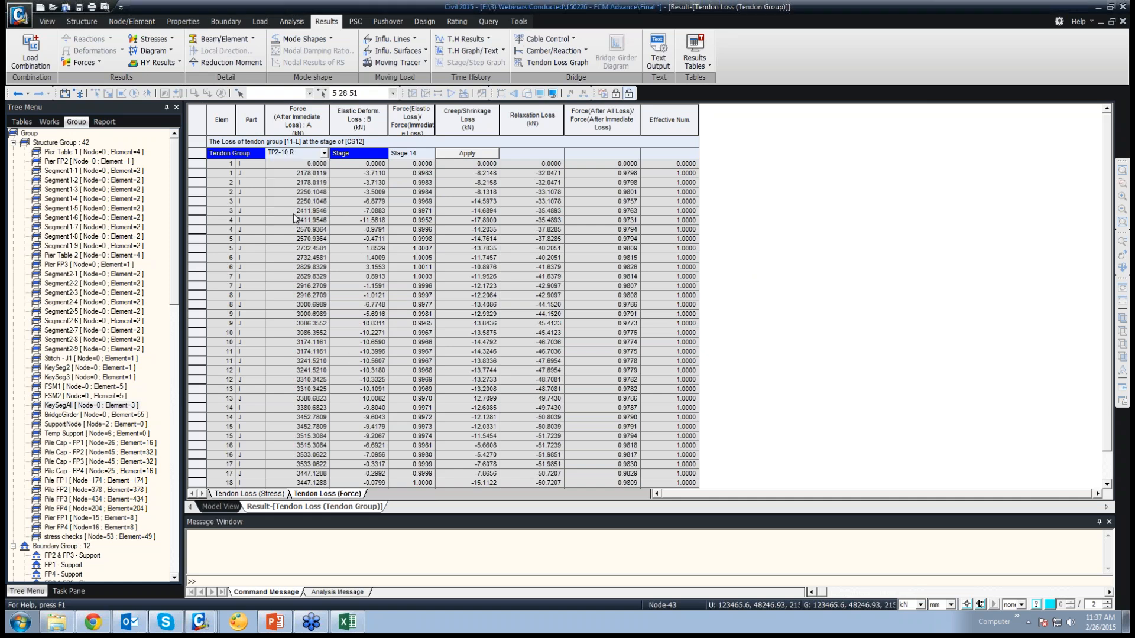
click(430, 153)
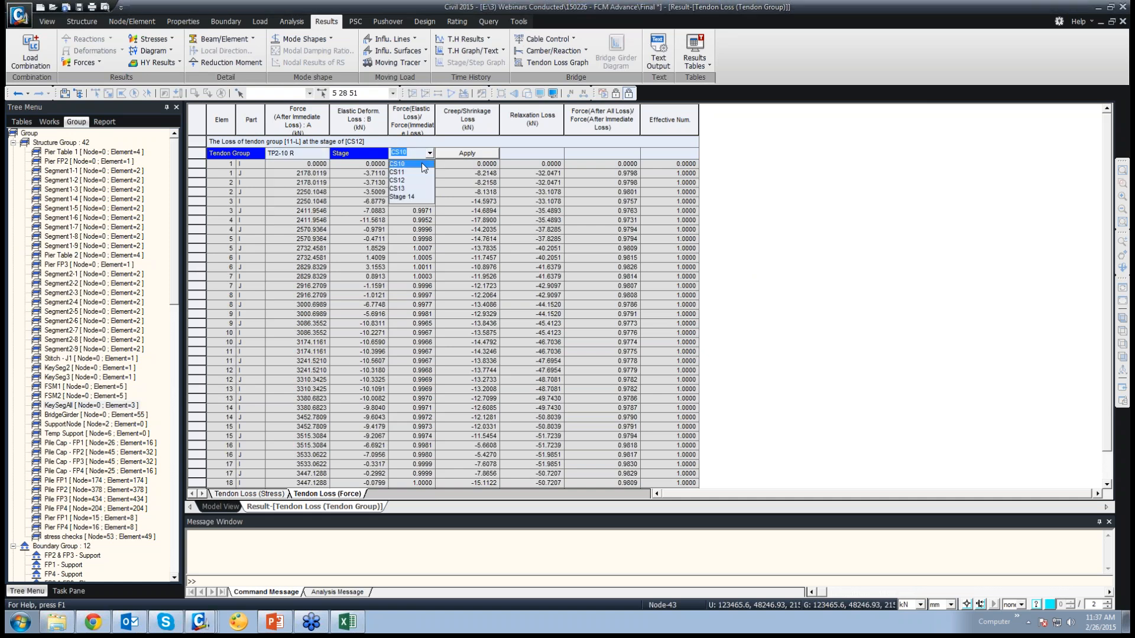
click(413, 197)
click(467, 153)
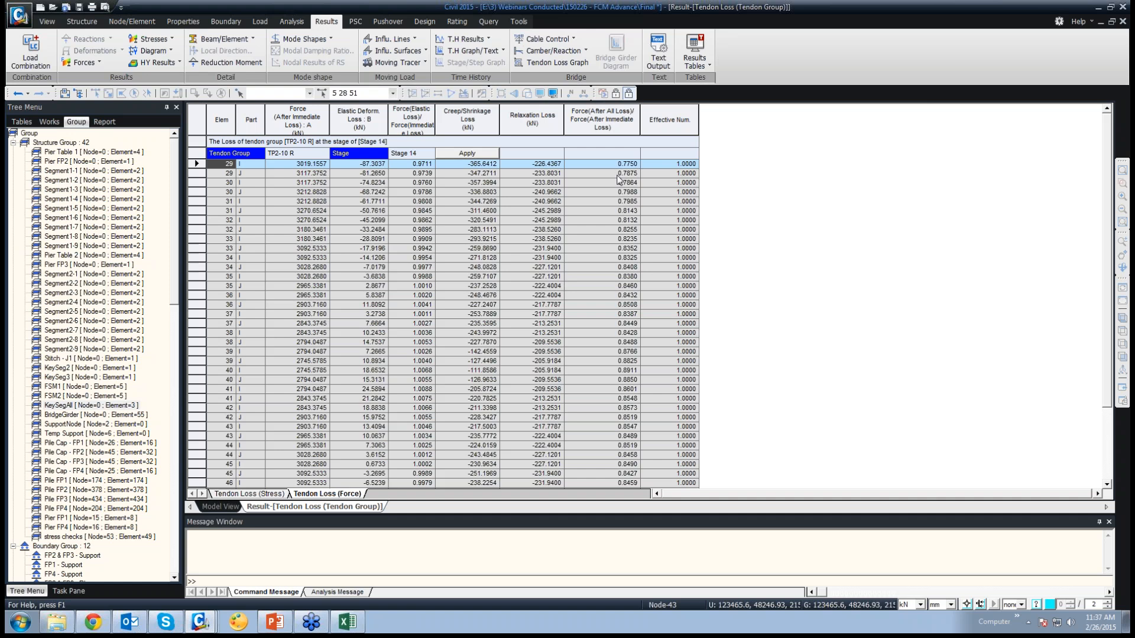
Step: Close the Tendon Loss results window
click(219, 506)
click(689, 65)
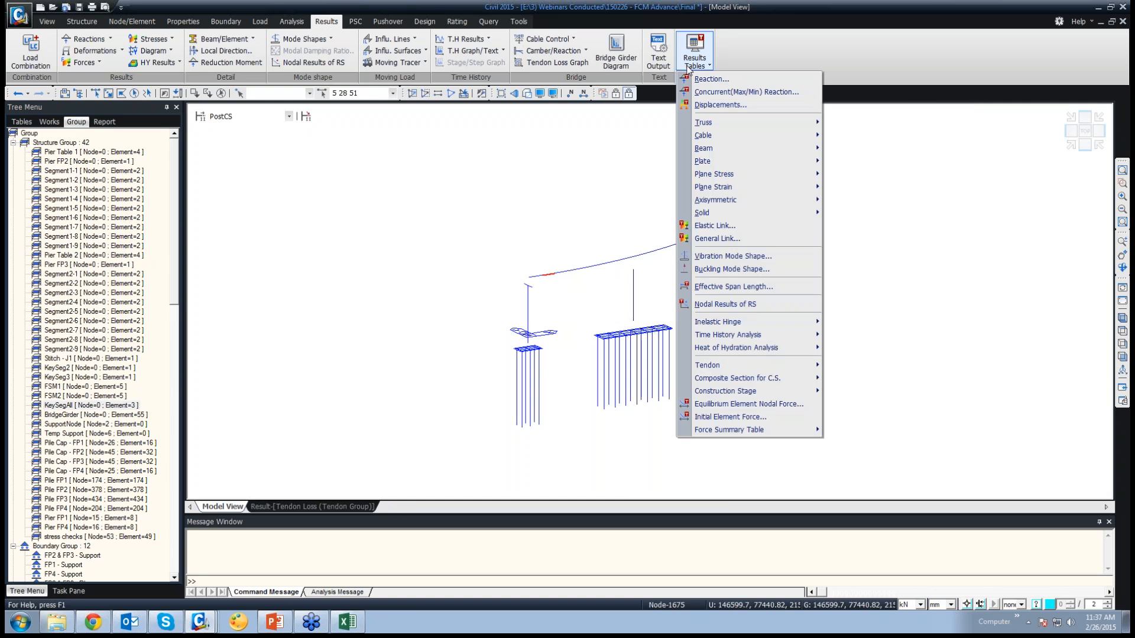
click(347, 506)
right_click(347, 506)
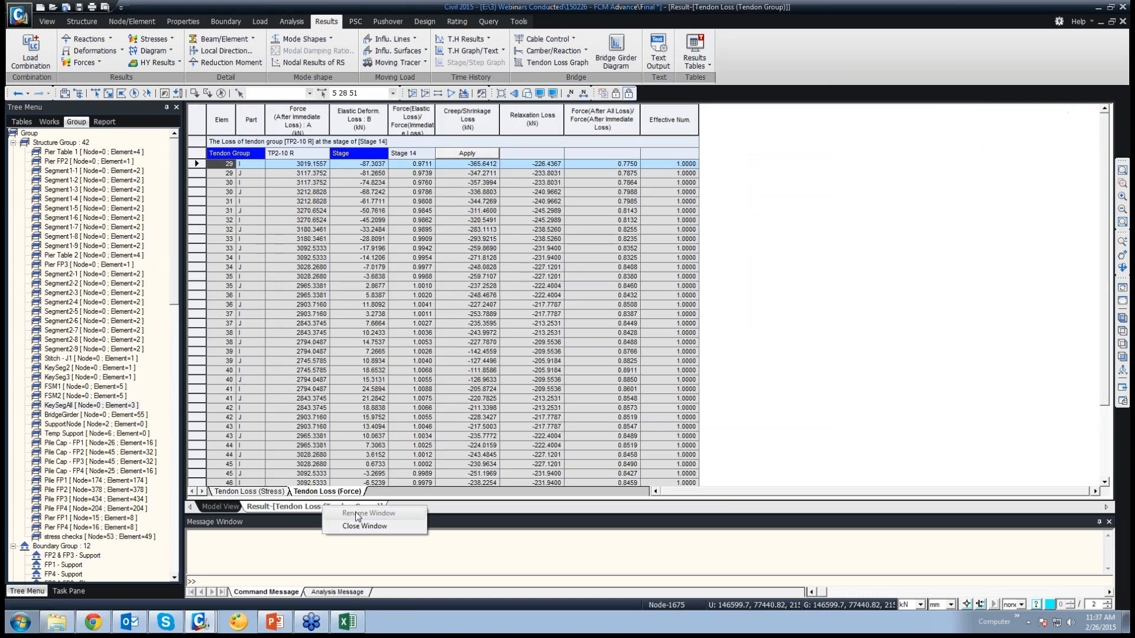
click(347, 527)
Step: Open the Tendon Elongation table and examine tendon 26-L's tendon, element and summed elongations, continuing down to the last tendon
click(695, 58)
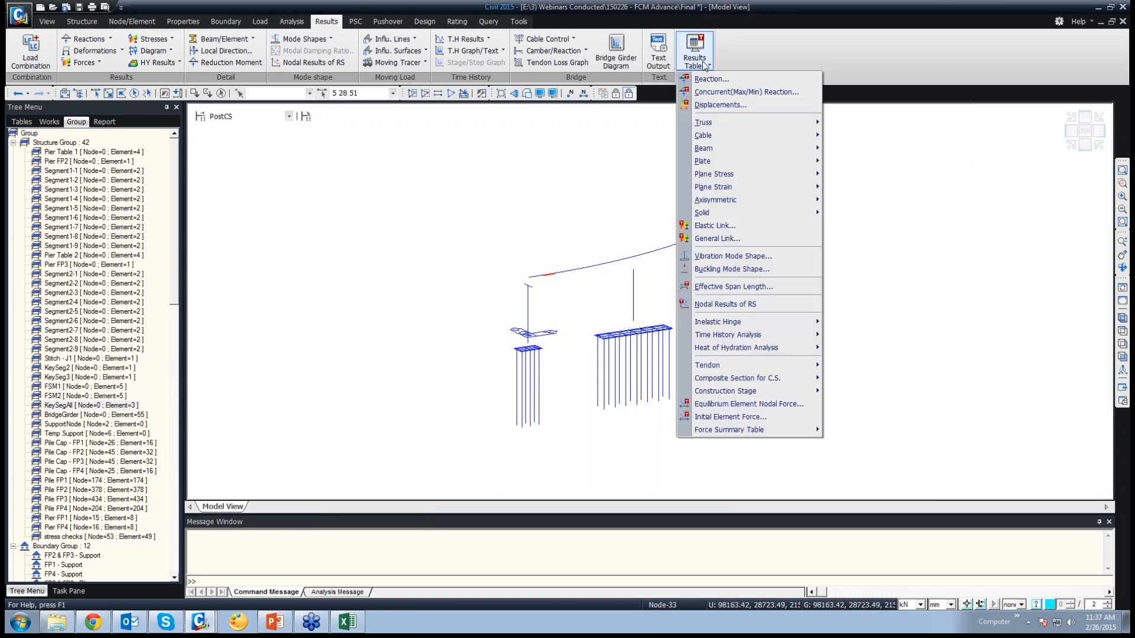
mouse_move(731, 365)
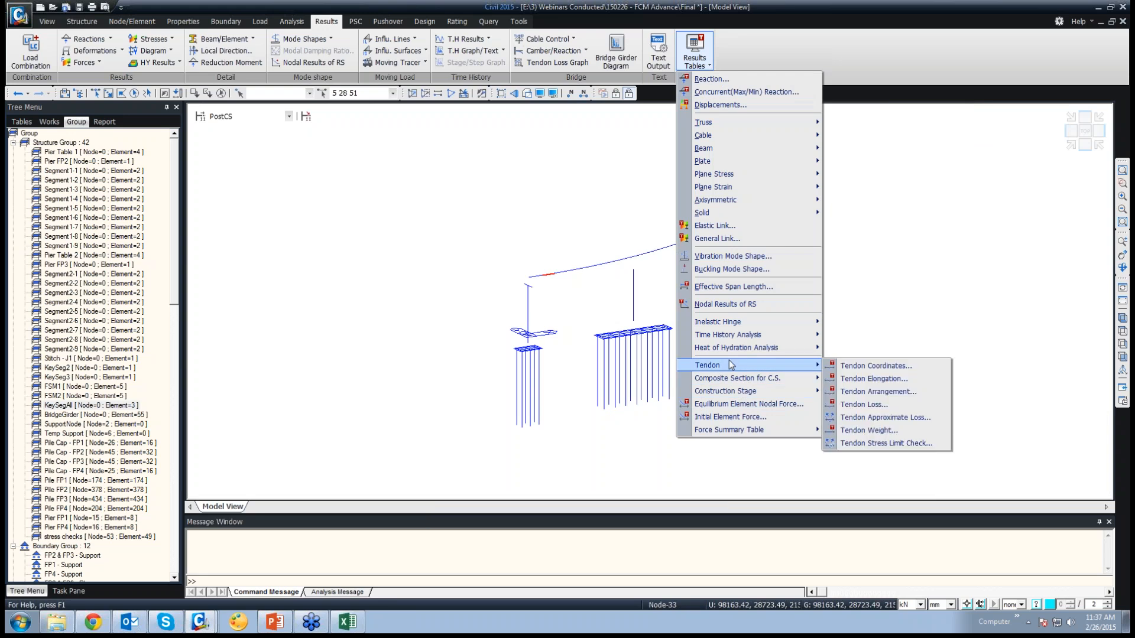
click(886, 380)
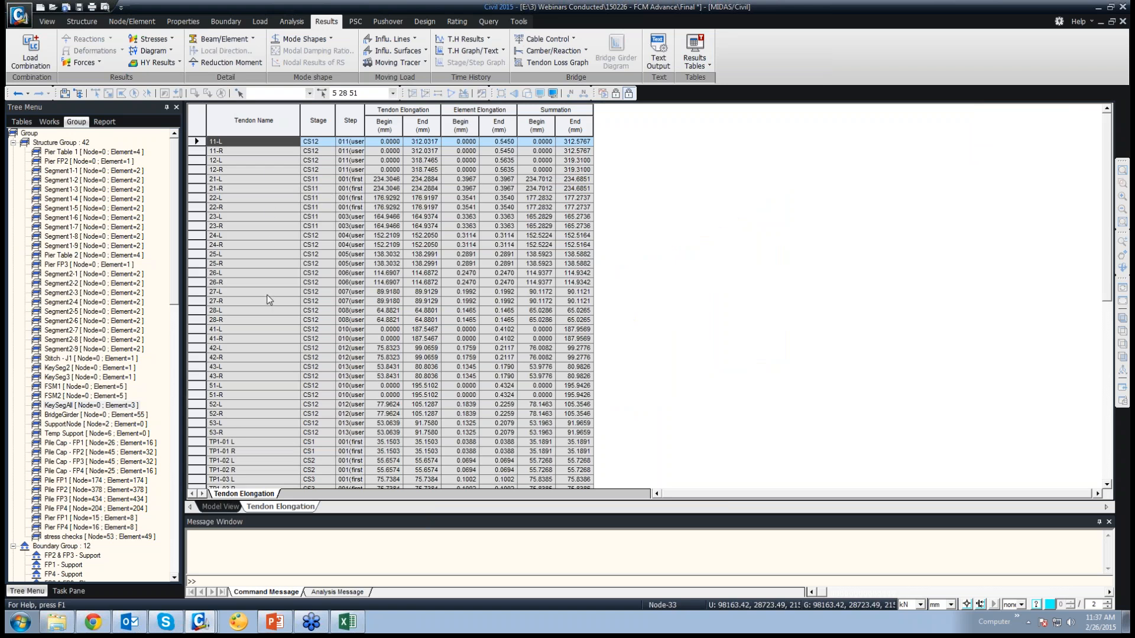
click(387, 273)
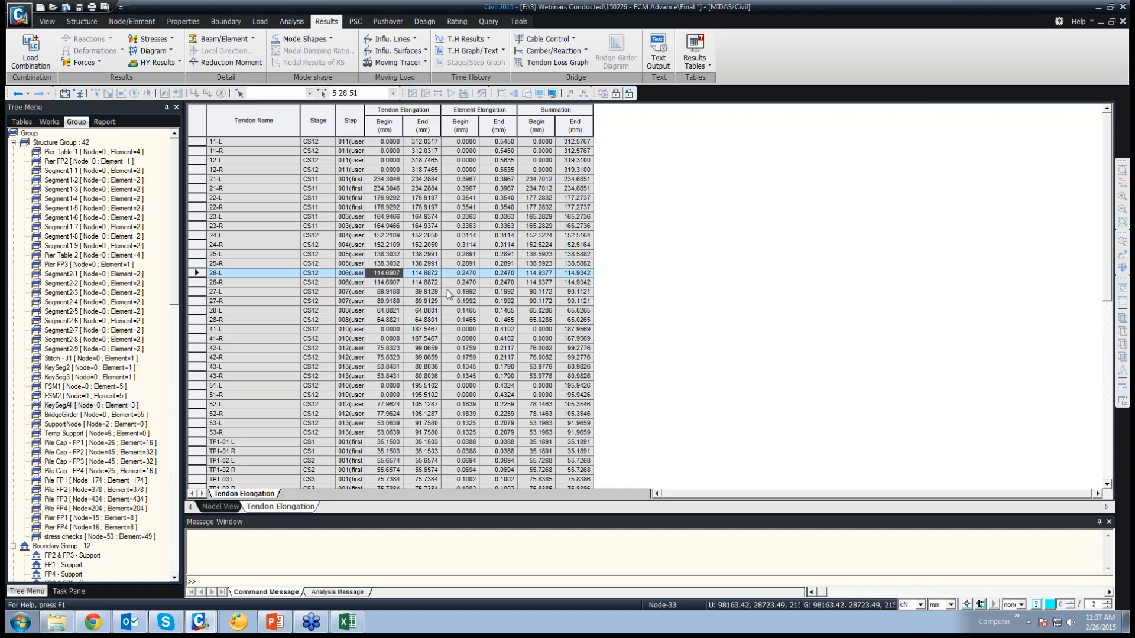
click(476, 276)
click(536, 275)
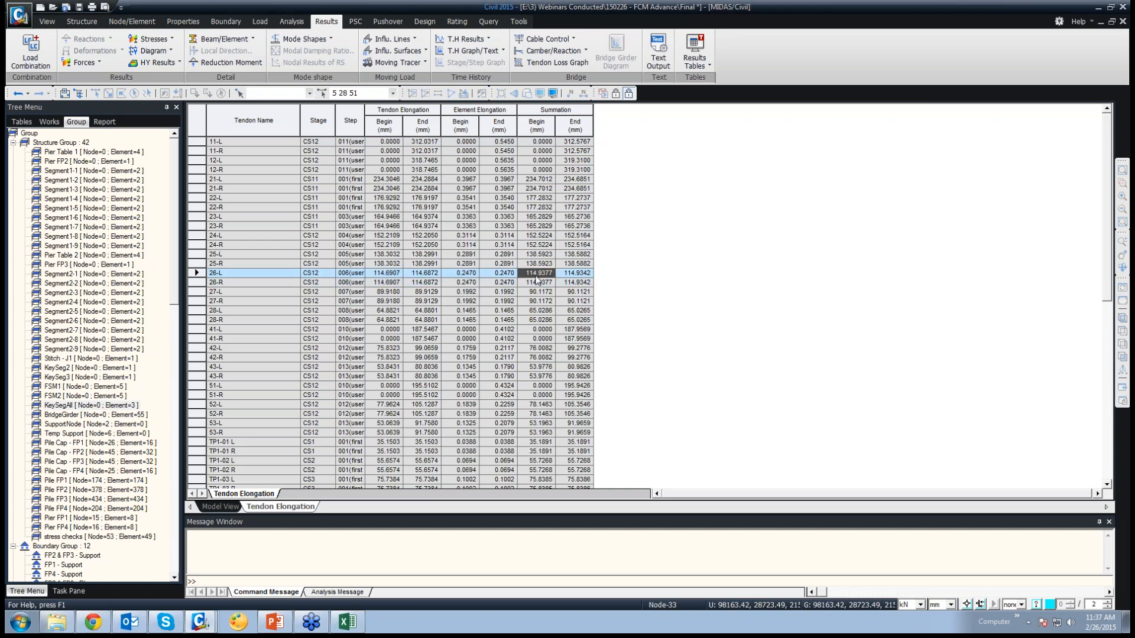
scroll(541, 287, down, 4)
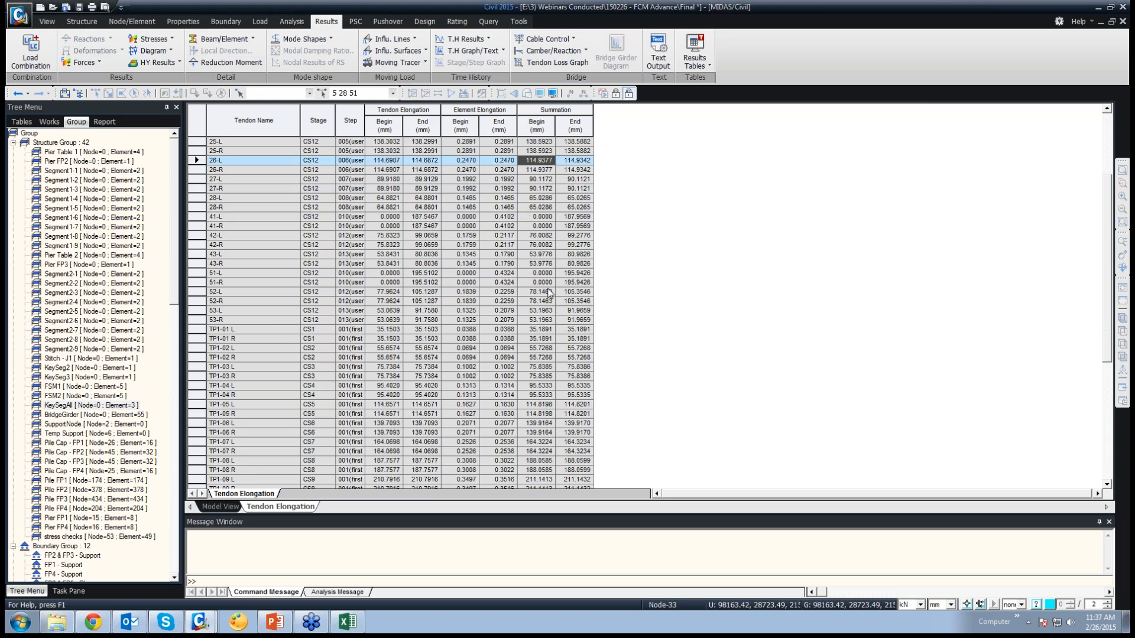
scroll(549, 294, down, 8)
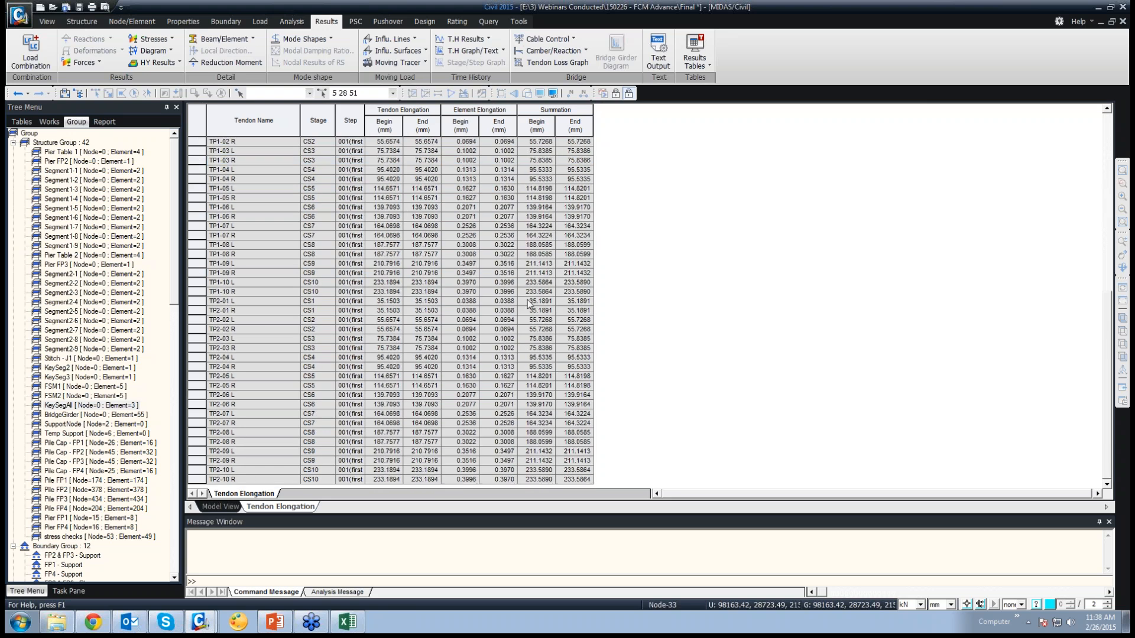
Step: Return to the model view and open the Tendon Stress Limit Check results table
click(225, 507)
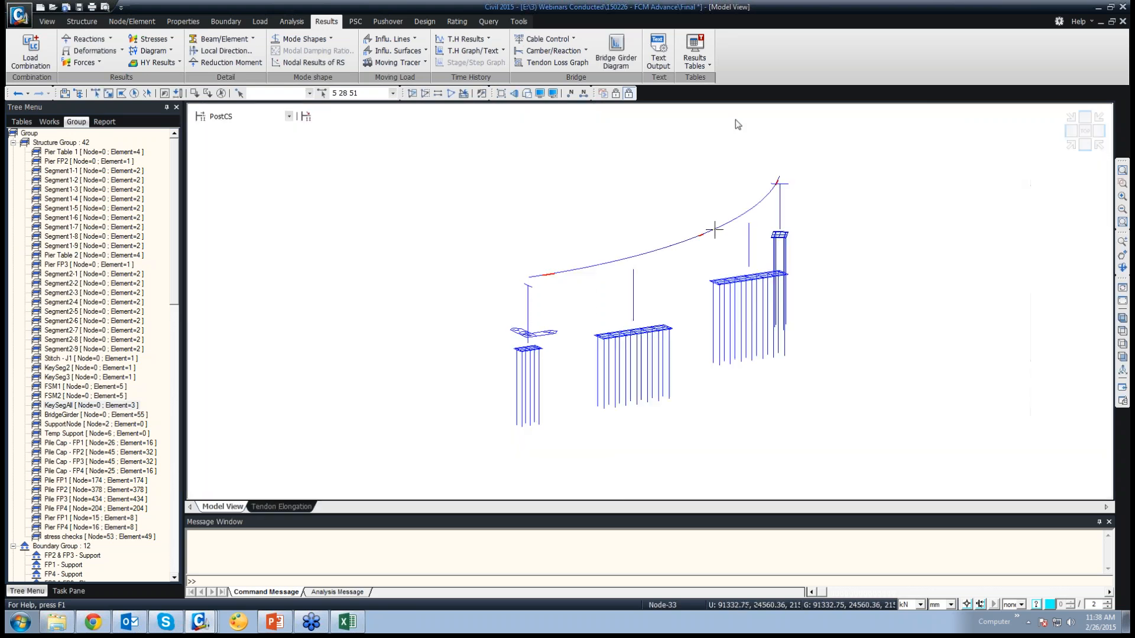
click(709, 61)
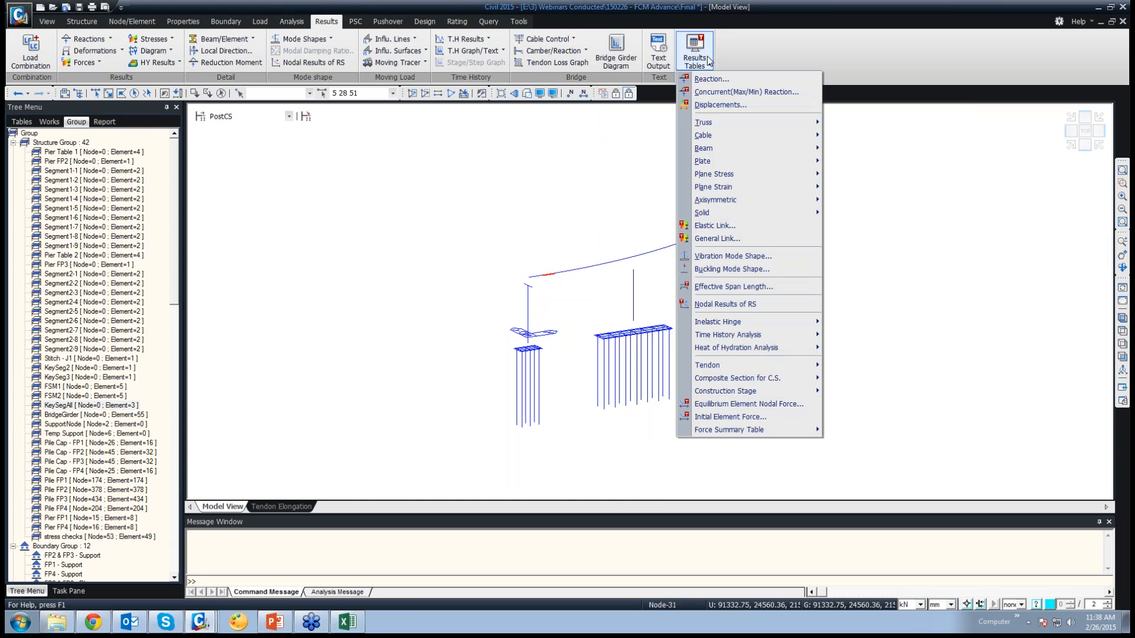
mouse_move(721, 366)
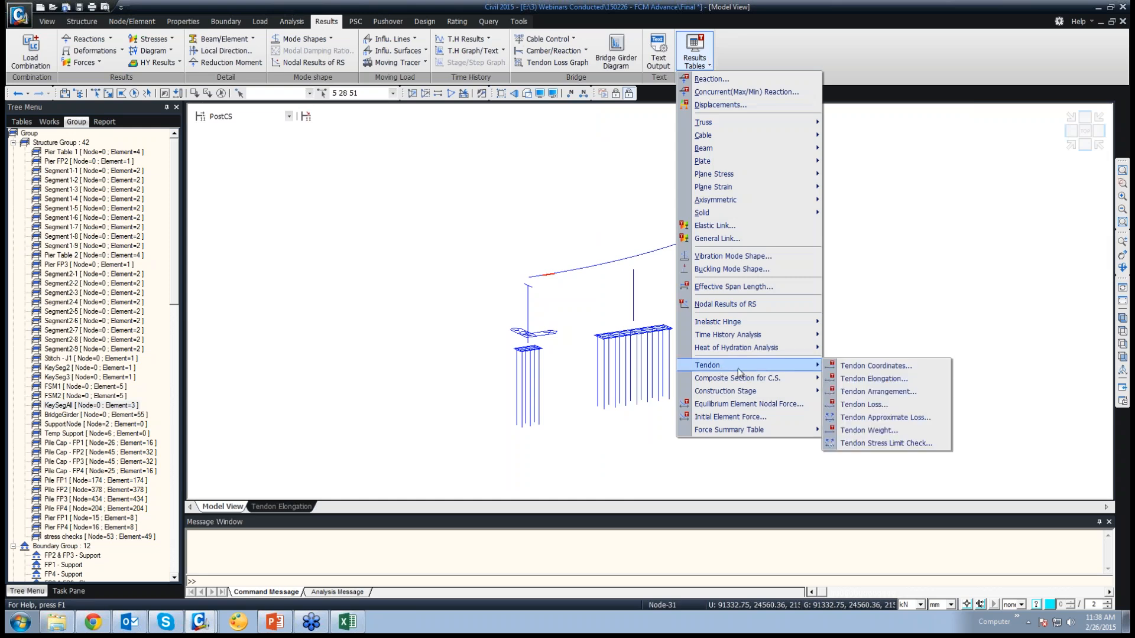
click(934, 444)
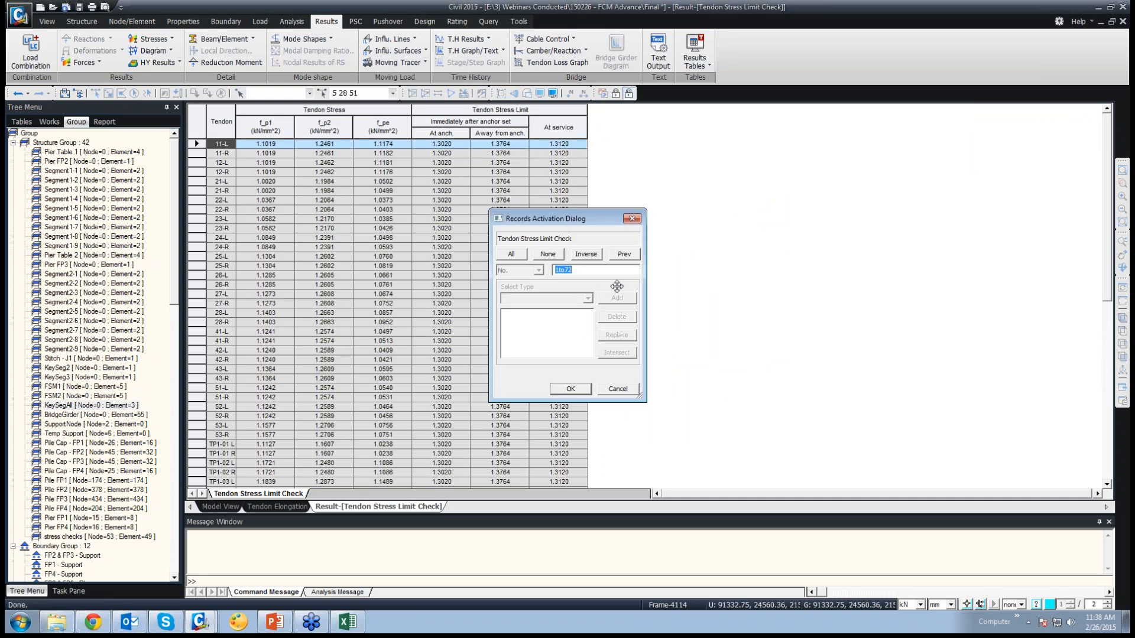
Step: Restrict the Tendon Stress Limit Check to records 1to5, keep the limit factors 0.7, 0.74 and 0.8, and set the force unit to N
text(1to5)
click(579, 390)
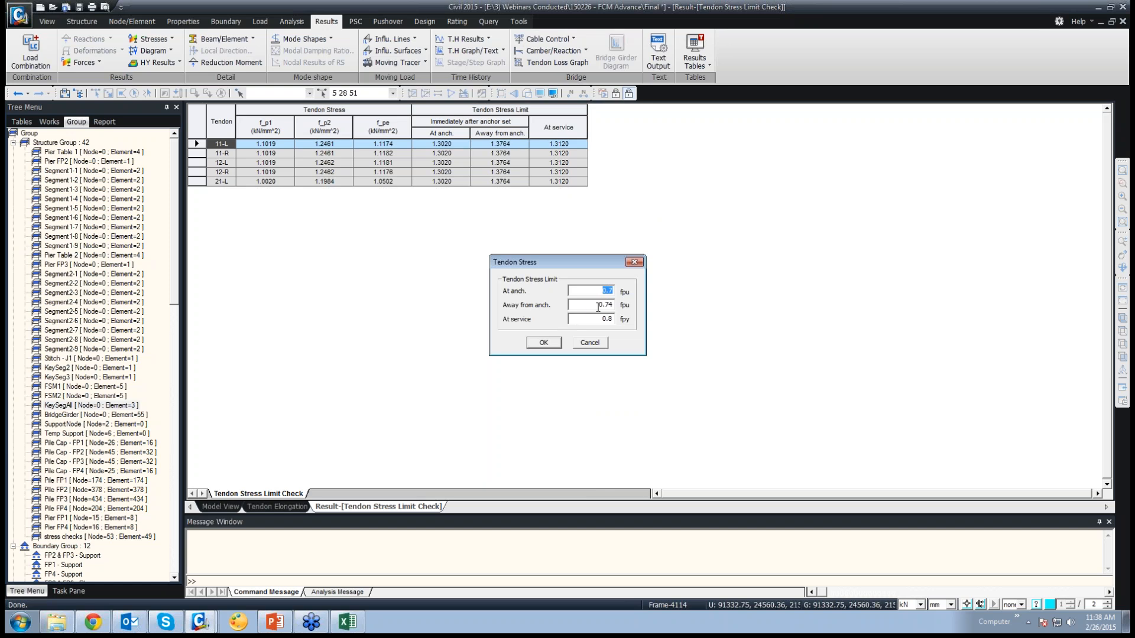
click(556, 343)
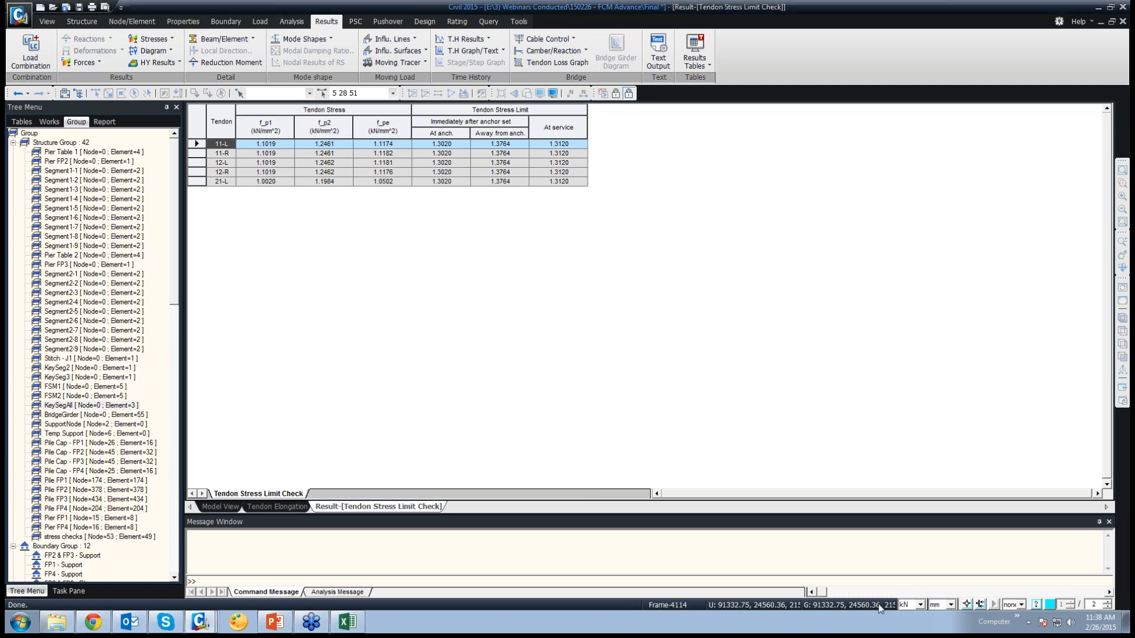
click(902, 604)
click(906, 577)
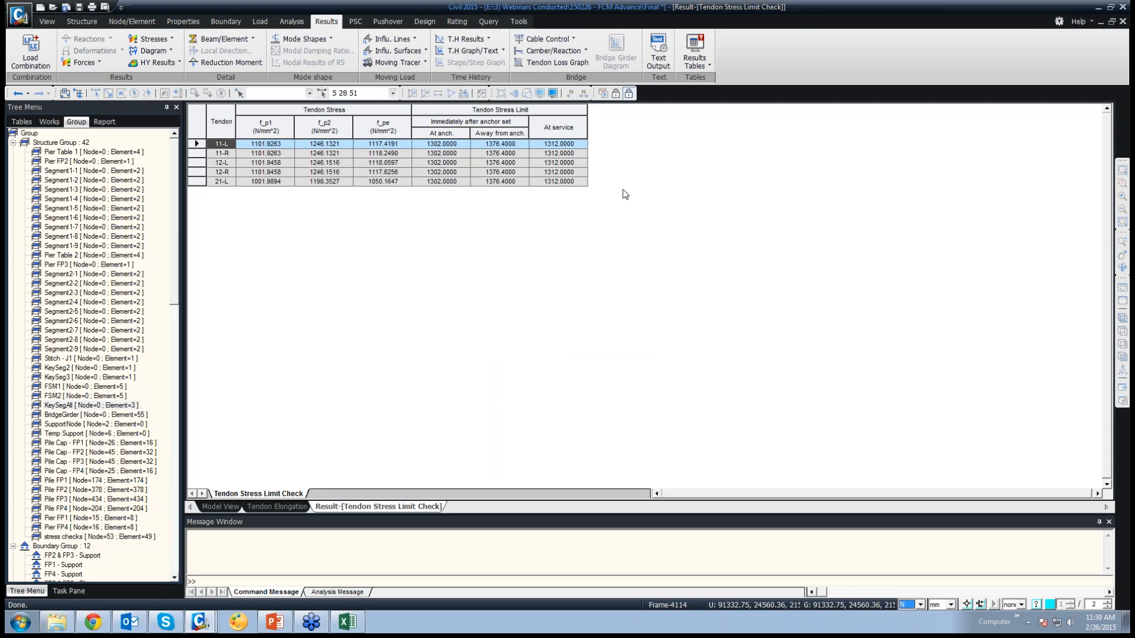
Step: Set the reduction factor for the tendon stress limit at anchorage to 0.5 fpu
click(644, 177)
right_click(644, 177)
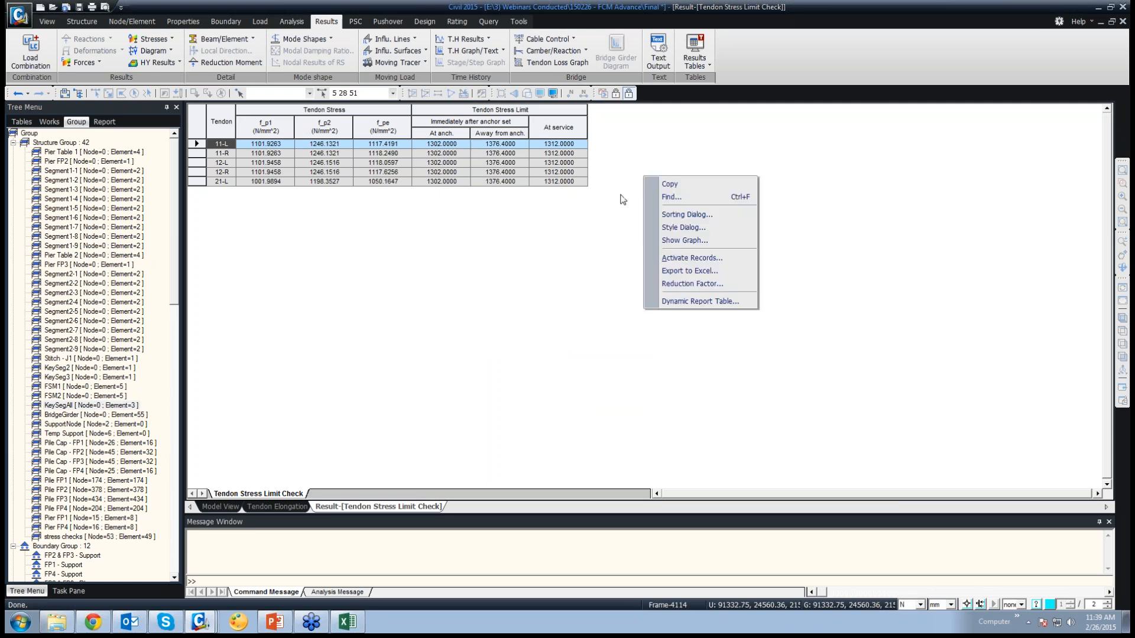
click(656, 283)
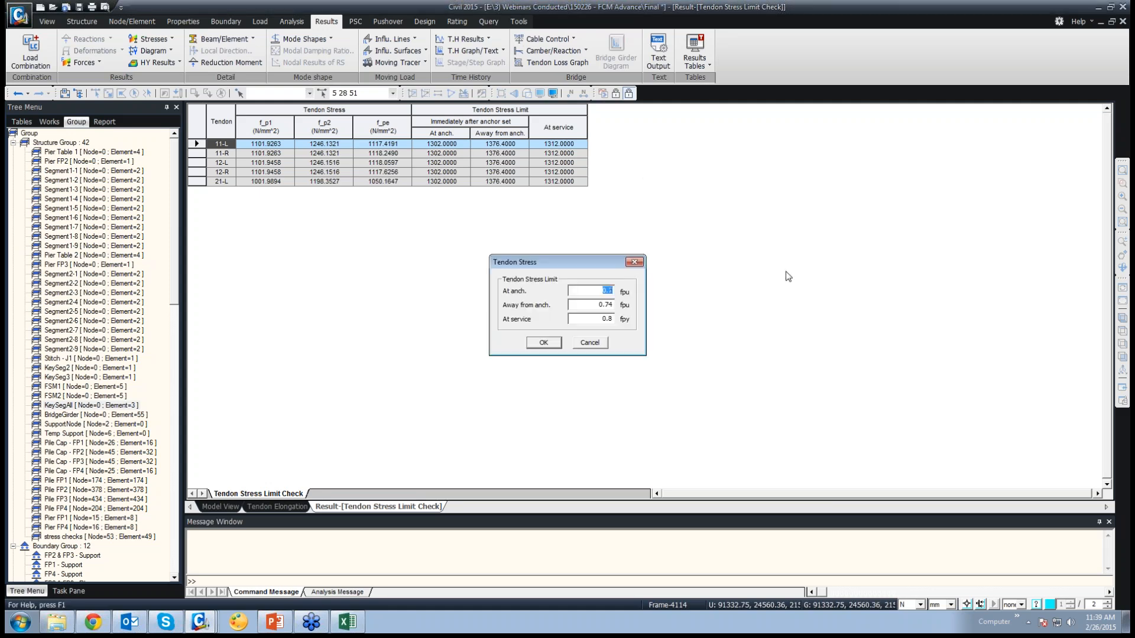
text(0.5)
click(543, 342)
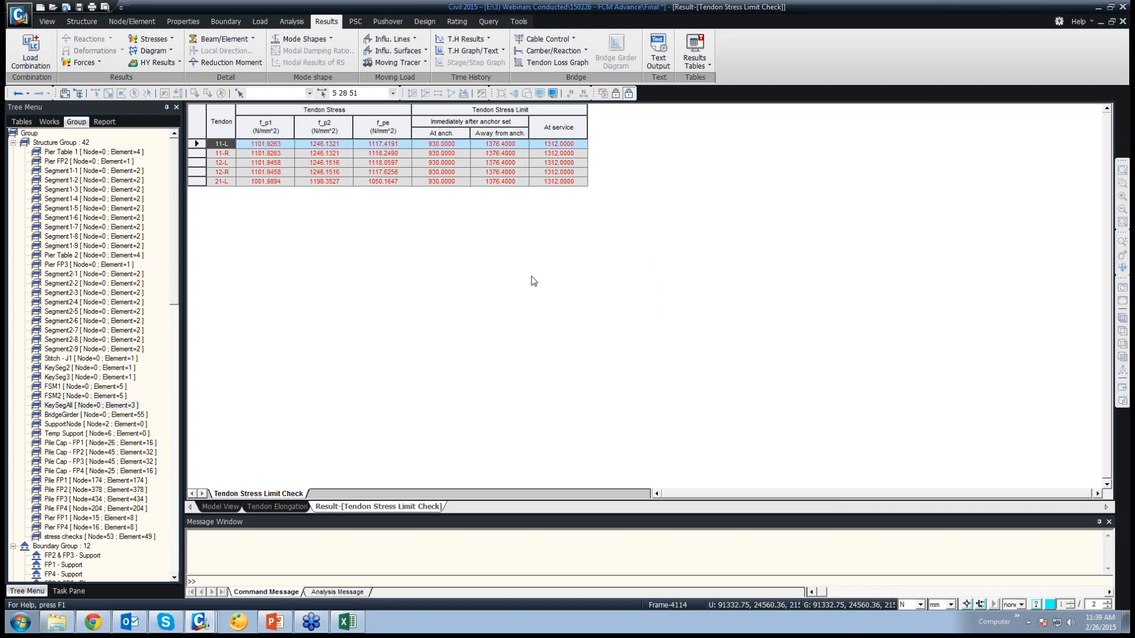
Step: Set the tendon stress limit's at-anchorage reduction factor back to 0.7 fpu
right_click(659, 226)
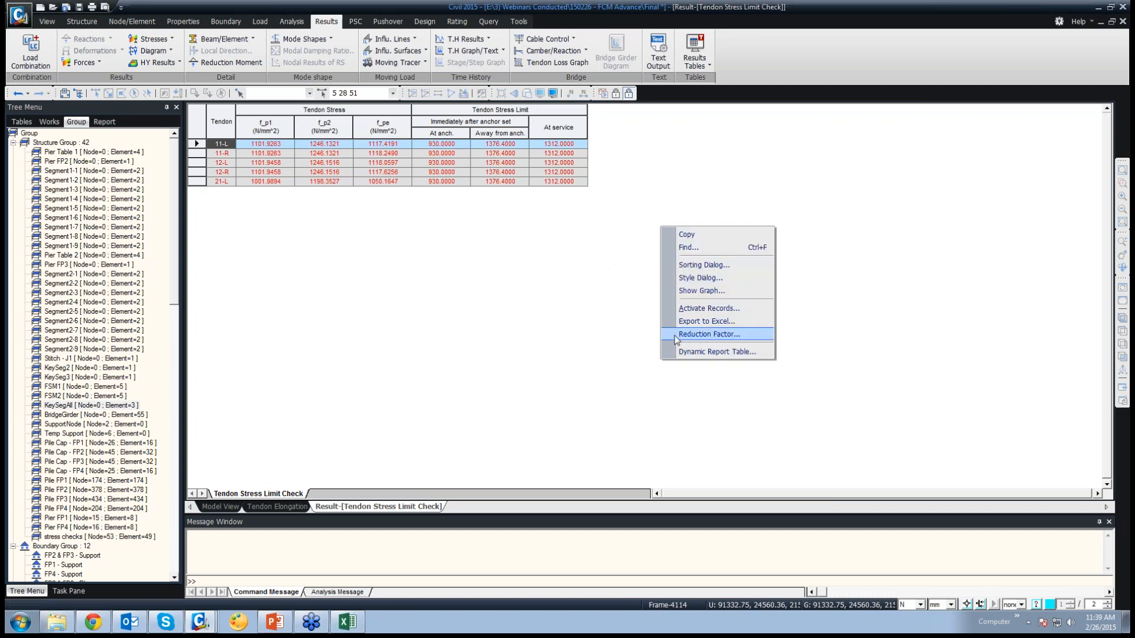
click(709, 335)
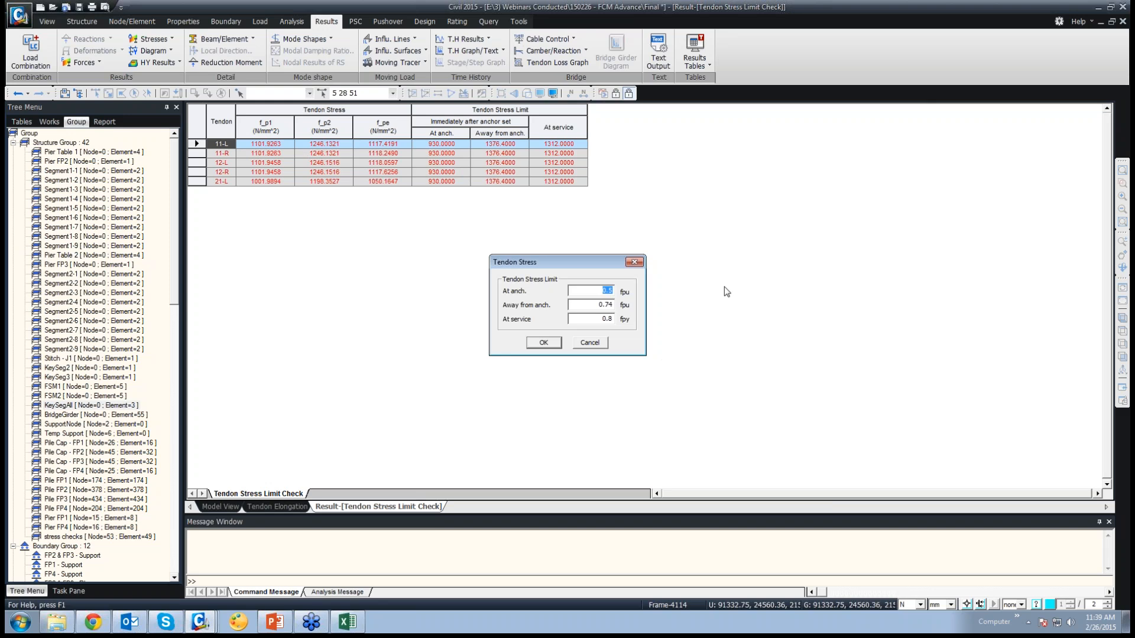
text(0.7)
click(545, 343)
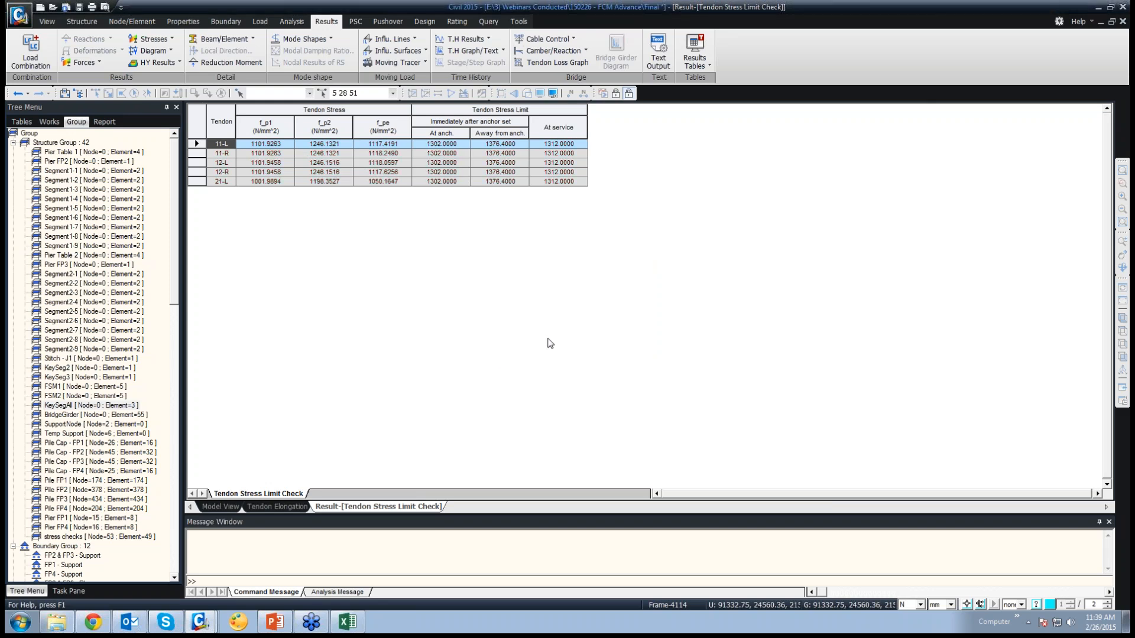
Step: Return to the model view and look over the available tendon result tables
click(221, 506)
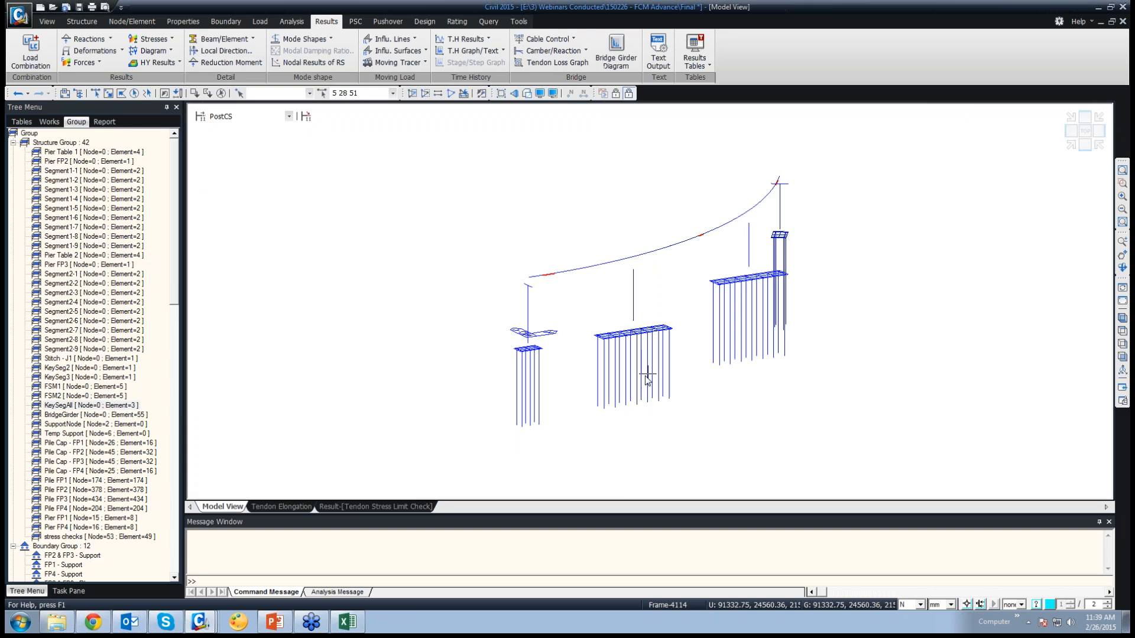
click(694, 59)
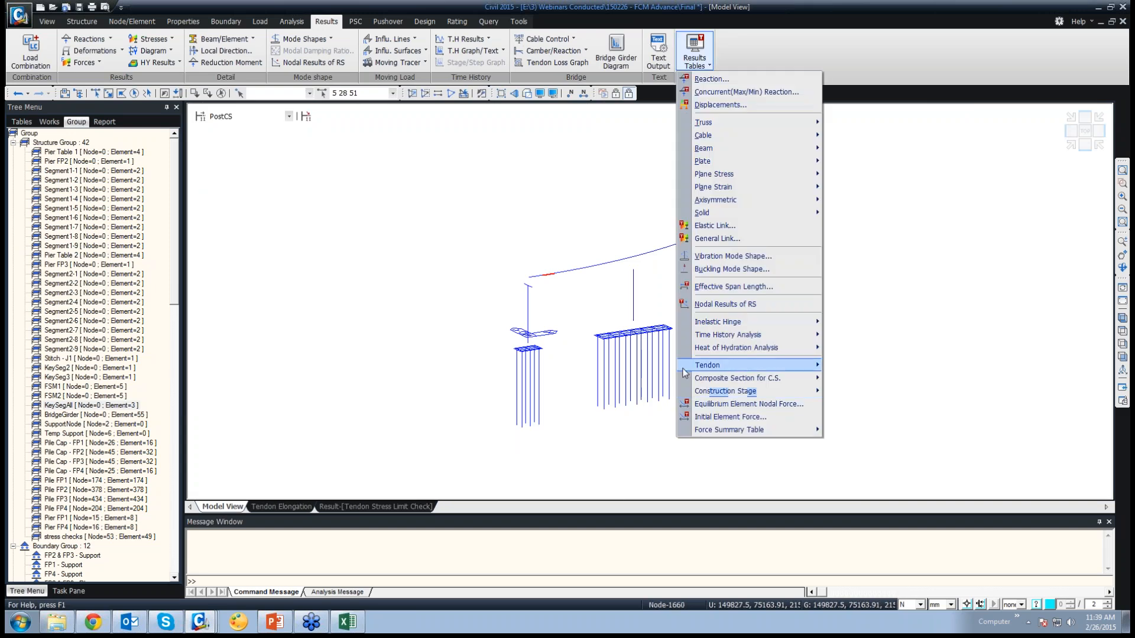
mouse_move(718, 366)
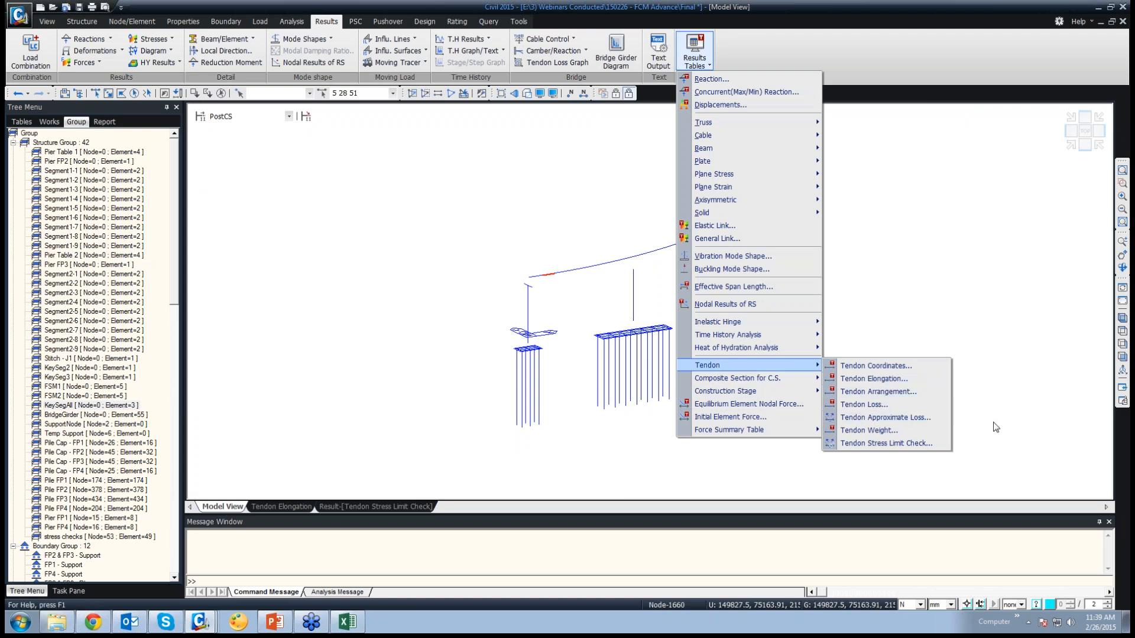
click(958, 307)
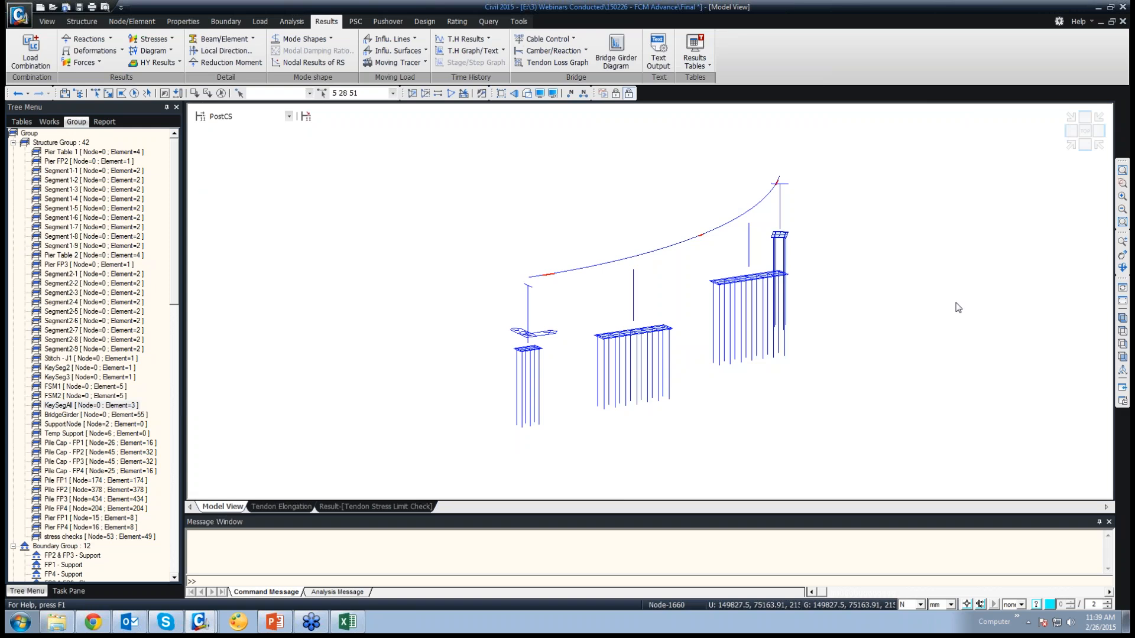
Step: Open the PSC Check Flexure Strength table for elements 17 and 28, with both parts and both positive and negative moments
click(355, 22)
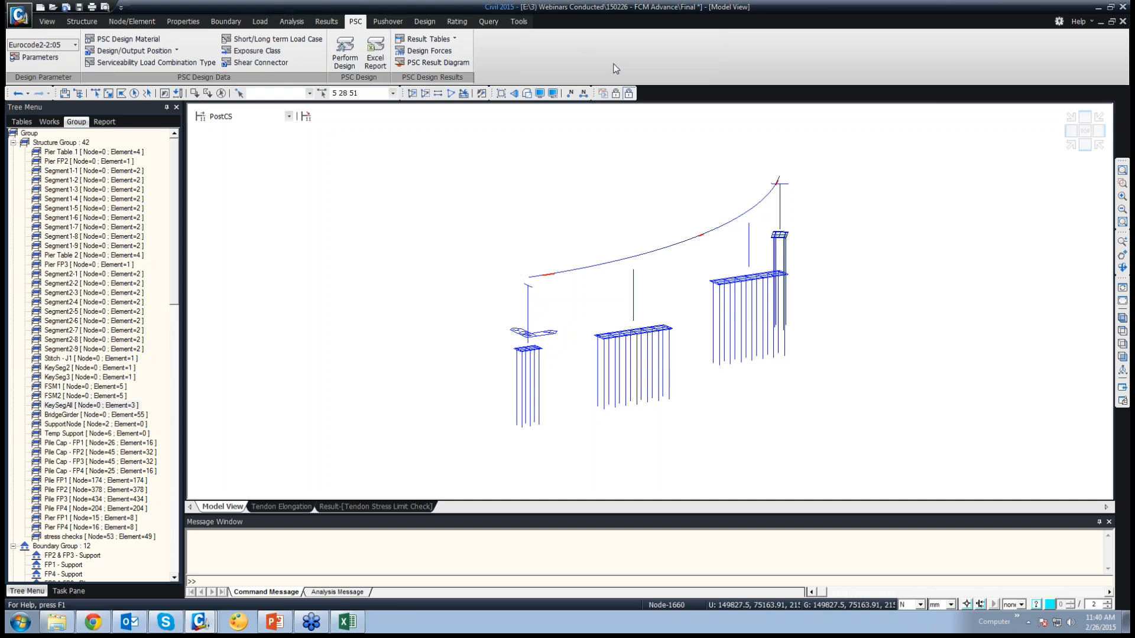
click(446, 41)
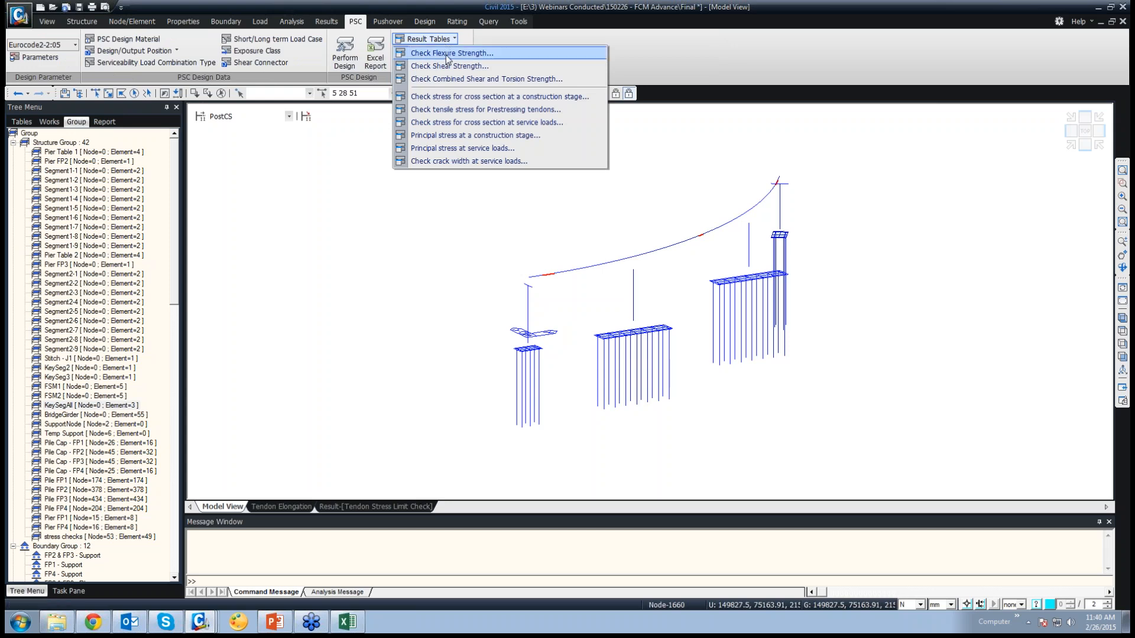
click(447, 57)
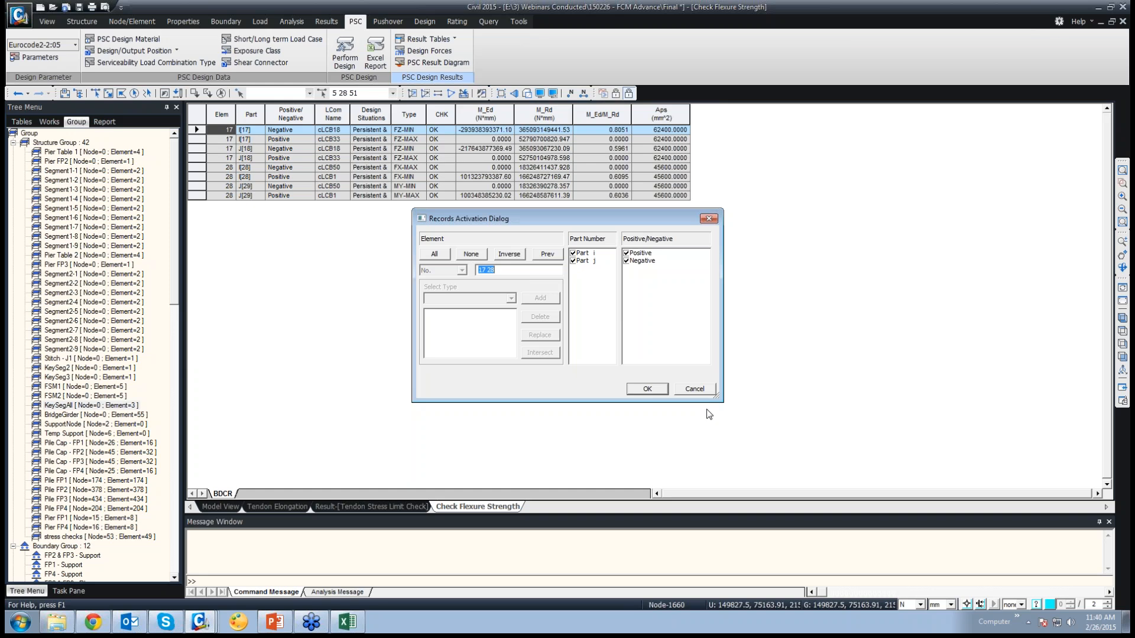
click(650, 389)
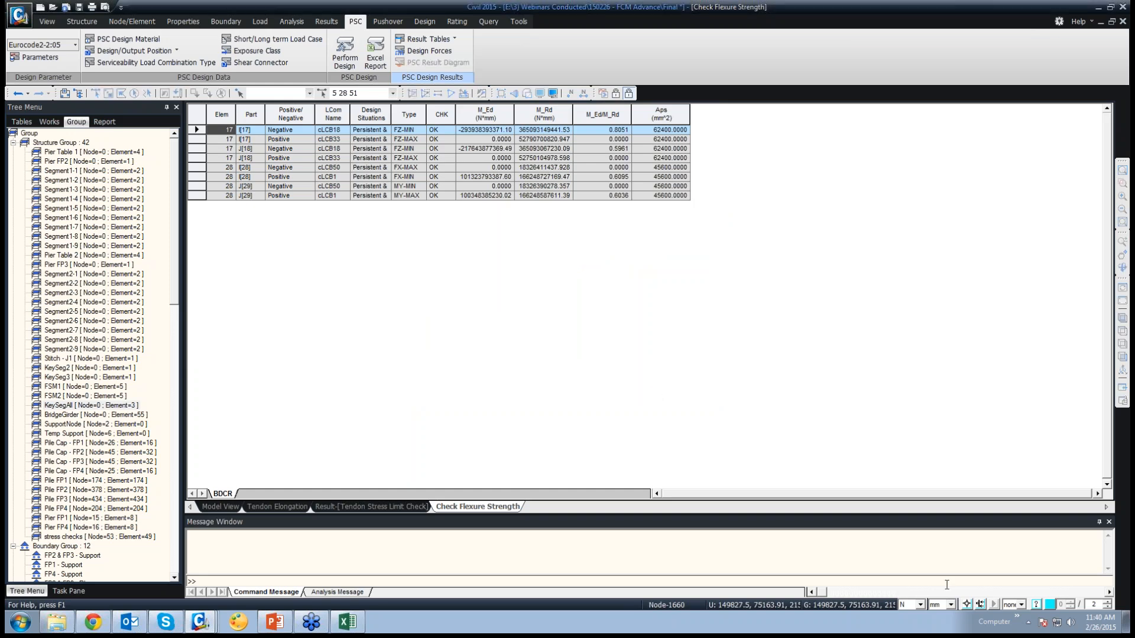
Step: Set the units to kN and m for the flexure strength results and highlight the CHK column
click(918, 604)
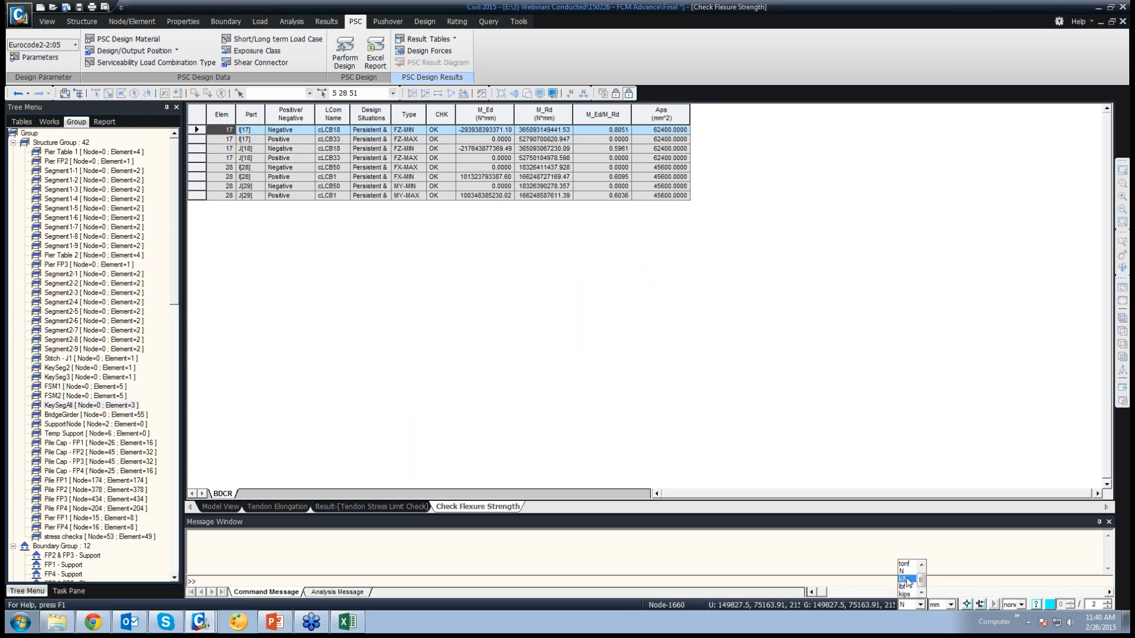
click(908, 585)
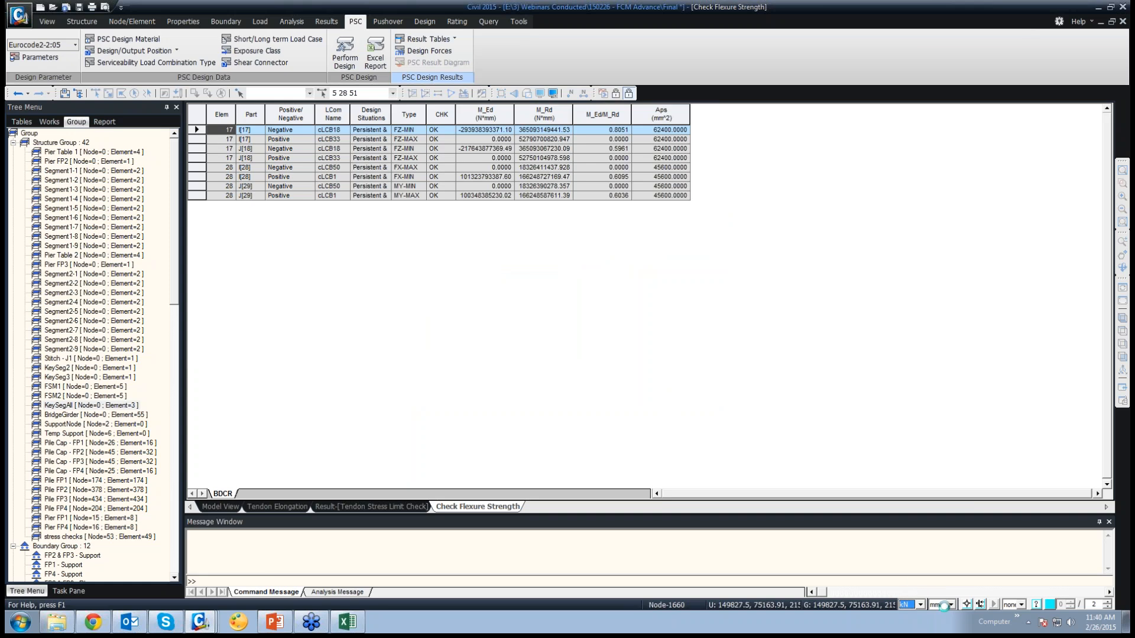
click(944, 604)
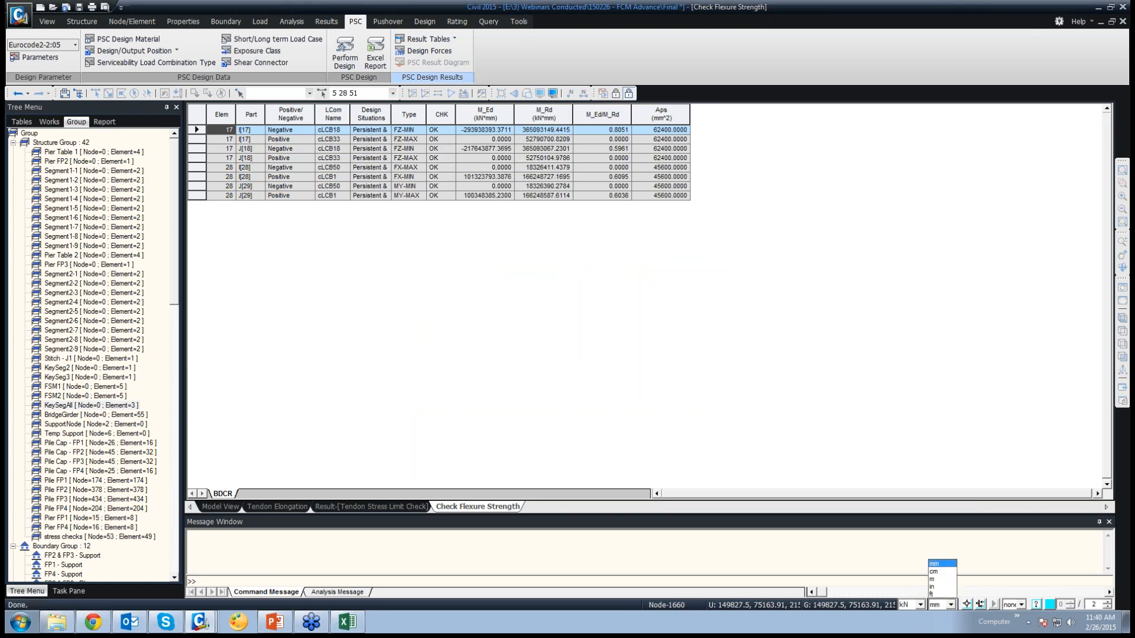
click(935, 579)
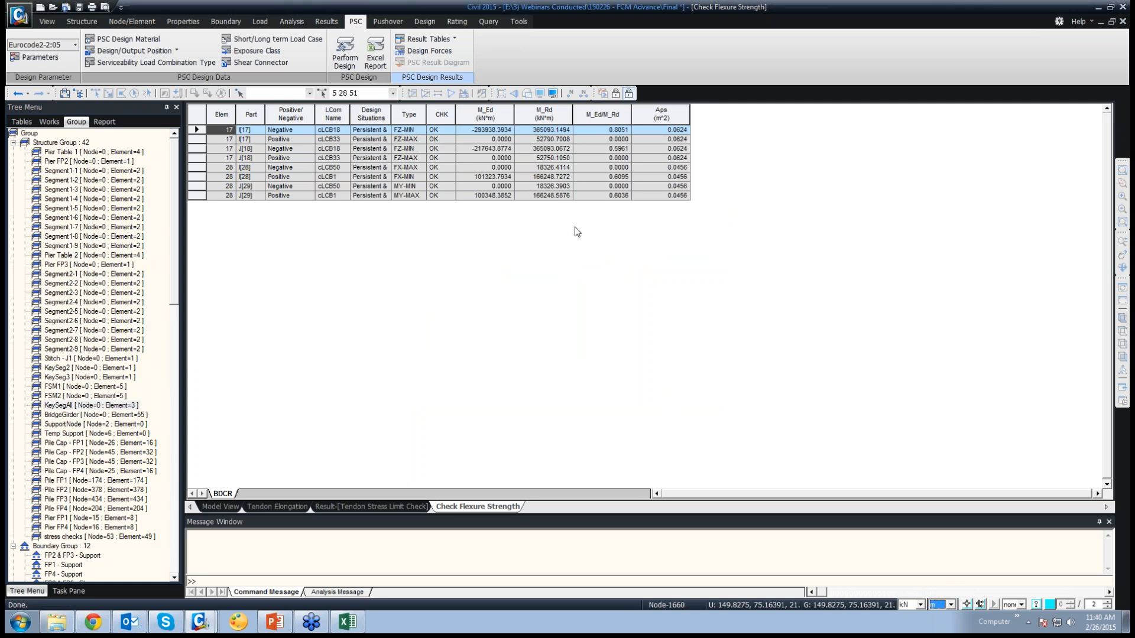
click(432, 115)
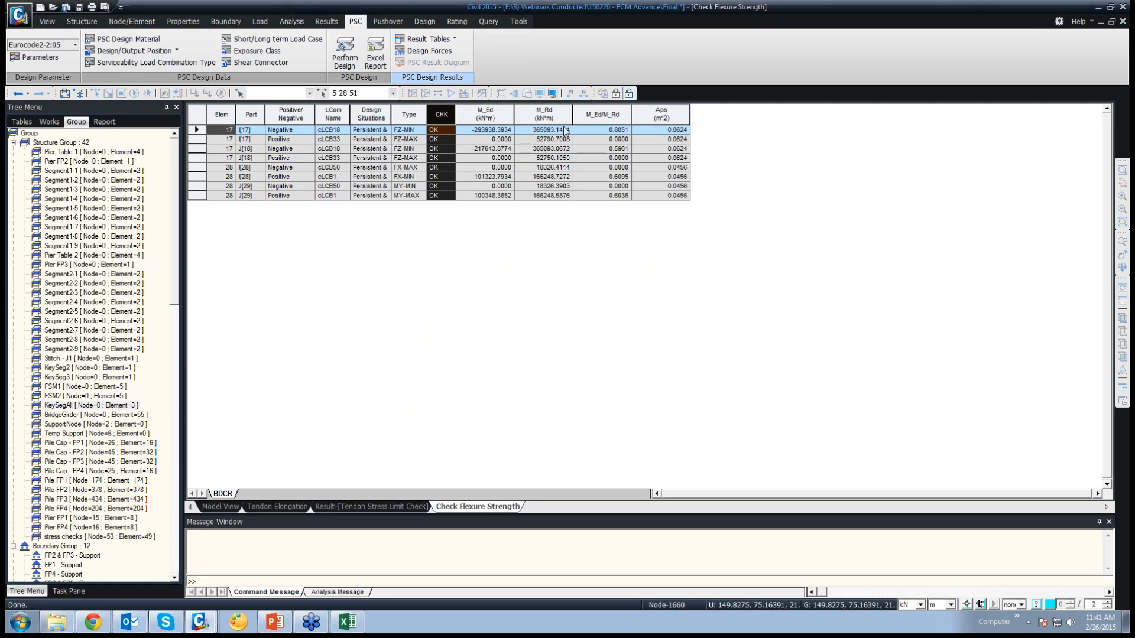
Step: Open the Check Combined Shear and Torsion Strength table for elements 17 and 28, including V-Max, V-Min and T-Max
click(445, 42)
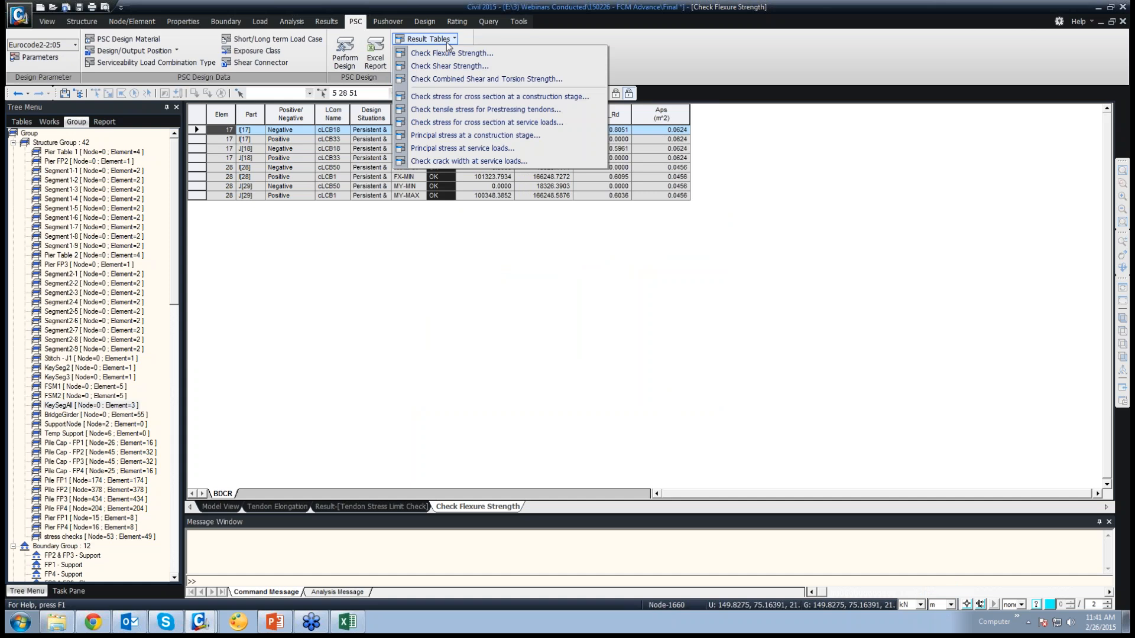
click(467, 83)
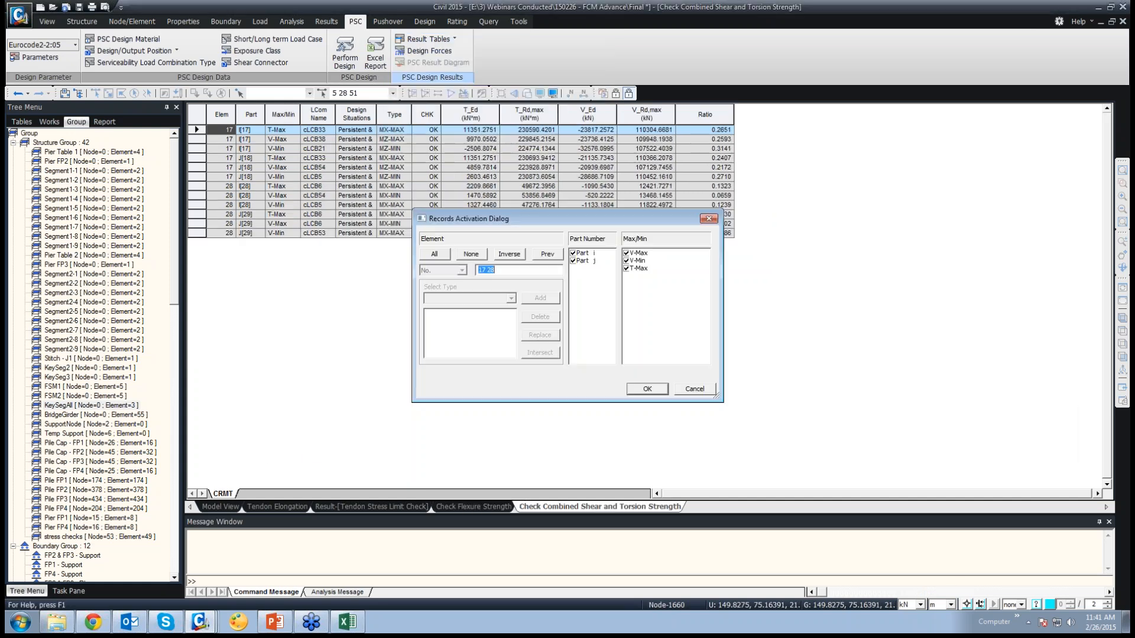
click(640, 389)
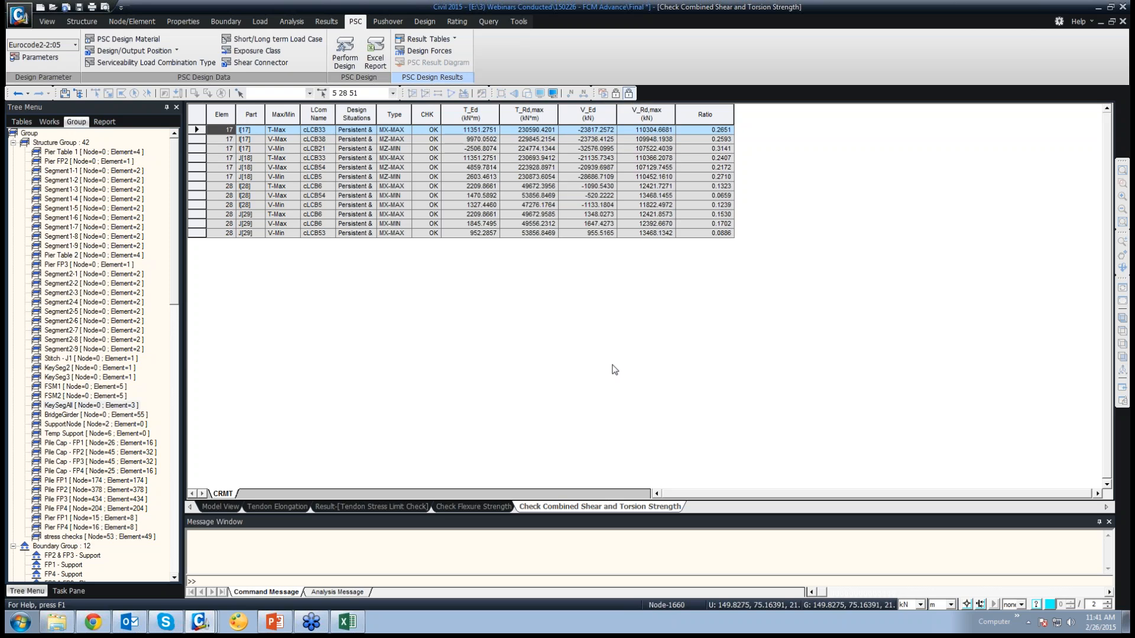
Step: Open the construction-stage cross-section stress check table for elements 17 and 28, with both parts and compression
click(450, 42)
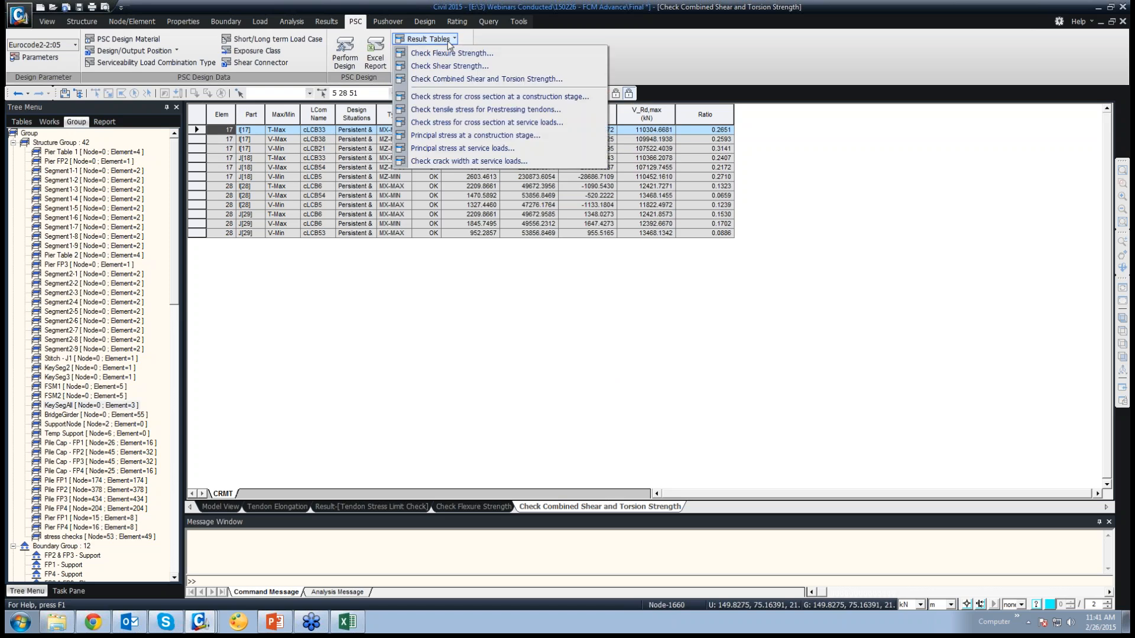
click(476, 96)
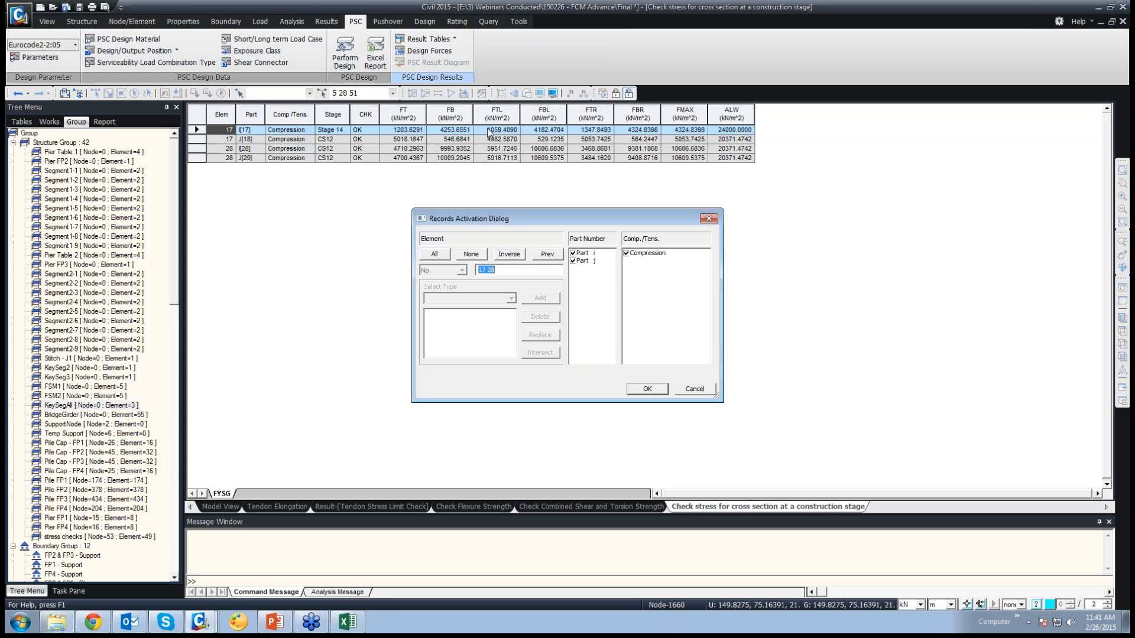
click(655, 392)
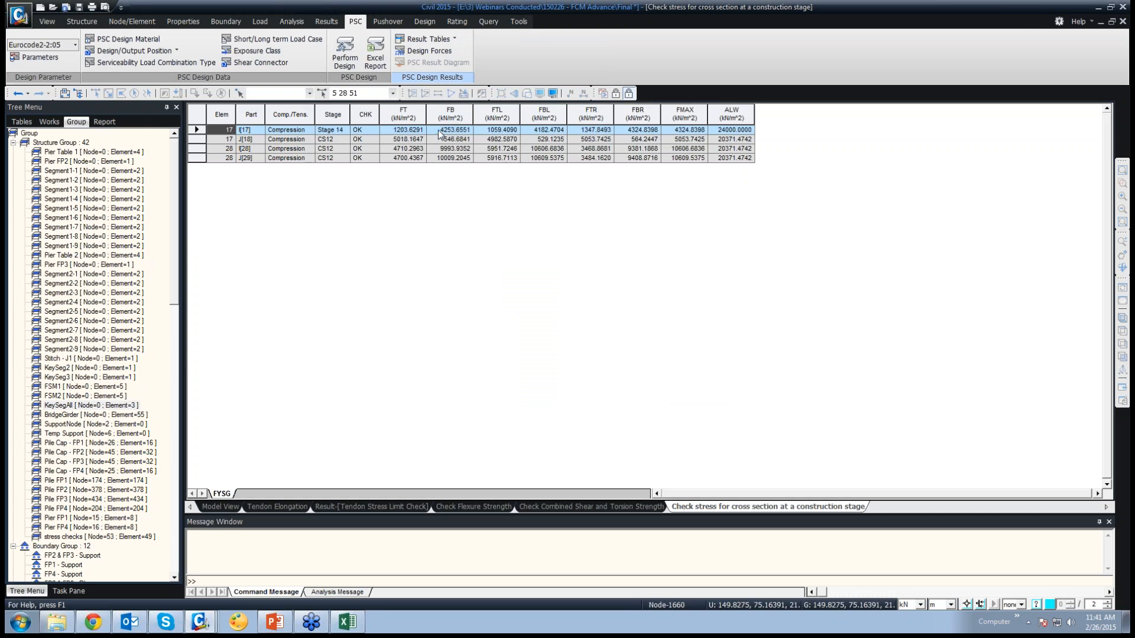
Step: Examine element 17's stresses at part I from FT through FMAX, and compare the allowable stresses at its parts I and J
click(412, 131)
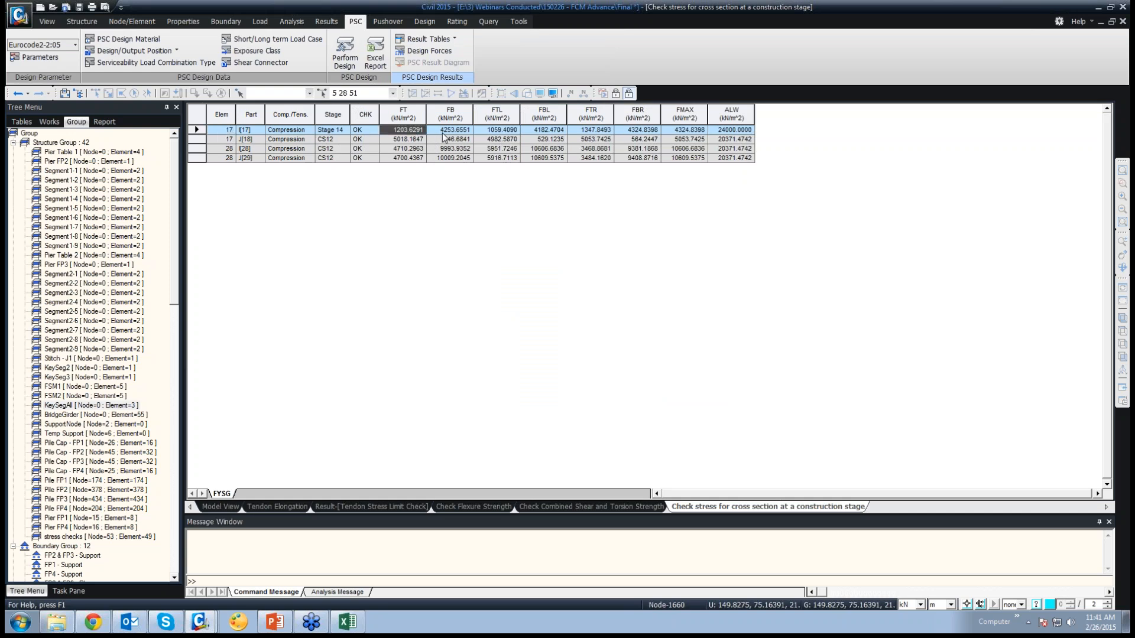
click(443, 134)
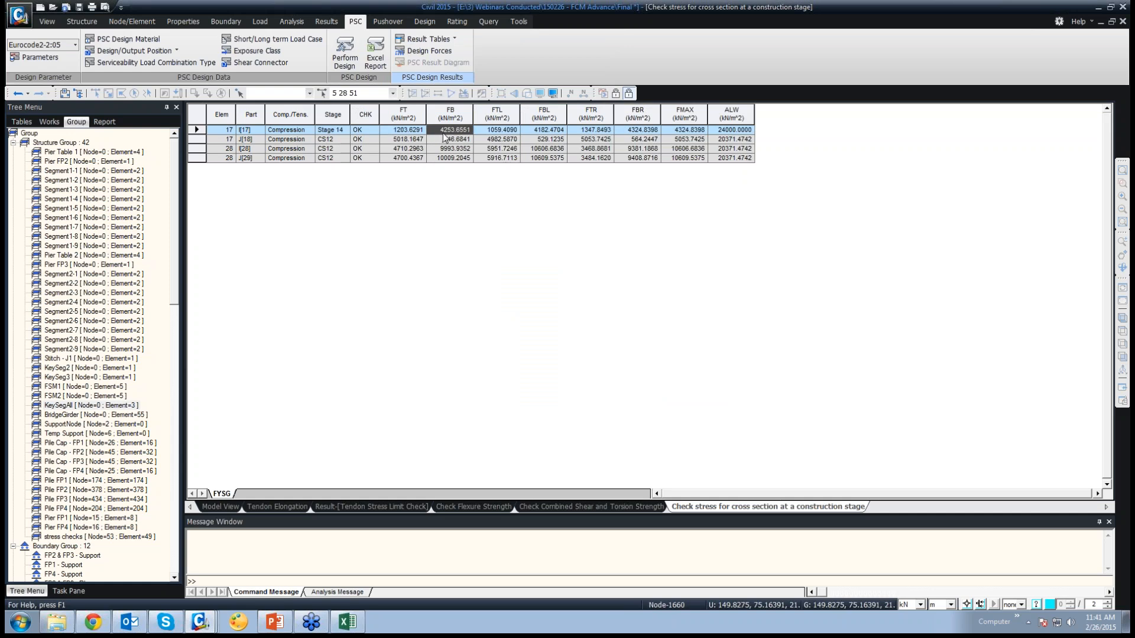
click(505, 134)
click(538, 133)
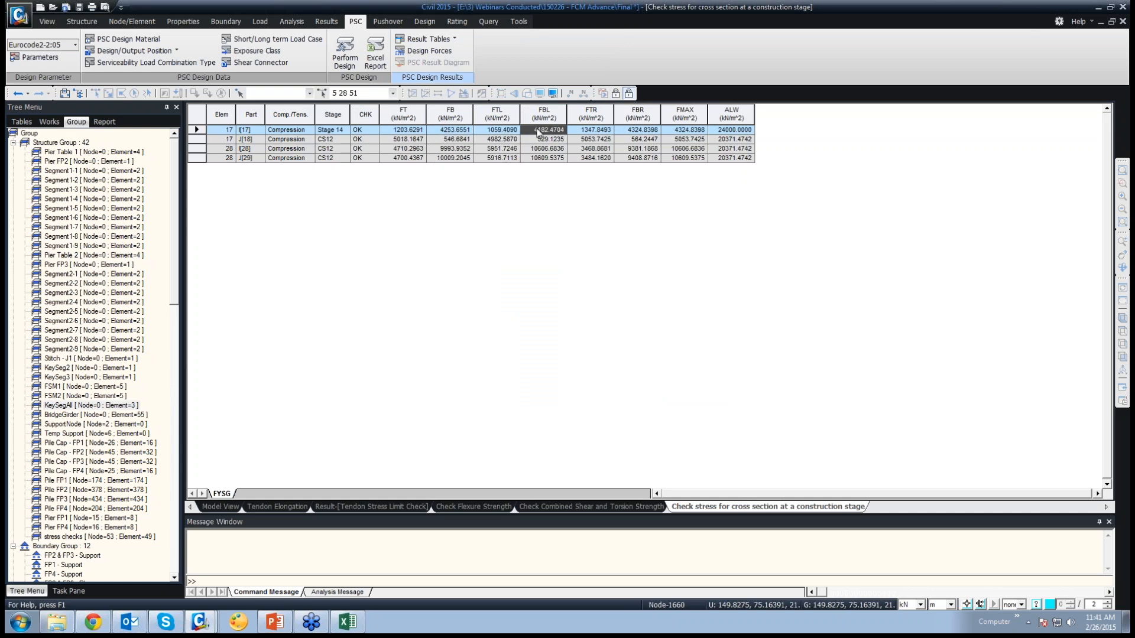
click(591, 134)
click(632, 131)
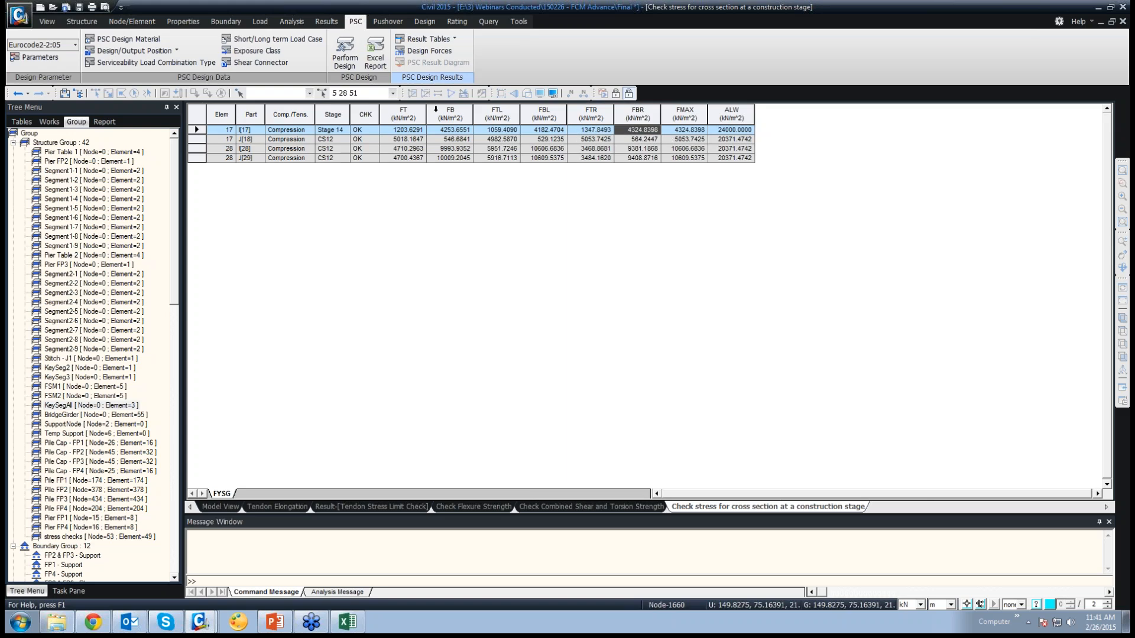
click(686, 131)
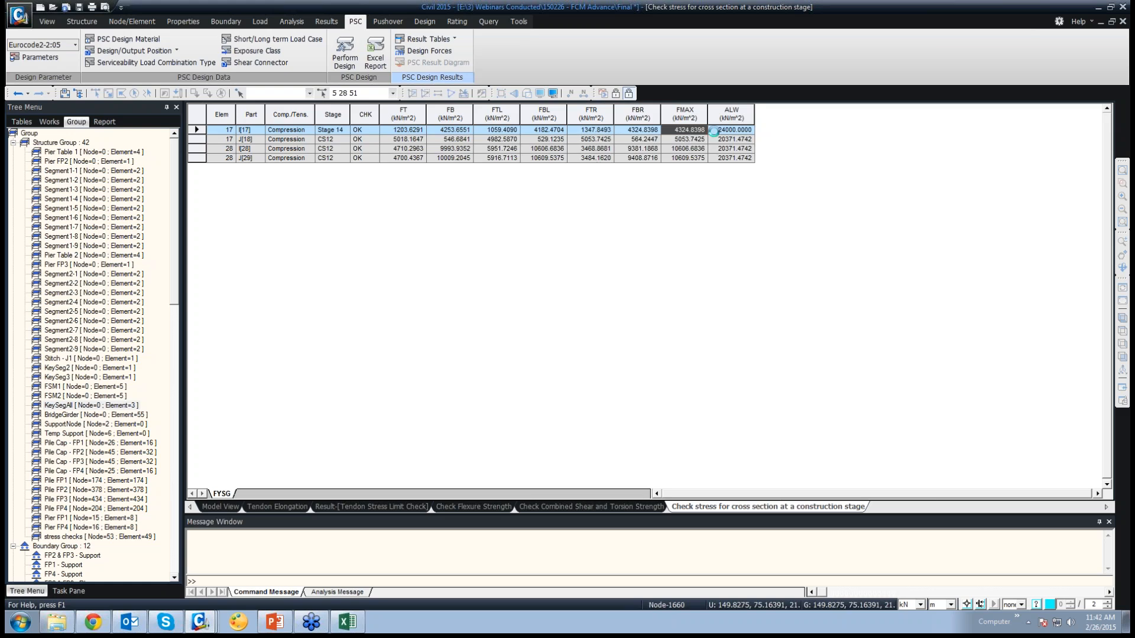
click(727, 133)
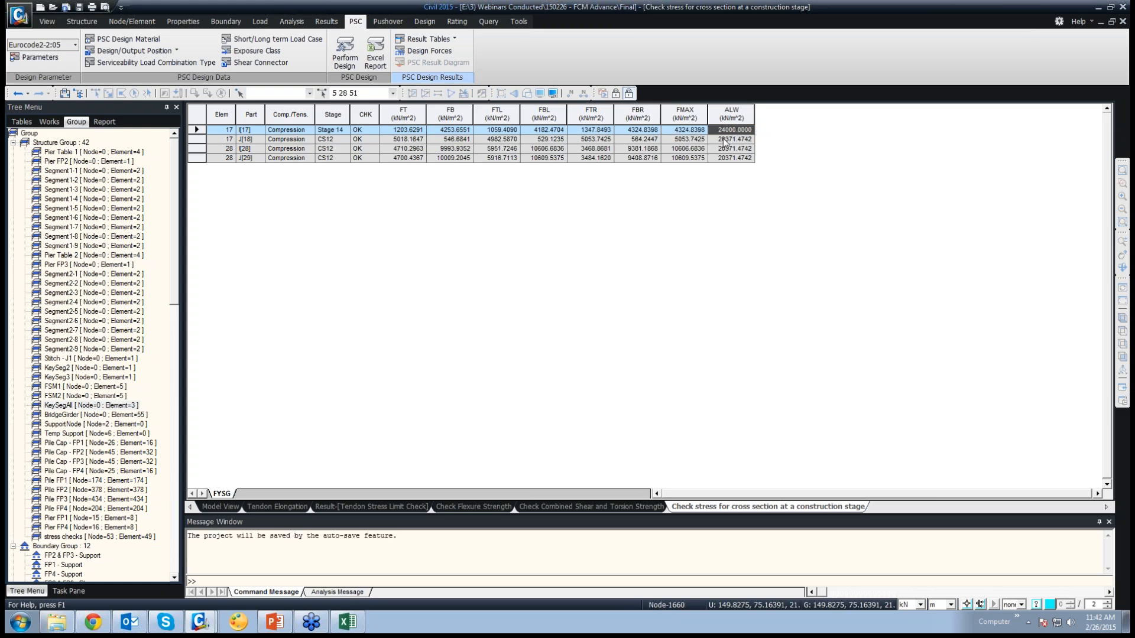
click(724, 140)
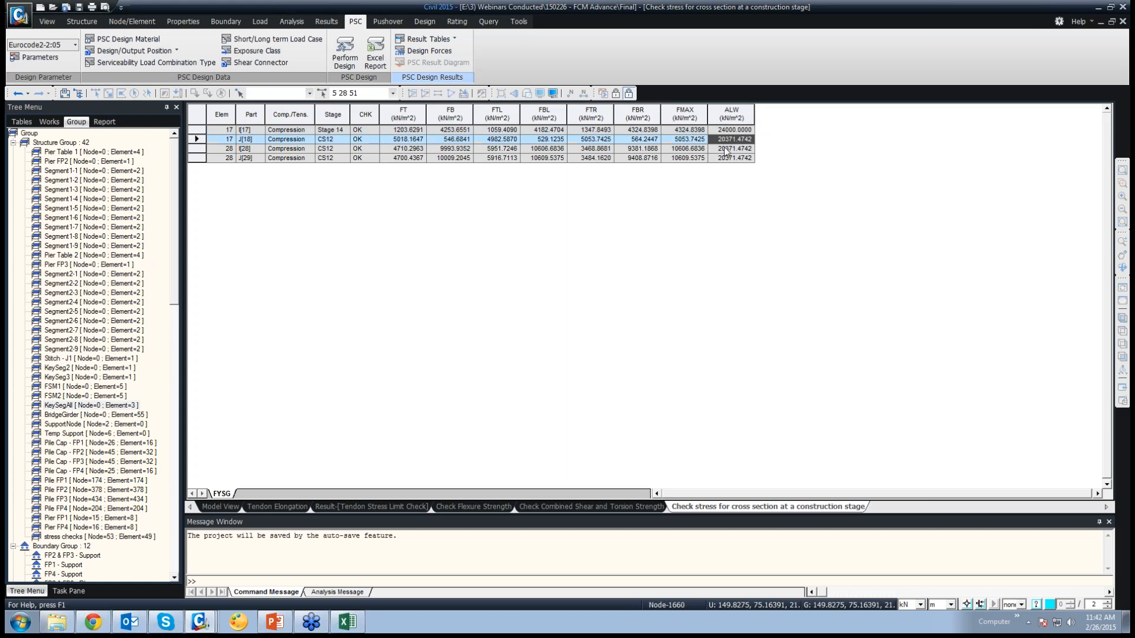
Step: Compare element 28's allowable stresses, and open the service-load cross-section stress check table for elements 17 and 28, with both parts and compression
click(725, 149)
click(727, 159)
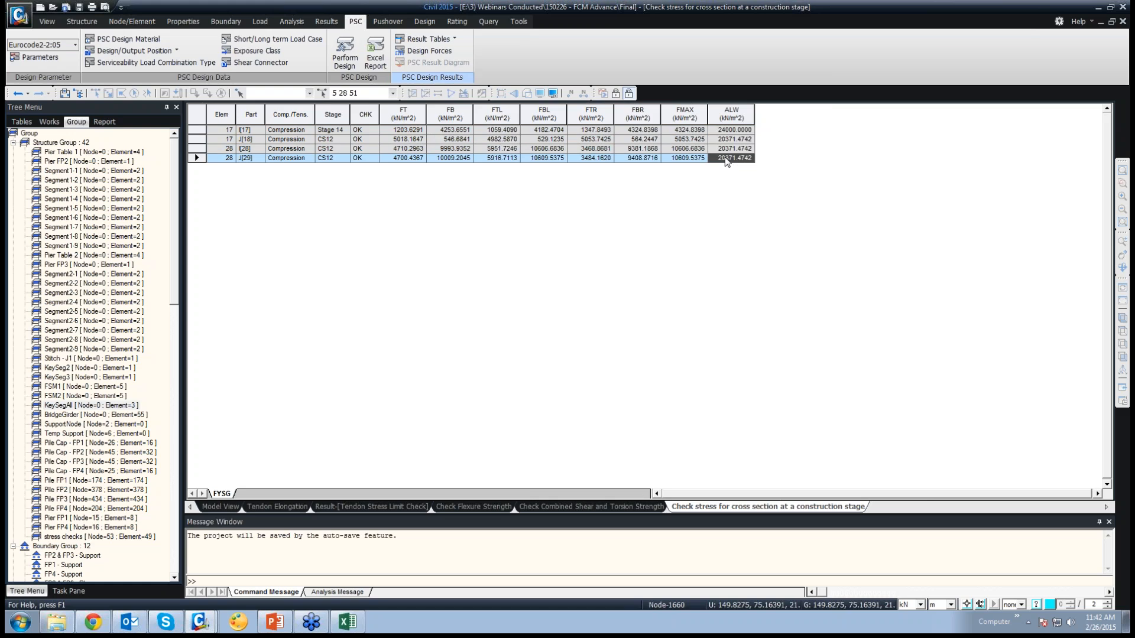
click(440, 42)
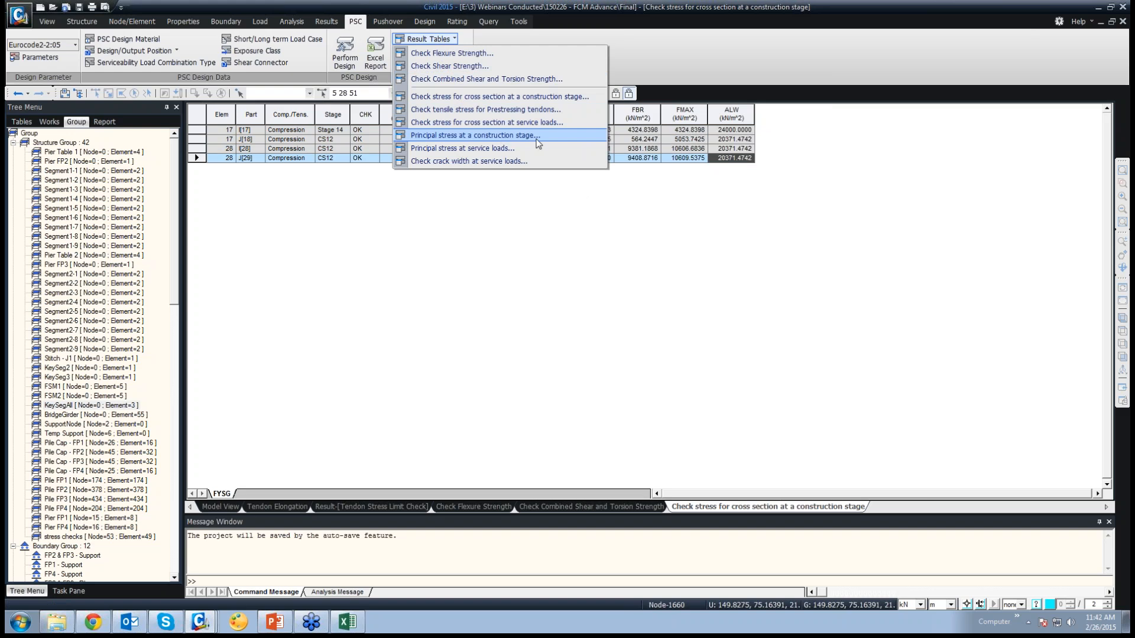
click(551, 123)
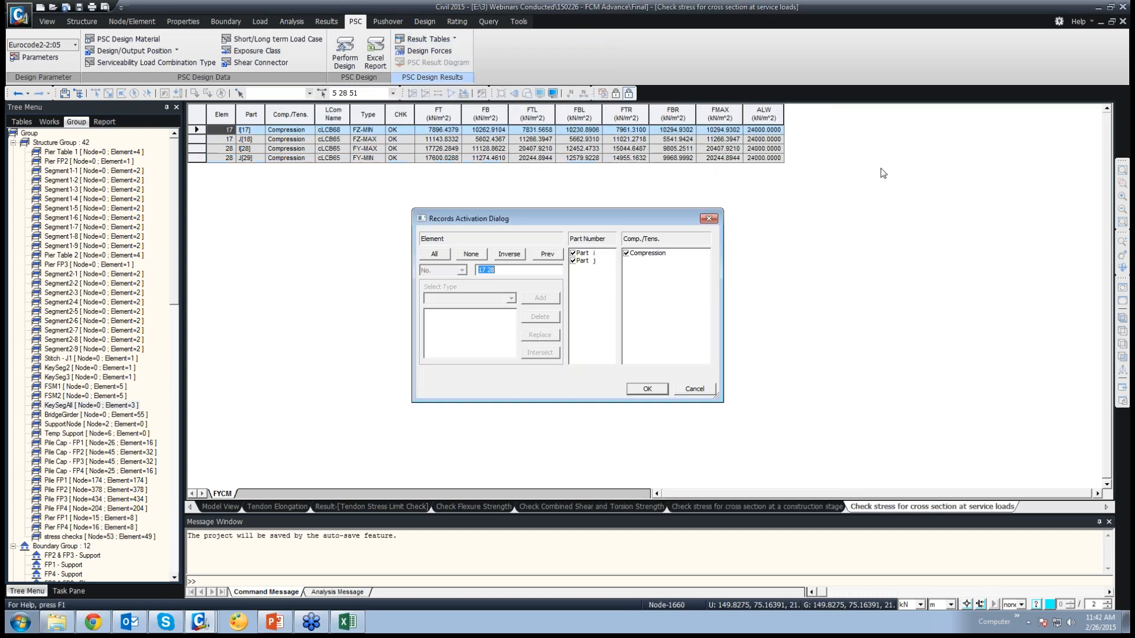
click(651, 389)
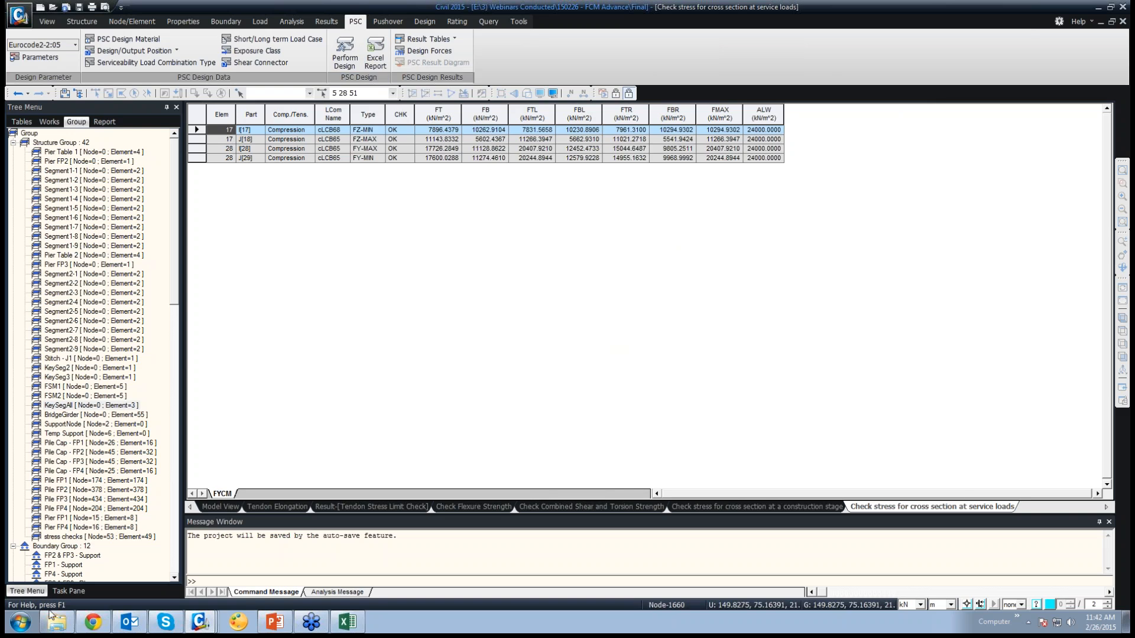
Step: Switch to the Final.xls design report in Excel and examine element 17's design parameters, section, material and tendon profile information at position I
click(67, 631)
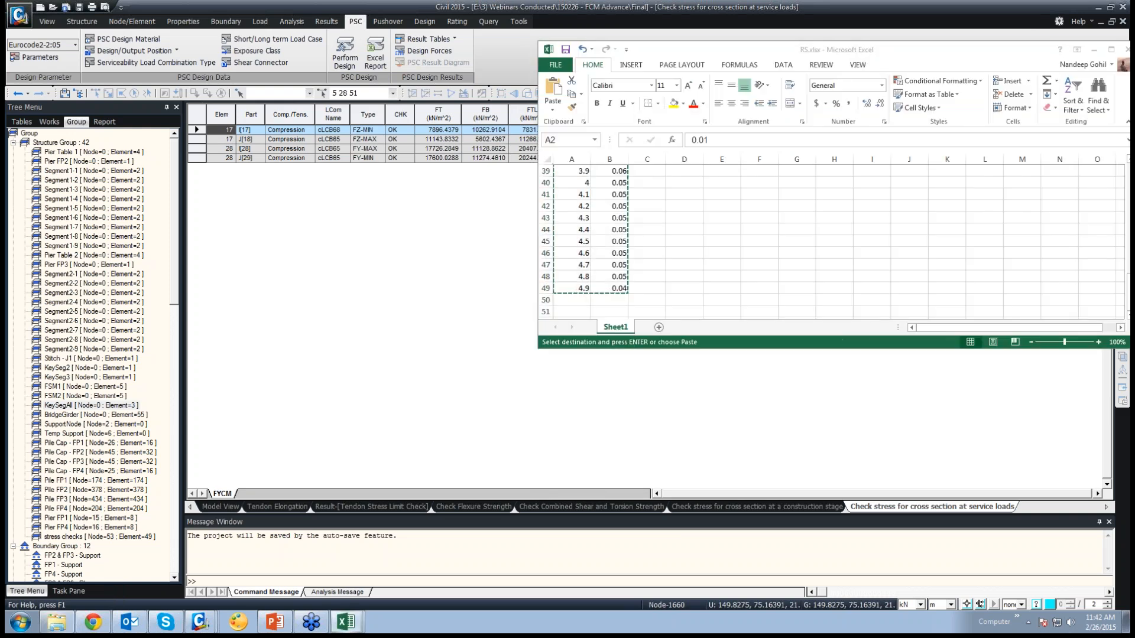
drag(1134, 4, 719, 4)
click(570, 268)
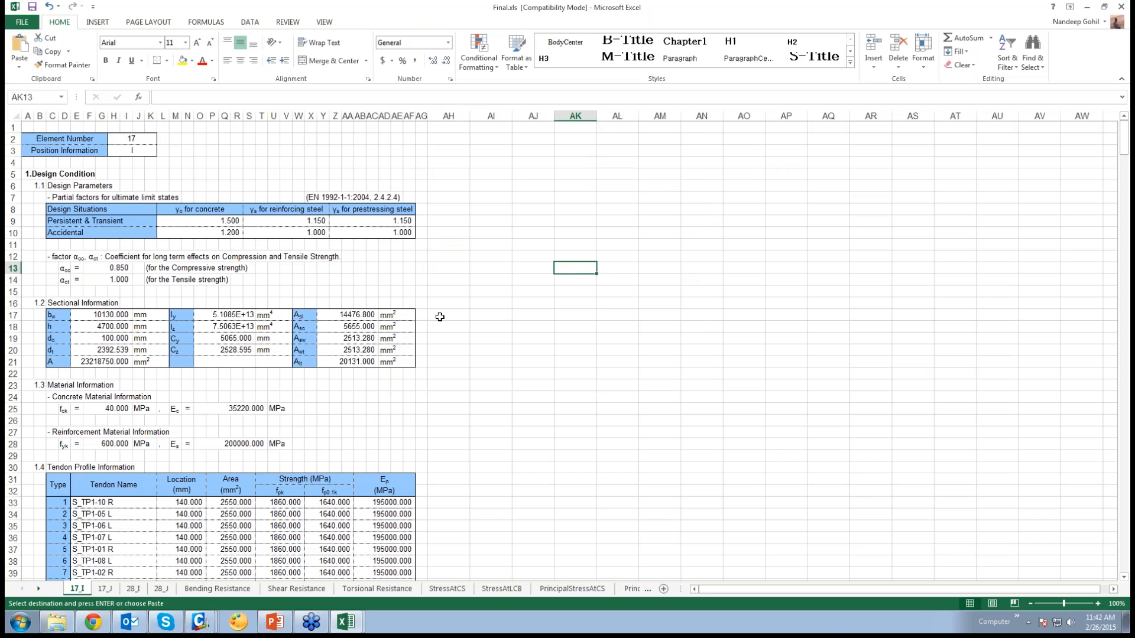
scroll(437, 319, down, 3)
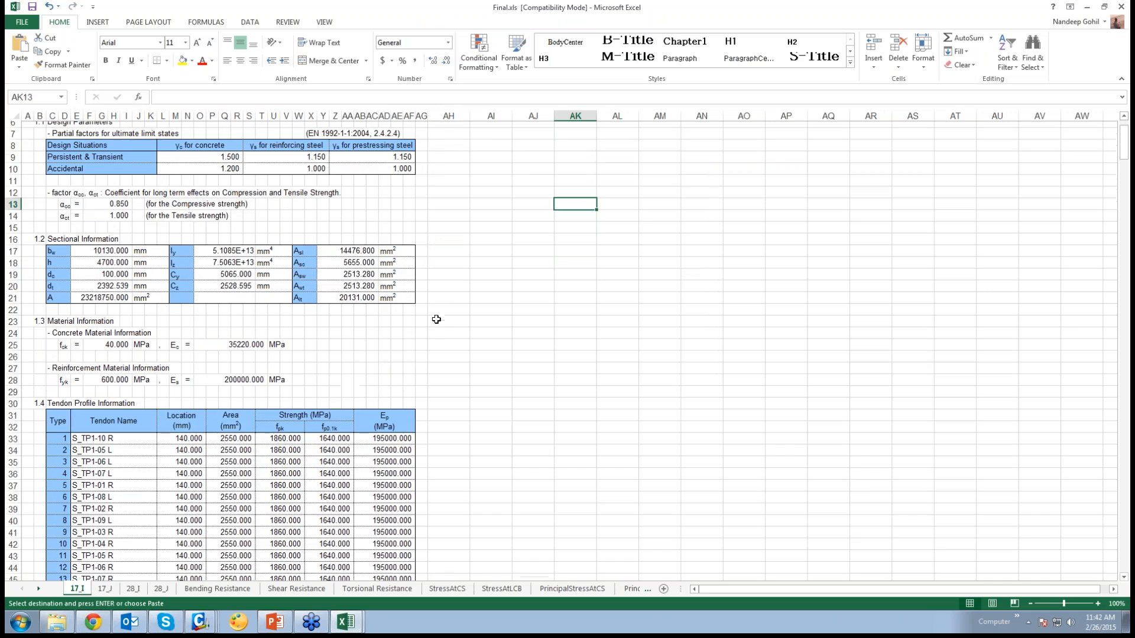
scroll(435, 319, up, 3)
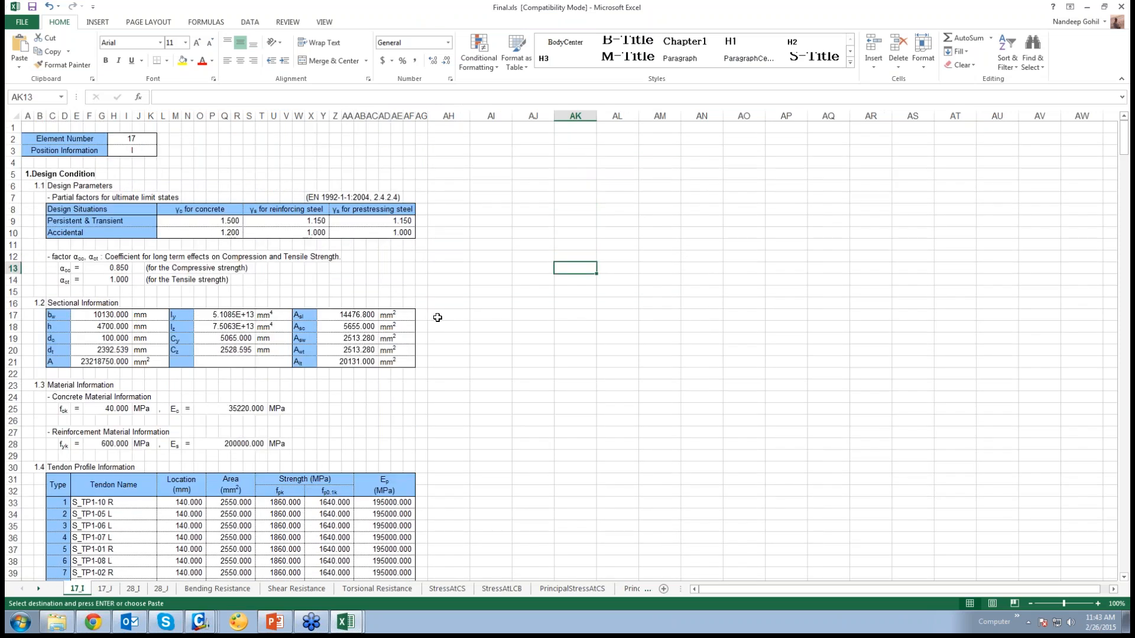
scroll(439, 317, down, 4)
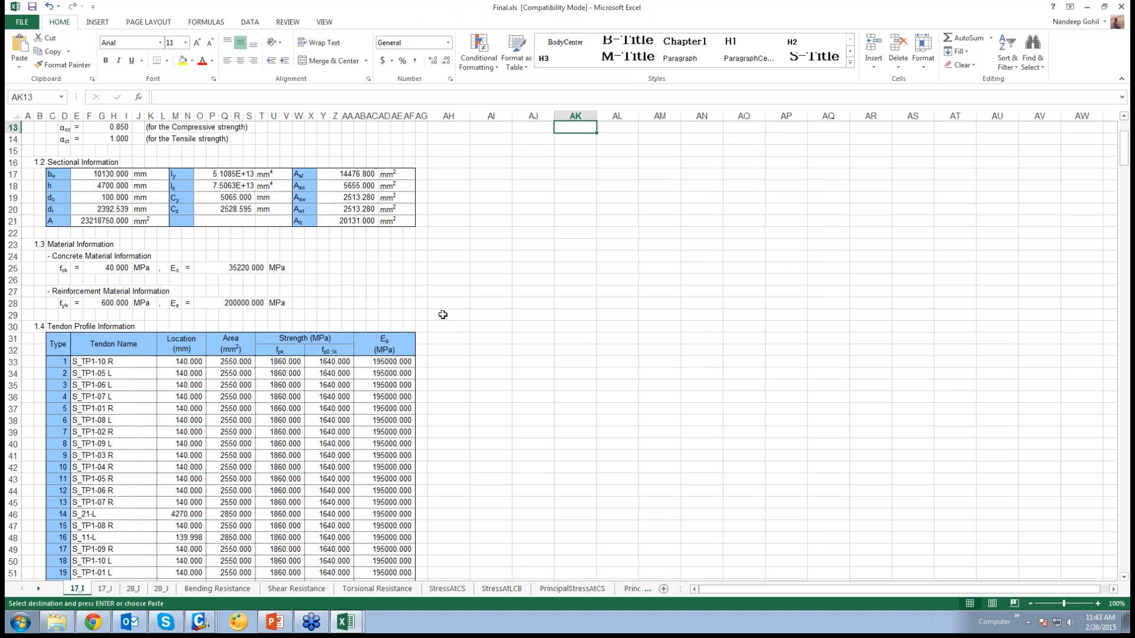
scroll(445, 312, down, 2)
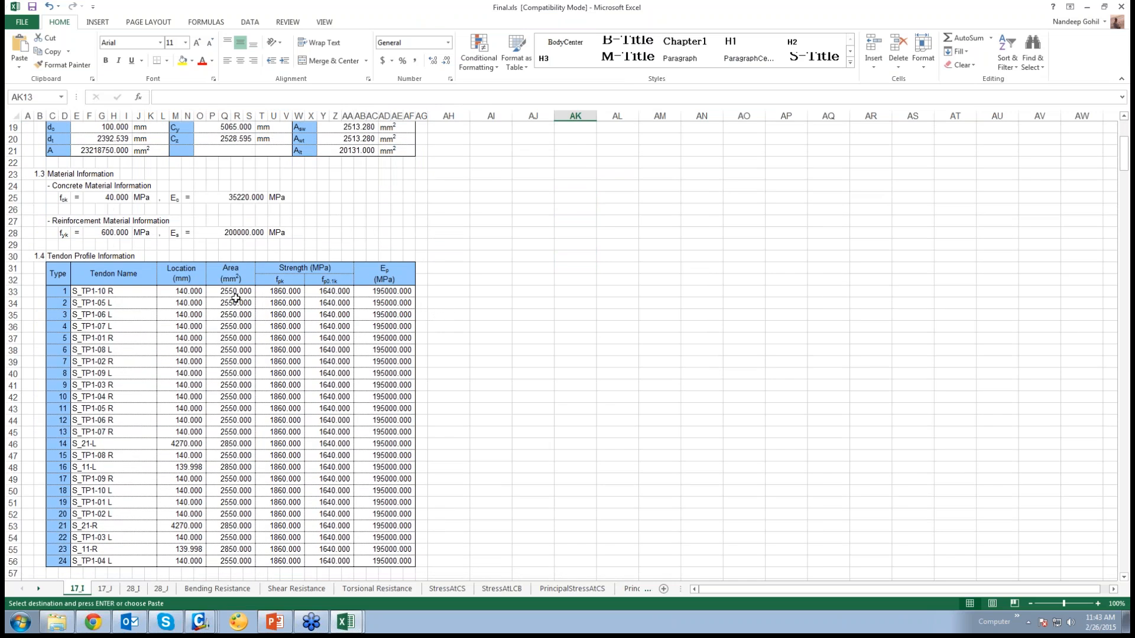
Step: Examine the ultimate moment resistance calculations for positive and negative moment on sheet 17_I, including the neutral axis iterations and tendon forces
scroll(291, 363, down, 4)
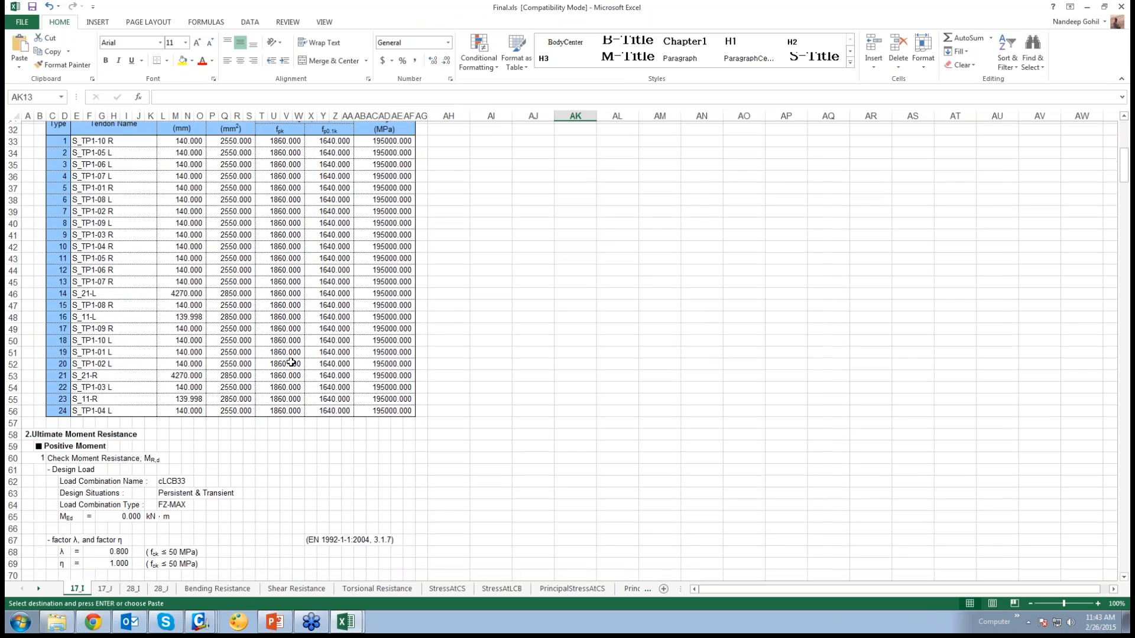
scroll(291, 362, down, 4)
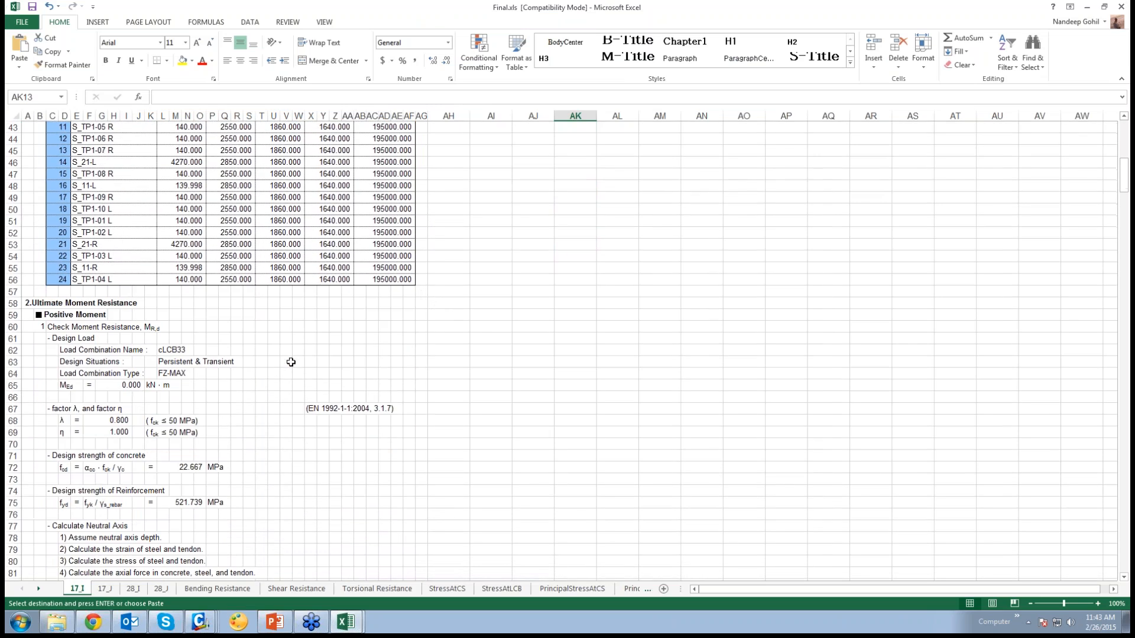
scroll(291, 363, down, 10)
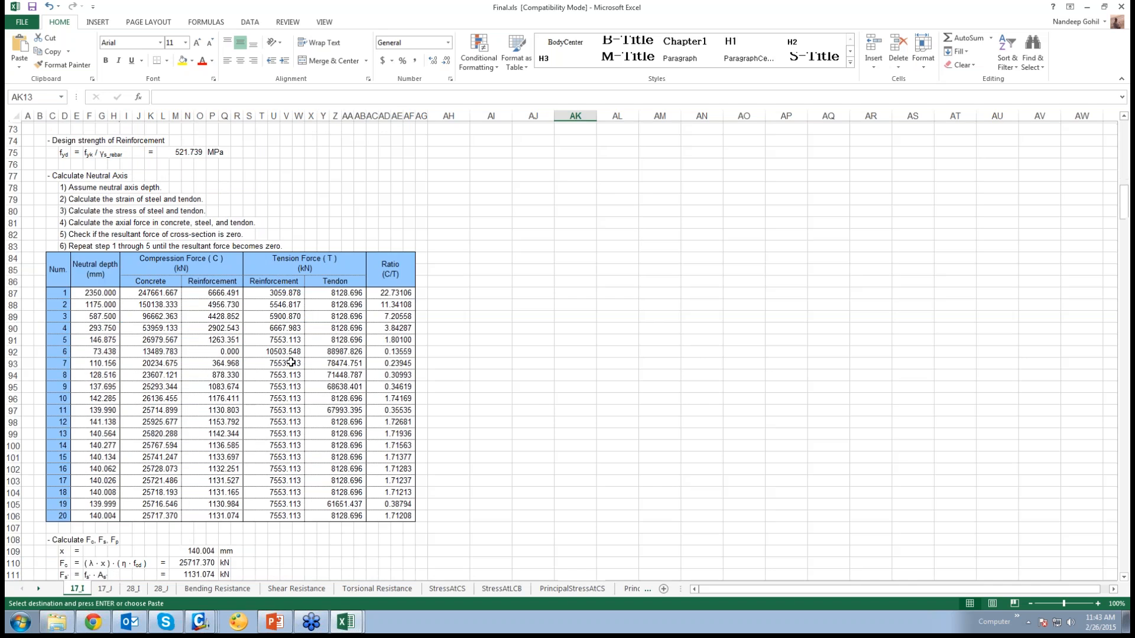
scroll(290, 362, down, 4)
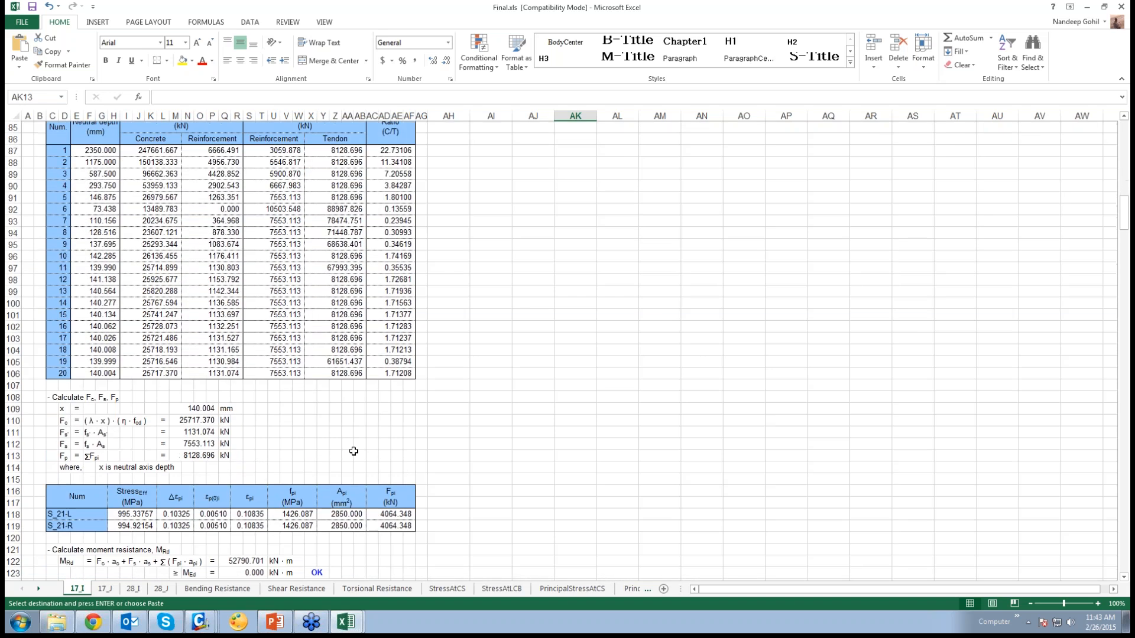
scroll(354, 451, down, 4)
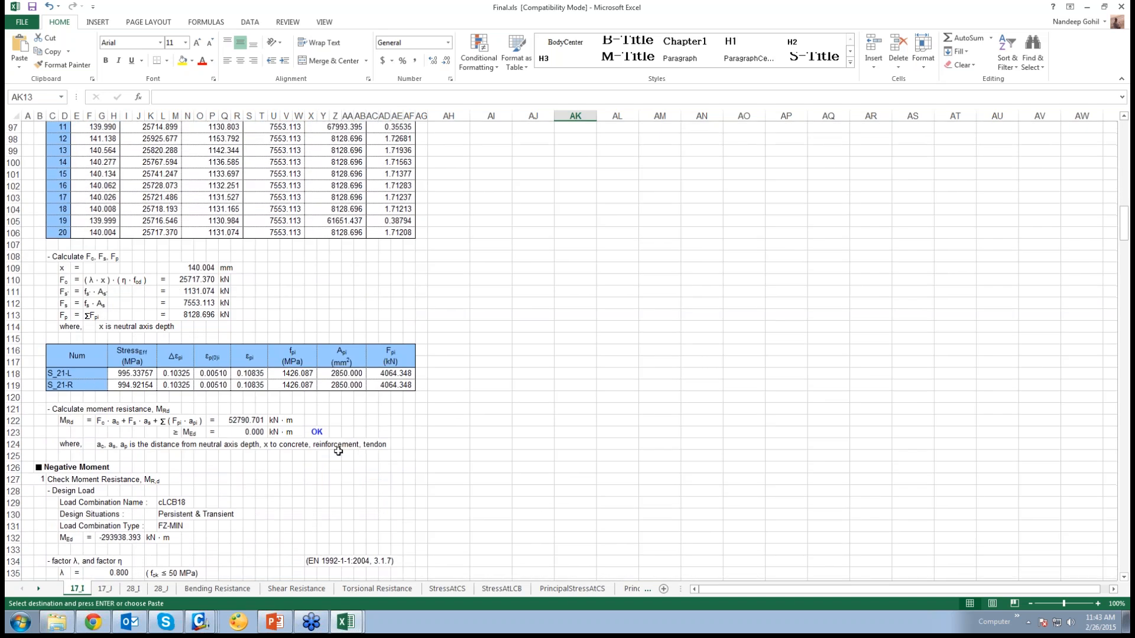
scroll(338, 451, down, 2)
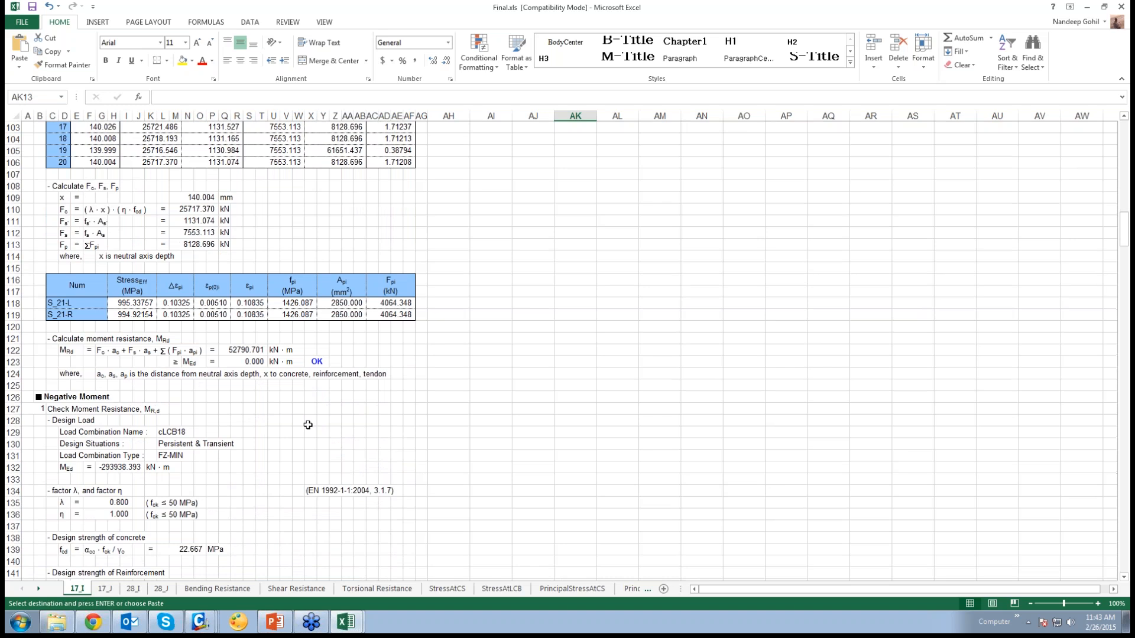
scroll(308, 424, down, 3)
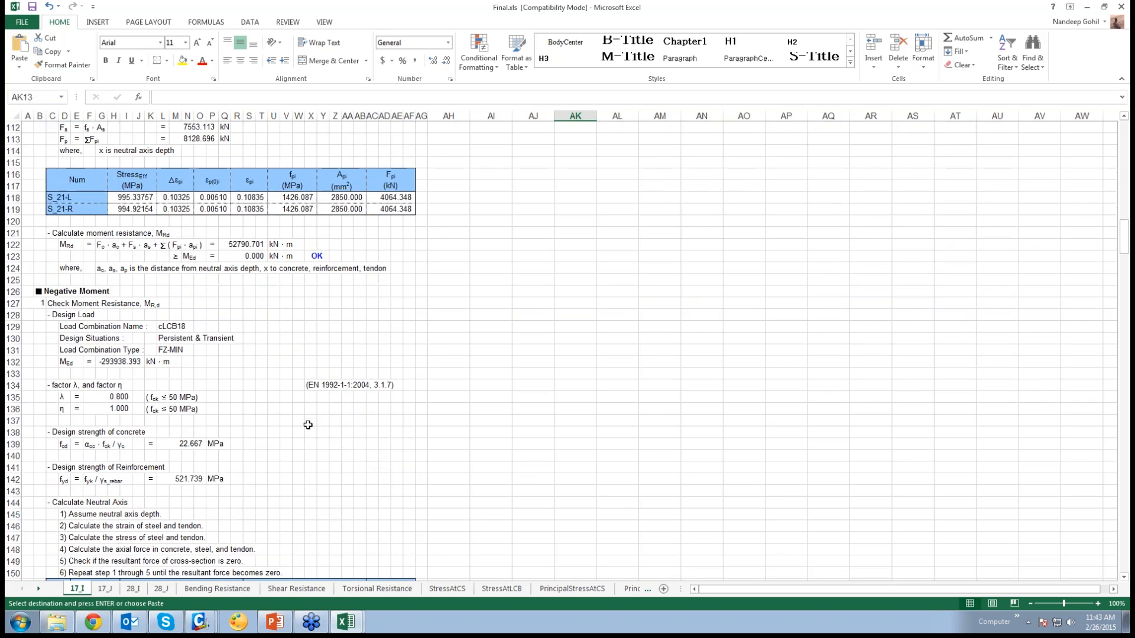
scroll(308, 425, down, 5)
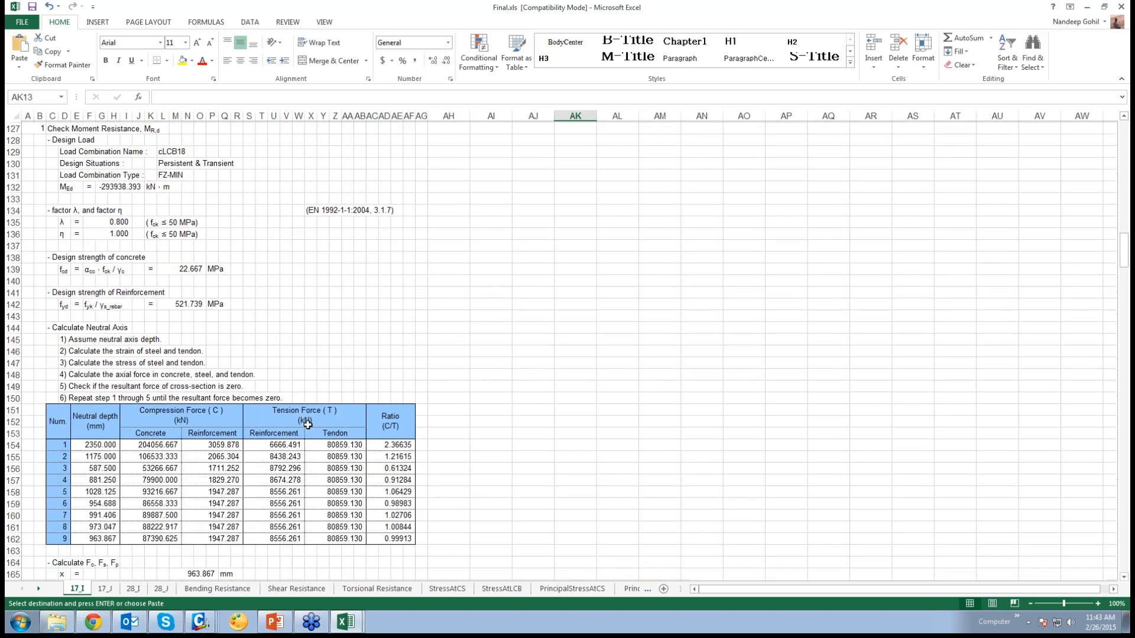
scroll(308, 424, down, 9)
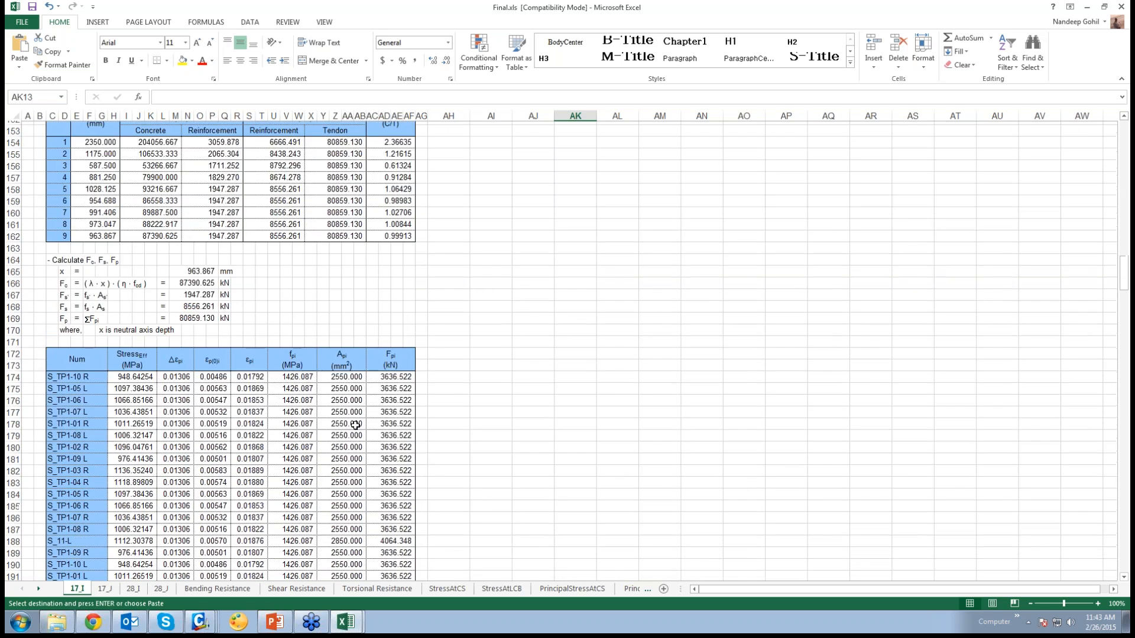
scroll(355, 424, down, 5)
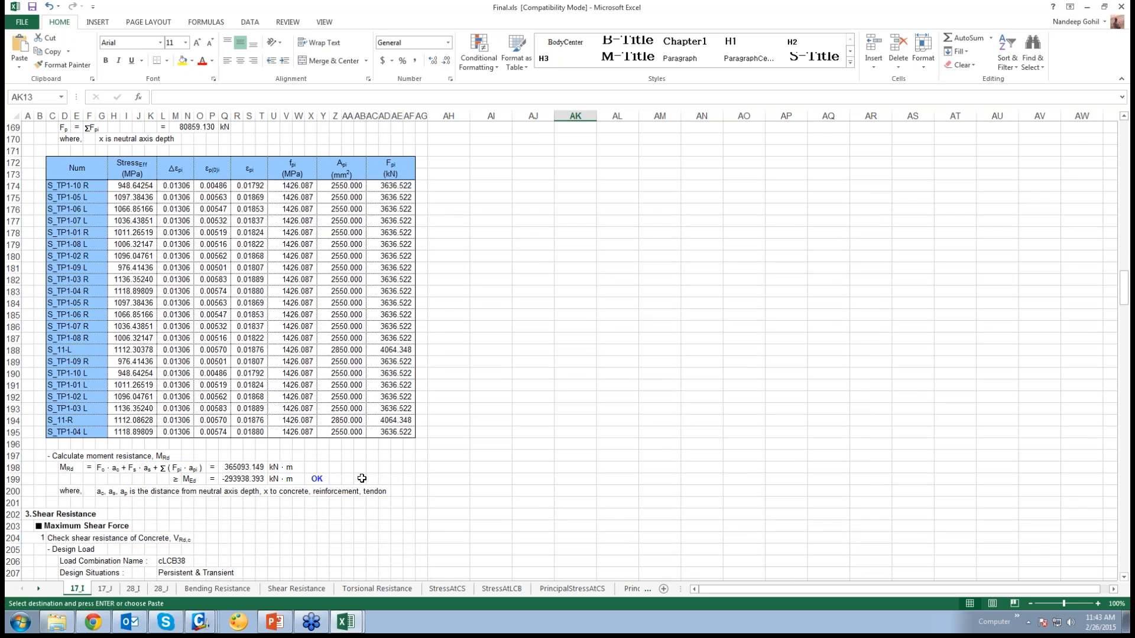
Step: Examine the shear resistance checks on sheet 17_I for the maximum and minimum shear force
scroll(362, 478, down, 13)
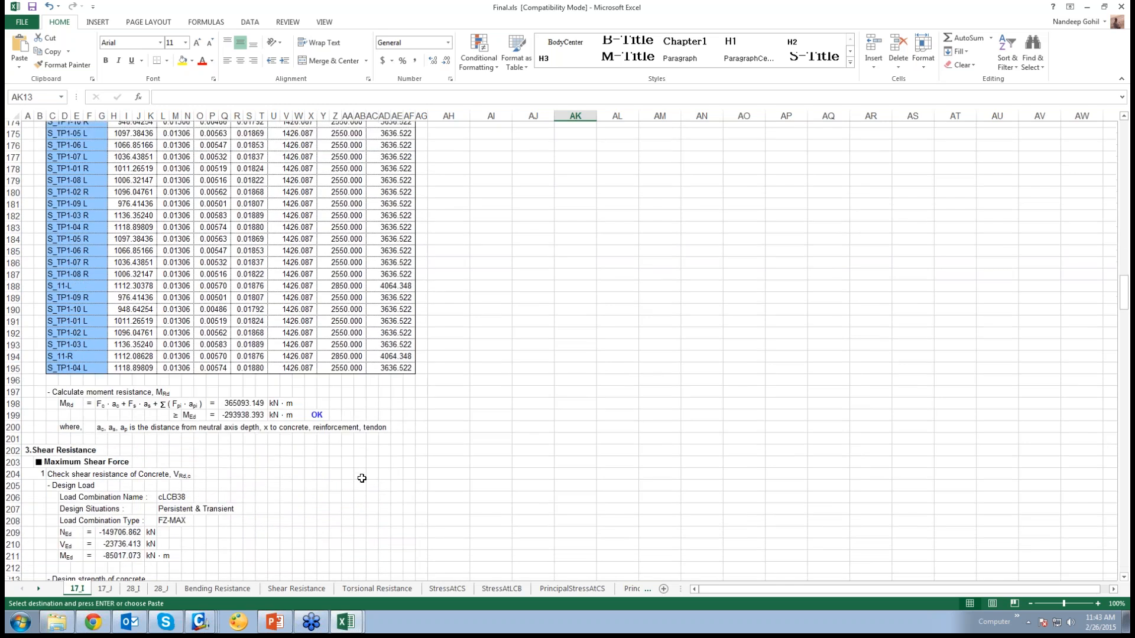
scroll(359, 478, down, 6)
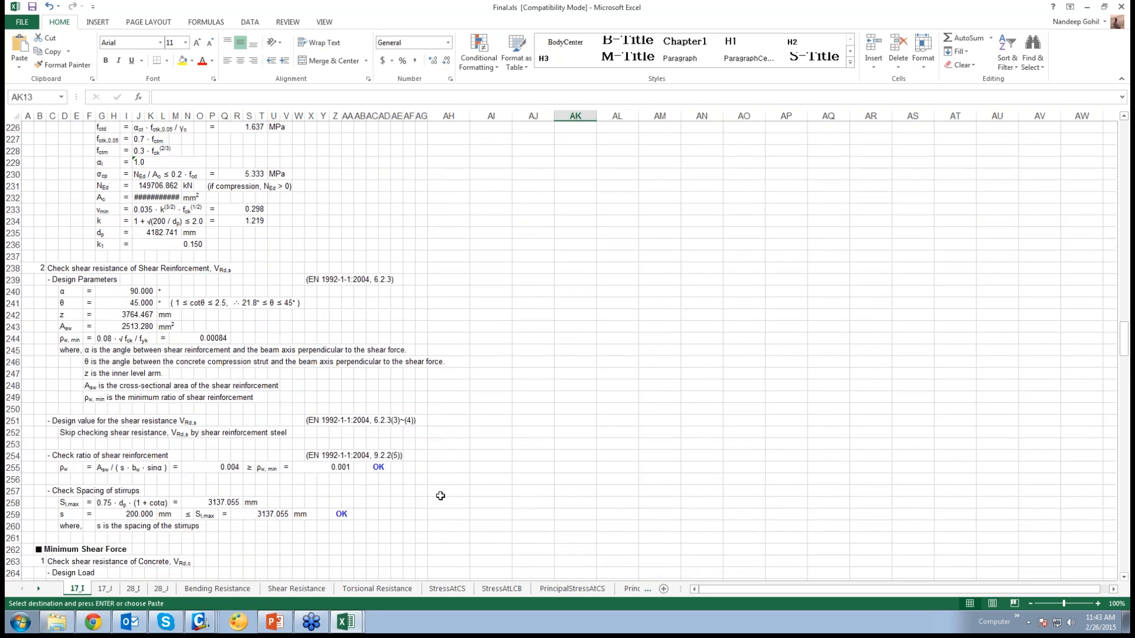
scroll(441, 496, down, 2)
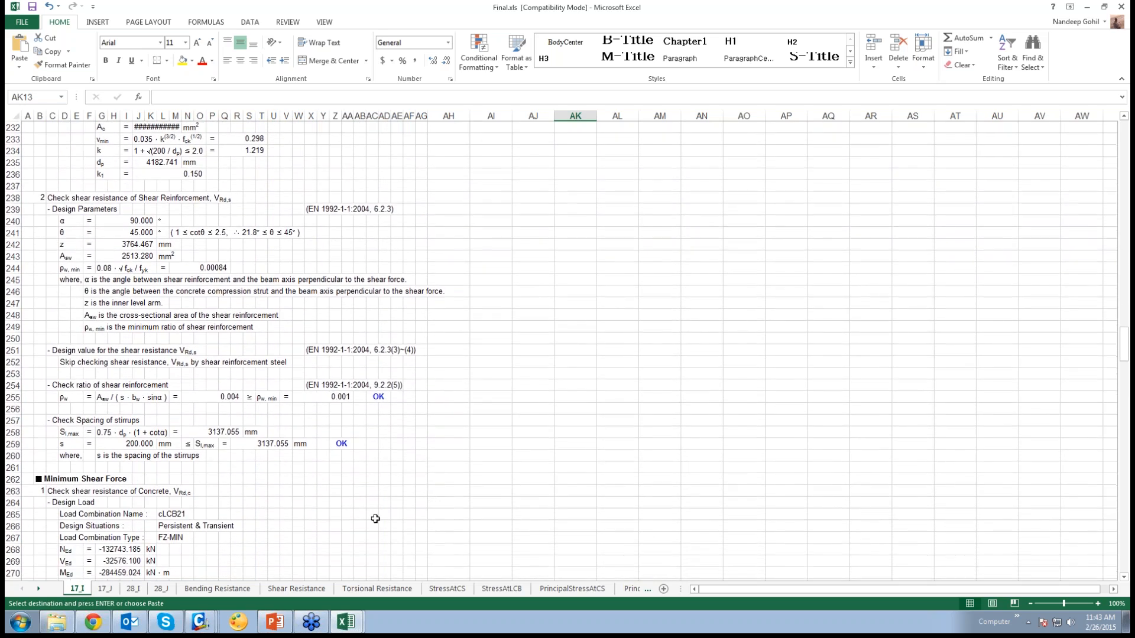
scroll(375, 518, down, 5)
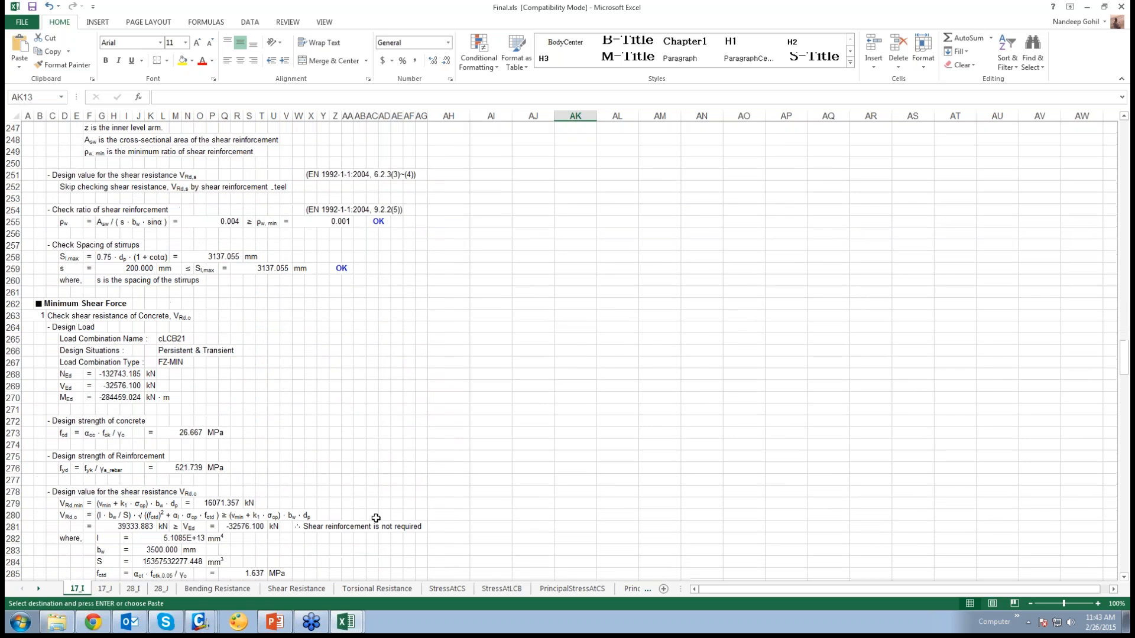
scroll(375, 519, down, 6)
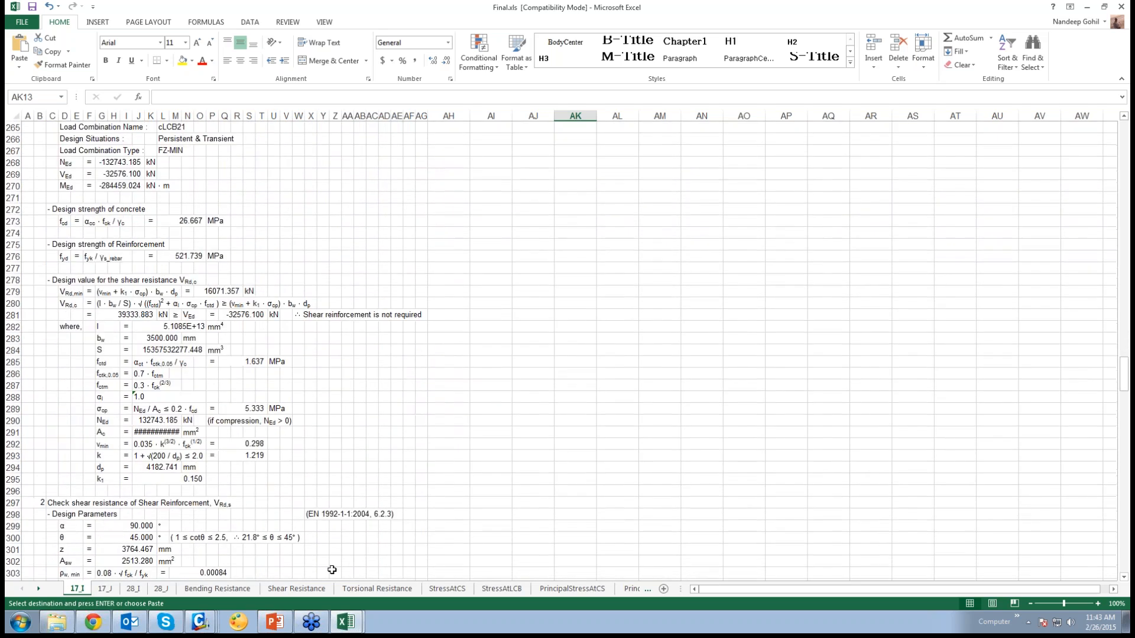
Step: Reduce the concrete area Ac in the minimum shear force check on sheet 17_I to two decimal places
scroll(332, 570, down, 1)
click(175, 398)
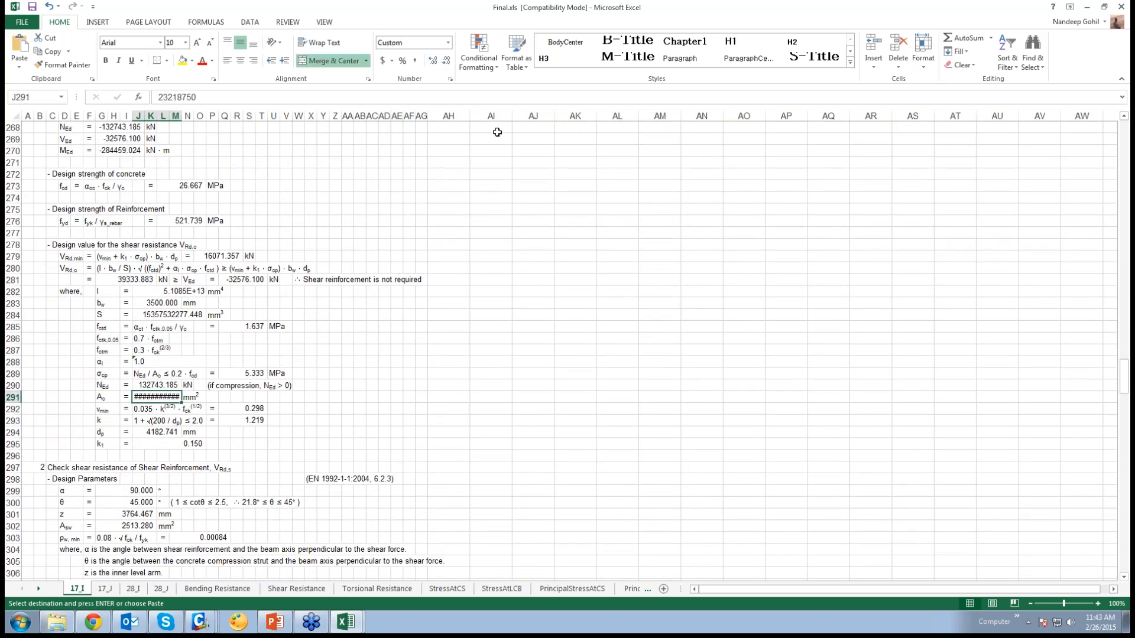
click(445, 60)
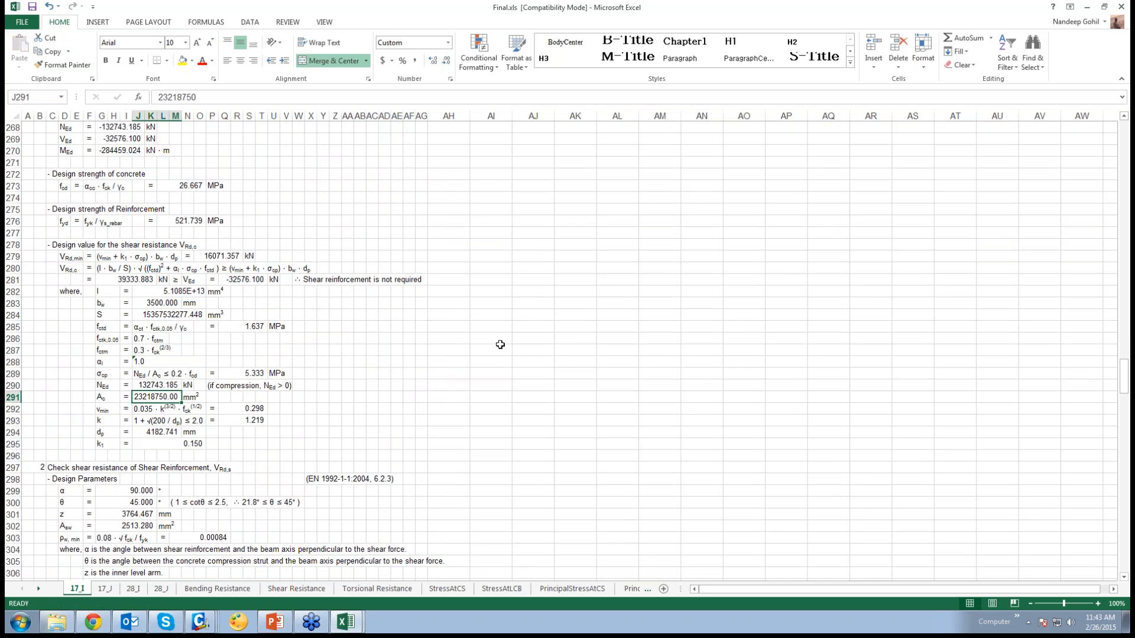
Step: Examine the remaining shear reinforcement checks and the torsional resistance checks for maximum and minimum shear force on sheet 17_I
scroll(499, 345, down, 5)
scroll(500, 344, down, 4)
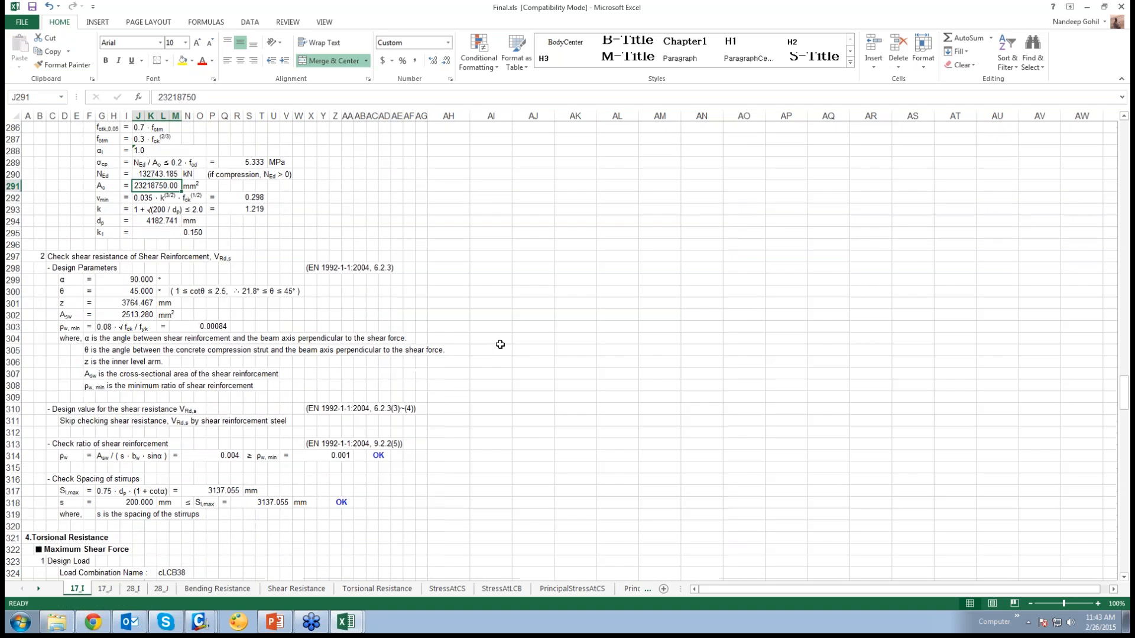
scroll(499, 344, down, 9)
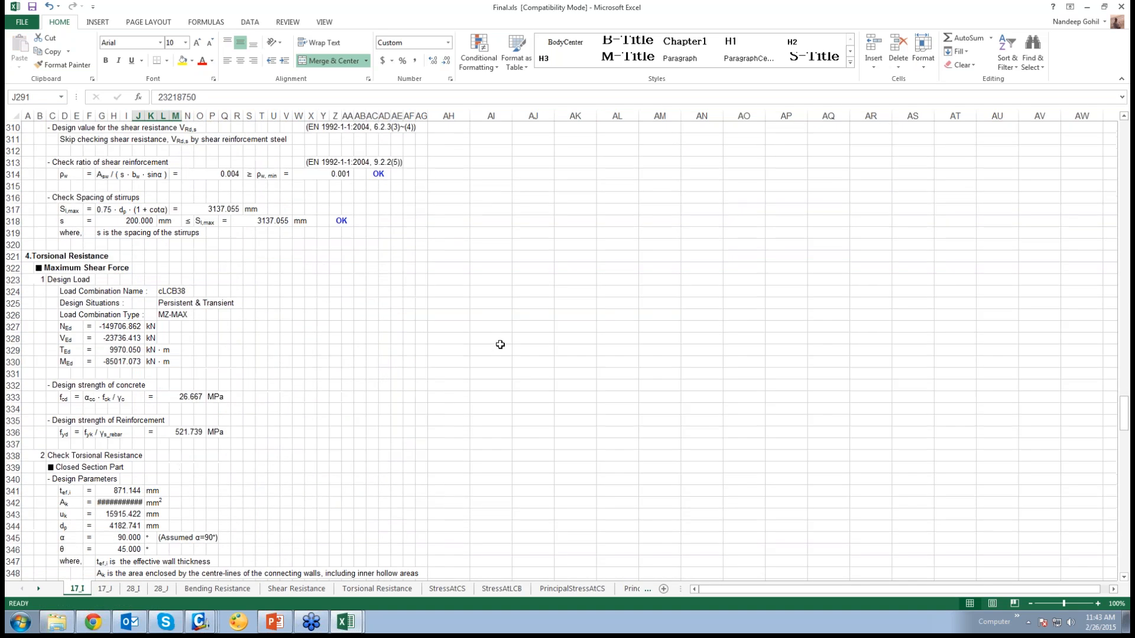
scroll(500, 345, down, 7)
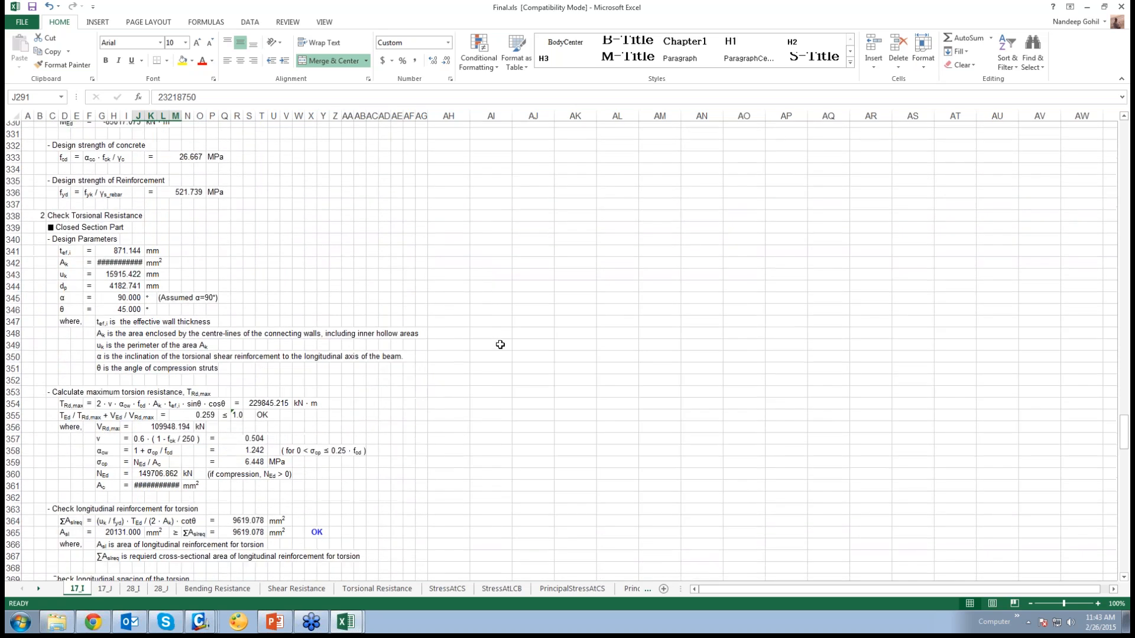
scroll(500, 344, down, 10)
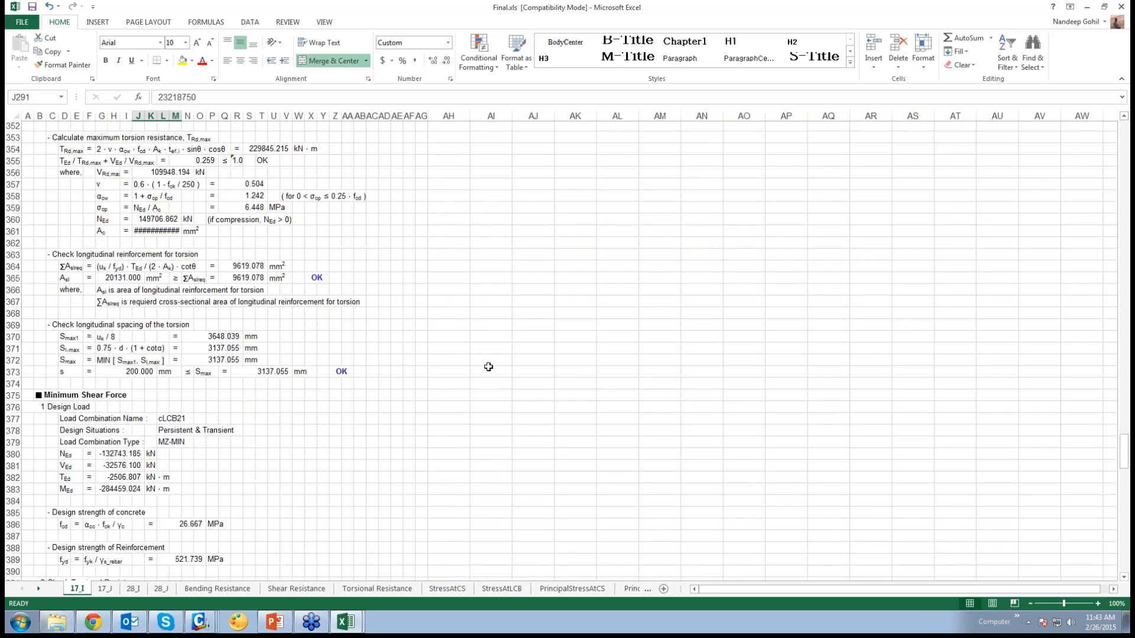
scroll(486, 371, down, 9)
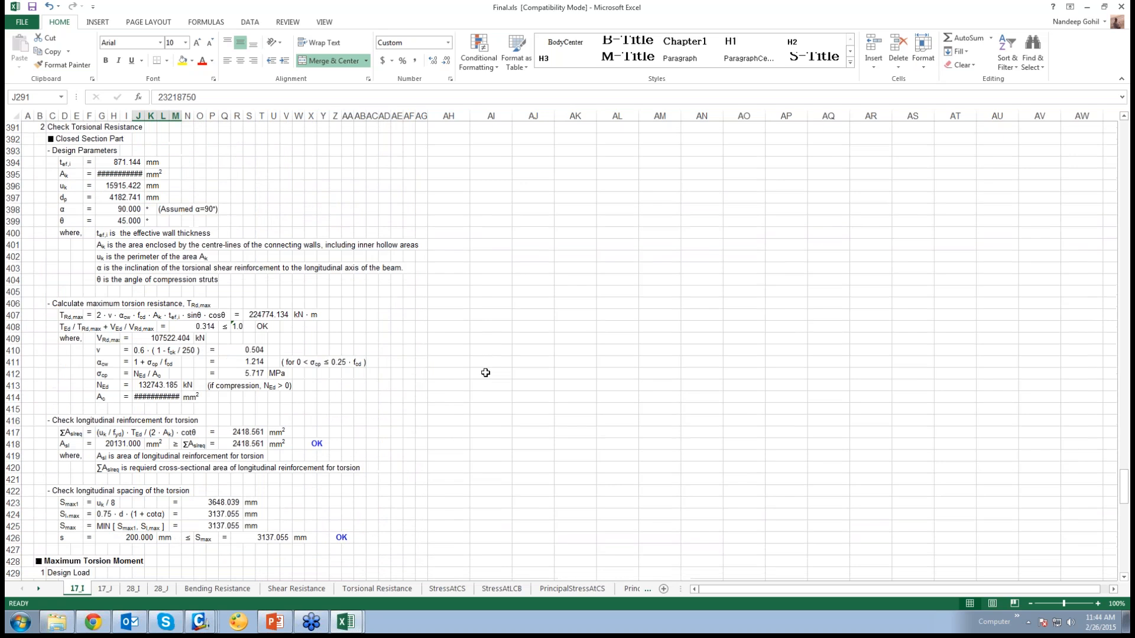
Step: Look through the design calculations for position J of element 17 and positions I and J of element 28
click(105, 590)
scroll(255, 419, down, 7)
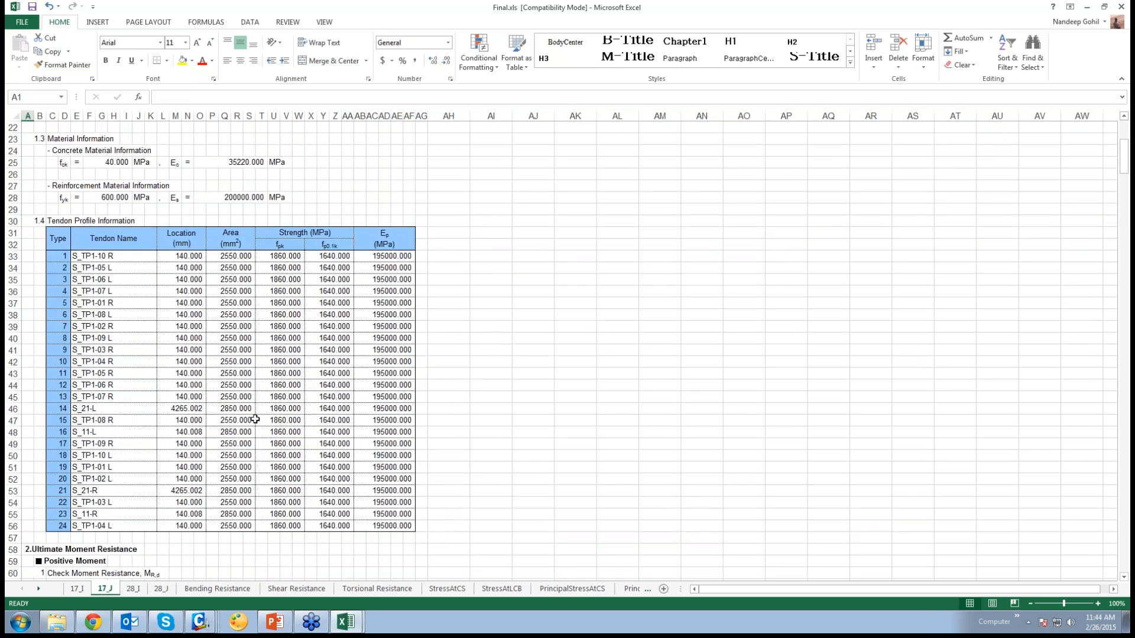
scroll(255, 419, down, 5)
click(134, 589)
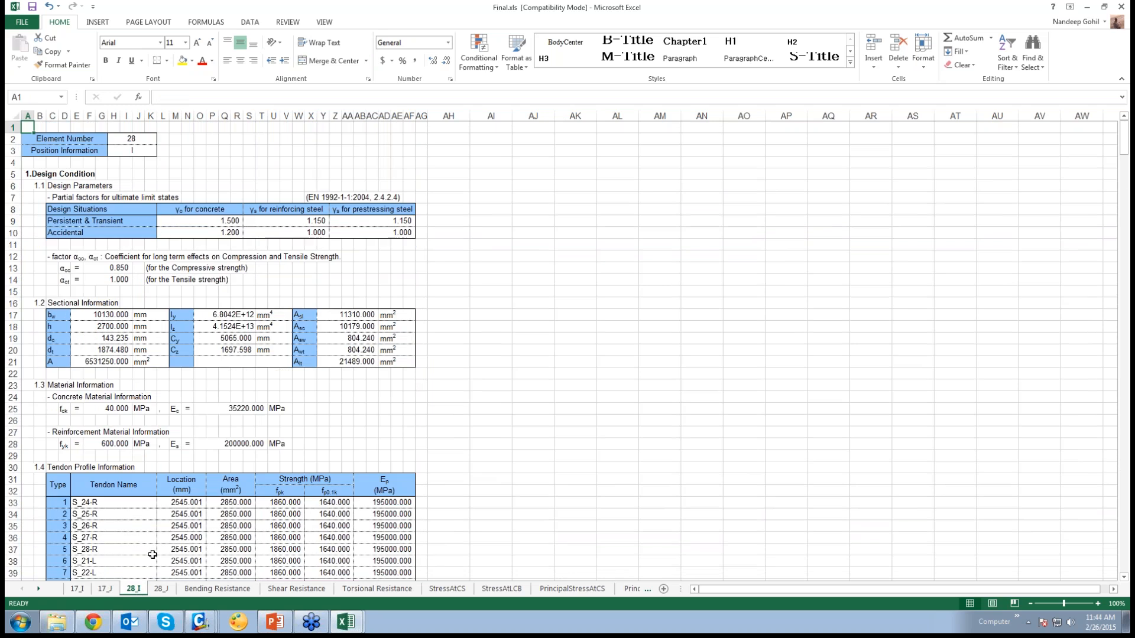
click(168, 590)
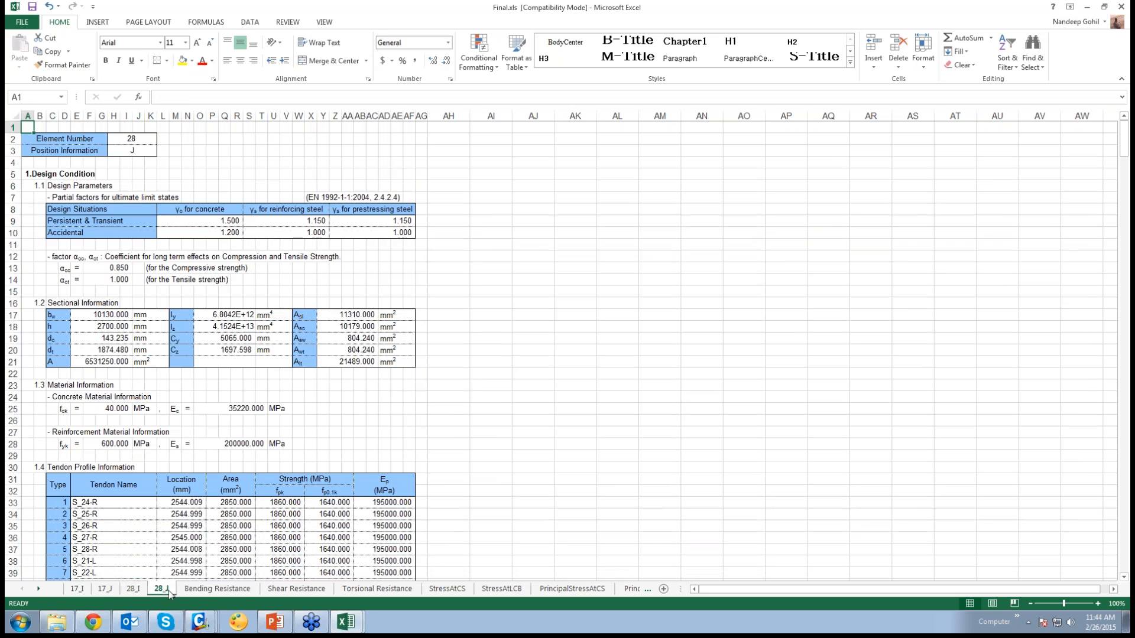
Step: Look through the bending resistance, torsional resistance, principal stress and crack check summary sheets of the Excel report
click(201, 590)
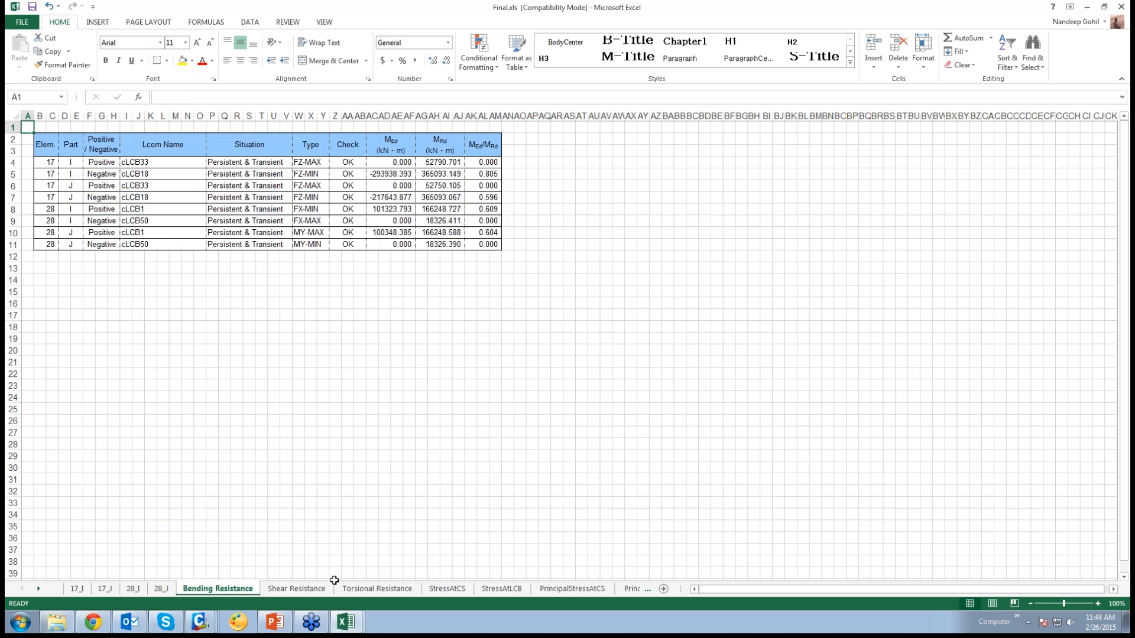
click(378, 589)
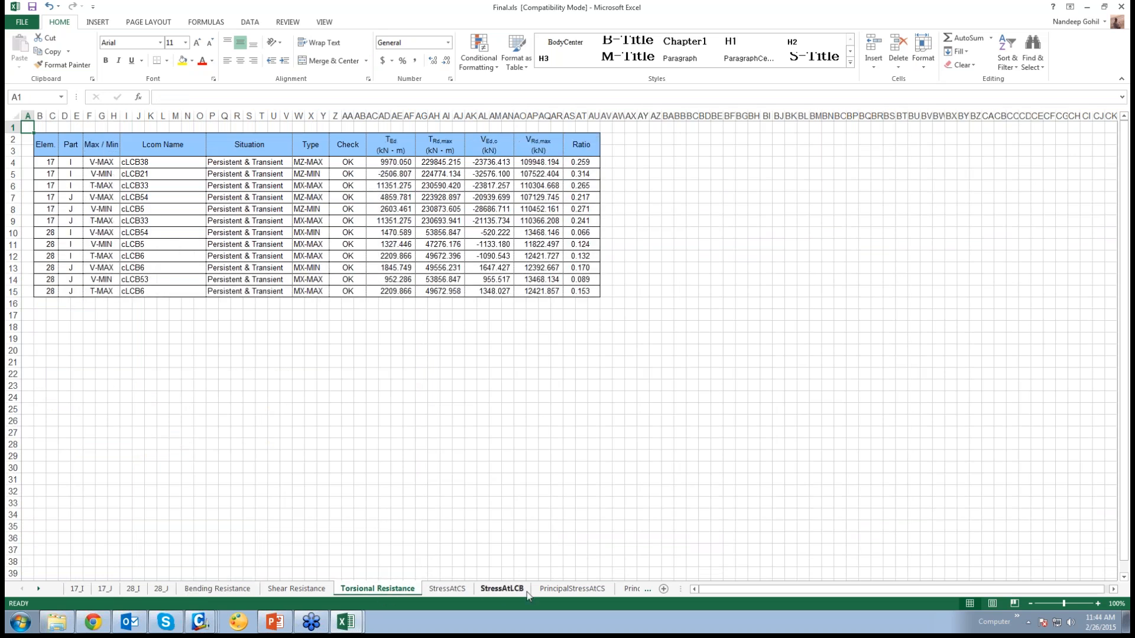
click(570, 590)
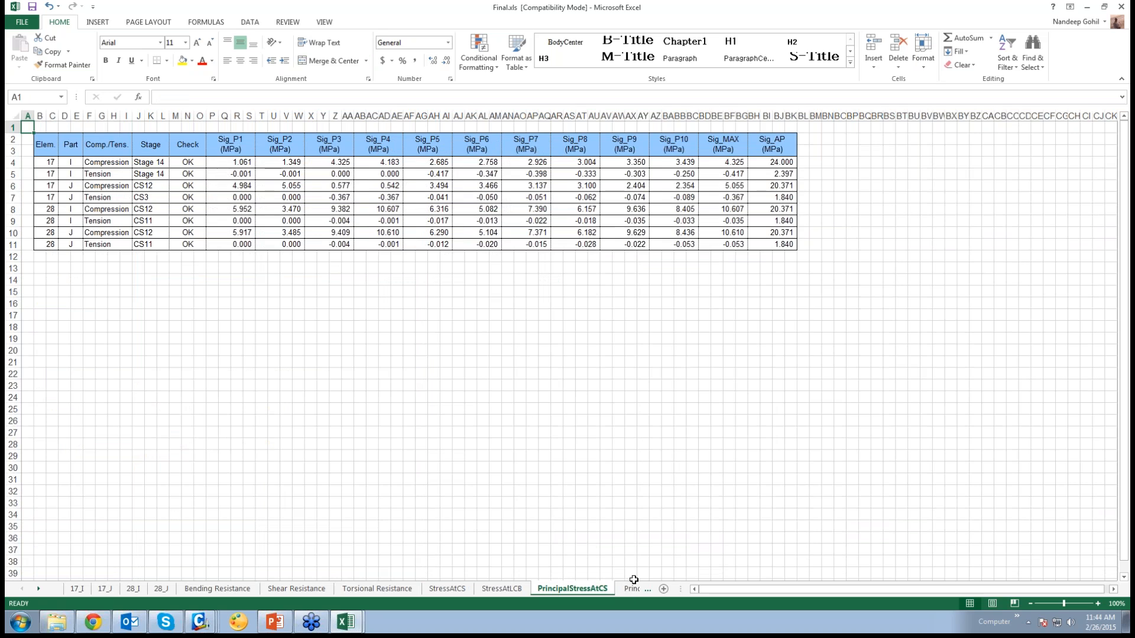
click(647, 589)
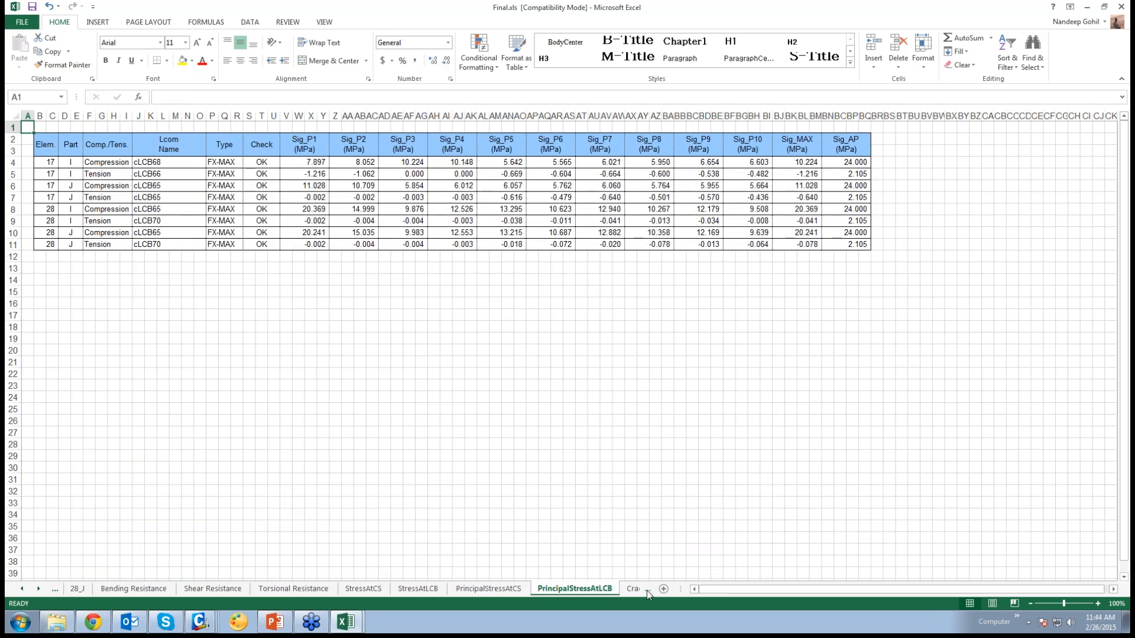
click(647, 590)
Step: Examine the stresses and allowable limits of all tendons on the TendonStress sheet
click(591, 590)
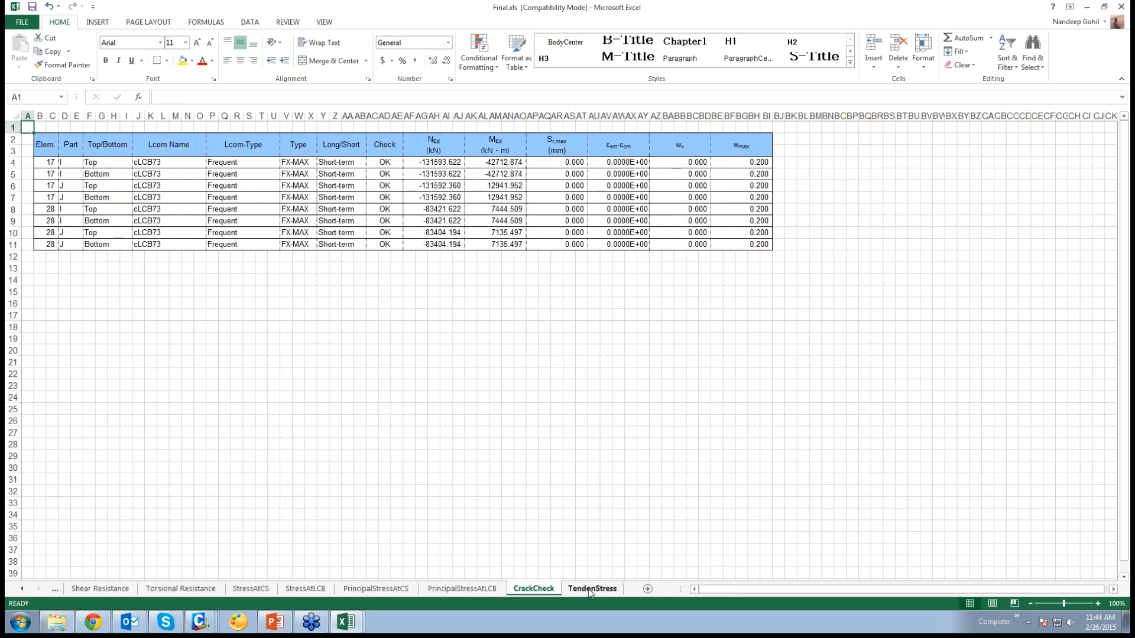
click(458, 350)
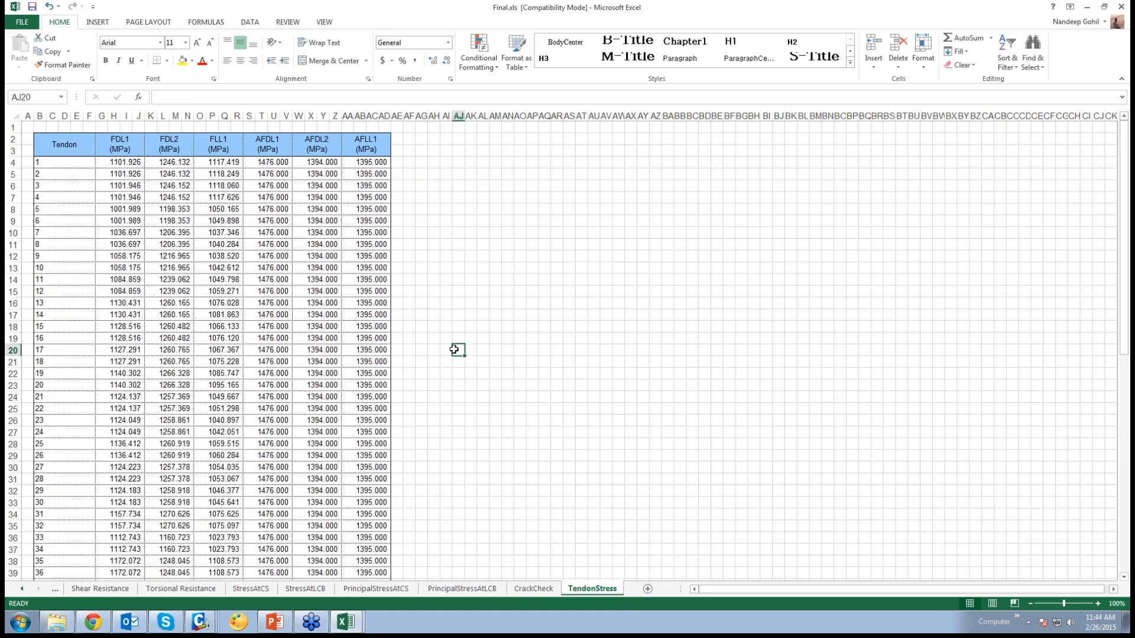
scroll(448, 425, down, 1)
scroll(447, 425, down, 2)
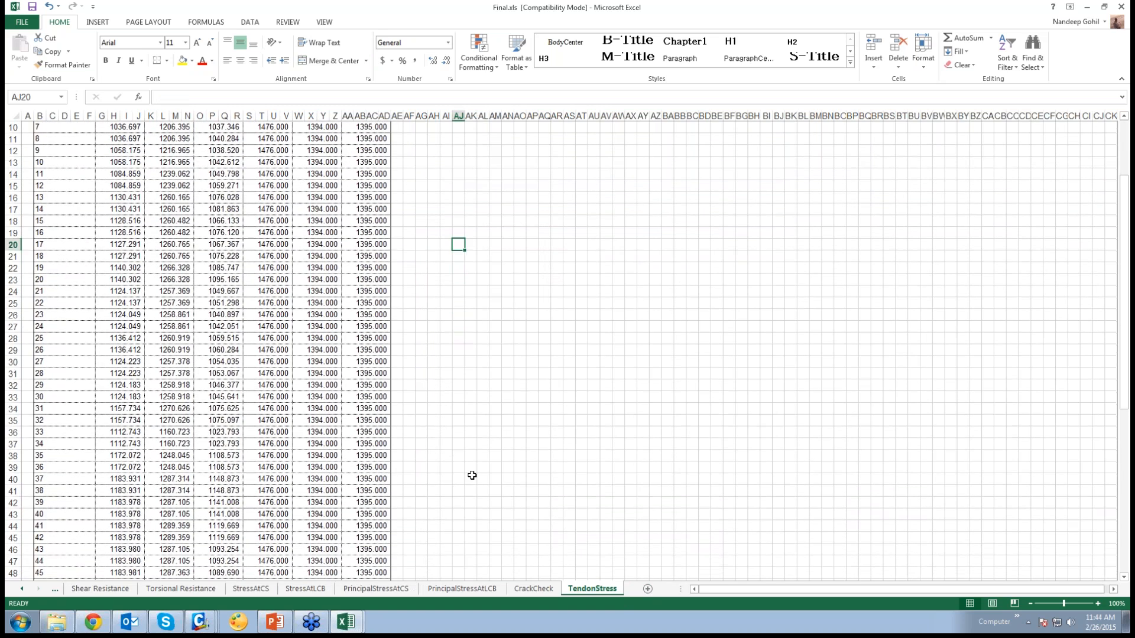
scroll(358, 336, up, 3)
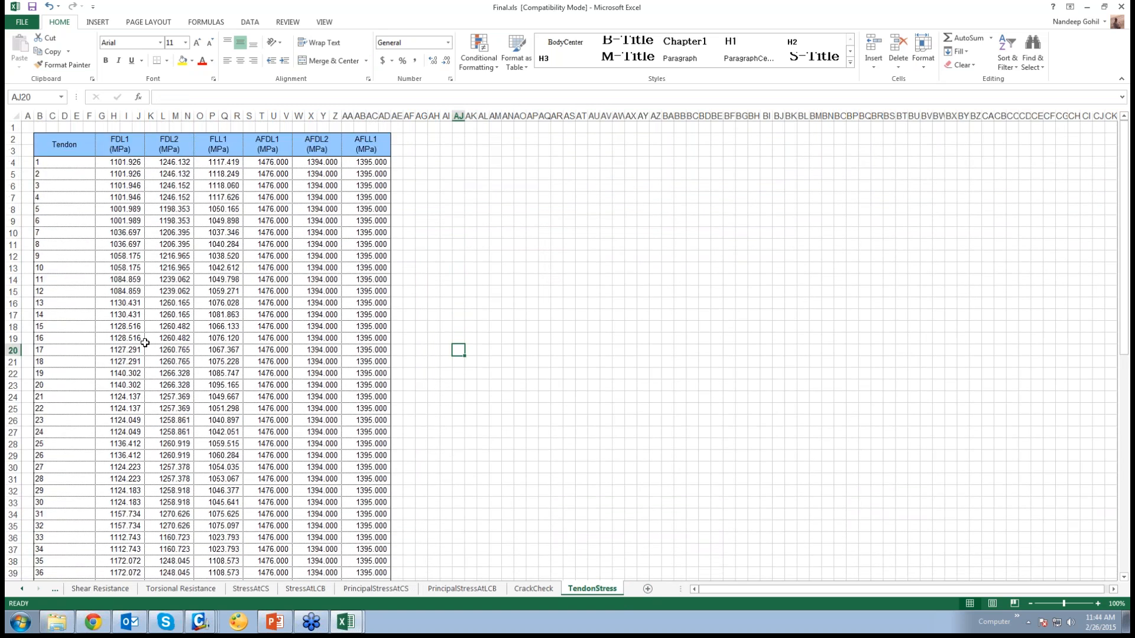
scroll(146, 346, down, 6)
scroll(149, 351, down, 4)
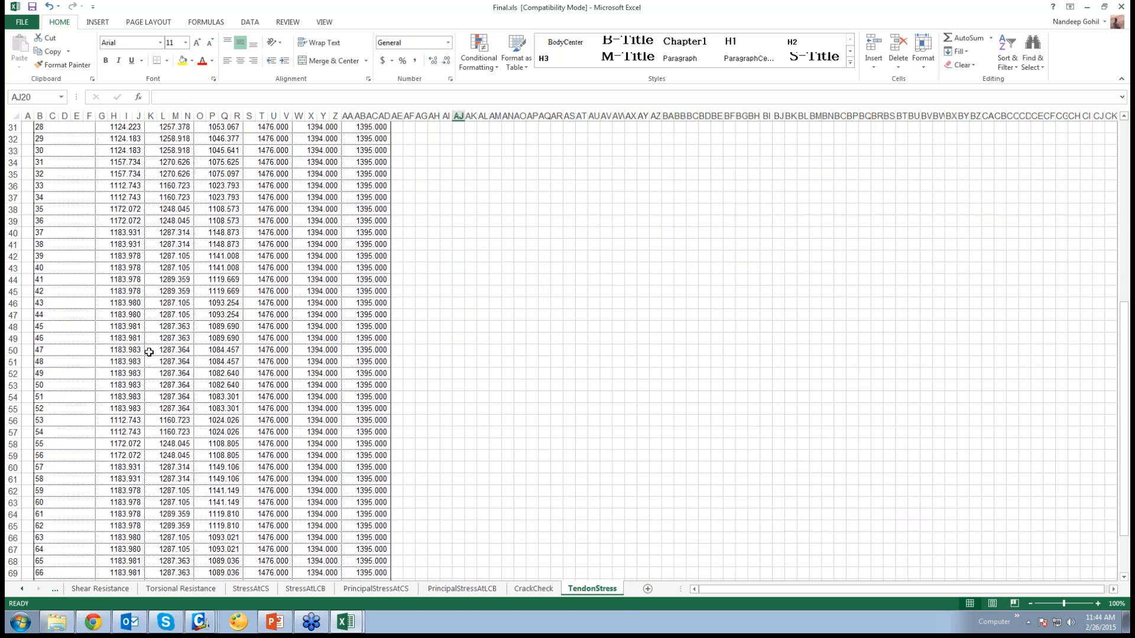
scroll(149, 353, down, 5)
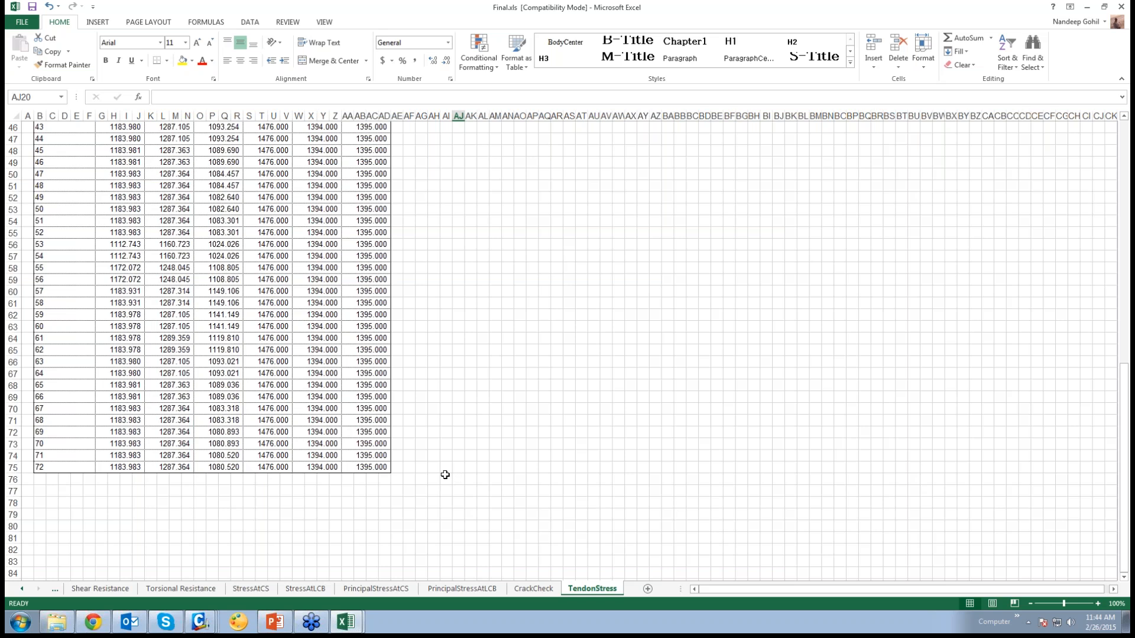
scroll(474, 361, up, 6)
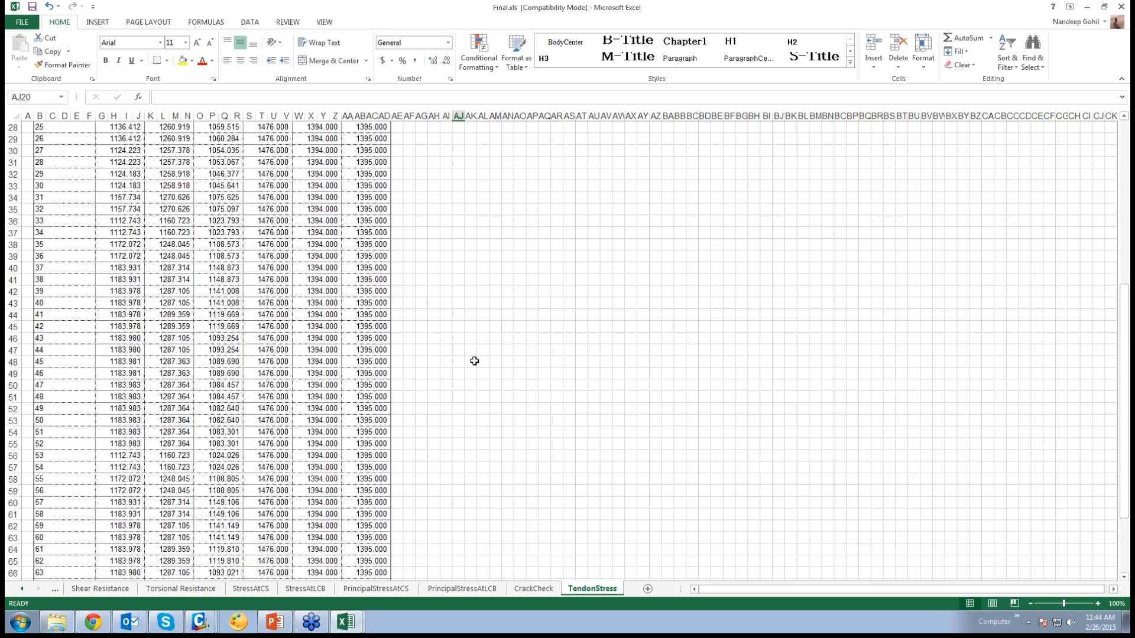
scroll(474, 361, up, 9)
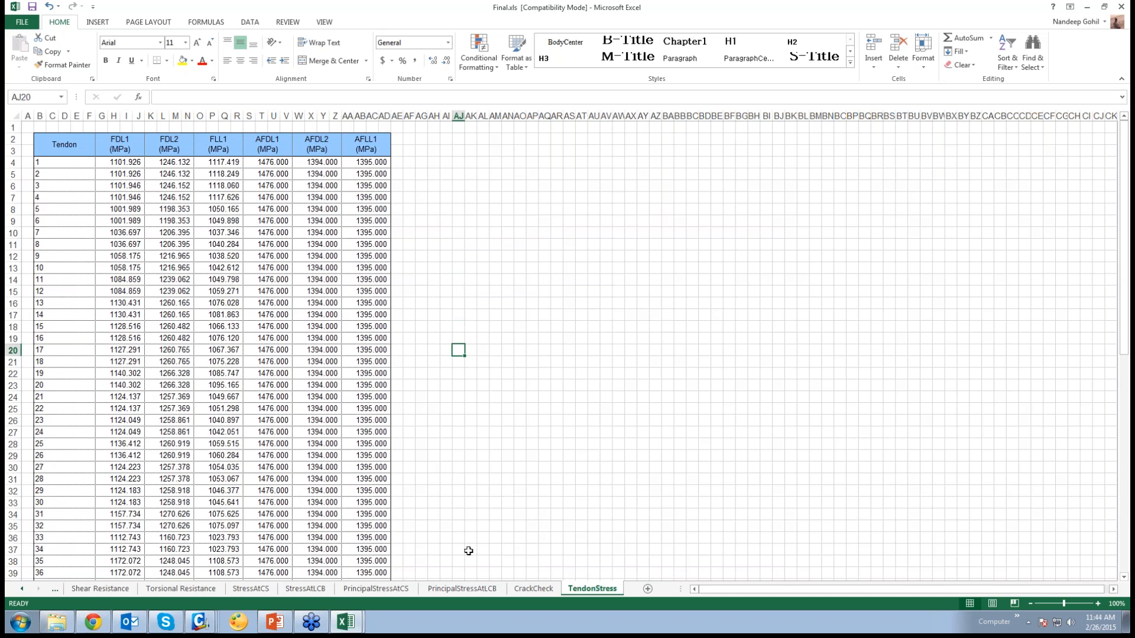
Step: Switch to the Final model in midas Civil and close the service-load and construction-stage stress check tables
click(204, 623)
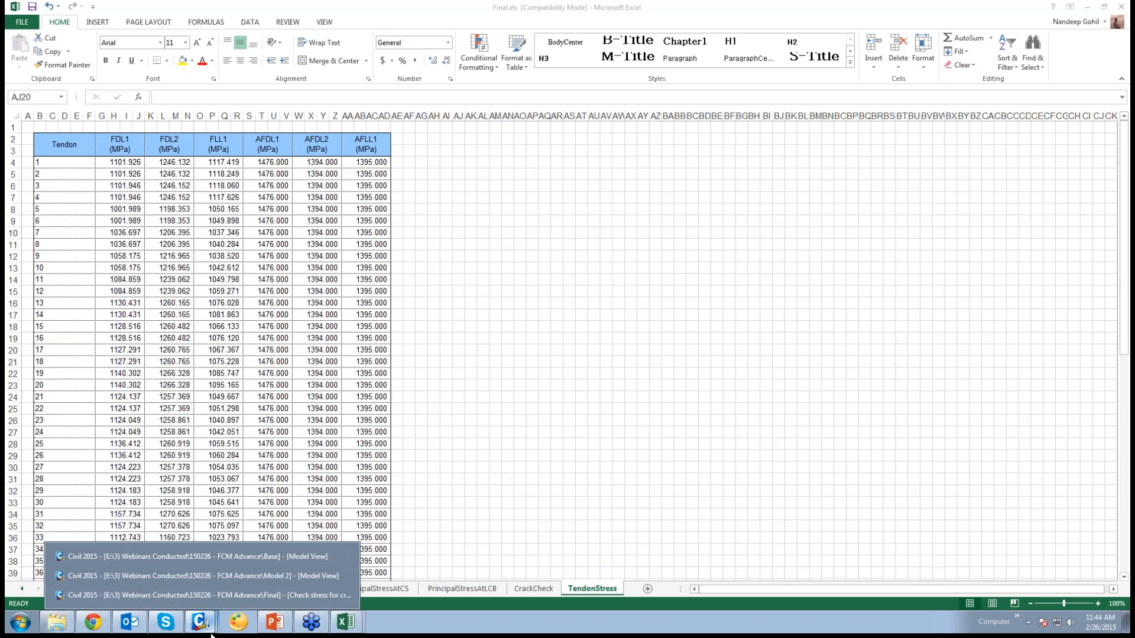
click(274, 595)
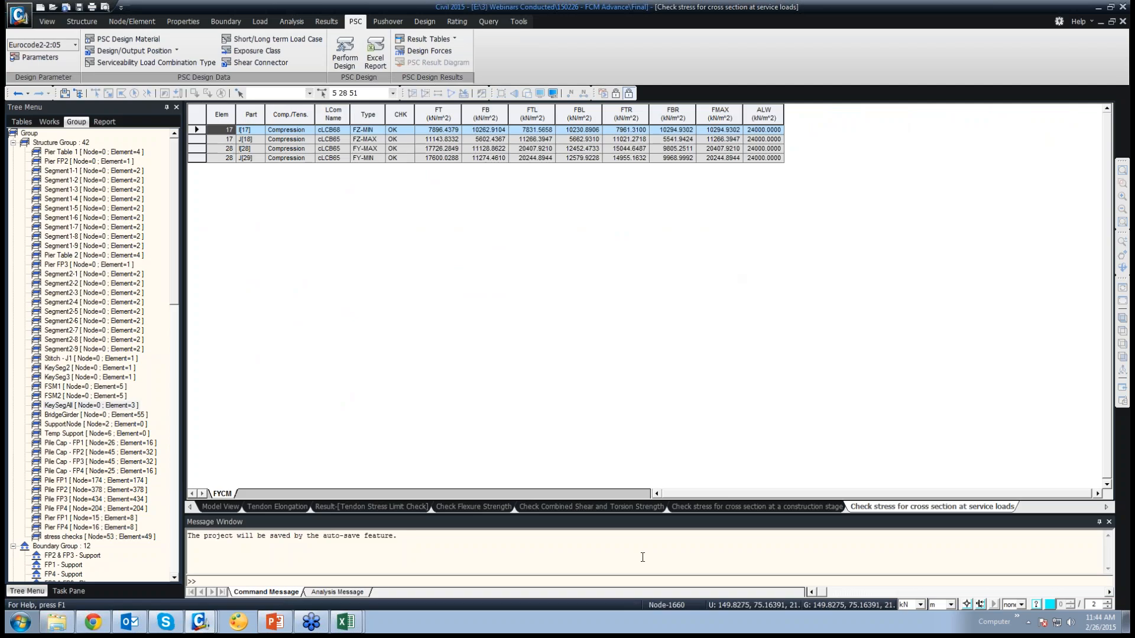
right_click(898, 507)
click(922, 526)
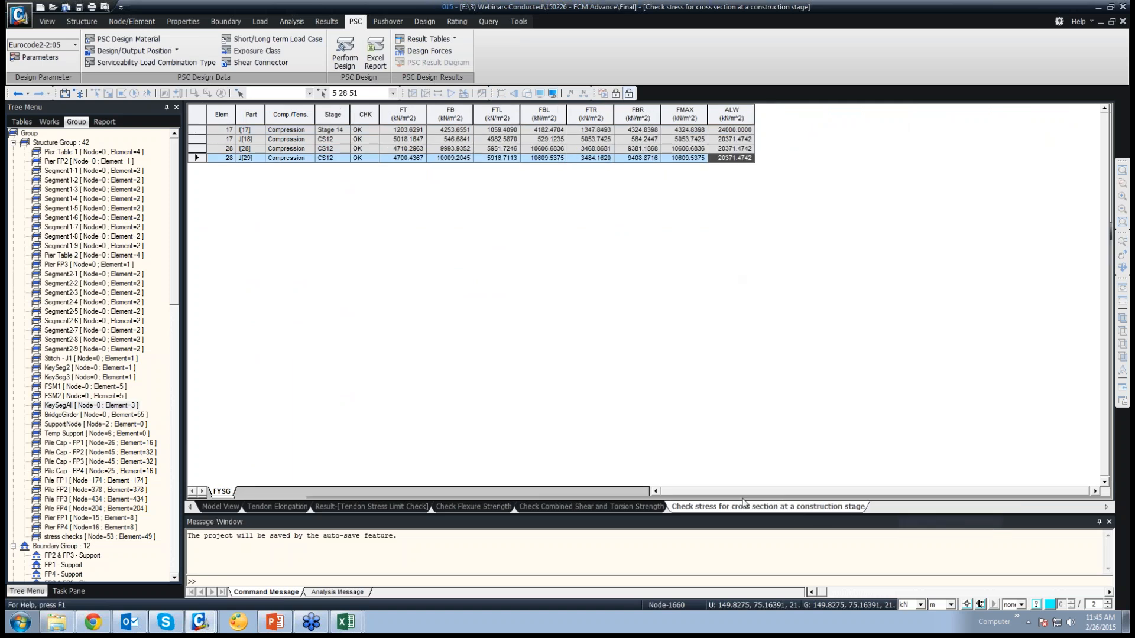
right_click(739, 506)
click(761, 525)
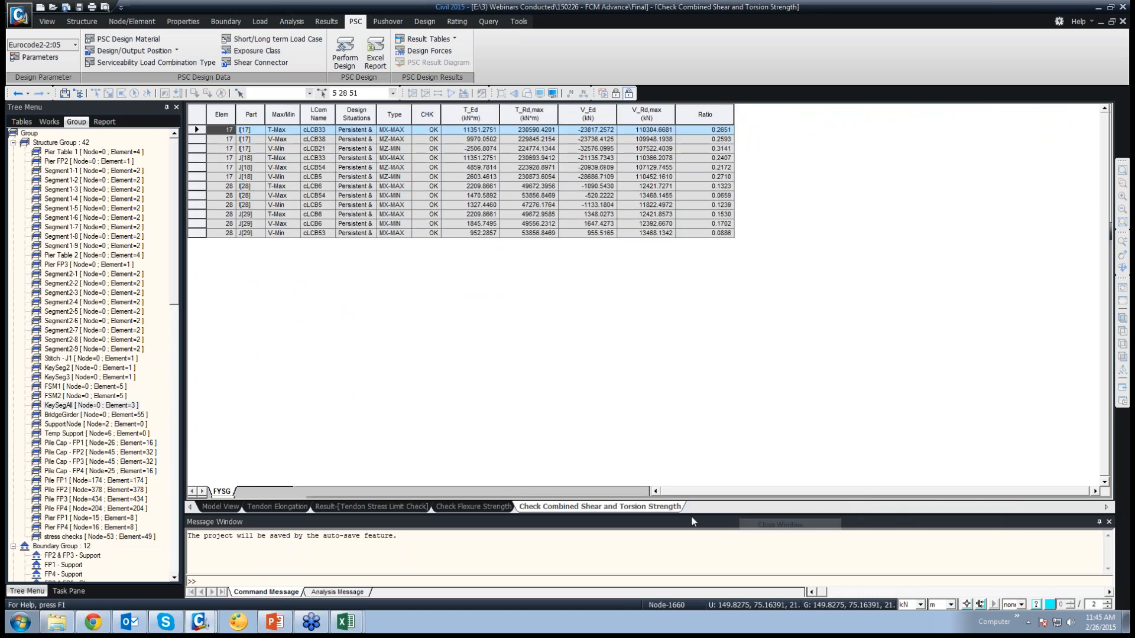
Step: Close the combined shear and torsion, flexure strength, tendon stress limit and tendon elongation result tables
right_click(639, 508)
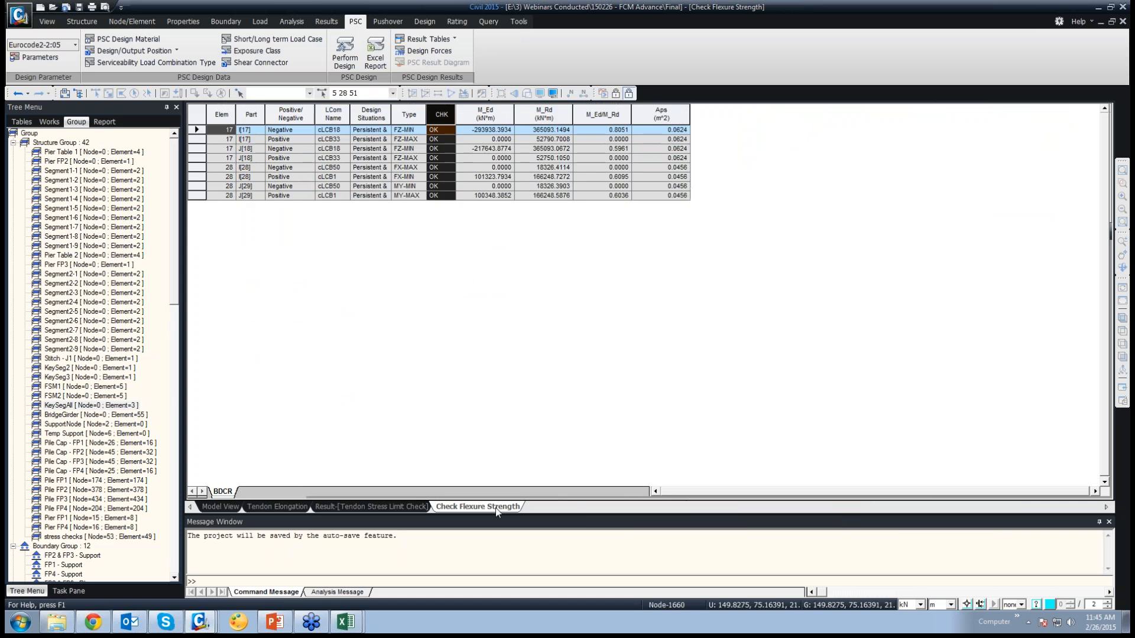
right_click(524, 508)
click(562, 528)
right_click(420, 509)
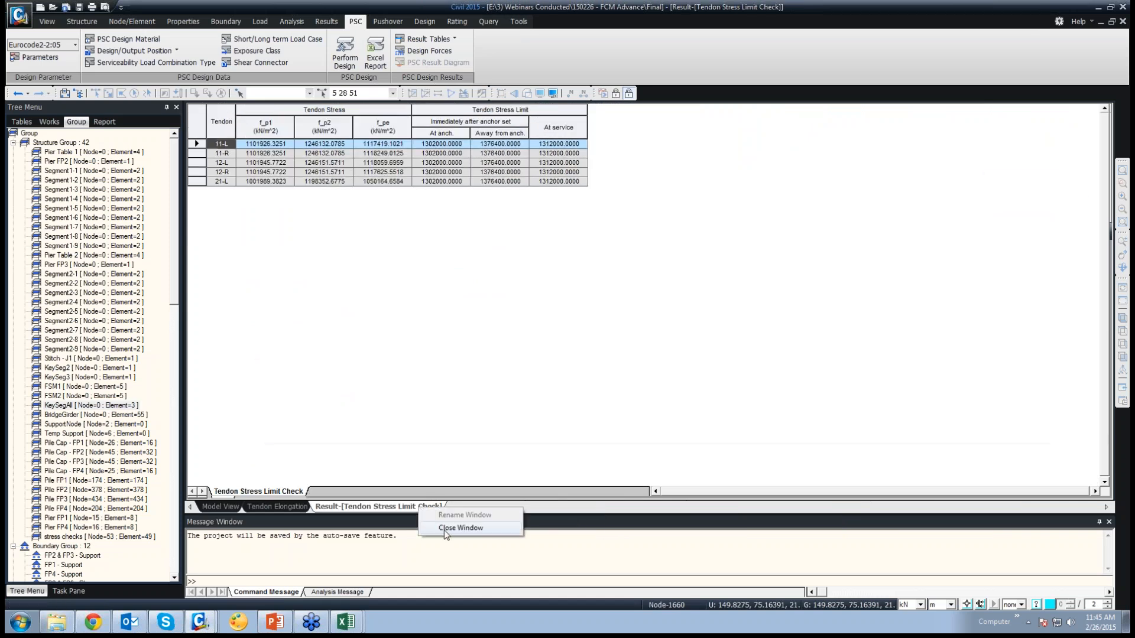
click(461, 527)
right_click(296, 507)
click(336, 527)
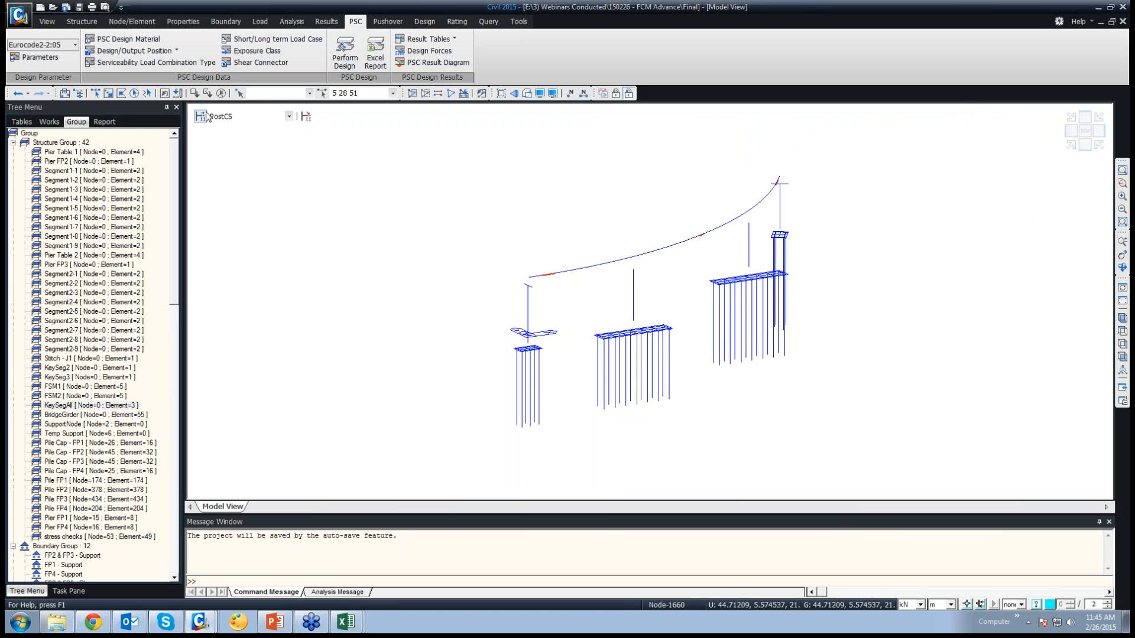
Step: Clear the element selection and display the Mode 8 vibration shape with Md-XYZ components on the bridge rendered with its full sections
click(221, 92)
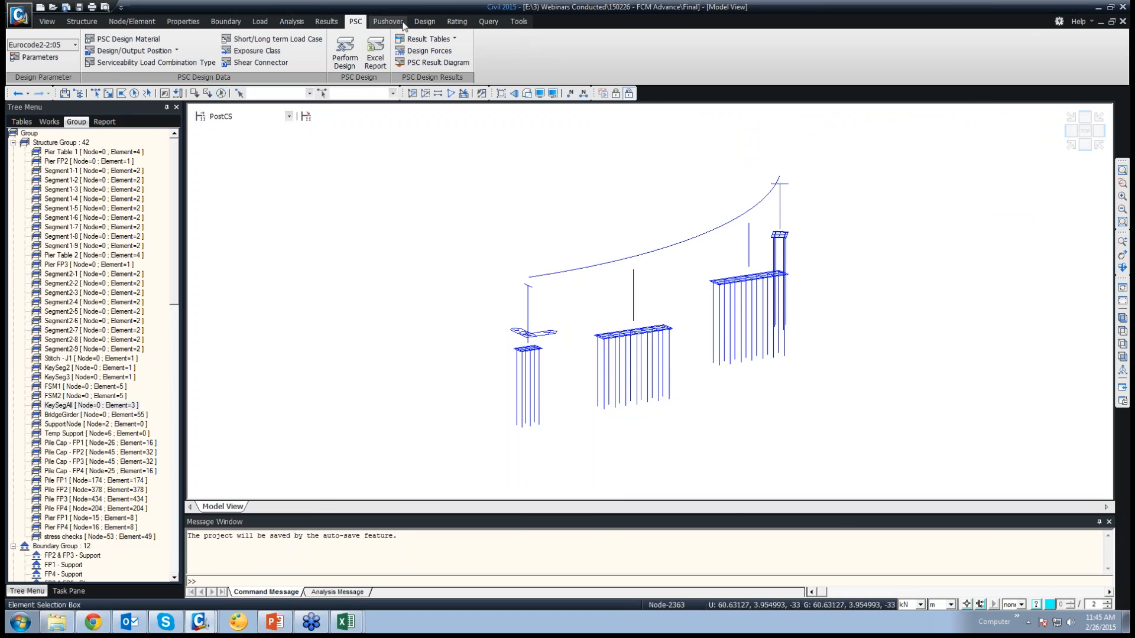
click(326, 22)
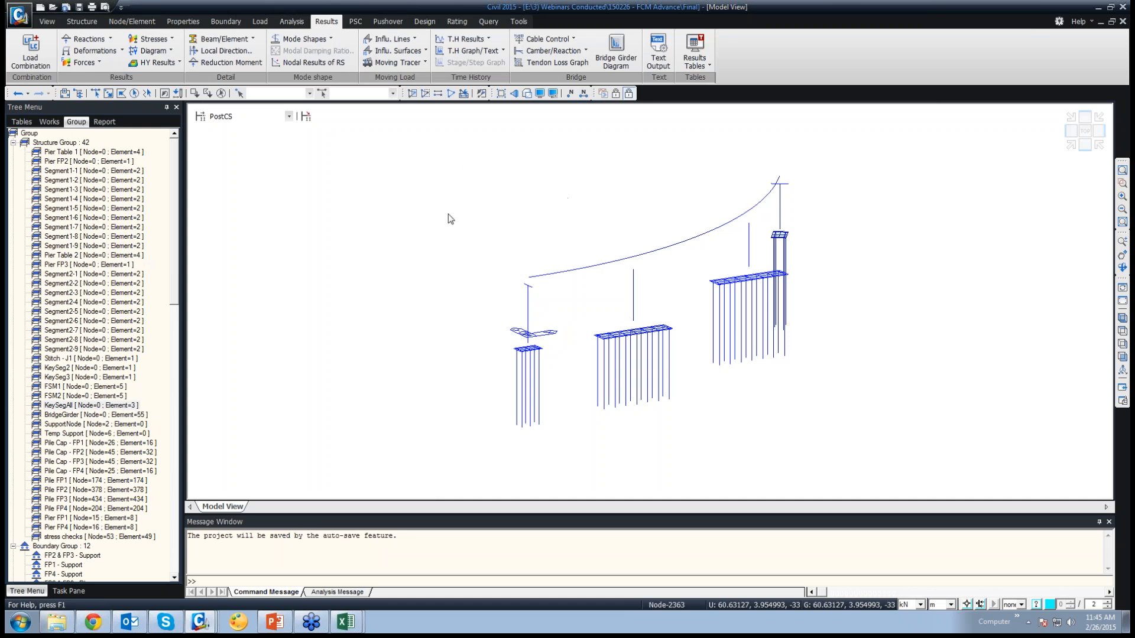
click(330, 40)
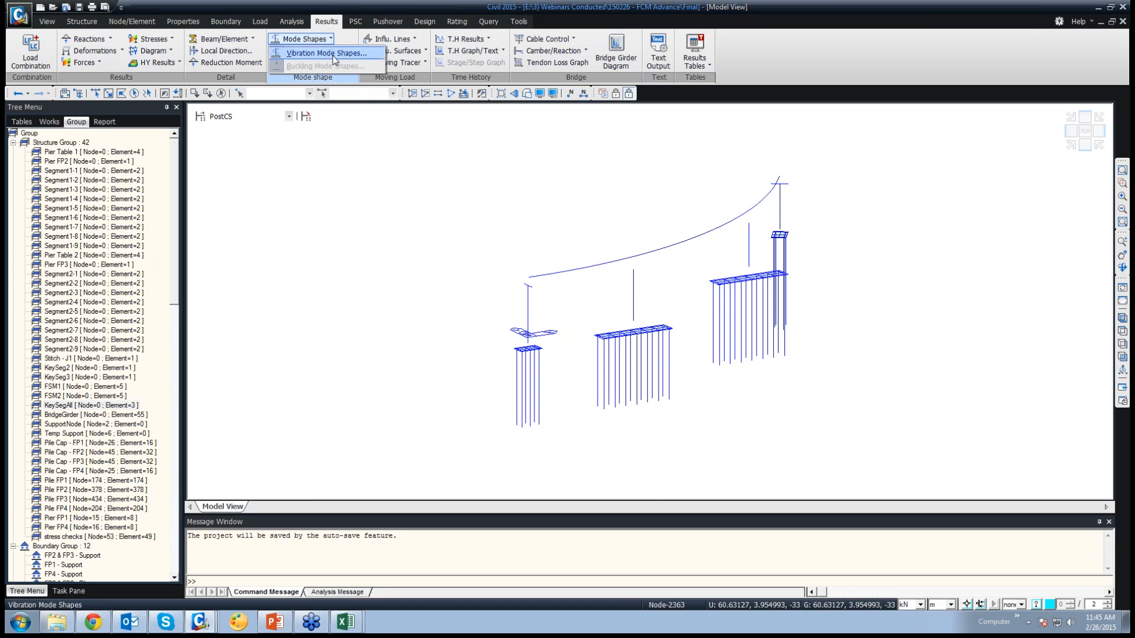
click(333, 57)
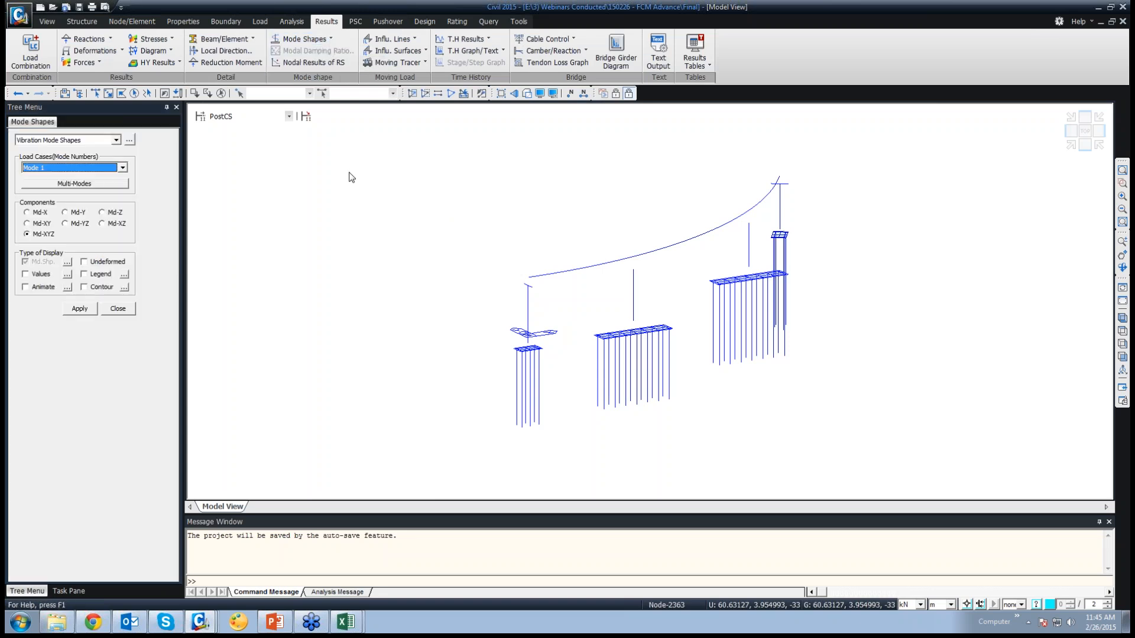
click(123, 168)
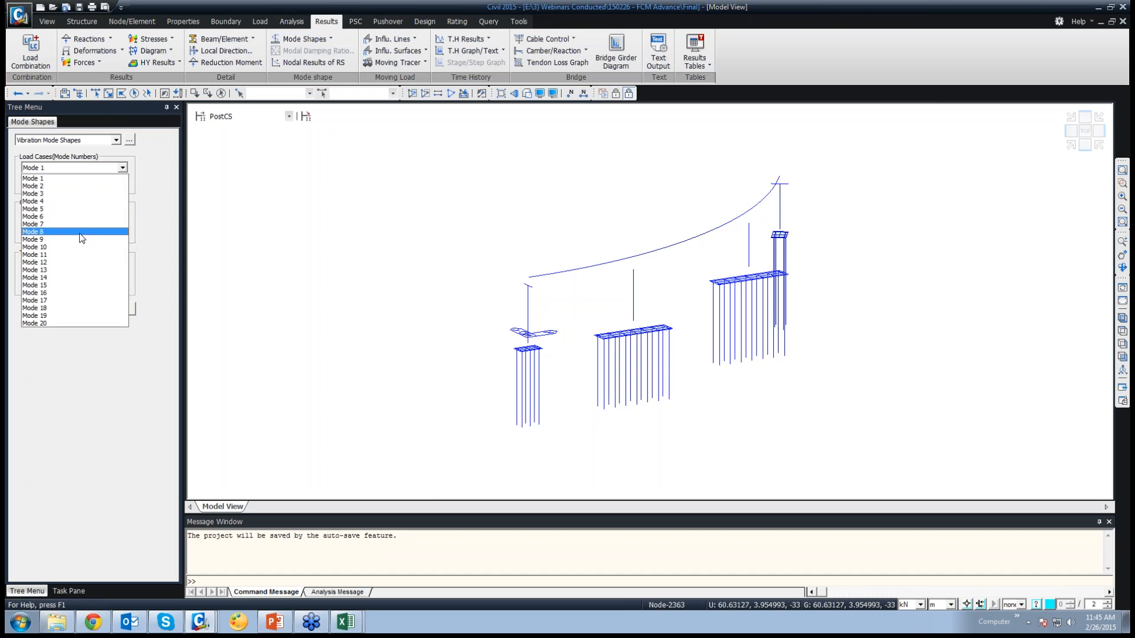
click(84, 237)
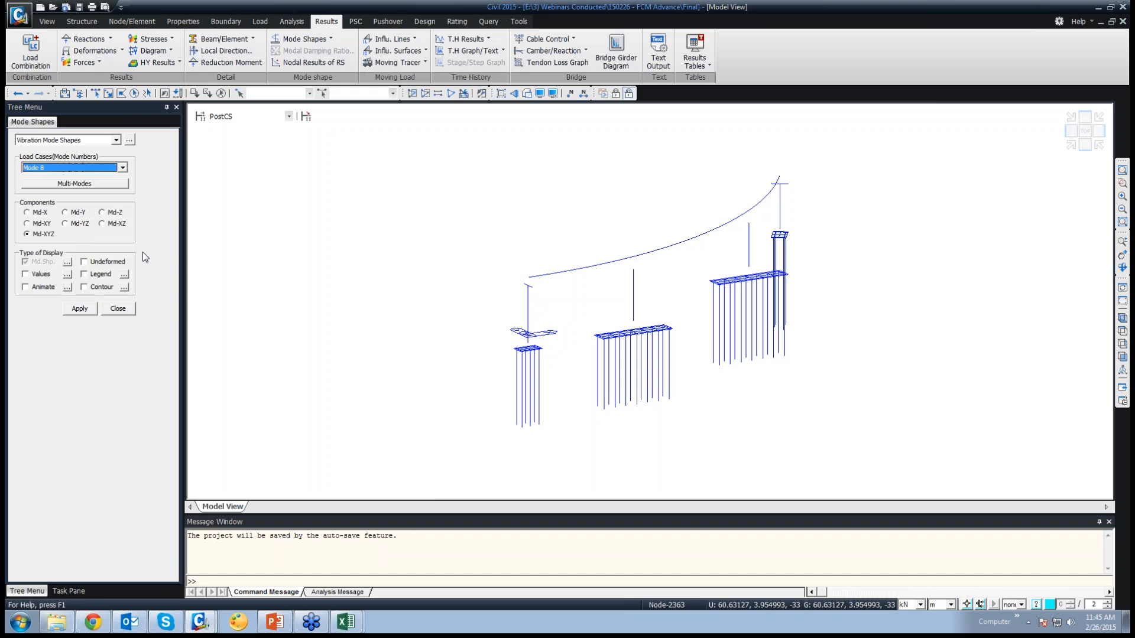
click(525, 94)
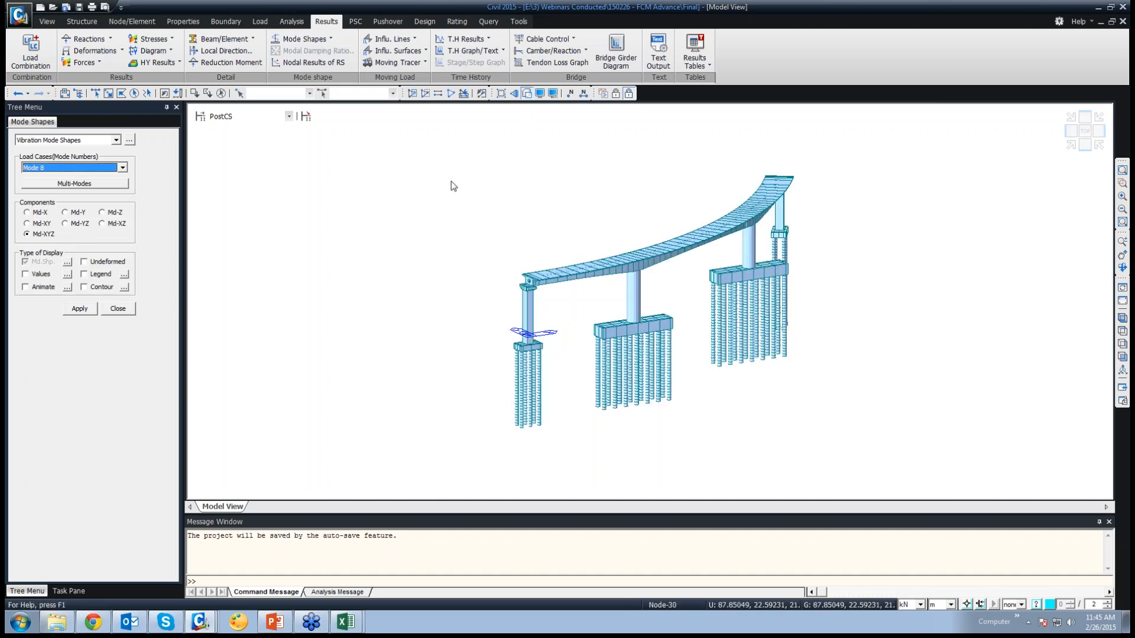
click(87, 312)
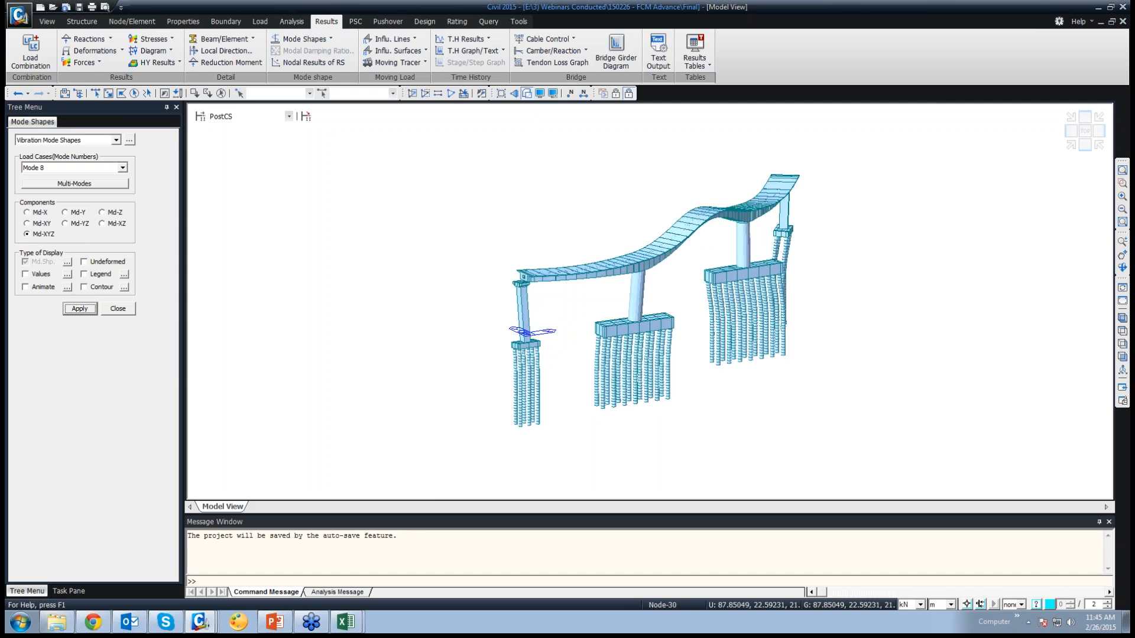
click(1122, 268)
mouse_move(940, 278)
mouse_down()
mouse_move(902, 256)
mouse_move(929, 273)
mouse_move(929, 294)
mouse_up()
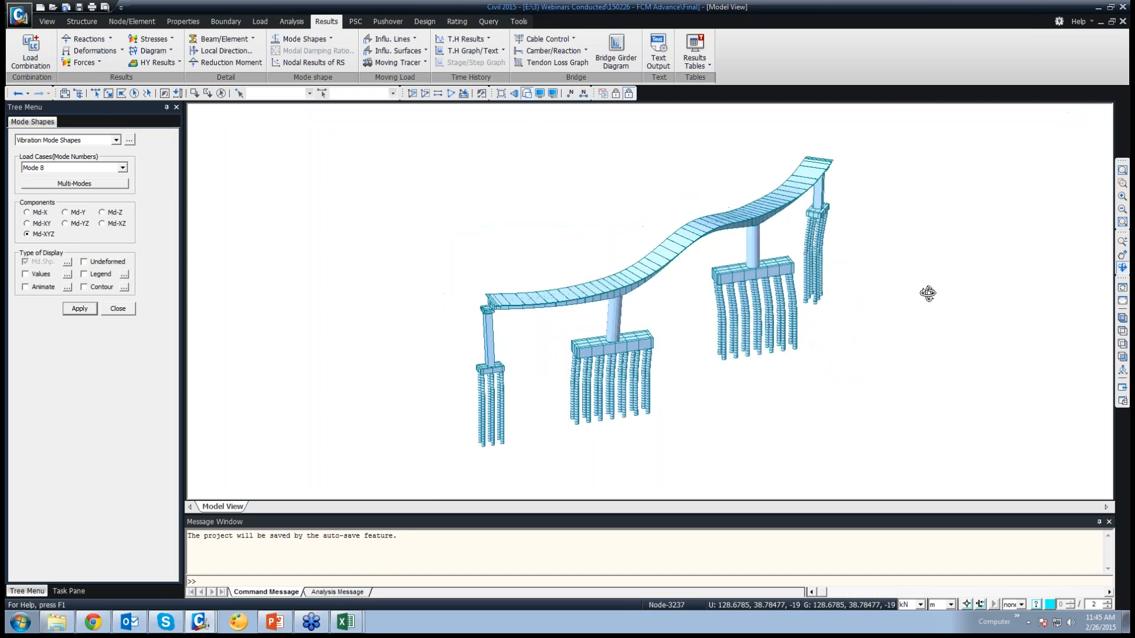
Step: Display vibration Modes 1 to 4 together in separate, horizontally tiled windows
click(123, 169)
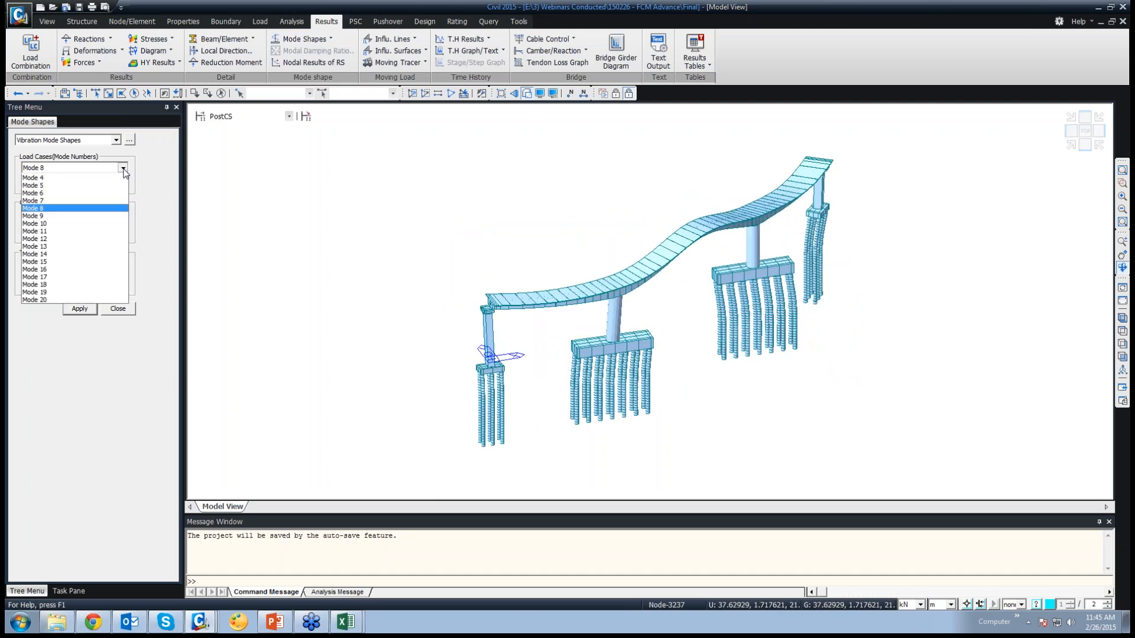
click(147, 171)
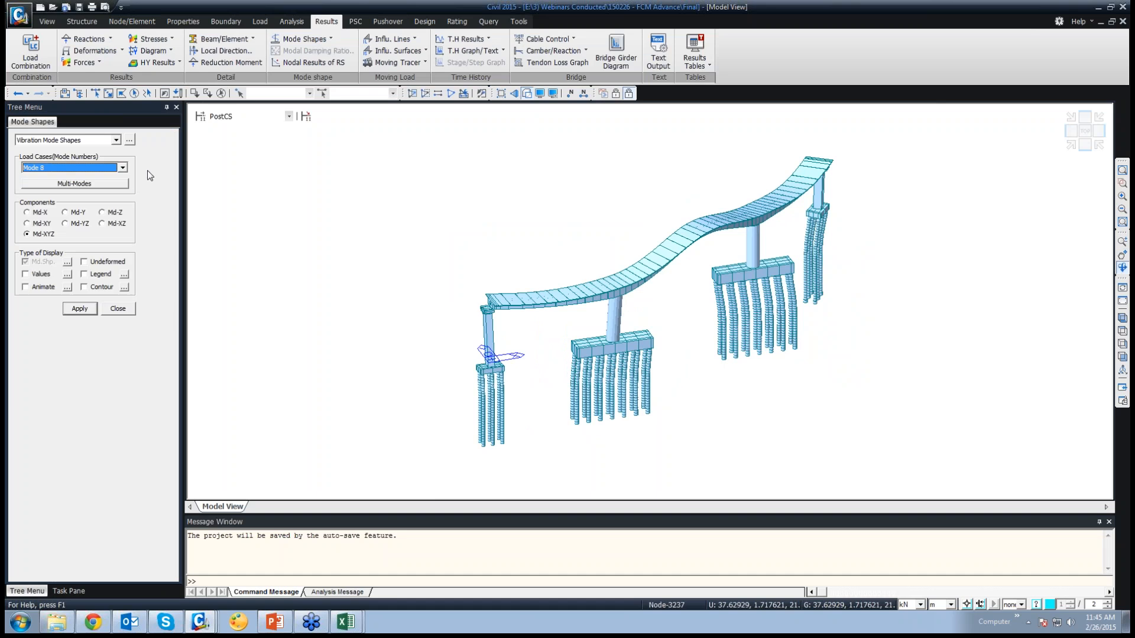
click(81, 184)
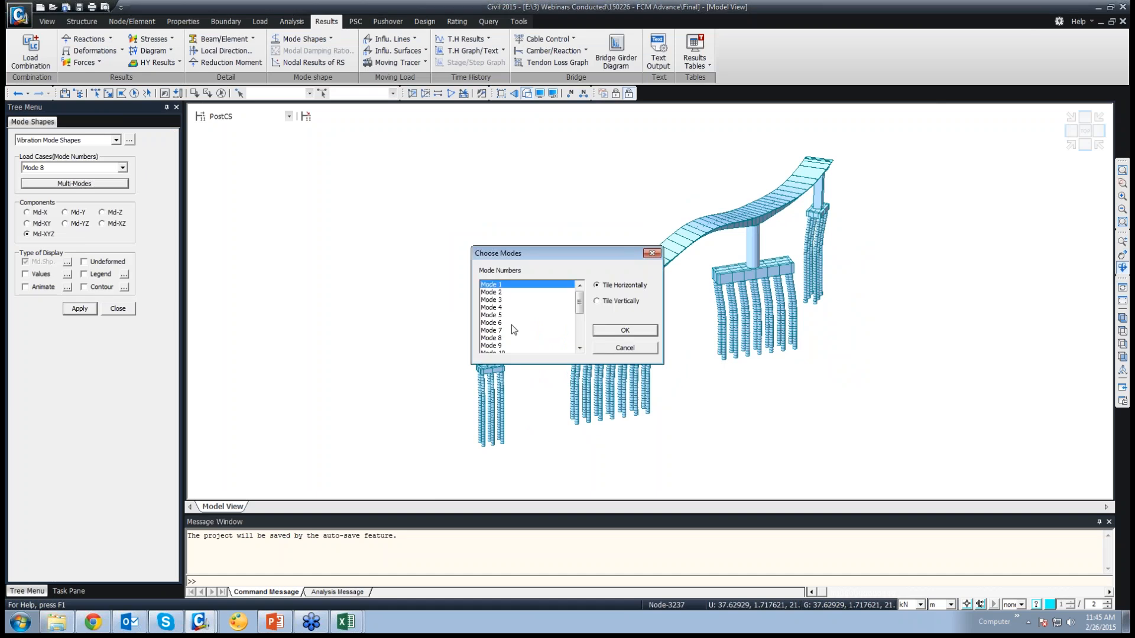
shift+click(495, 308)
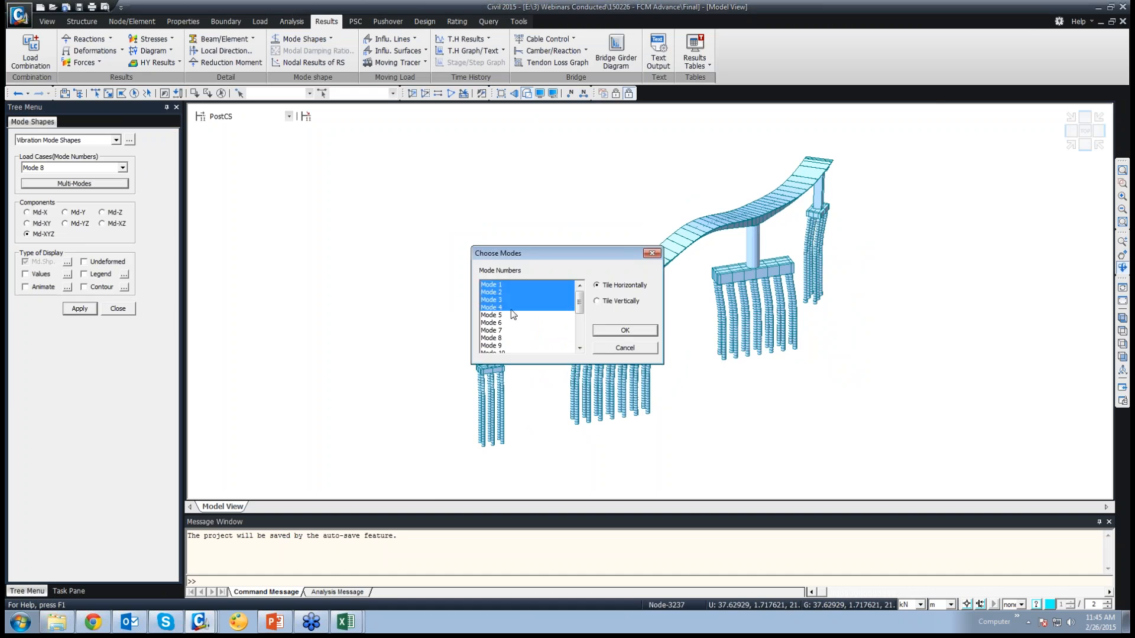
click(624, 331)
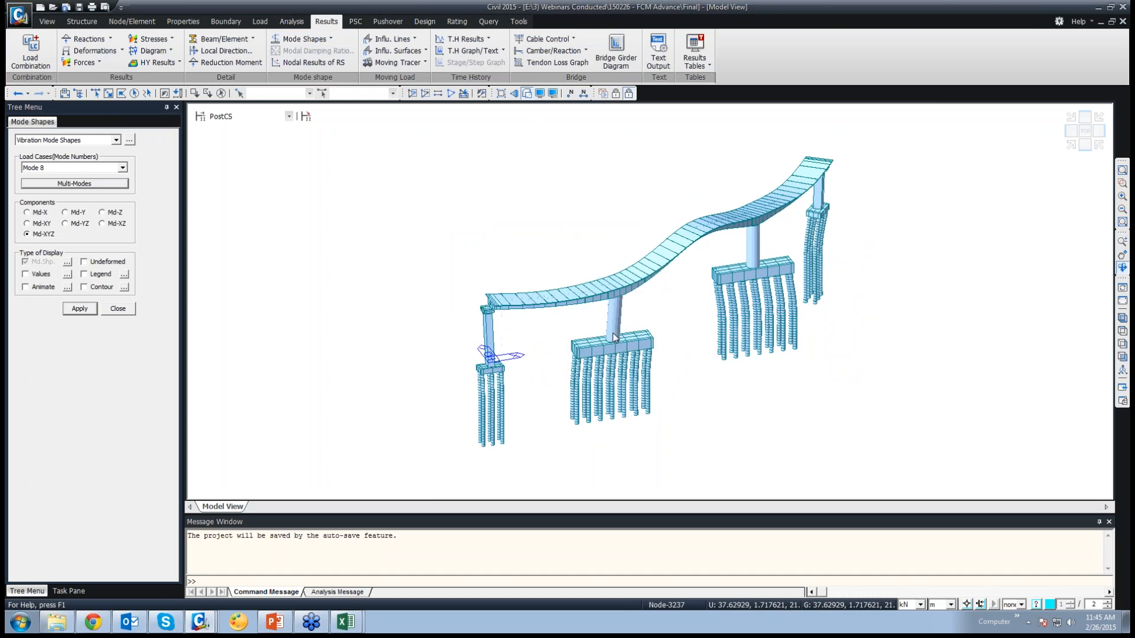
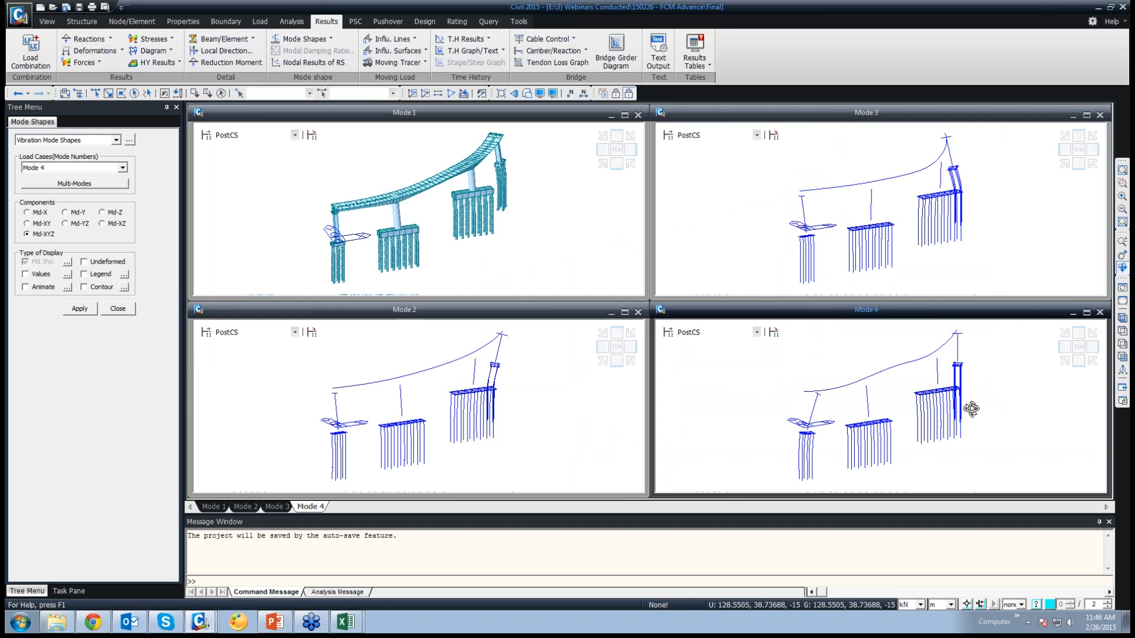
Step: Close the Mode 4, Mode 2 and Mode 3 result windows and enlarge the Mode 1 window to fill the workspace
click(1099, 312)
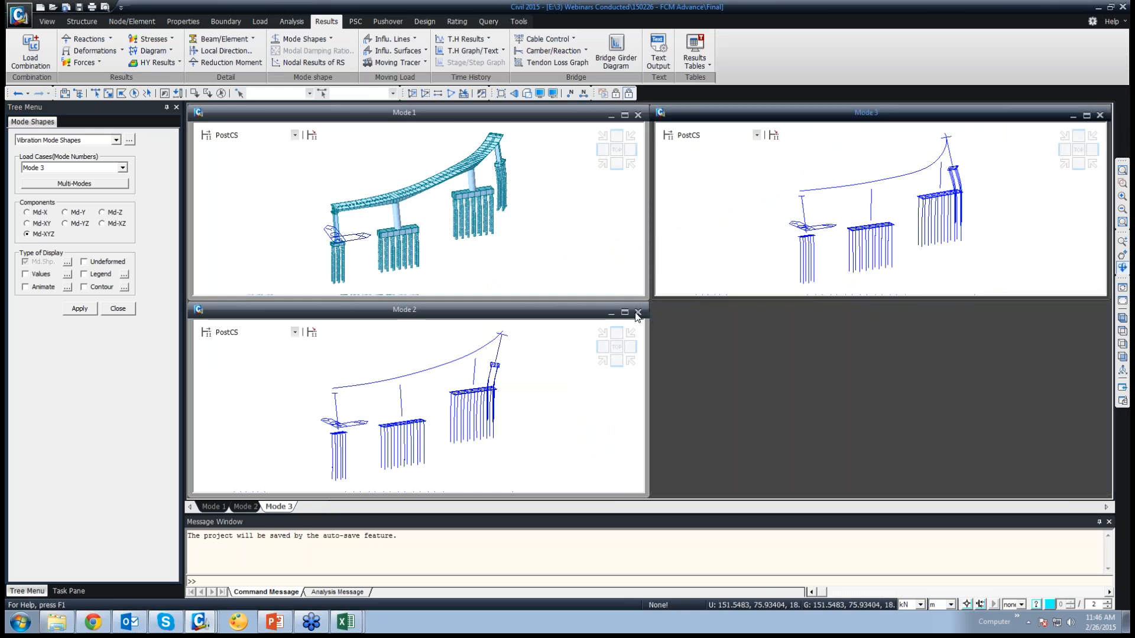
click(637, 312)
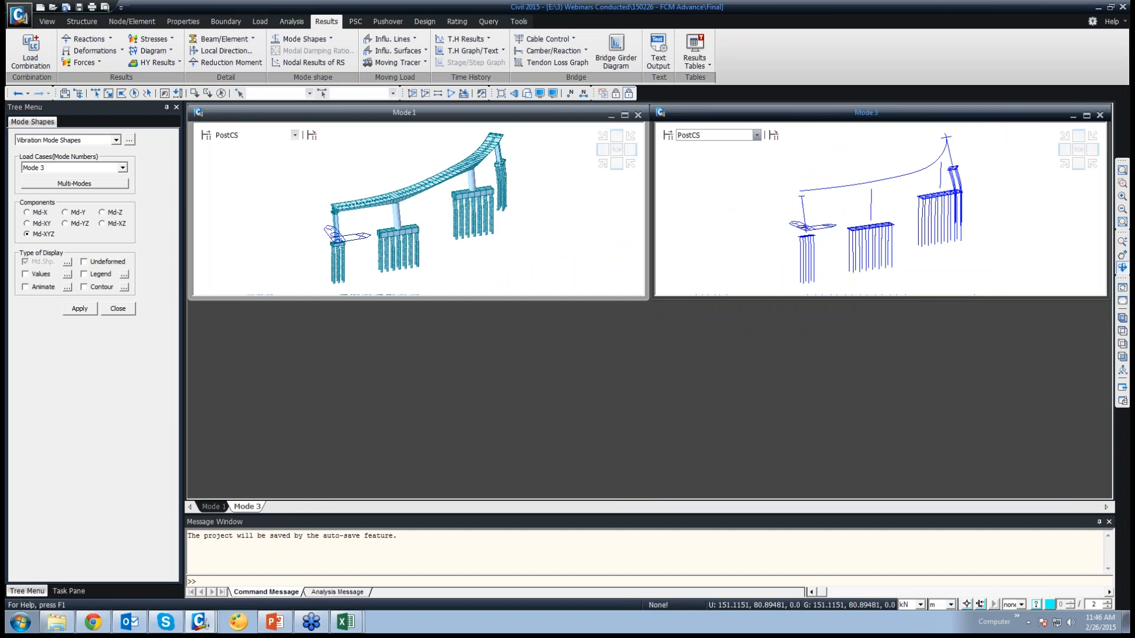
click(1100, 116)
click(624, 115)
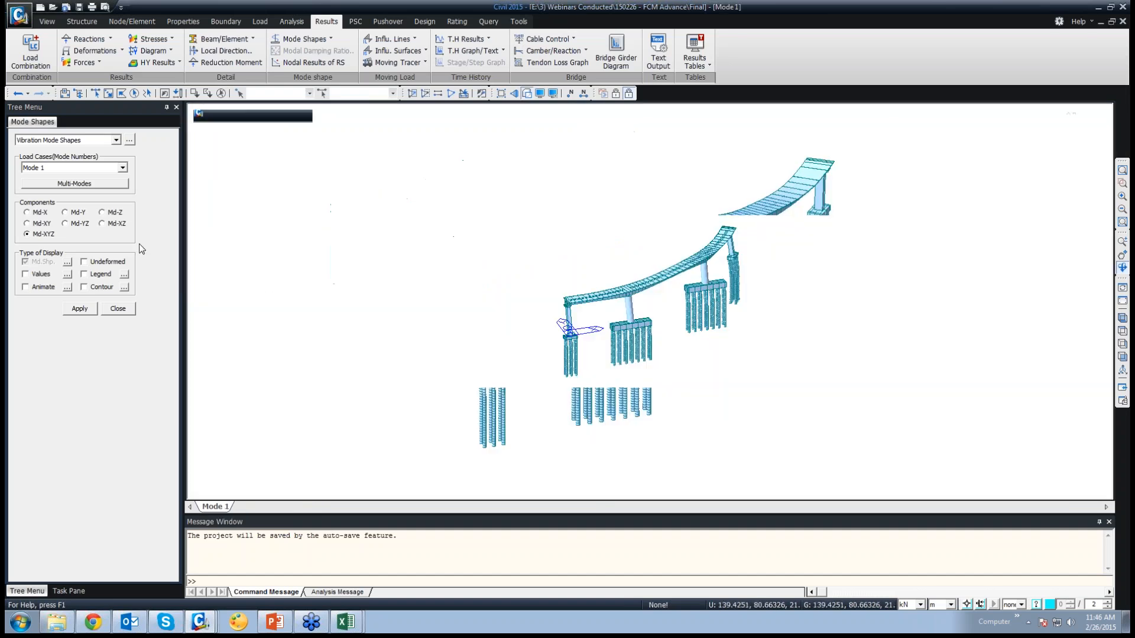
Step: Open the eigenvalue mode result table for the vibration modes with Modes 1 to 20 all activated
click(129, 140)
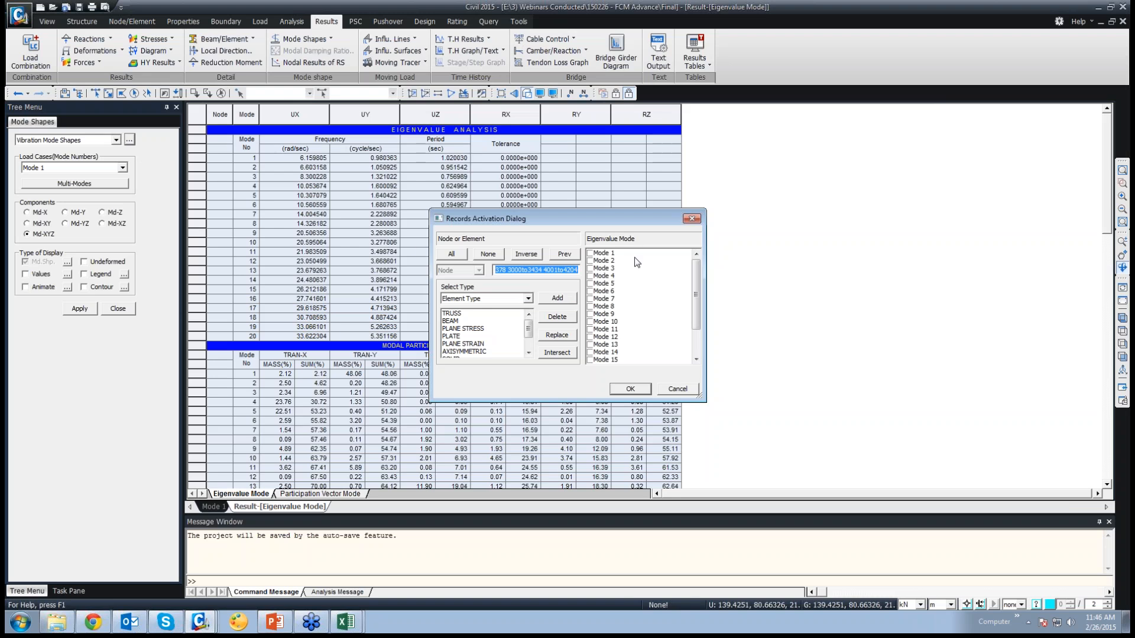
drag(614, 254, 601, 367)
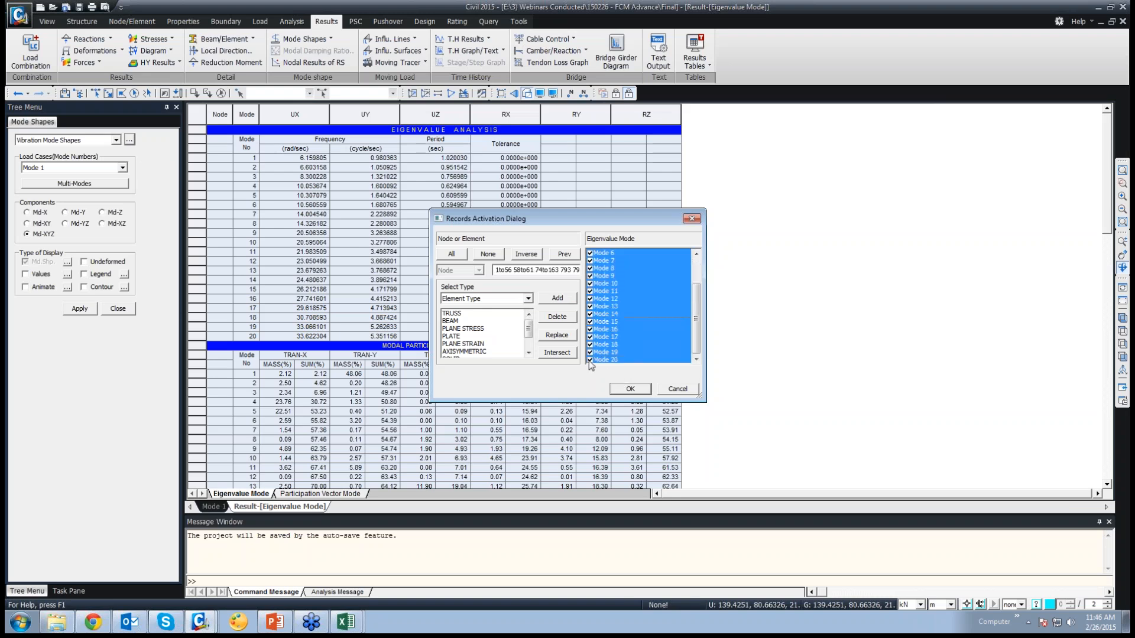
click(629, 389)
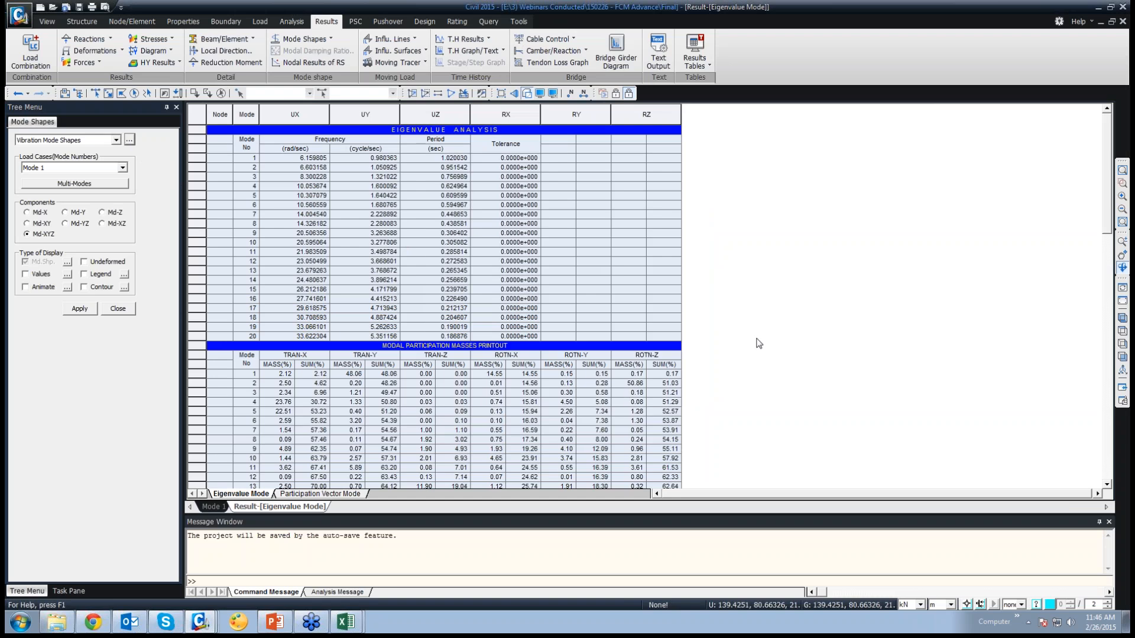
Step: Examine the eigenvalue analysis frequencies and periods and the modal participation masses for all modes in the result table
scroll(731, 346, down, 3)
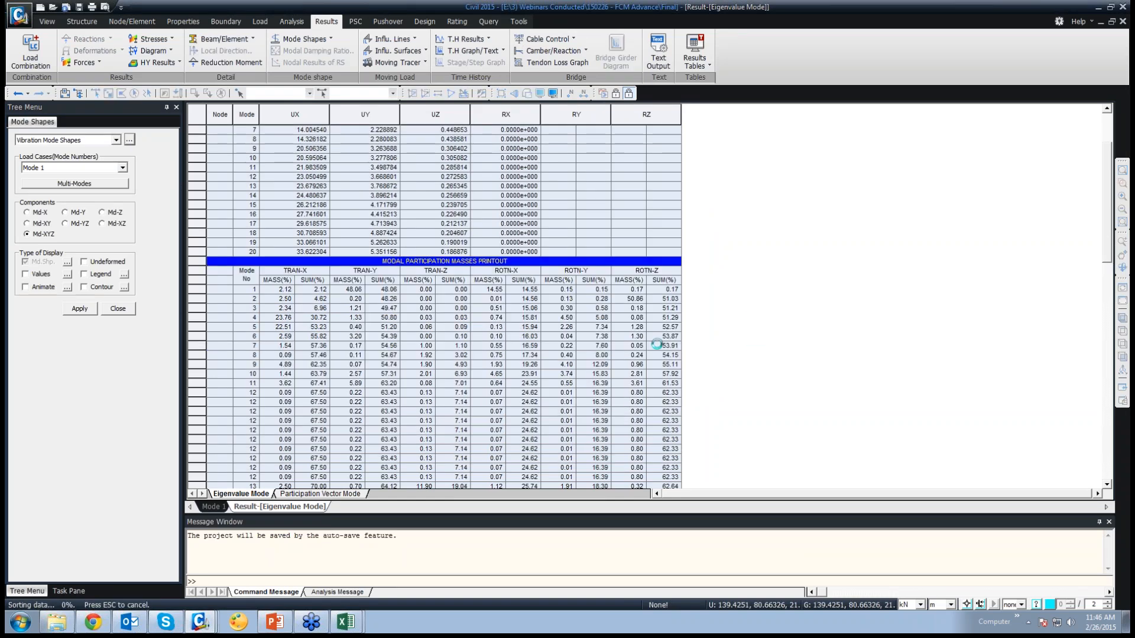
scroll(313, 356, down, 3)
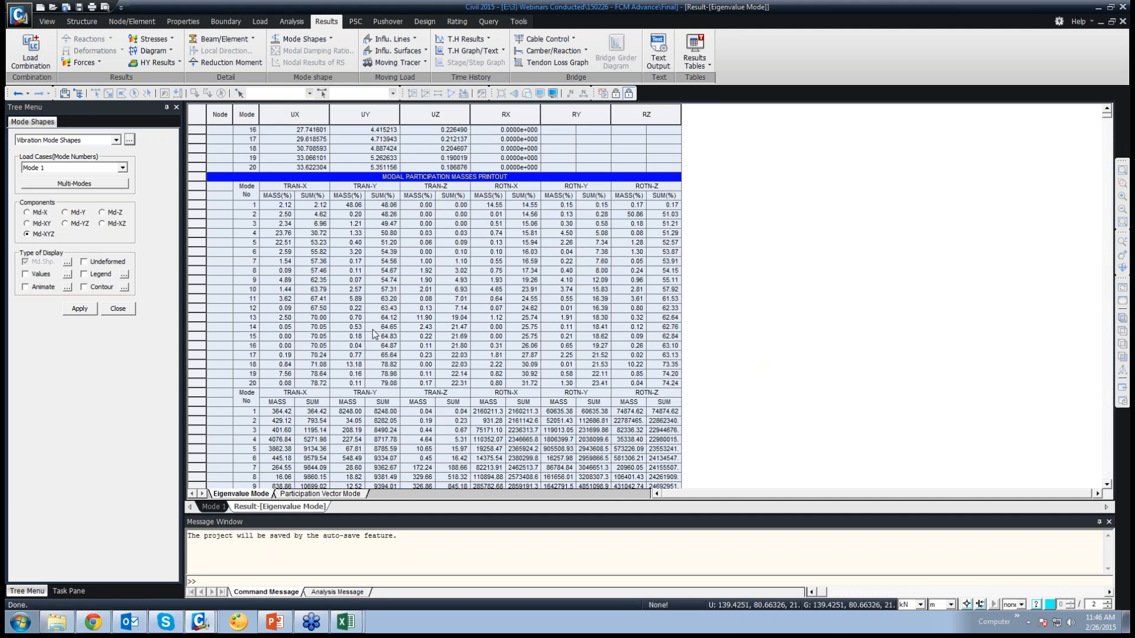
scroll(376, 334, up, 6)
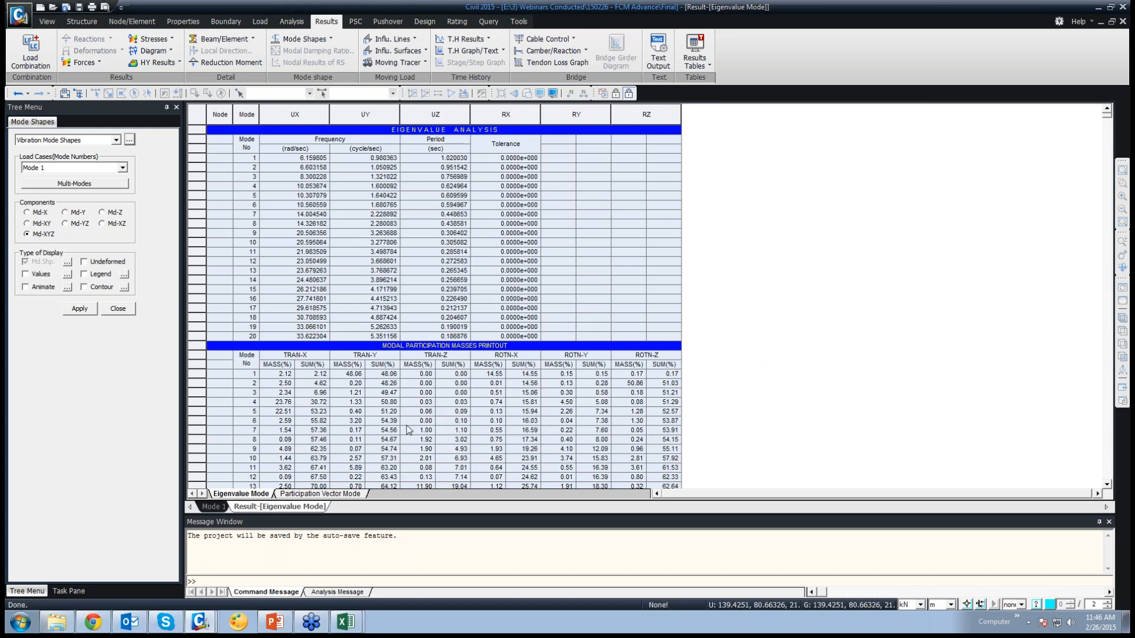
scroll(413, 407, down, 4)
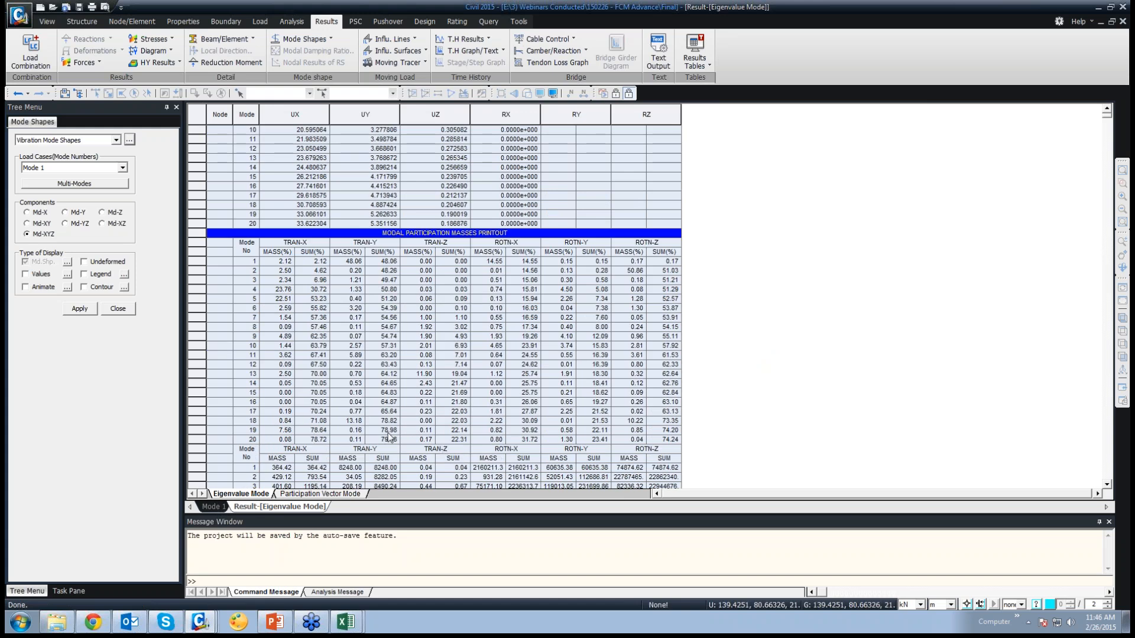
scroll(718, 421, down, 6)
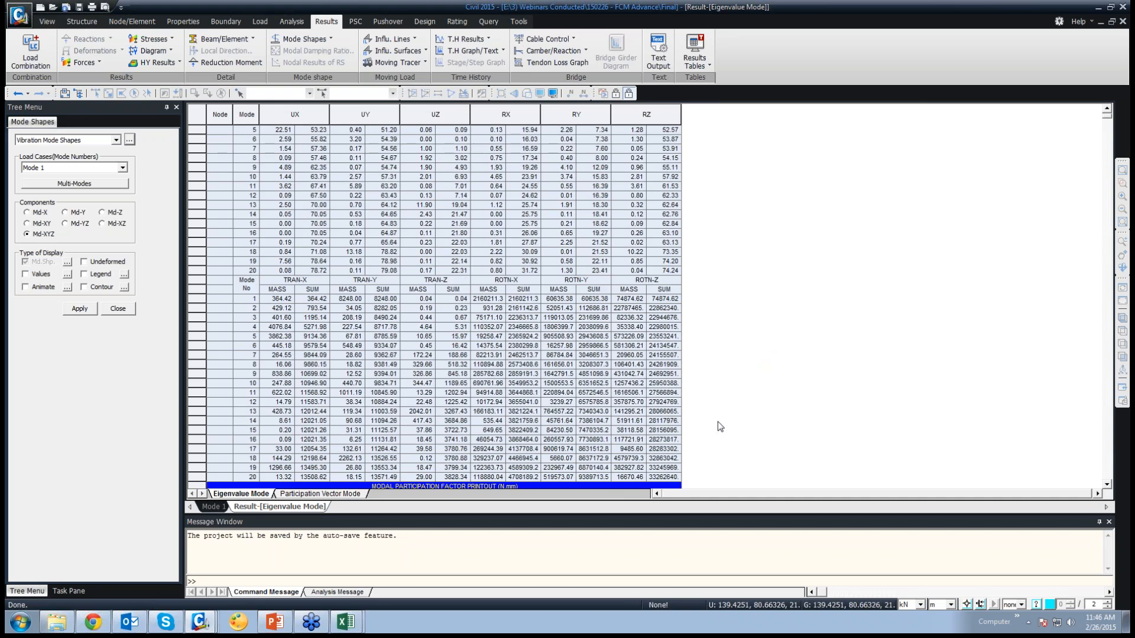
scroll(718, 421, down, 5)
scroll(714, 417, up, 10)
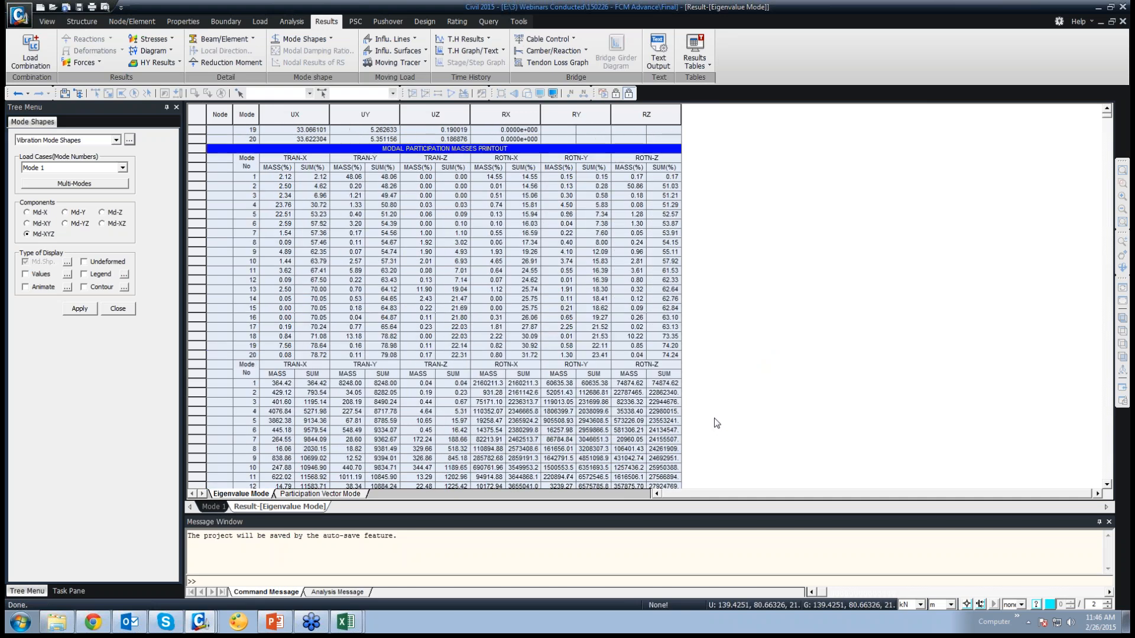
scroll(713, 417, up, 5)
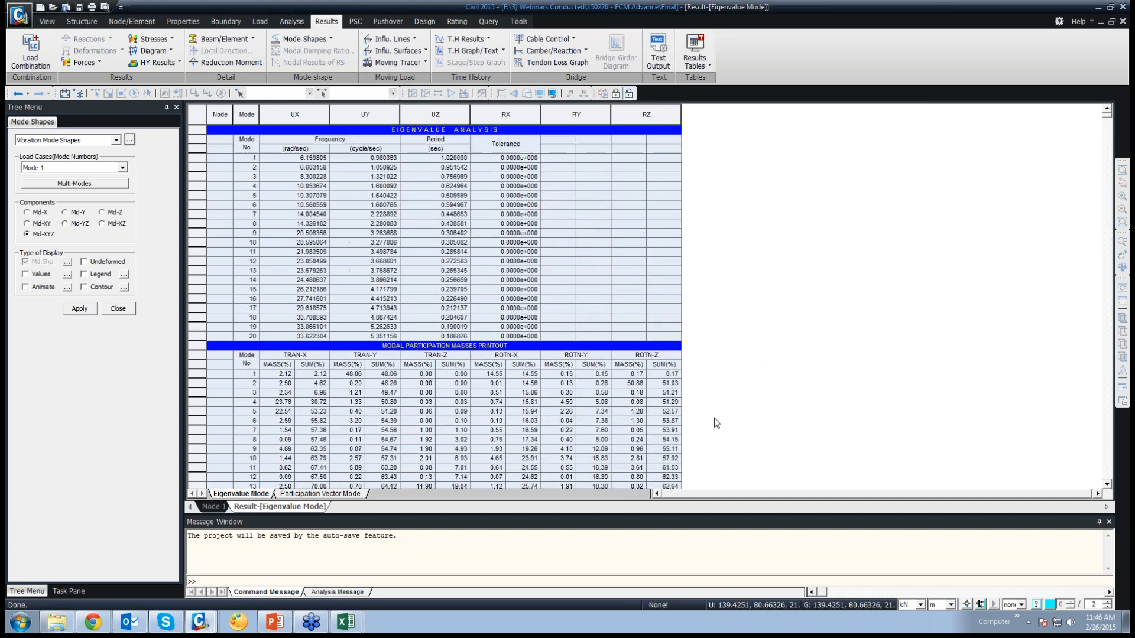
Step: Return to the model window and display the Mode 5 vibration shape in isometric view
click(219, 508)
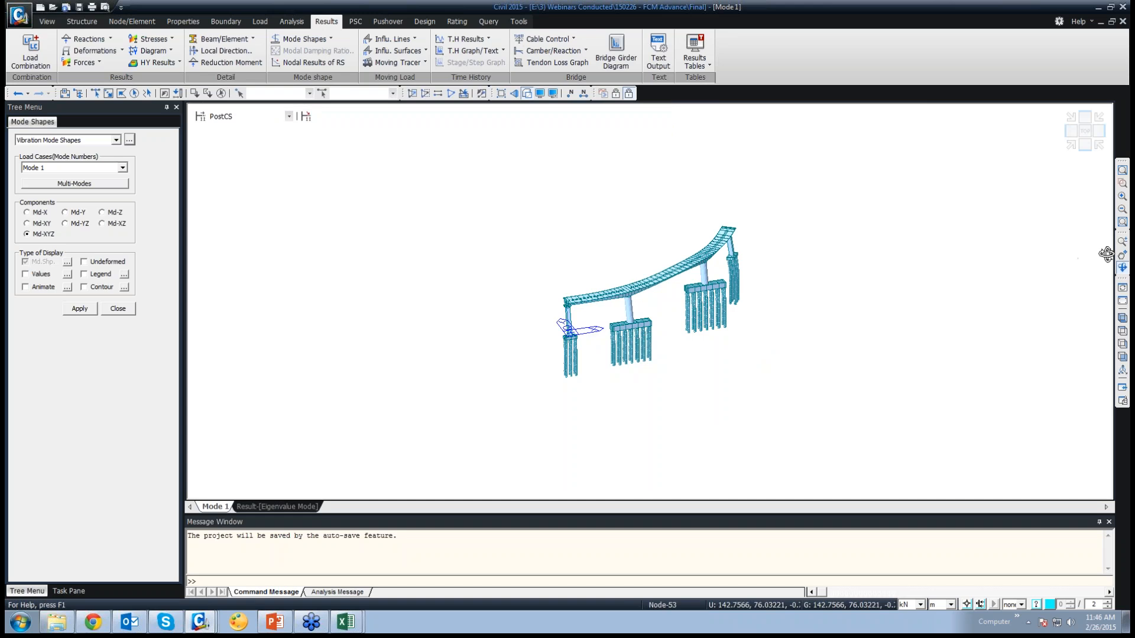
click(123, 168)
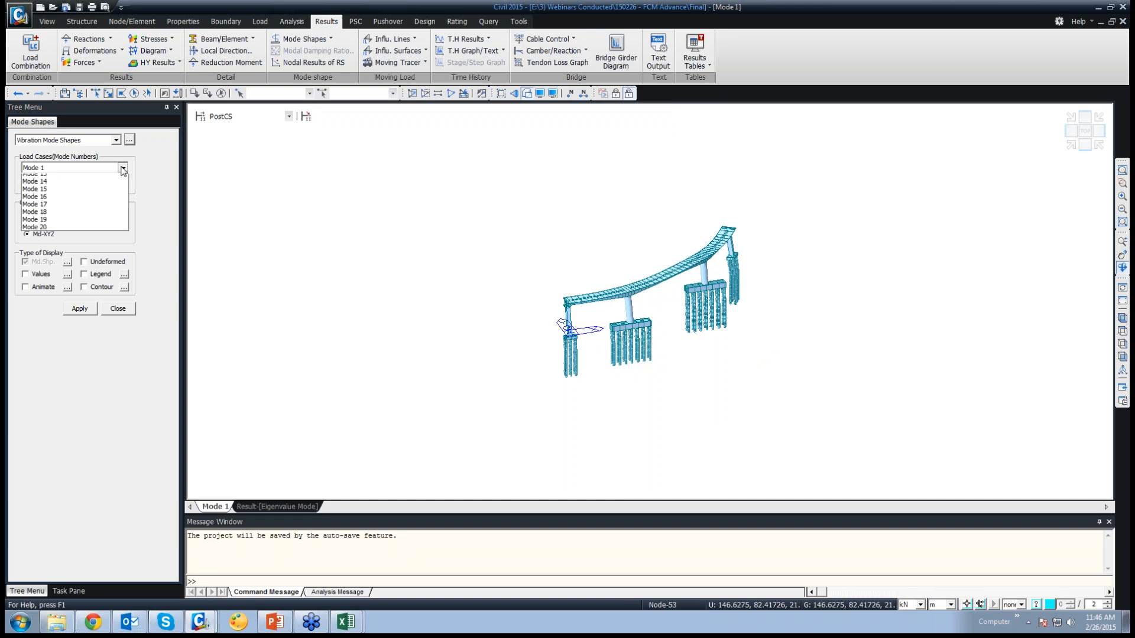
click(54, 209)
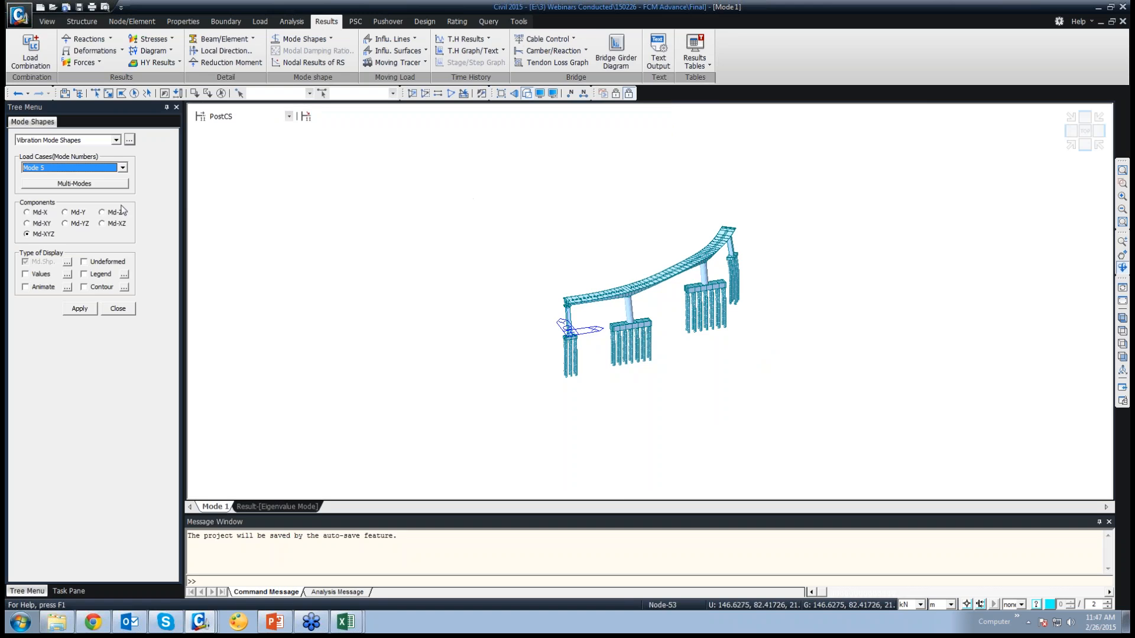
click(80, 309)
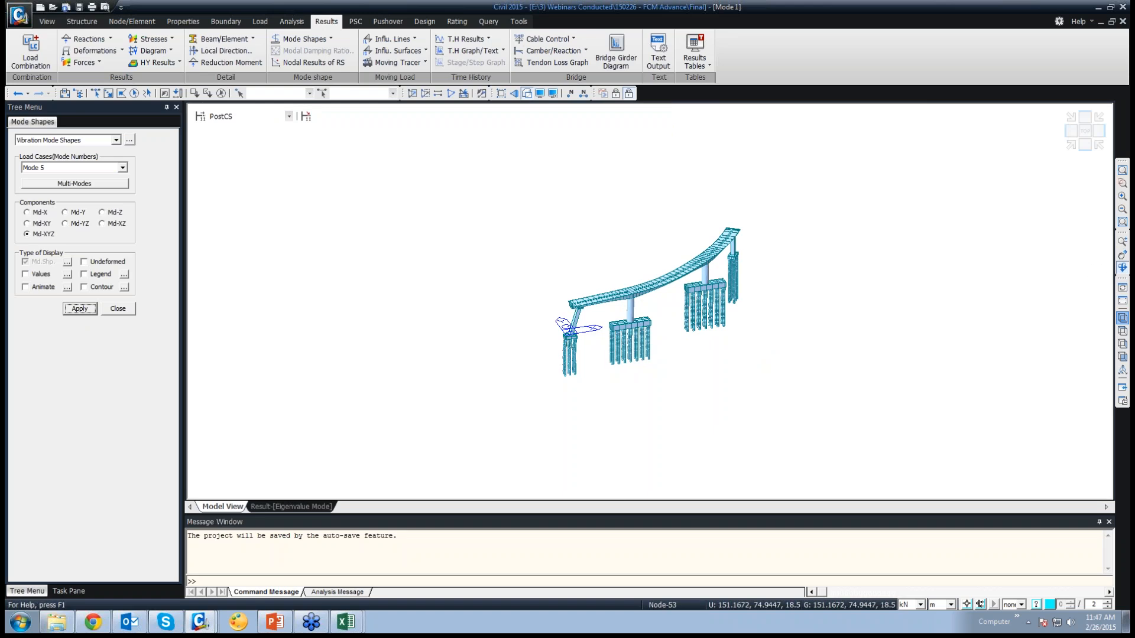
click(1122, 317)
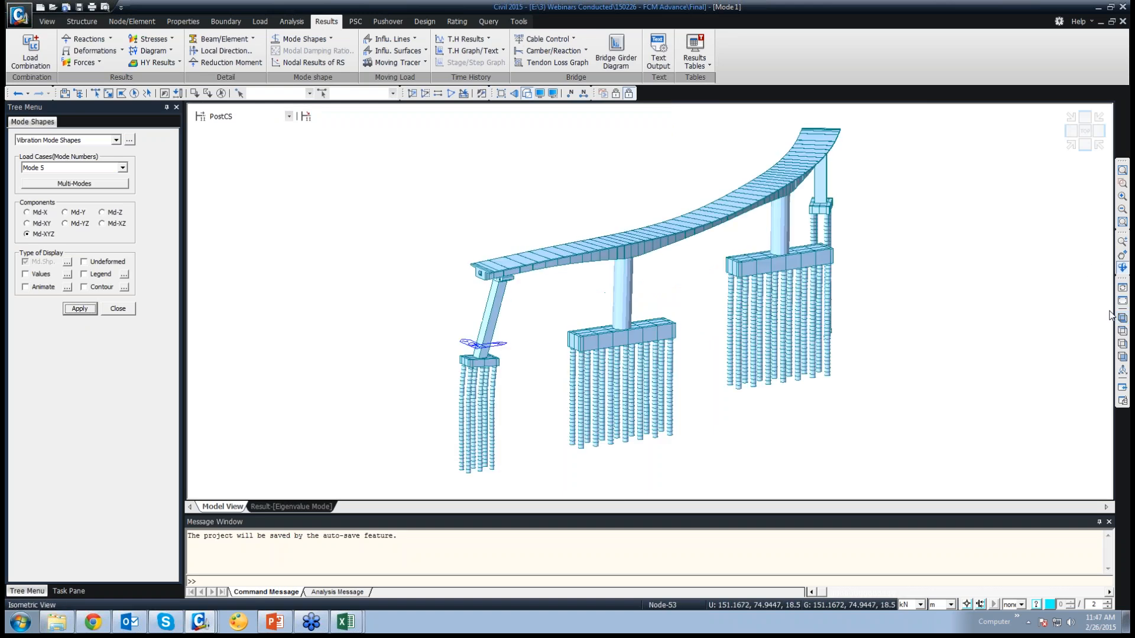
Step: Display the Mode 12 vibration shape and inspect the bridge's deformed piers and piles from several angles
click(123, 167)
click(56, 262)
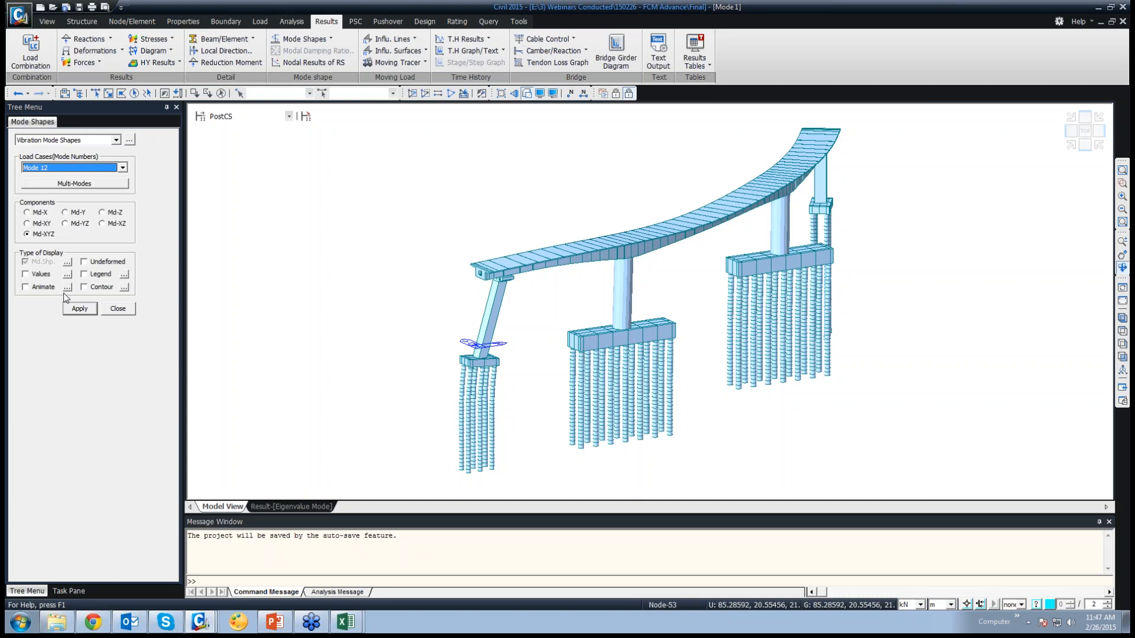
click(79, 308)
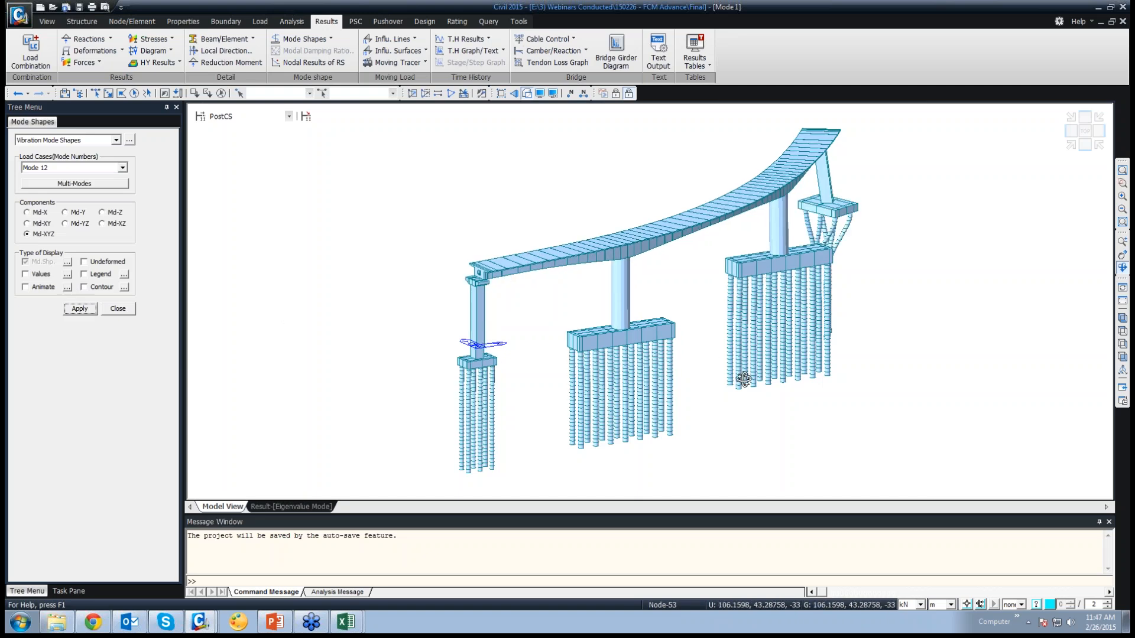
ctrl+middle_drag(742, 380, 699, 413)
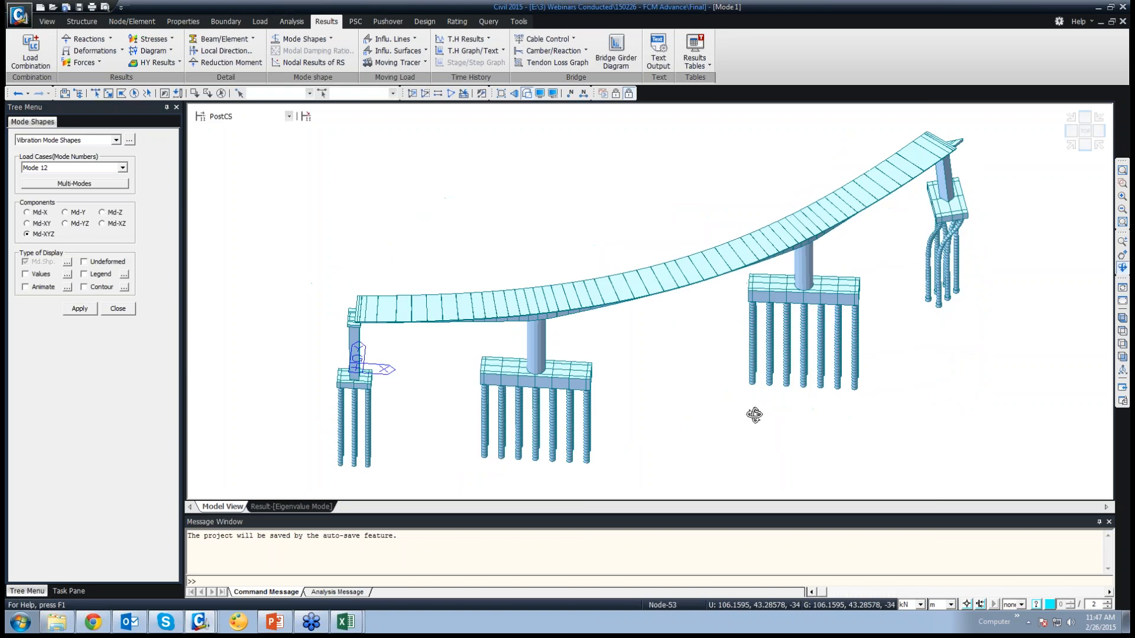
ctrl+middle_drag(663, 371, 709, 352)
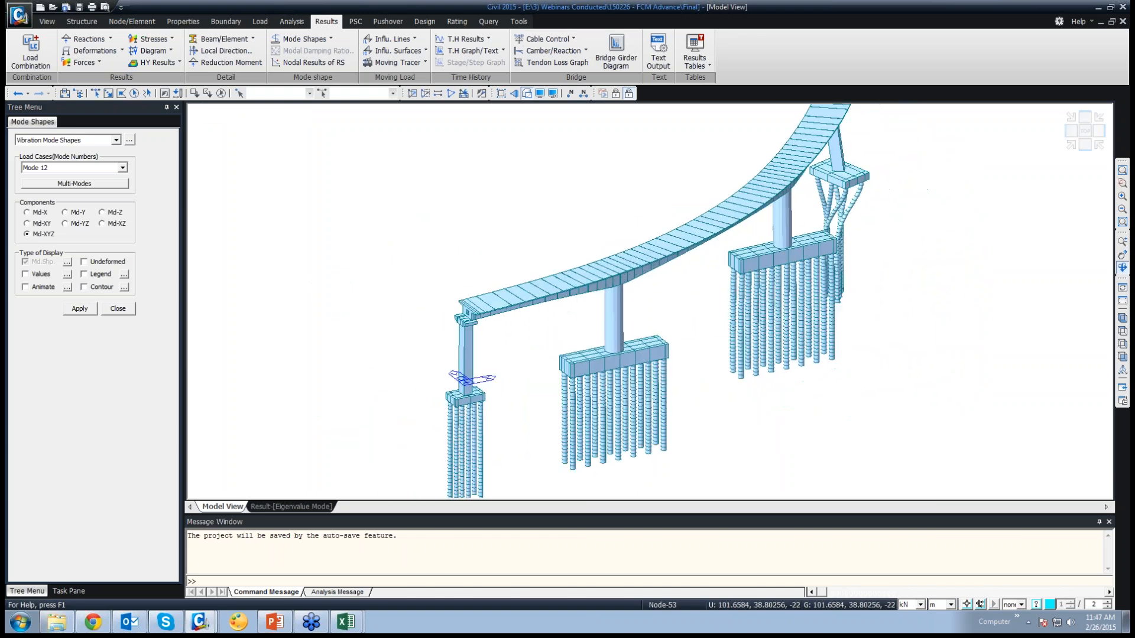
ctrl+middle_drag(840, 293, 678, 261)
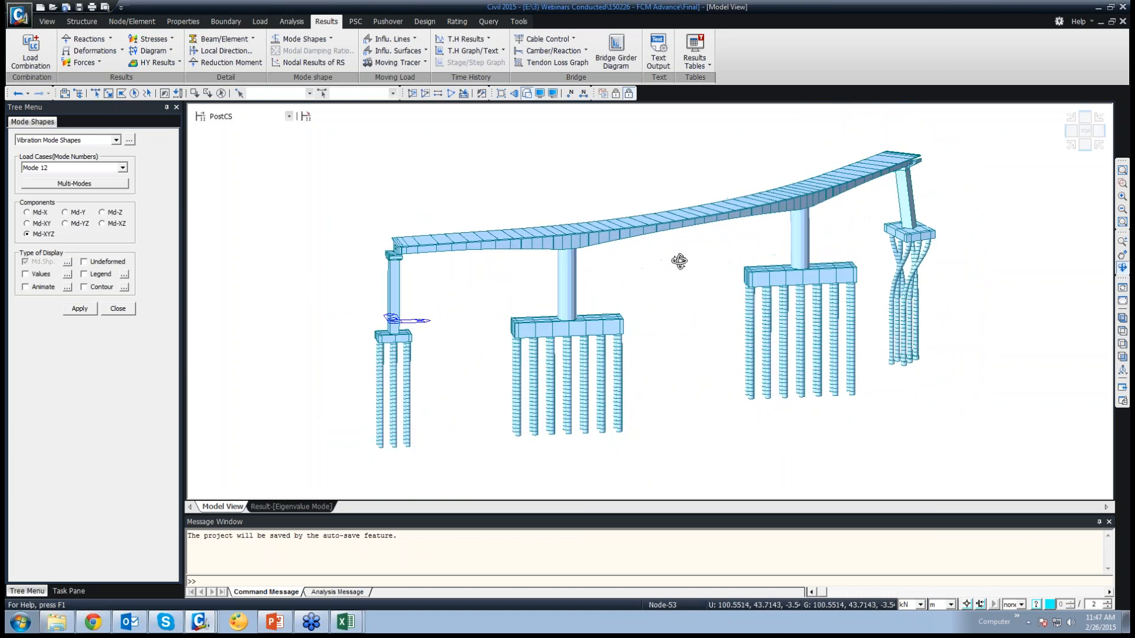
Step: Save the current mode shape view as a dynamic report image named "12th Mode"
right_click(603, 181)
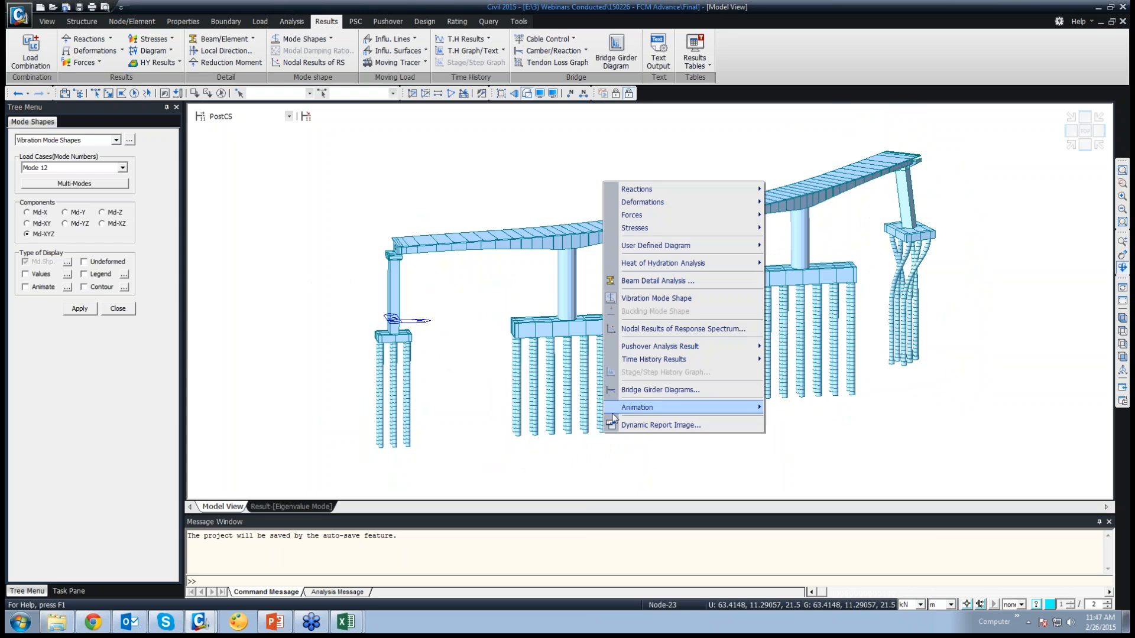
click(644, 425)
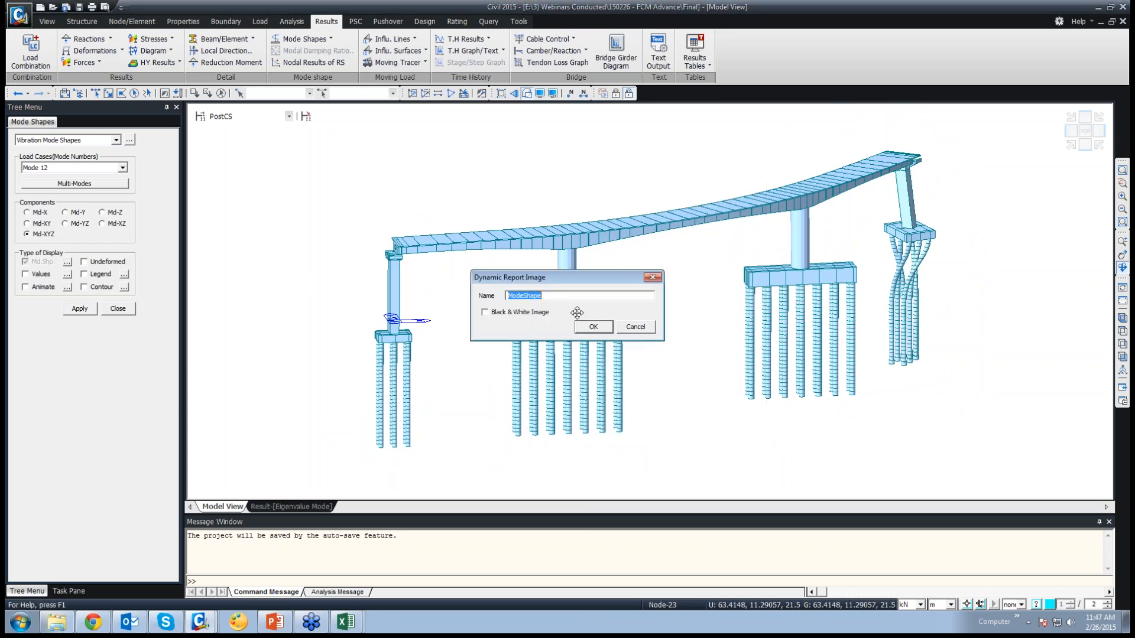
text(12th Mode)
click(594, 326)
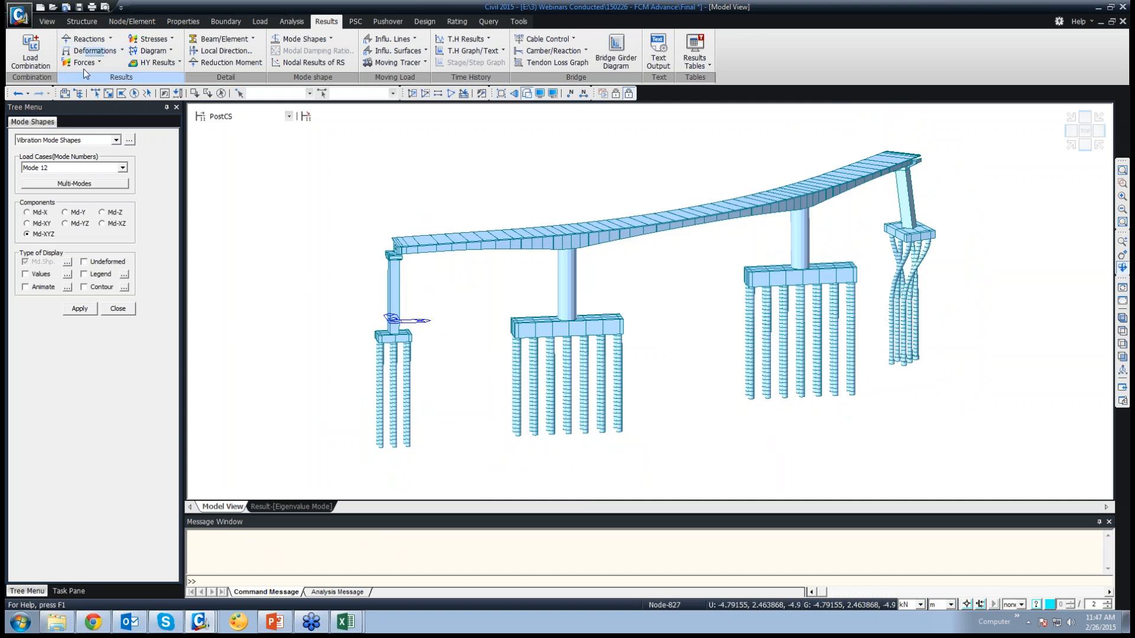
Step: Turn off the full-section rendering, reset the model to its initial undeformed view and show the Works tree
click(122, 50)
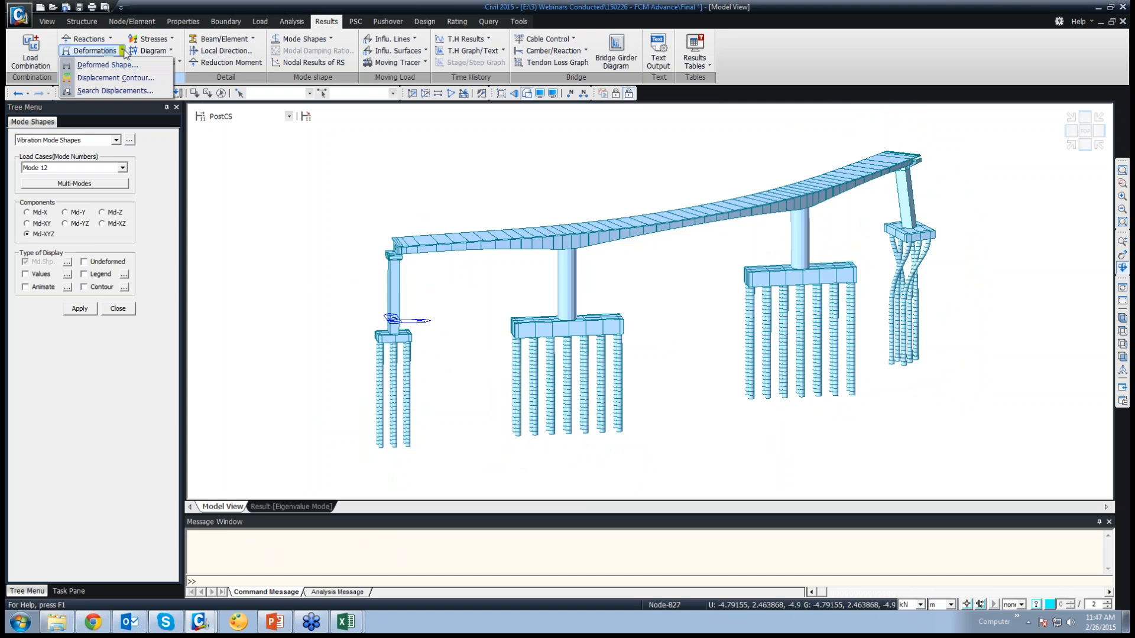
click(116, 65)
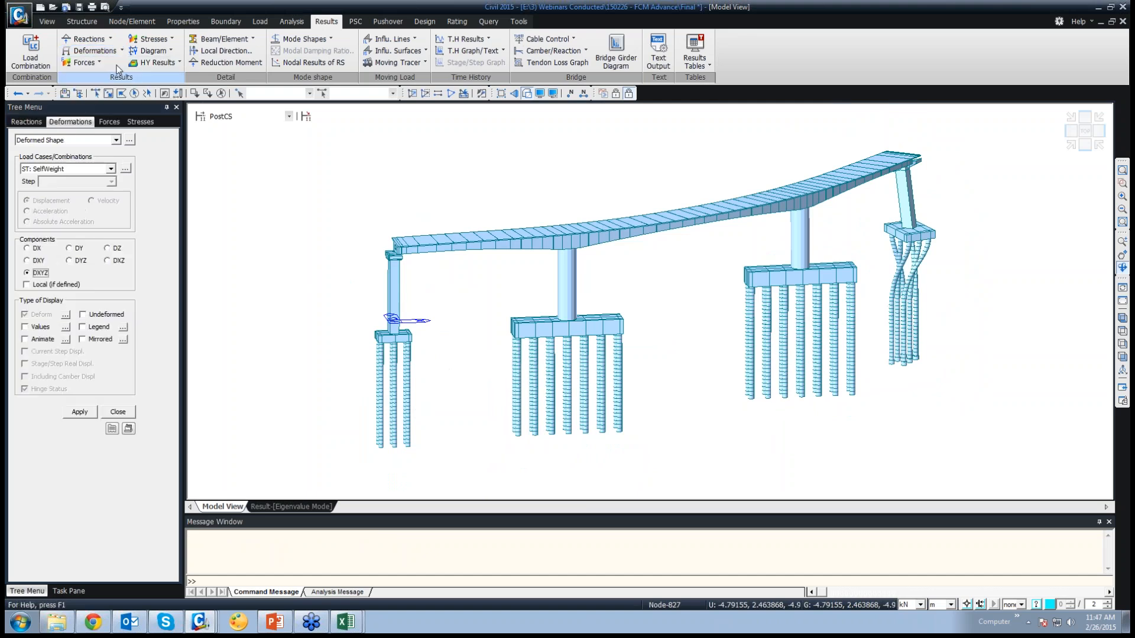
click(526, 93)
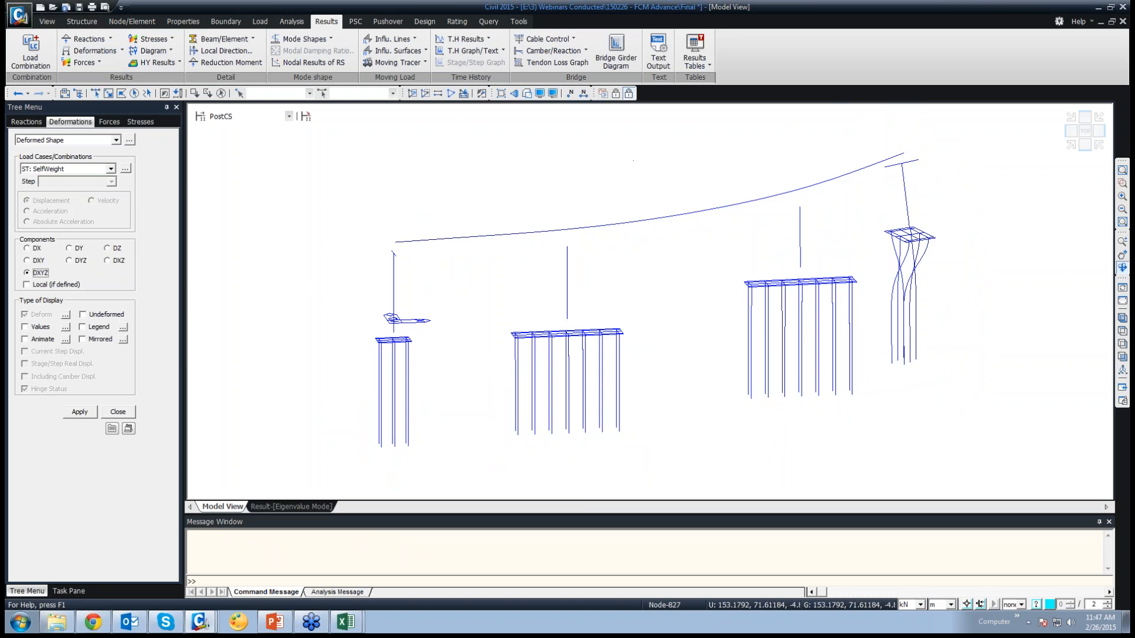
click(1122, 300)
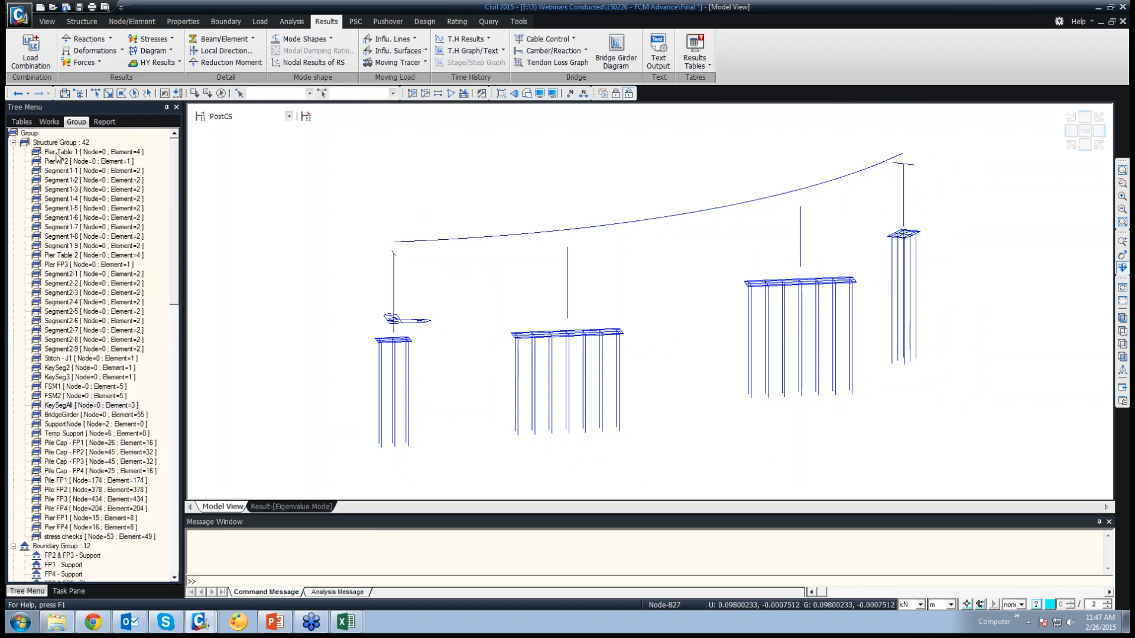
click(49, 121)
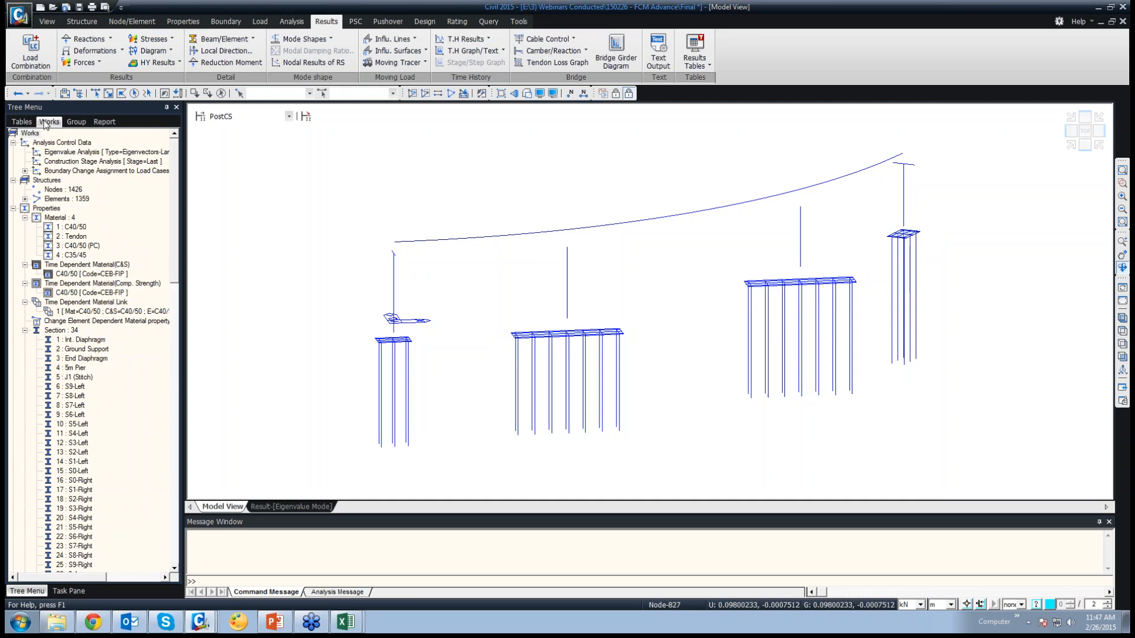
Step: Display the DZ deformed shape with values for the SMmin: settlement load case
click(122, 52)
click(117, 65)
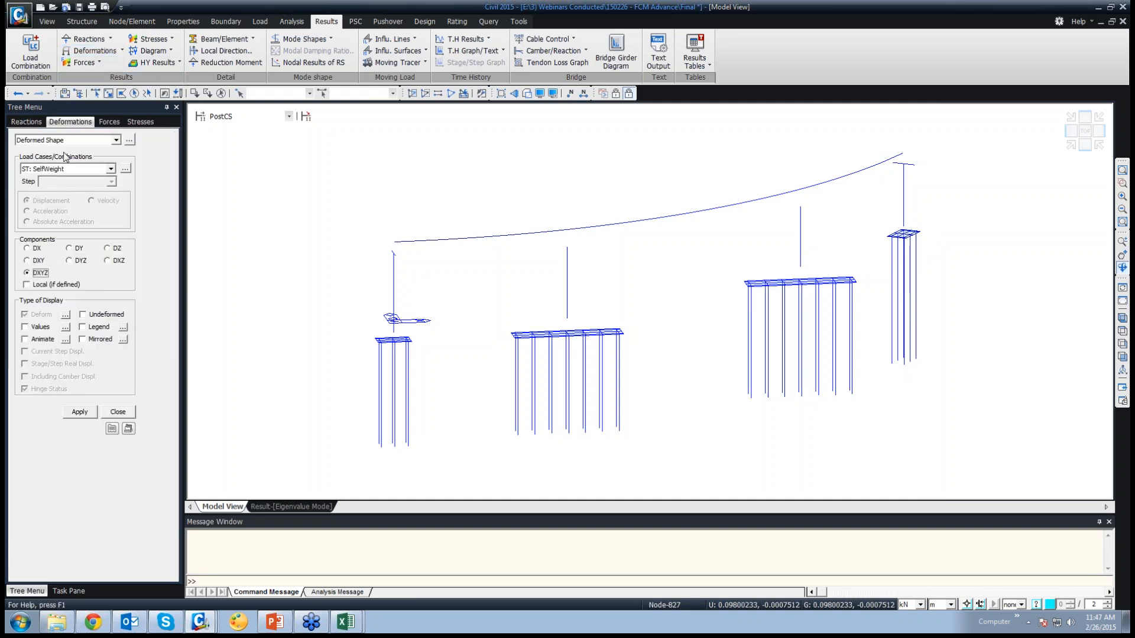
click(110, 169)
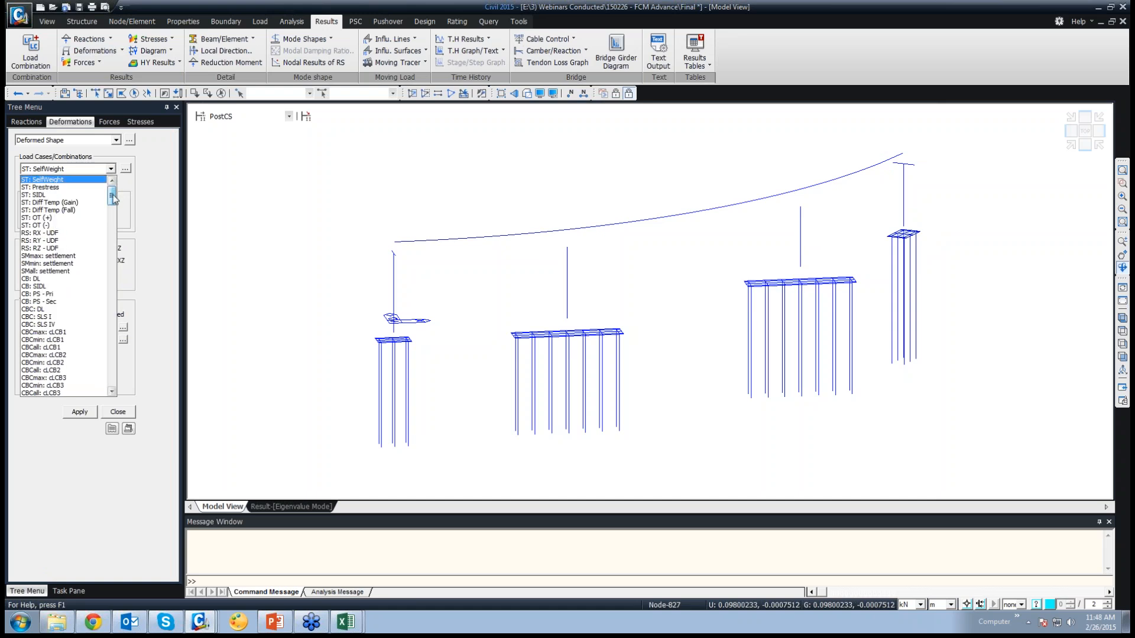
click(87, 263)
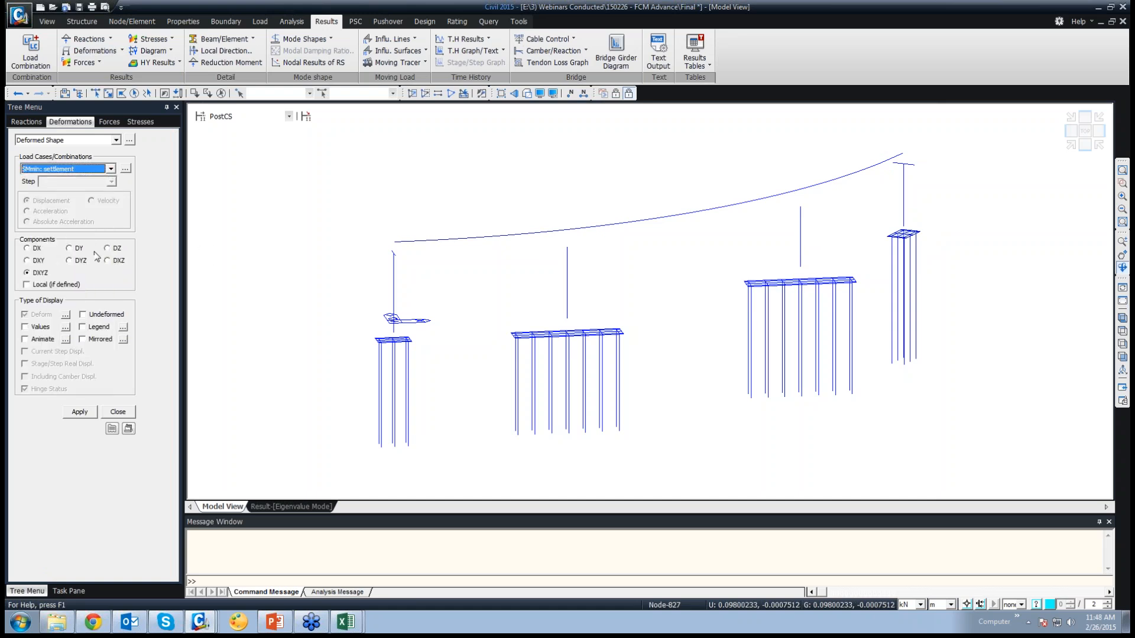
click(111, 250)
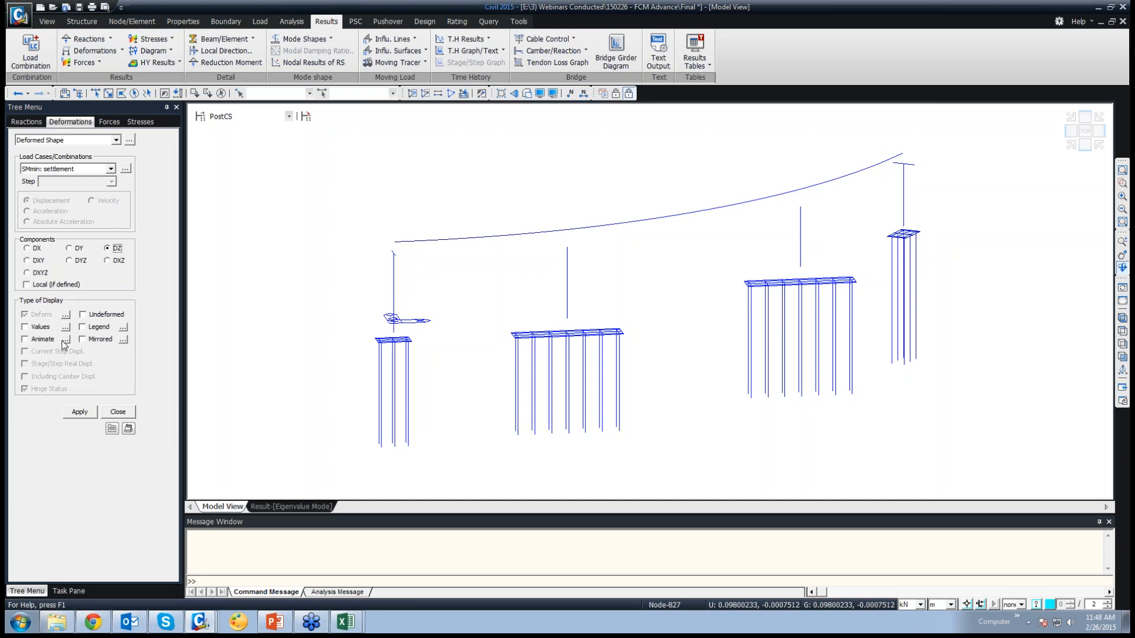
click(34, 328)
click(81, 412)
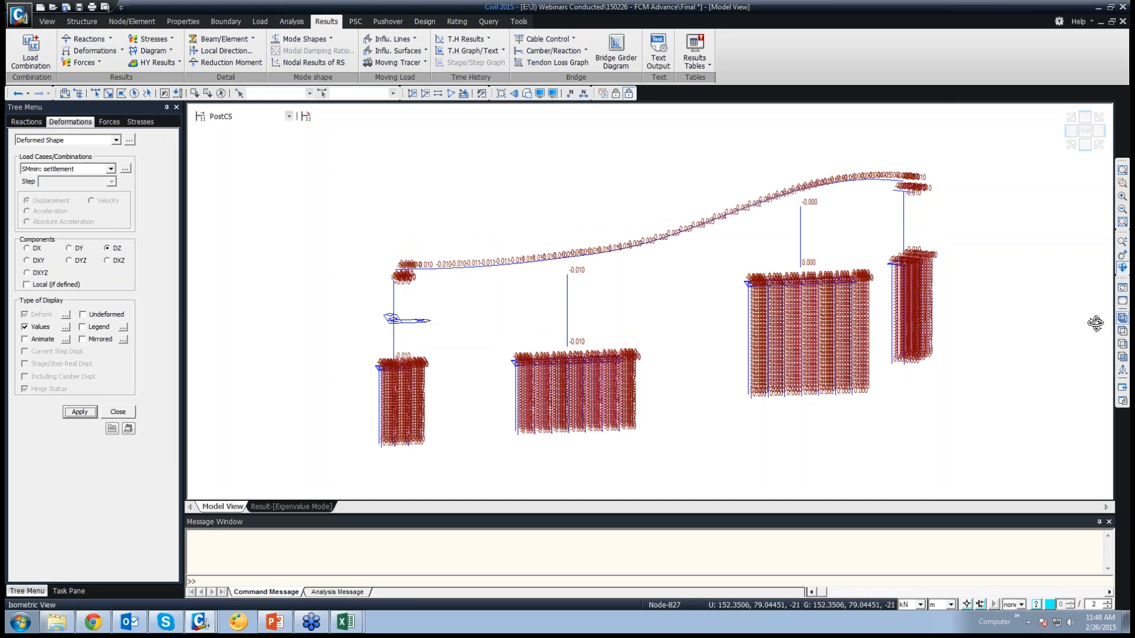
Step: Inspect the settlement deformation in isometric and front views and set the length unit to mm
click(1121, 319)
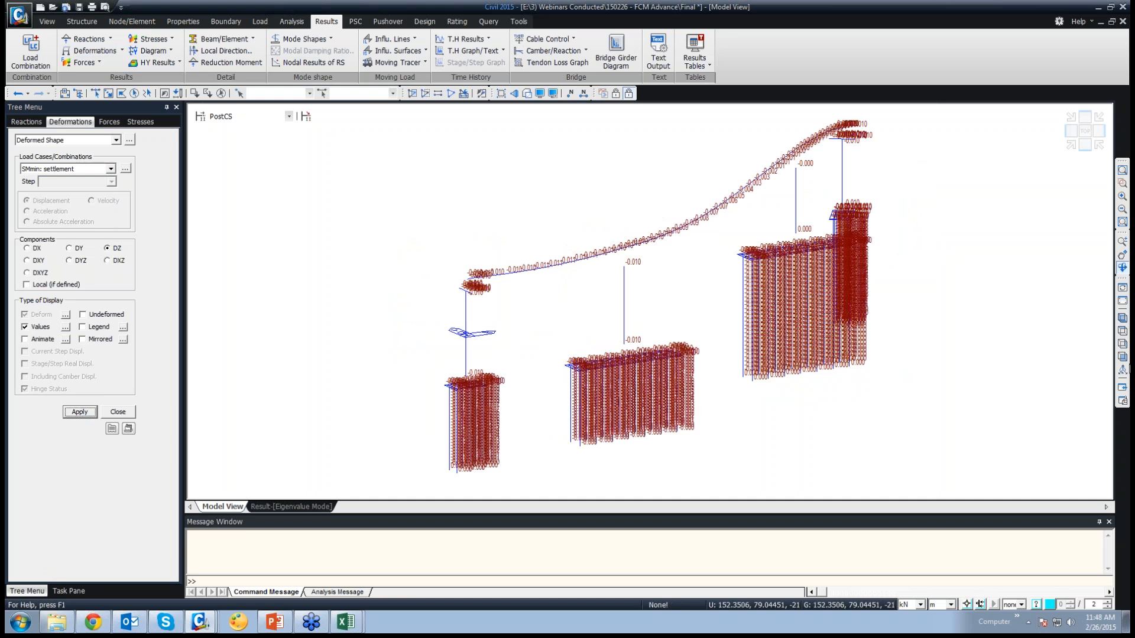
click(1121, 357)
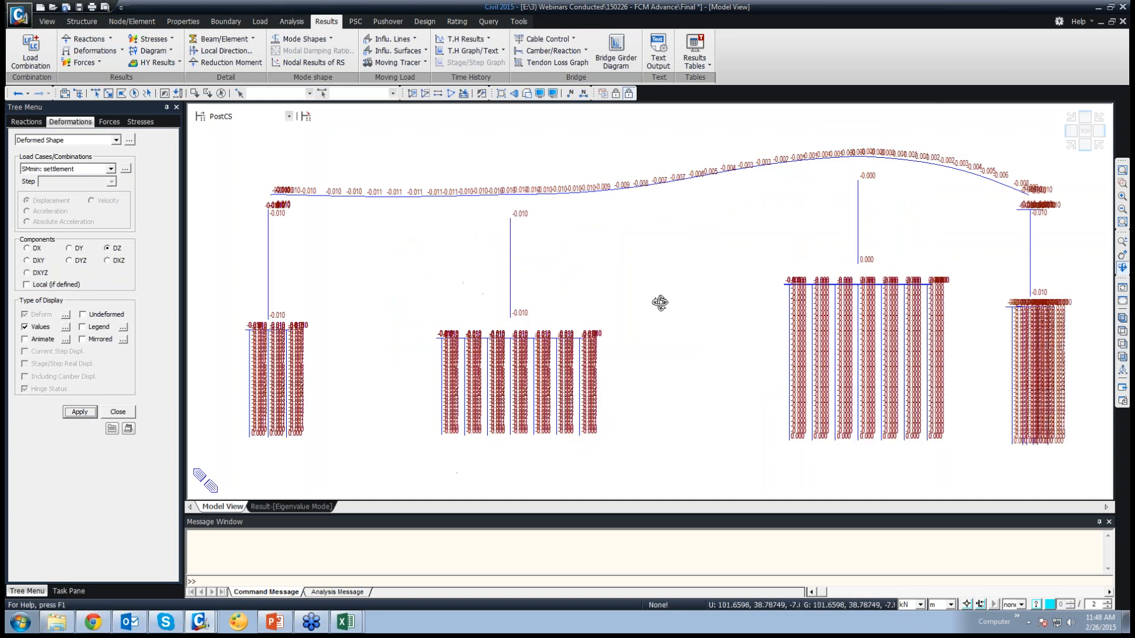
click(945, 603)
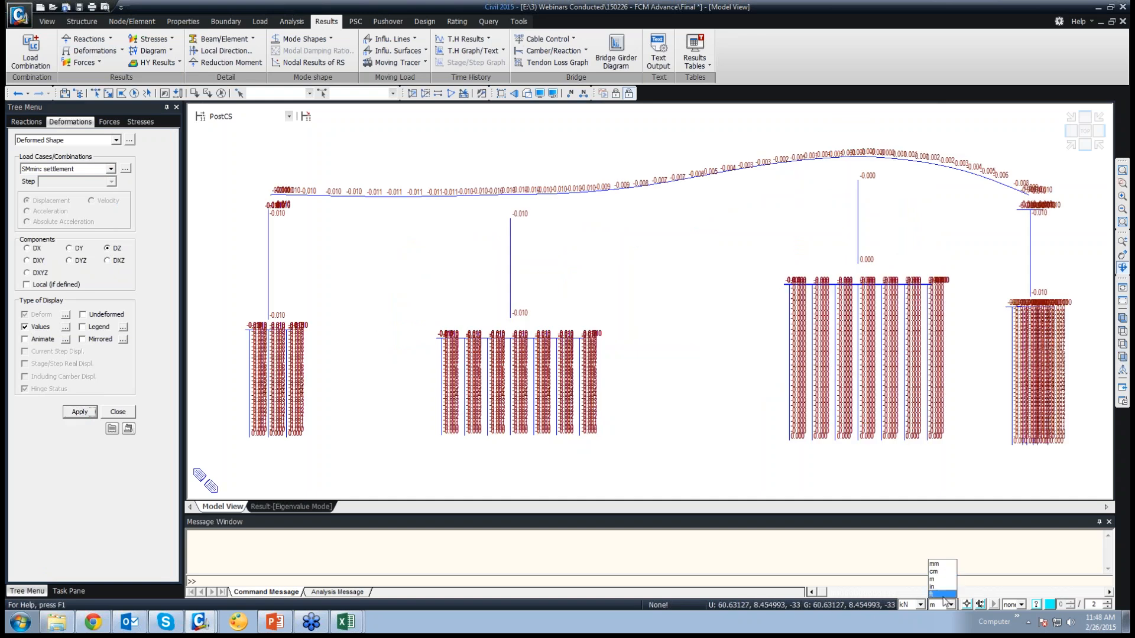
click(935, 564)
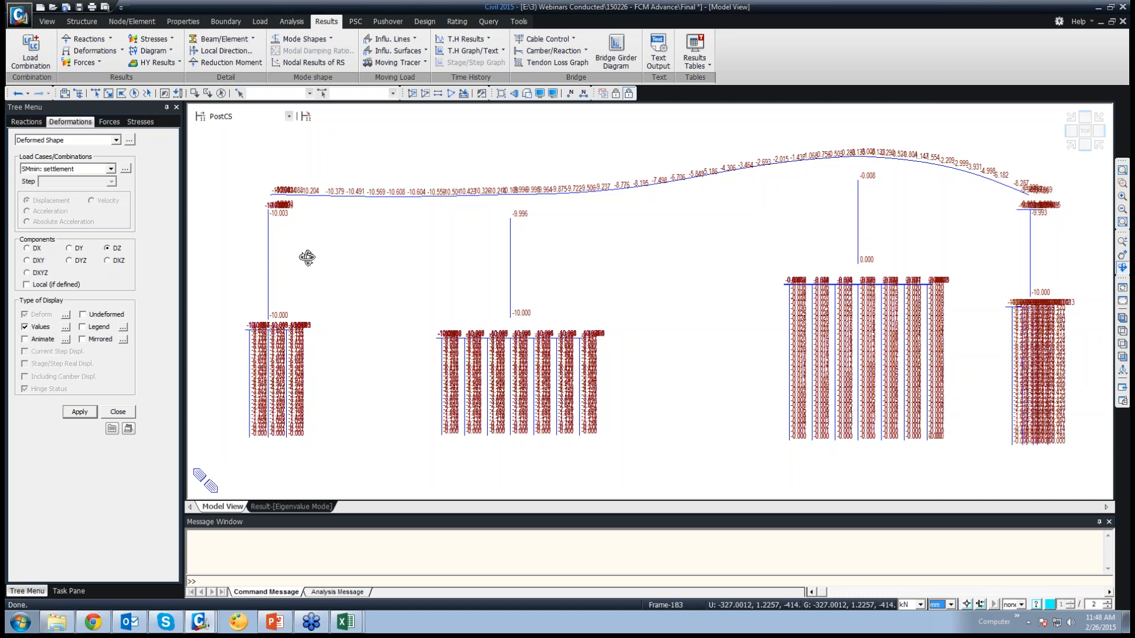
Step: Review the boundary change assignment for Support data and the settlement boundary group combination used by Settlements Analysis, then close the settings
click(293, 22)
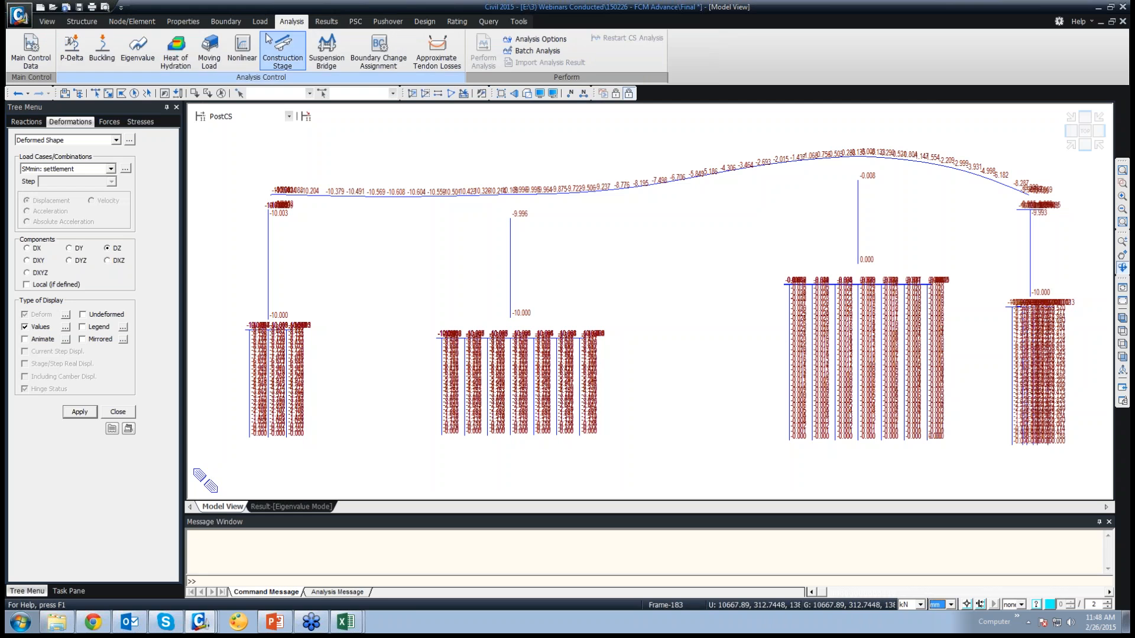
click(377, 65)
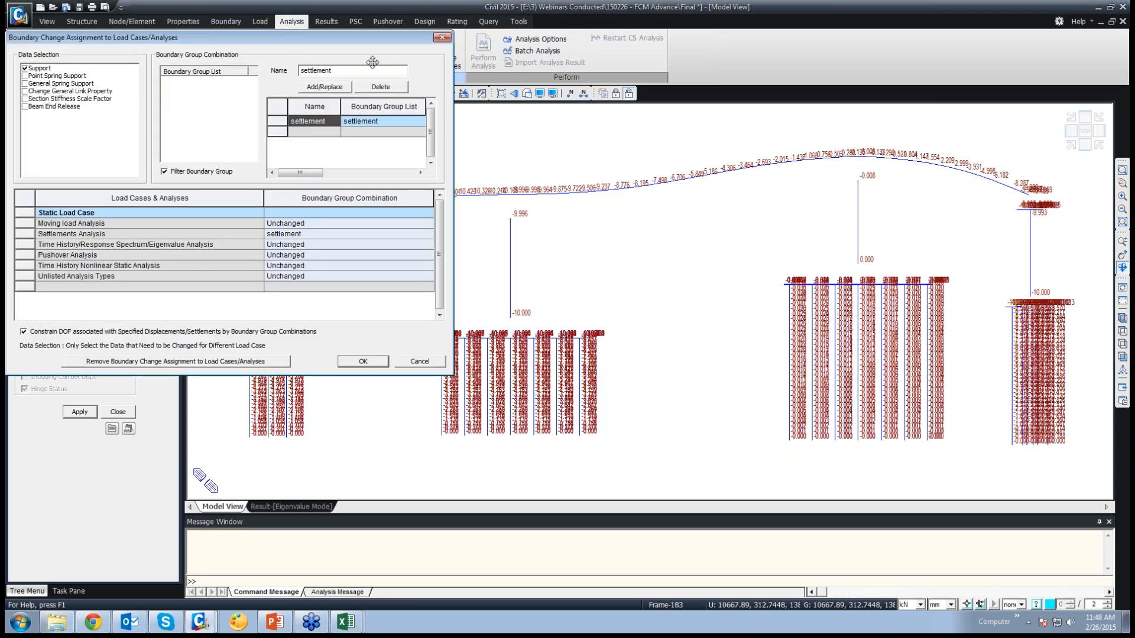
click(40, 69)
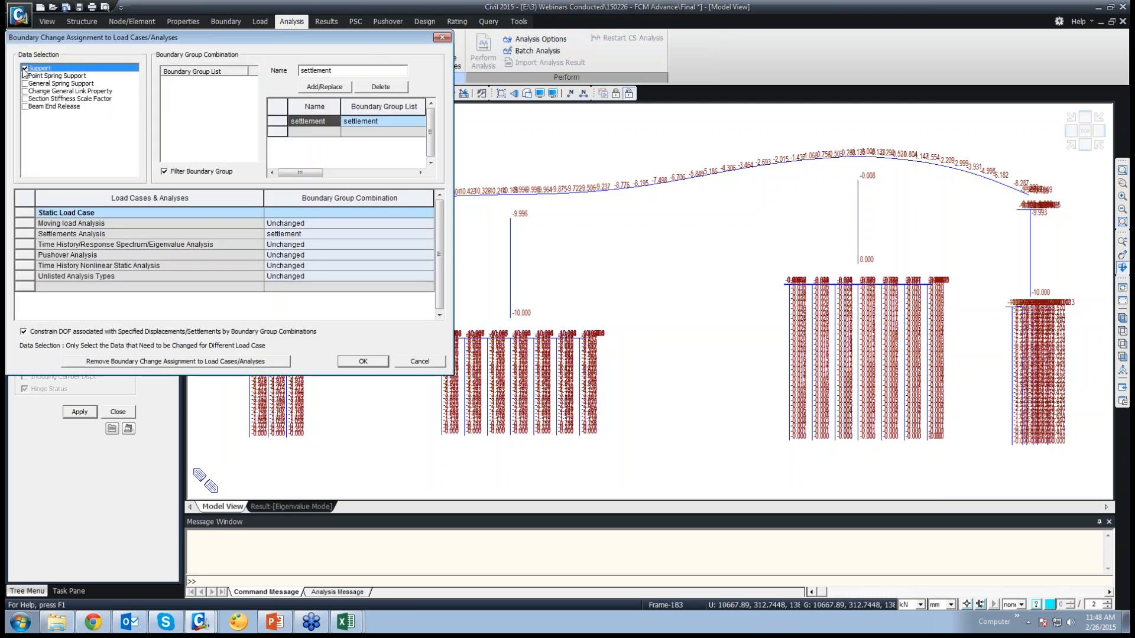
click(25, 68)
click(359, 123)
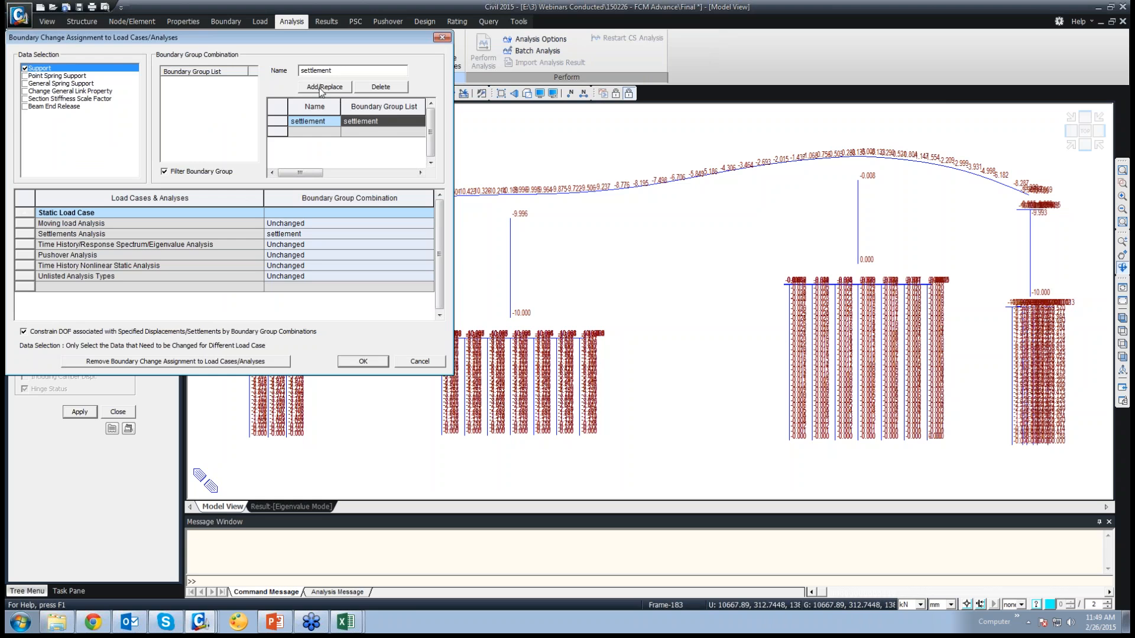
click(315, 235)
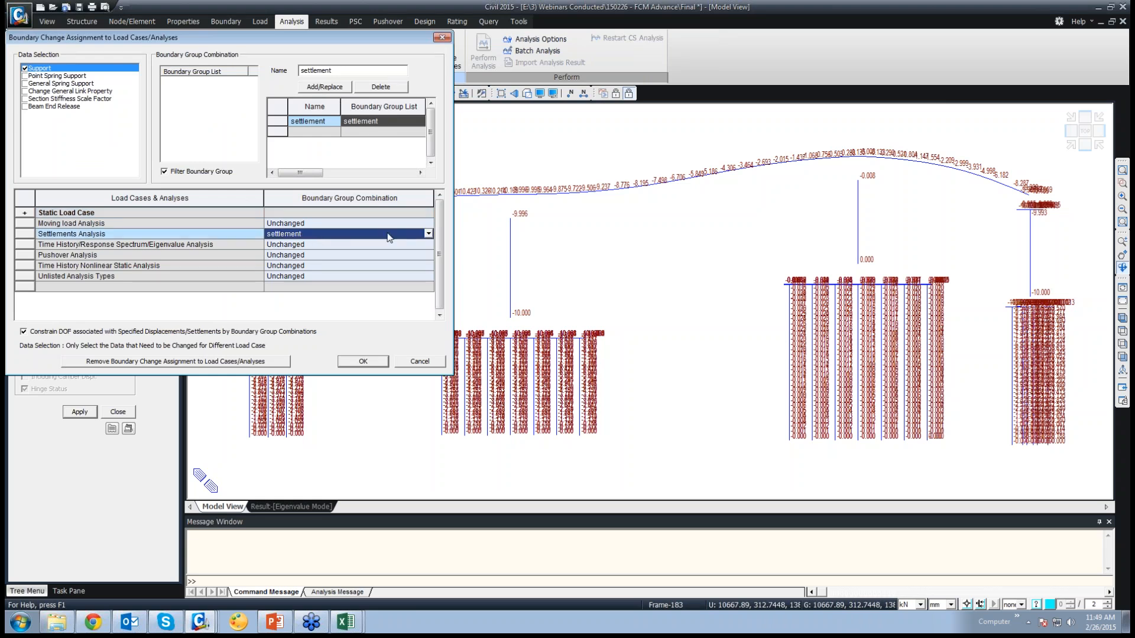
click(428, 234)
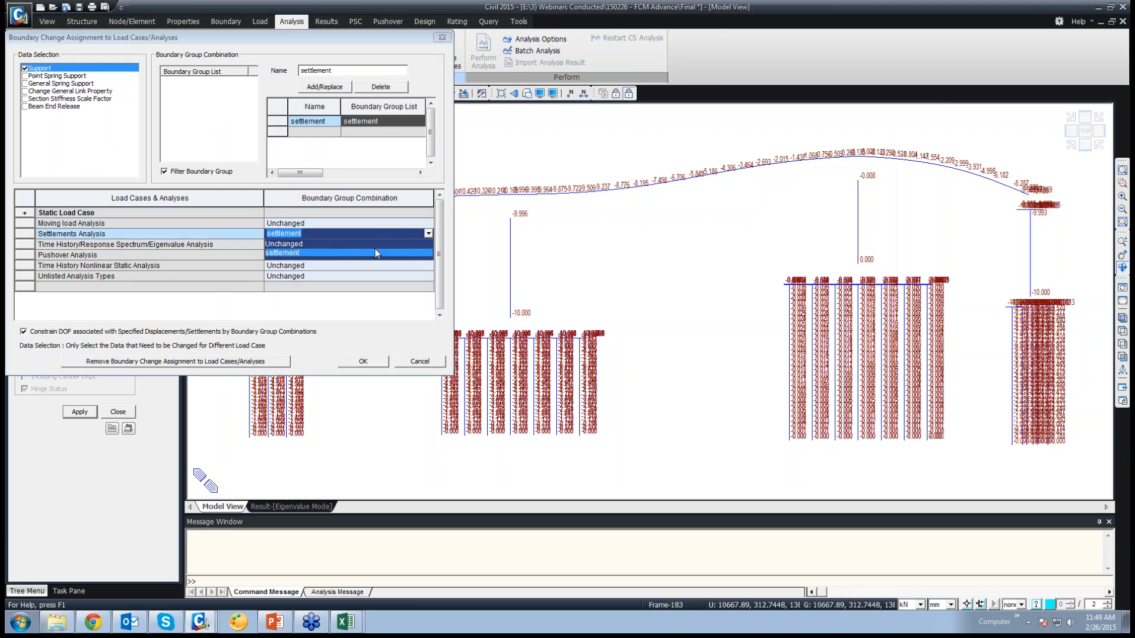
click(298, 253)
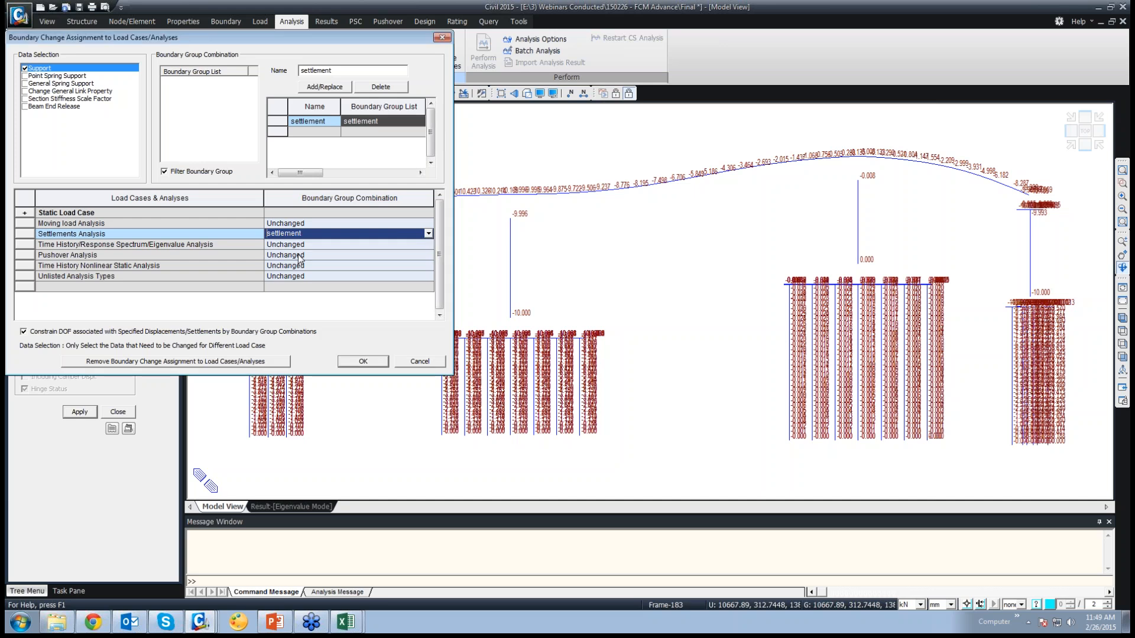
click(362, 365)
click(412, 362)
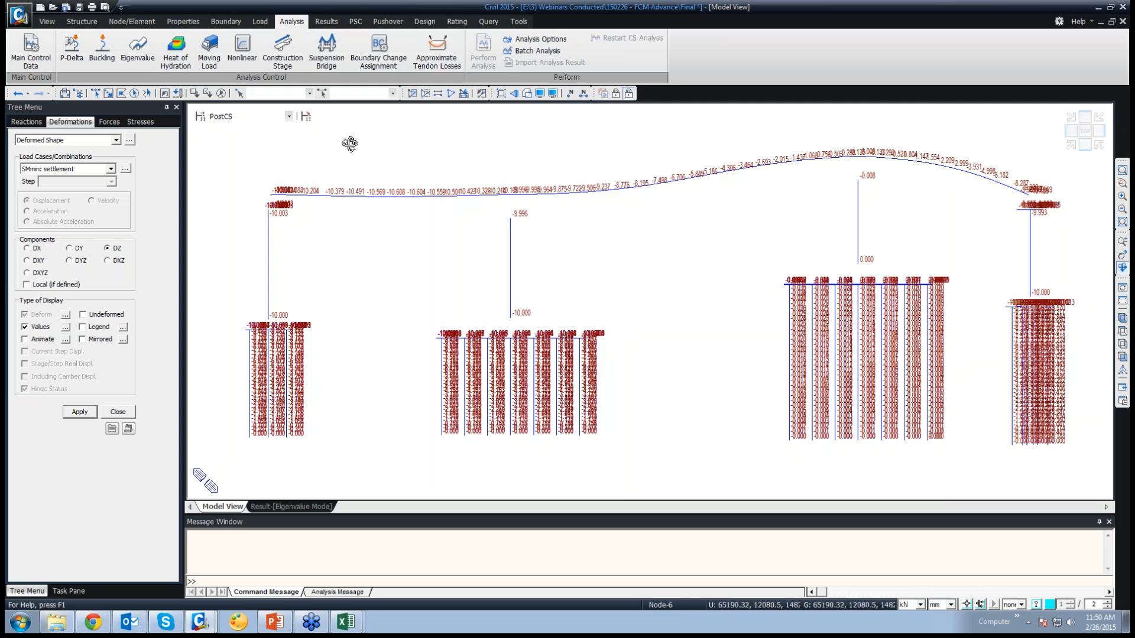
Step: Turn off the displacement values and display the My beam diagram for SMmin: settlement, inspecting it in isometric and rotated views
click(25, 327)
click(79, 411)
click(108, 121)
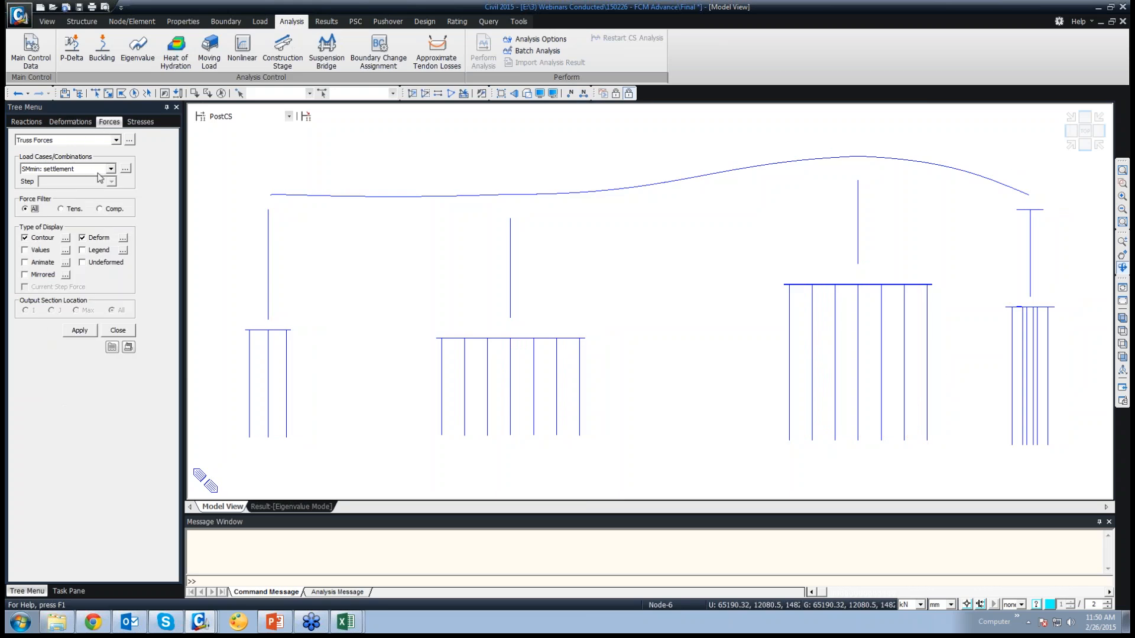
click(79, 331)
click(84, 139)
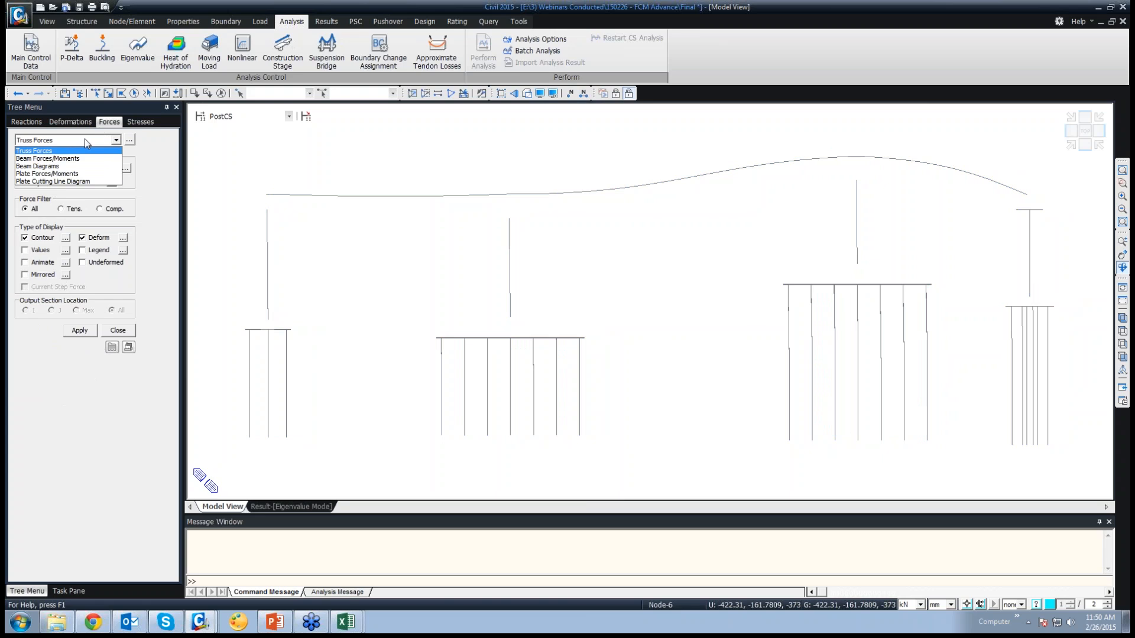
click(53, 166)
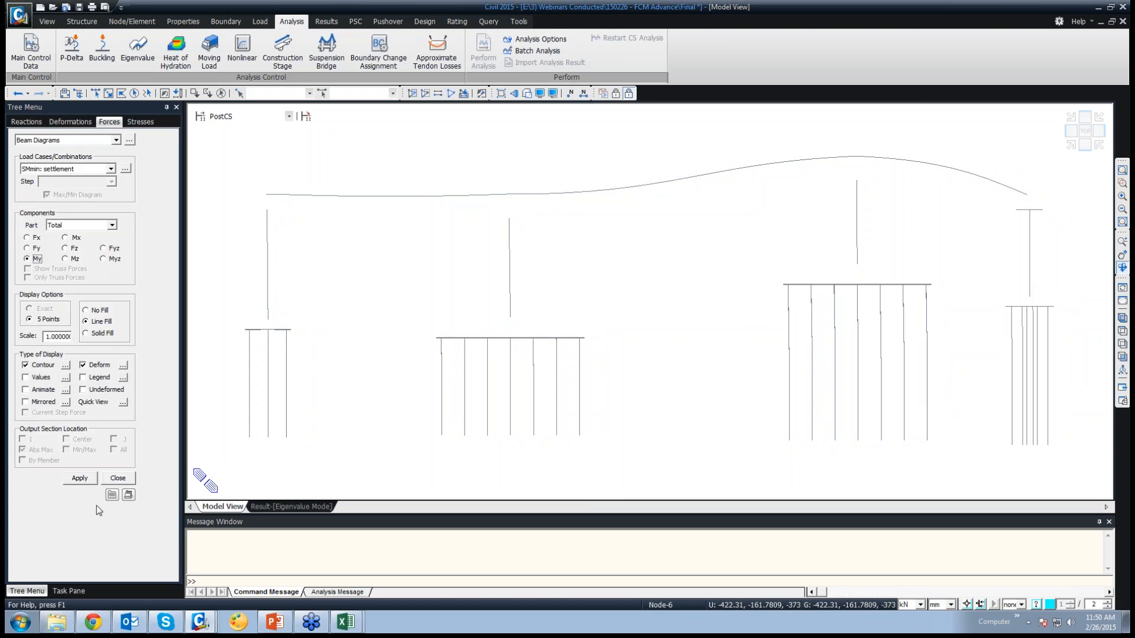
click(81, 481)
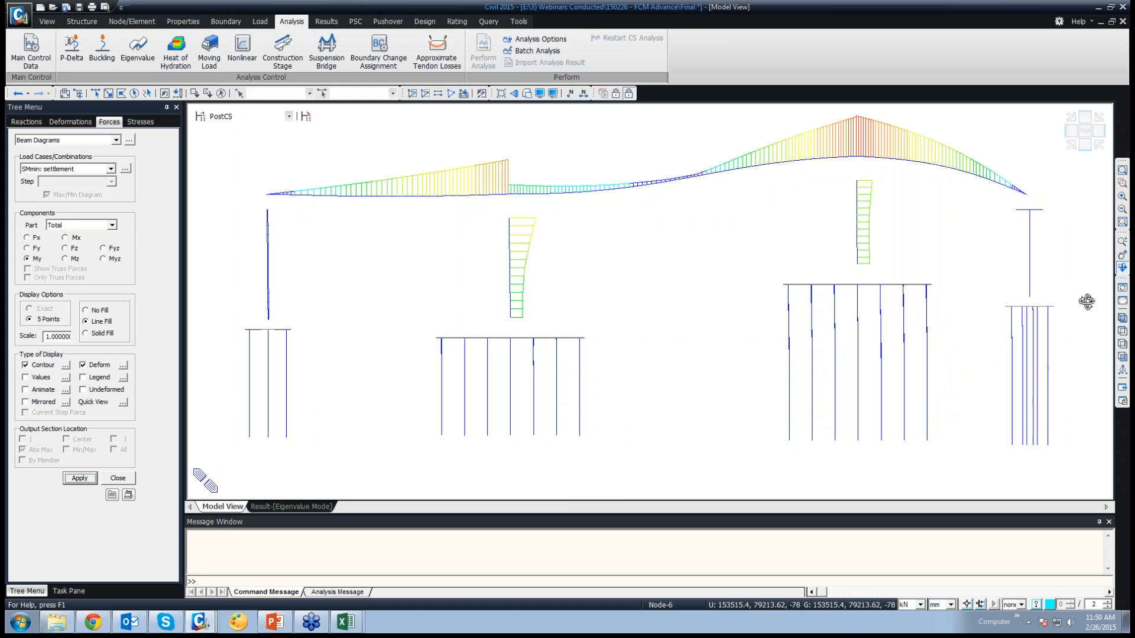
click(1121, 321)
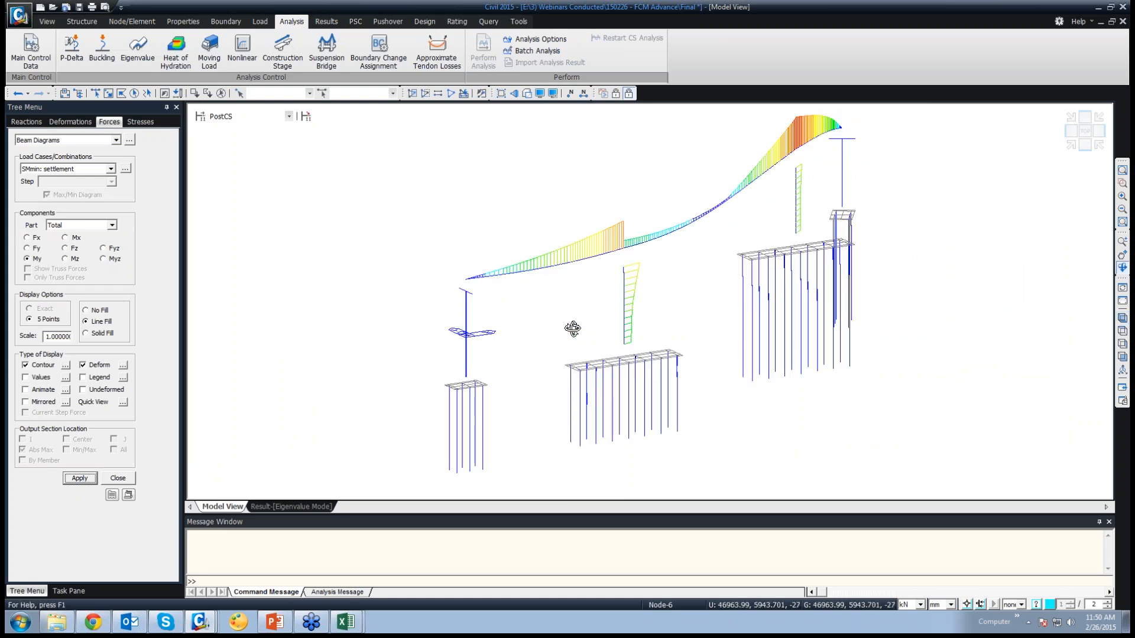
drag(573, 326, 735, 321)
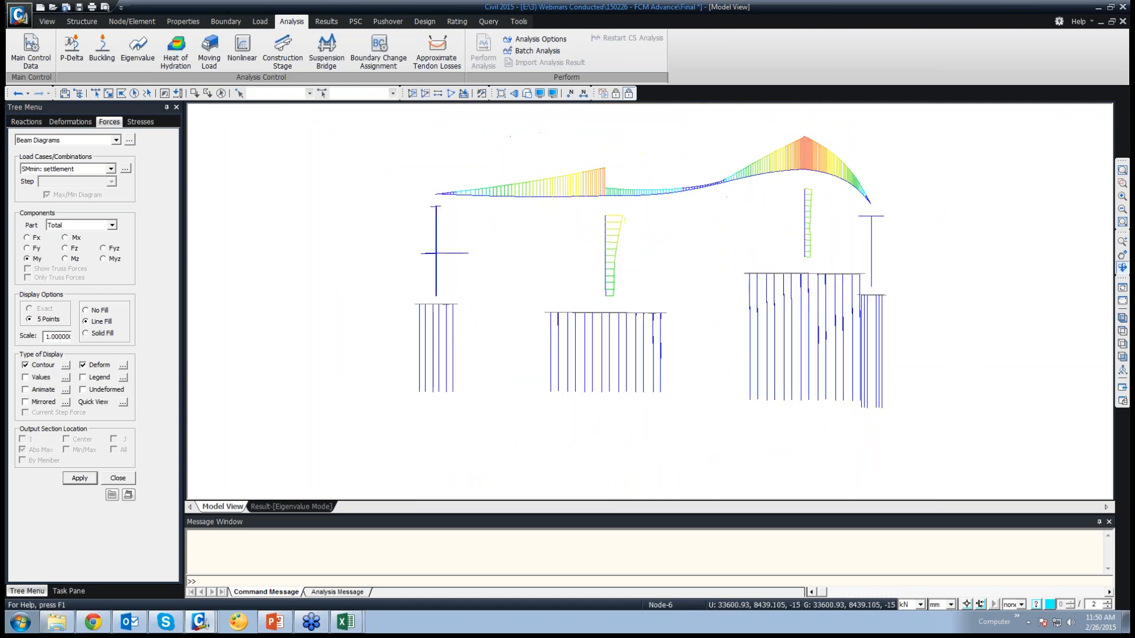
Step: Display the My beam diagram for the RS: RX - UDF response spectrum case and examine it from another angle
click(111, 168)
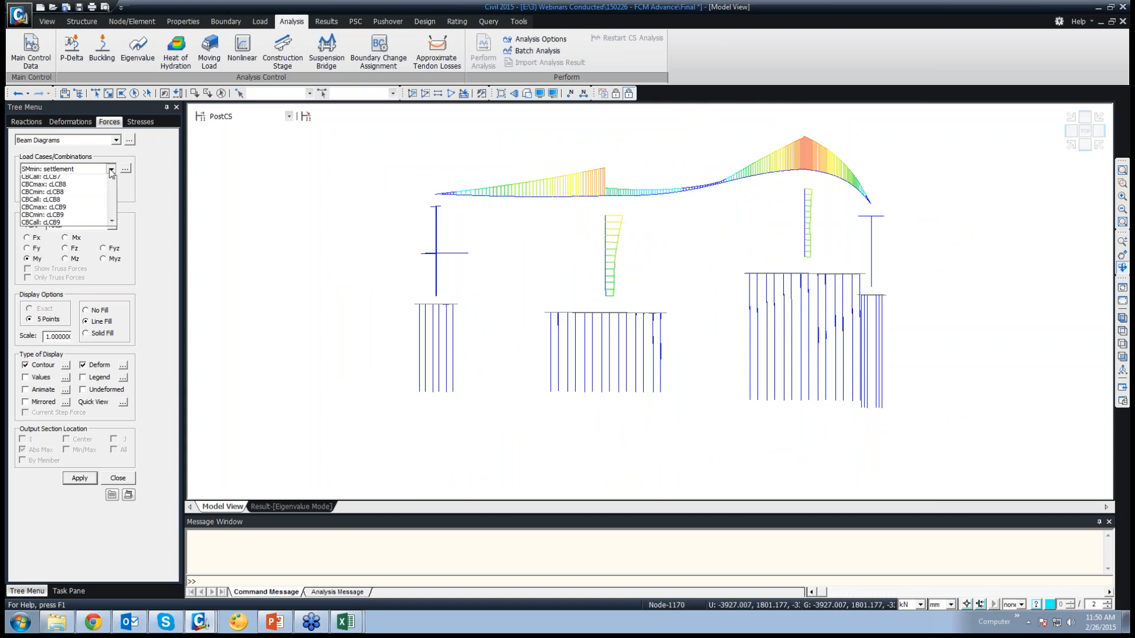
drag(114, 209, 109, 200)
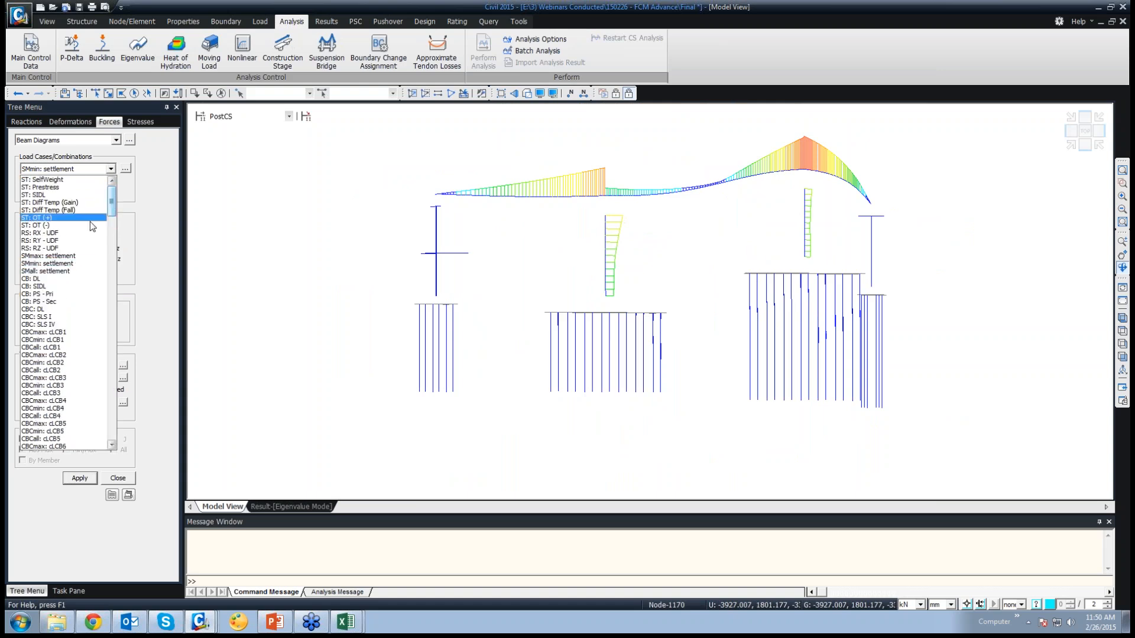
click(83, 234)
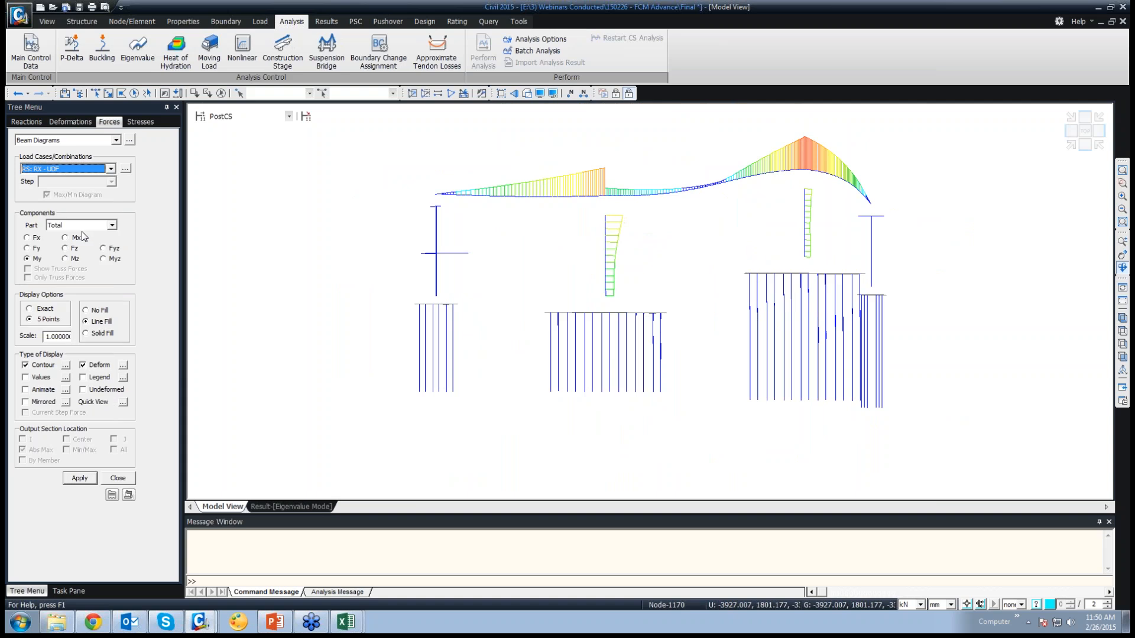
click(77, 479)
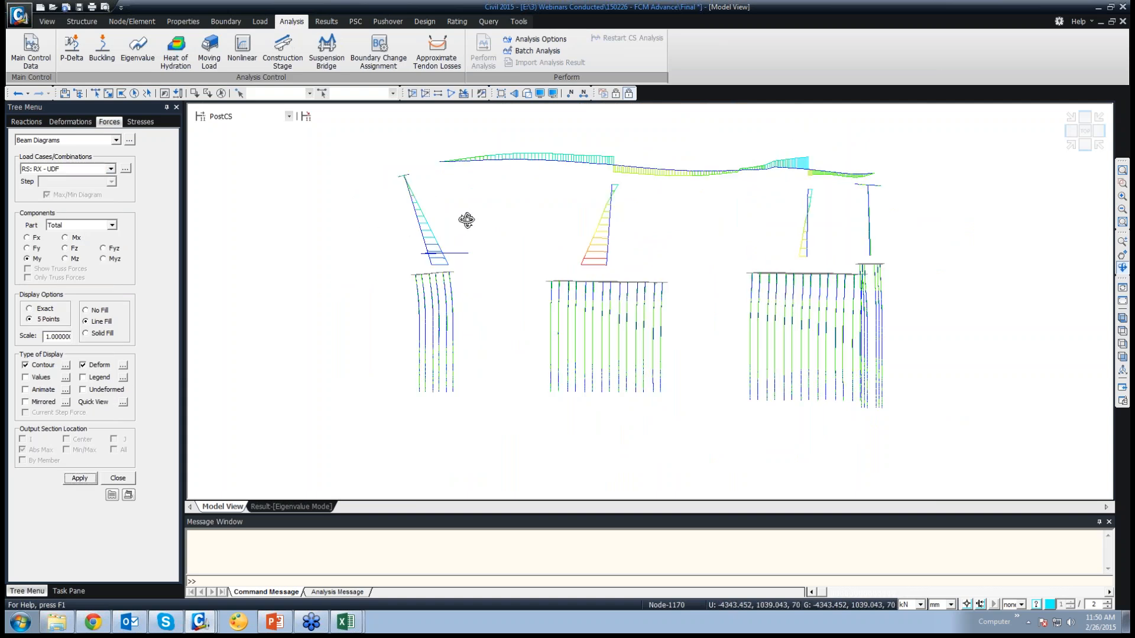
drag(468, 221, 357, 157)
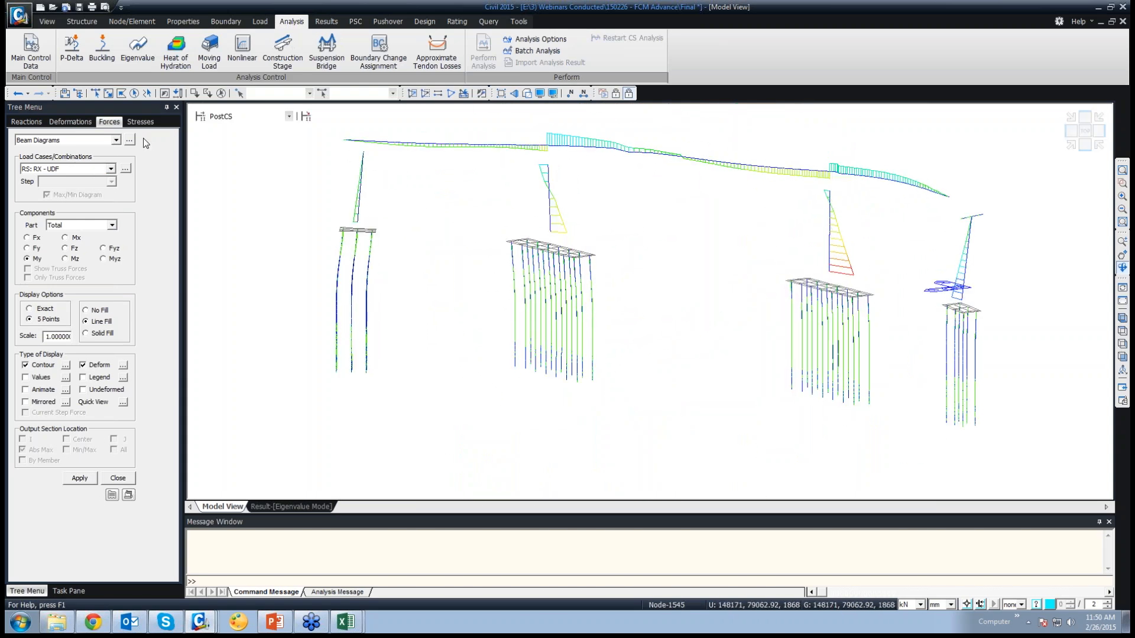
Step: Display the DXYZ deformed shape for the SMmin: settlement load case in the front view
click(71, 122)
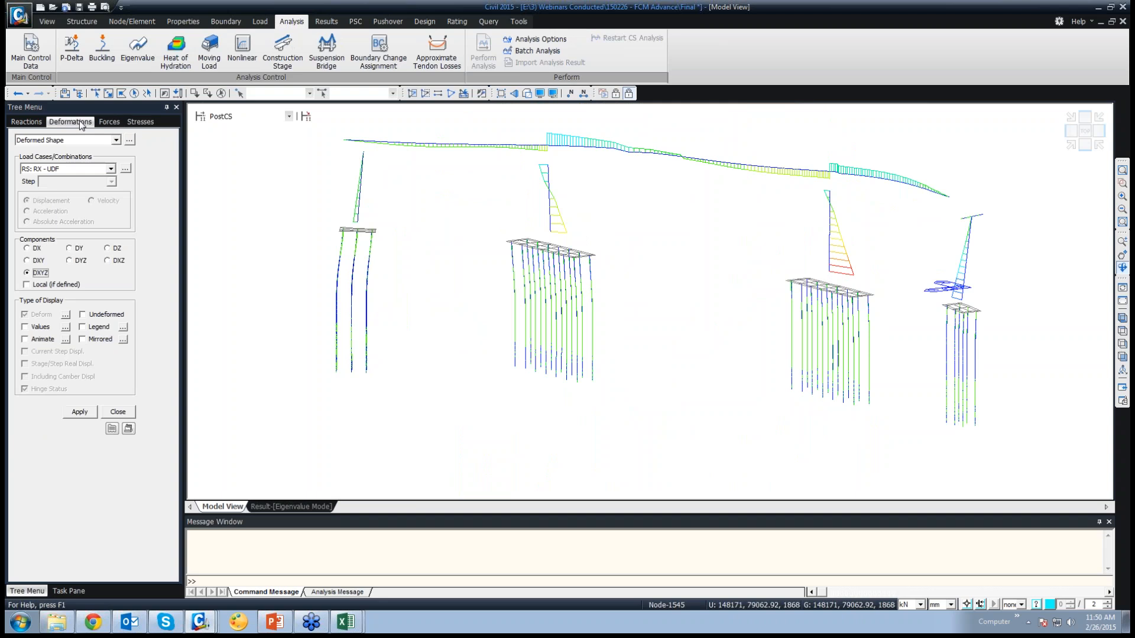
click(139, 122)
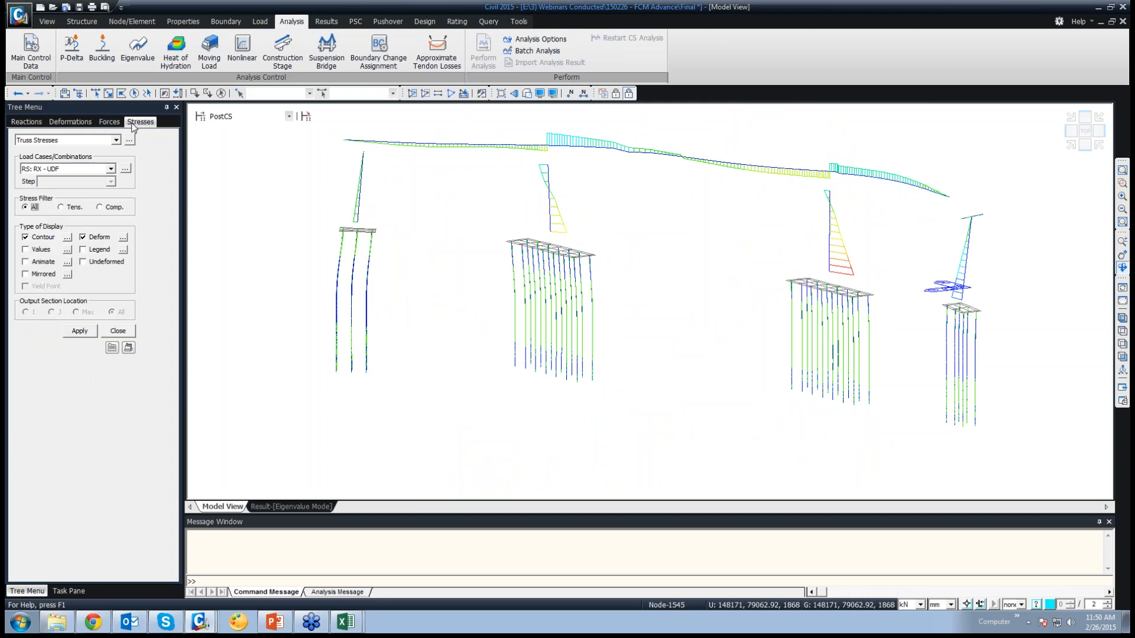
click(62, 122)
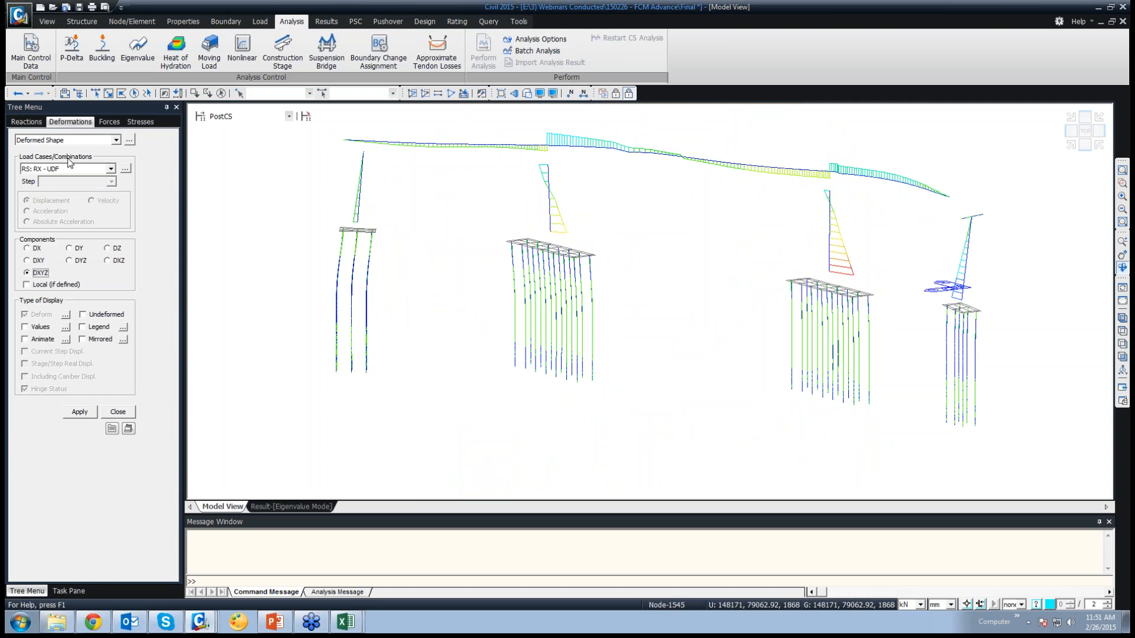
click(110, 169)
scroll(65, 224, up, 5)
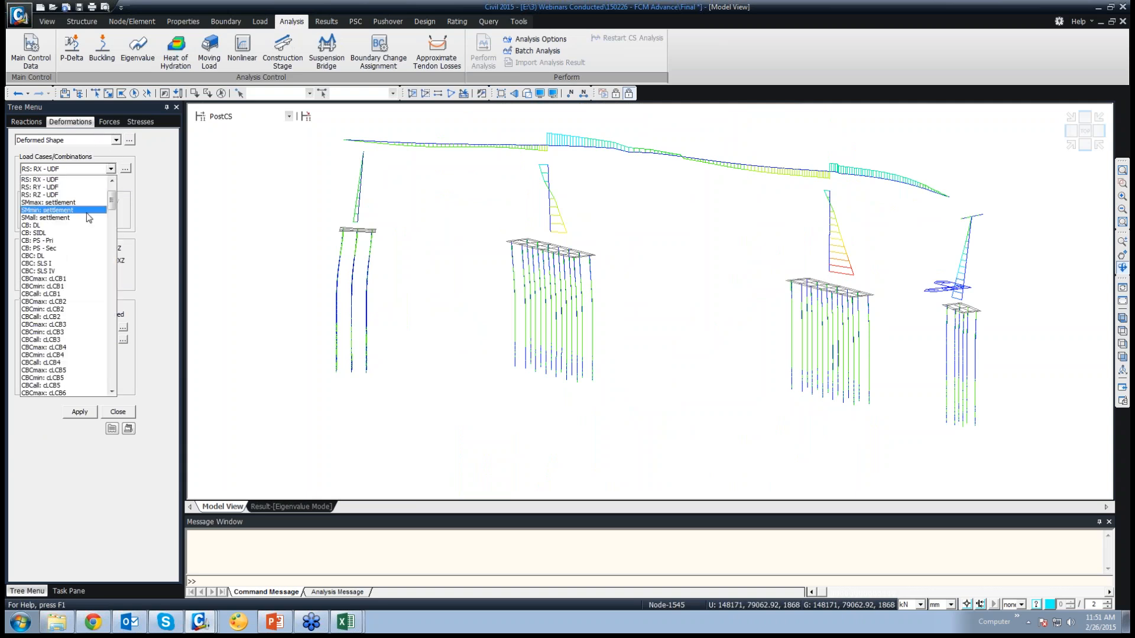
click(87, 213)
click(80, 412)
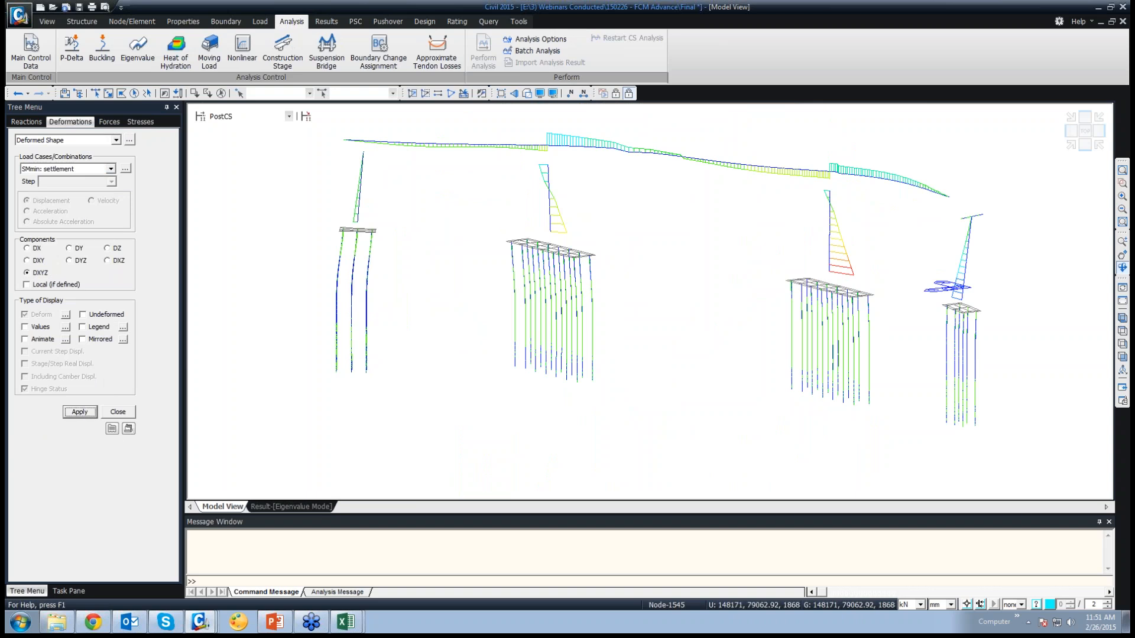
click(1123, 357)
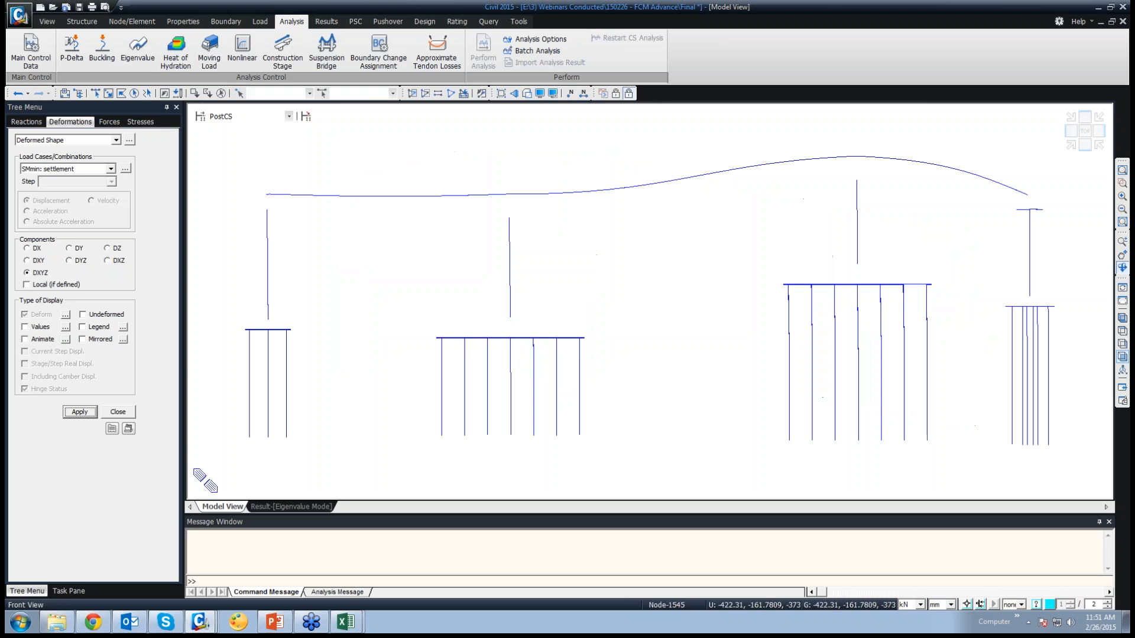
Step: Save the settlement deformation view as a dynamic report image named Settle
right_click(454, 163)
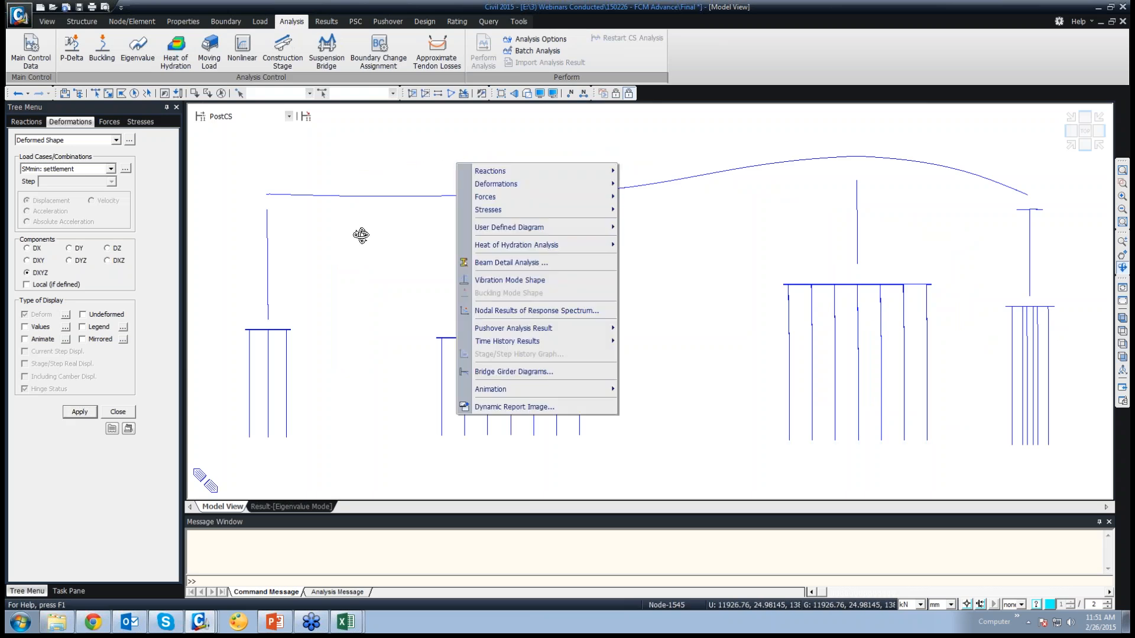
click(538, 406)
text(S)
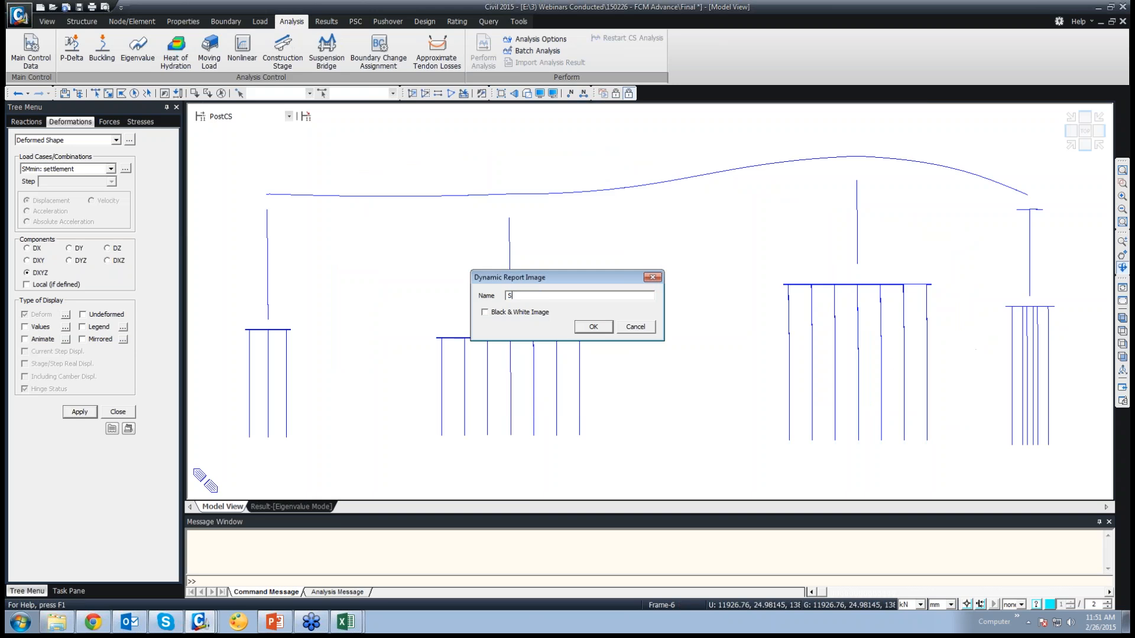
text(ettle)
click(593, 326)
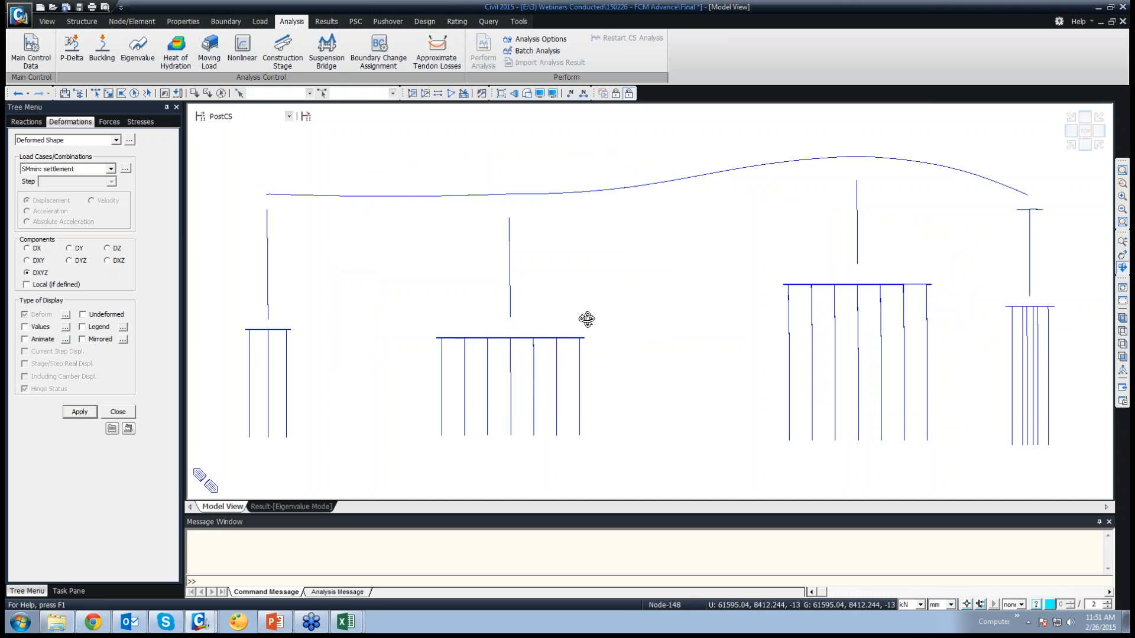
Step: Close the deformation settings, show the dynamic report items, and generate a new dynamic report document
click(122, 413)
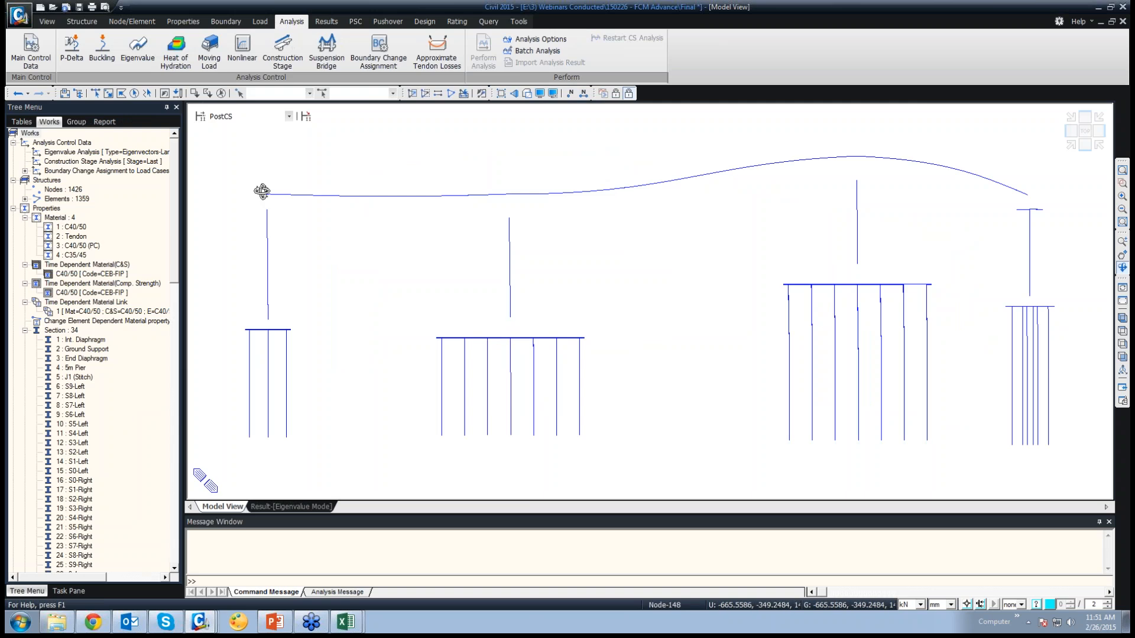
click(104, 122)
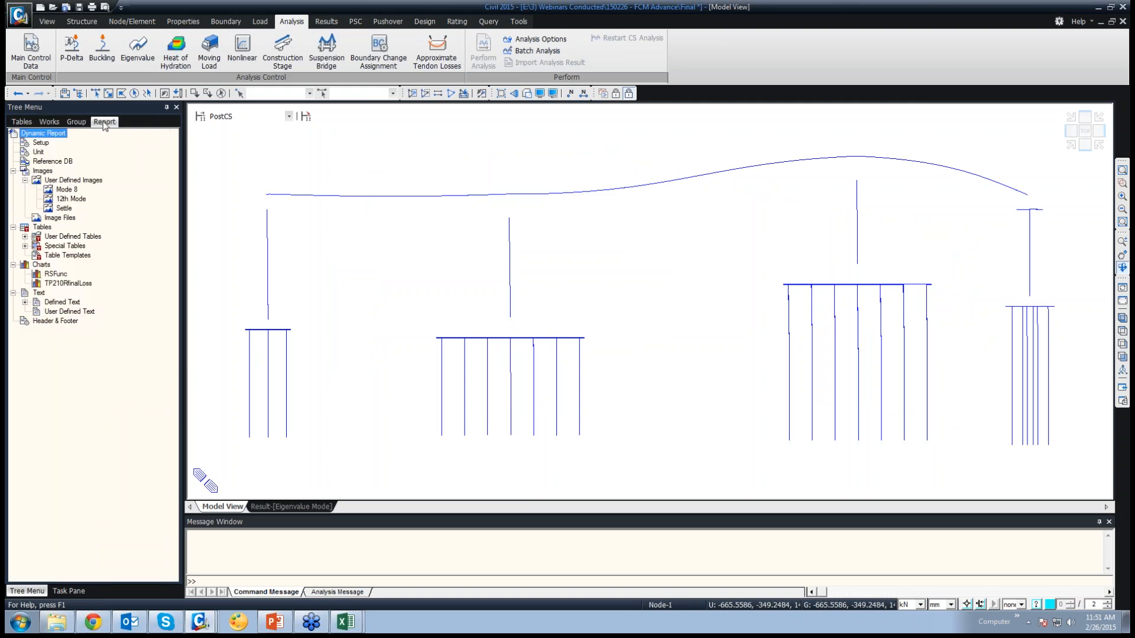
click(516, 22)
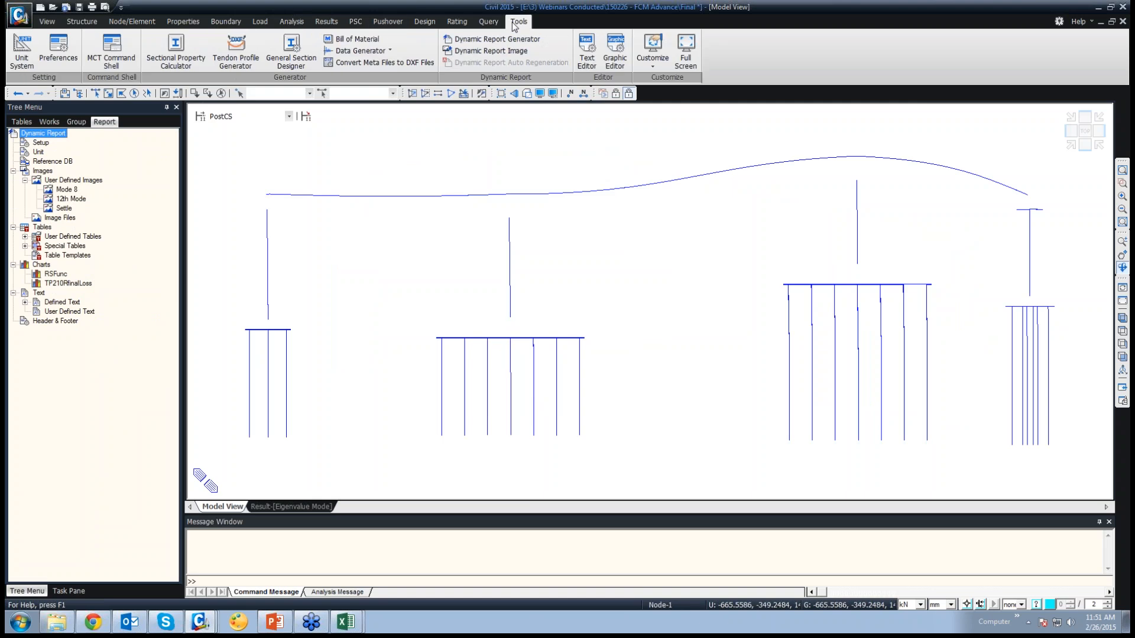
click(486, 39)
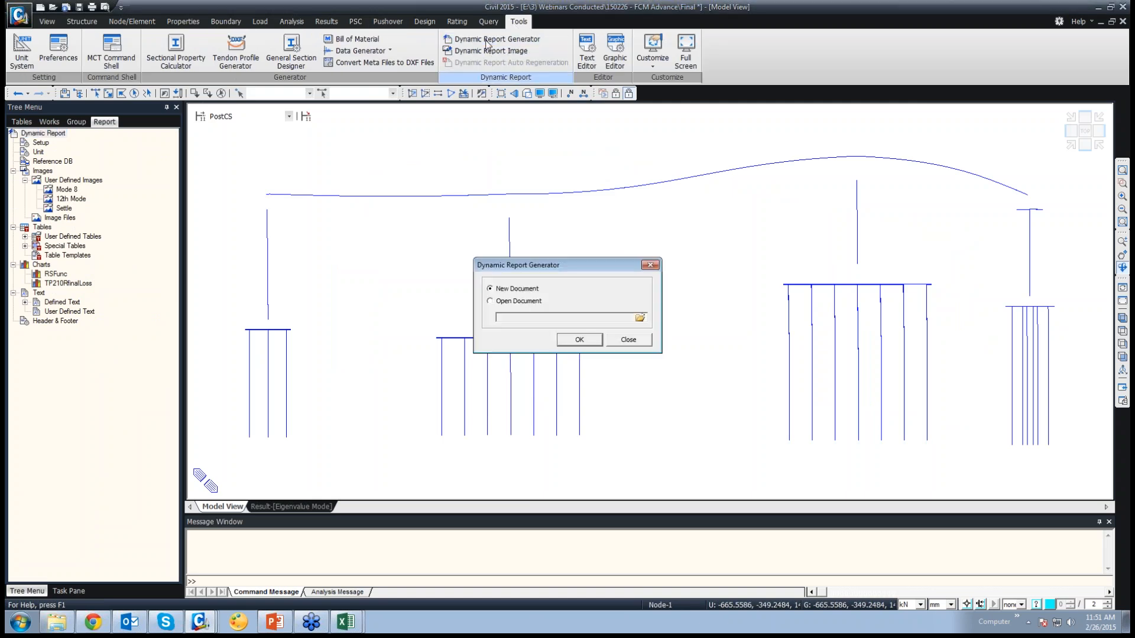
click(580, 340)
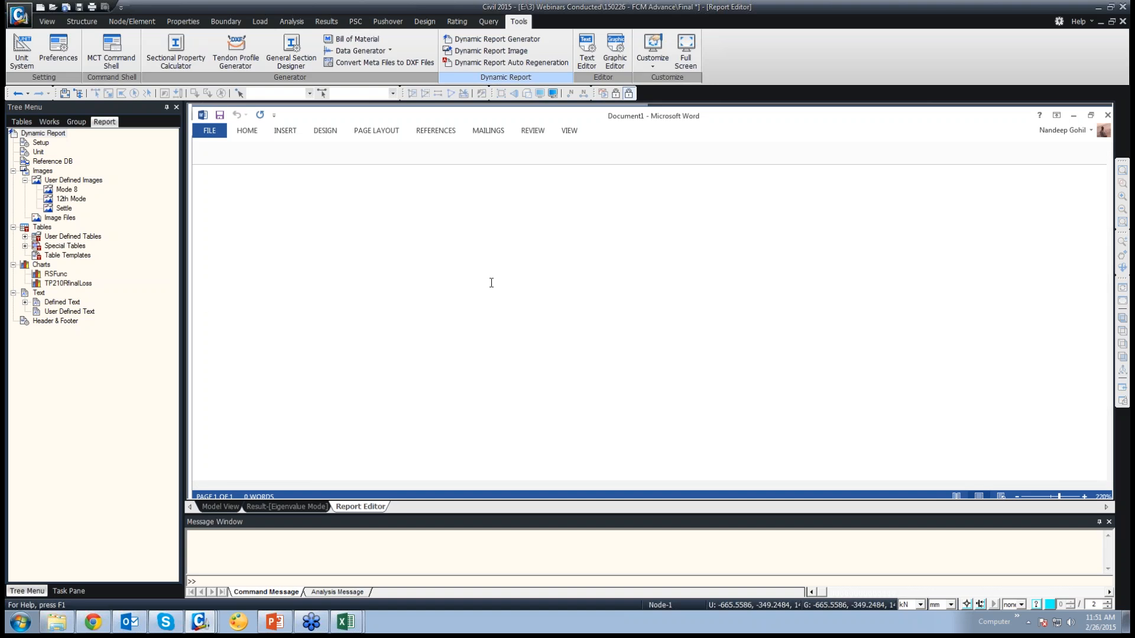
Step: Enter the heading "Response Spectrum Funtion" in the report and insert the RSFunc chart beneath it
text(Response Spect)
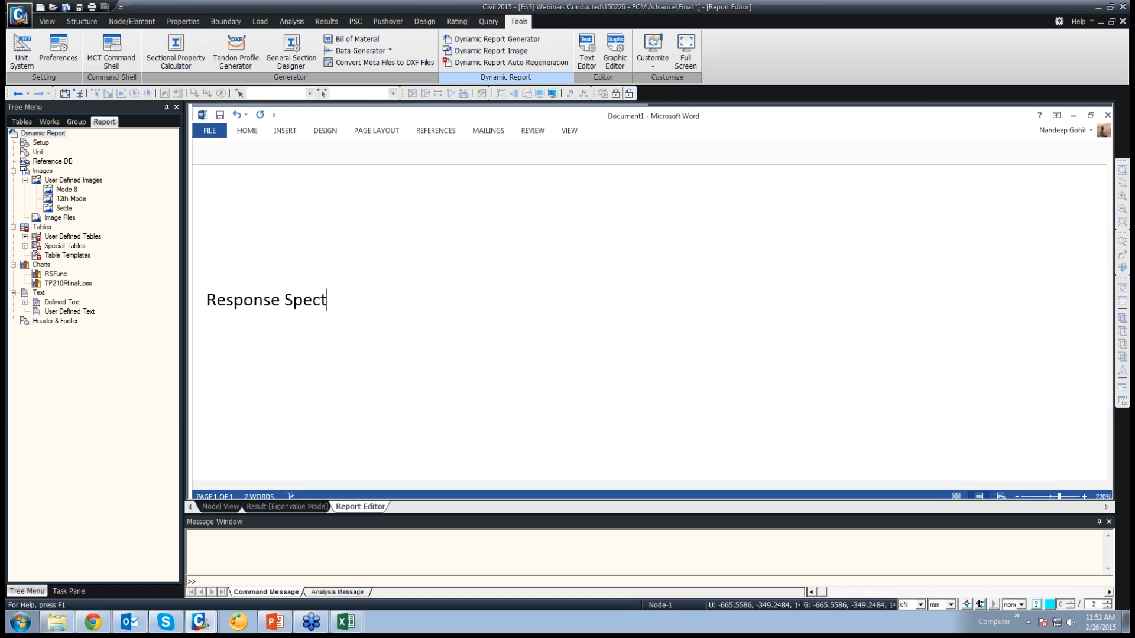
text(rum Funtion)
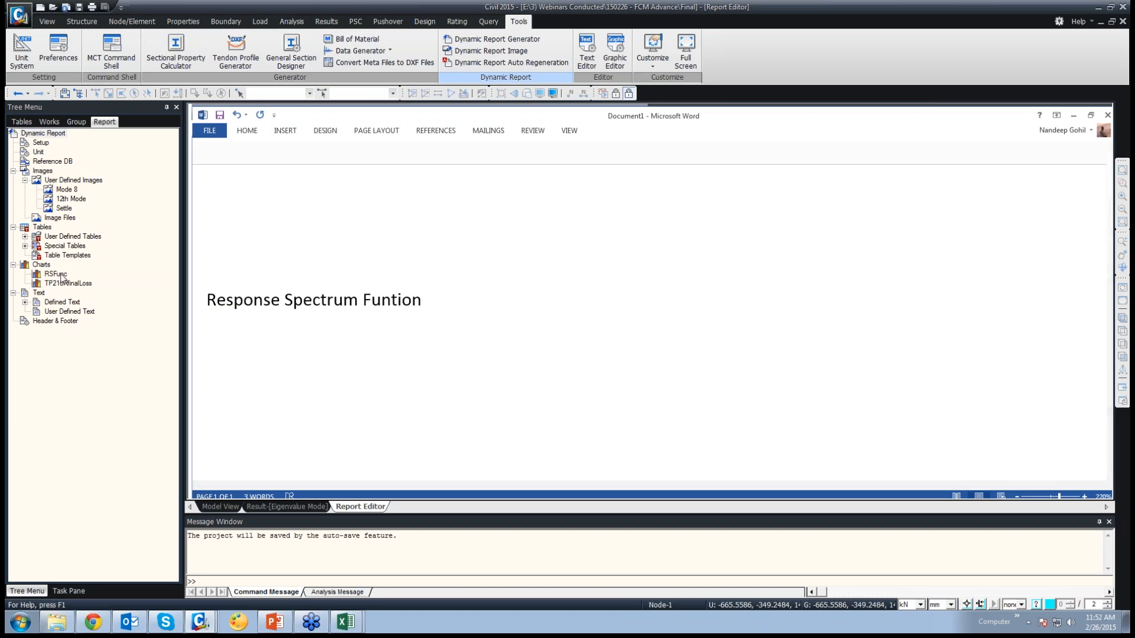
drag(55, 273, 452, 369)
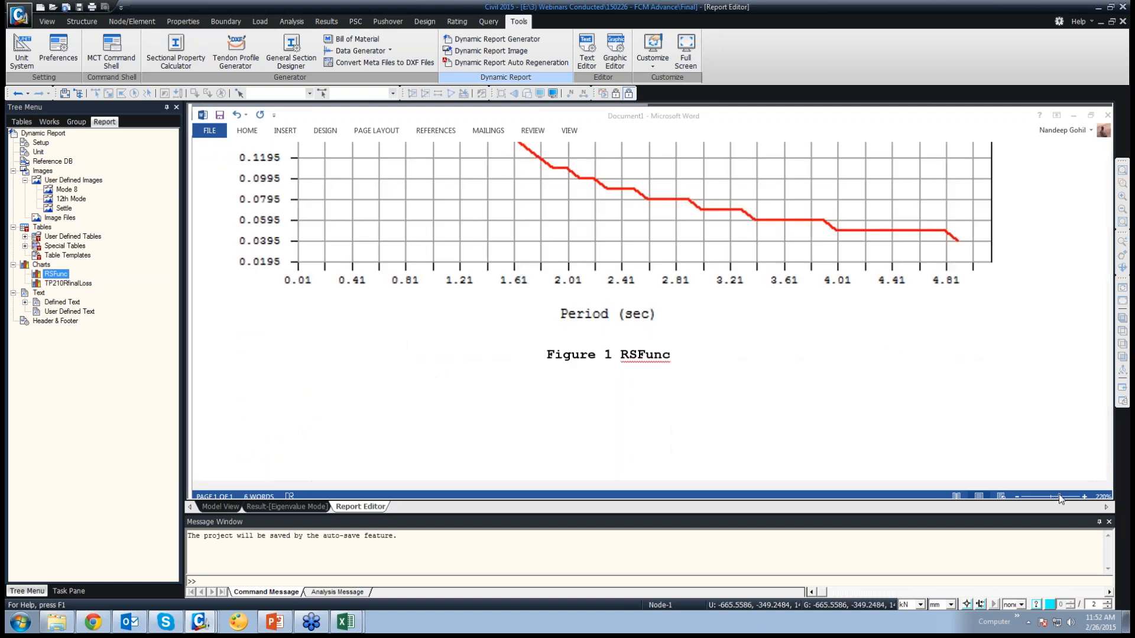
drag(1058, 495, 1042, 497)
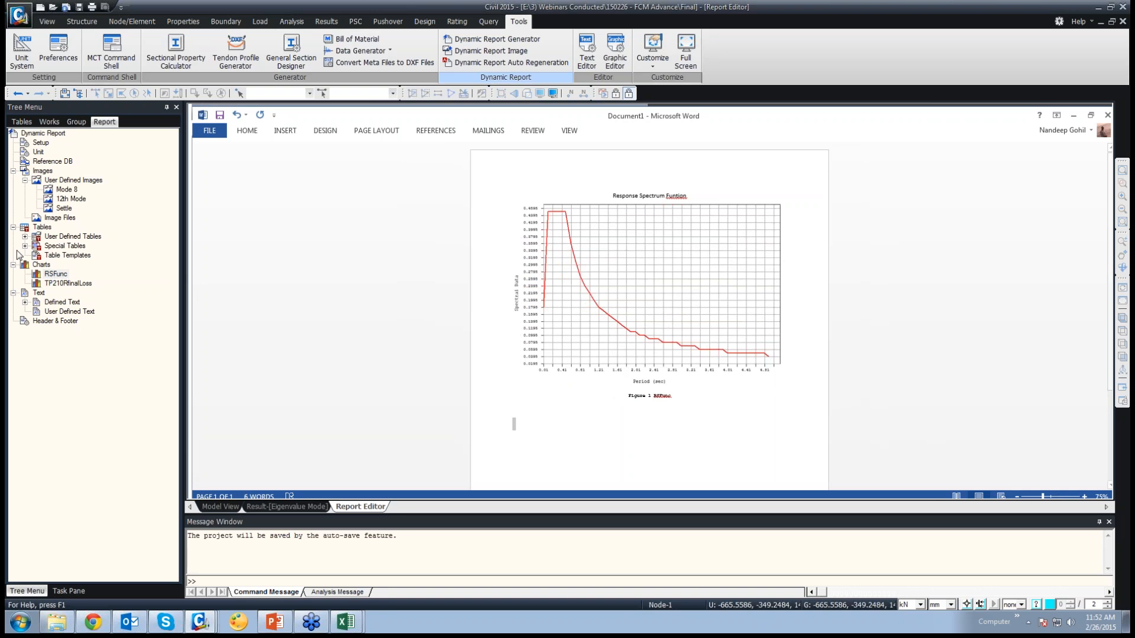
Step: Review the User Defined response spectrum function and its dynamic report chart option, then close both without saving a chart
click(53, 275)
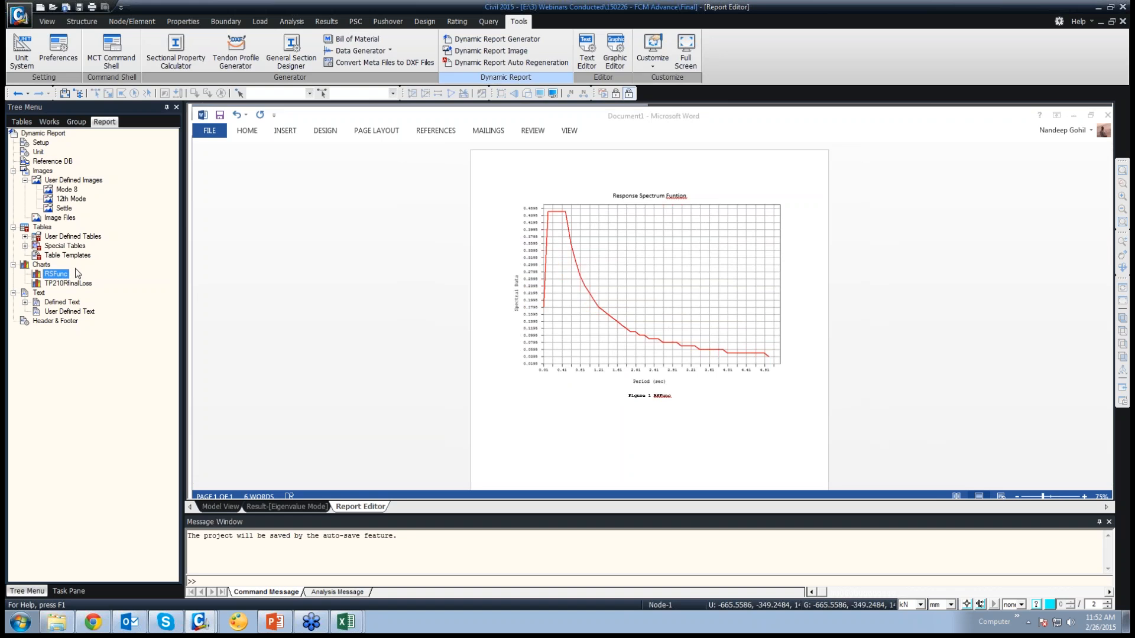
click(49, 122)
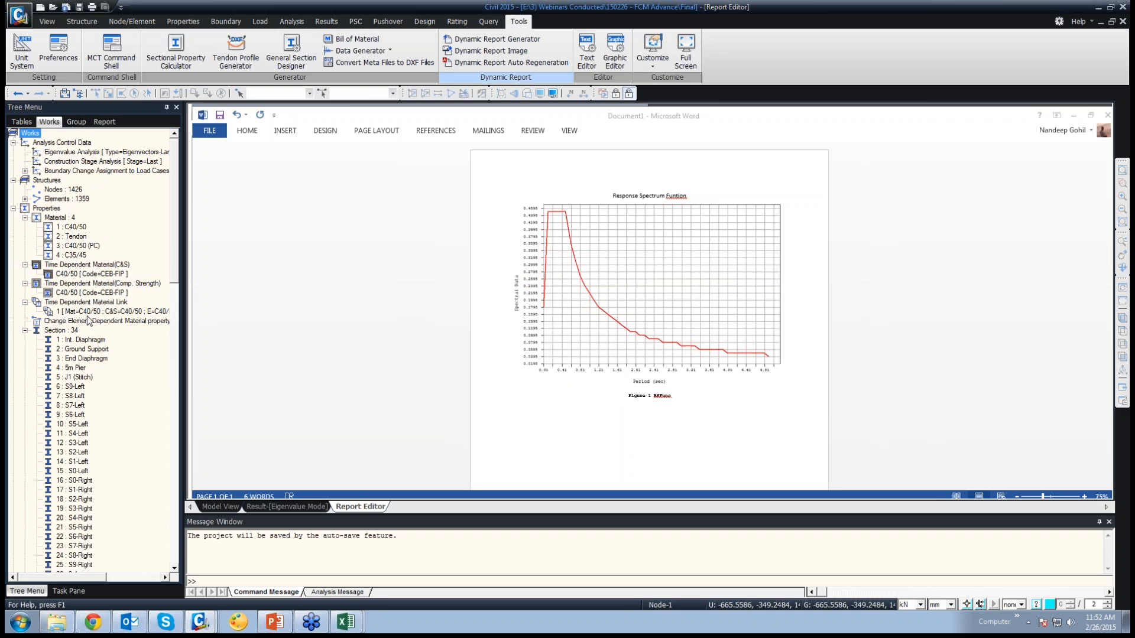
click(13, 208)
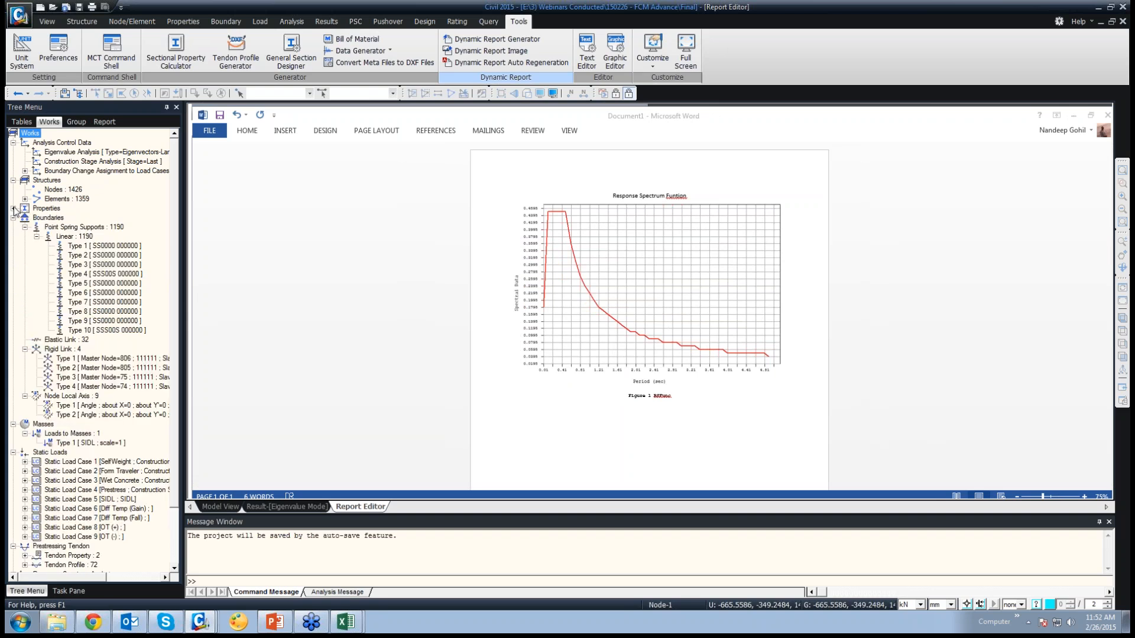
click(13, 218)
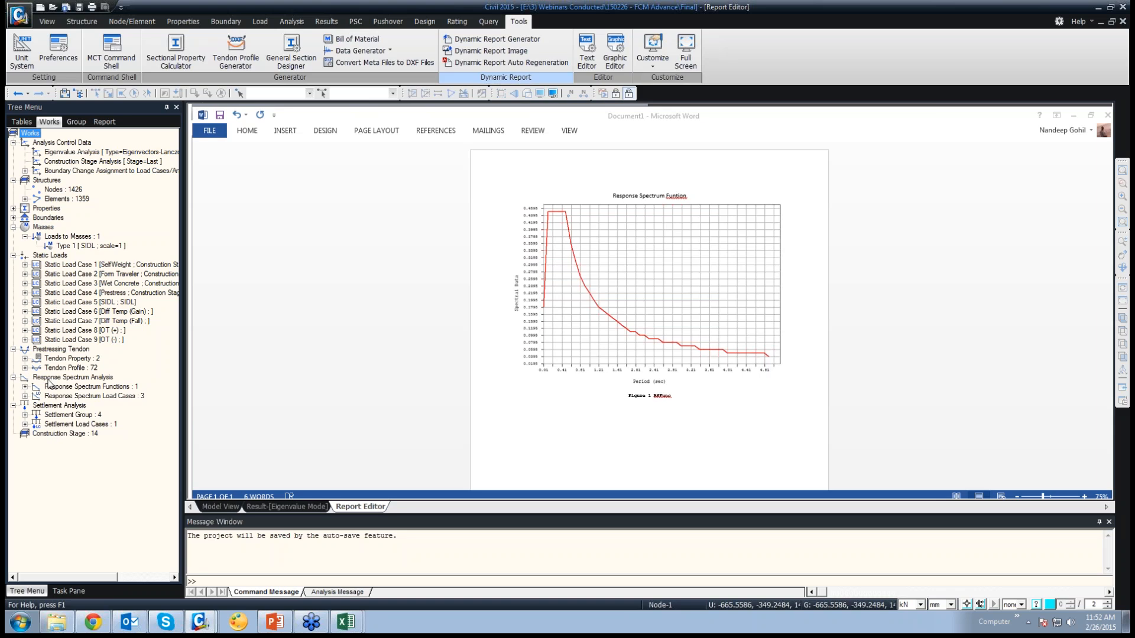
click(24, 387)
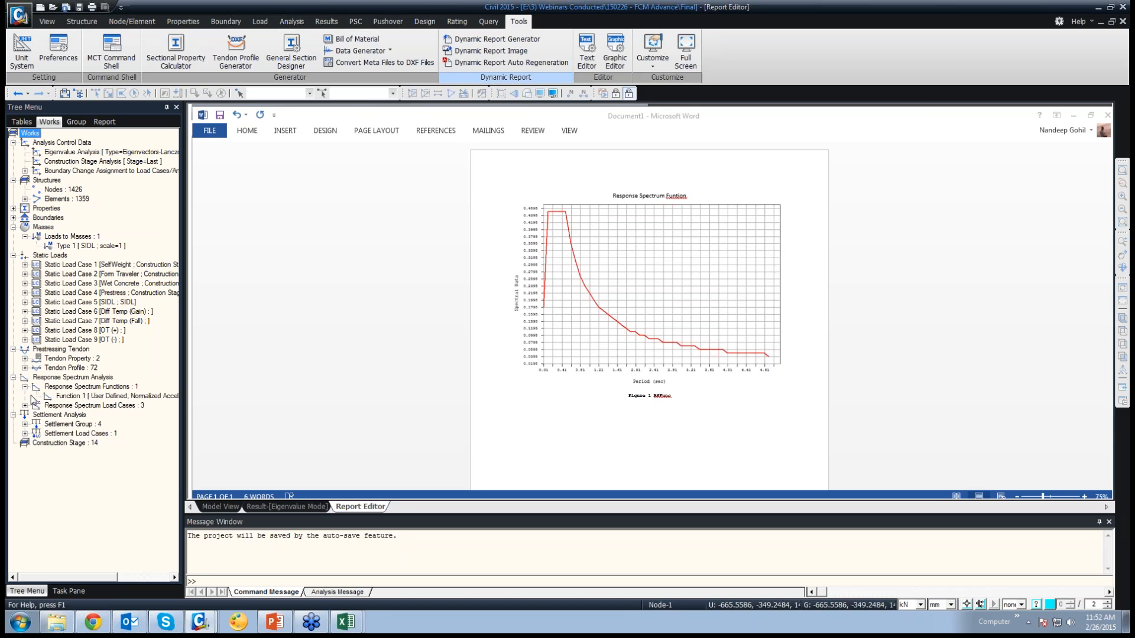
double_click(83, 397)
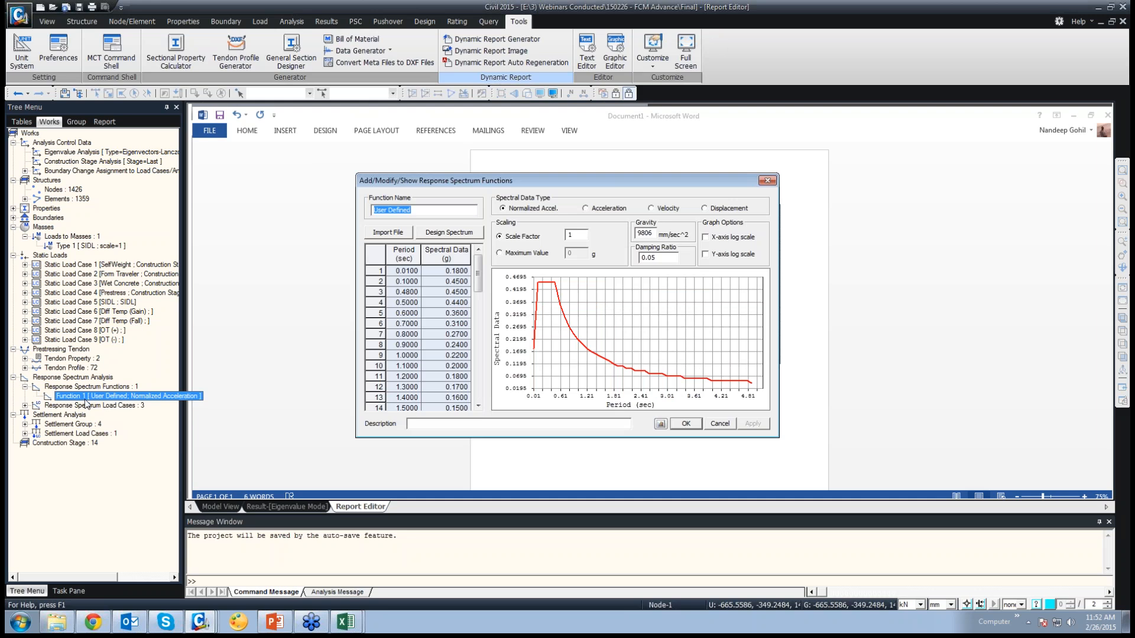
click(660, 424)
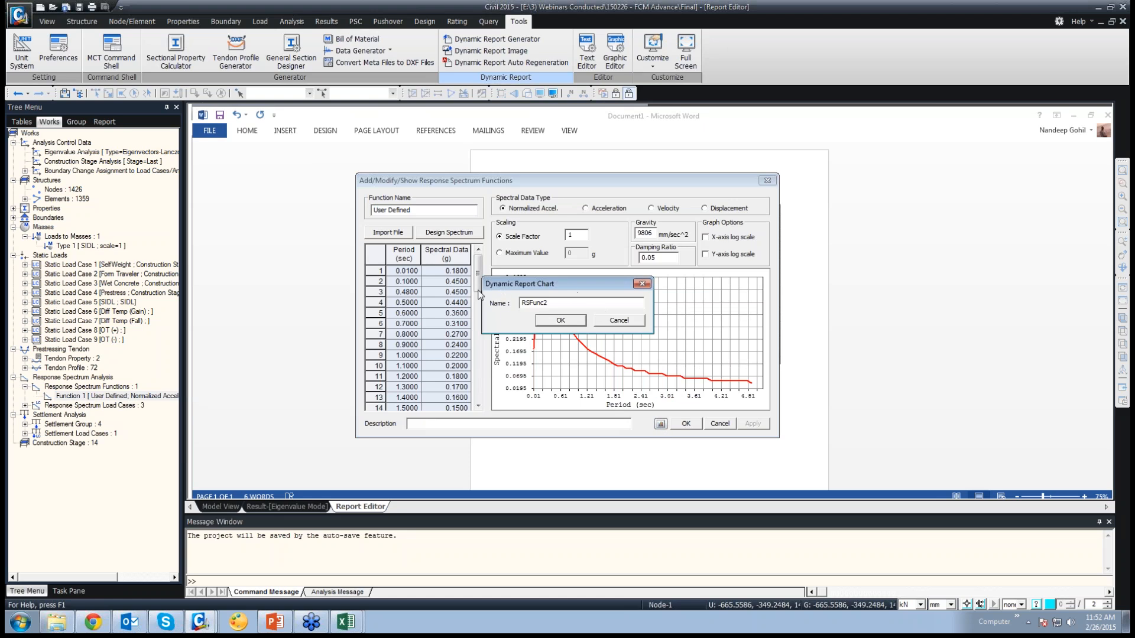
click(618, 321)
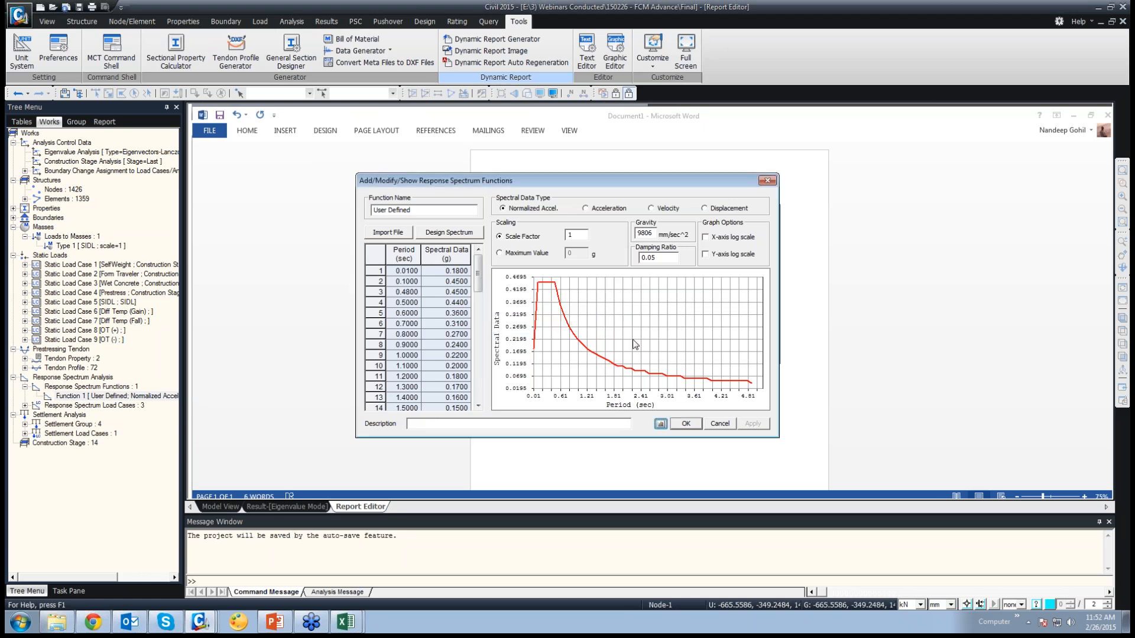
click(726, 425)
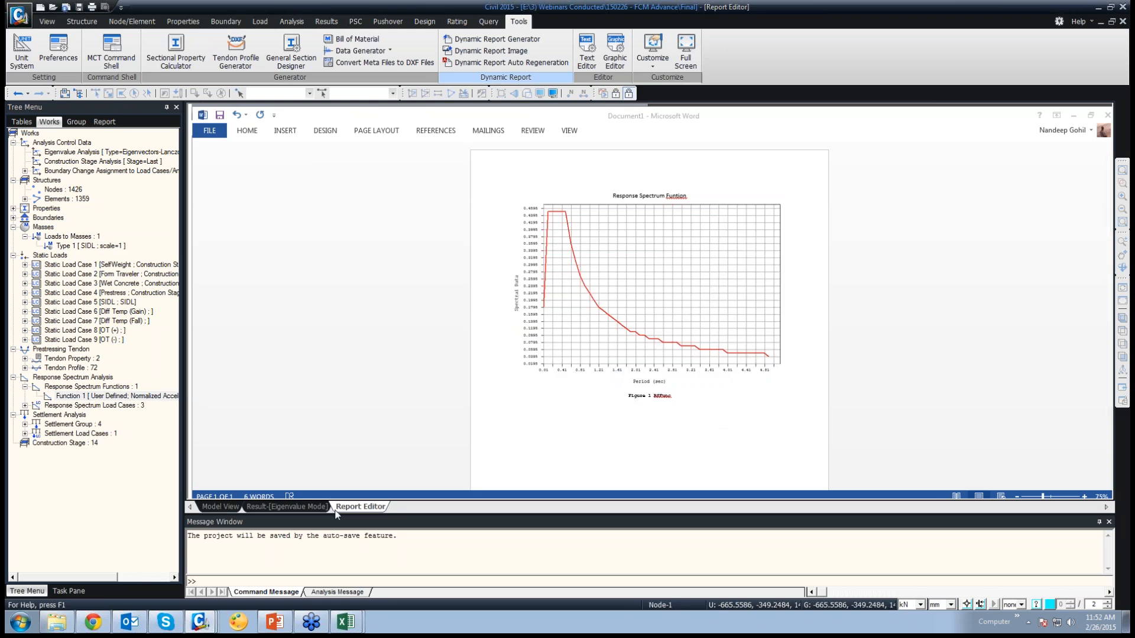
Step: Add the heading "12th Mode" below the chart in the report and insert the saved 12th Mode image under it
click(104, 121)
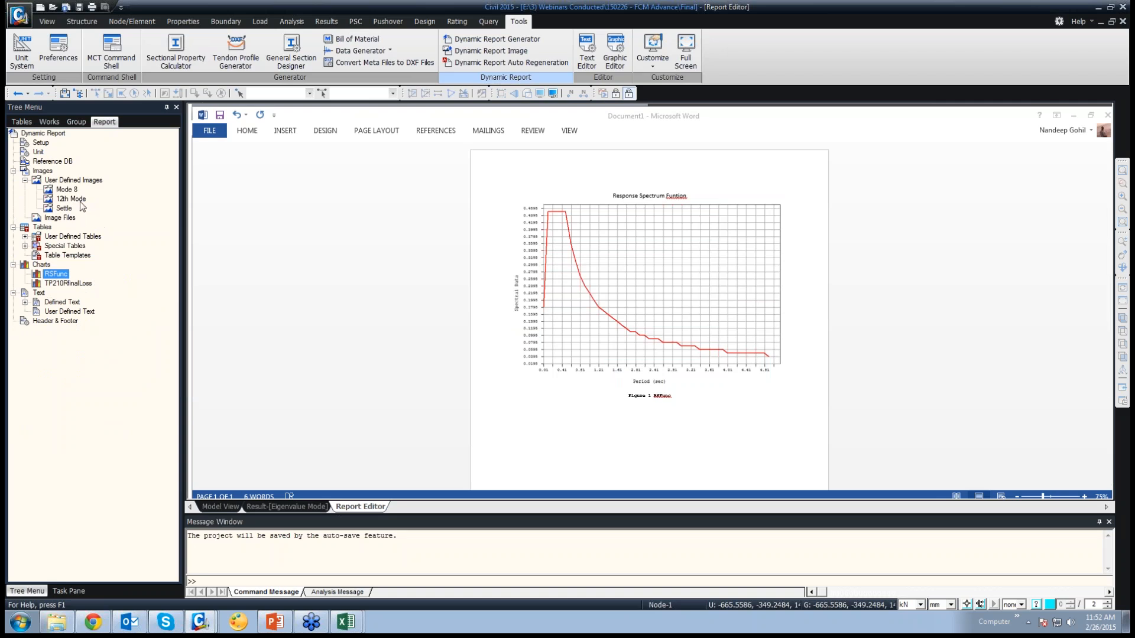
click(747, 427)
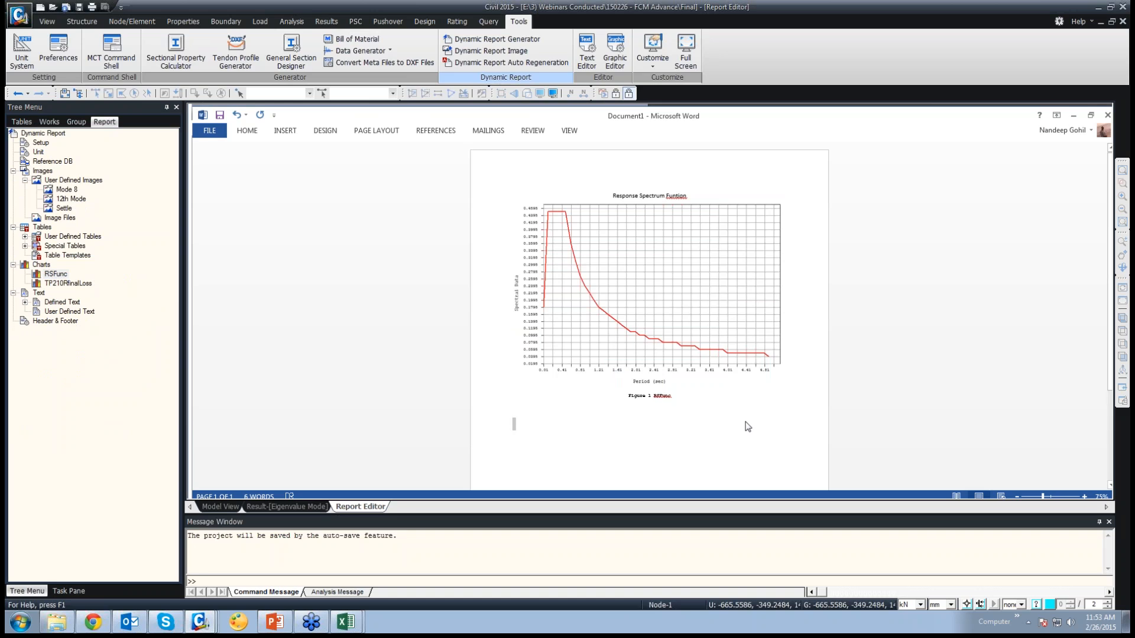
text(12th Mode)
click(70, 199)
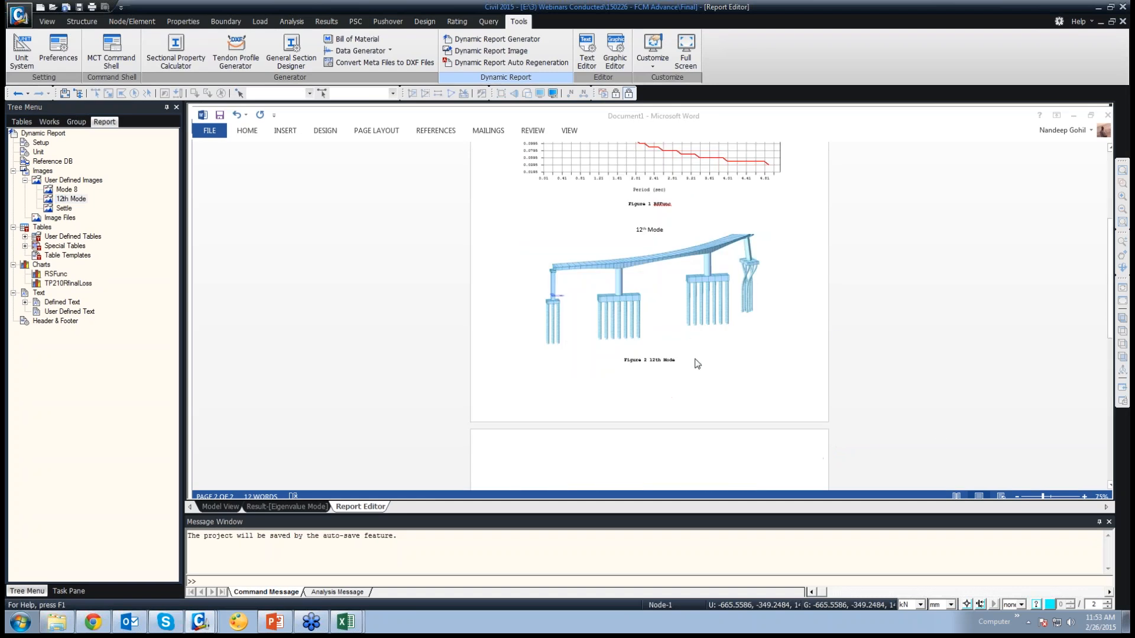
Step: Open the Tendon Time-dependent Loss Graph from the model view and plot tendon TP2-10 R at stage CS10
click(232, 507)
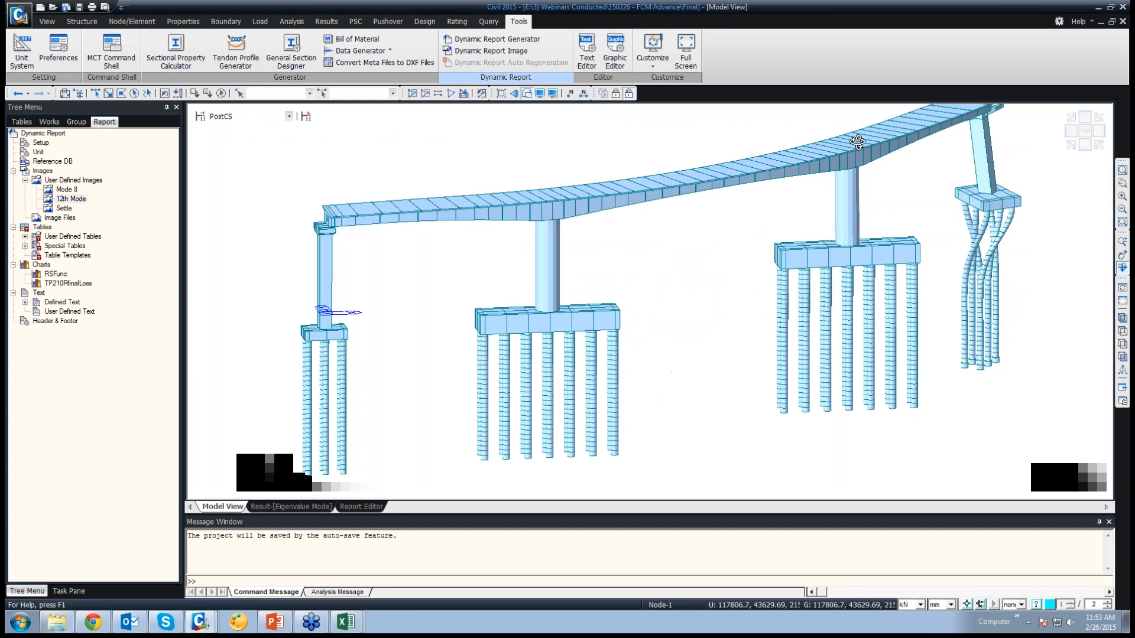
click(333, 22)
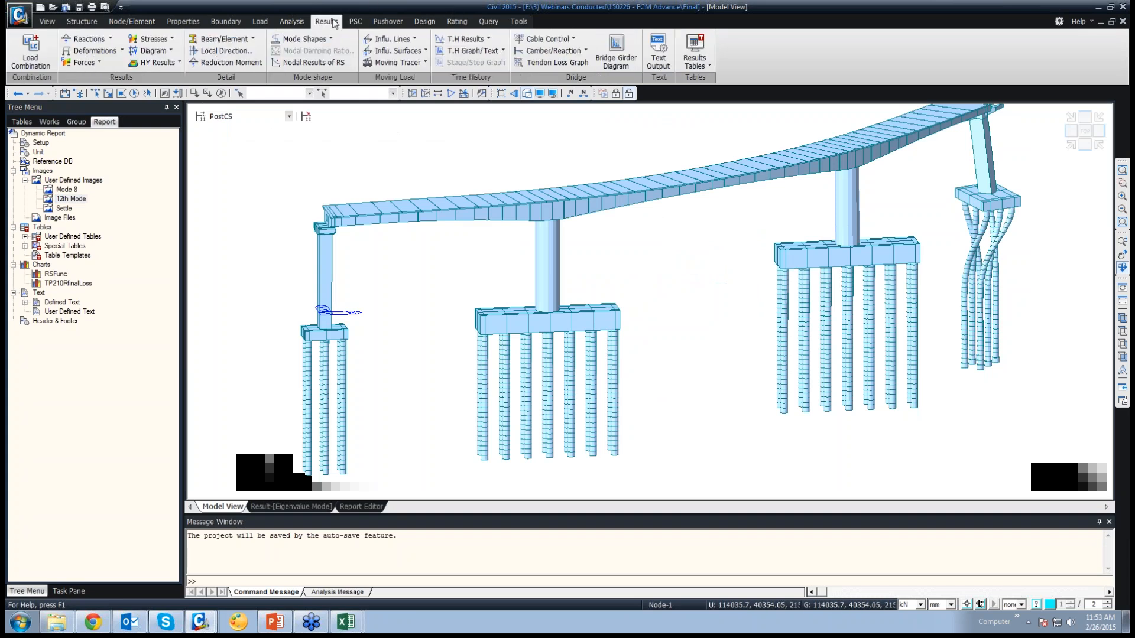
click(575, 63)
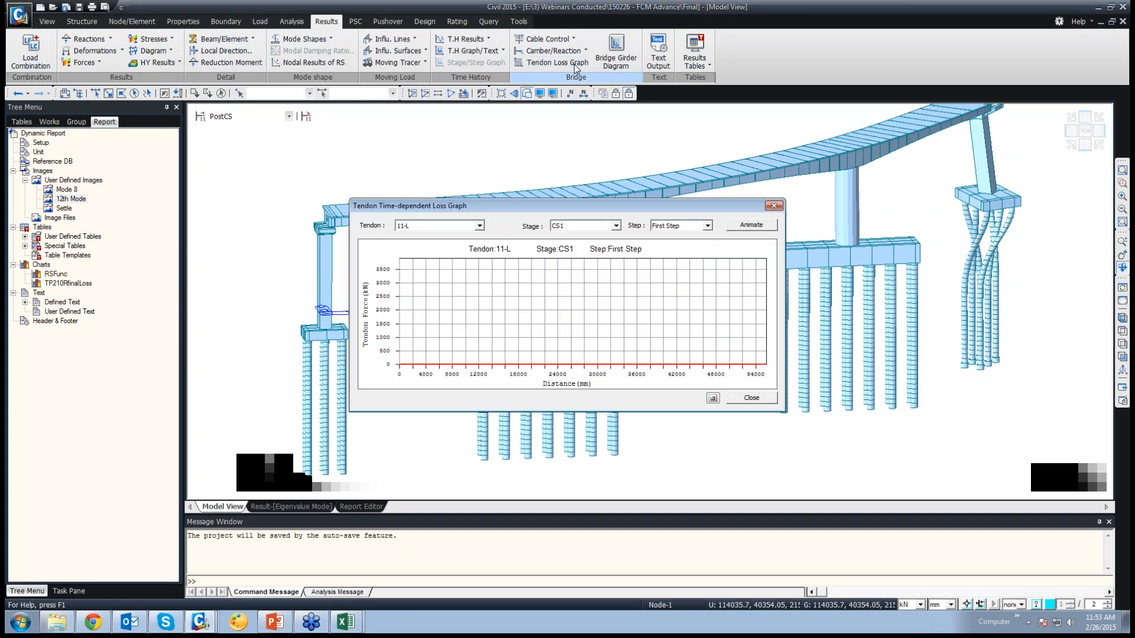
click(480, 226)
scroll(443, 269, down, 5)
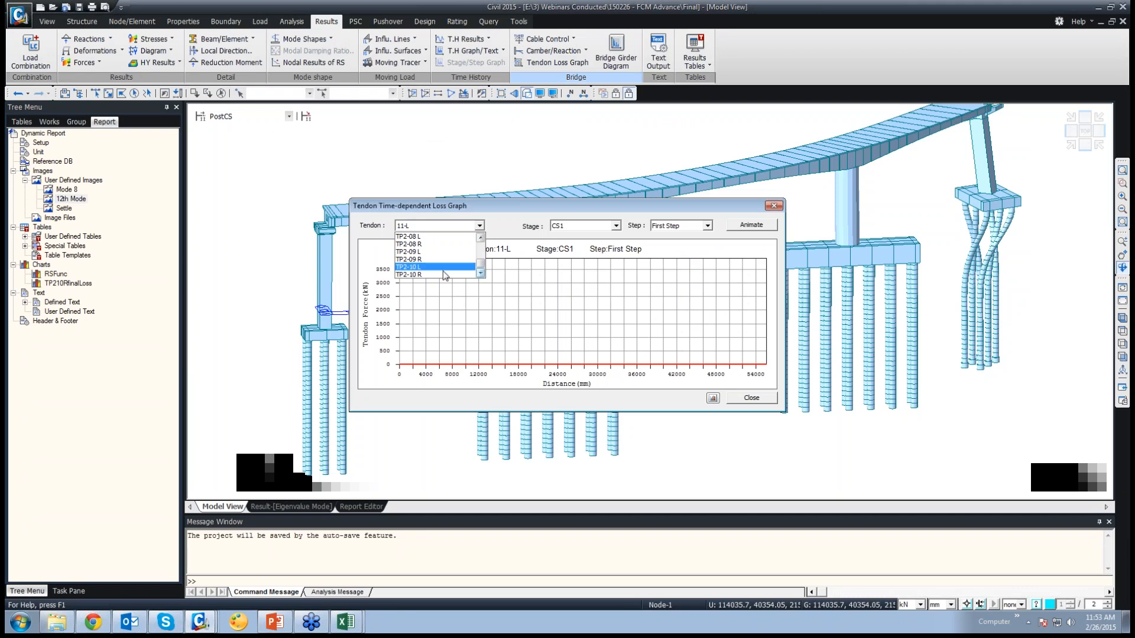
click(443, 274)
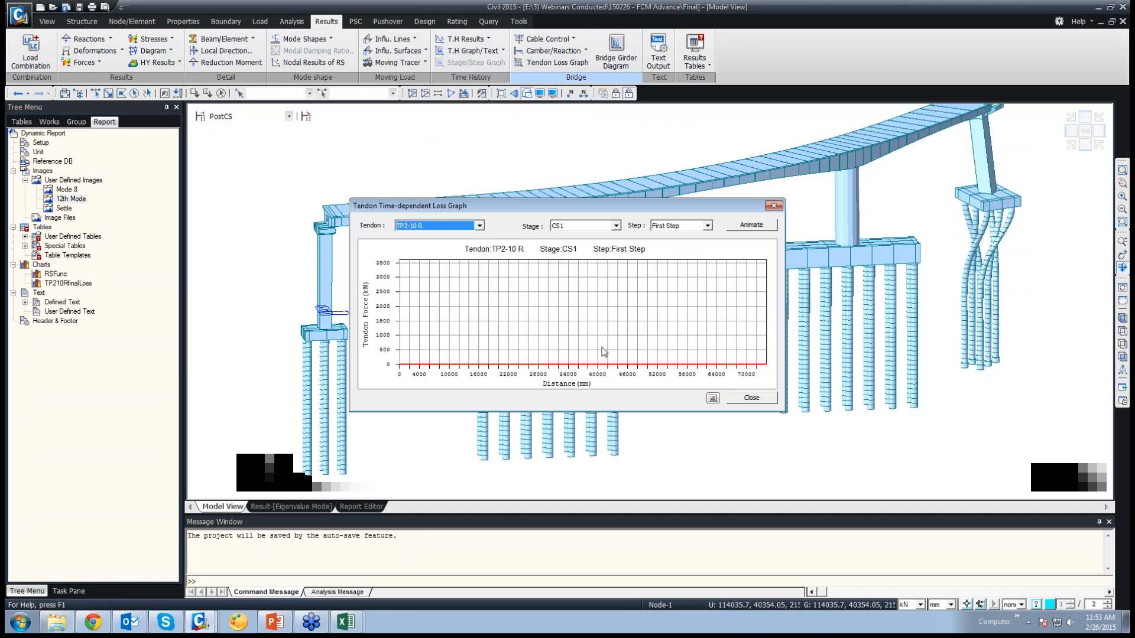
click(616, 226)
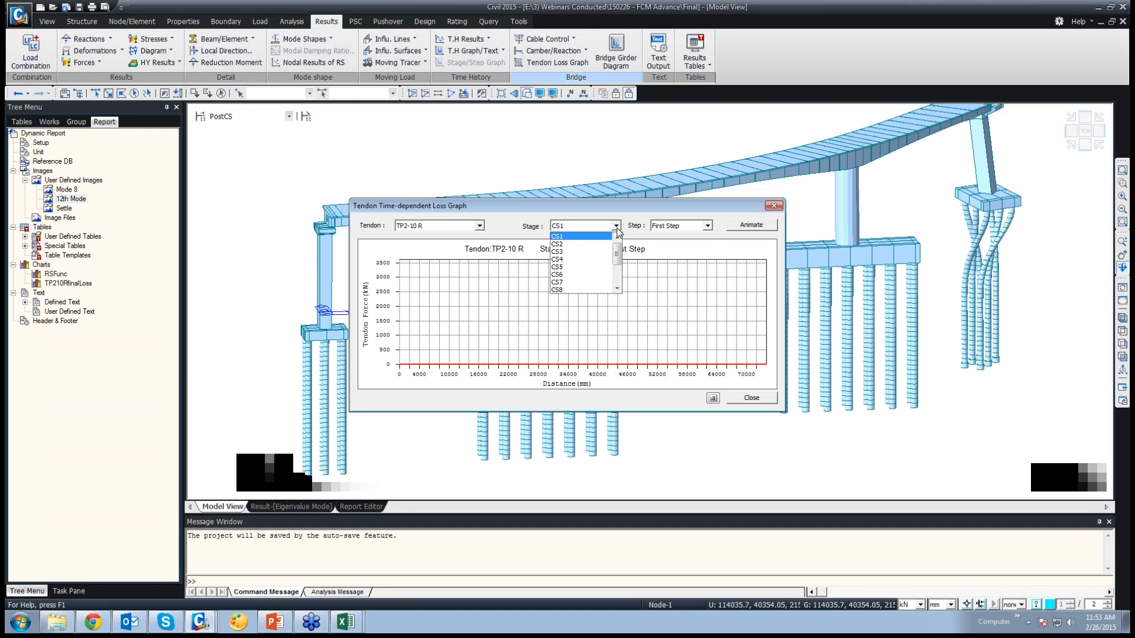
drag(620, 249, 620, 281)
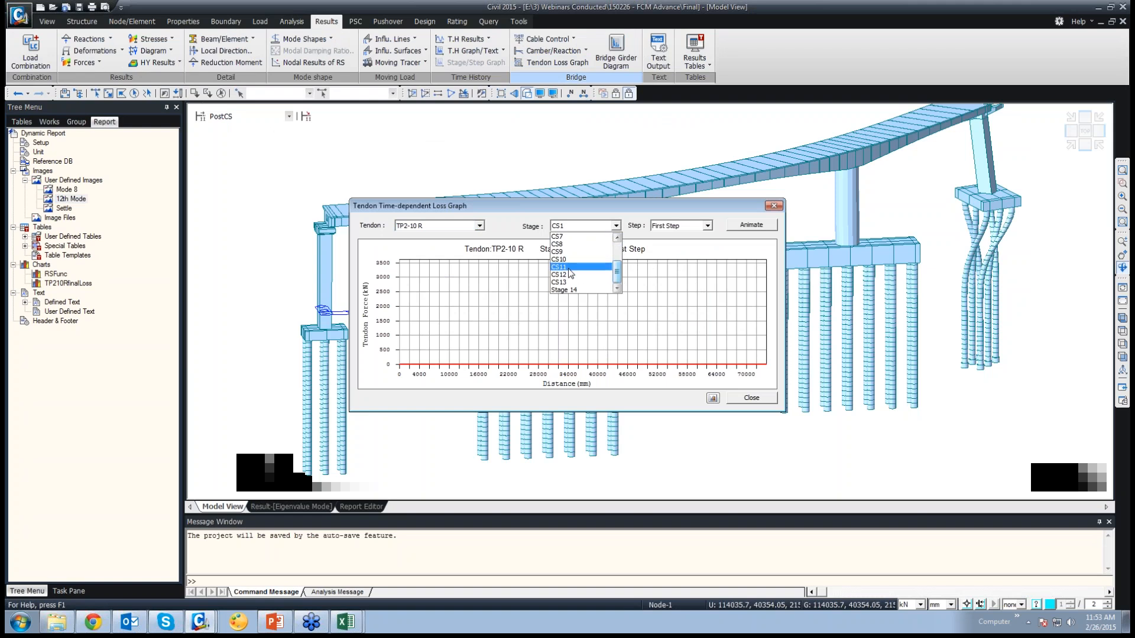
click(566, 260)
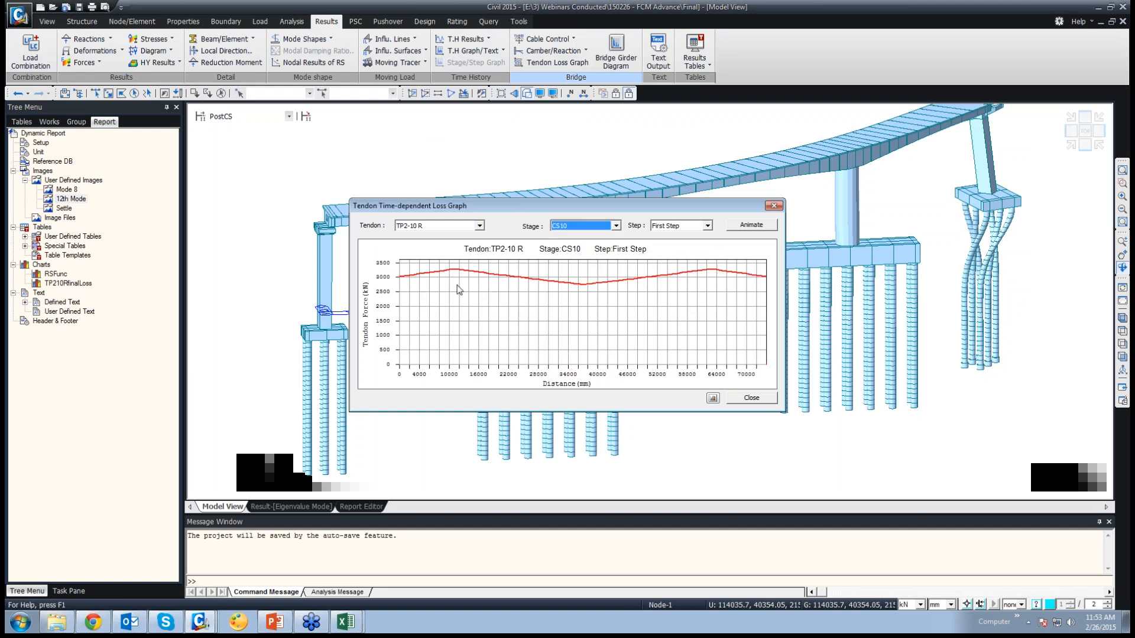
Step: Inspect the tendon force along TP2-10 R through stages CS10 to Stage 14, ending at the last step, and close the graph
mouse_move(449, 274)
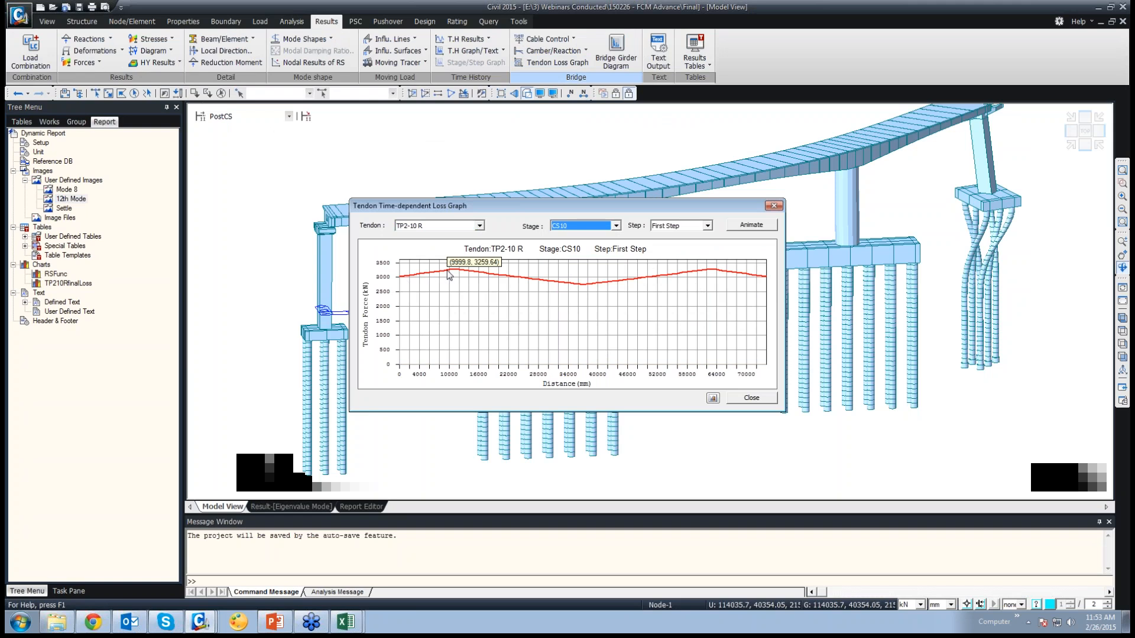
key(Down)
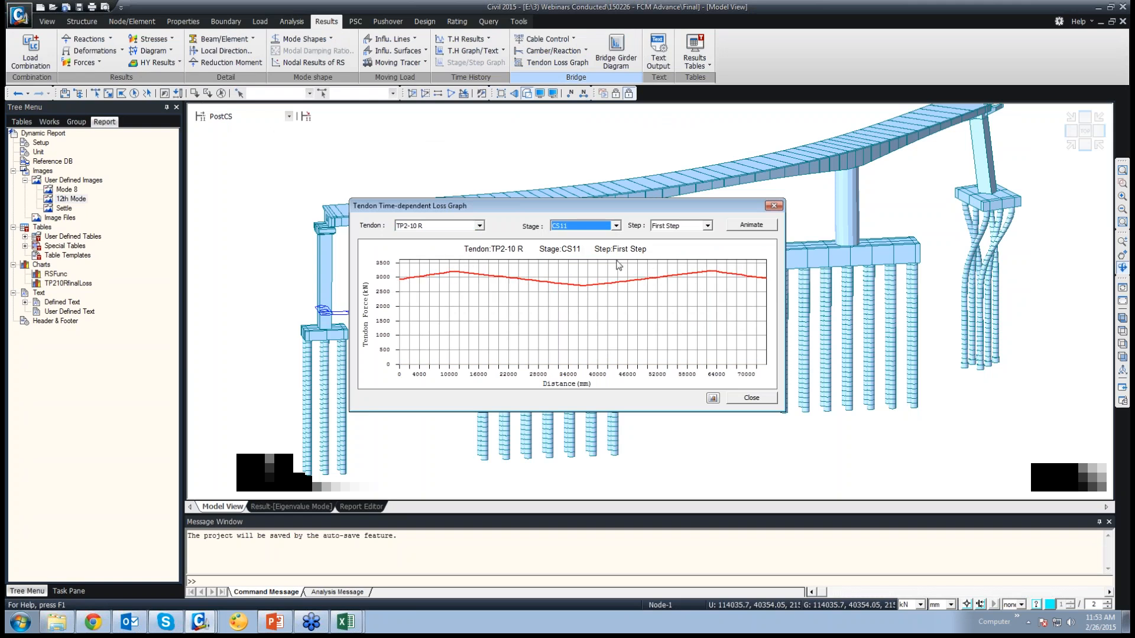
key(Down)
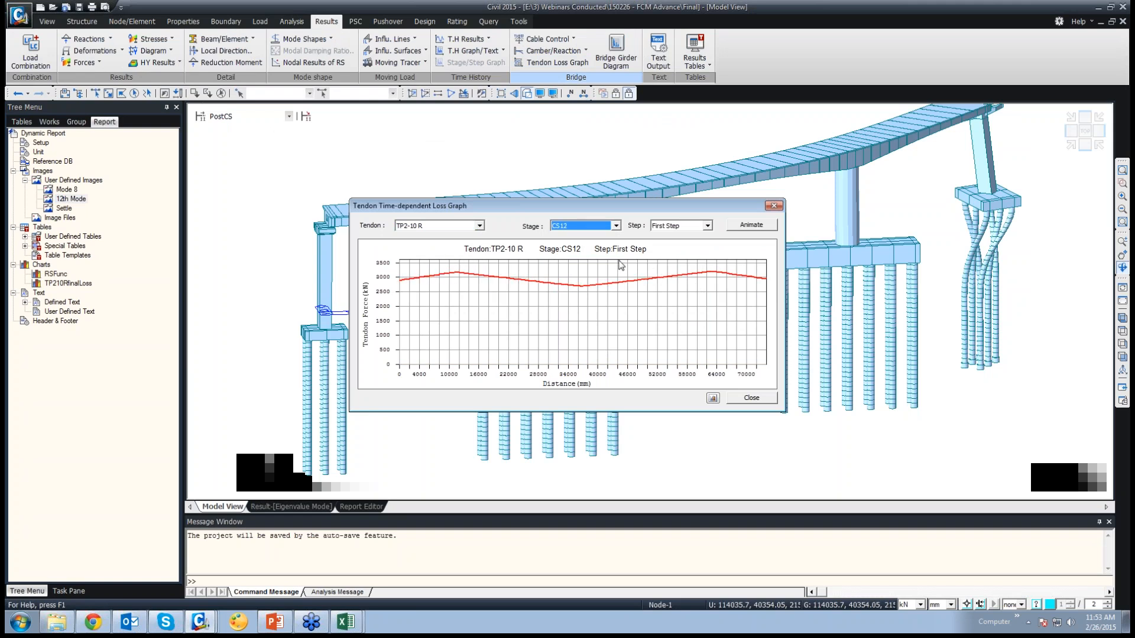
key(Down)
key(Down)
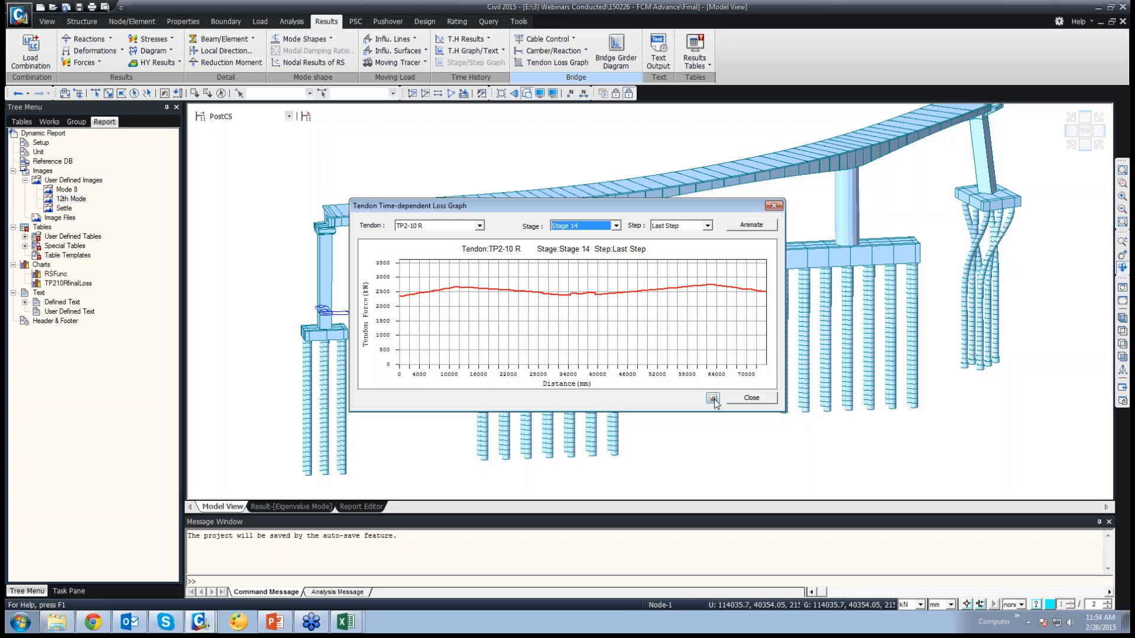
click(751, 398)
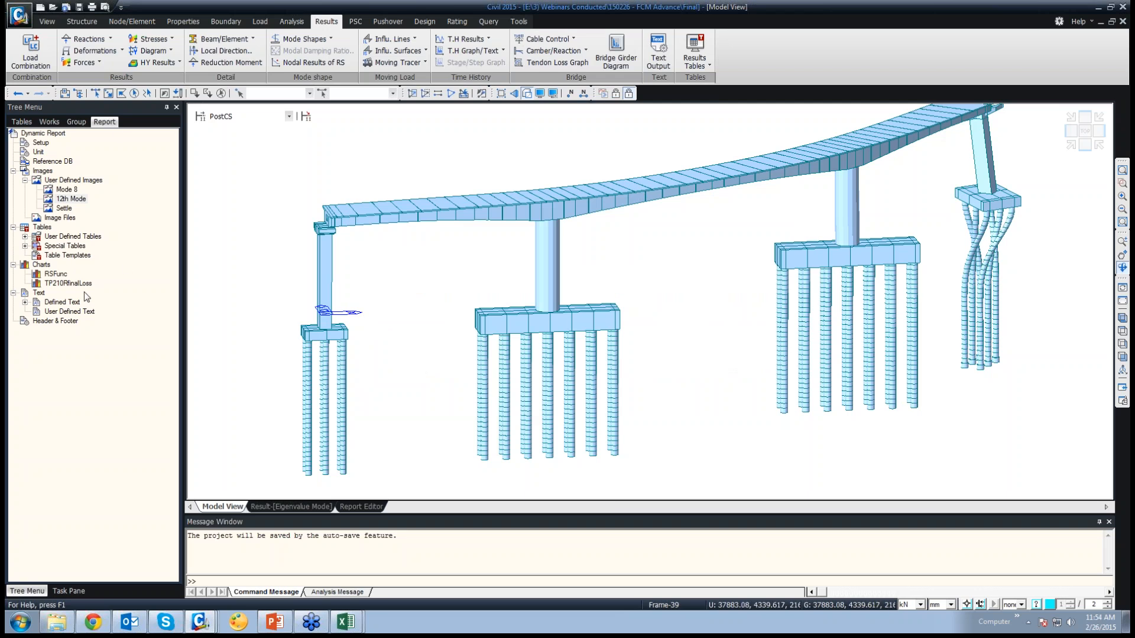
Step: Add the heading "Tendon Loass TP2 10 R" on the report's second page and insert the TP210RfinalLoss chart beneath it
click(361, 506)
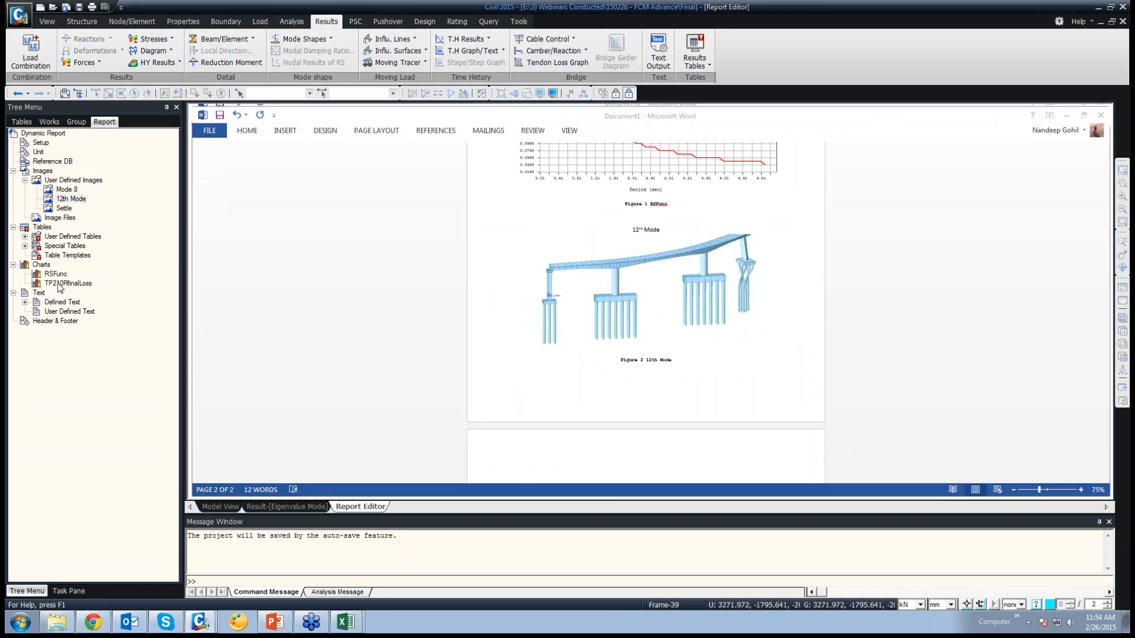
click(674, 459)
scroll(678, 449, down, 3)
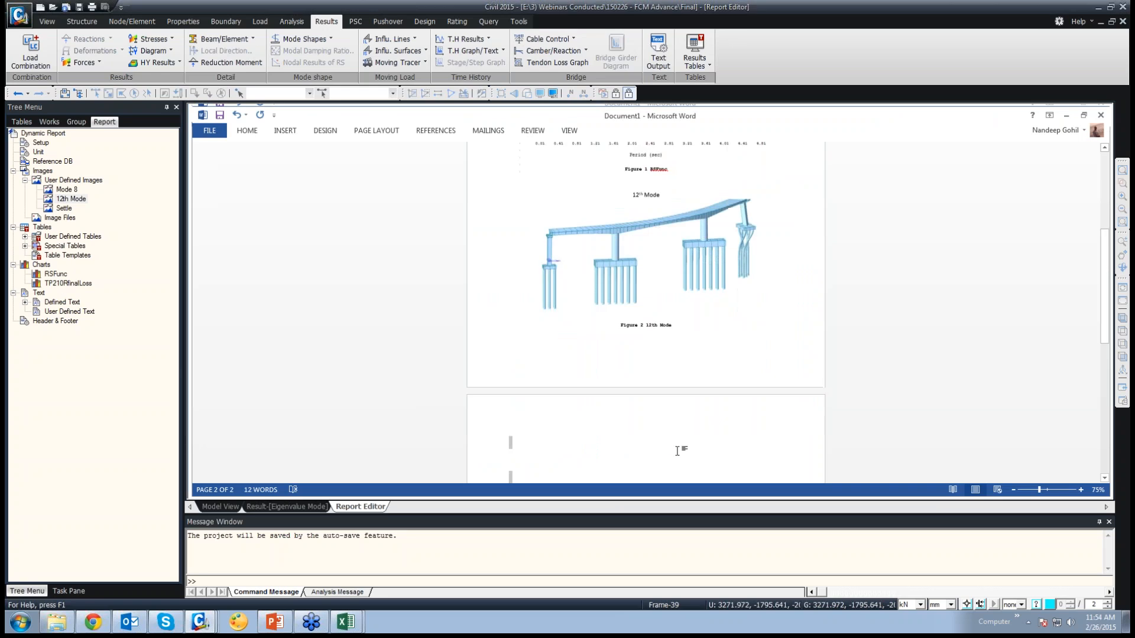
text(Tendon Loass TP2 10 R)
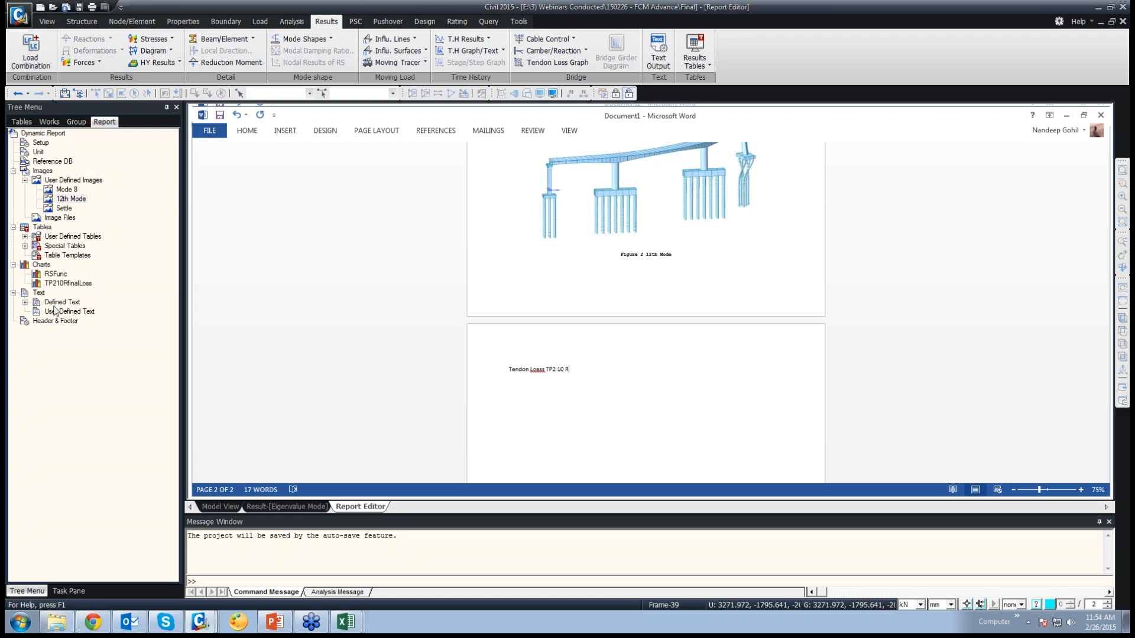
drag(56, 285, 552, 423)
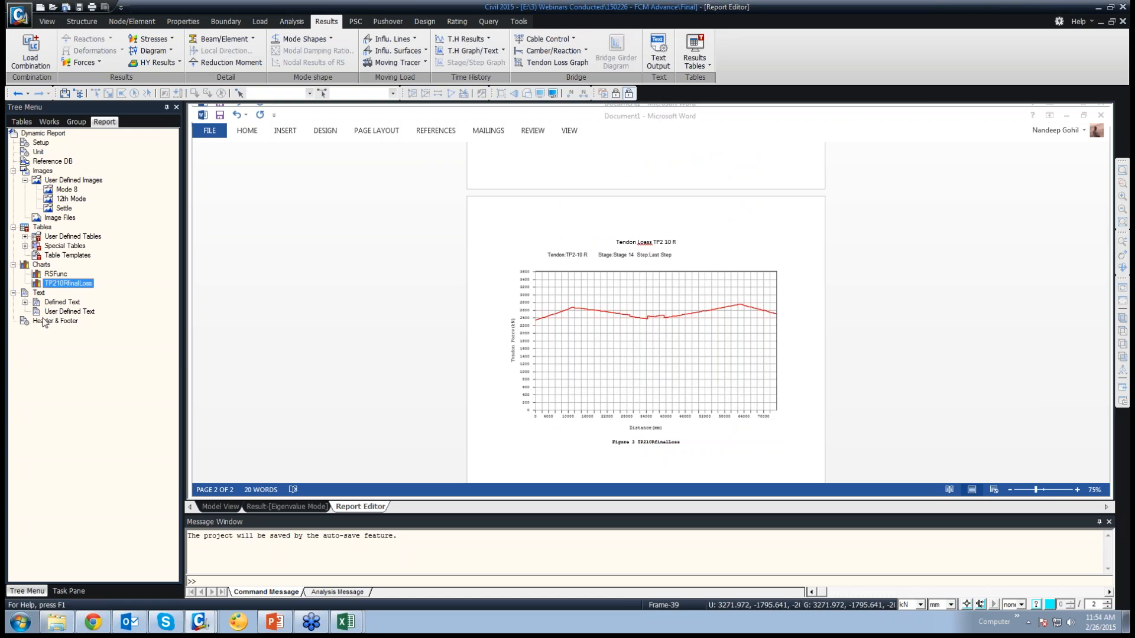
Step: Insert the section summary table of section 1, Int. Diaphragm, below the tendon loss chart in the report
click(25, 247)
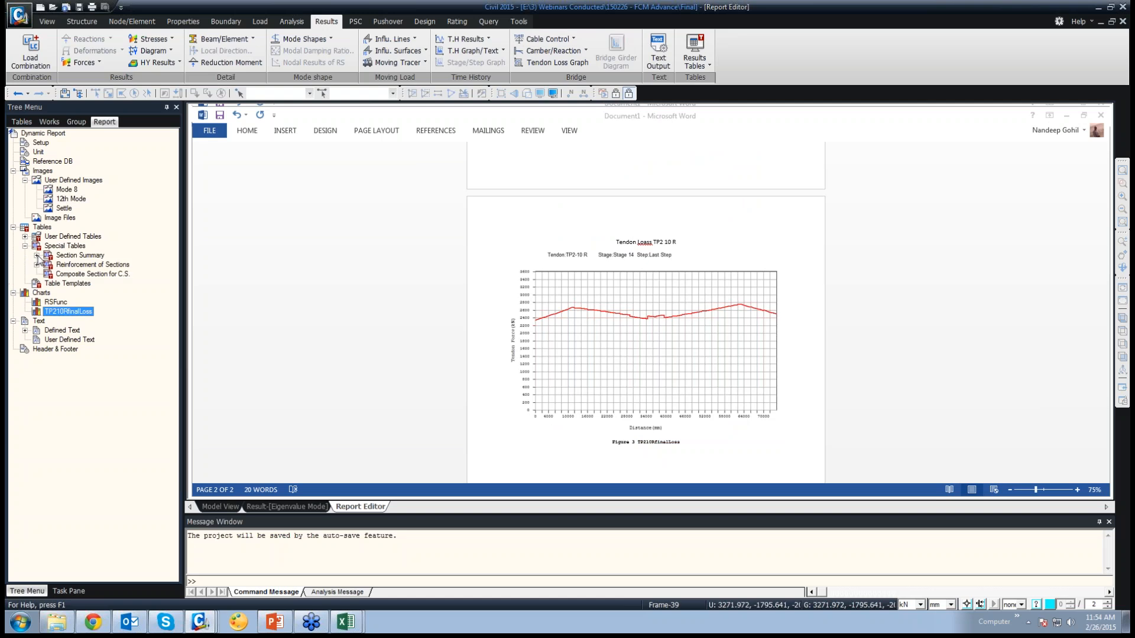
click(36, 255)
scroll(126, 318, down, 1)
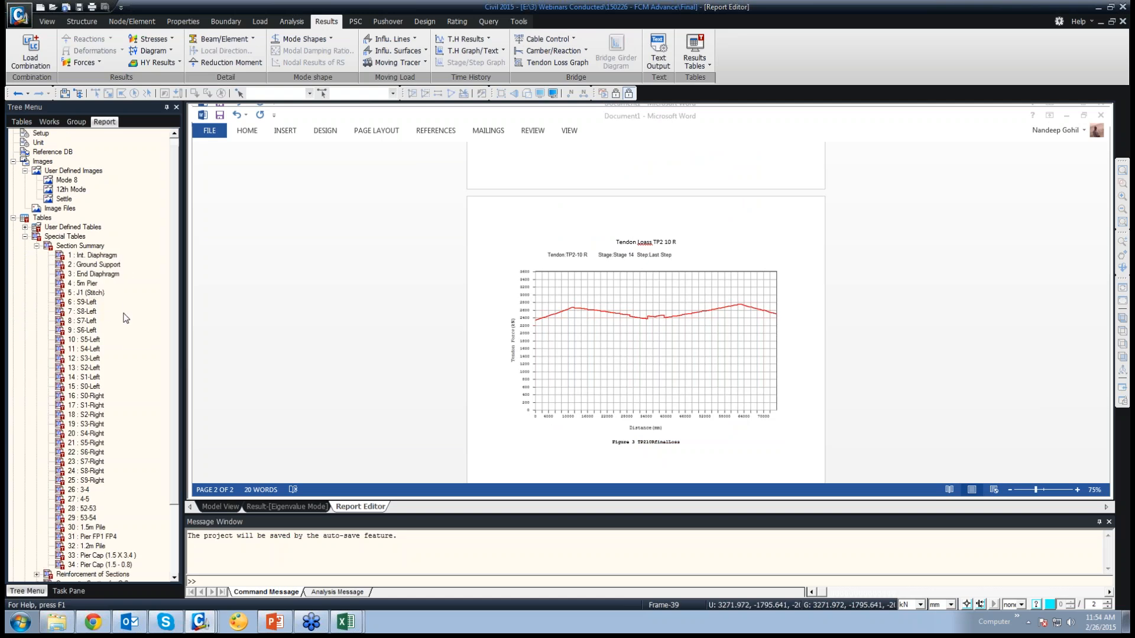
scroll(126, 318, down, 1)
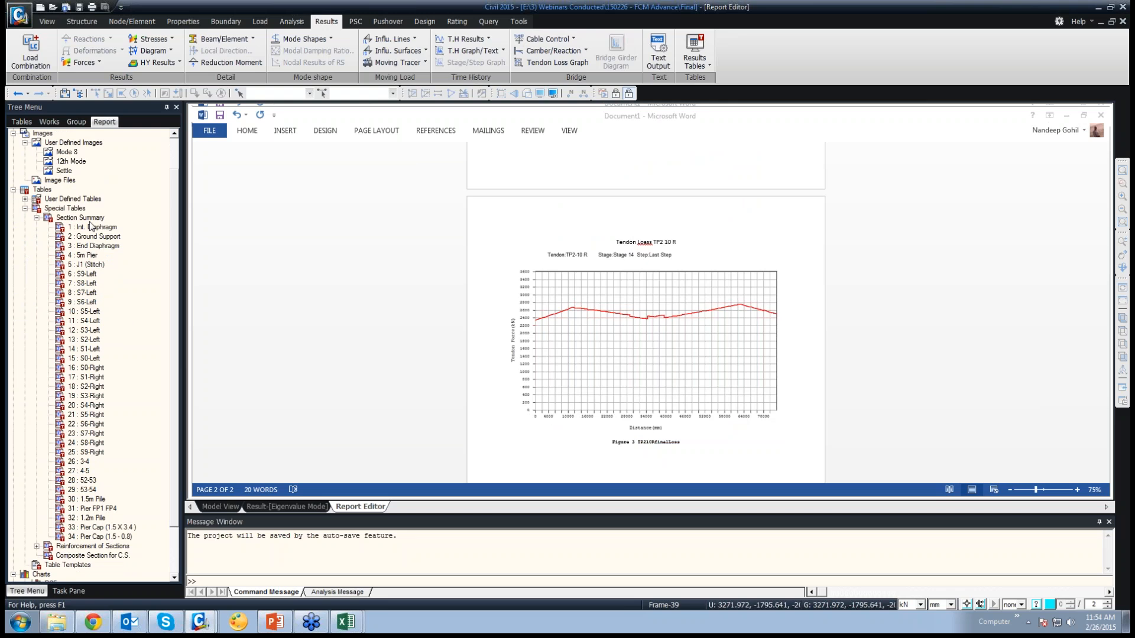
drag(92, 227, 653, 454)
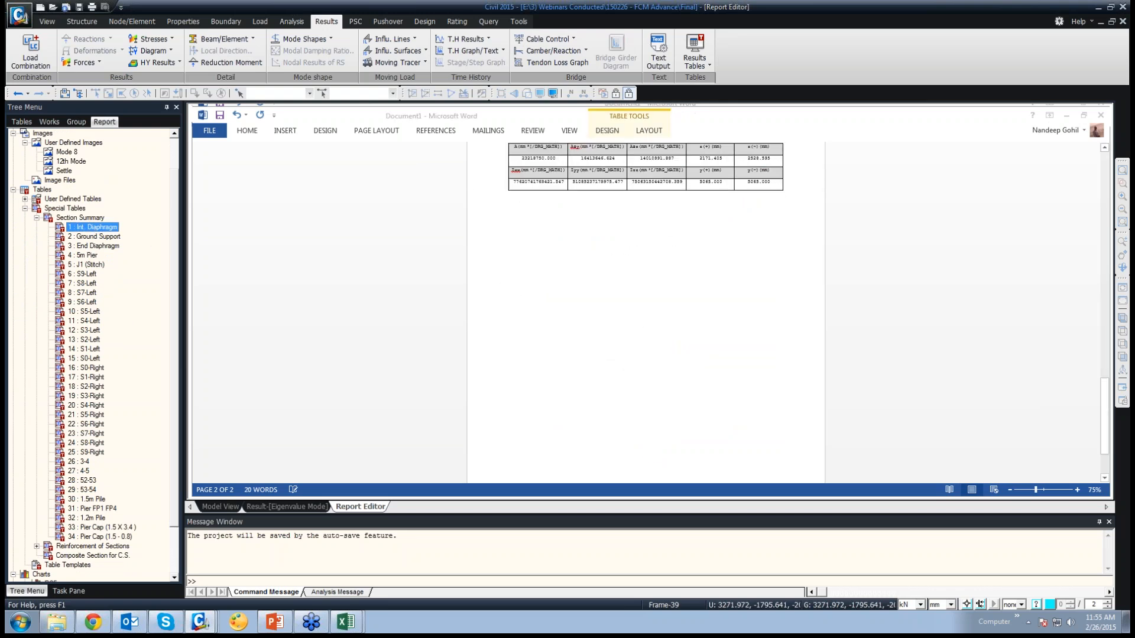
scroll(652, 408, down, 1)
click(654, 408)
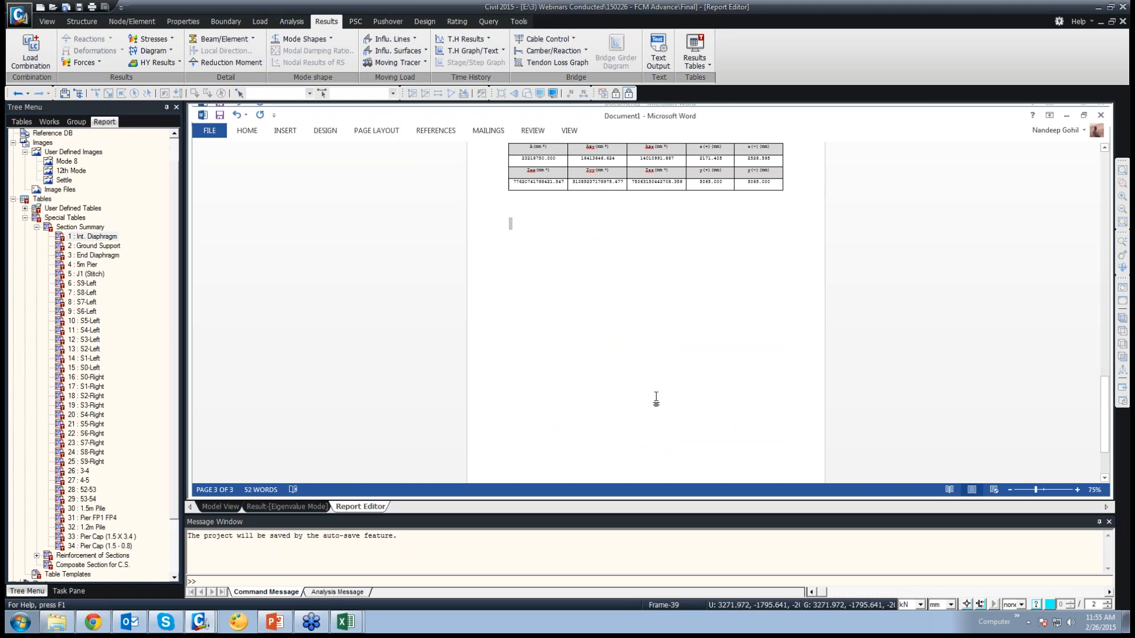
Step: Examine the Int. Diaphragm section table and the tendon loss chart and 12th Mode image above it in the report
scroll(655, 399, up, 3)
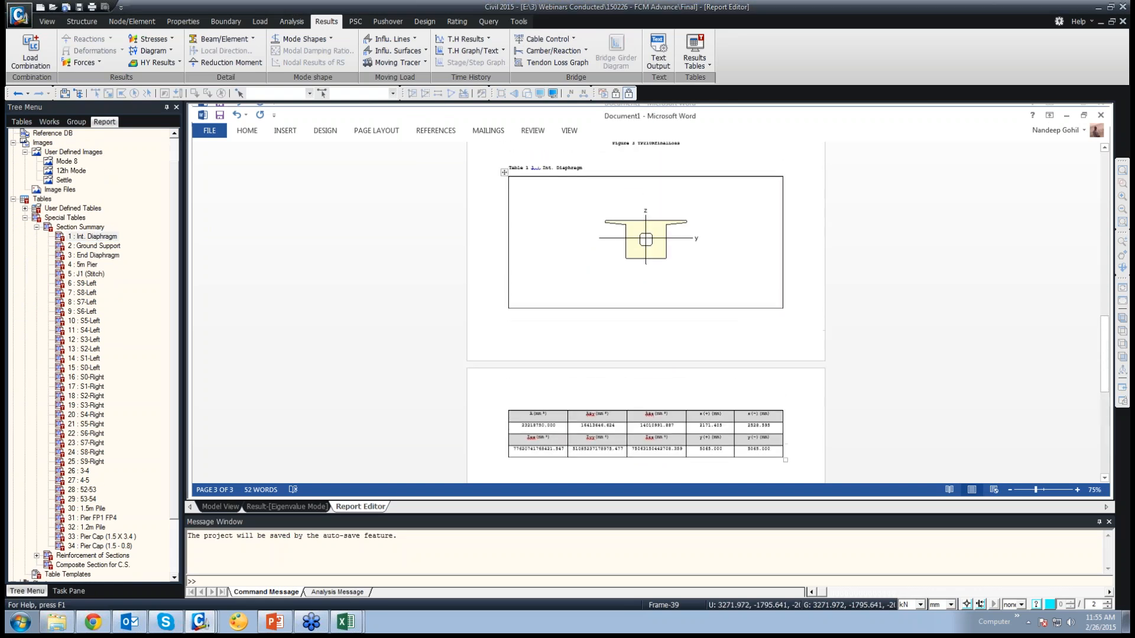
scroll(646, 312, up, 5)
scroll(648, 384, down, 5)
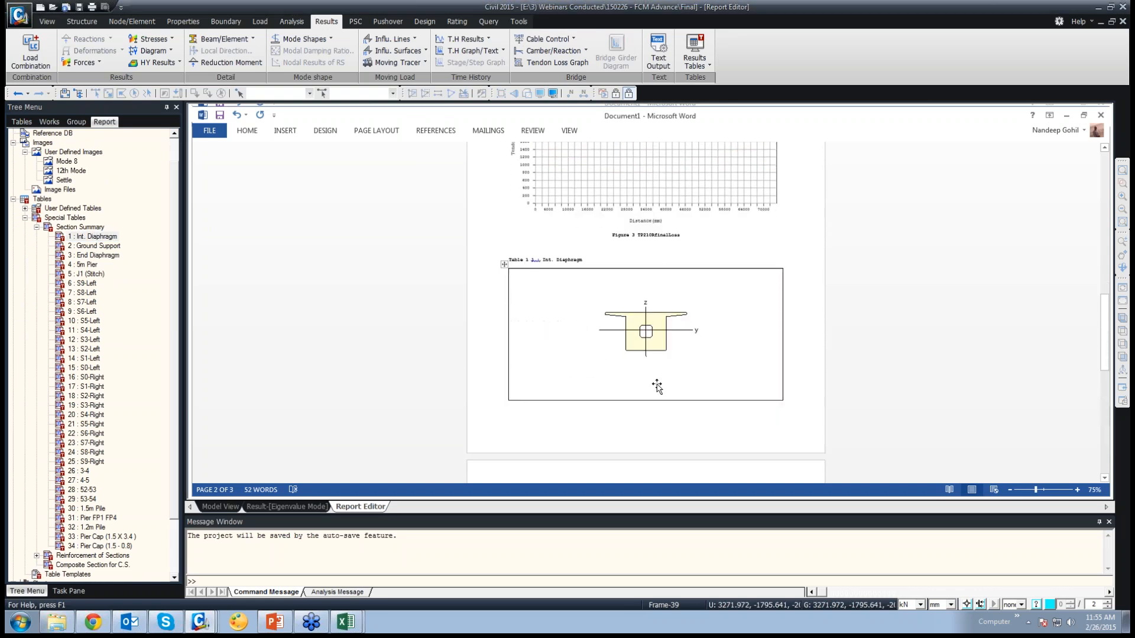
scroll(632, 357, down, 2)
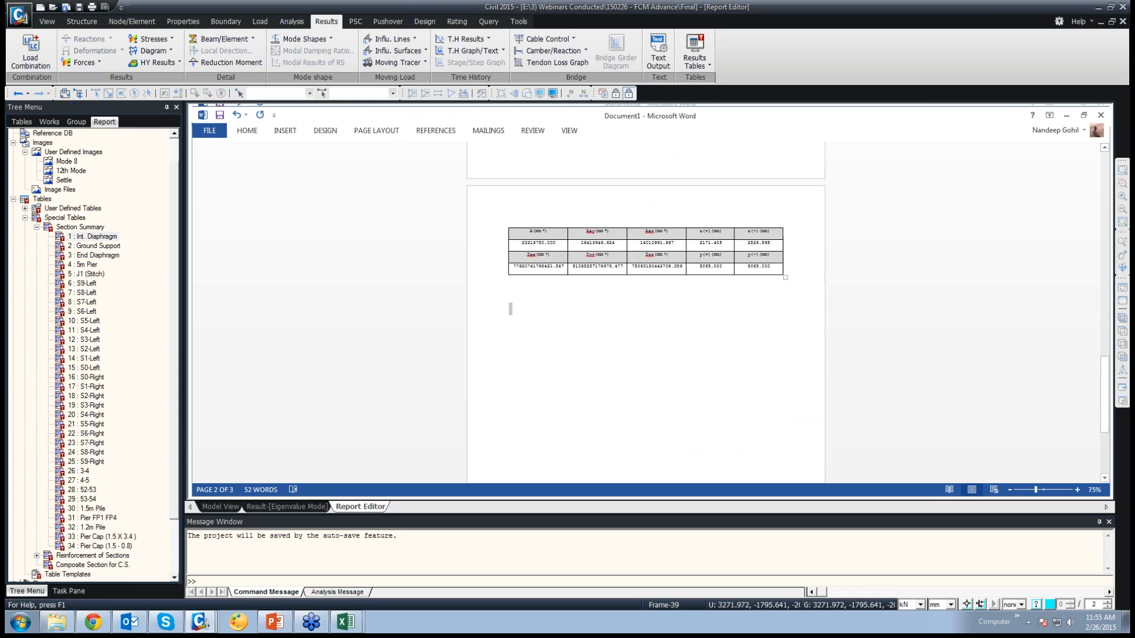
scroll(591, 367, down, 1)
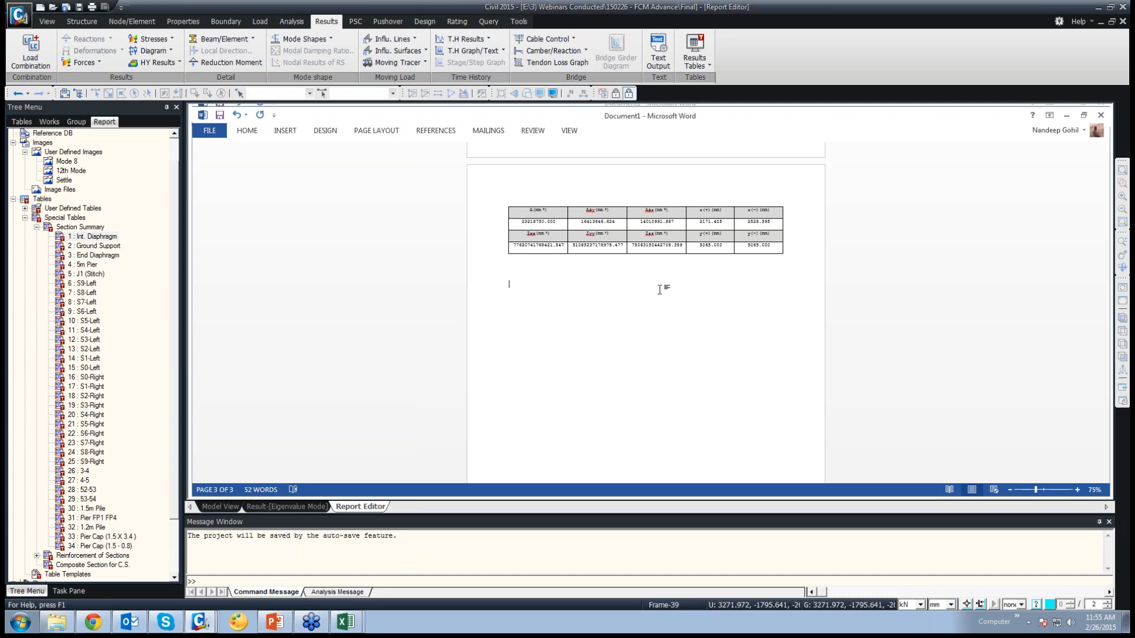
scroll(678, 335, up, 10)
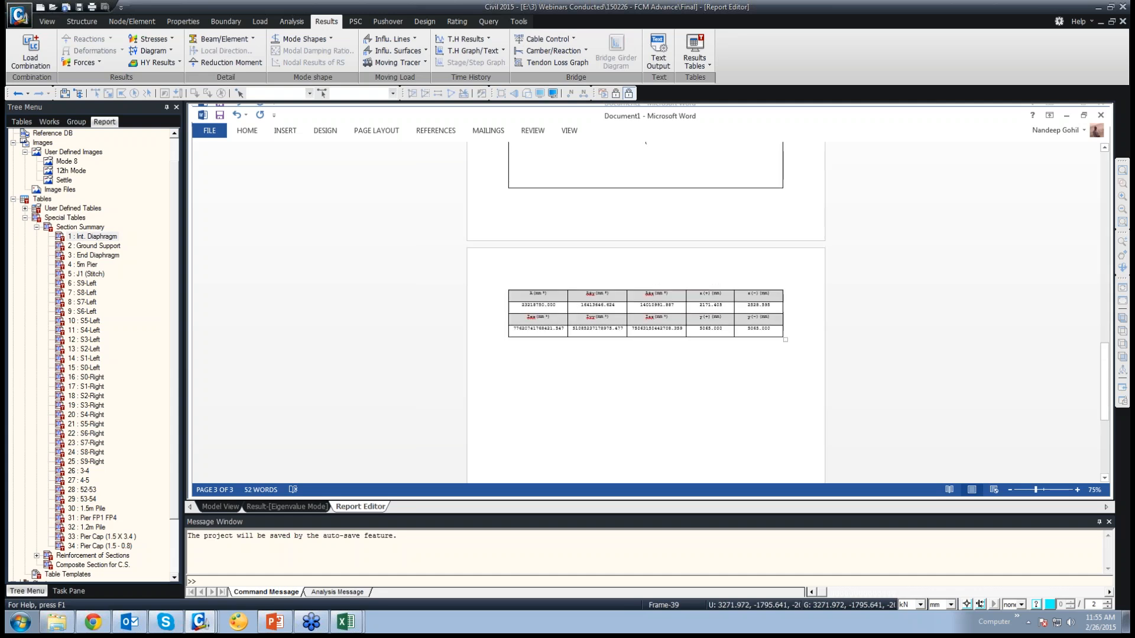
scroll(646, 313, up, 10)
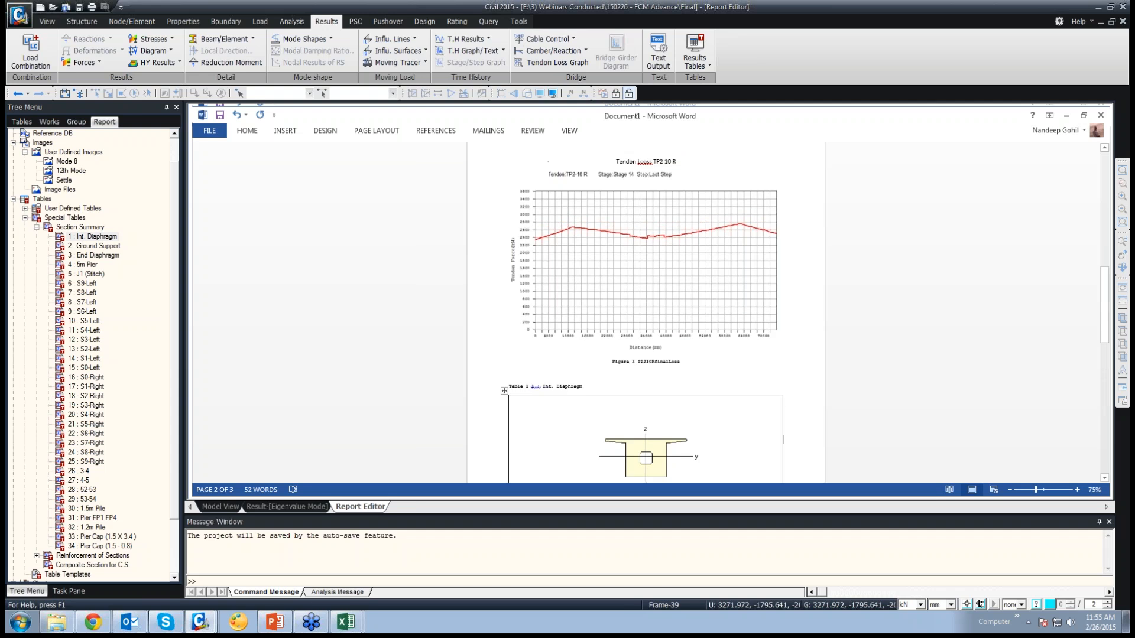
scroll(646, 313, up, 6)
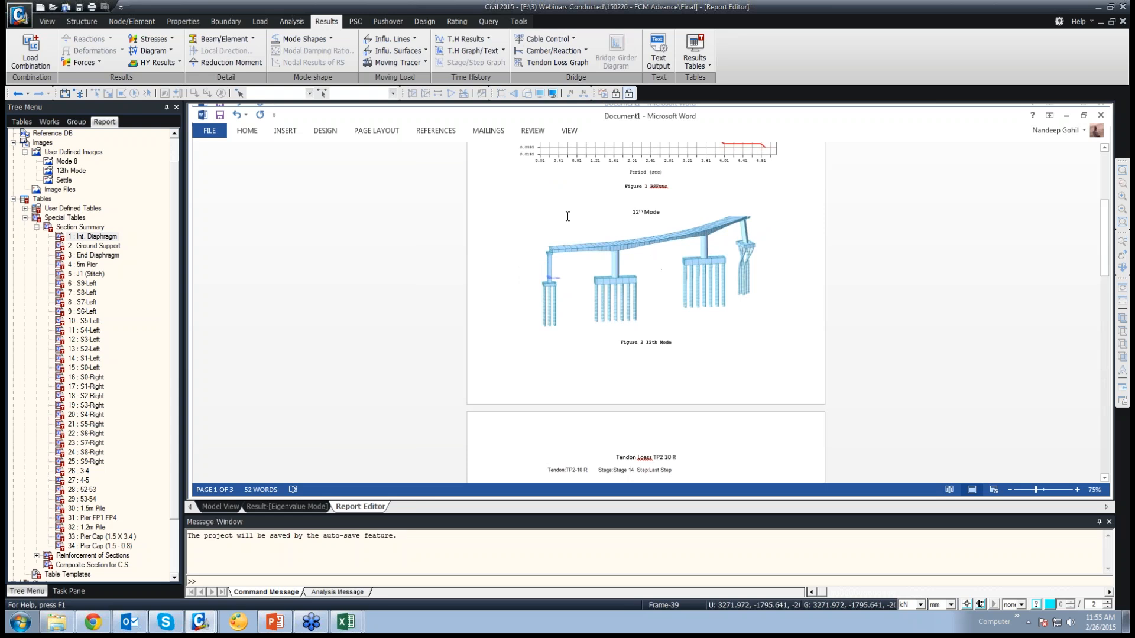
Step: Mark the 12th Mode image, Int. Diaphragm table, and TP210RfinalLoss and RSFunc charts for auto regeneration, and cancel without regenerating
click(518, 24)
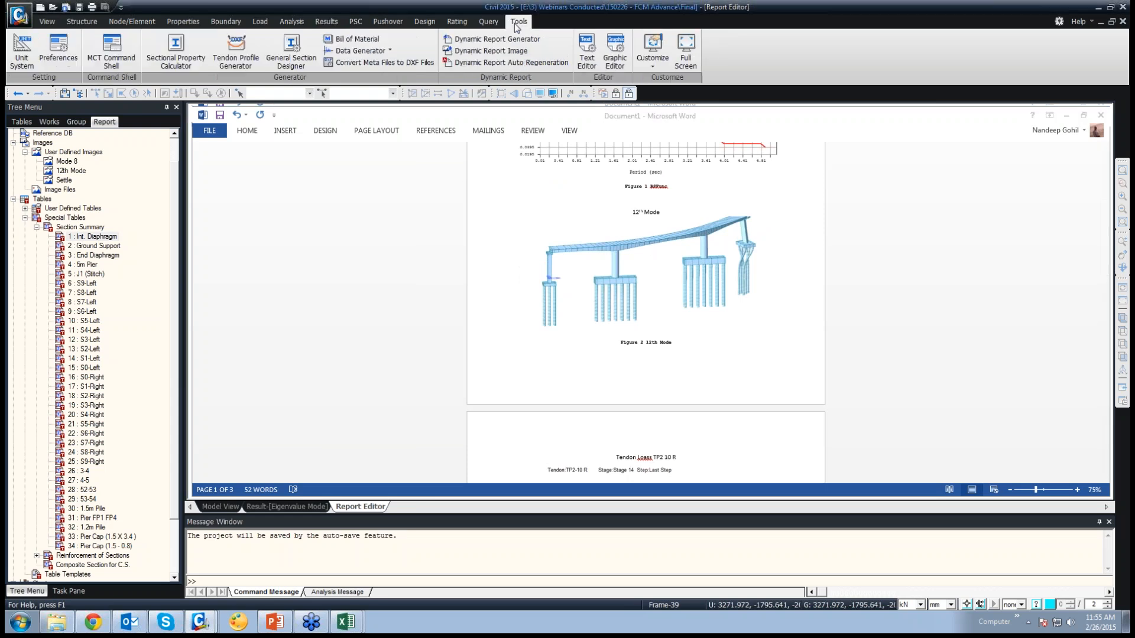
click(530, 65)
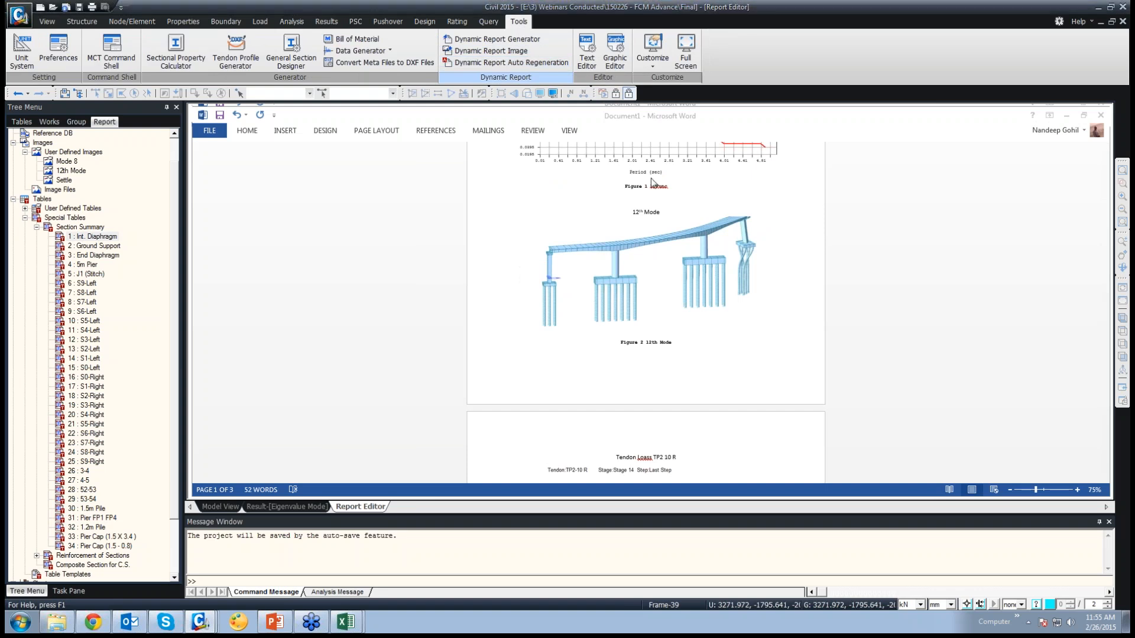
drag(1134, 0, 671, 97)
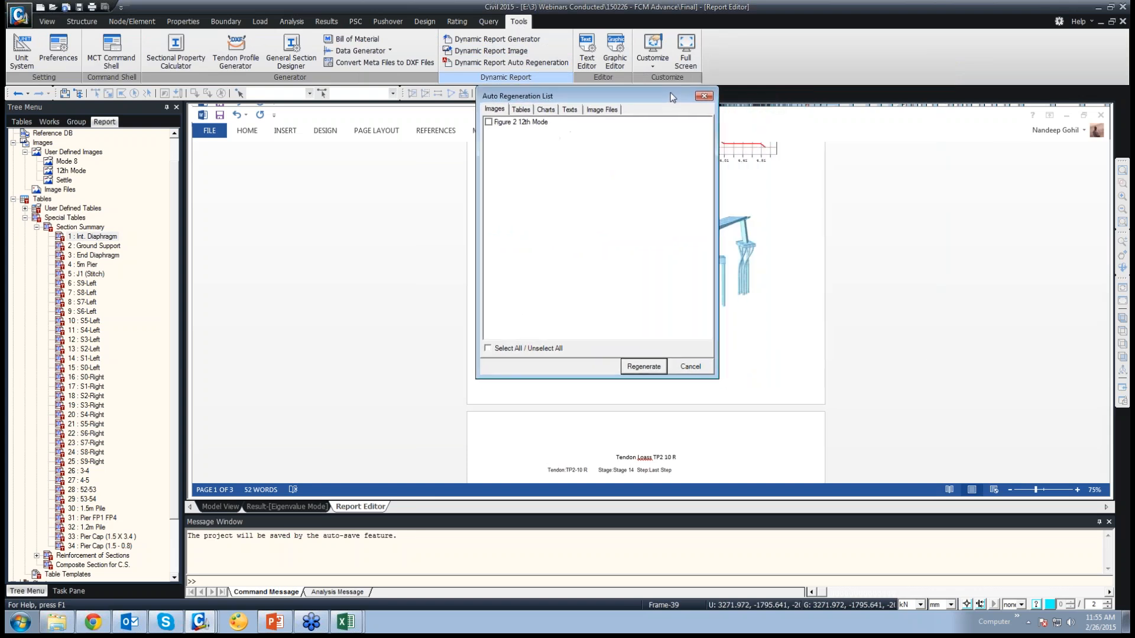
click(488, 123)
click(520, 110)
click(488, 122)
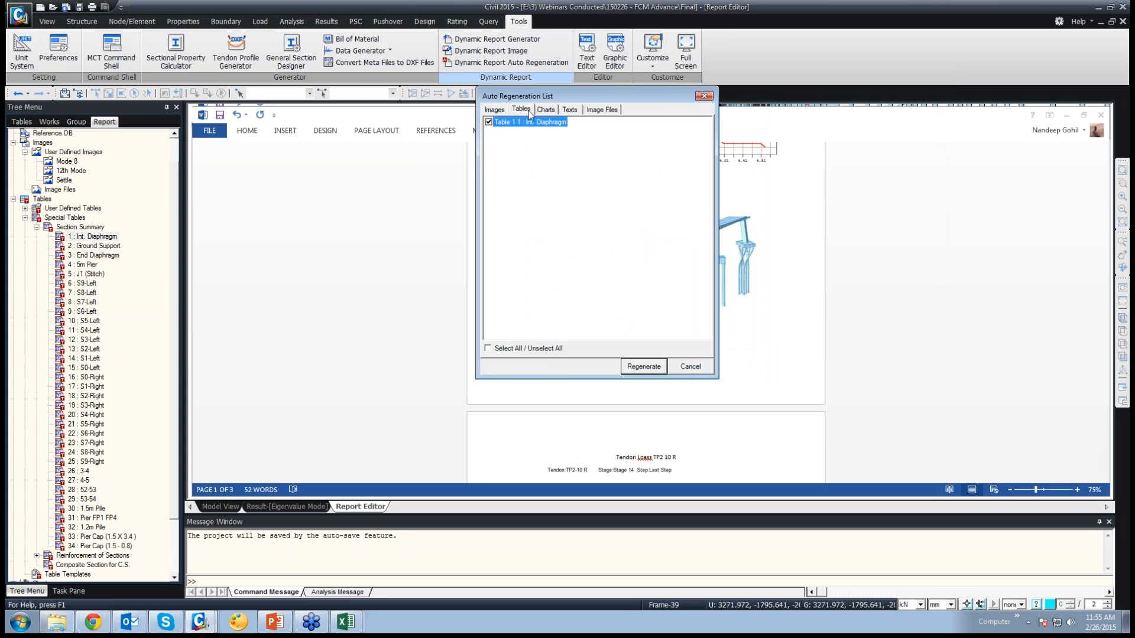
click(545, 109)
click(488, 131)
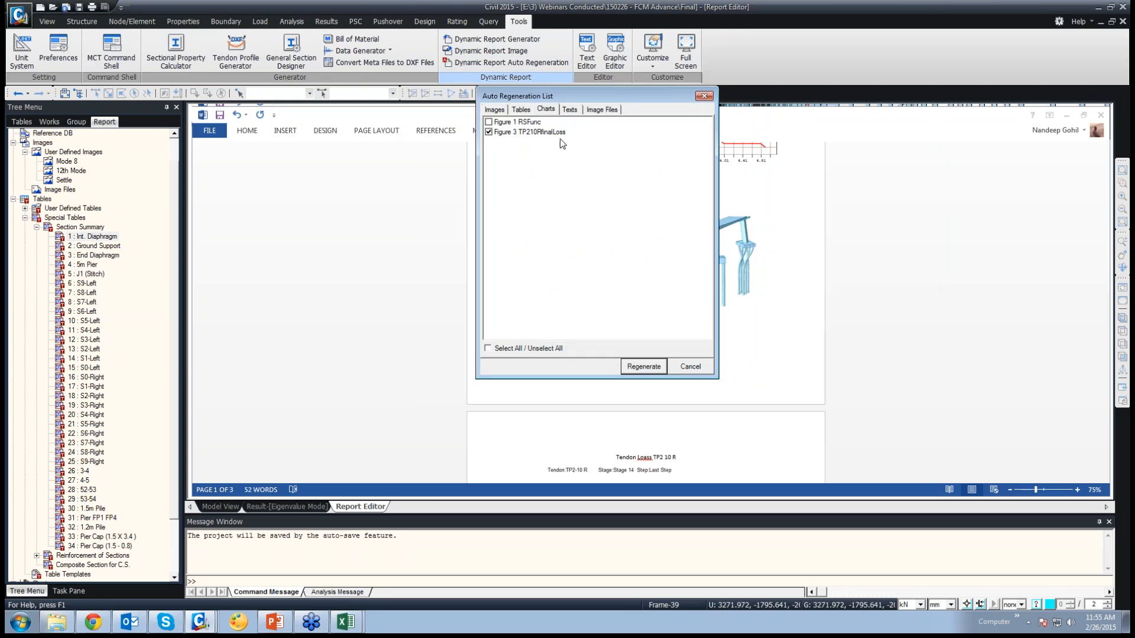
click(488, 122)
click(689, 367)
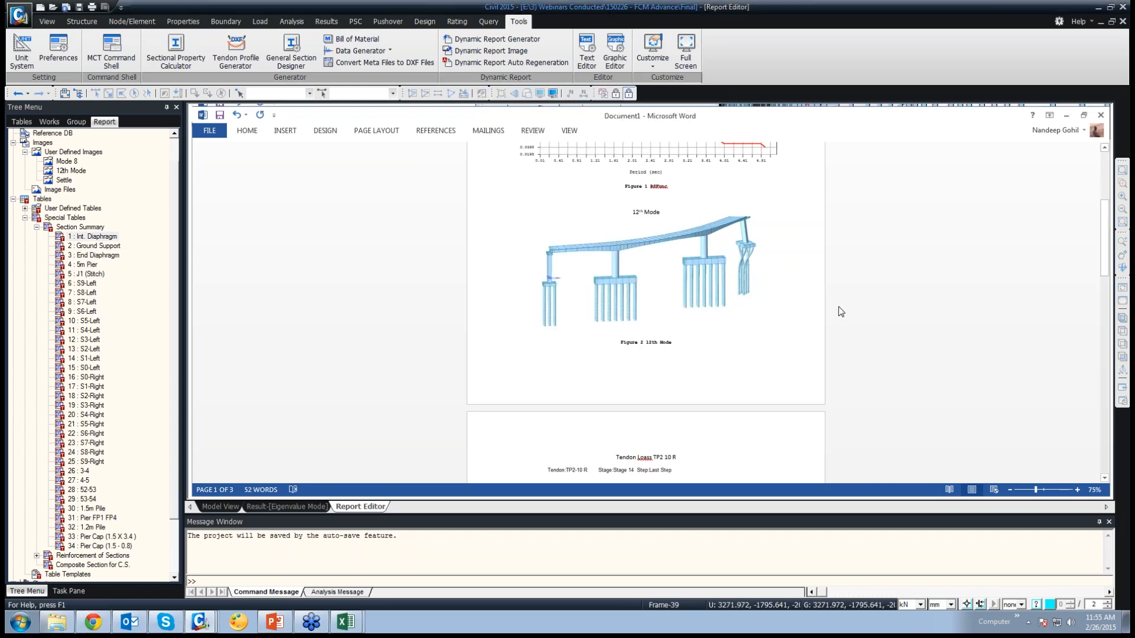
scroll(841, 311, up, 5)
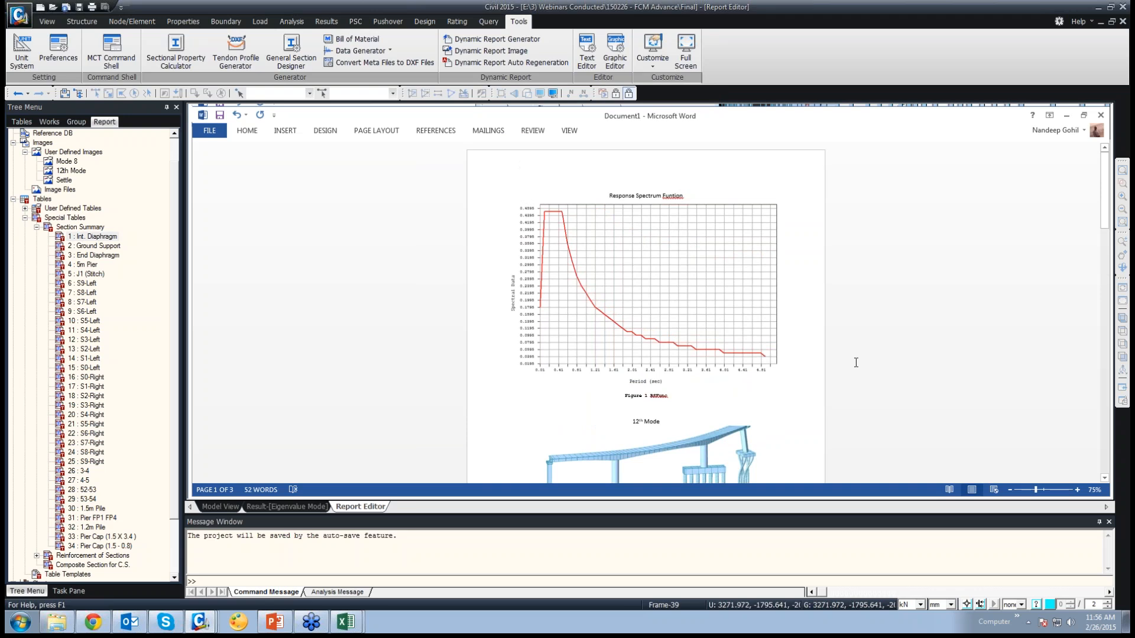
scroll(856, 362, down, 3)
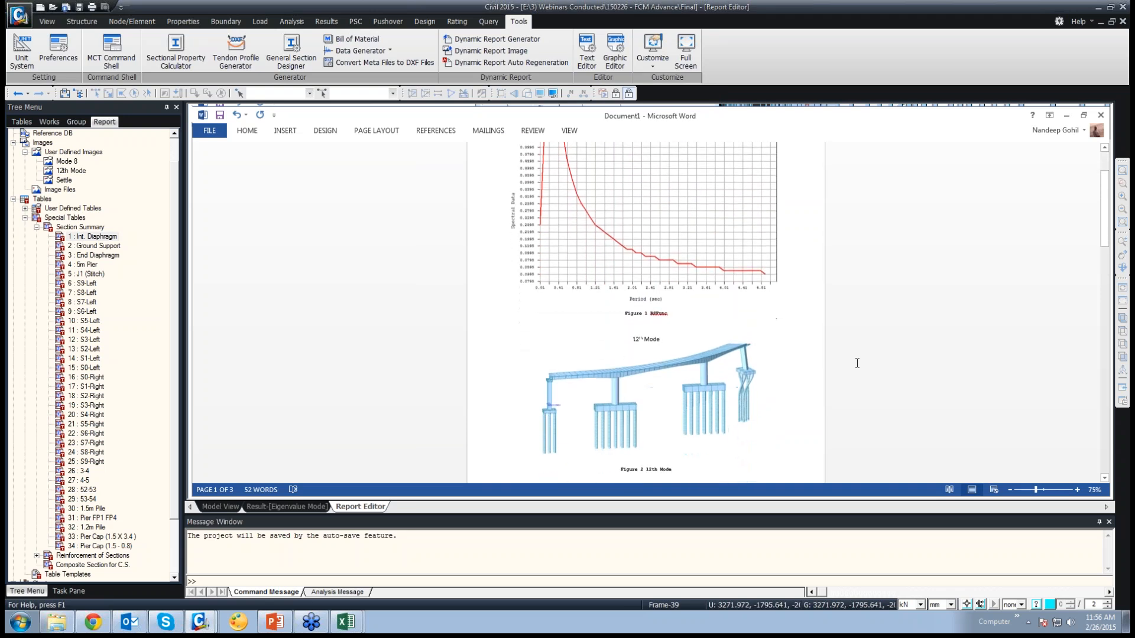